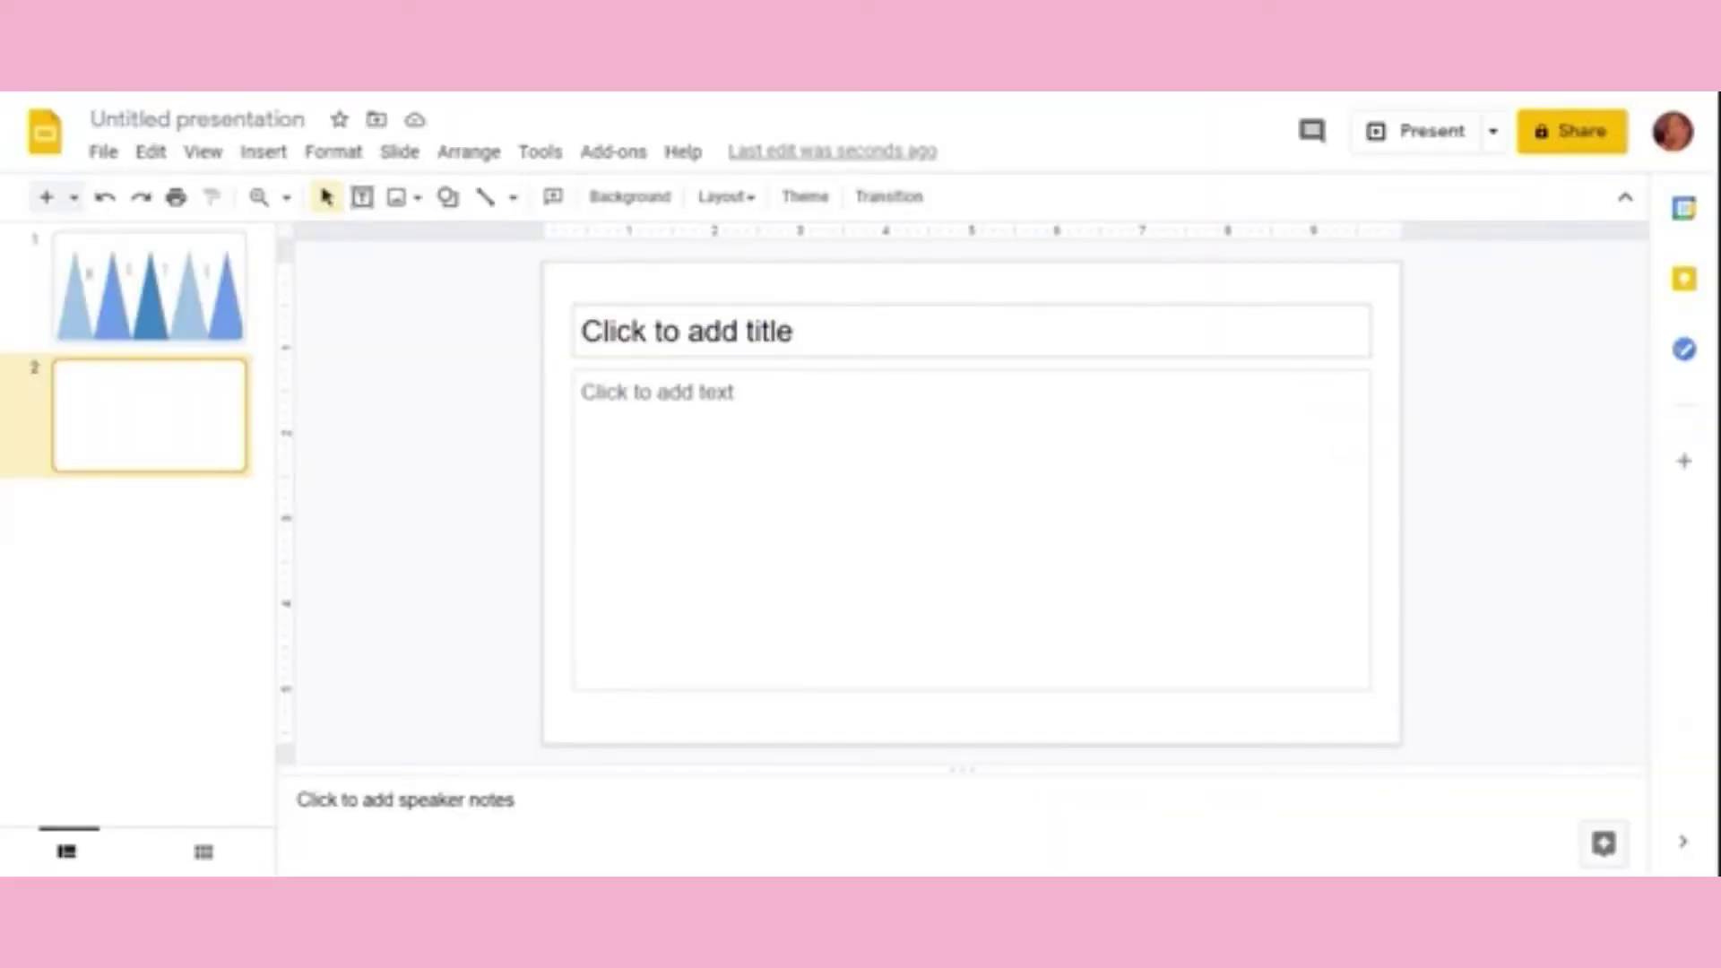
# Step: Apply the Blank layout to slide 2 and give it a pale grey-blue background
pyautogui.click(727, 196)
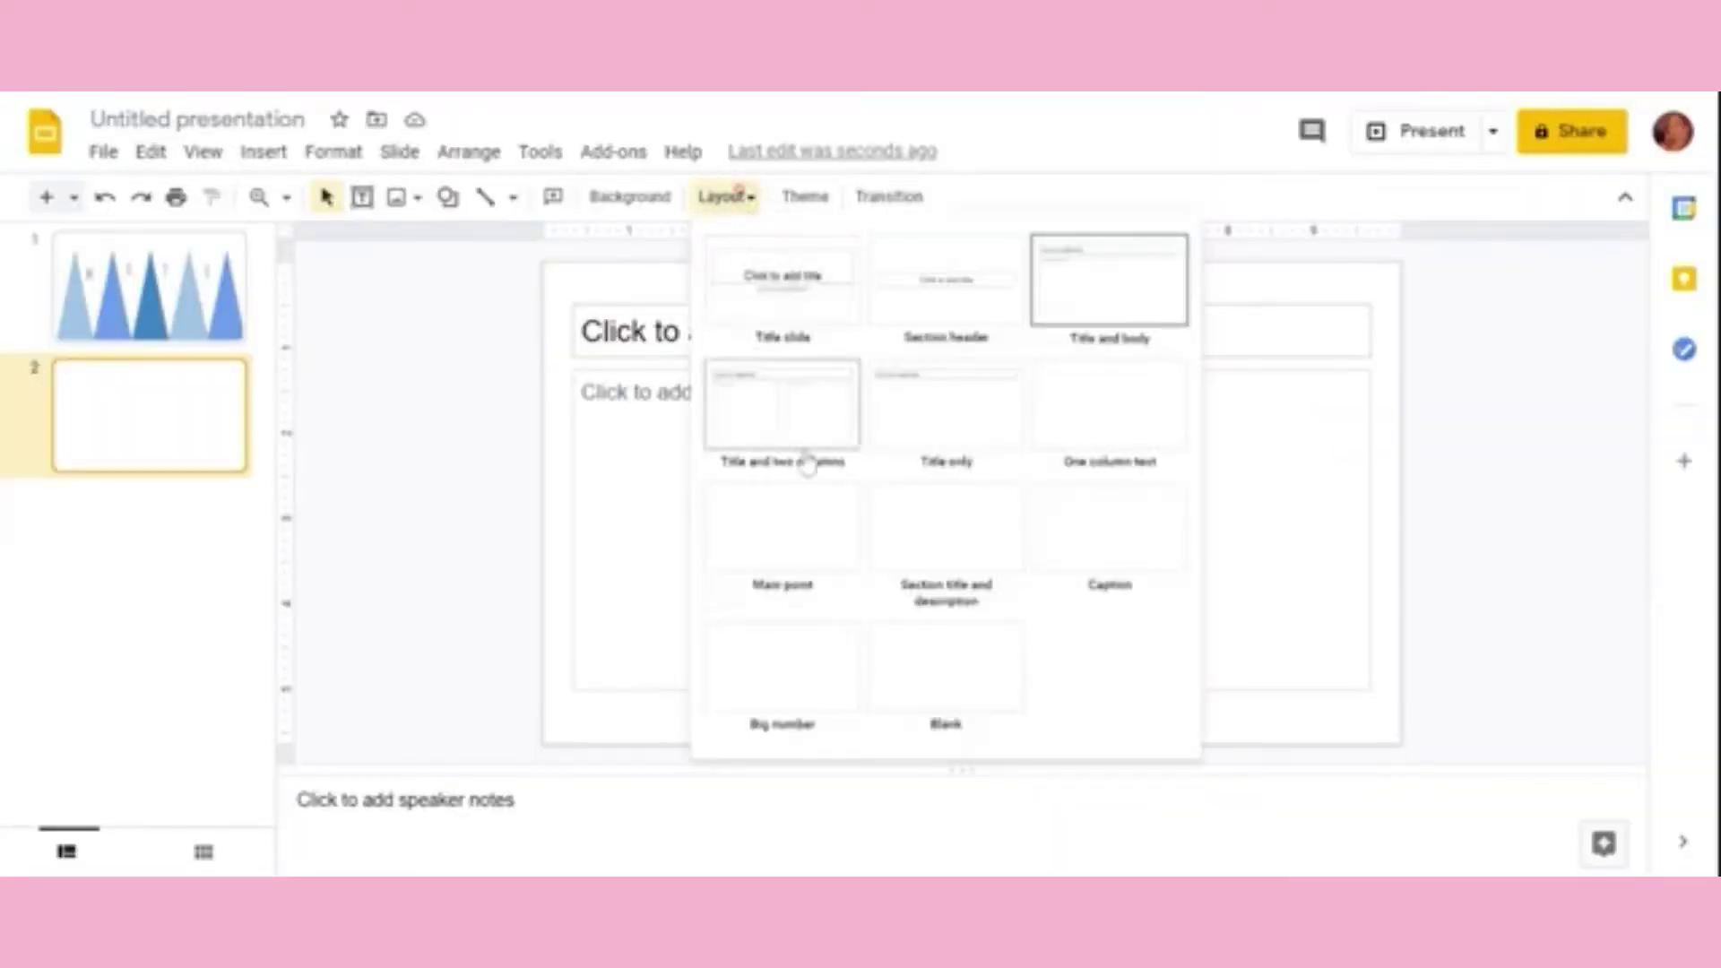
pyautogui.click(906, 666)
pyautogui.click(601, 192)
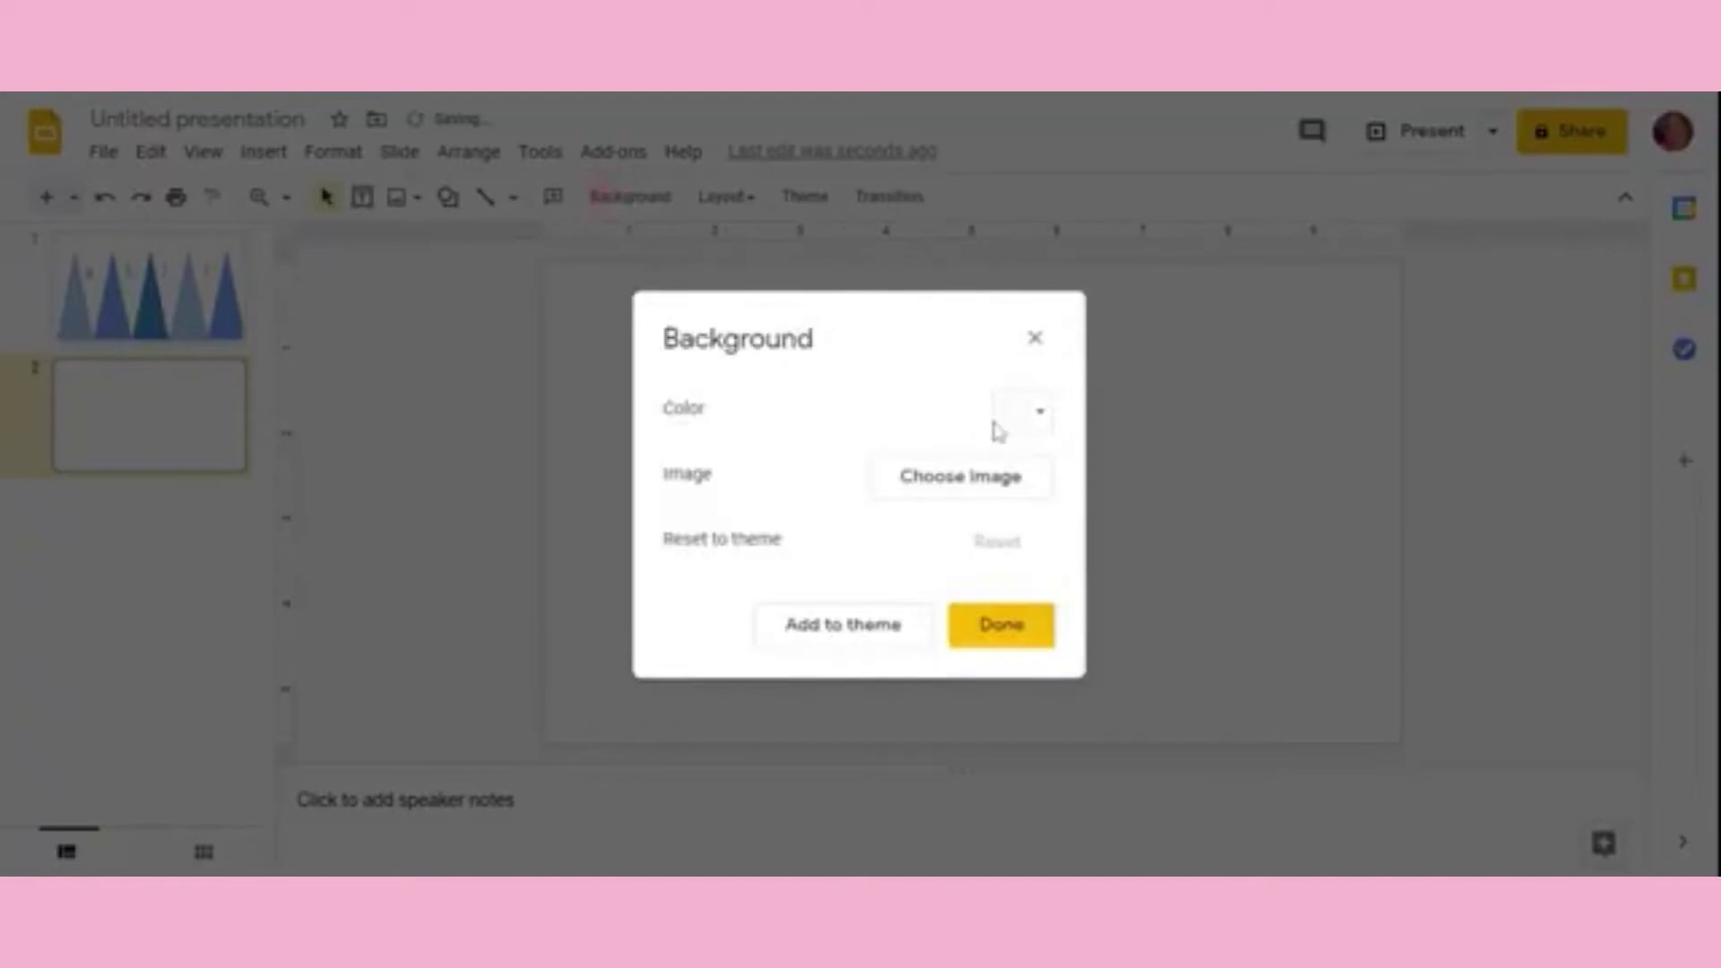
pyautogui.click(1003, 413)
pyautogui.click(1160, 638)
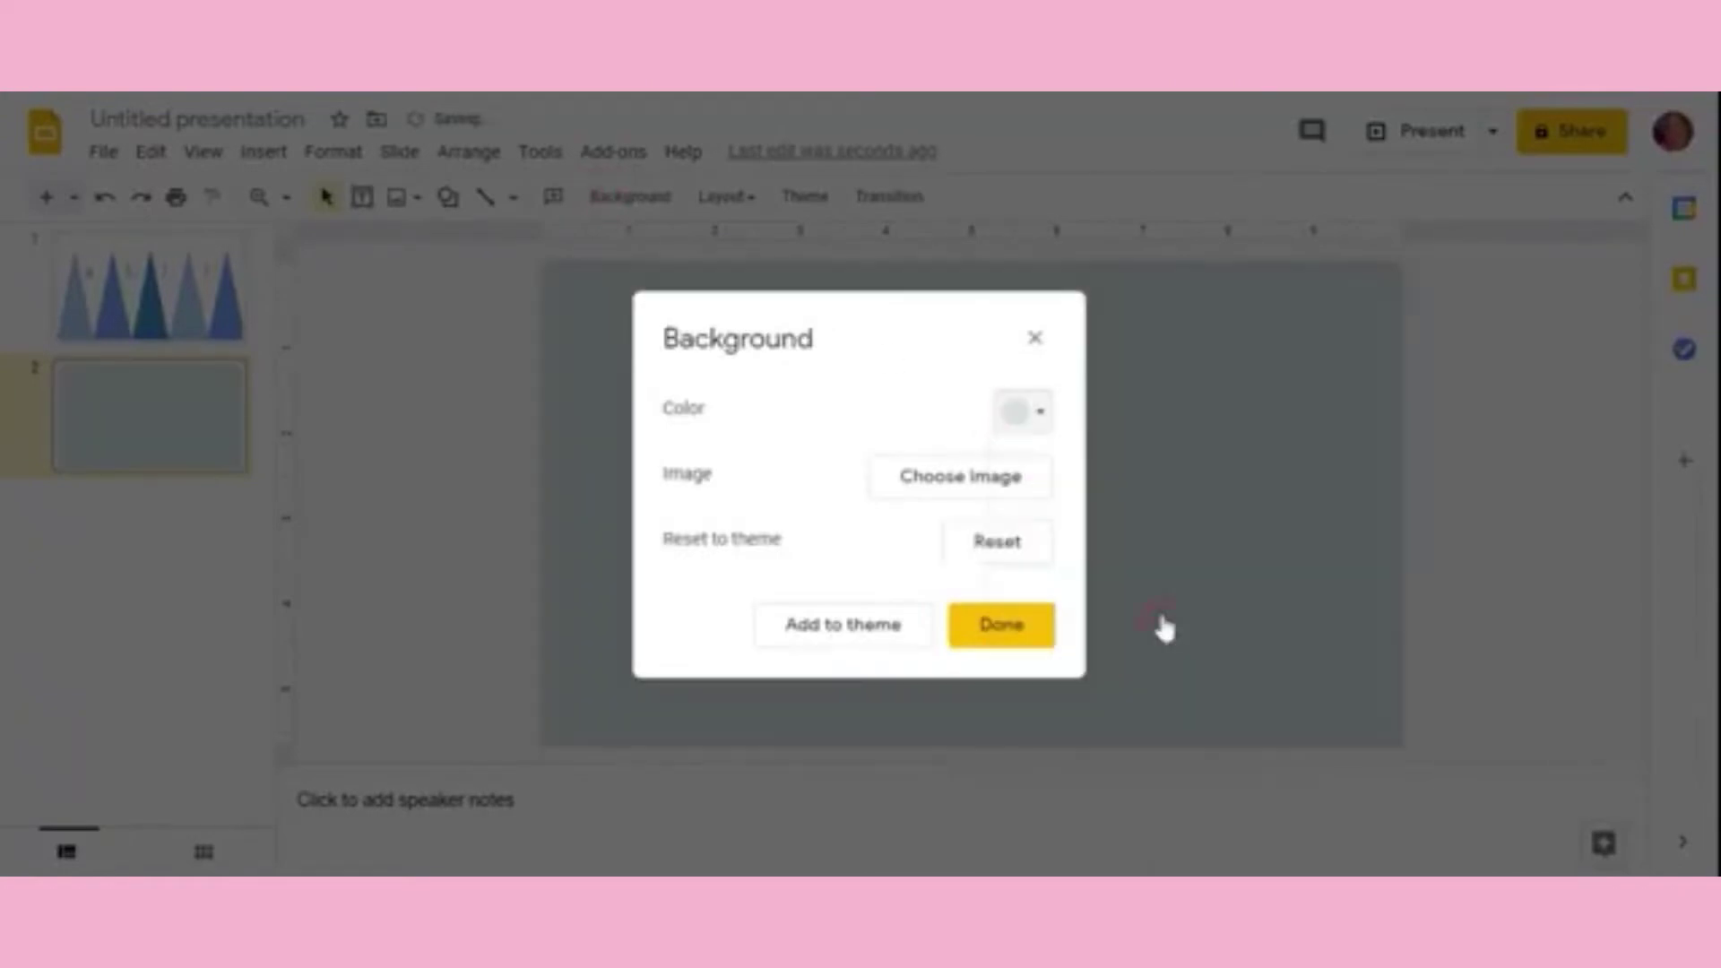
pyautogui.click(1039, 642)
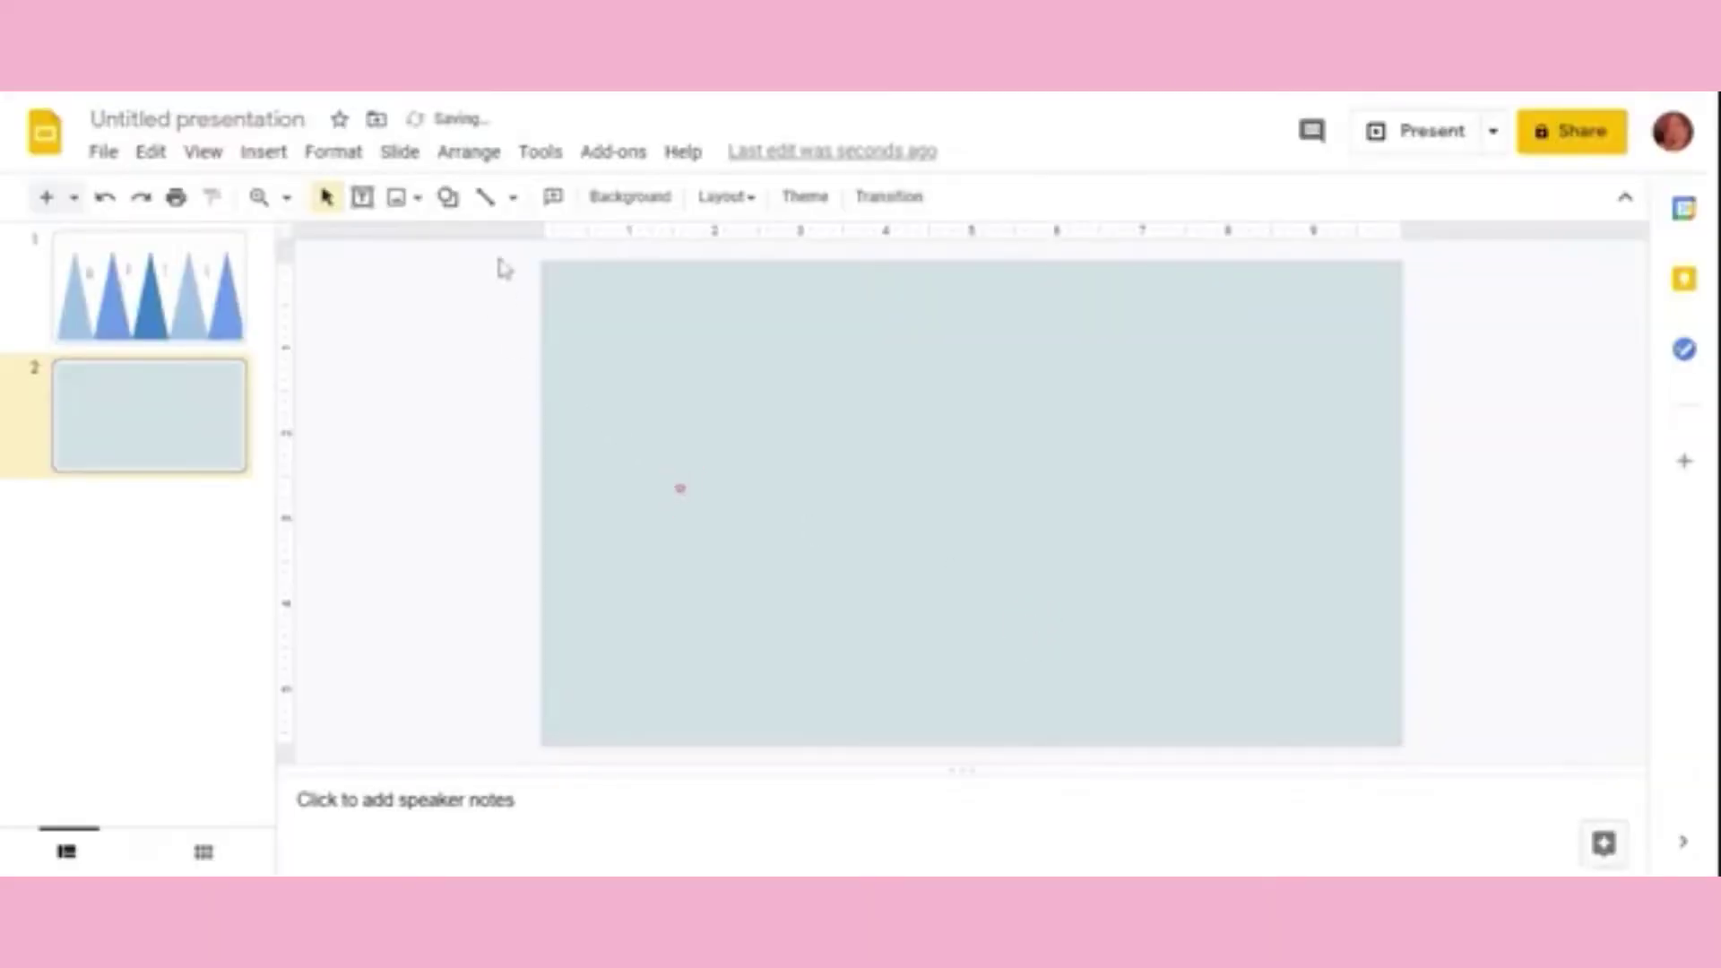
# Step: Draw a folded-corner shape and fit it into the slide's top-left corner
pyautogui.click(447, 197)
pyautogui.moveTo(508, 240)
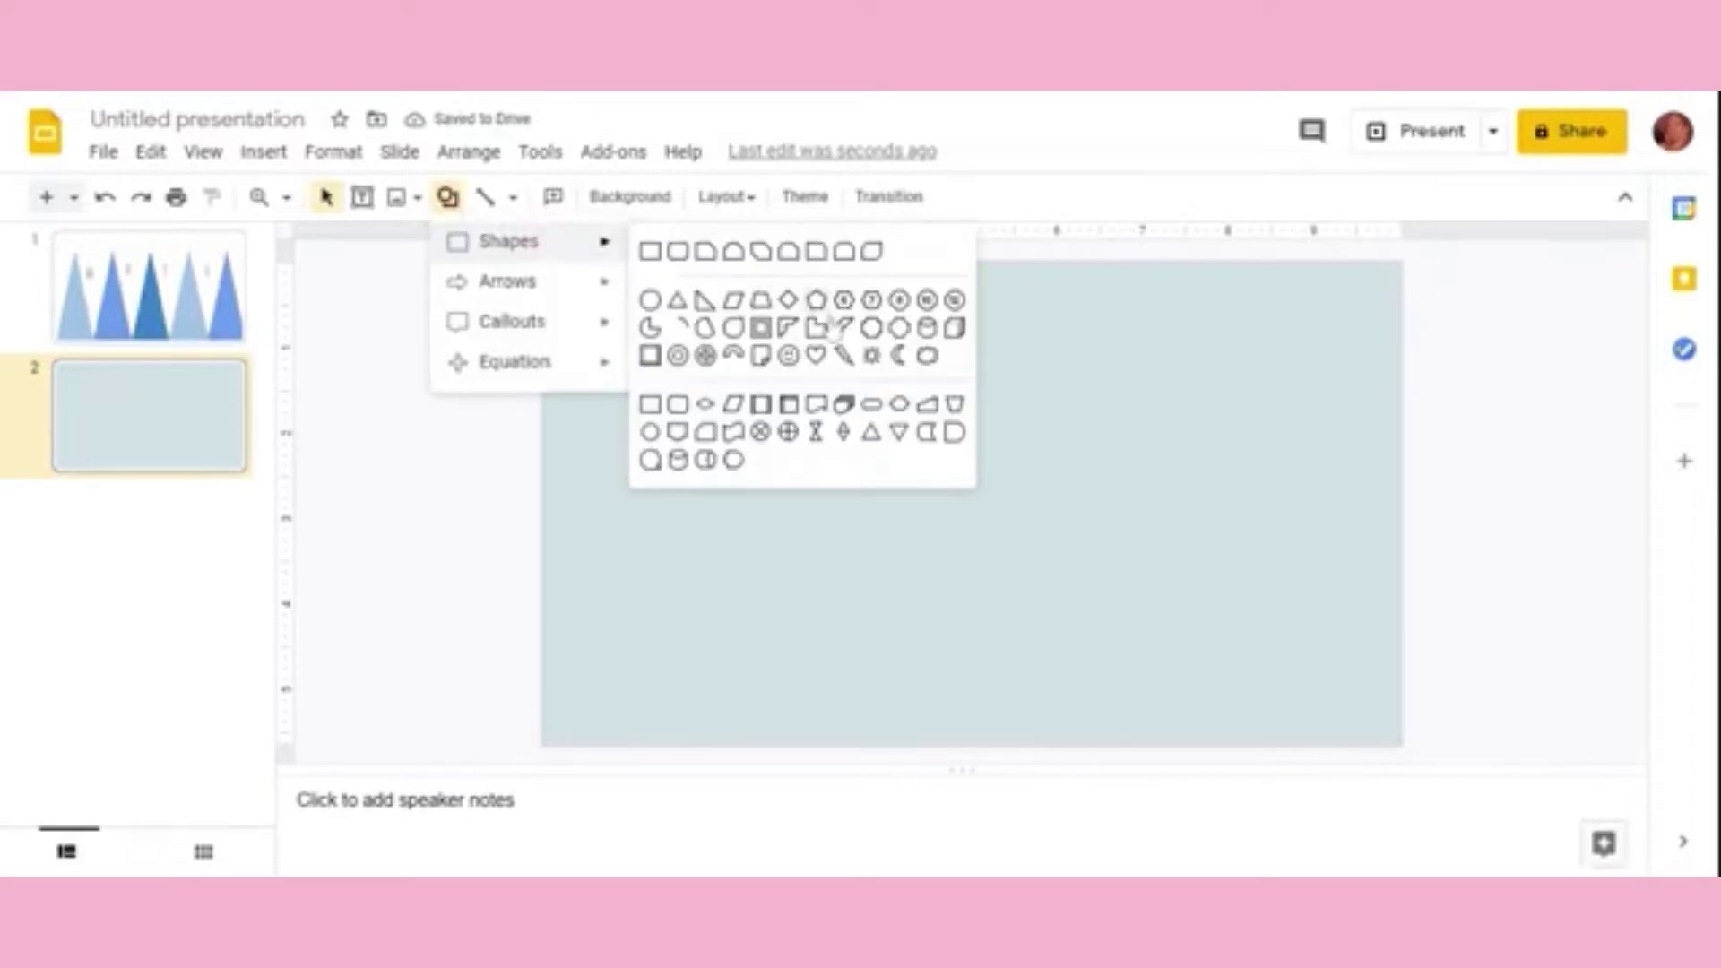
pyautogui.click(789, 329)
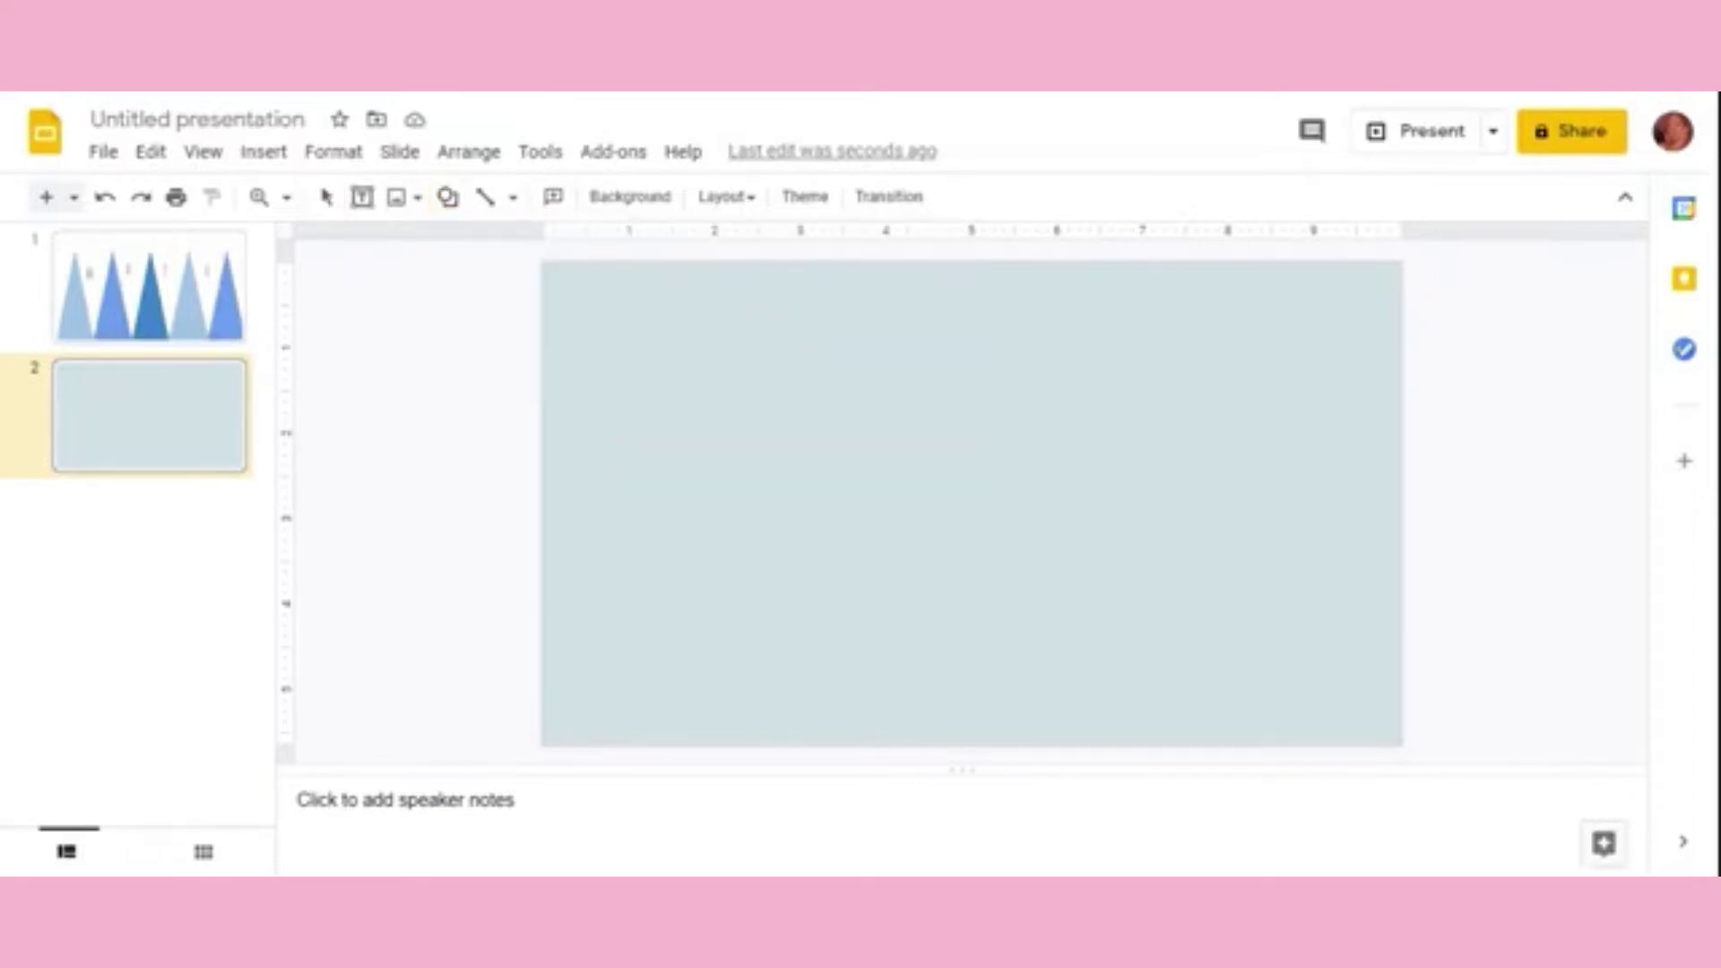
pyautogui.moveTo(626, 315); pyautogui.dragTo(700, 377)
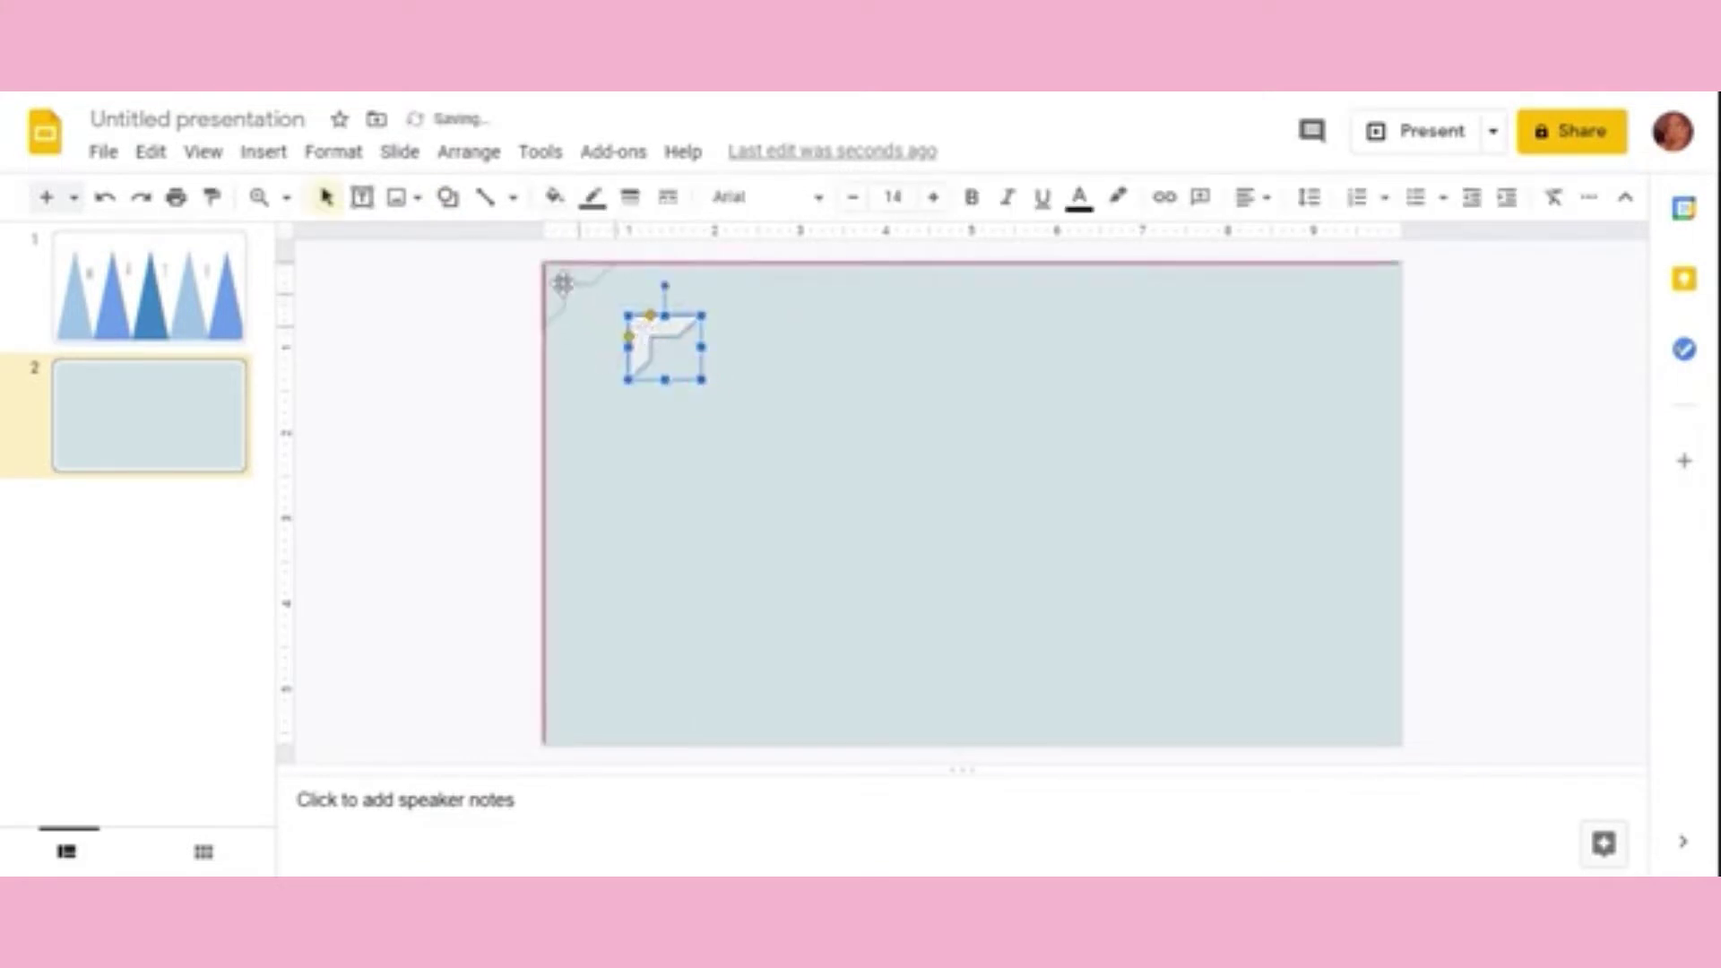
pyautogui.moveTo(563, 283); pyautogui.dragTo(560, 279)
pyautogui.click(438, 426)
pyautogui.click(572, 285)
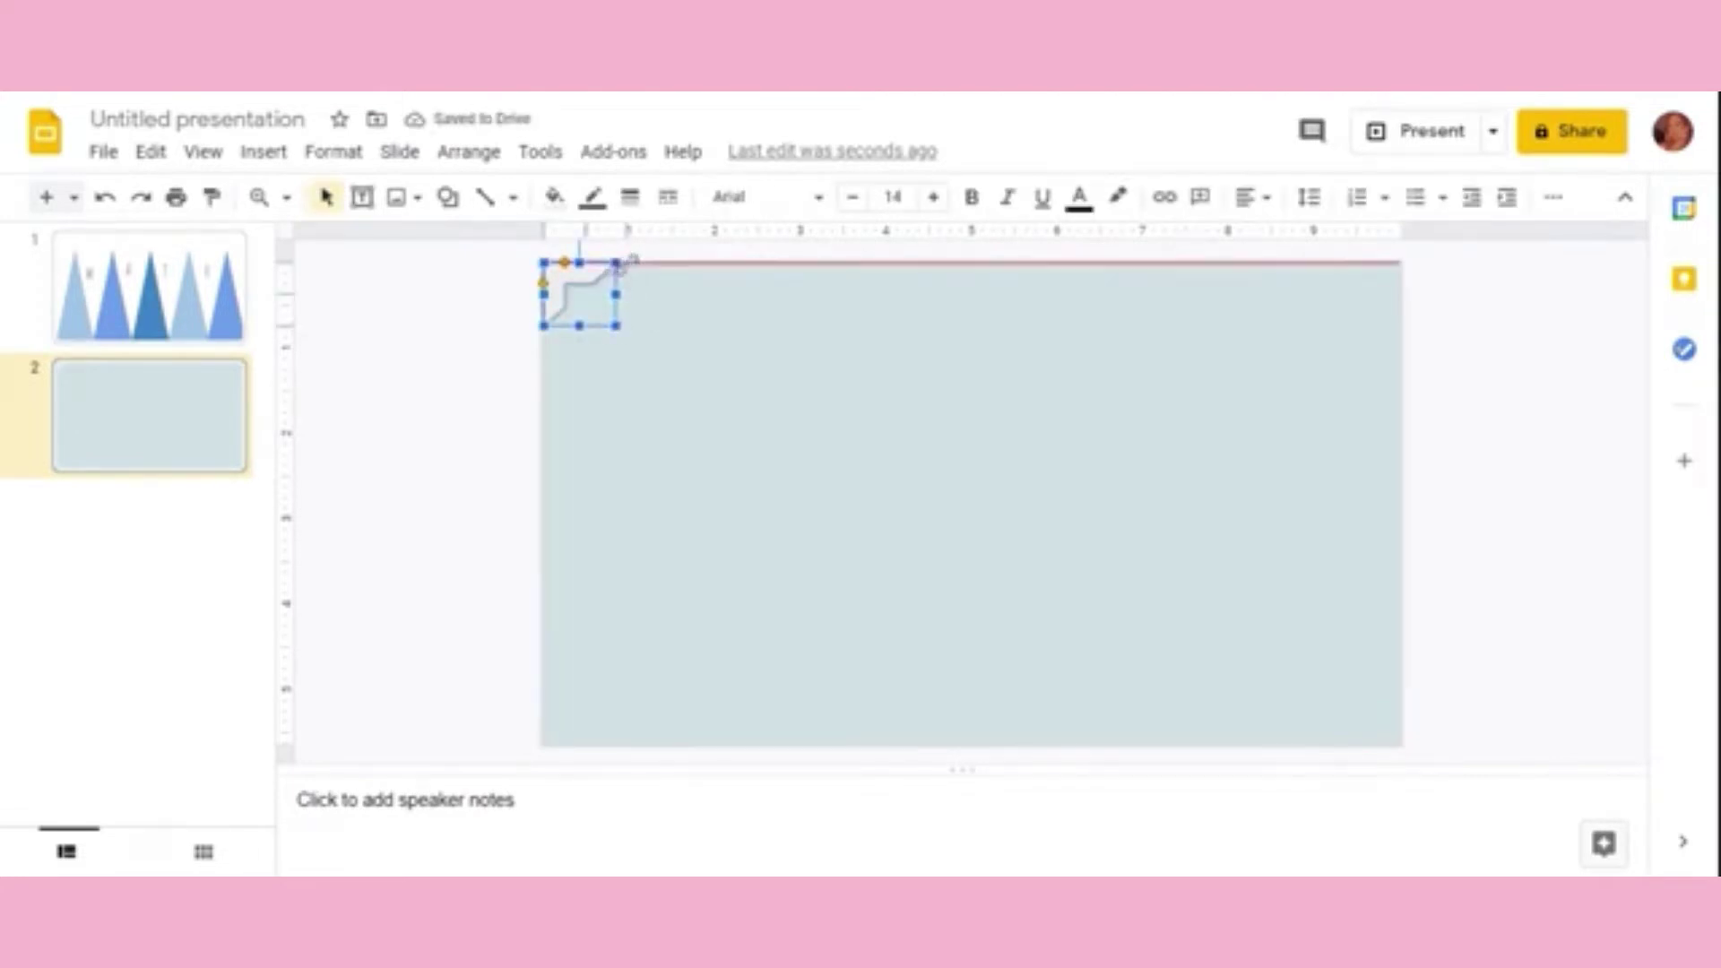
pyautogui.moveTo(618, 261); pyautogui.dragTo(632, 262)
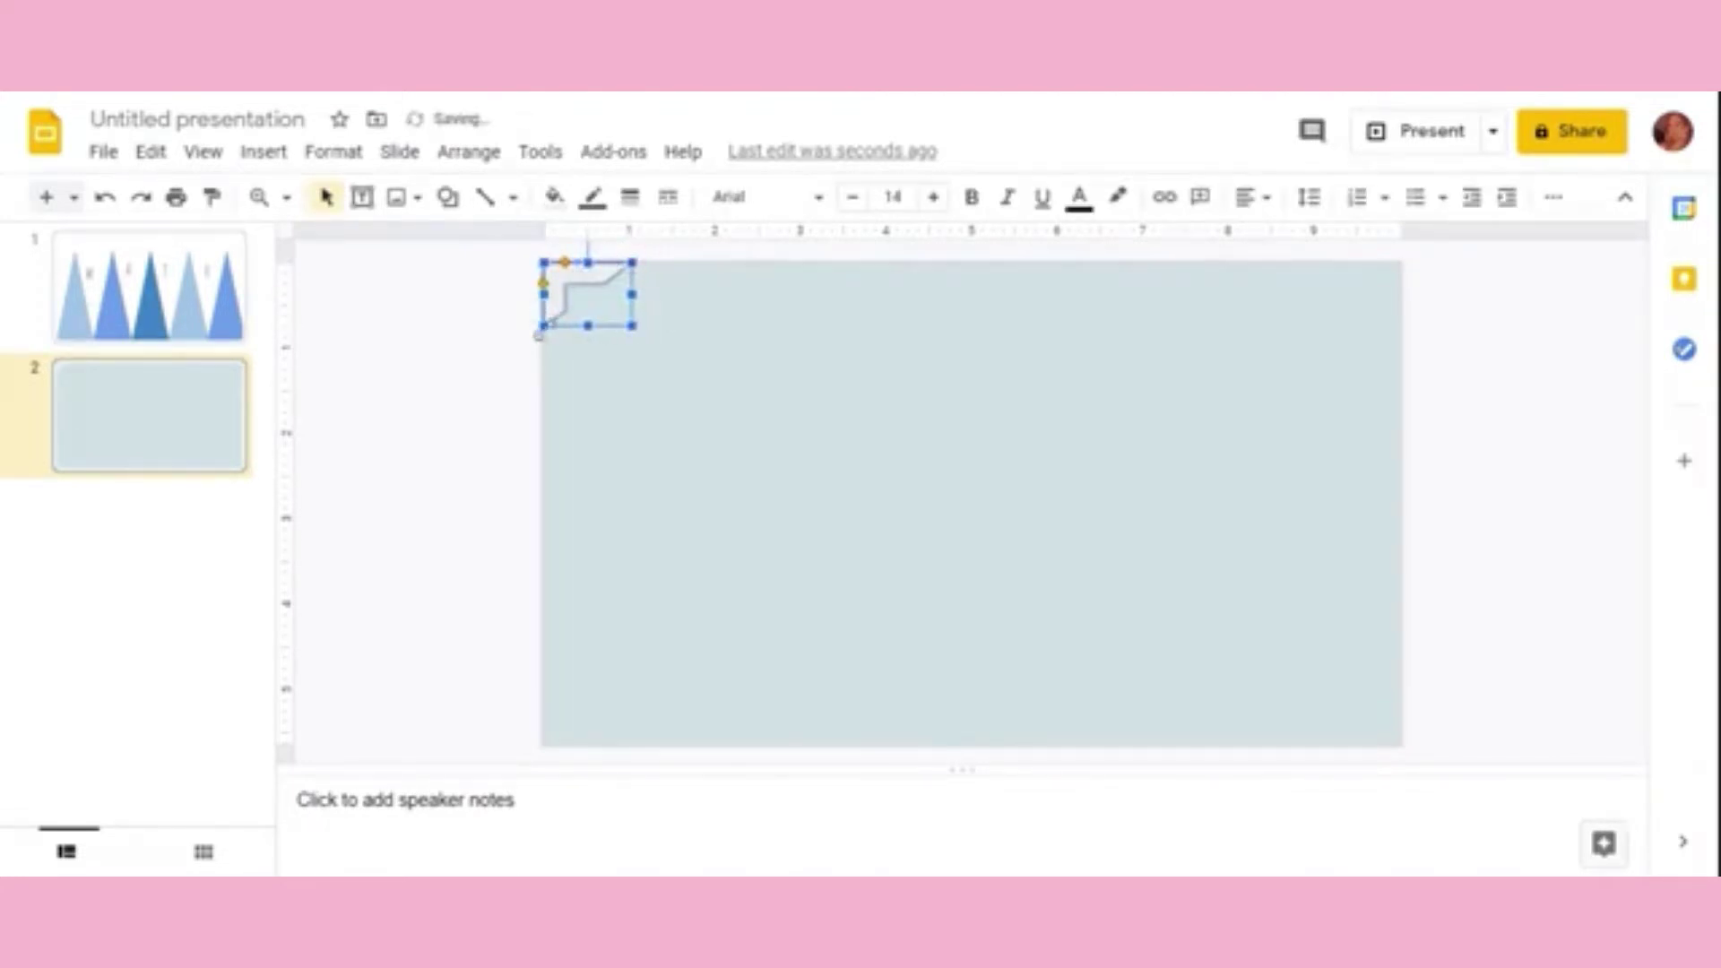
pyautogui.moveTo(539, 334); pyautogui.dragTo(540, 338)
pyautogui.click(483, 331)
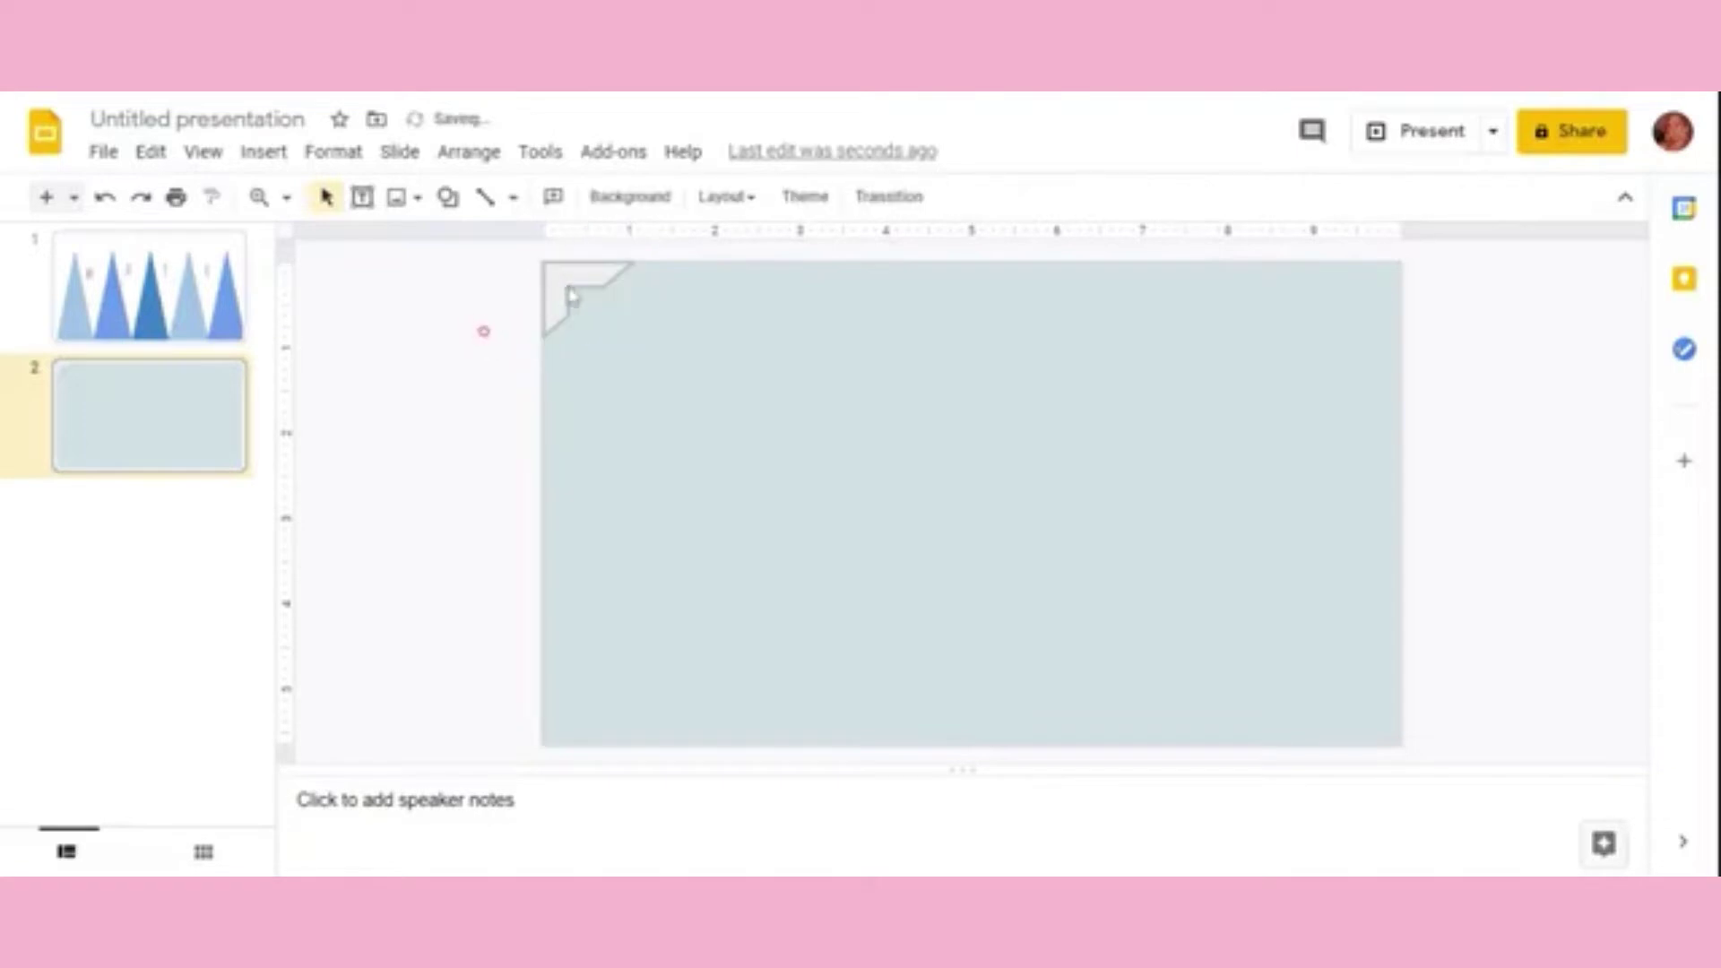
# Step: Duplicate the corner shape and place a copy in the top-right corner
pyautogui.click(571, 296)
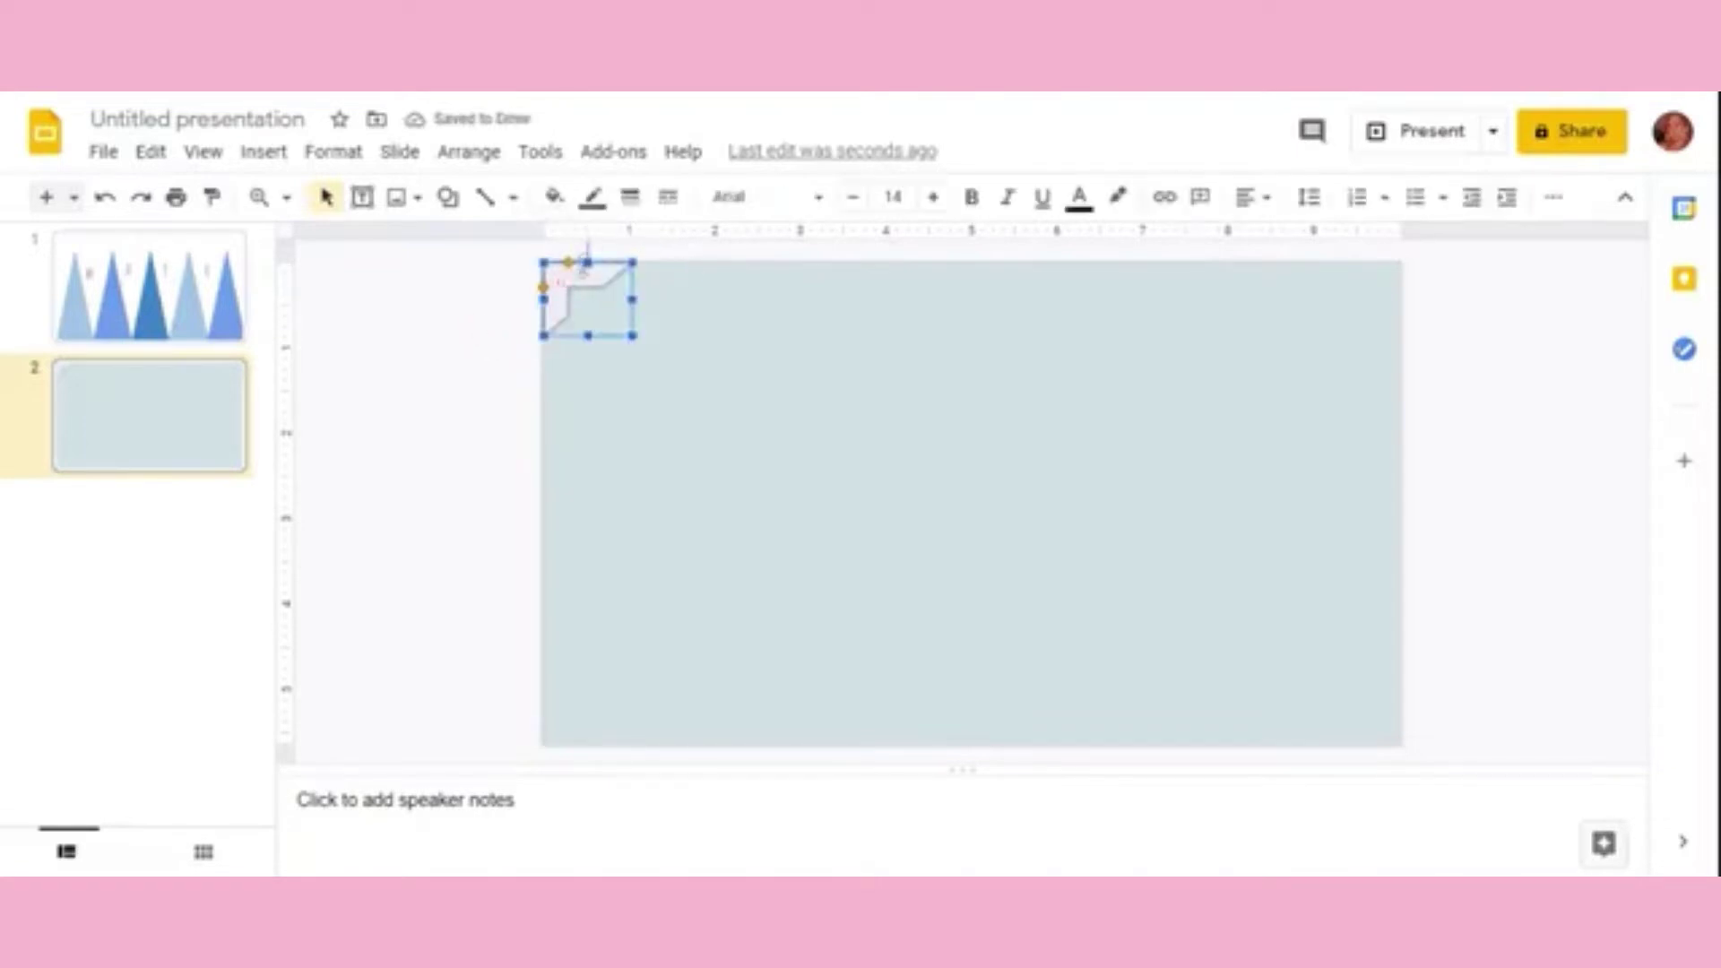
pyautogui.rightClick(581, 289)
pyautogui.click(652, 269)
pyautogui.click(731, 499)
pyautogui.hotkey('ctrl', 'v')
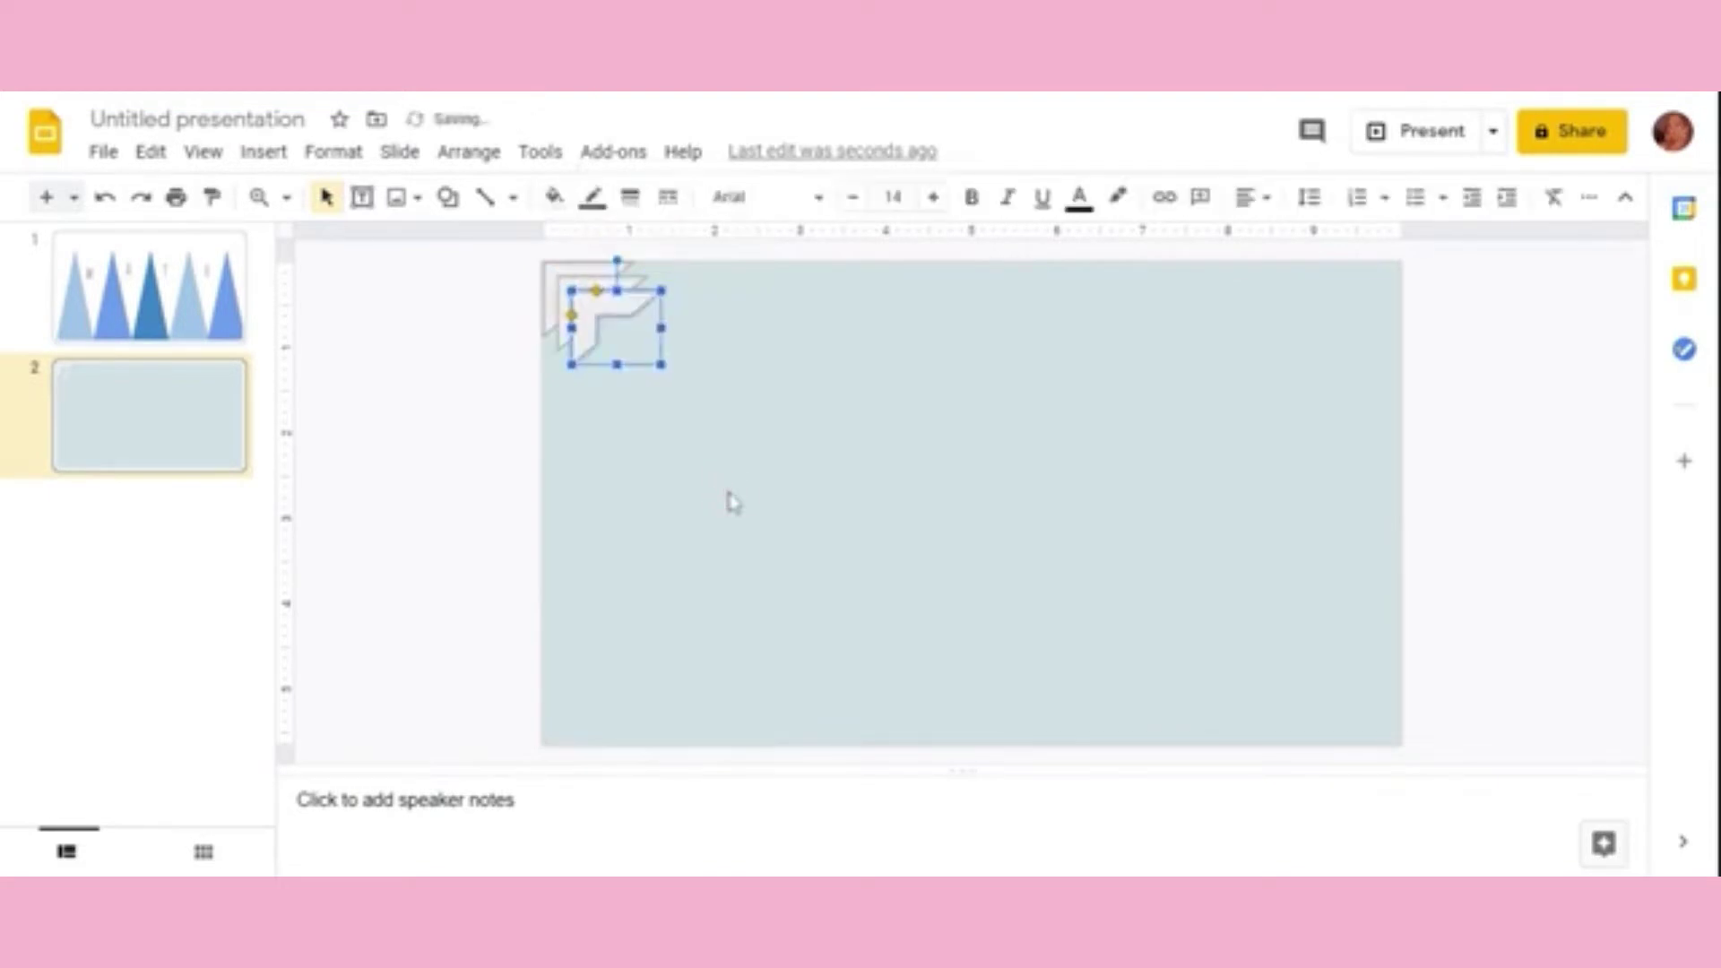
pyautogui.hotkey('ctrl', 'v')
pyautogui.moveTo(603, 325)
pyautogui.mouseDown()
pyautogui.moveTo(1270, 327)
pyautogui.moveTo(1367, 345)
pyautogui.moveTo(1379, 287)
pyautogui.mouseUp()
pyautogui.click(851, 426)
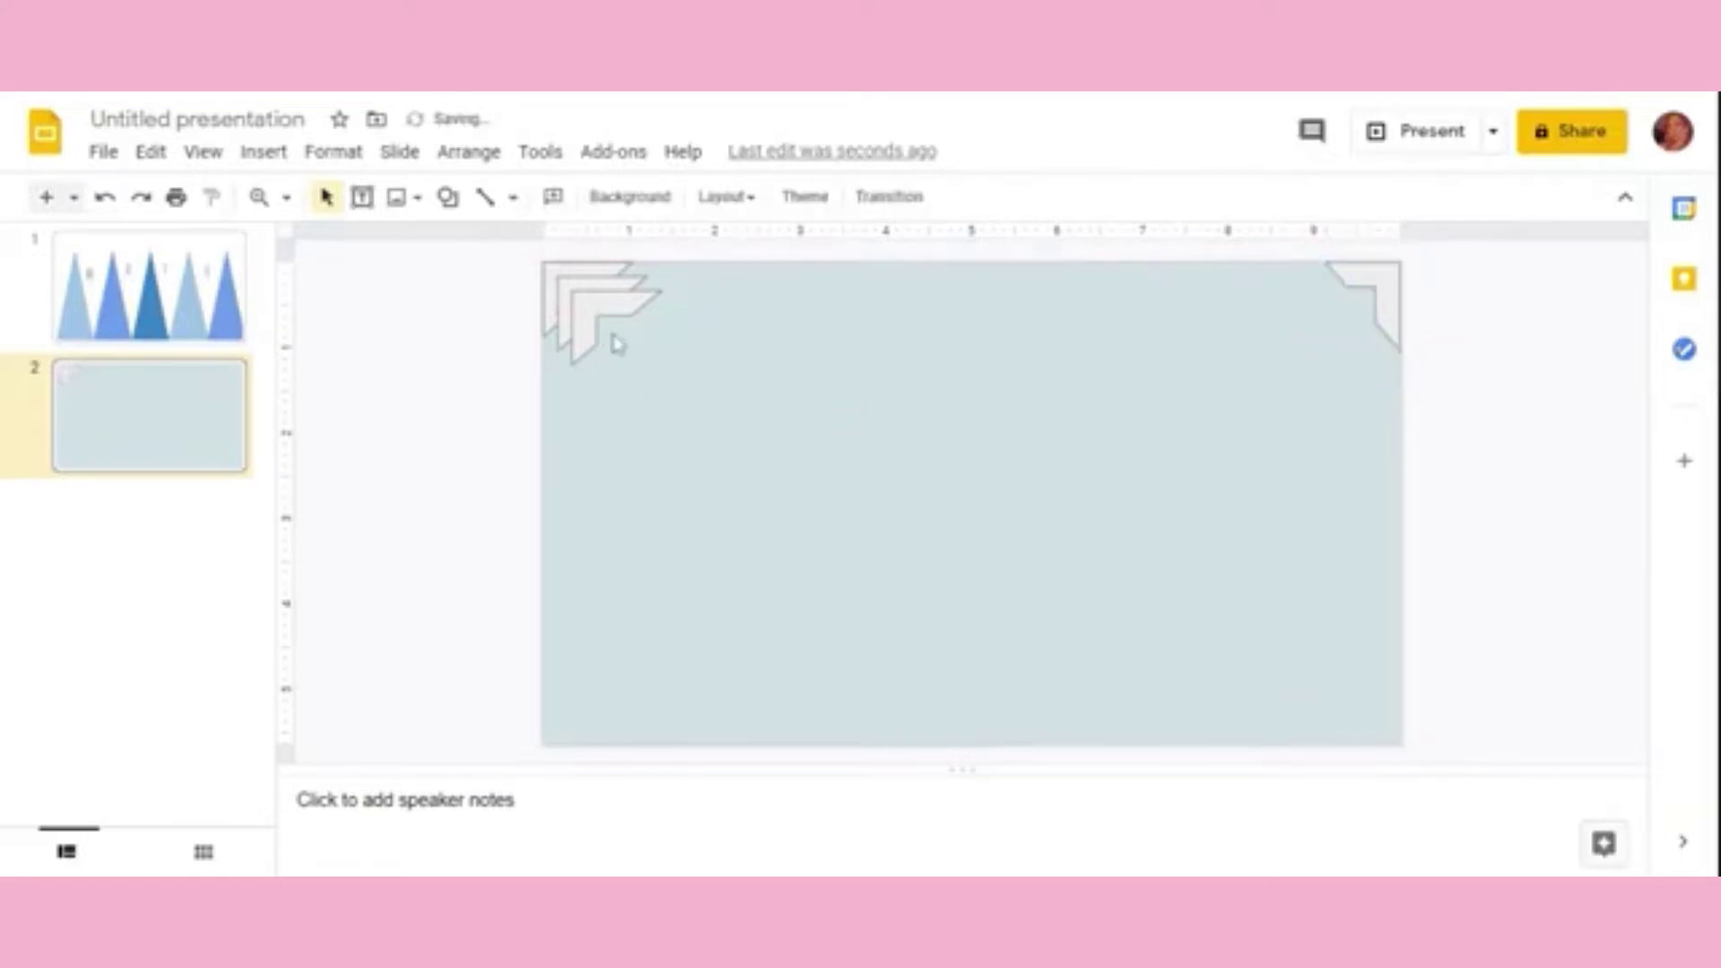
# Step: Move and rotate the remaining copies into the bottom-right and bottom-left corners
pyautogui.moveTo(610, 318); pyautogui.dragTo(1291, 606)
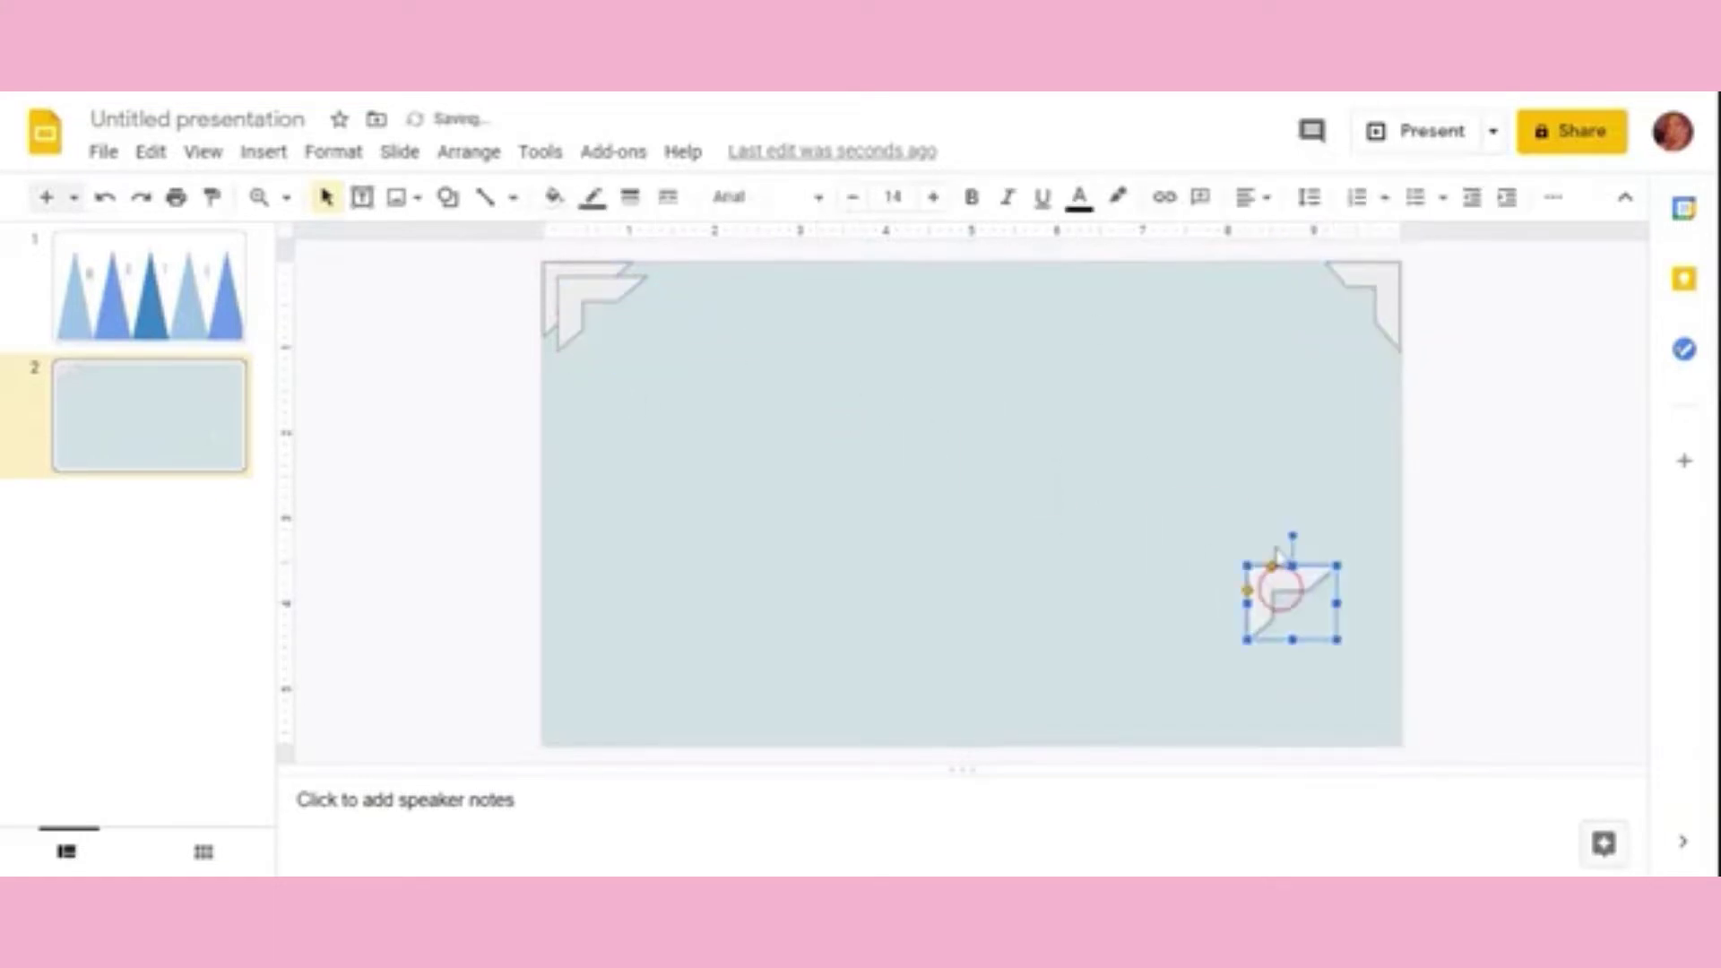
pyautogui.moveTo(1293, 535)
pyautogui.mouseDown()
pyautogui.moveTo(1323, 670)
pyautogui.moveTo(1291, 686)
pyautogui.mouseUp()
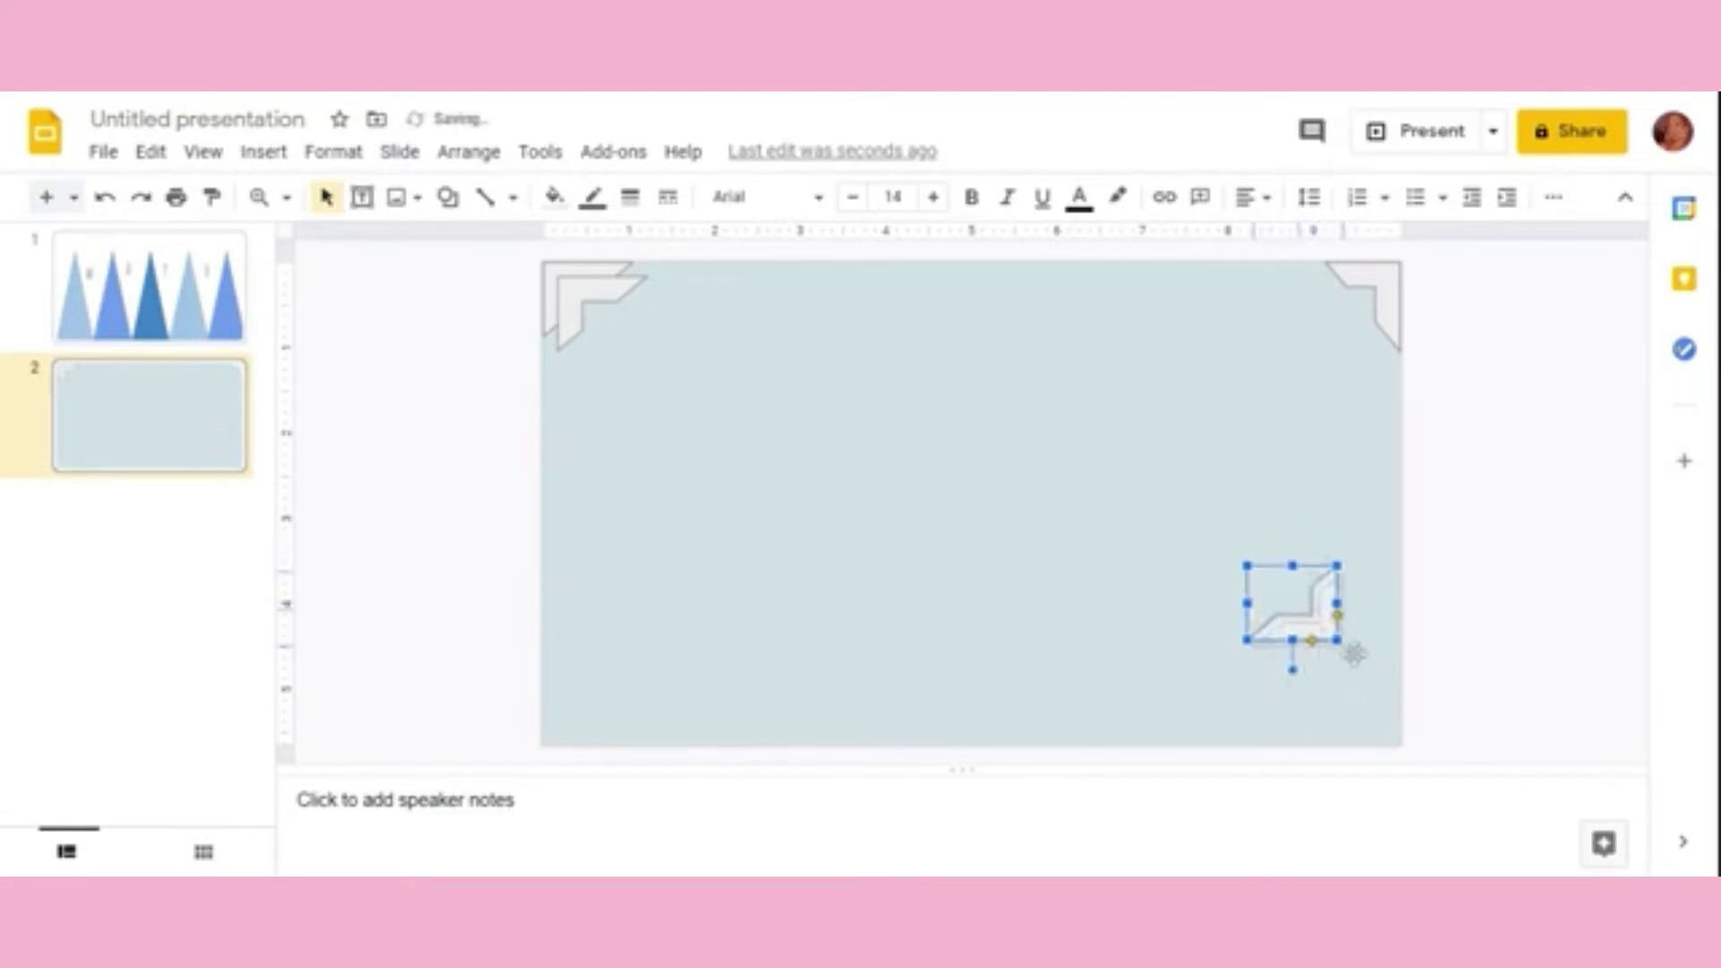
pyautogui.moveTo(1326, 627); pyautogui.dragTo(1383, 714)
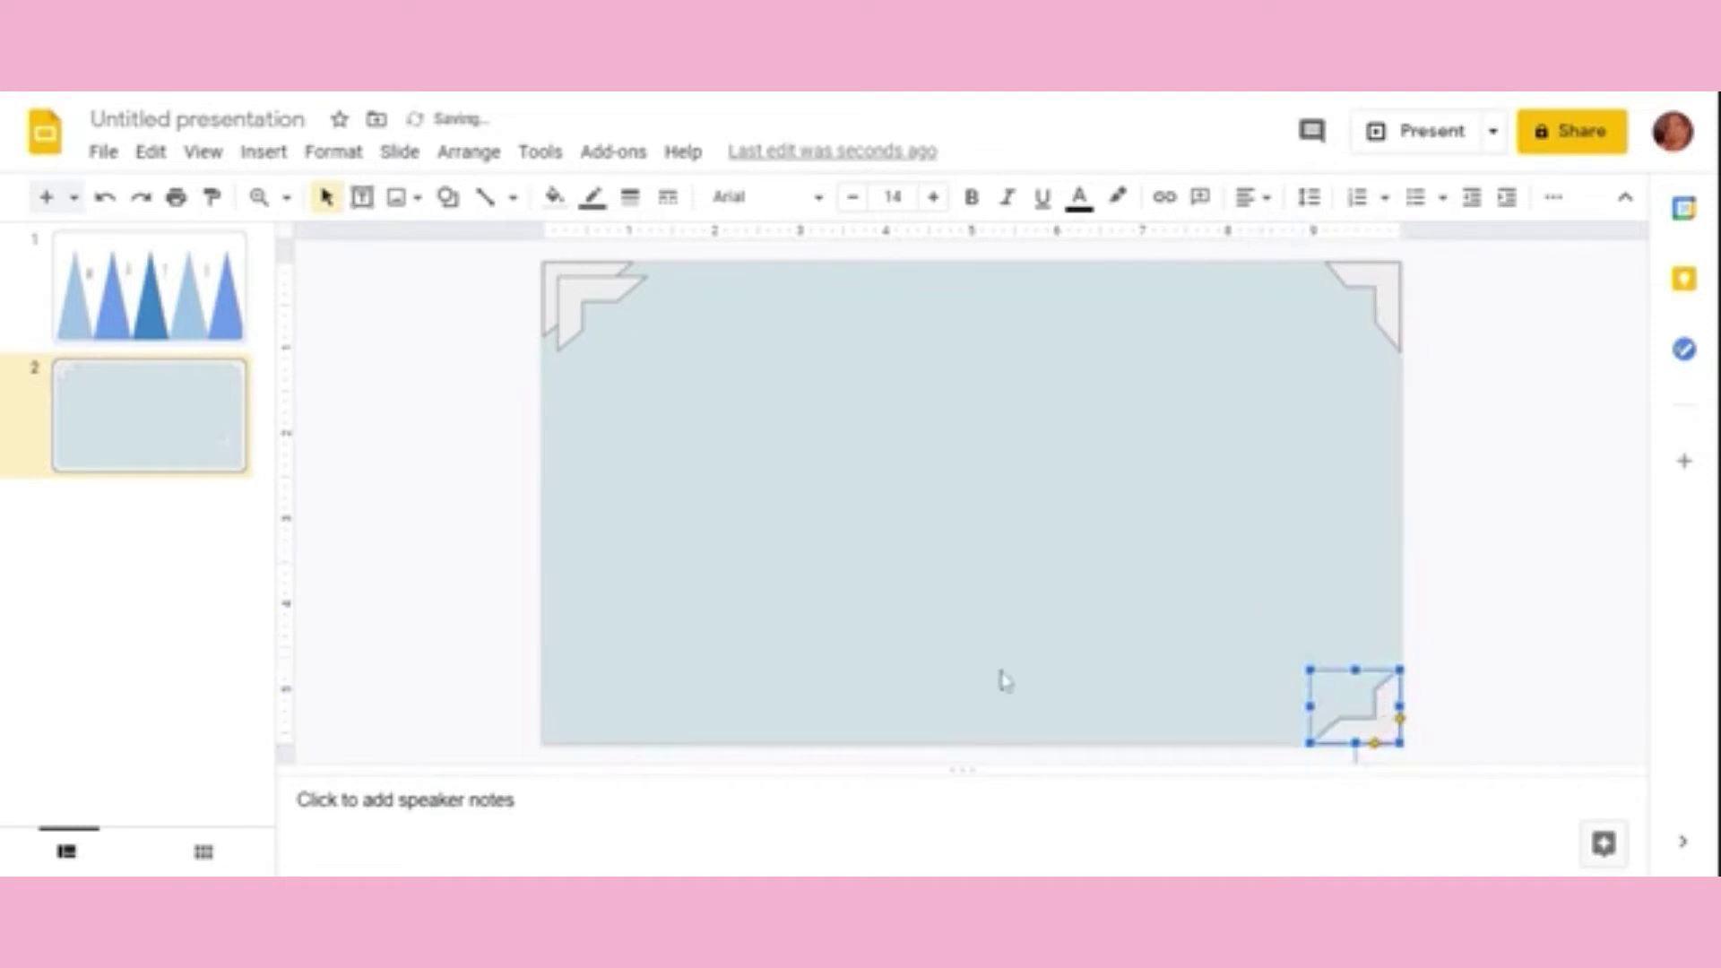
pyautogui.click(997, 673)
pyautogui.moveTo(584, 306); pyautogui.dragTo(640, 669)
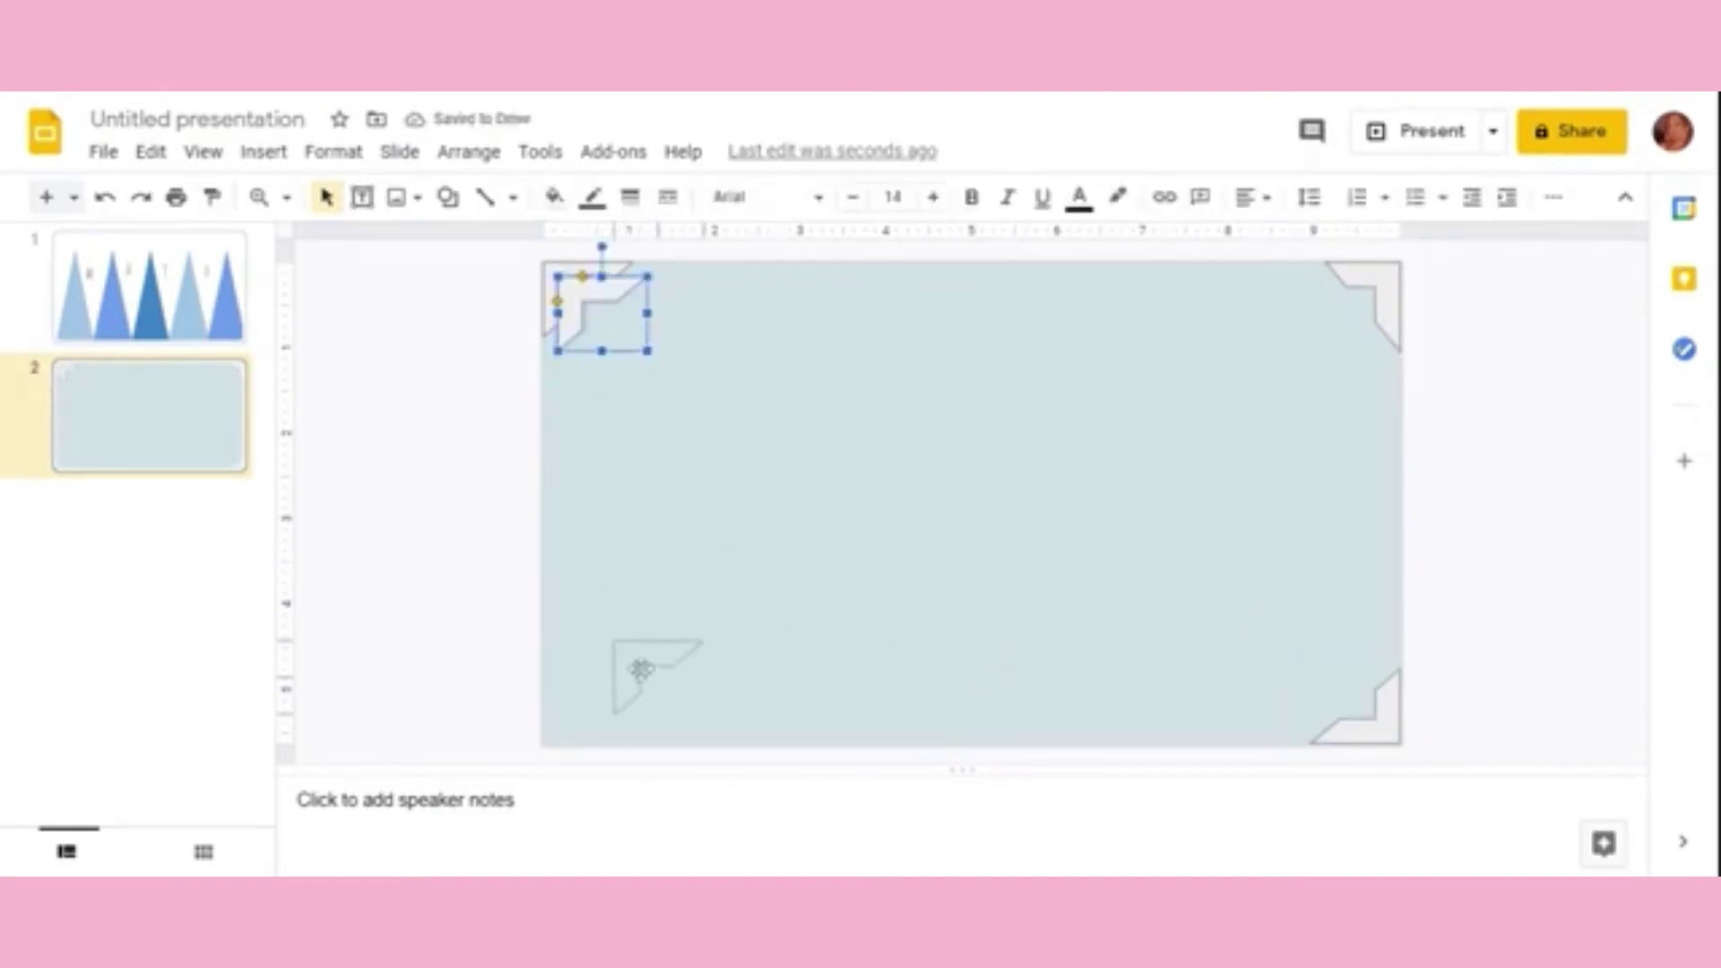
pyautogui.moveTo(657, 608)
pyautogui.mouseDown()
pyautogui.moveTo(575, 673)
pyautogui.moveTo(592, 676)
pyautogui.moveTo(566, 731)
pyautogui.mouseUp()
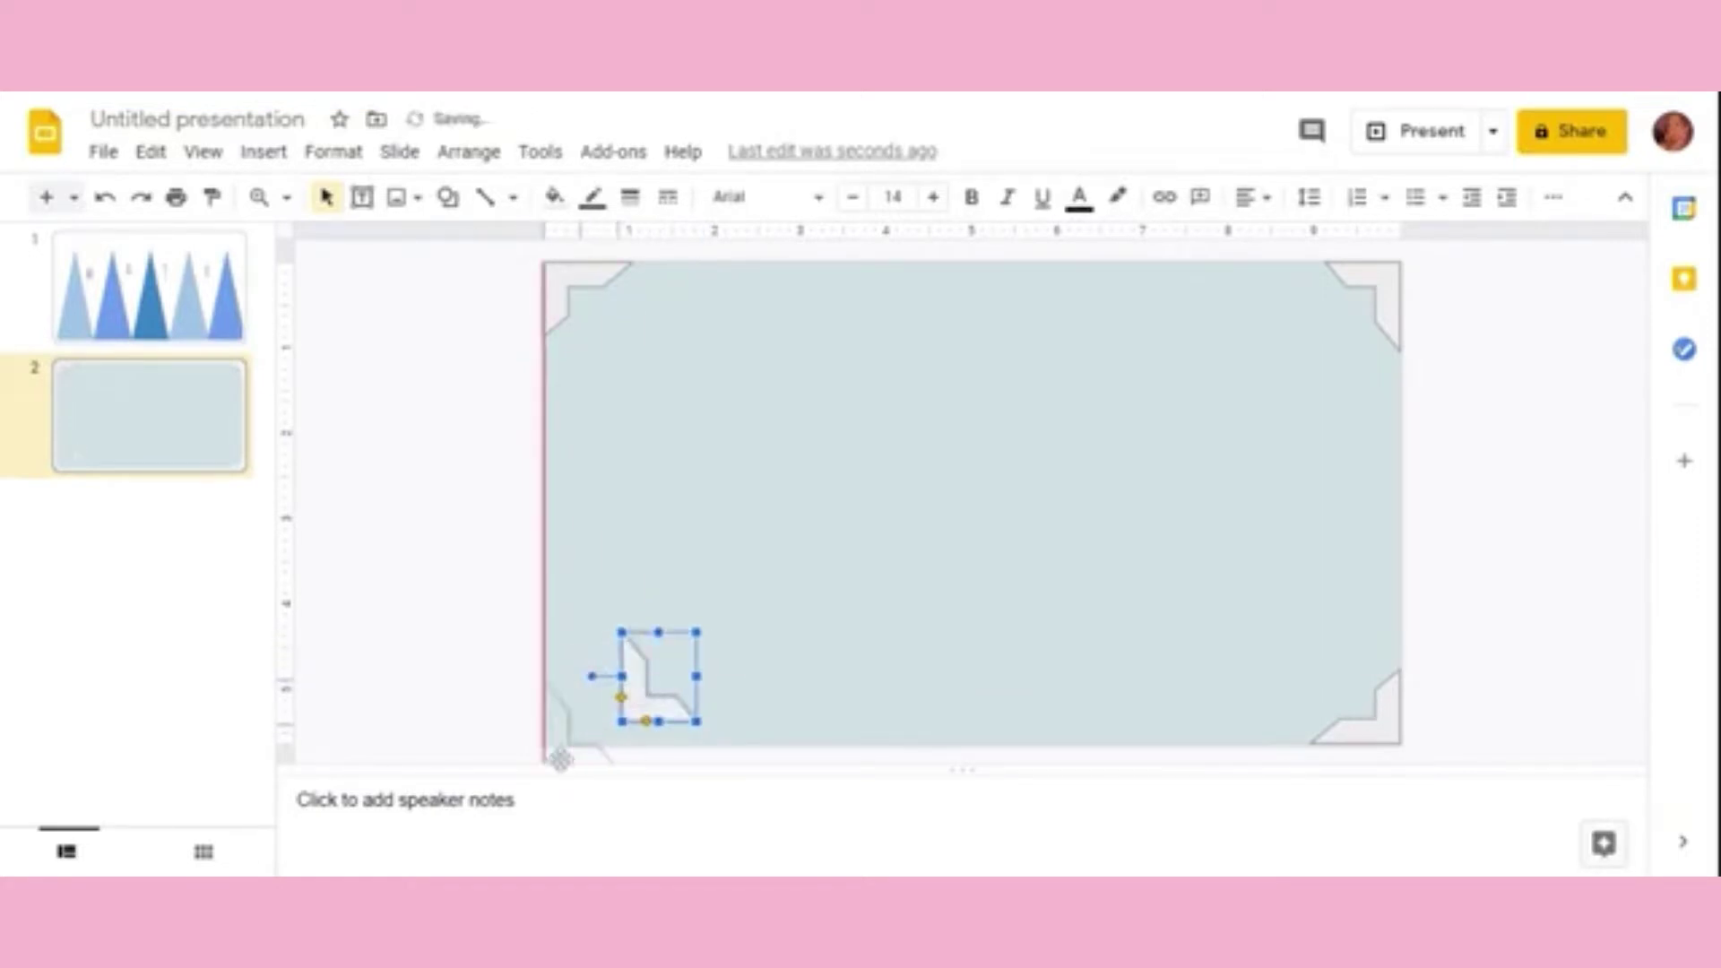
pyautogui.click(511, 654)
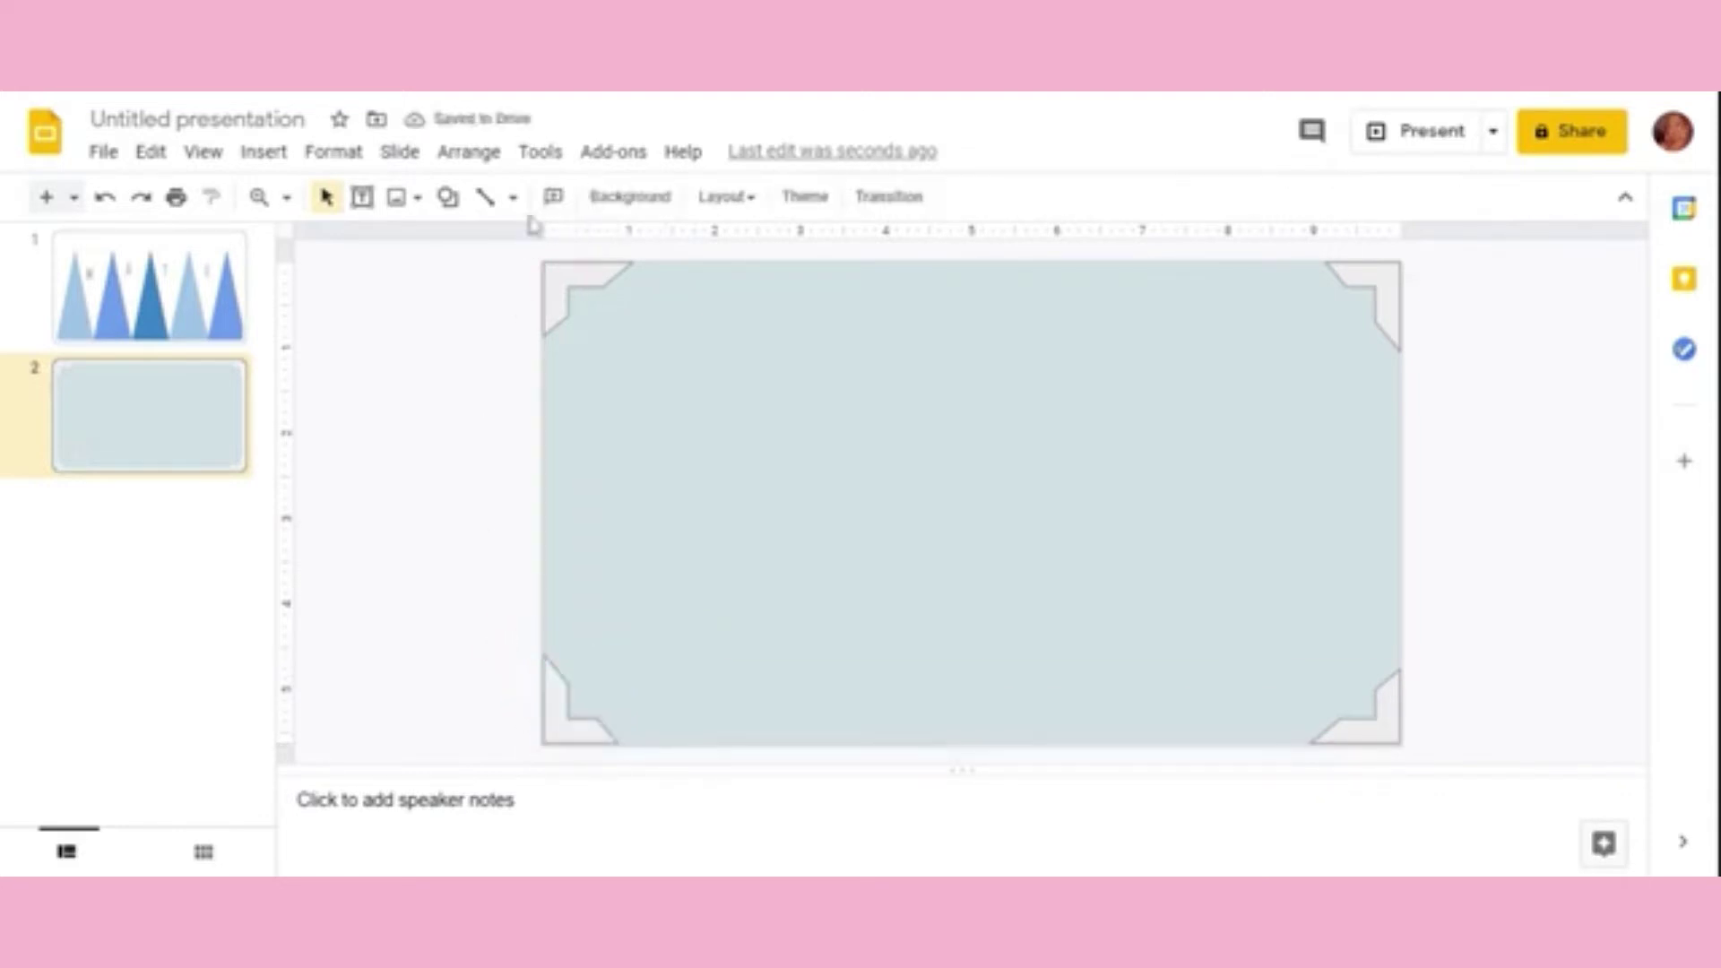
# Step: Draw a large rectangle across the slide inside the four corner pieces
pyautogui.click(450, 201)
pyautogui.moveTo(508, 241)
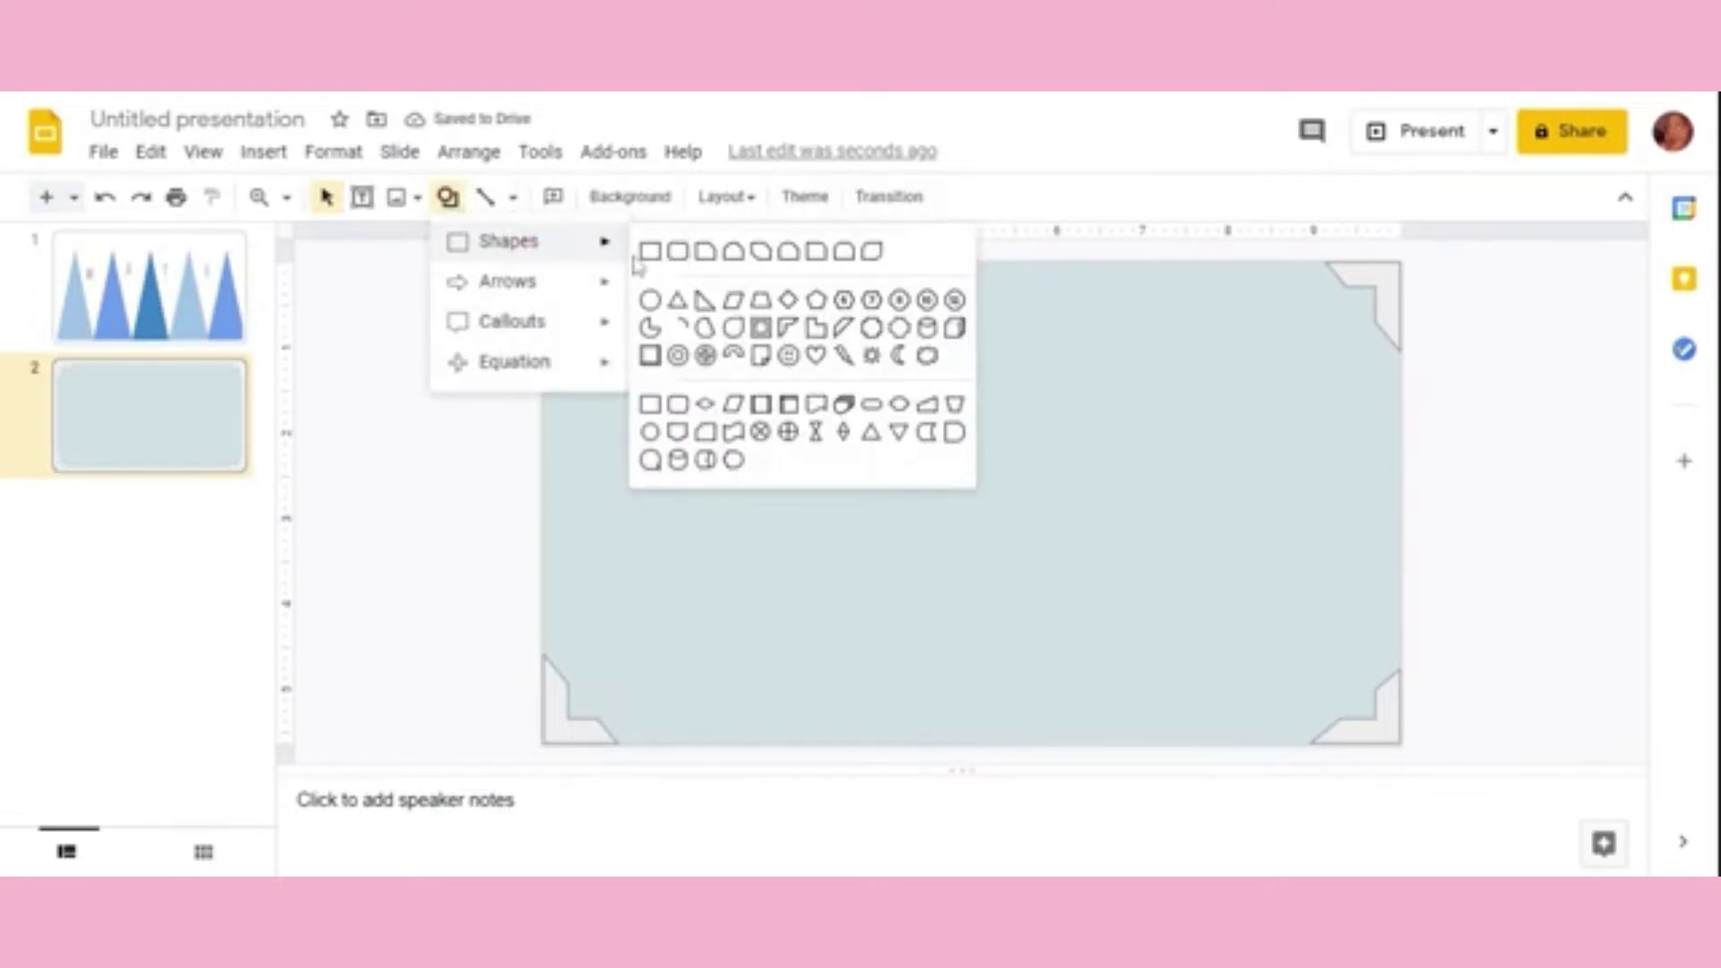
pyautogui.click(650, 253)
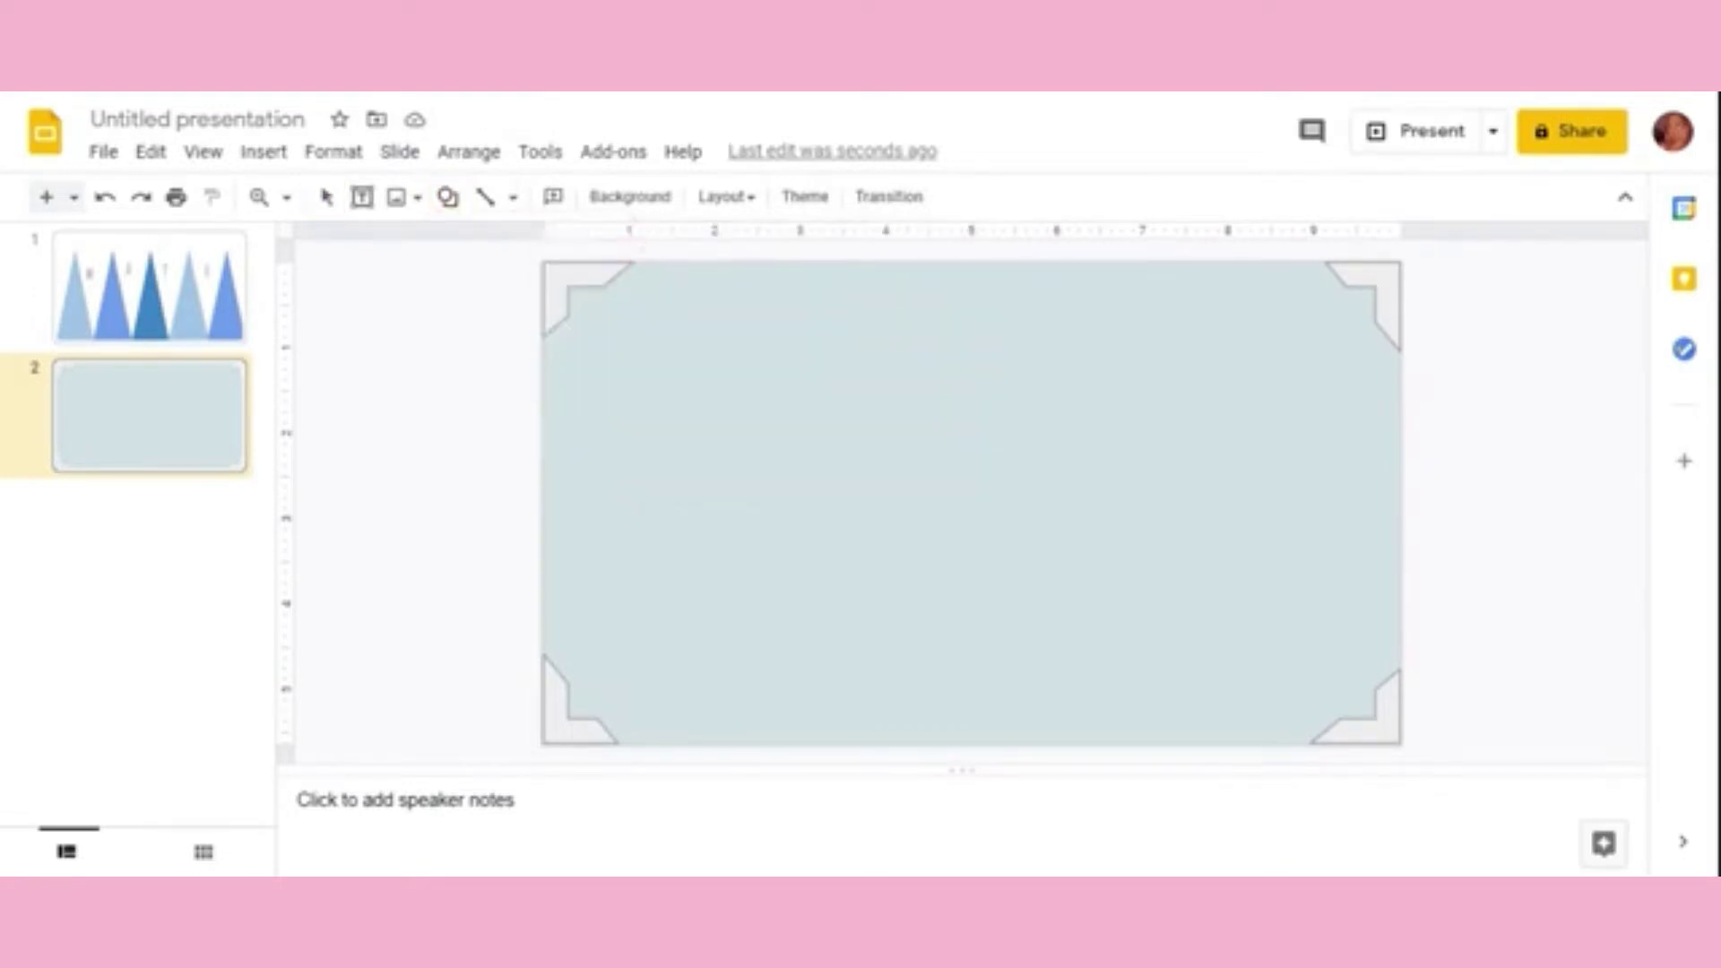
pyautogui.moveTo(583, 298); pyautogui.dragTo(1365, 692)
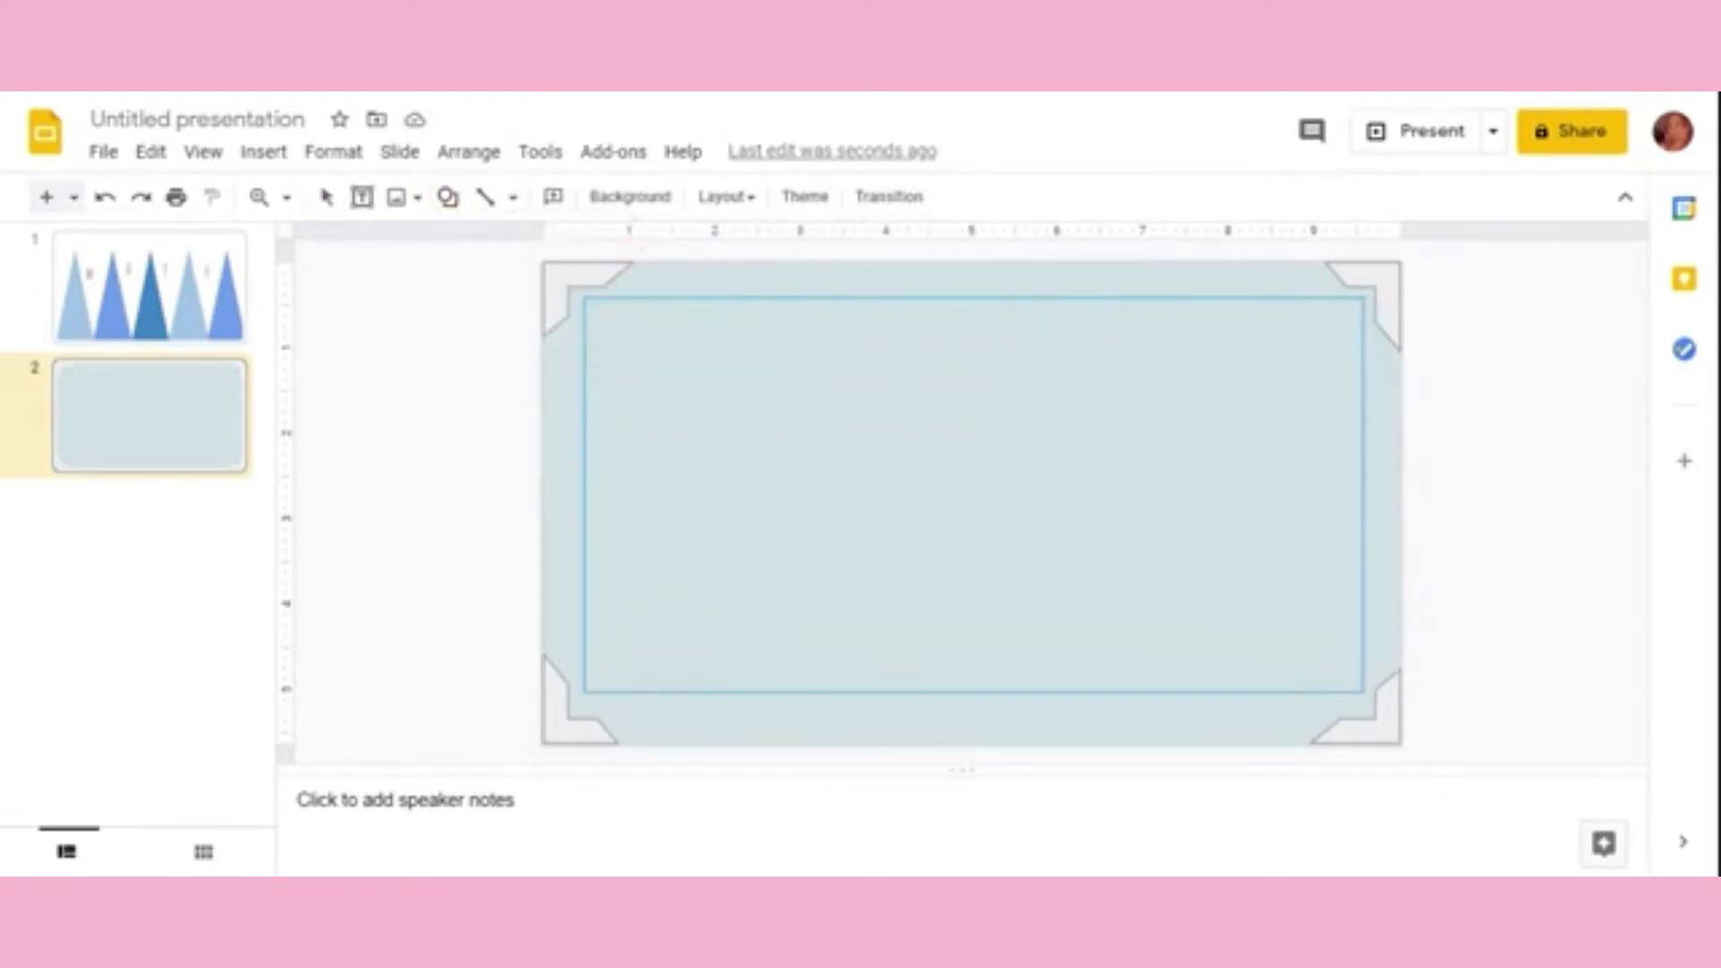
pyautogui.moveTo(1365, 692); pyautogui.dragTo(1366, 707)
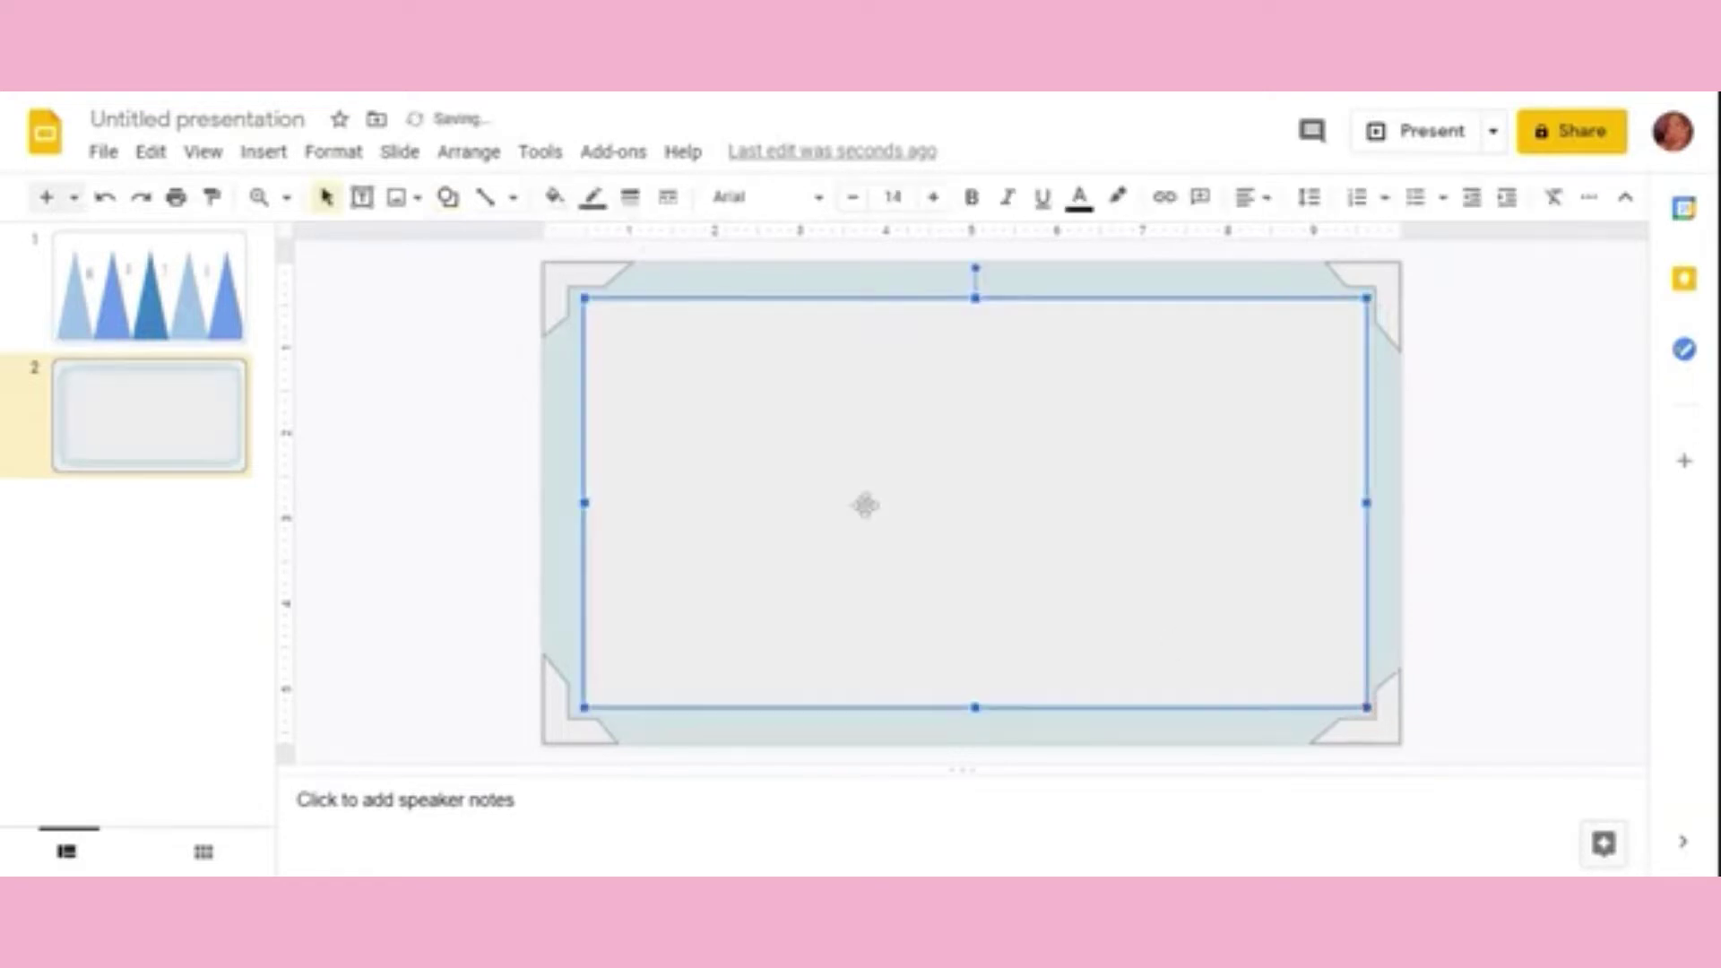
# Step: Make the rectangle's fill transparent and its border weight 4px
pyautogui.click(554, 196)
pyautogui.click(591, 289)
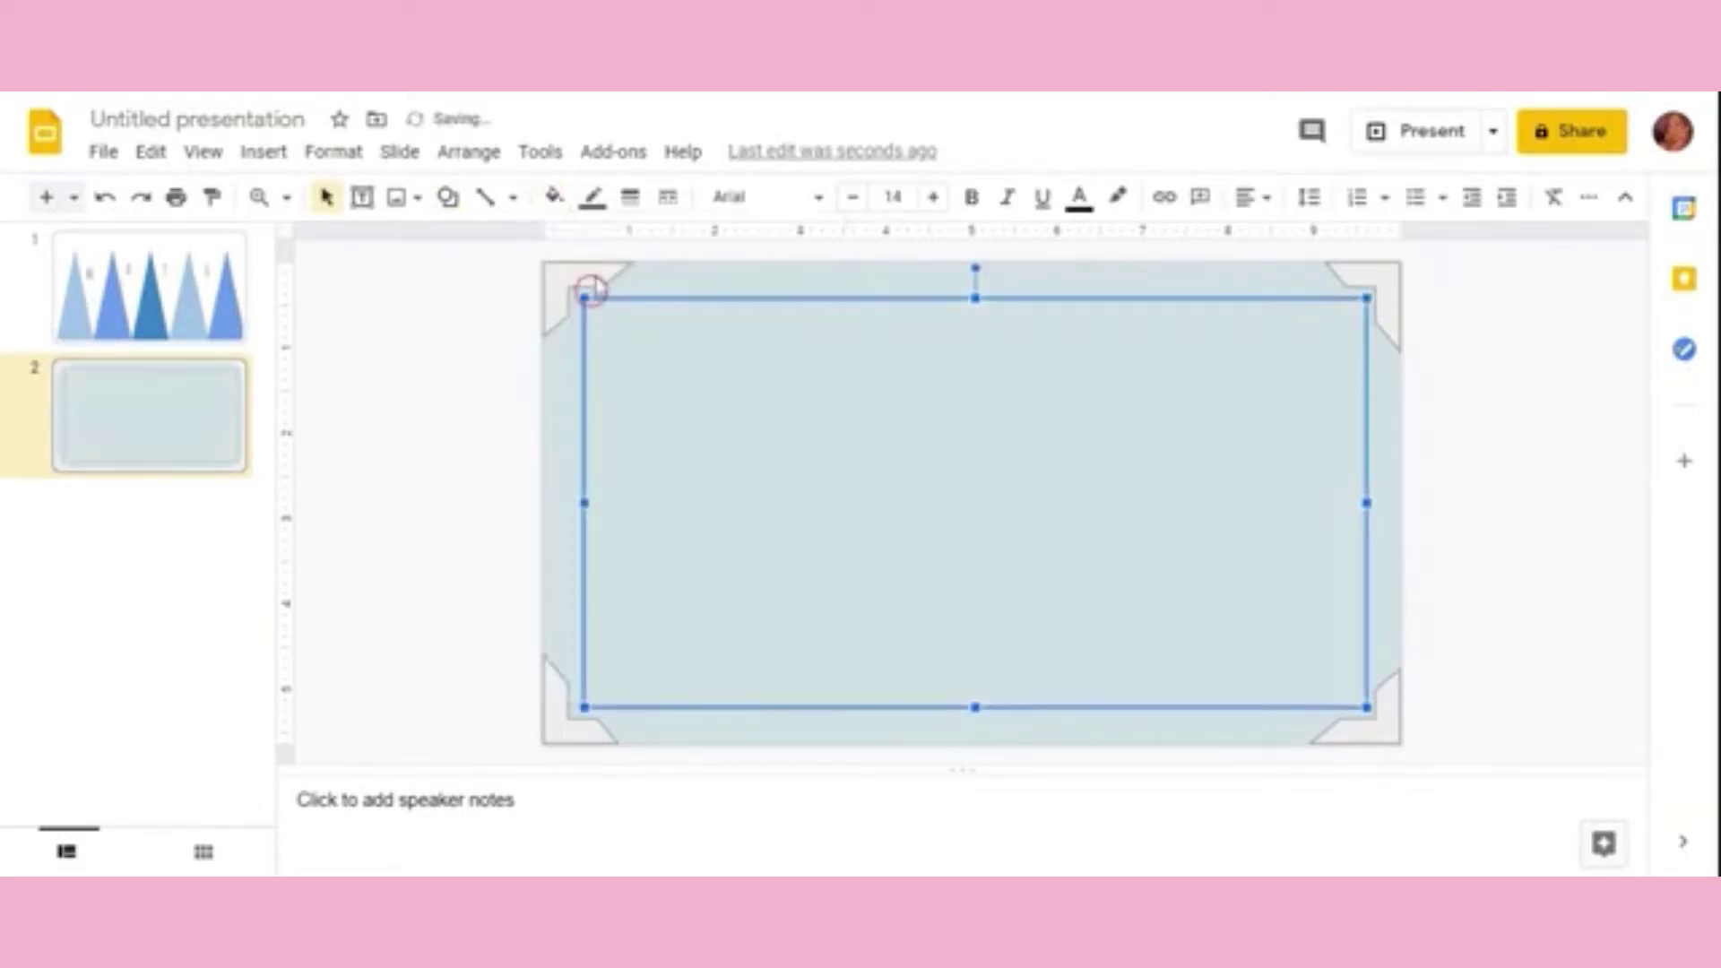
pyautogui.click(630, 198)
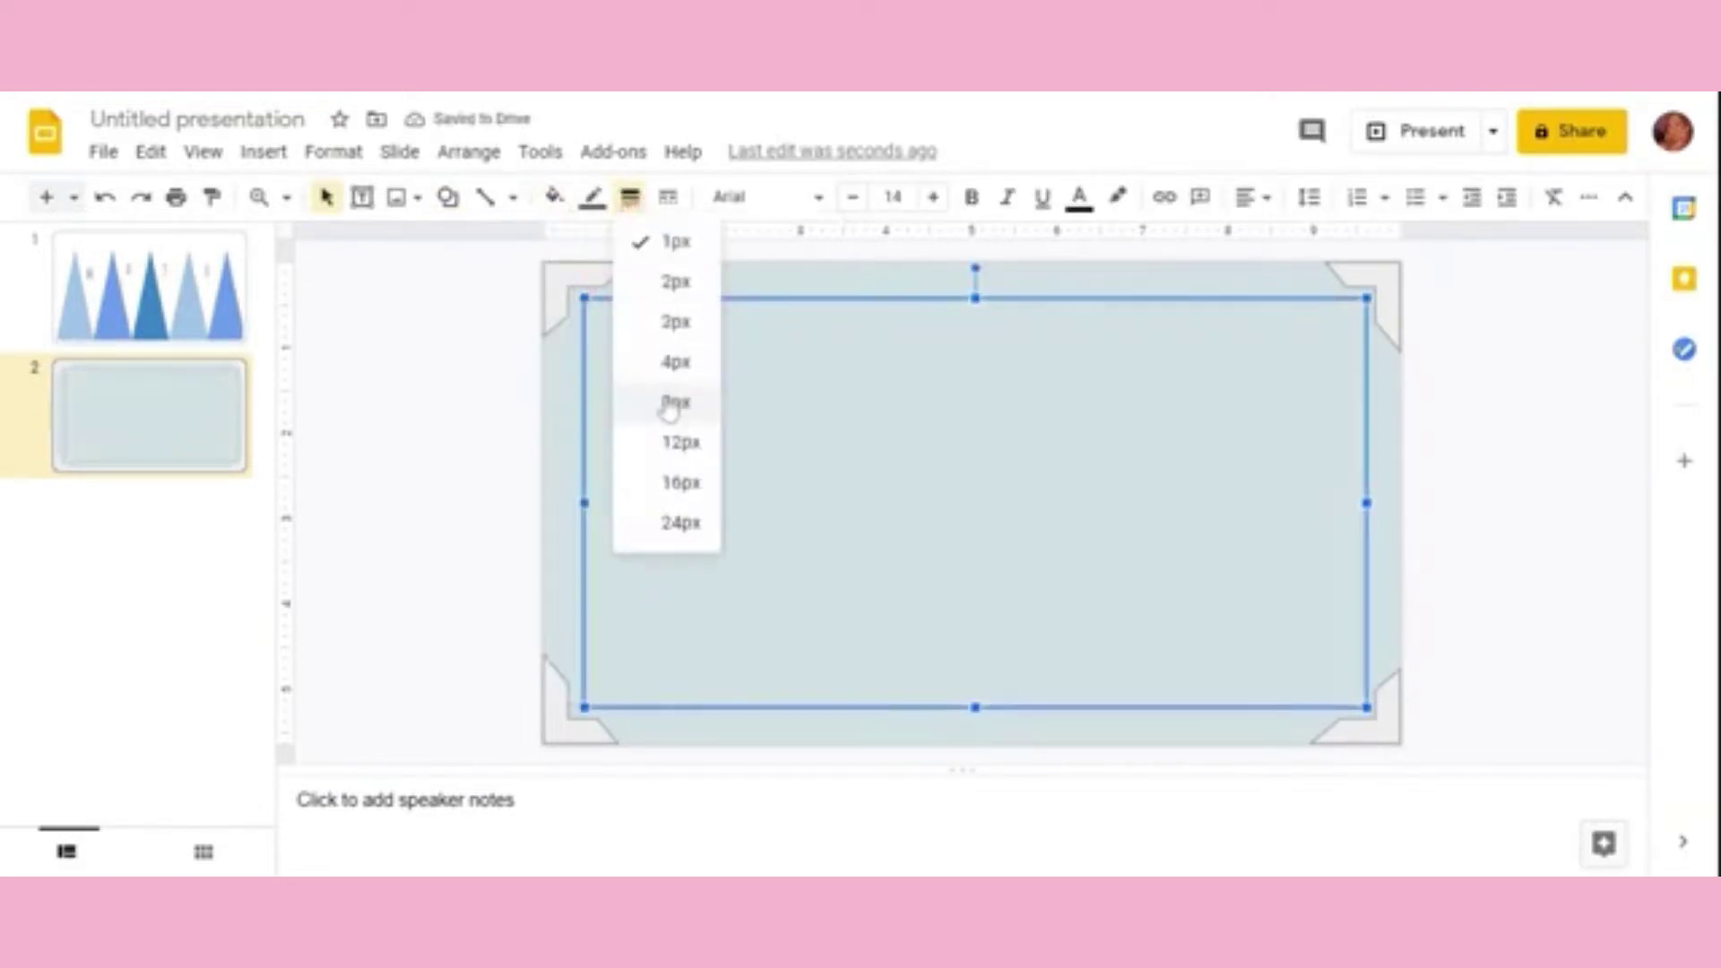
pyautogui.click(676, 362)
pyautogui.click(471, 381)
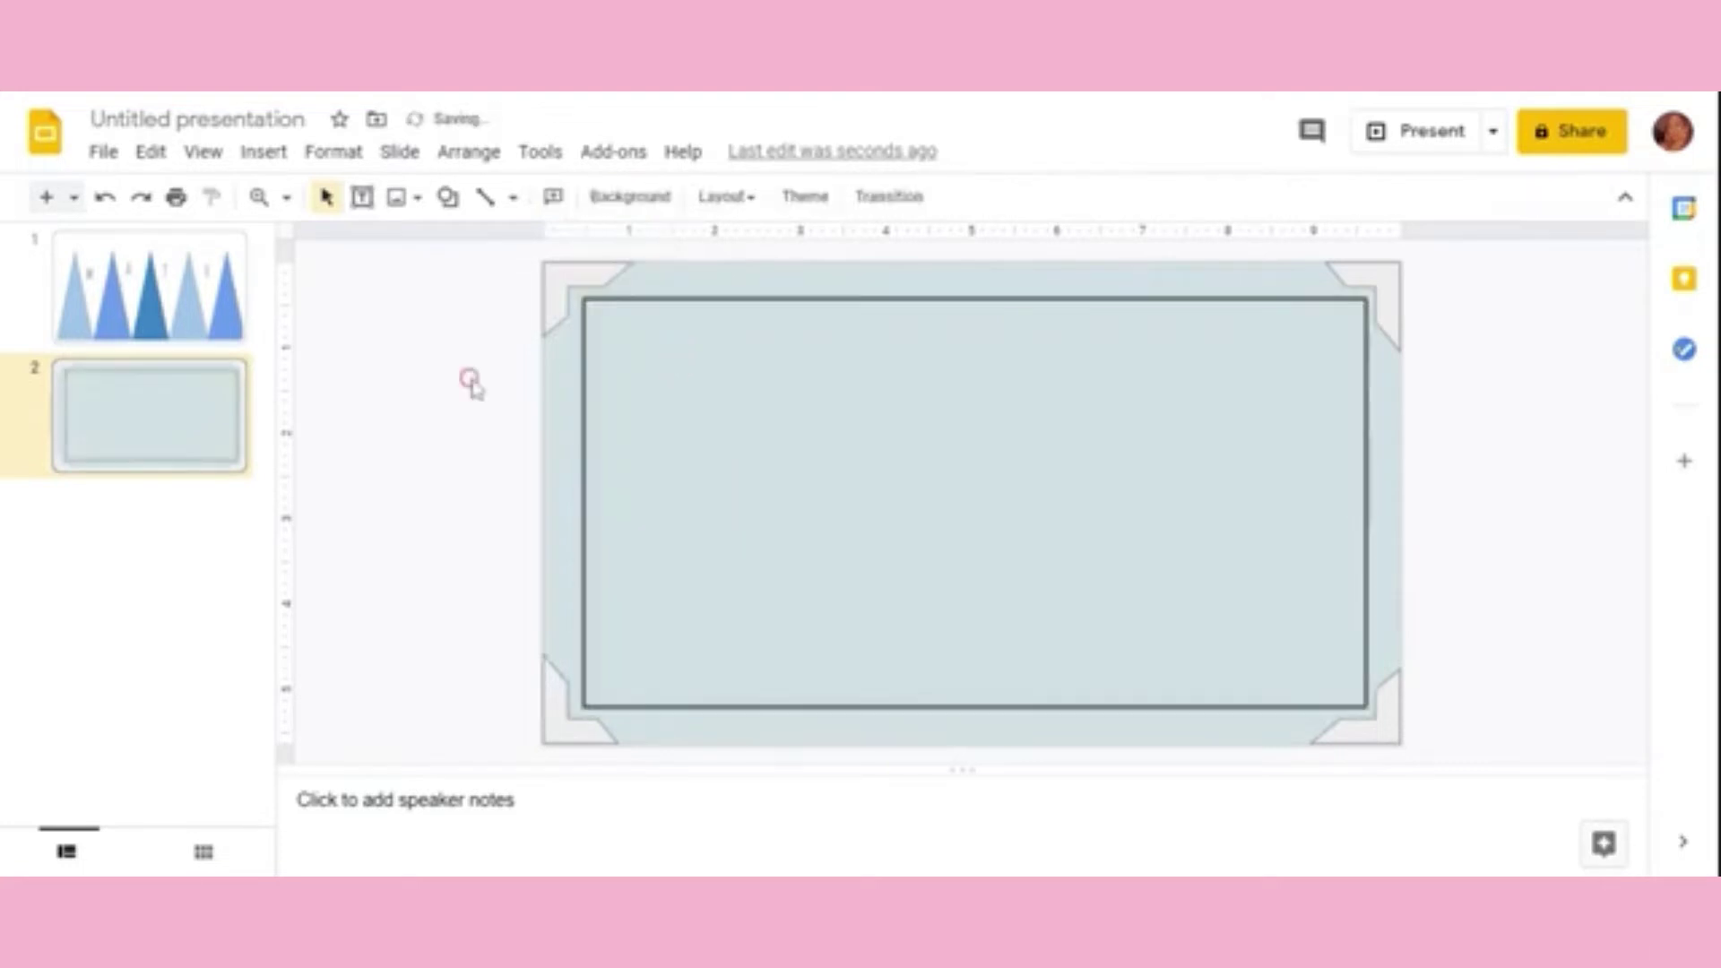
pyautogui.click(709, 388)
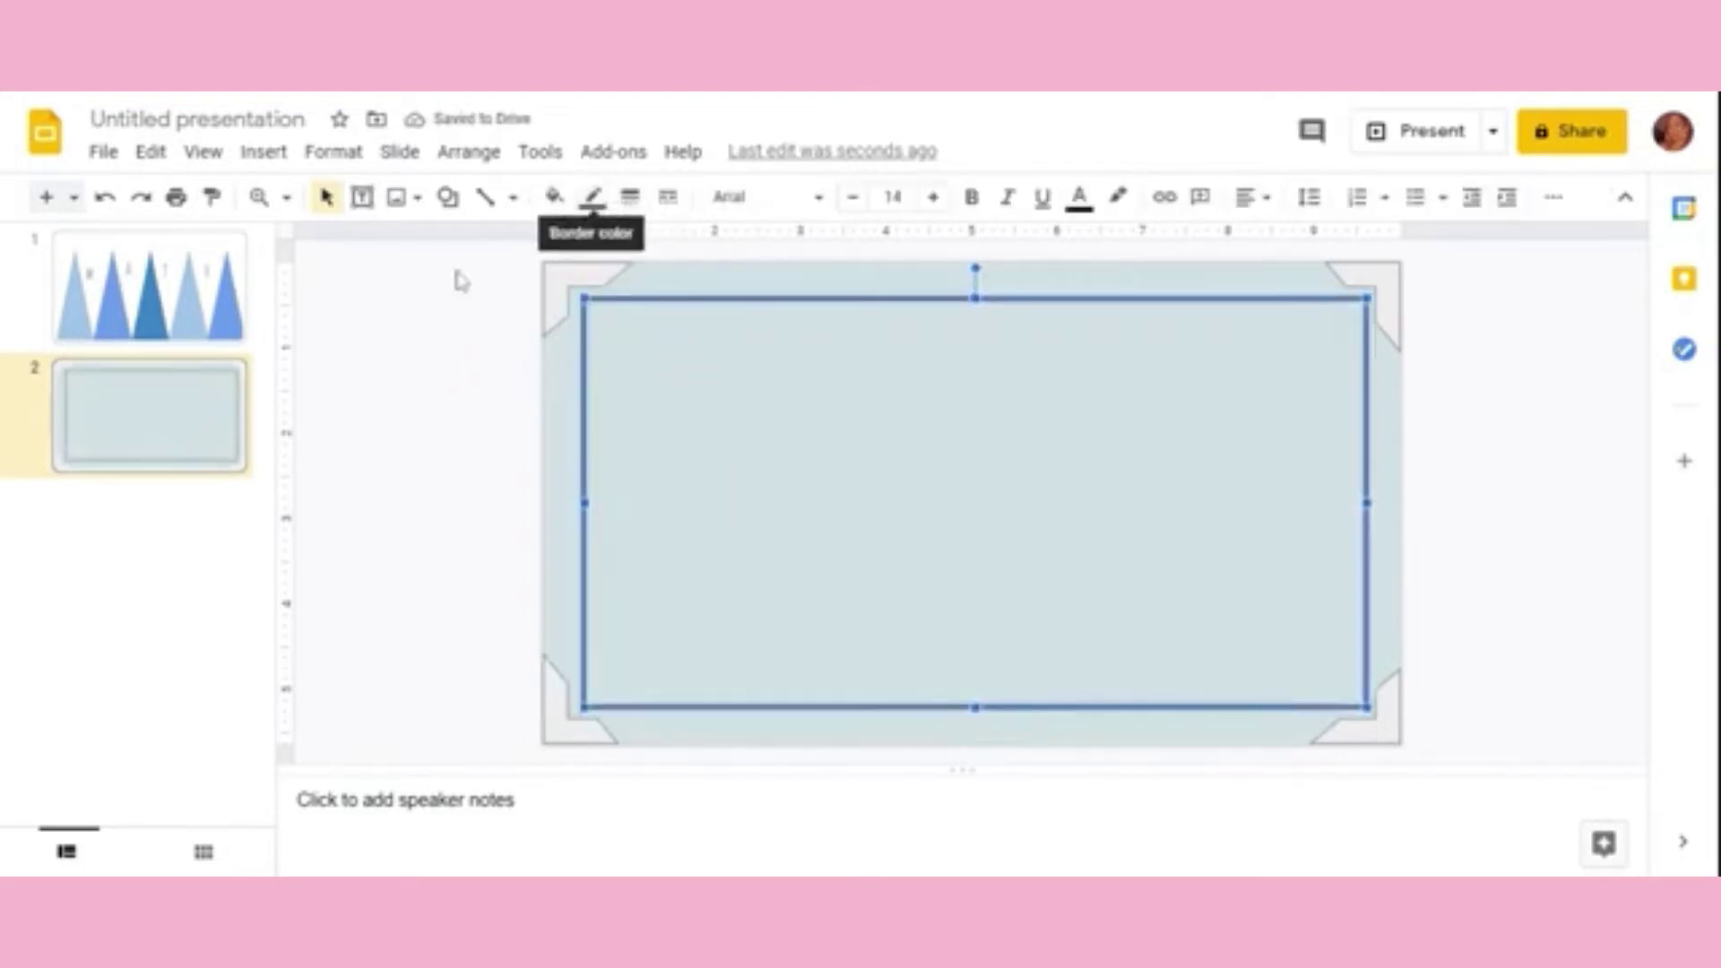
pyautogui.click(389, 363)
pyautogui.click(446, 197)
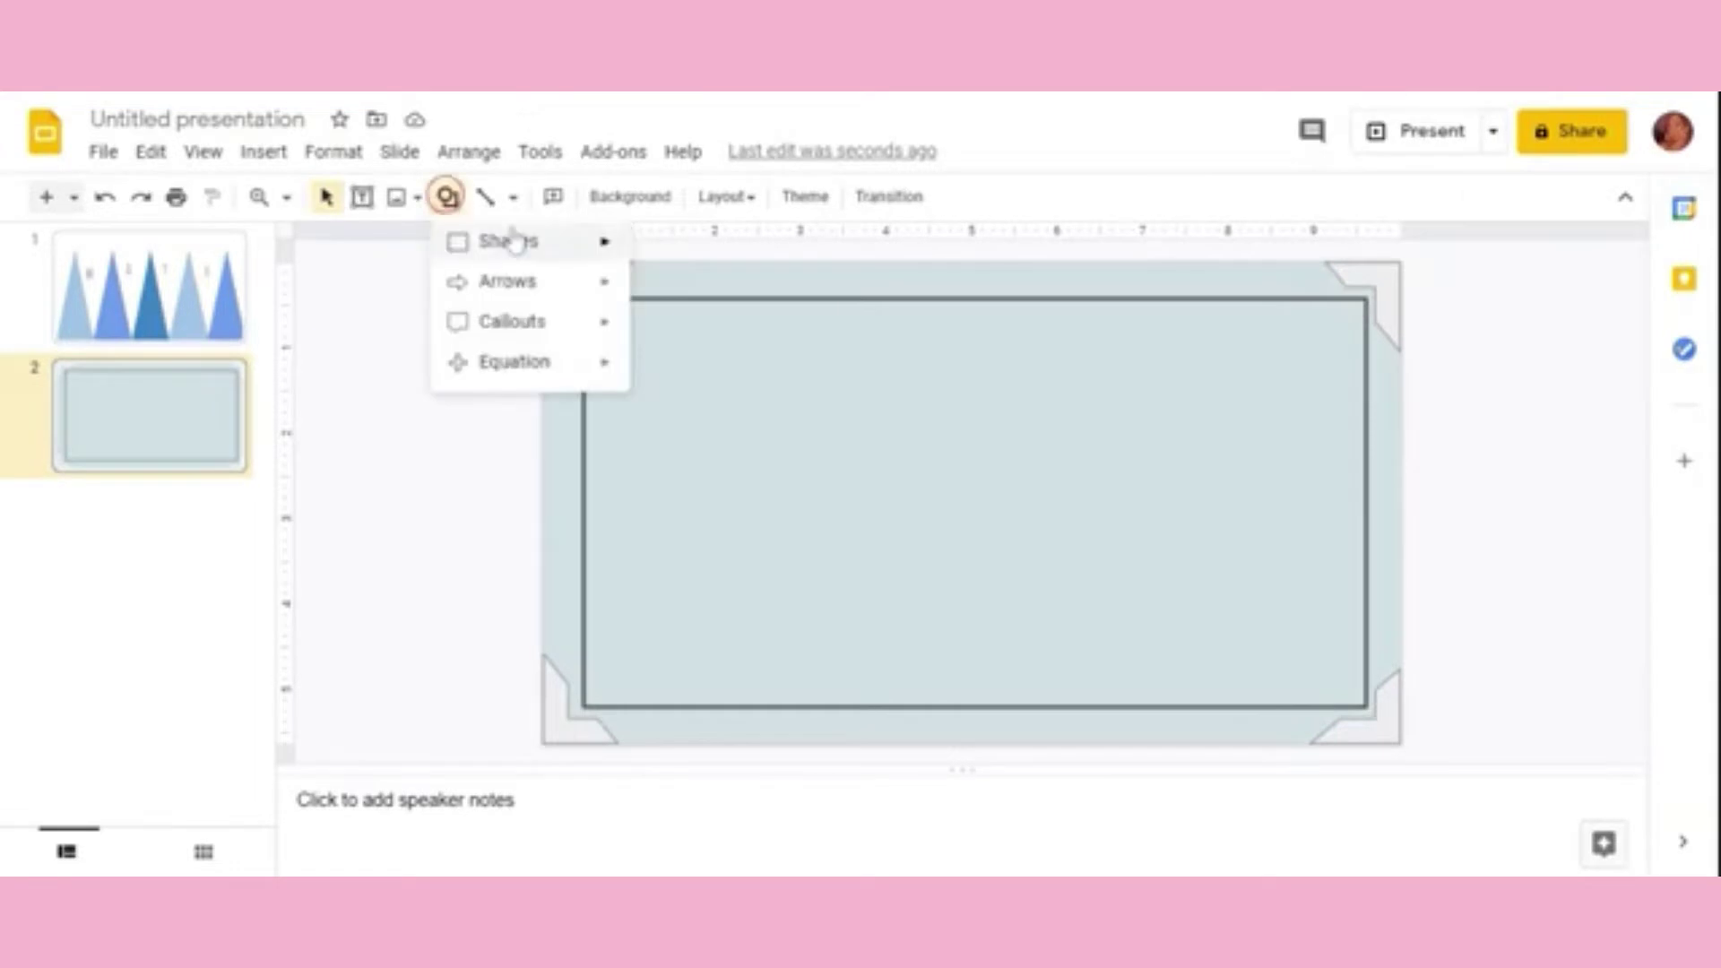
pyautogui.moveTo(508, 240)
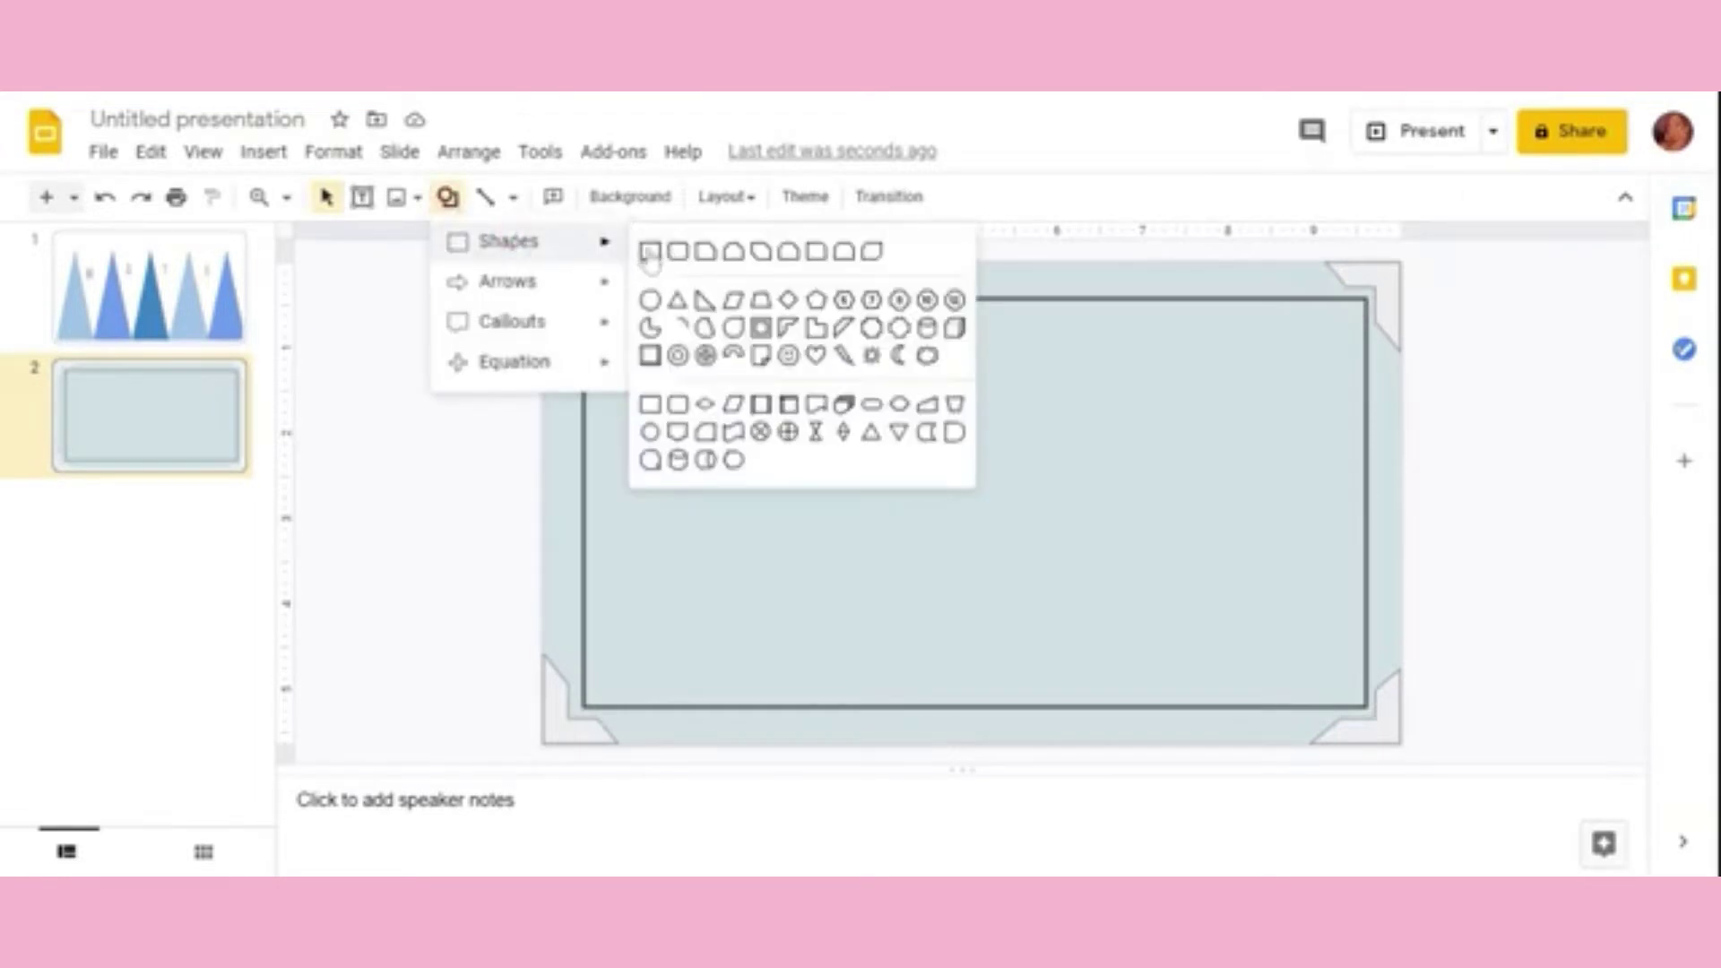
# Step: Draw a rounded rectangle on the left side of the frame and enlarge it
pyautogui.click(677, 251)
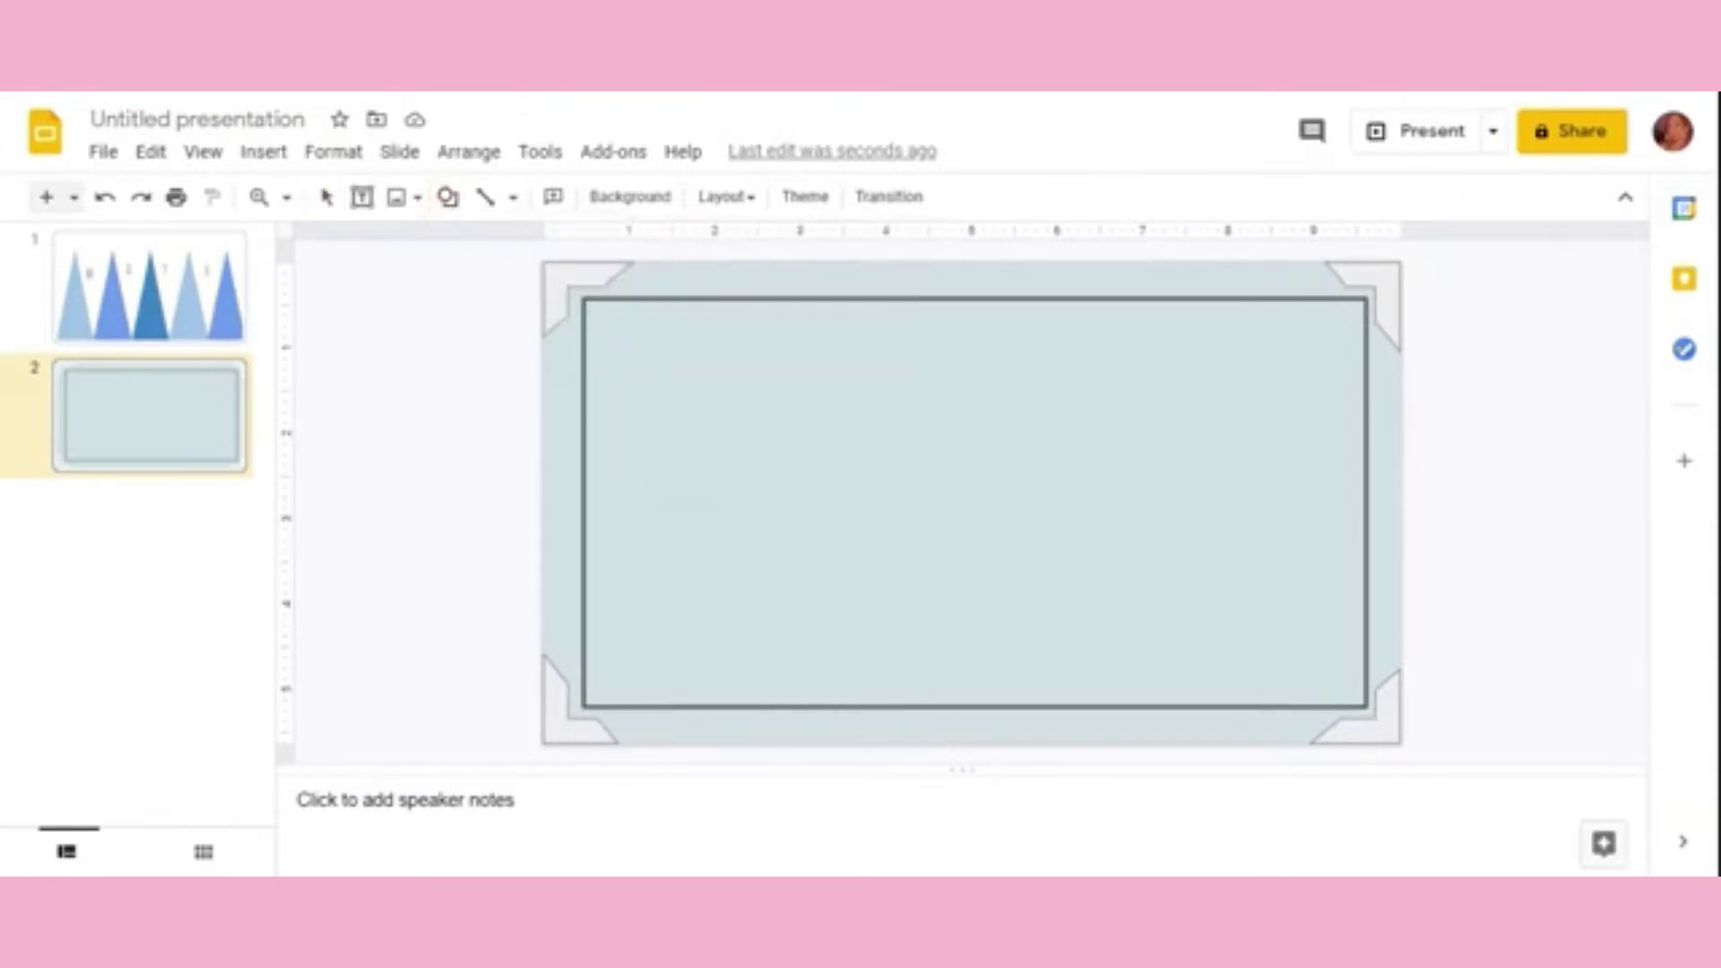
pyautogui.moveTo(739, 346); pyautogui.dragTo(1003, 661)
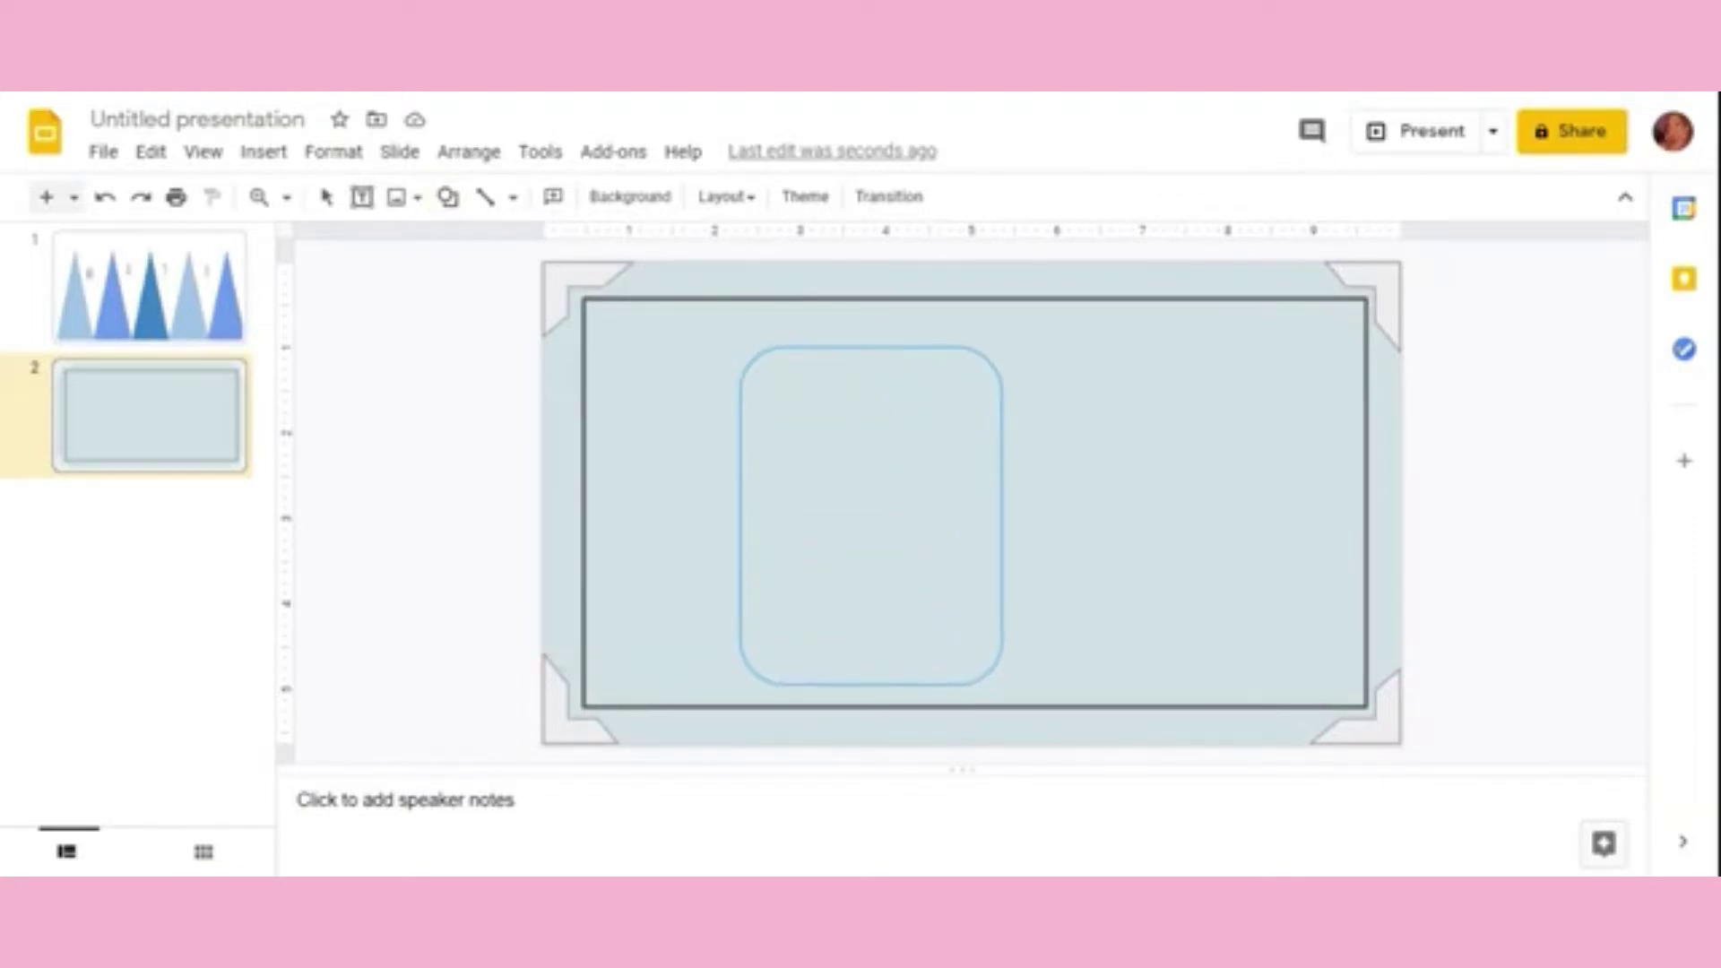
pyautogui.moveTo(1003, 661); pyautogui.dragTo(997, 688)
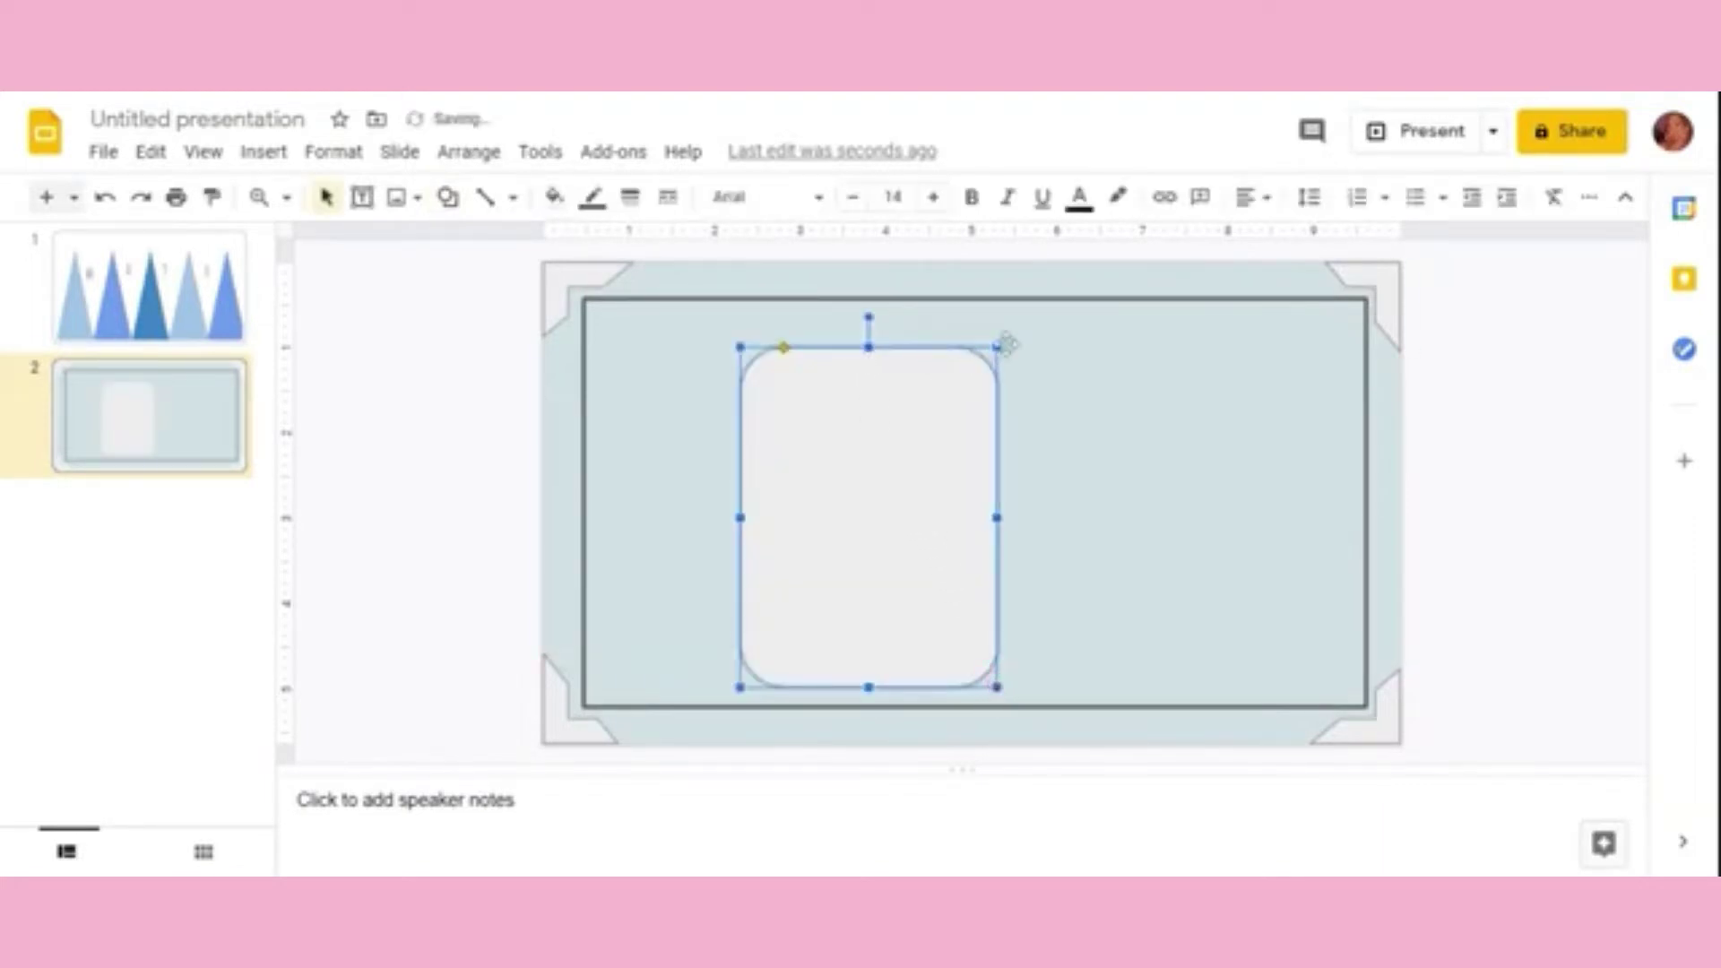
pyautogui.moveTo(997, 346); pyautogui.dragTo(1017, 336)
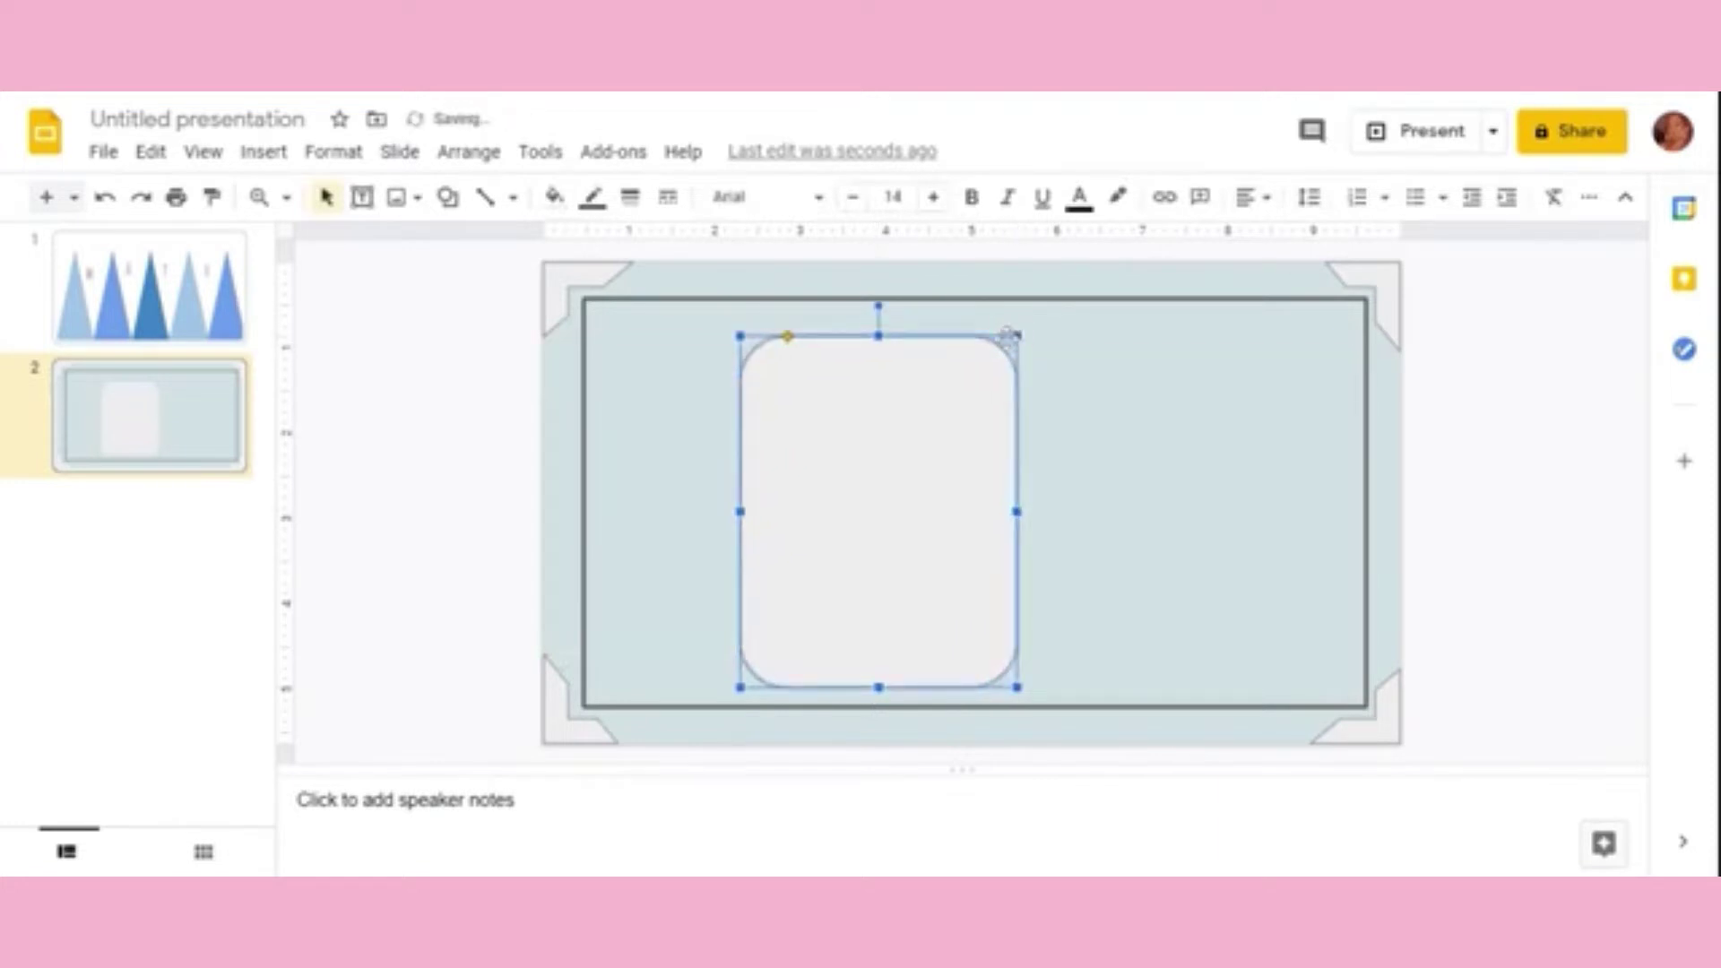
# Step: Duplicate the rounded rectangle and move the copy to its right
pyautogui.rightClick(888, 420)
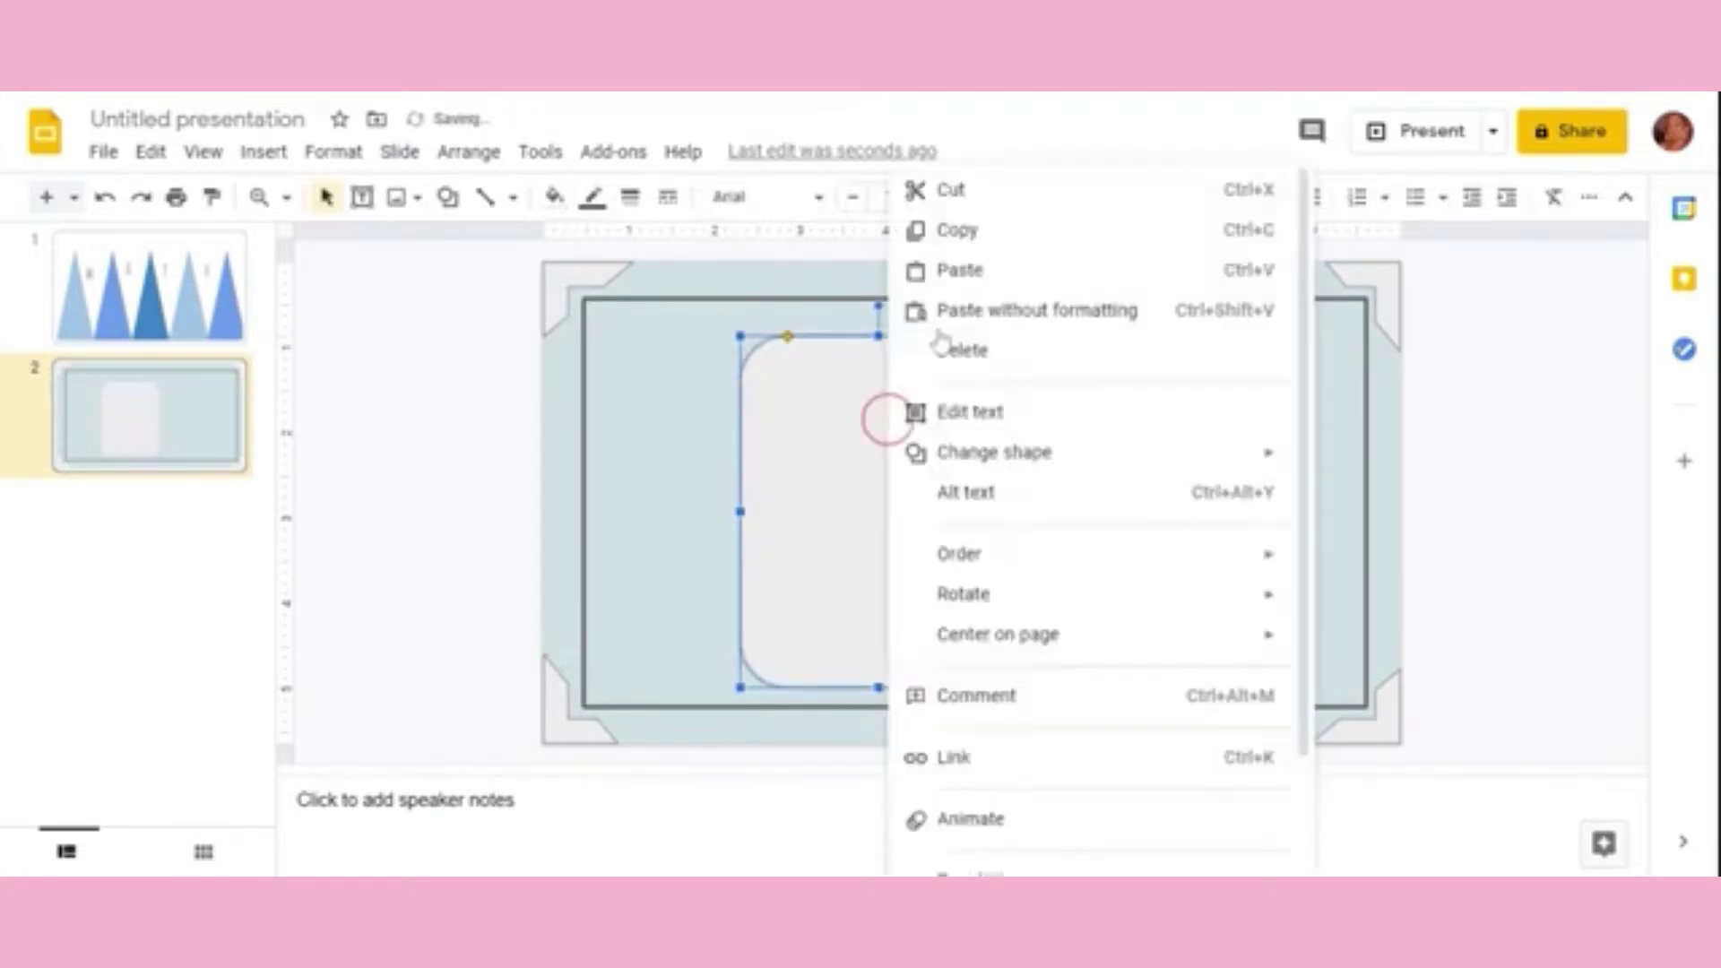
pyautogui.click(992, 231)
pyautogui.click(1098, 423)
pyautogui.hotkey('ctrl', 'v')
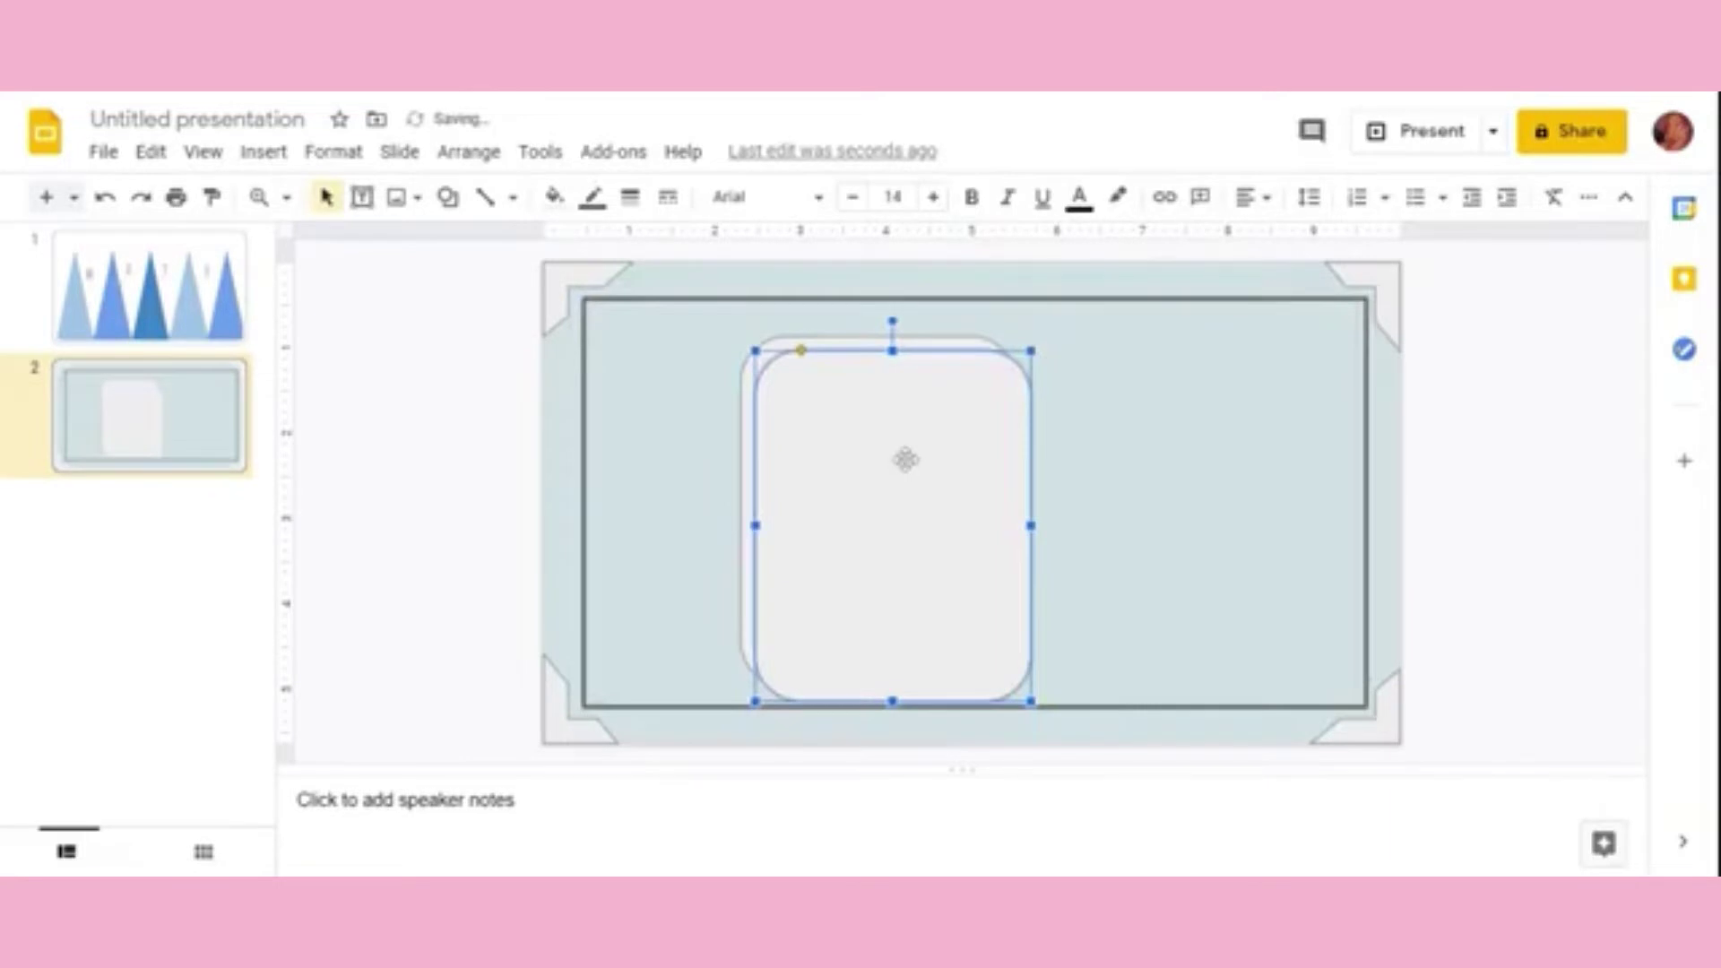
pyautogui.moveTo(907, 461); pyautogui.dragTo(1136, 447)
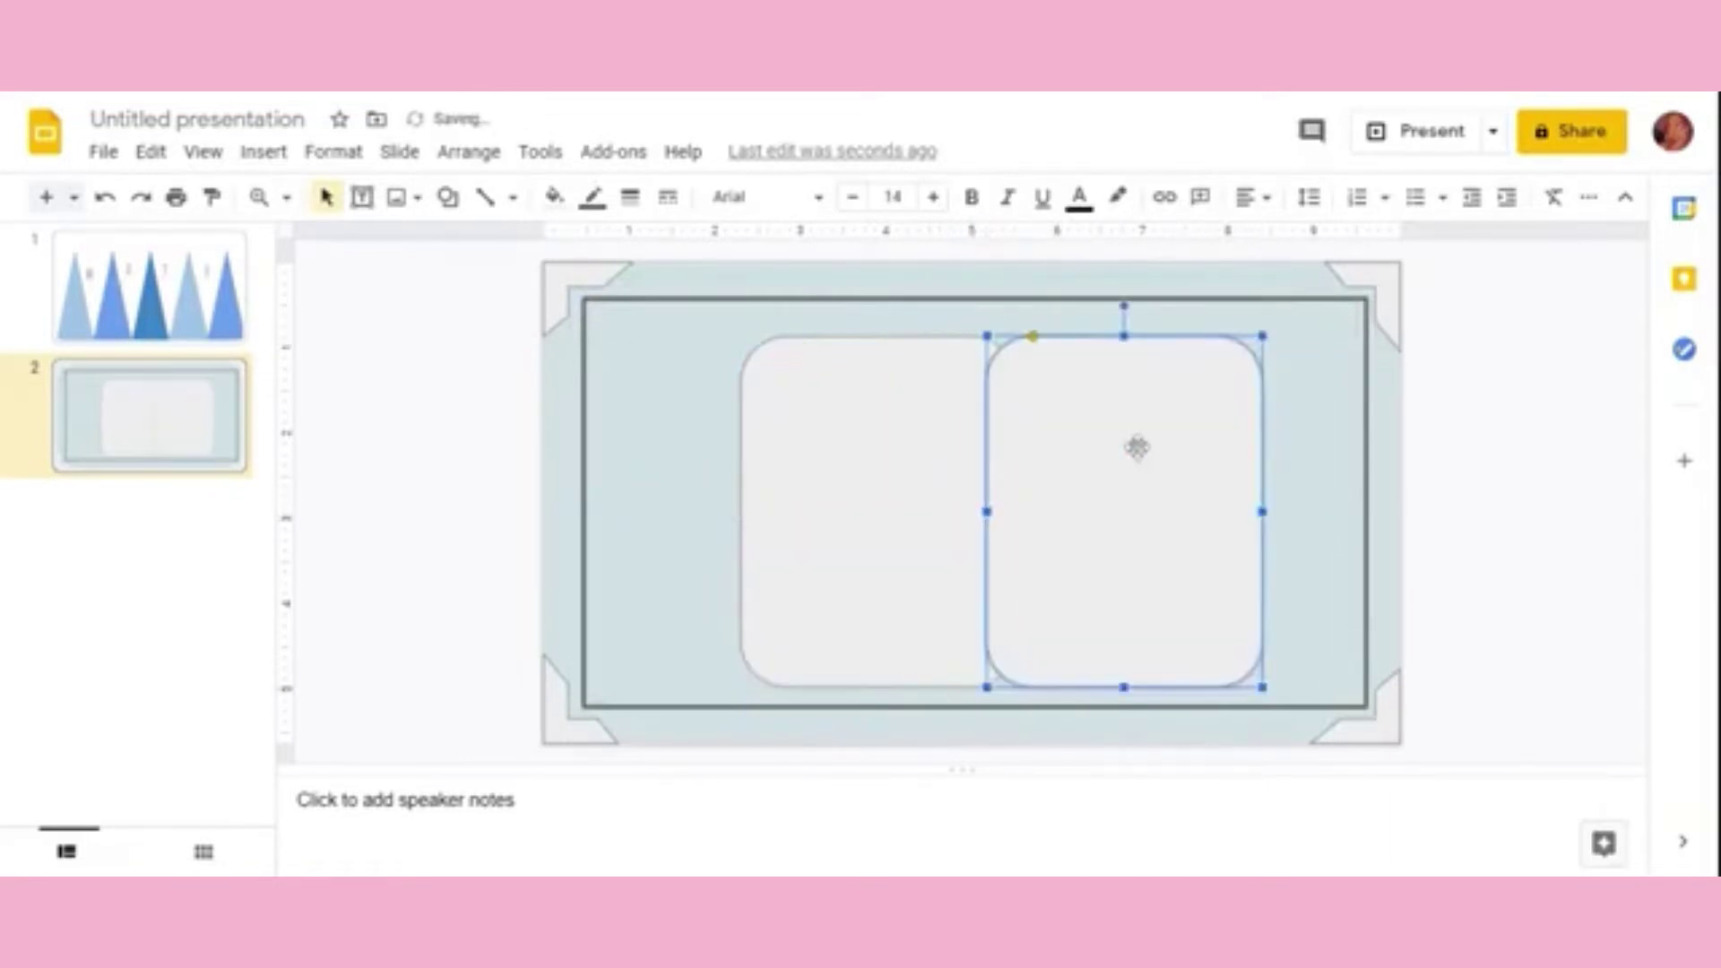
pyautogui.click(1587, 468)
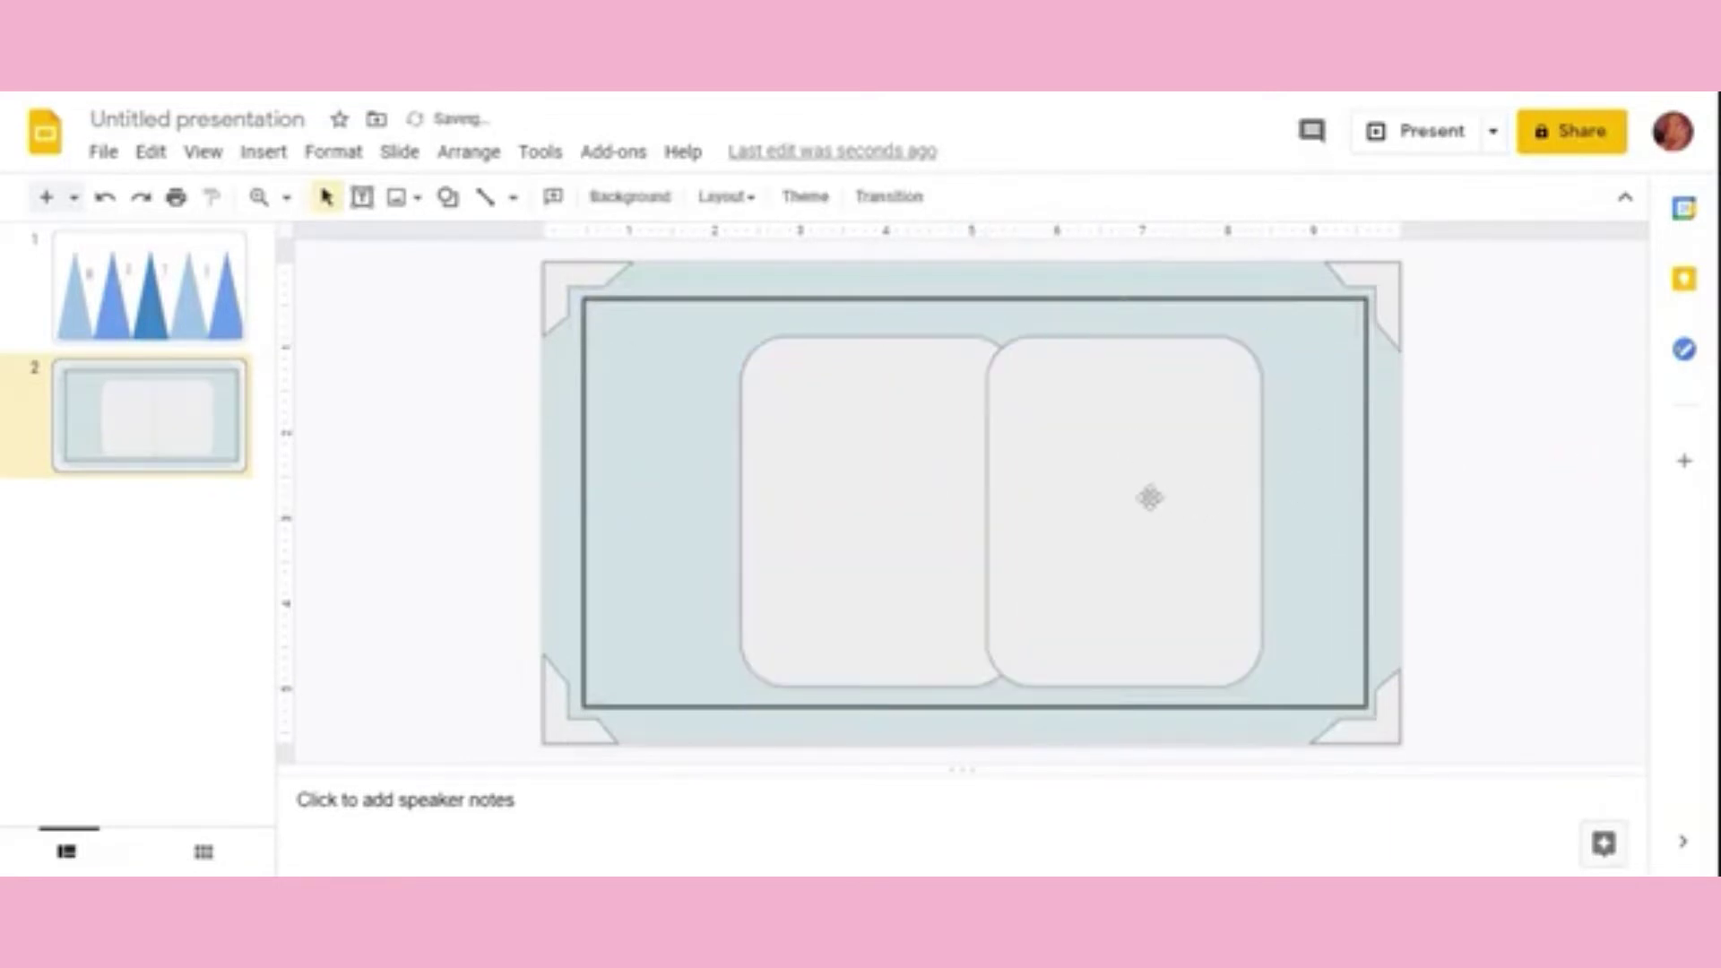
# Step: Enlarge the left box leftward and downward and fine-tune its vertical position
pyautogui.click(880, 483)
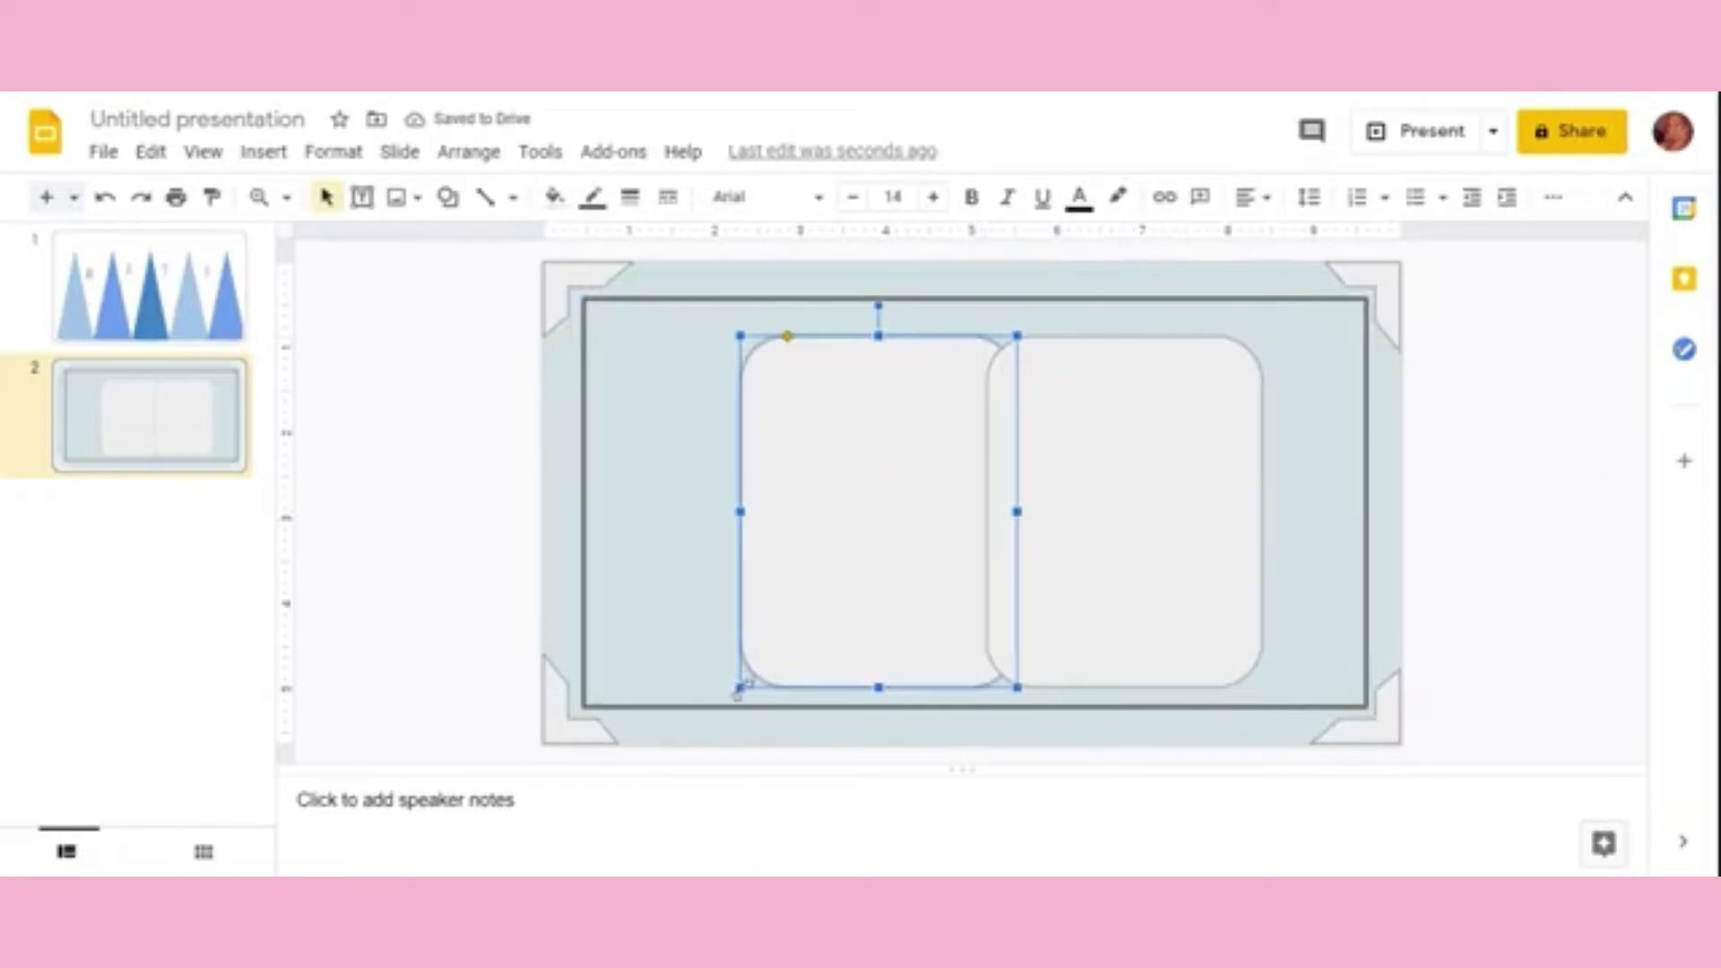
pyautogui.moveTo(735, 692); pyautogui.dragTo(722, 705)
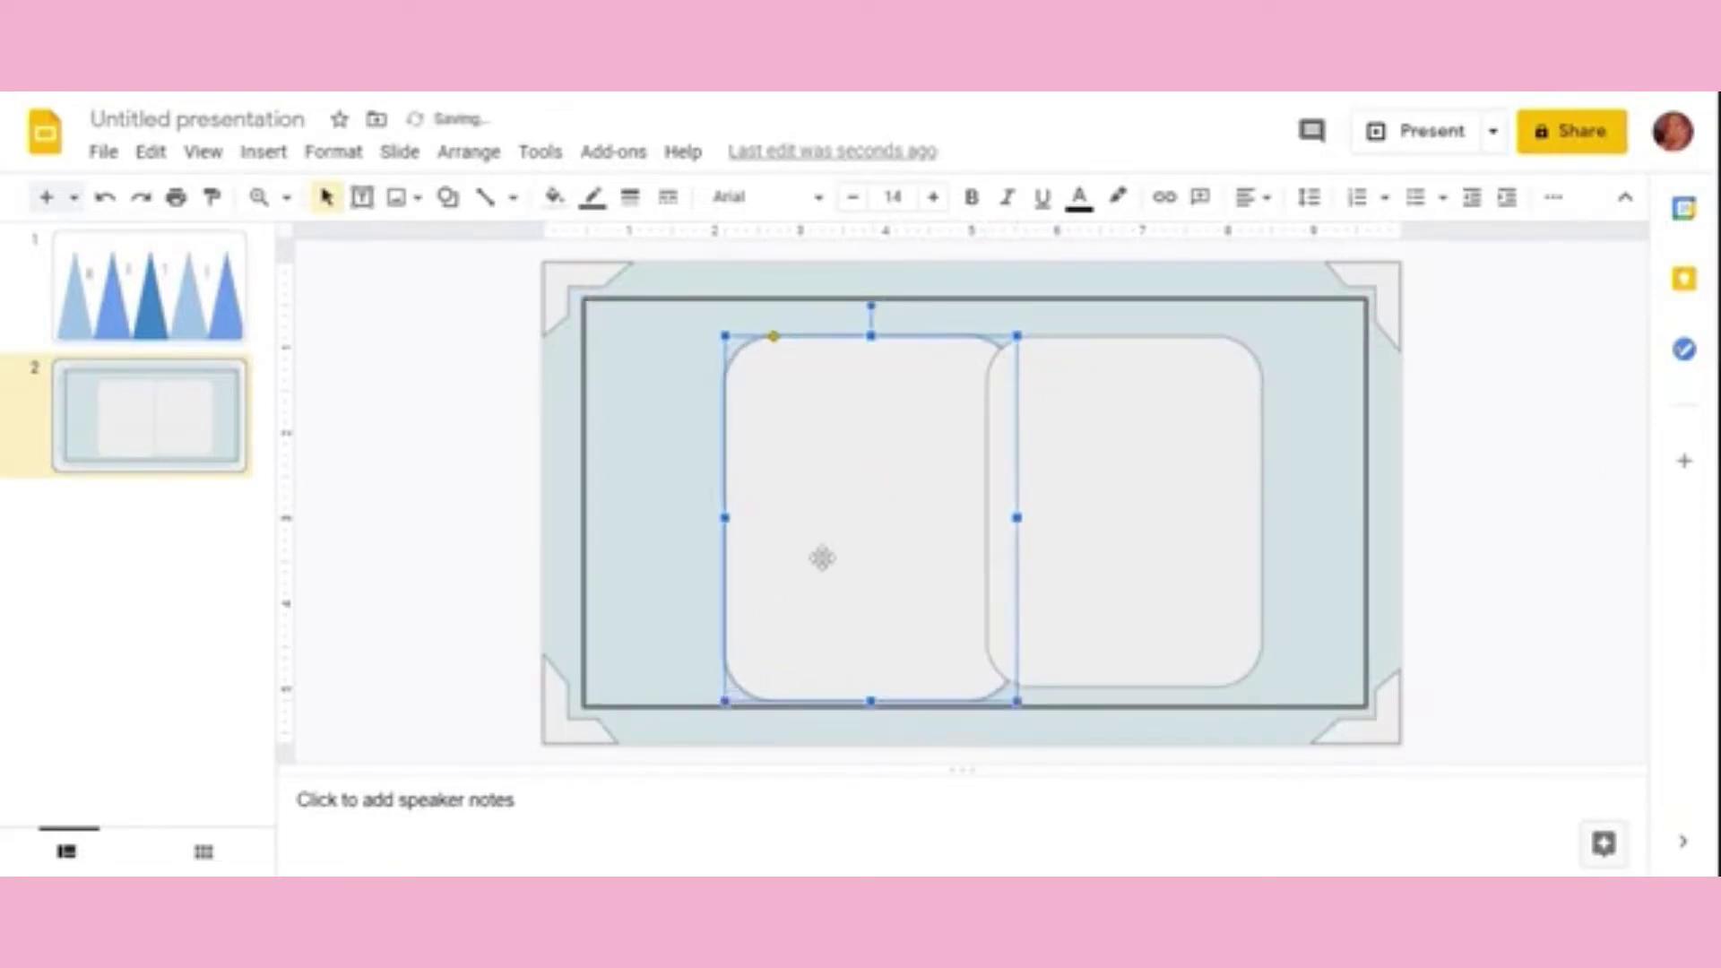
pyautogui.press('Up')
pyautogui.press('Up')
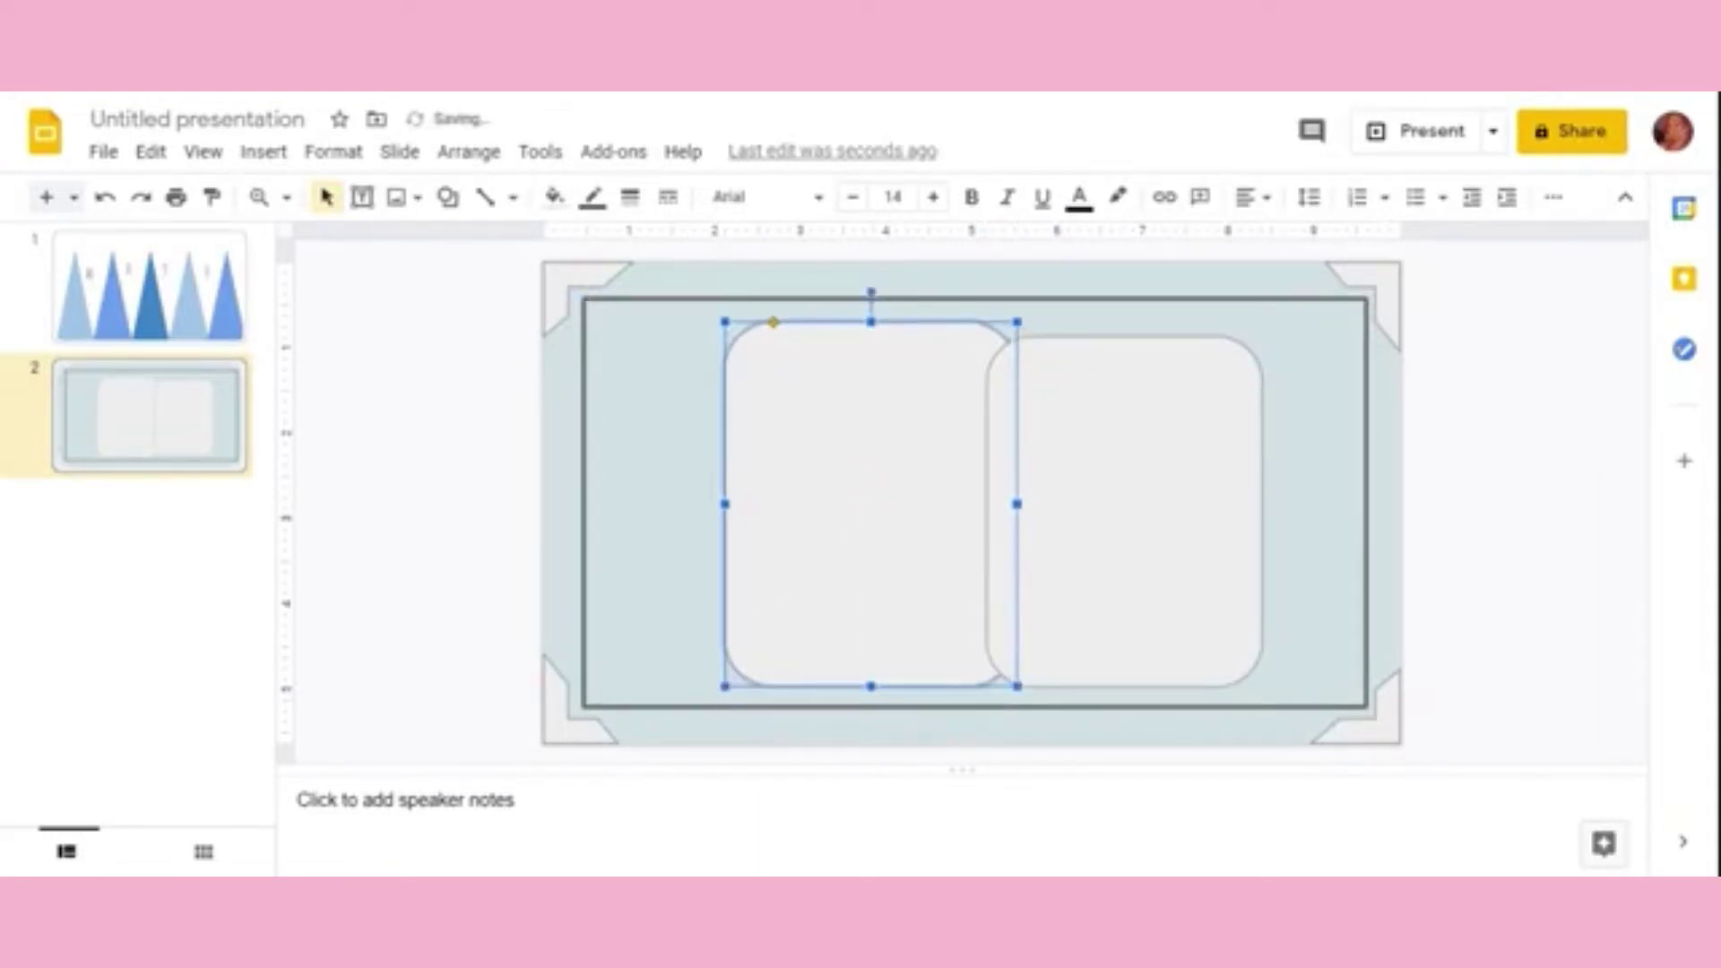
pyautogui.press('Down')
# Step: Enlarge and nudge the right box so it matches the left one
pyautogui.click(1162, 508)
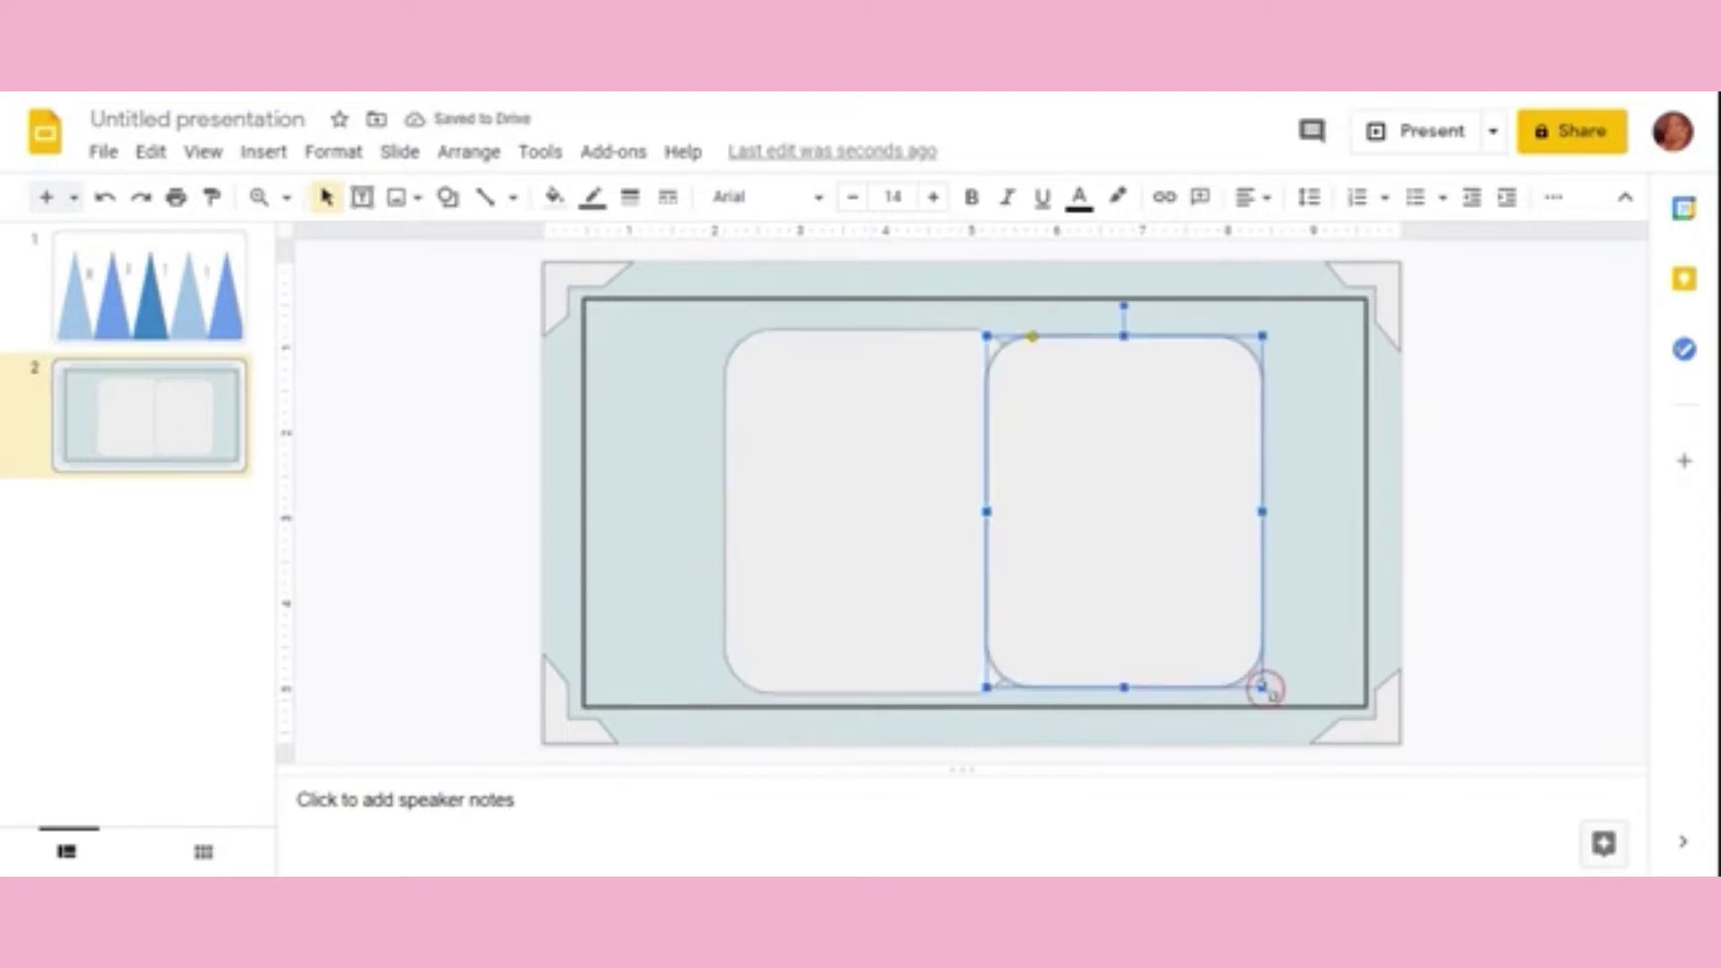
pyautogui.moveTo(1263, 688); pyautogui.dragTo(1271, 695)
pyautogui.press('Up')
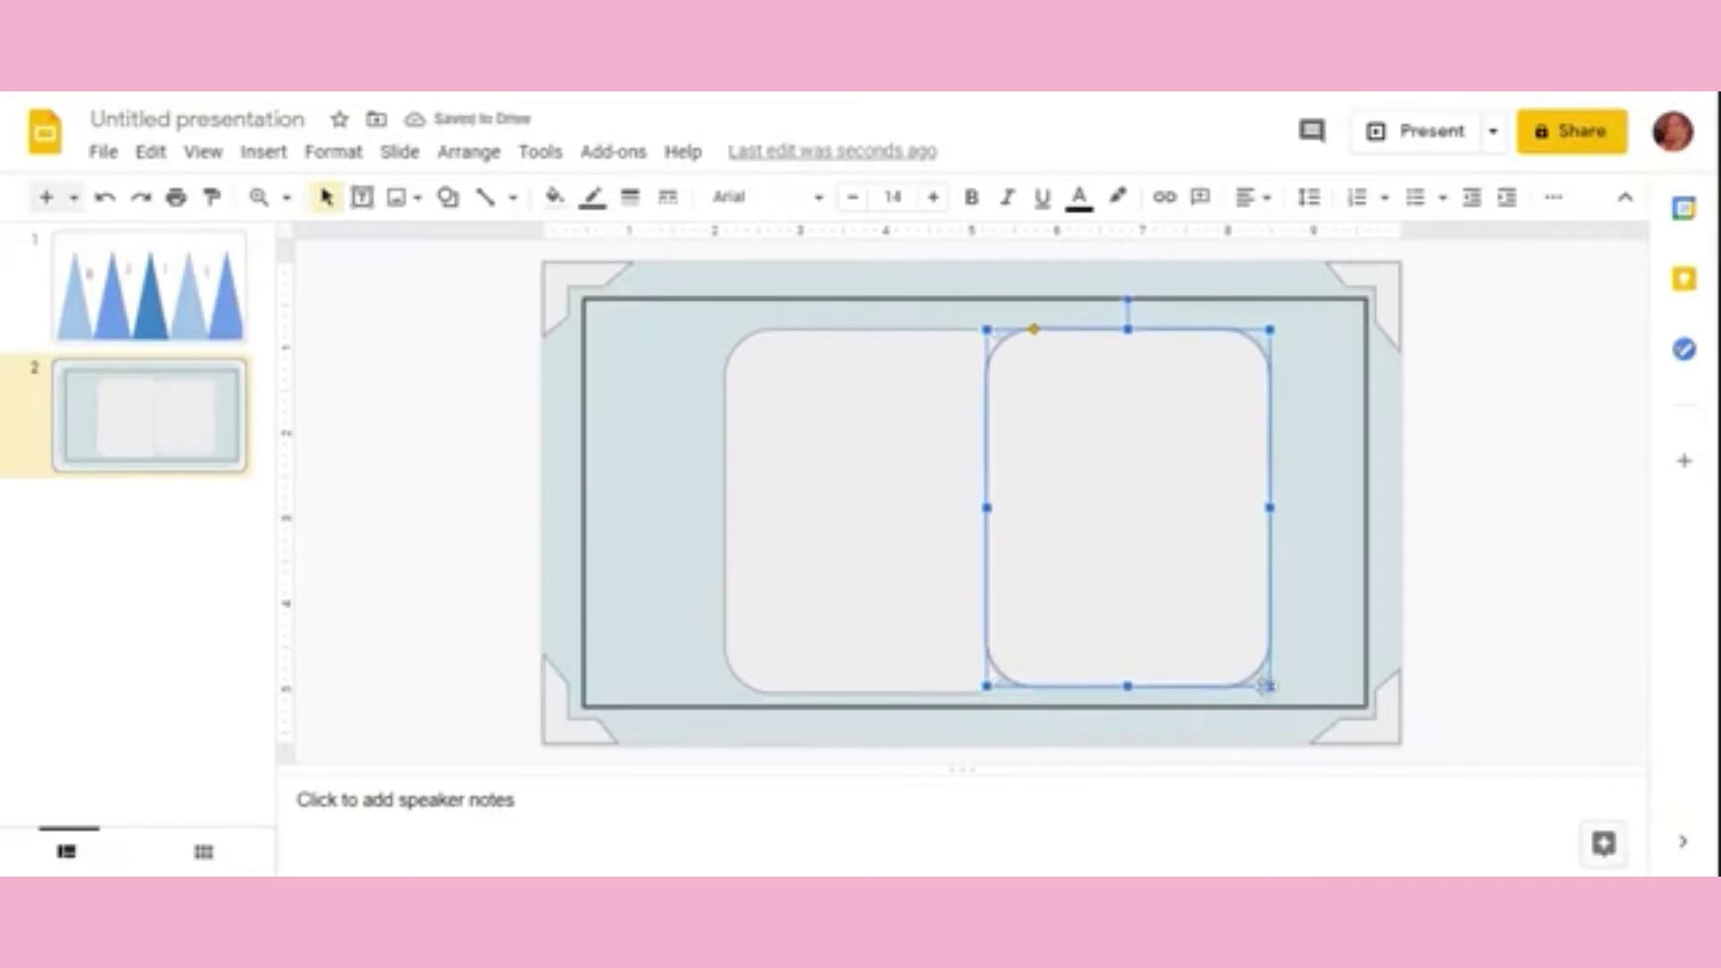
pyautogui.click(1448, 667)
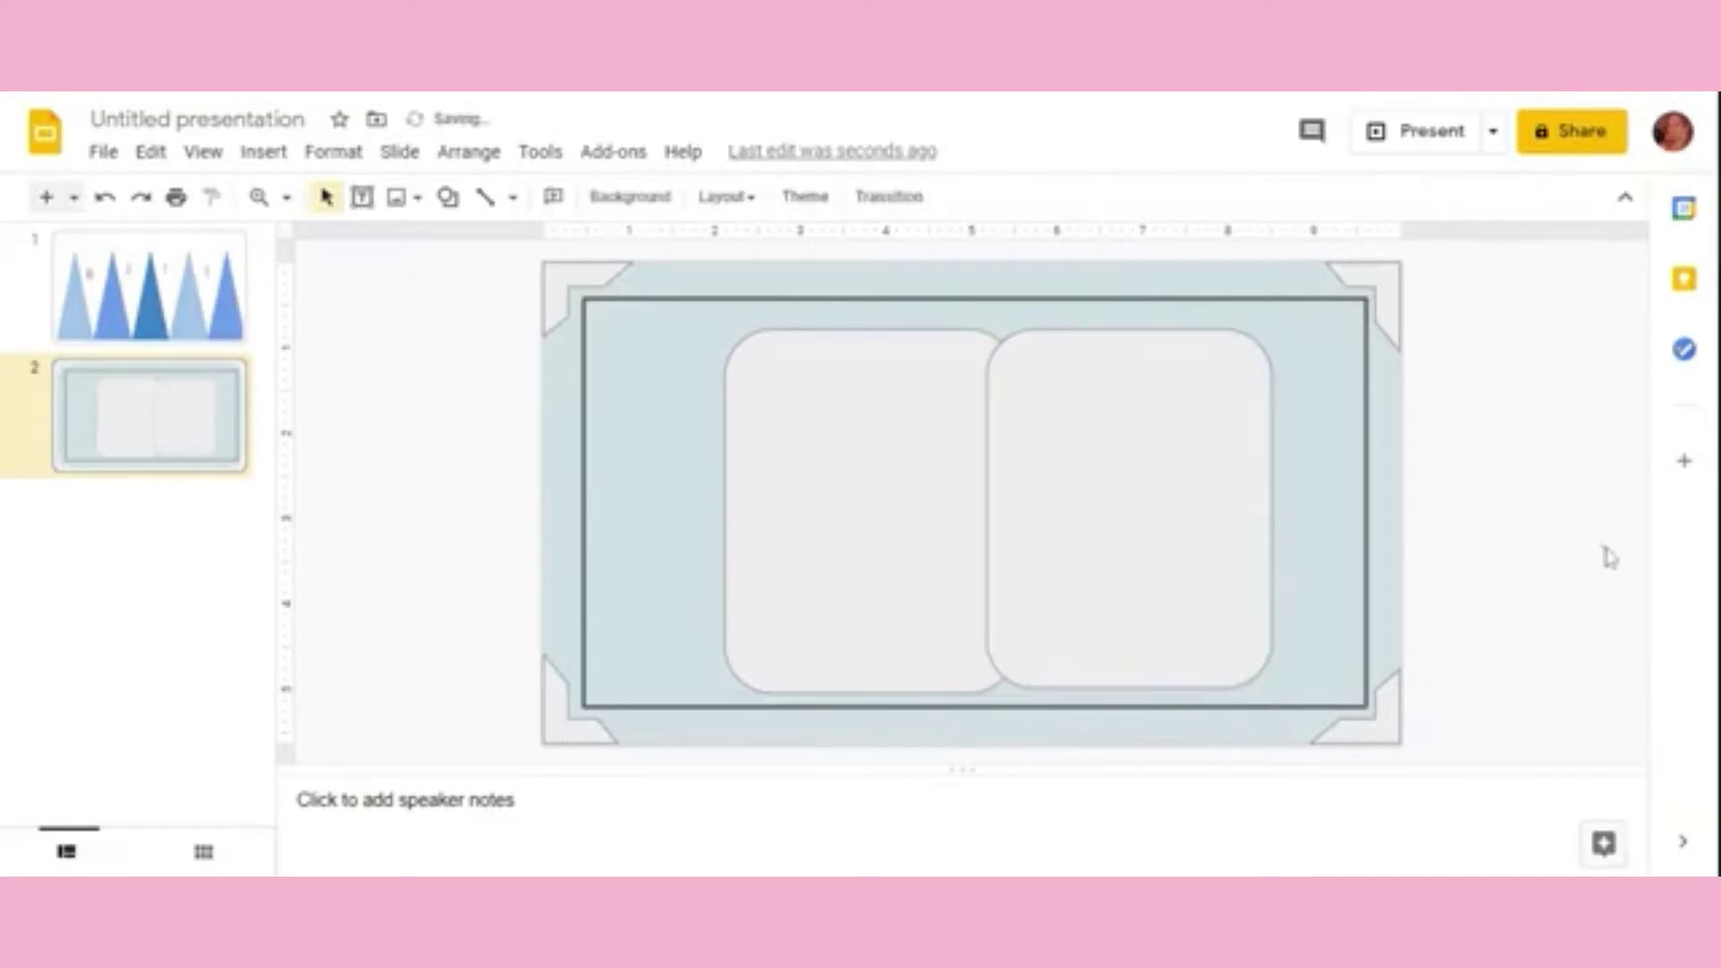
pyautogui.click(1170, 511)
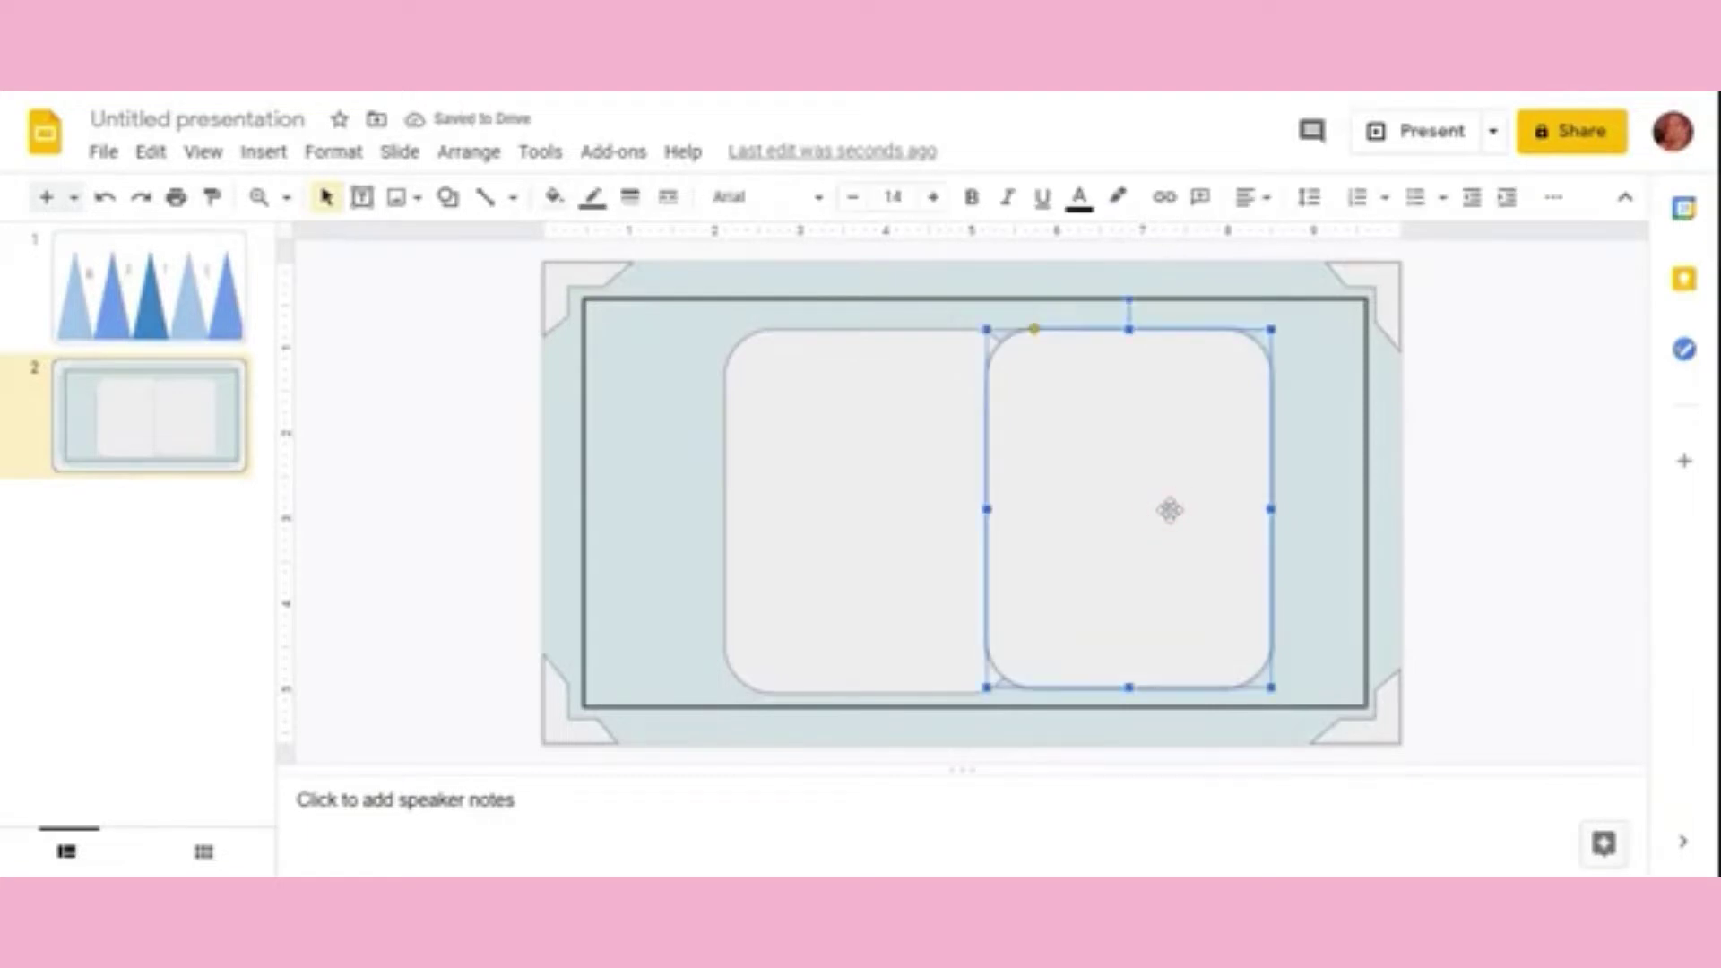
pyautogui.press('Right')
pyautogui.click(1562, 495)
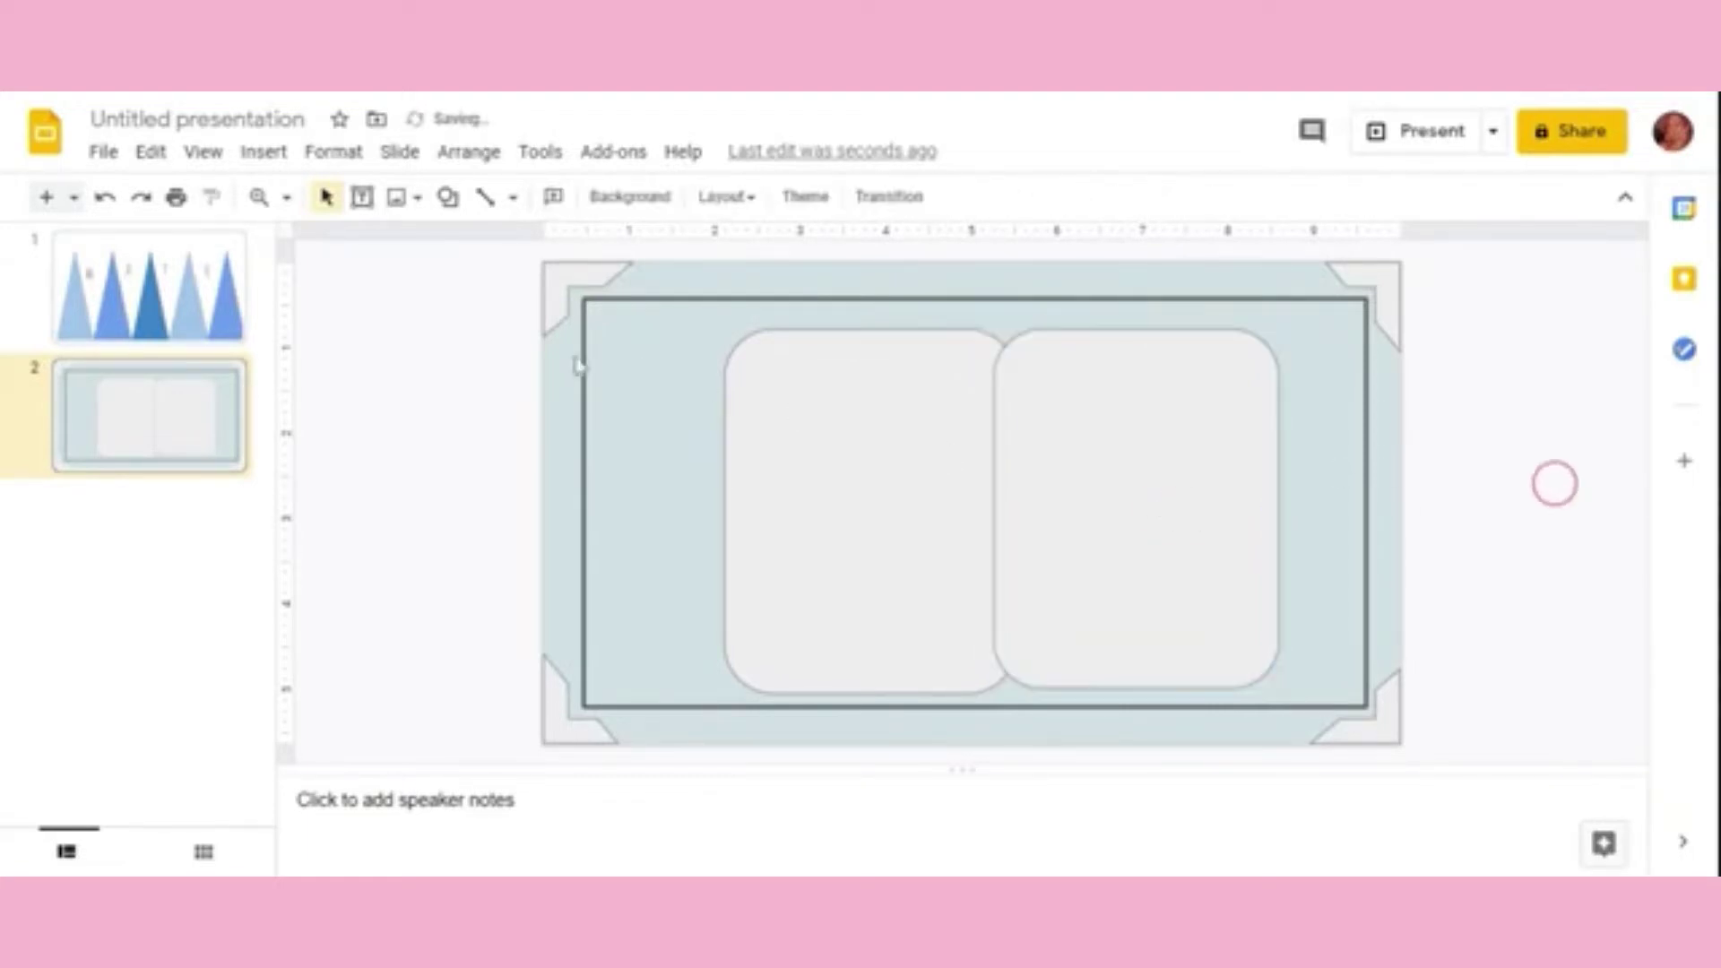
pyautogui.click(1026, 369)
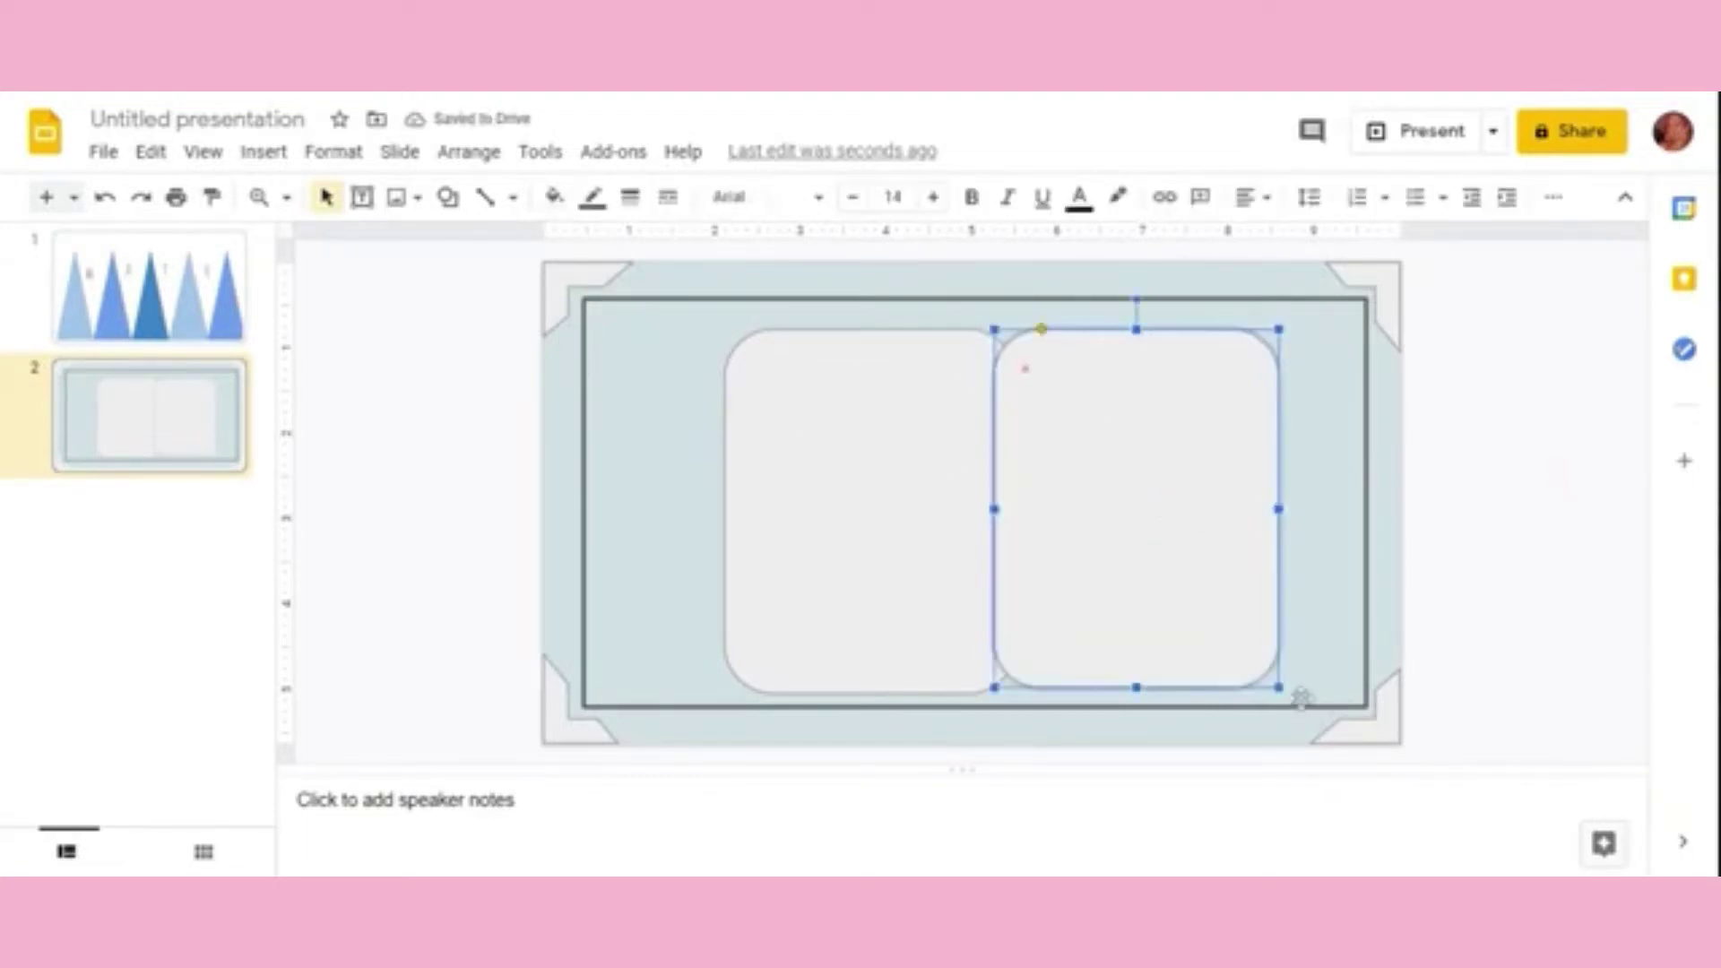
pyautogui.moveTo(1281, 688); pyautogui.dragTo(1288, 695)
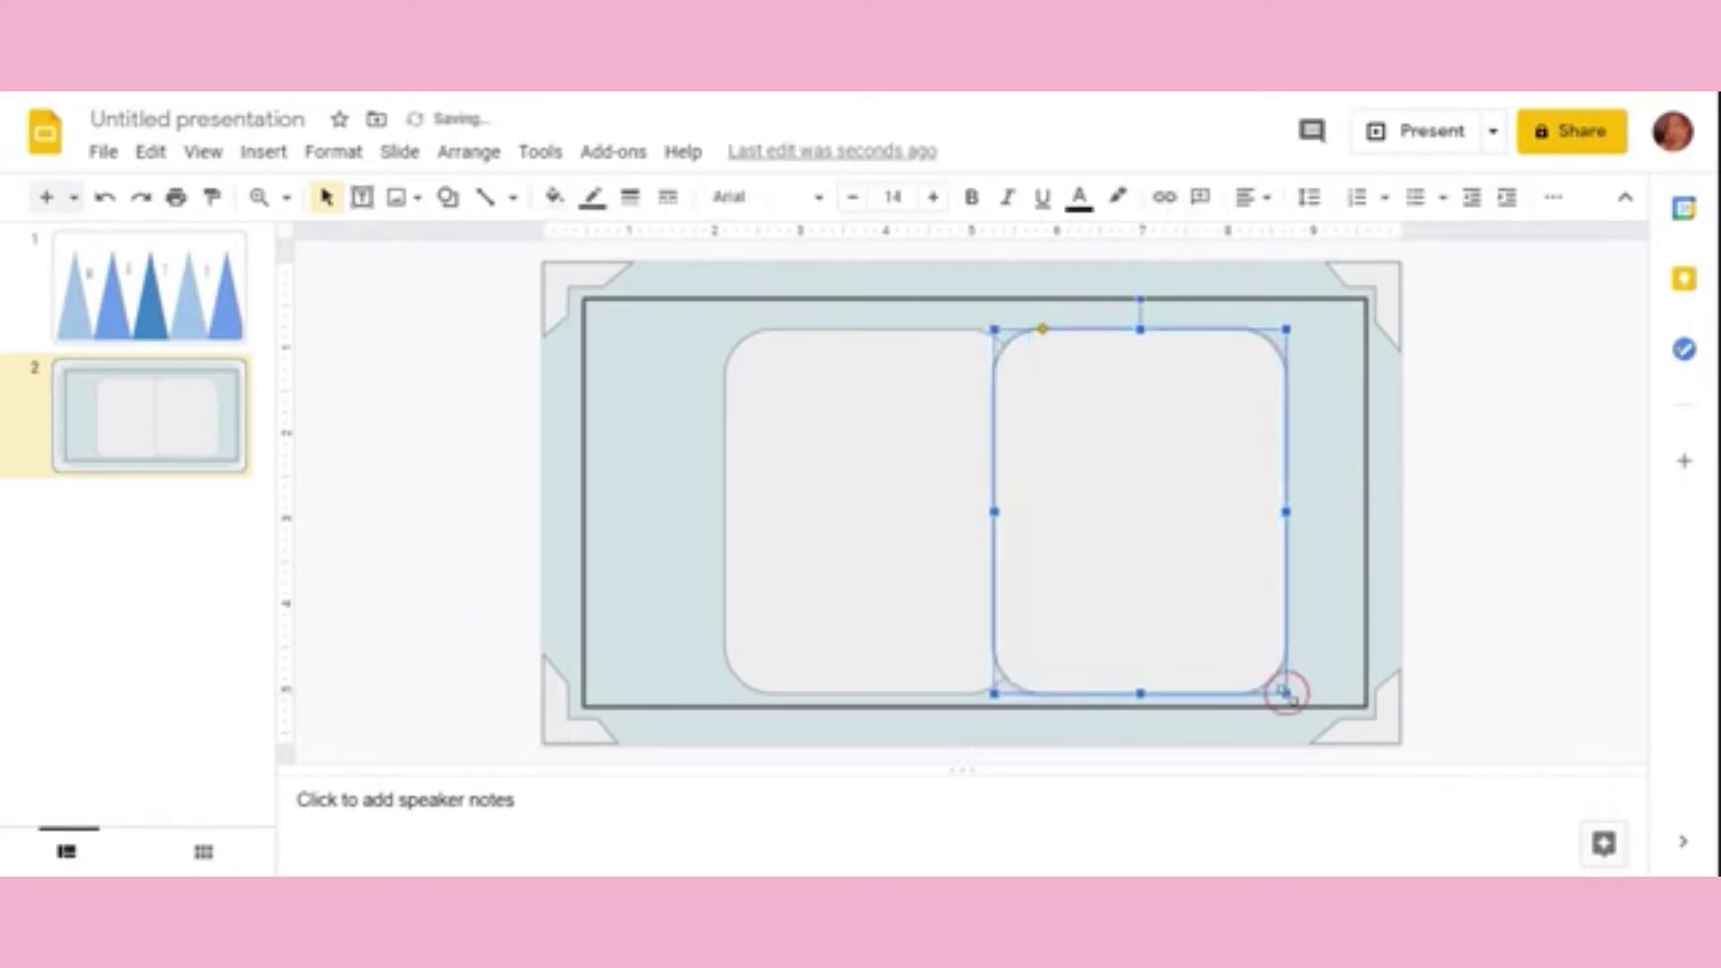
pyautogui.click(1575, 416)
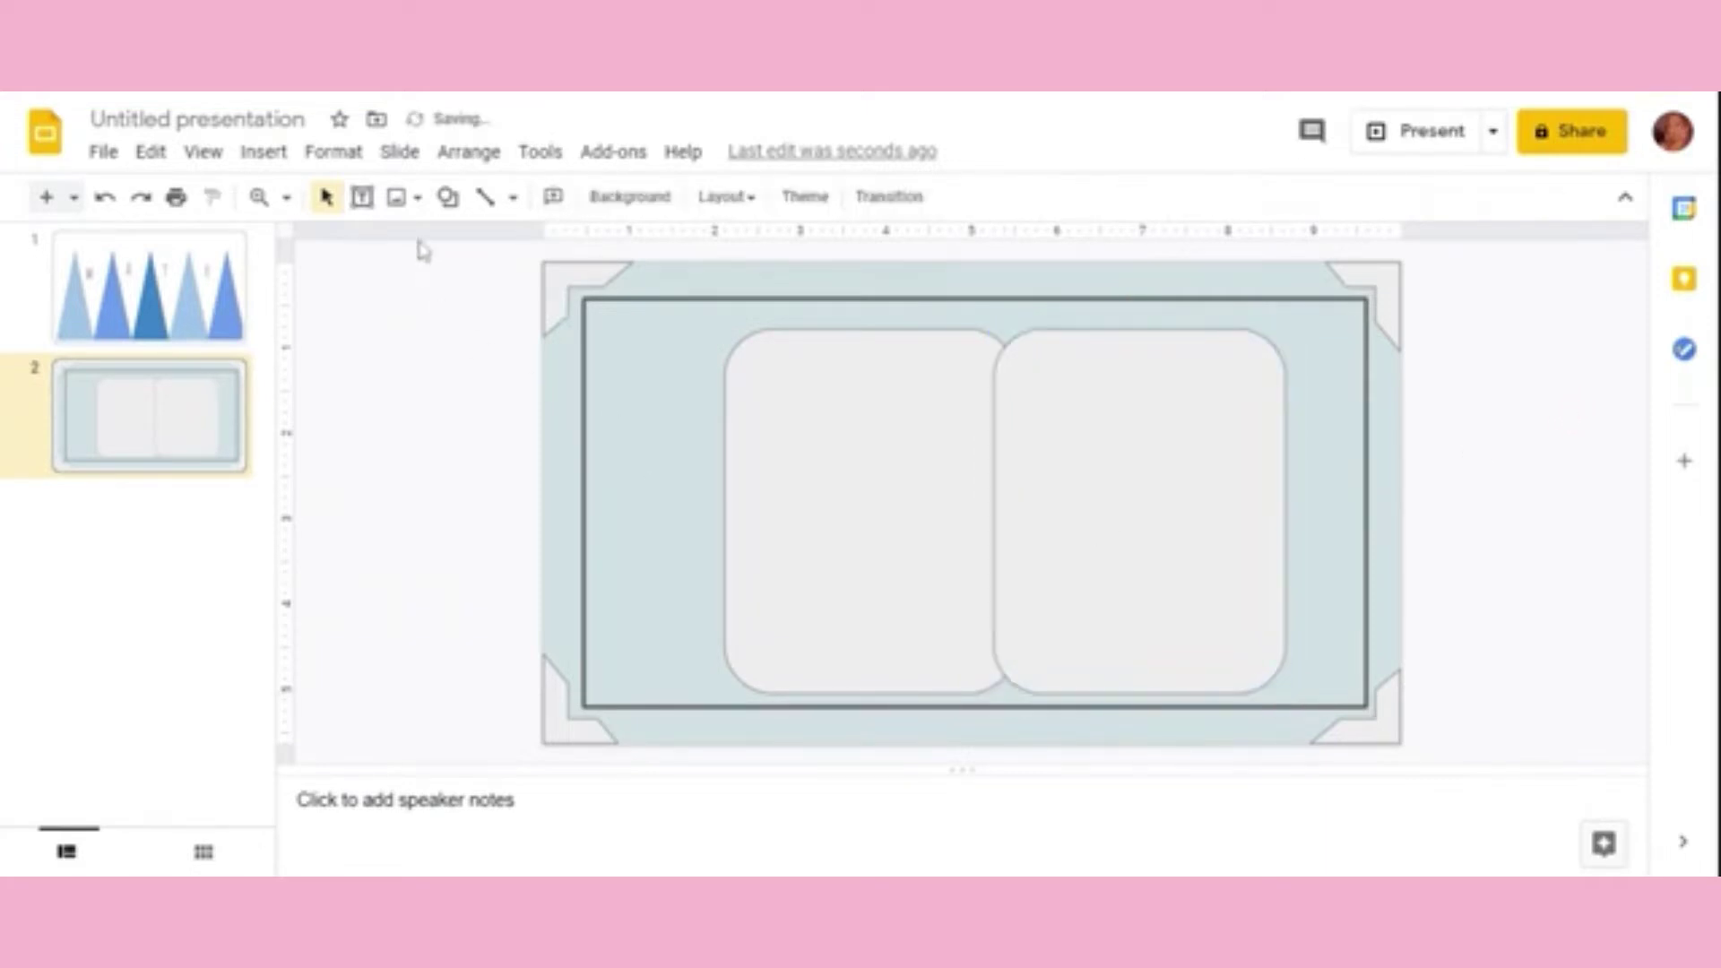
# Step: Draw a thin rectangle, rotate it 90°, and lengthen it along the seam between the boxes
pyautogui.click(446, 197)
pyautogui.moveTo(508, 240)
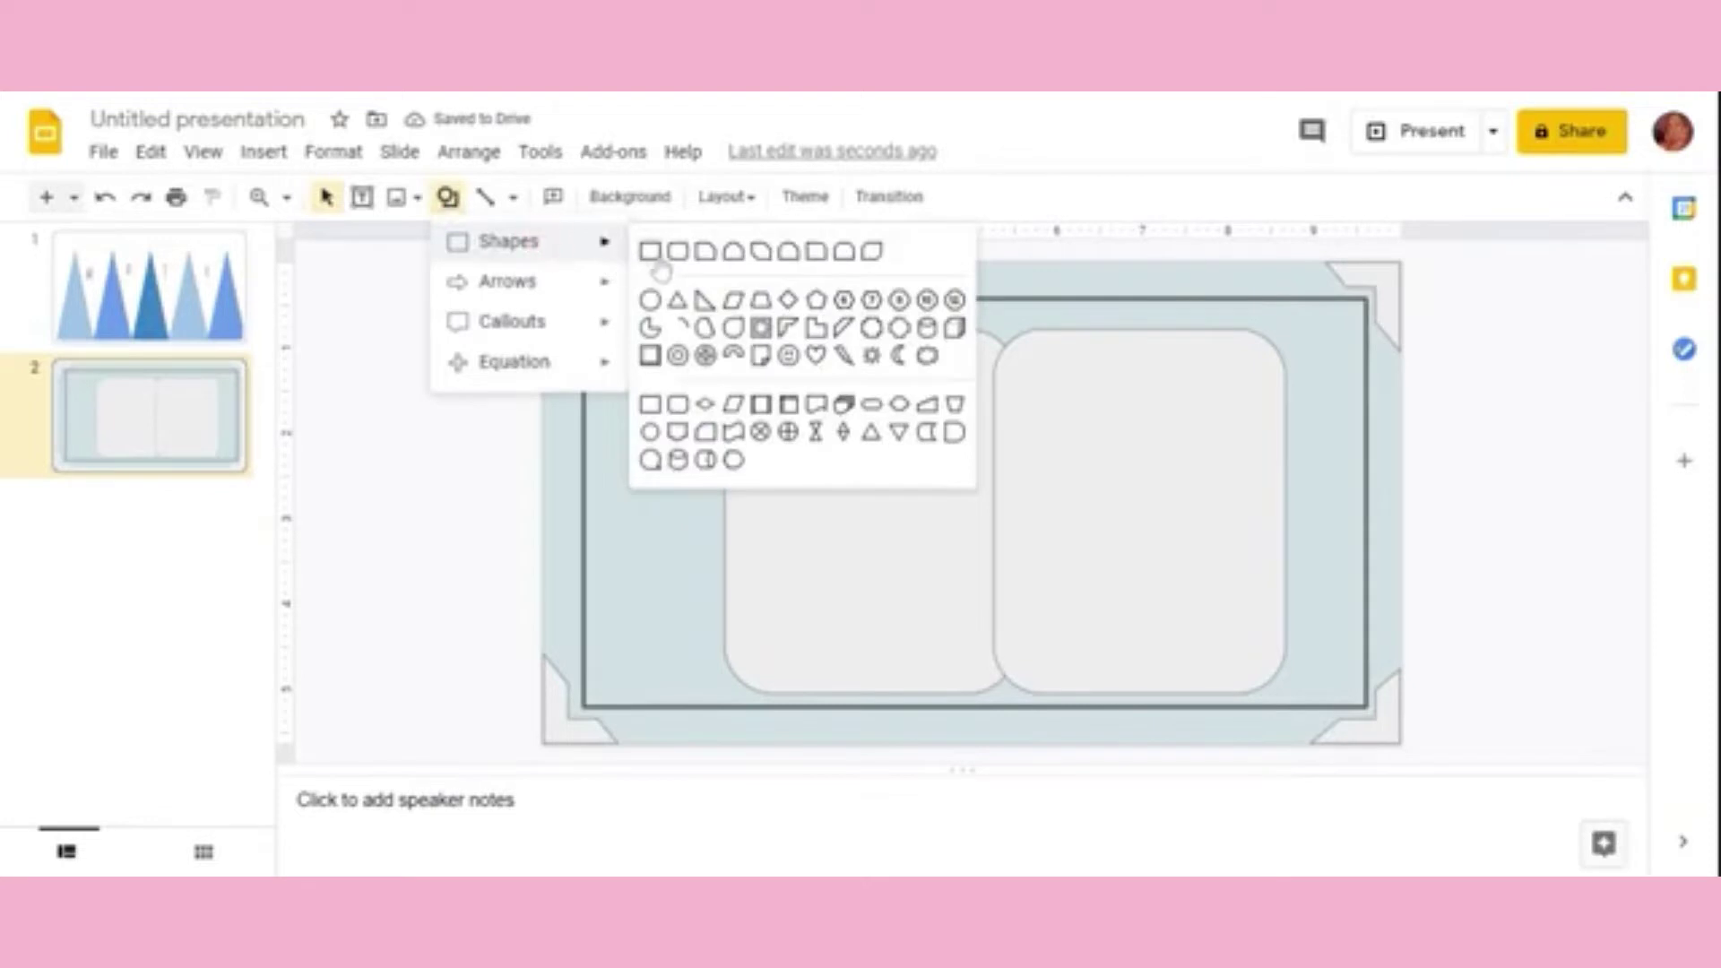
pyautogui.click(650, 252)
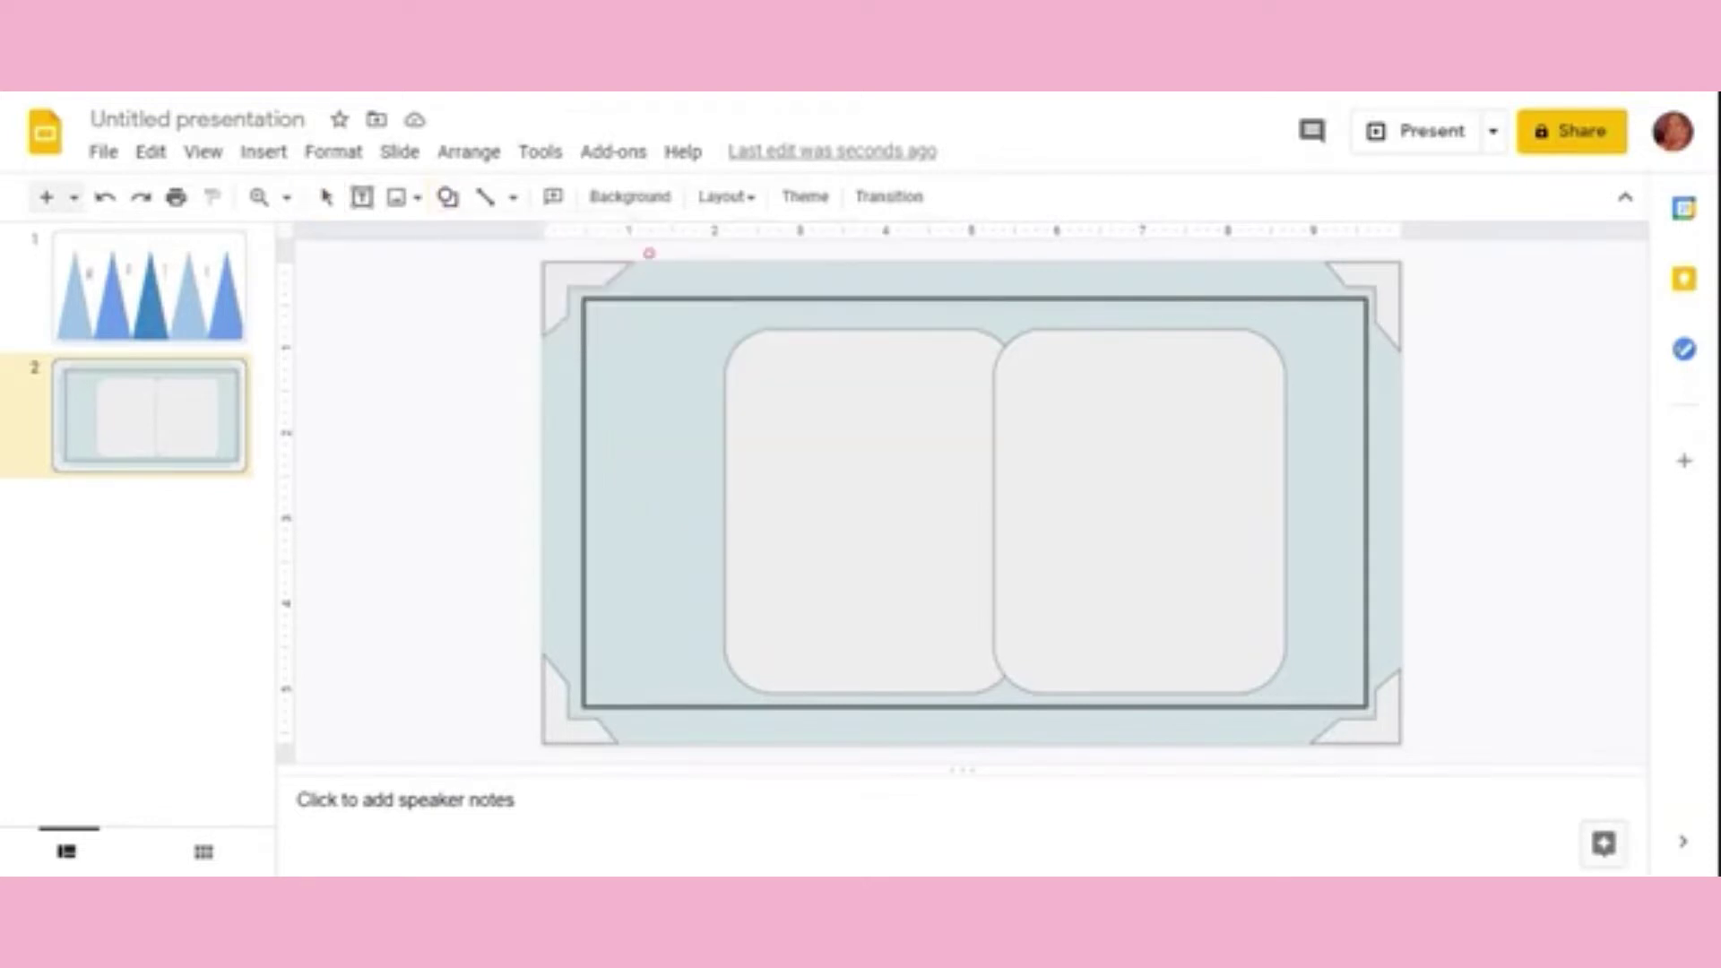
pyautogui.moveTo(653, 387); pyautogui.dragTo(885, 410)
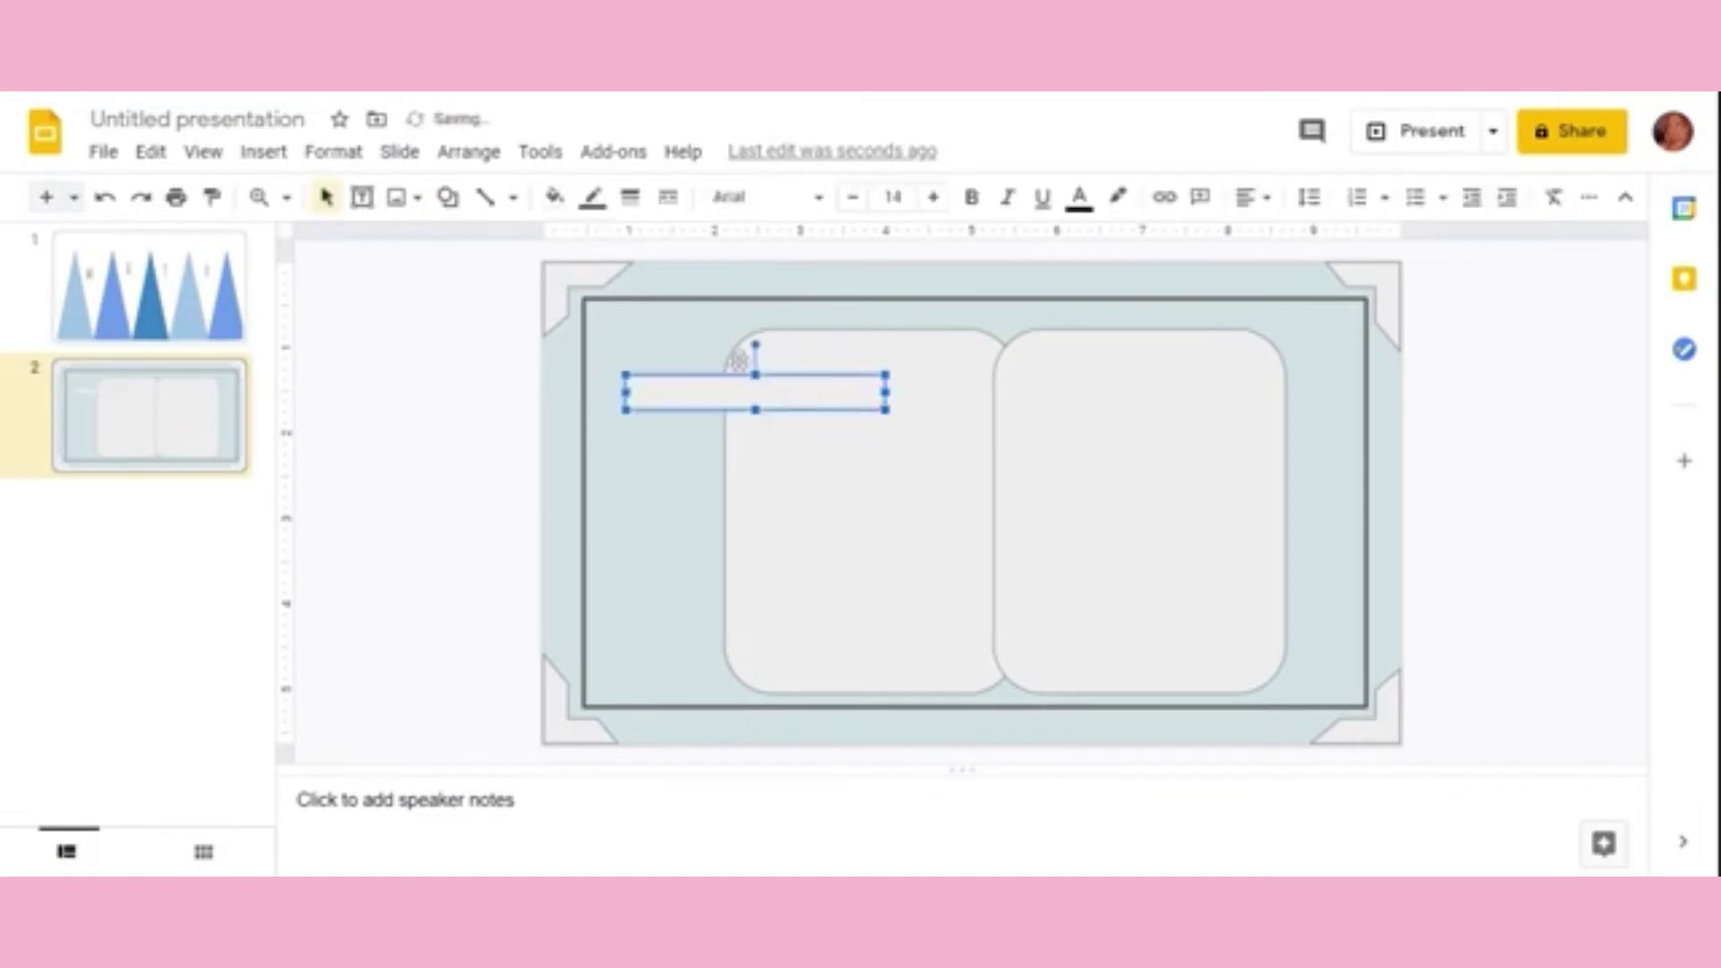
pyautogui.moveTo(755, 344); pyautogui.dragTo(804, 391)
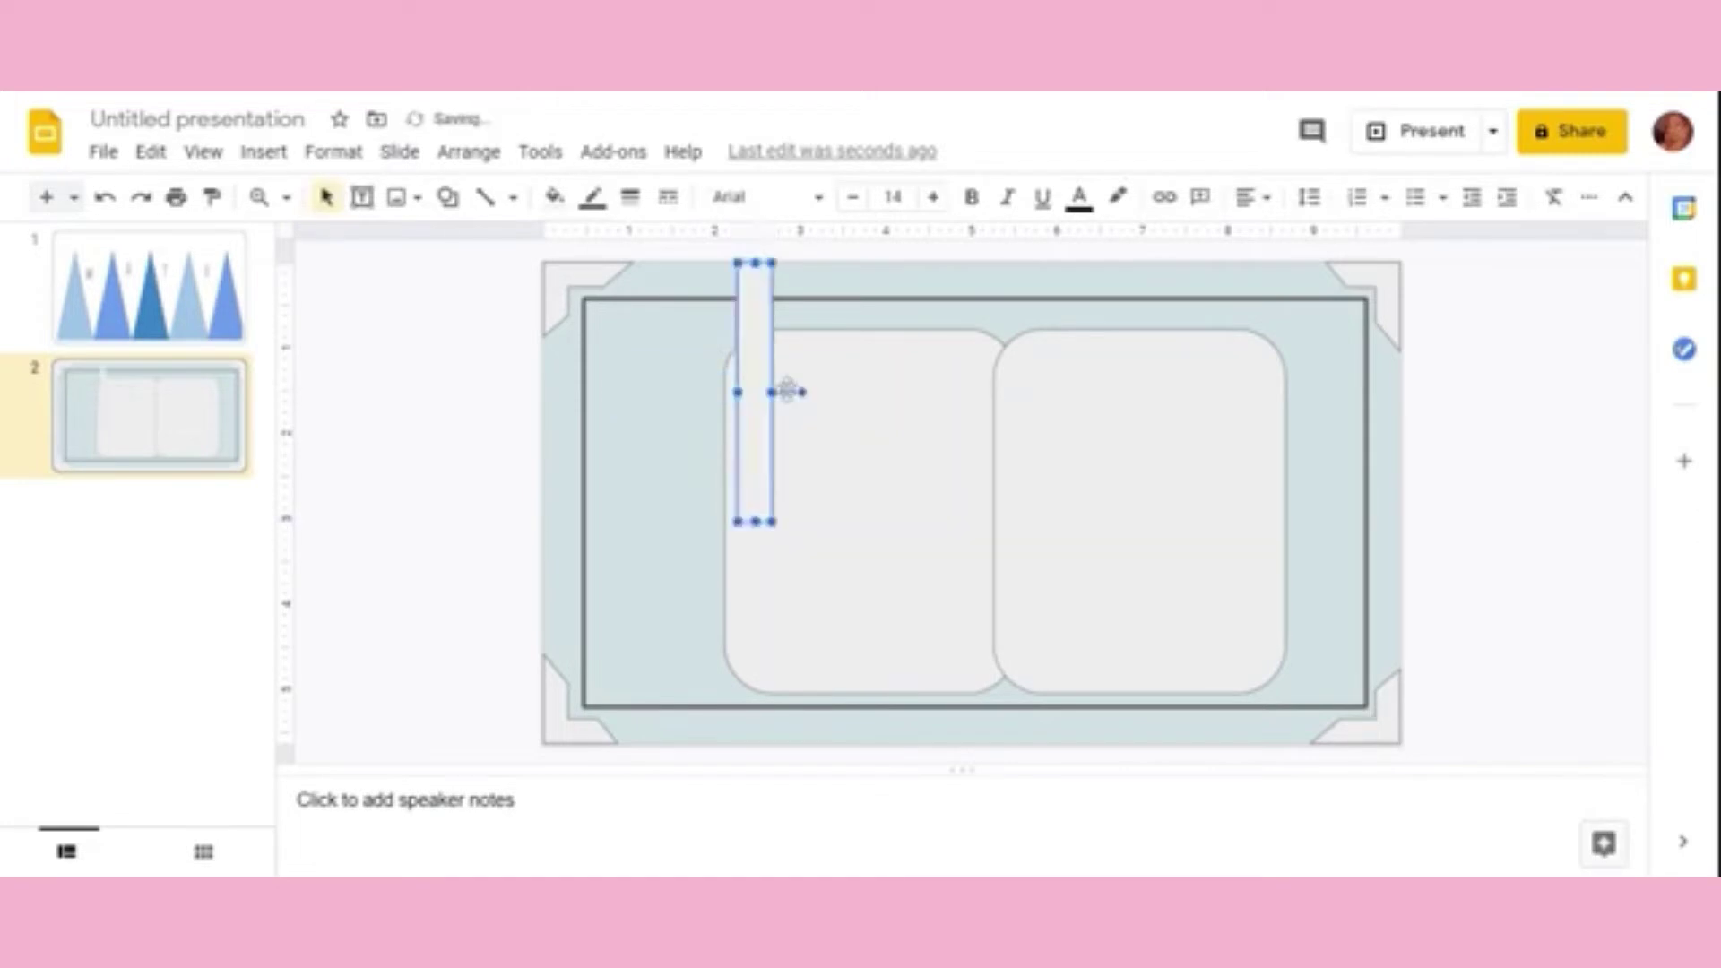
pyautogui.moveTo(758, 367); pyautogui.dragTo(1001, 461)
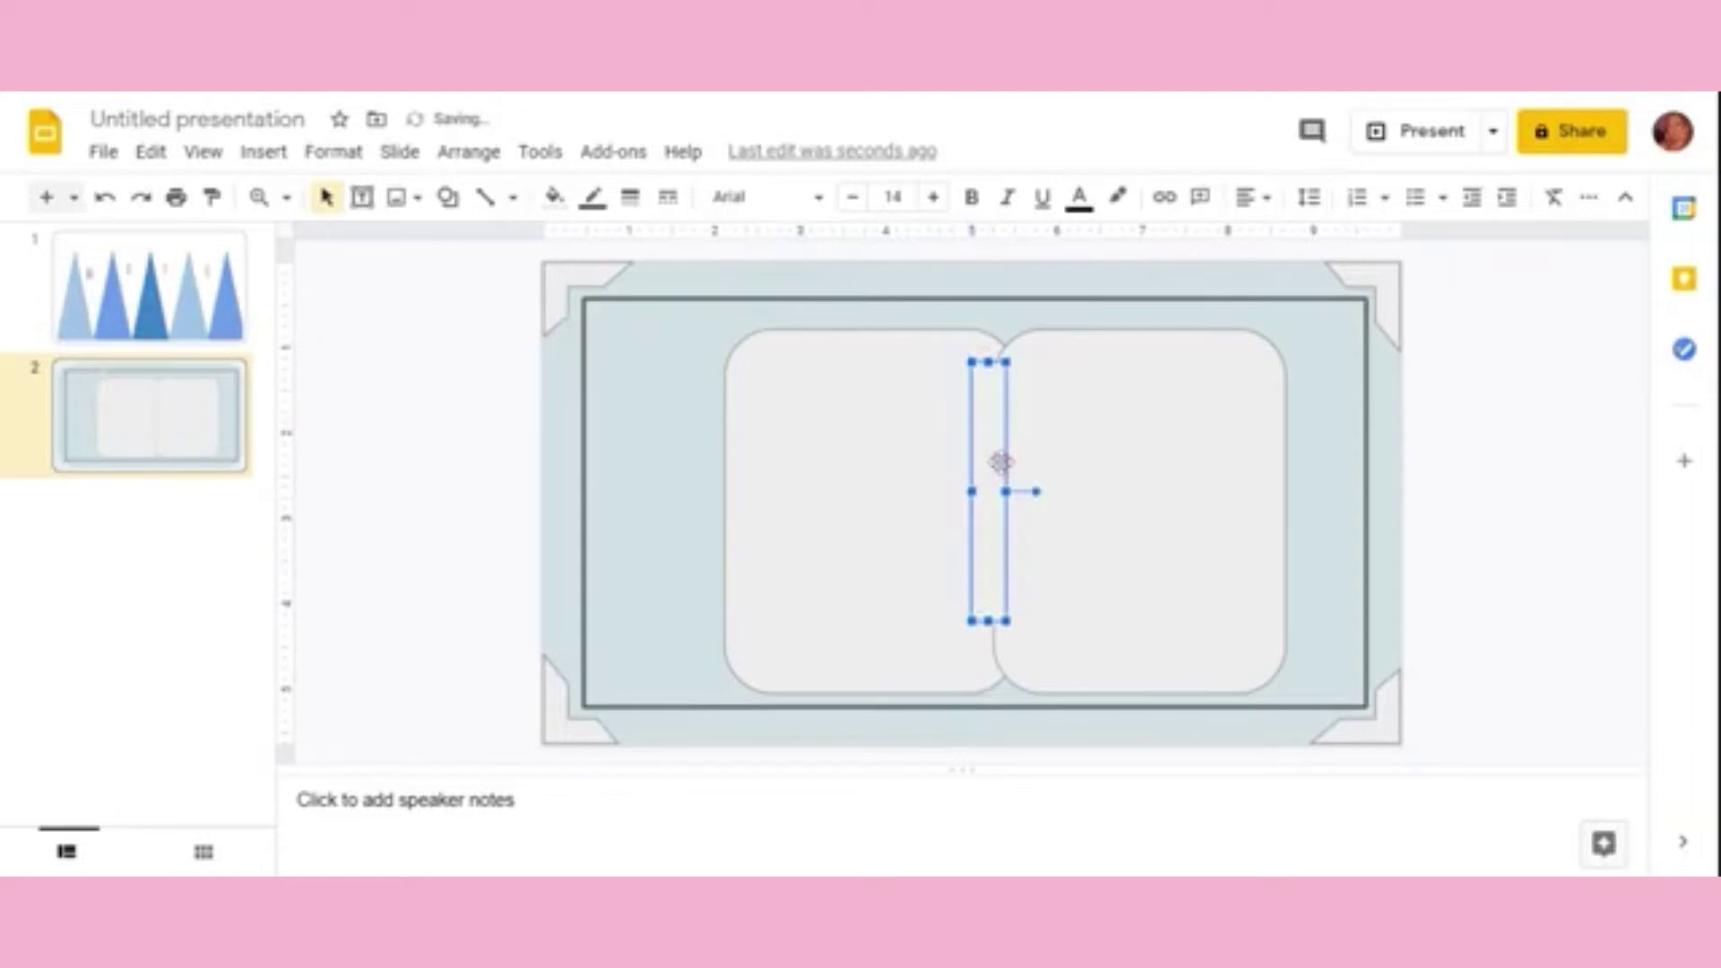
pyautogui.press('Right')
pyautogui.press('Down')
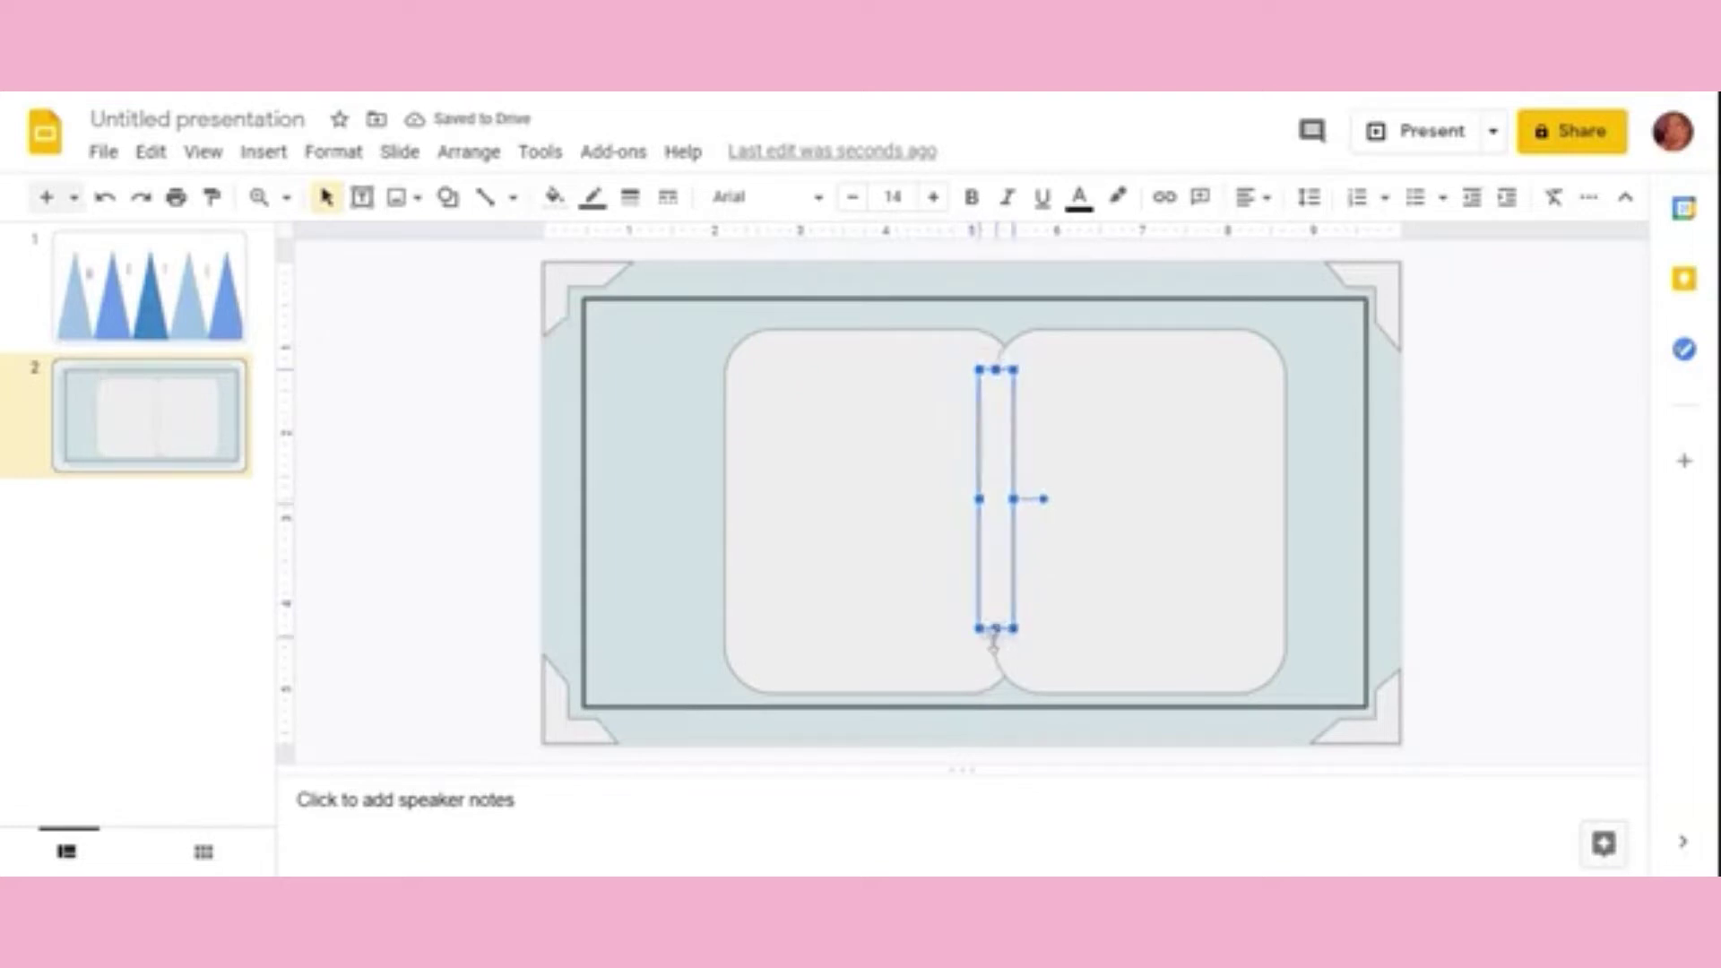
pyautogui.moveTo(996, 628); pyautogui.dragTo(995, 651)
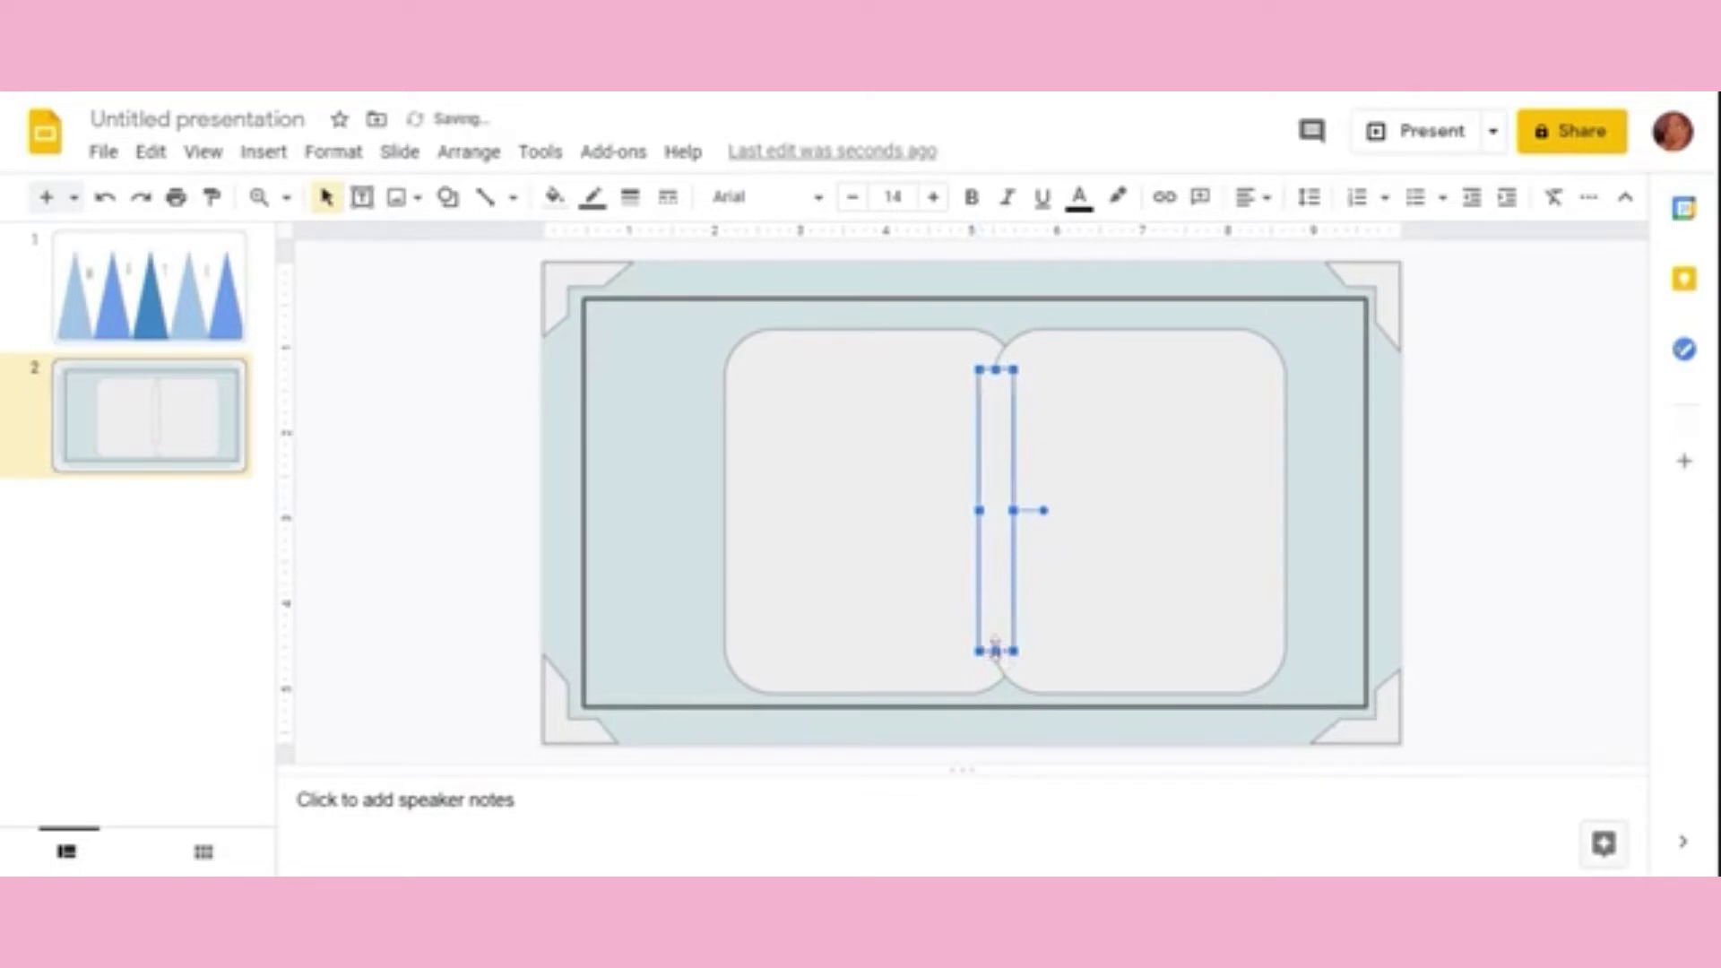
# Step: Fill the upright spine bar with light grey
pyautogui.click(555, 198)
pyautogui.click(701, 329)
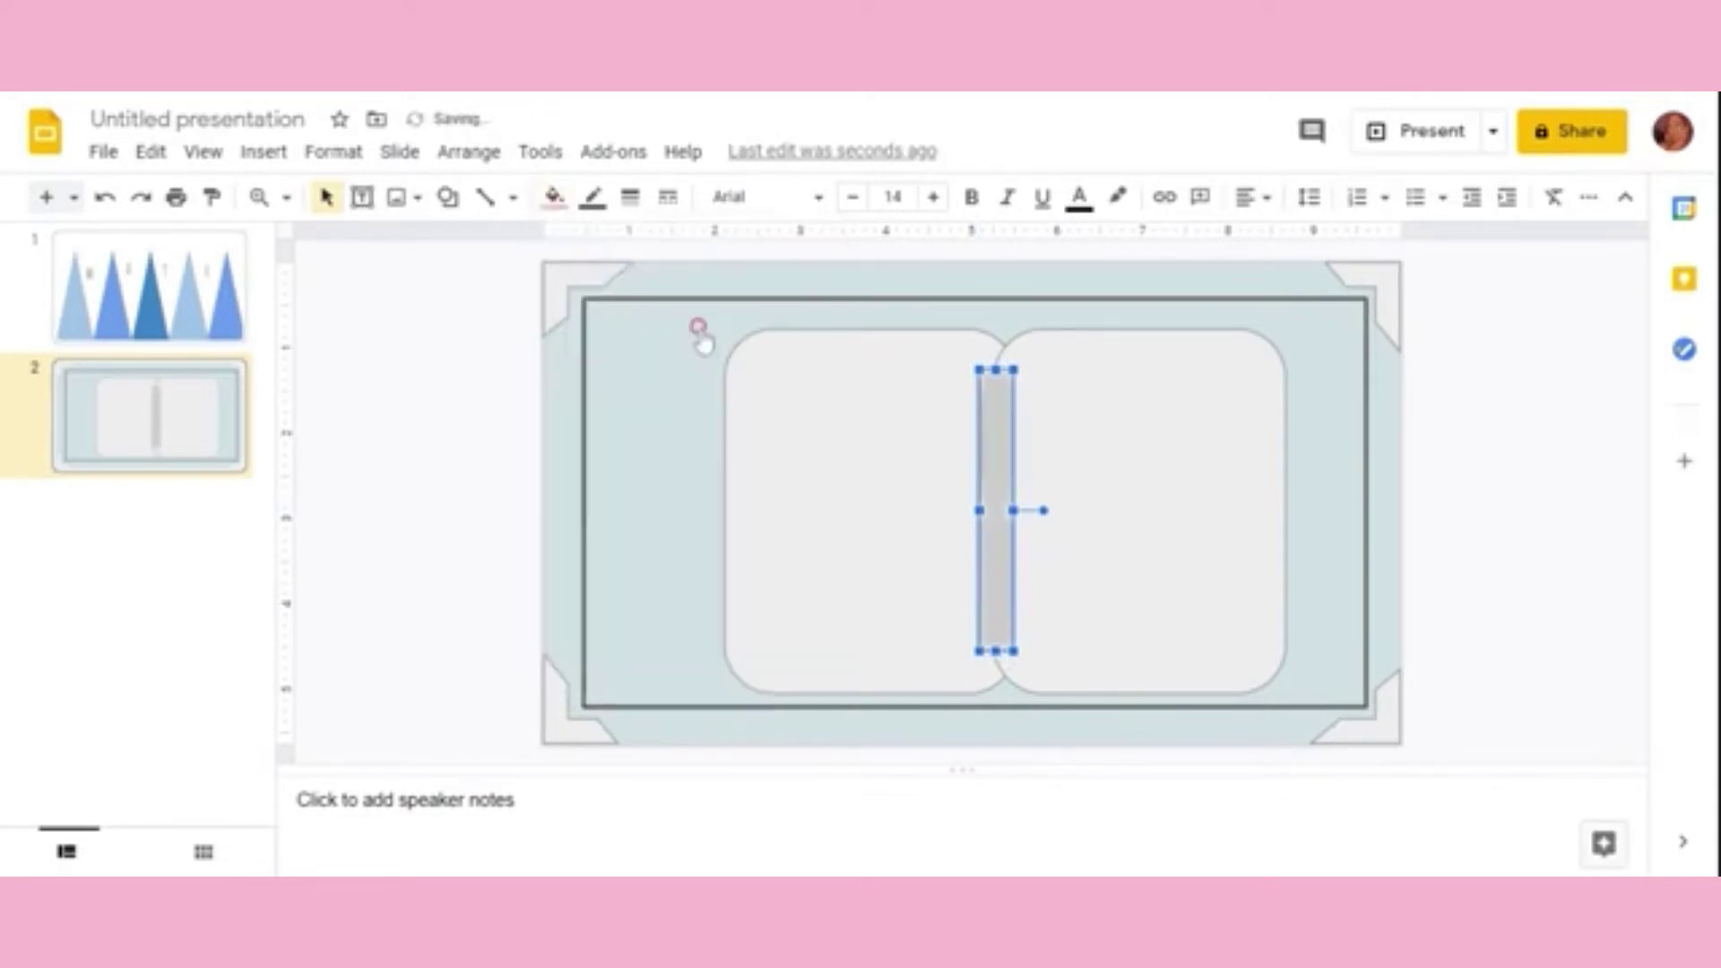
pyautogui.click(524, 383)
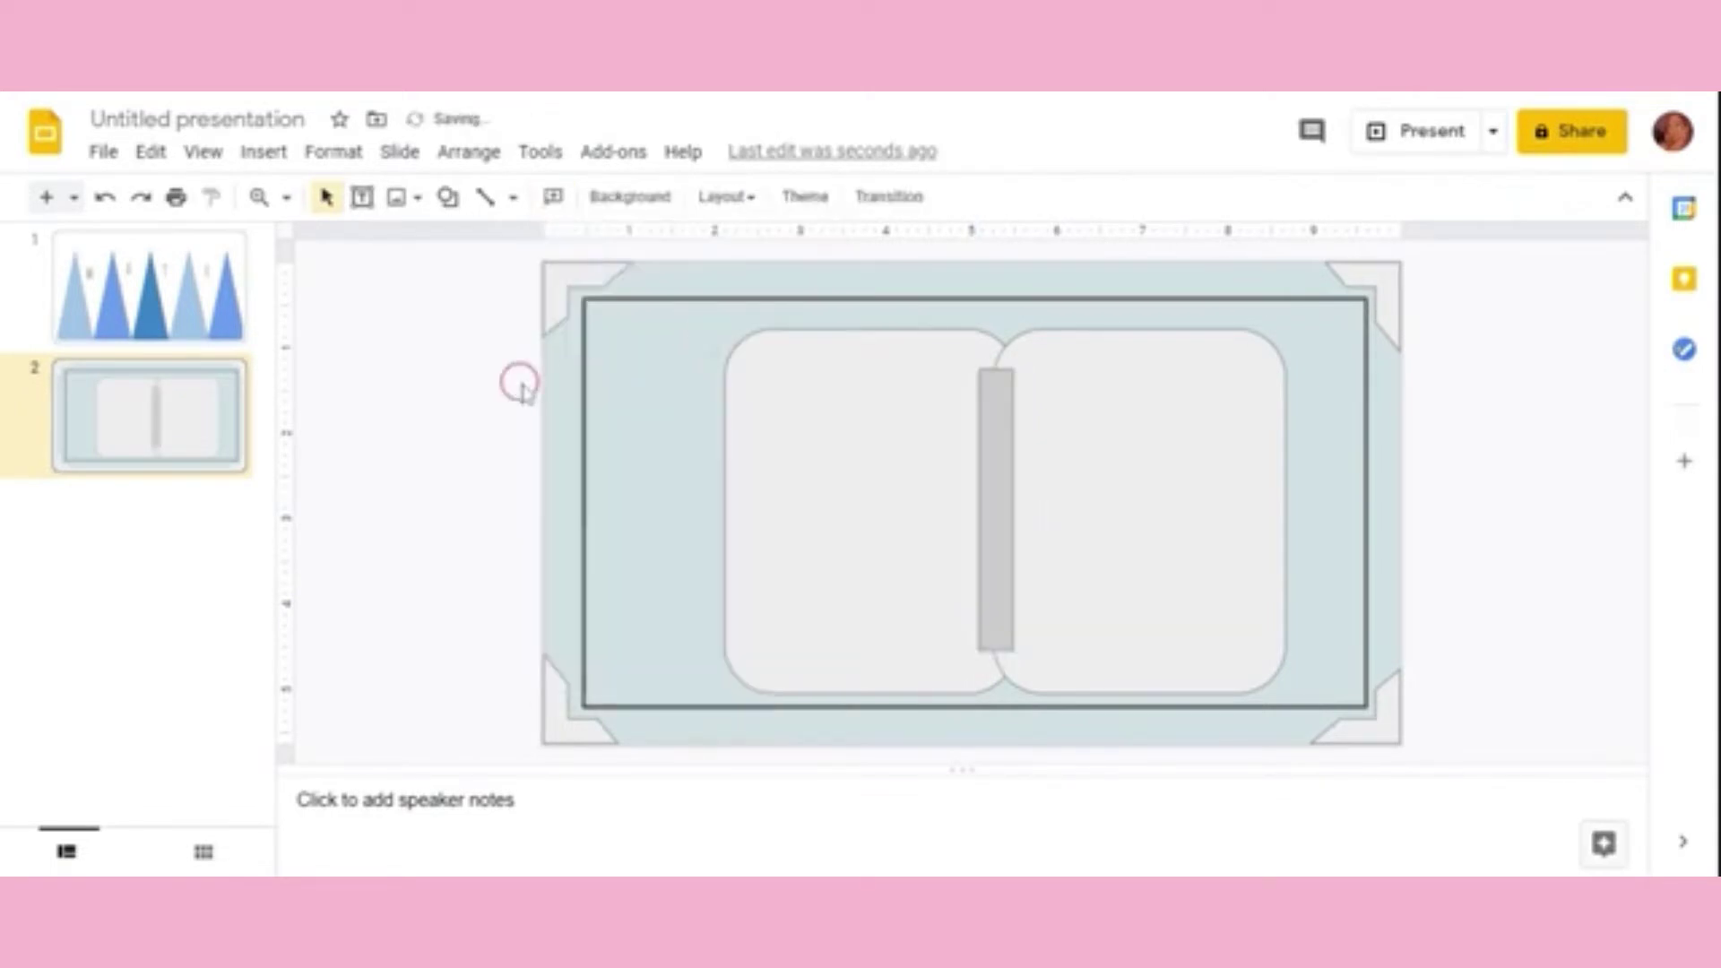
# Step: Fill both the left and right rounded boxes with teal
pyautogui.click(856, 517)
pyautogui.click(555, 197)
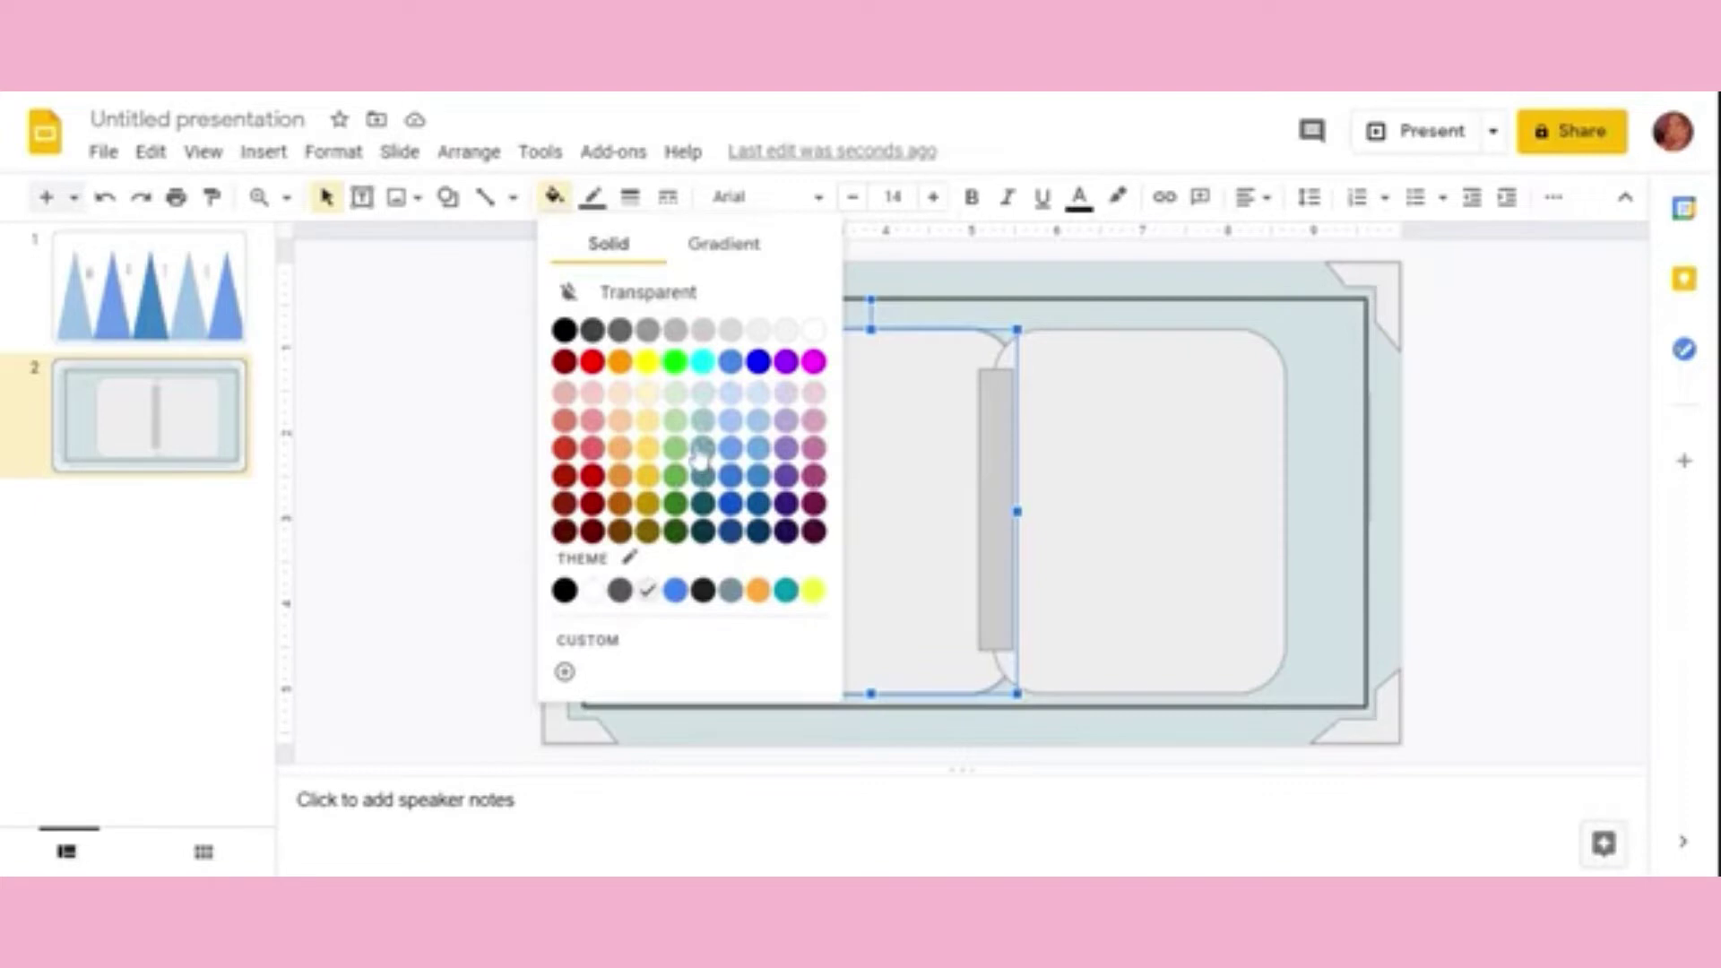
pyautogui.click(700, 457)
pyautogui.click(1130, 434)
pyautogui.click(555, 198)
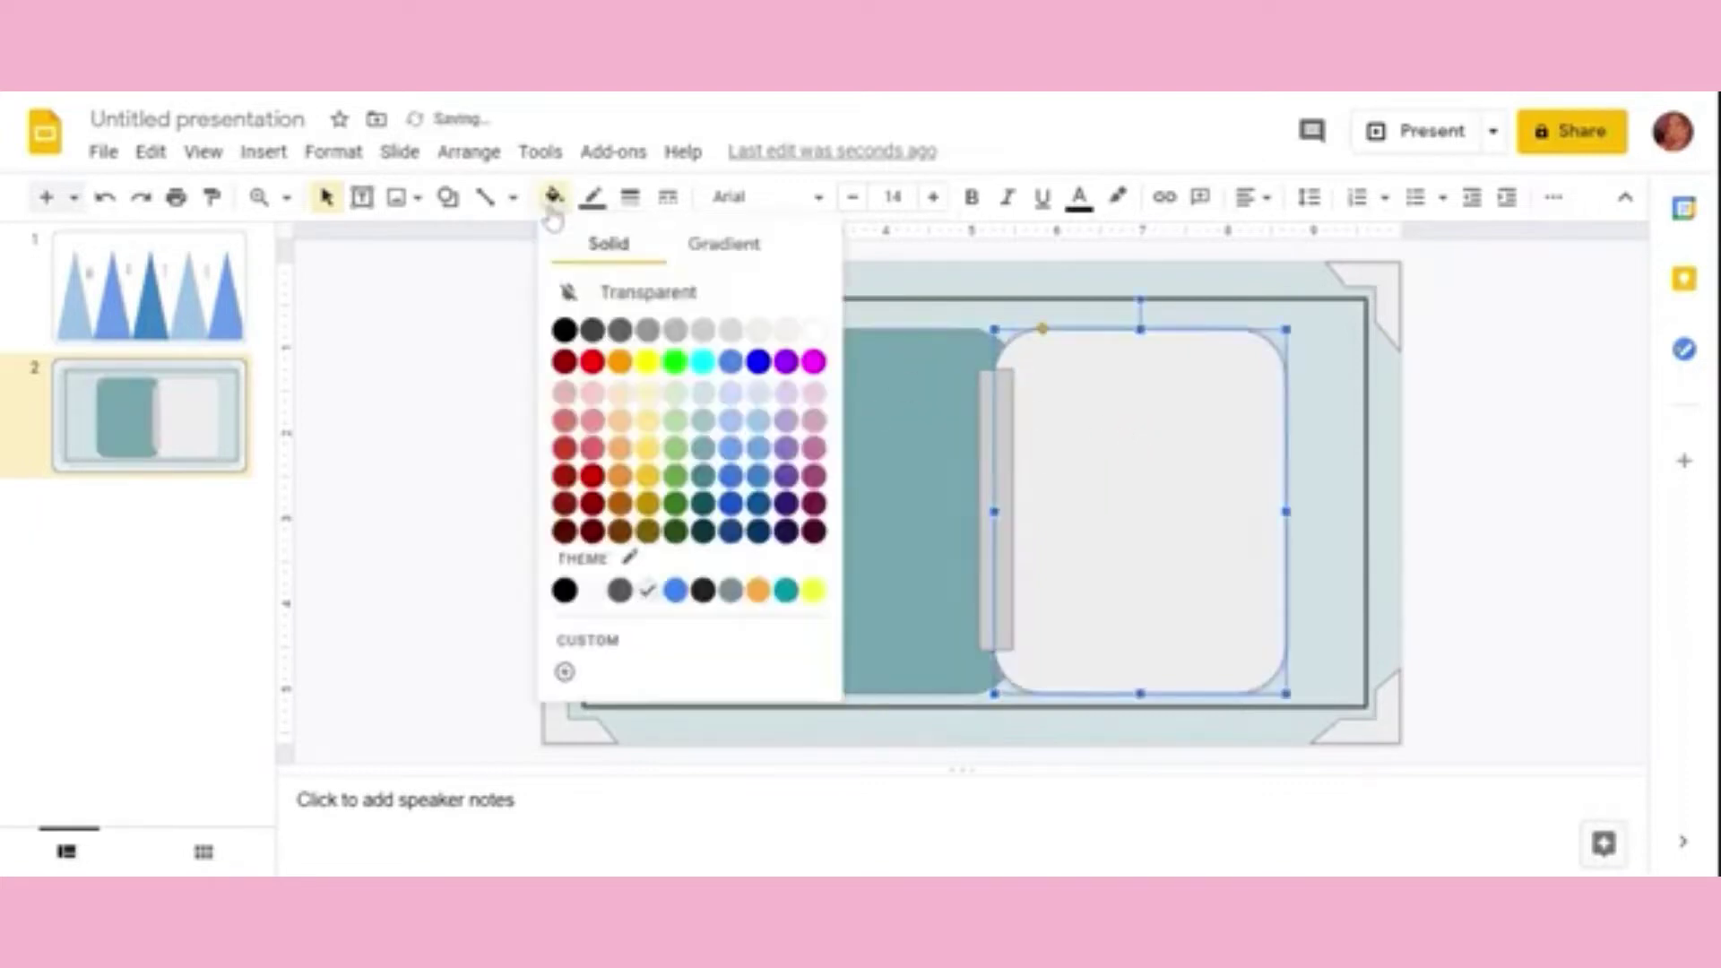
pyautogui.click(704, 459)
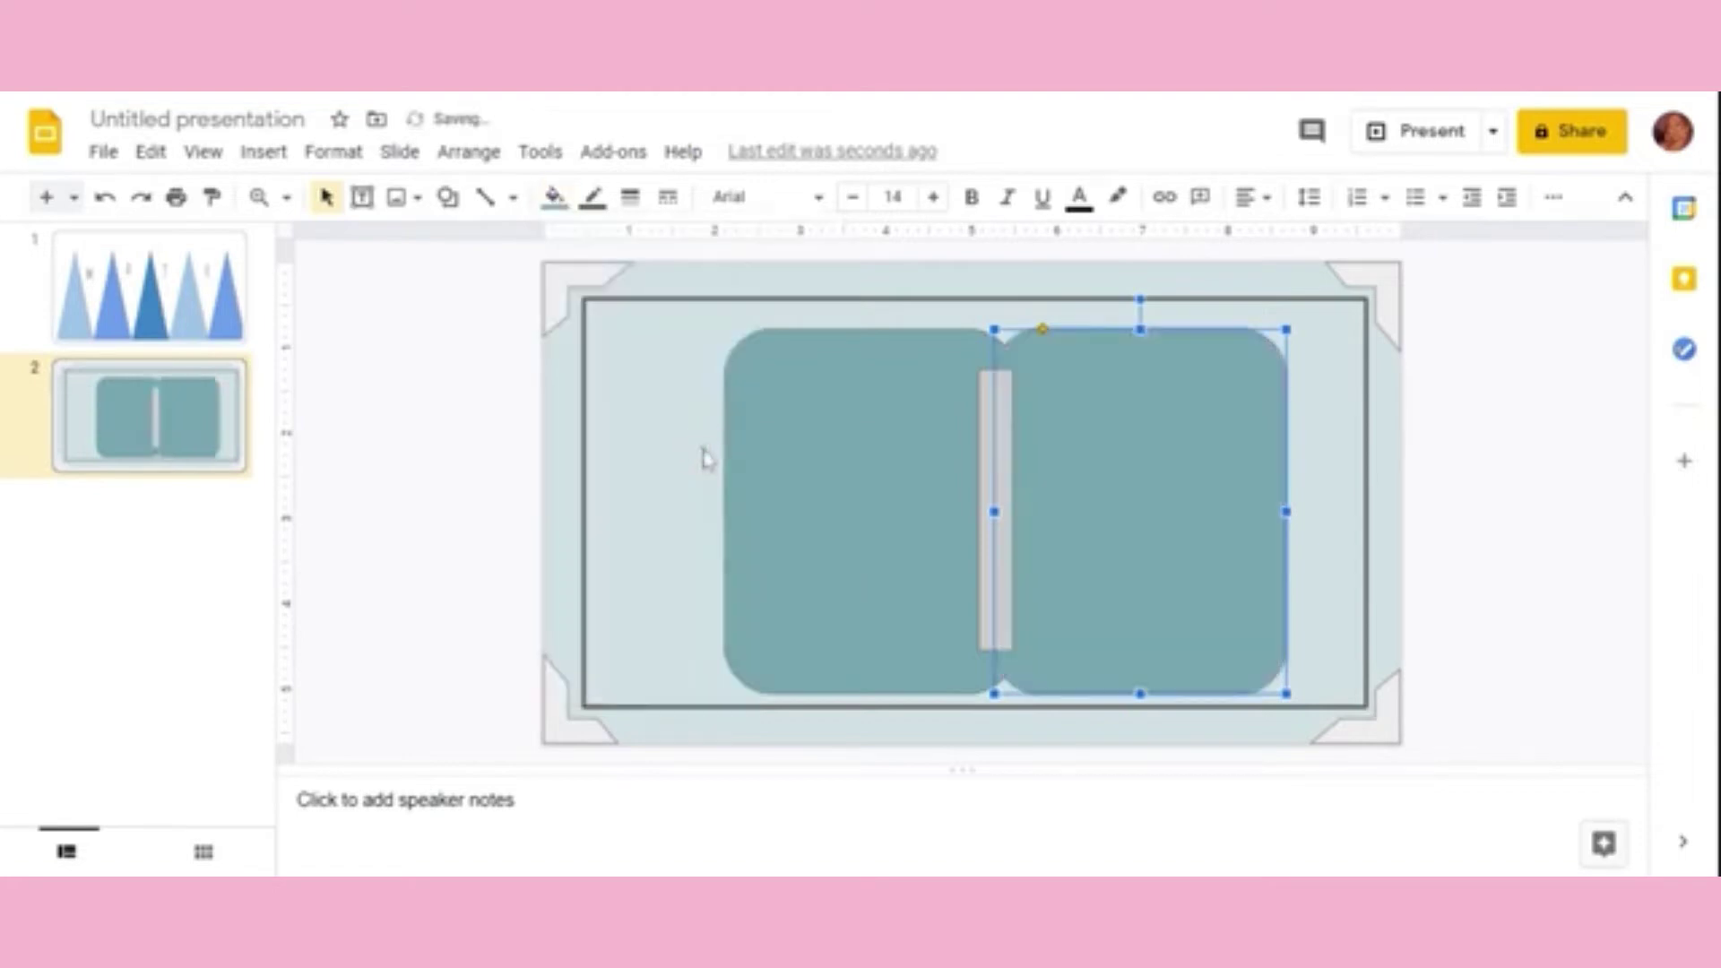
pyautogui.click(485, 365)
pyautogui.click(362, 198)
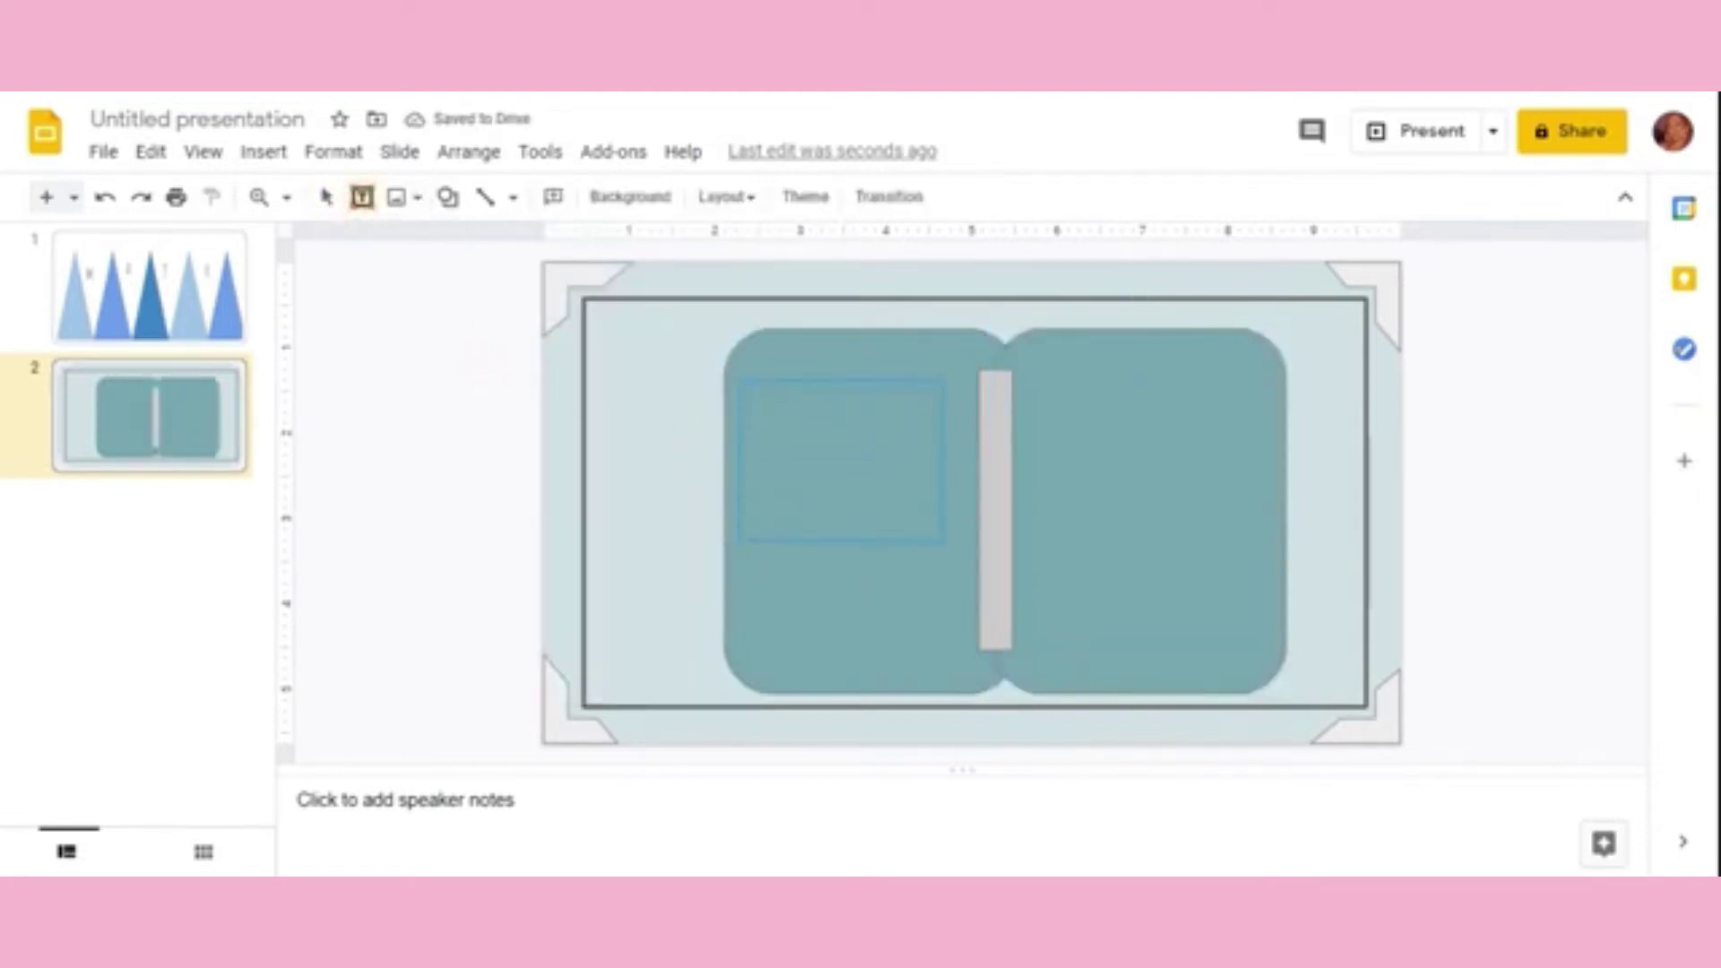
# Step: Type 'Notes' in a text box on the left page, set Courier New size 20, and nudge it into place
pyautogui.moveTo(737, 380); pyautogui.dragTo(942, 569)
pyautogui.write('Notes')
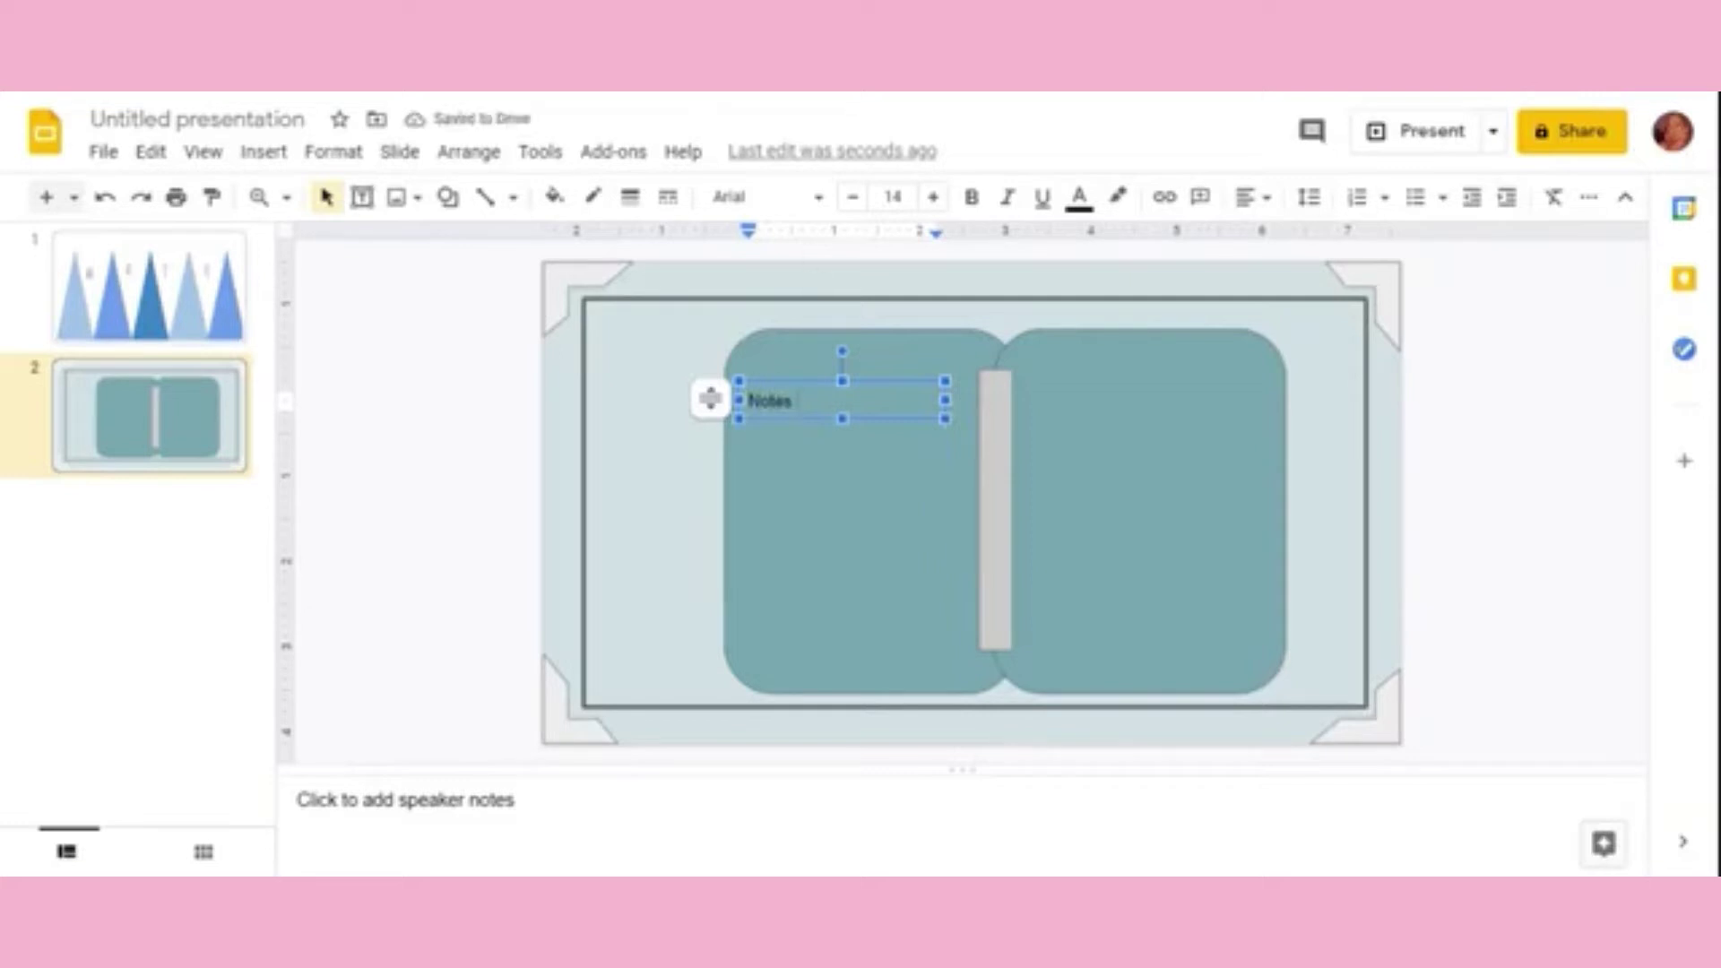
pyautogui.click(811, 197)
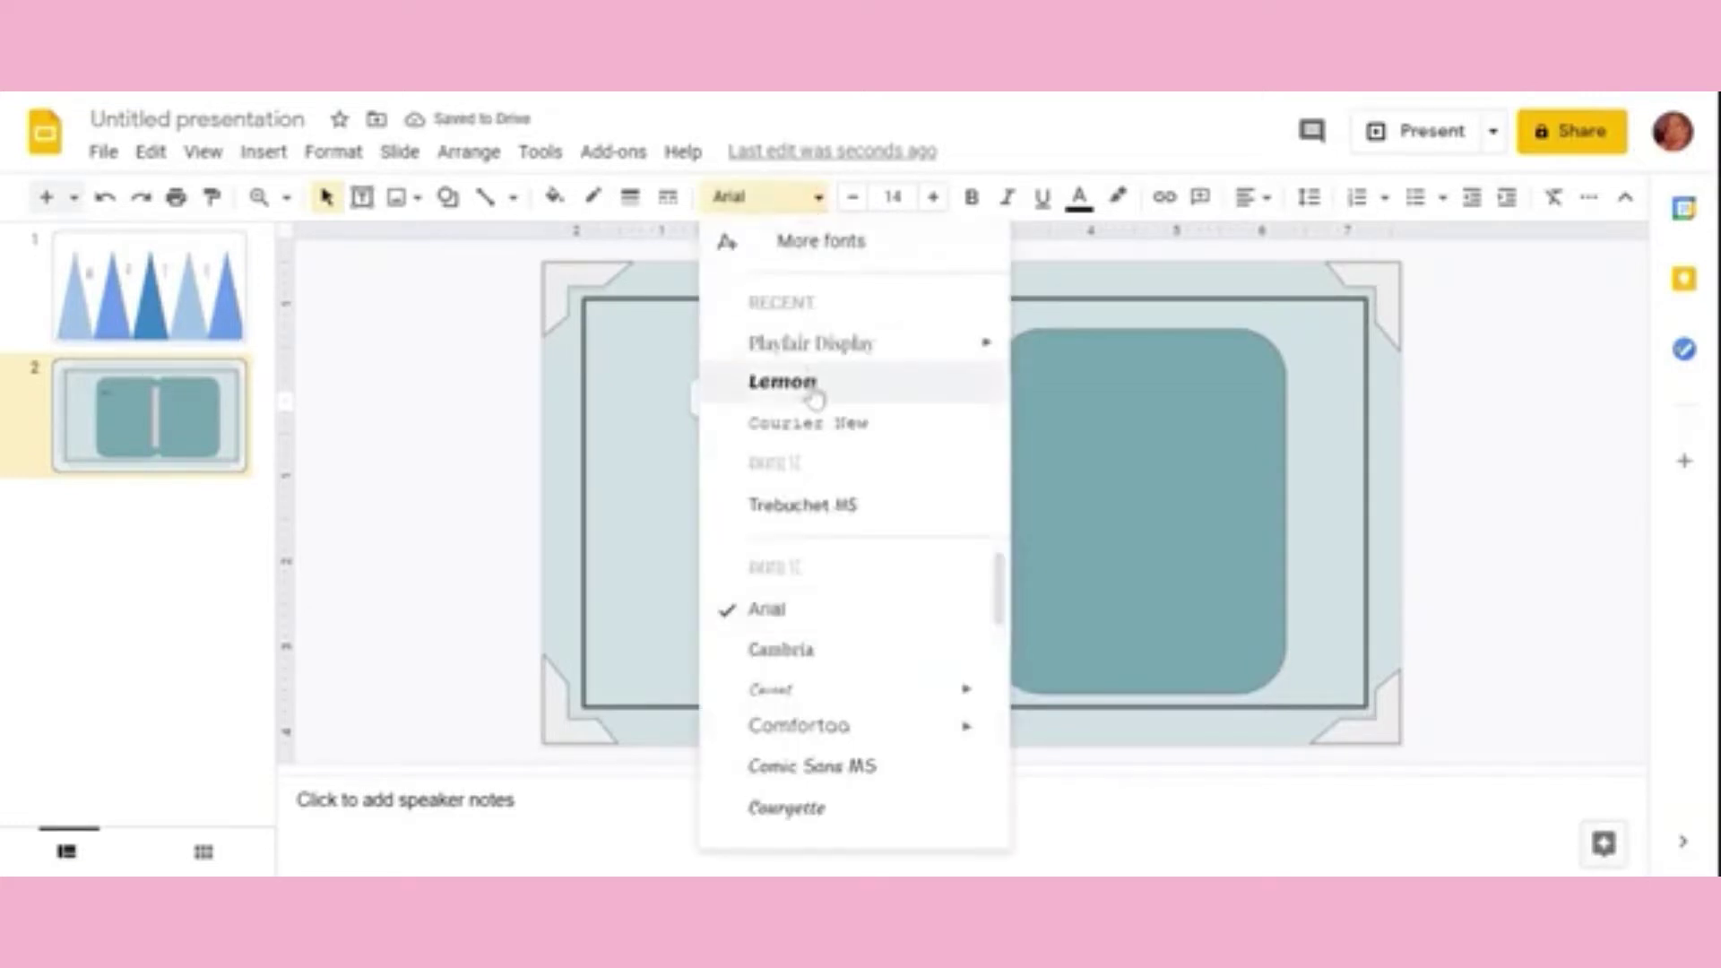
pyautogui.click(827, 430)
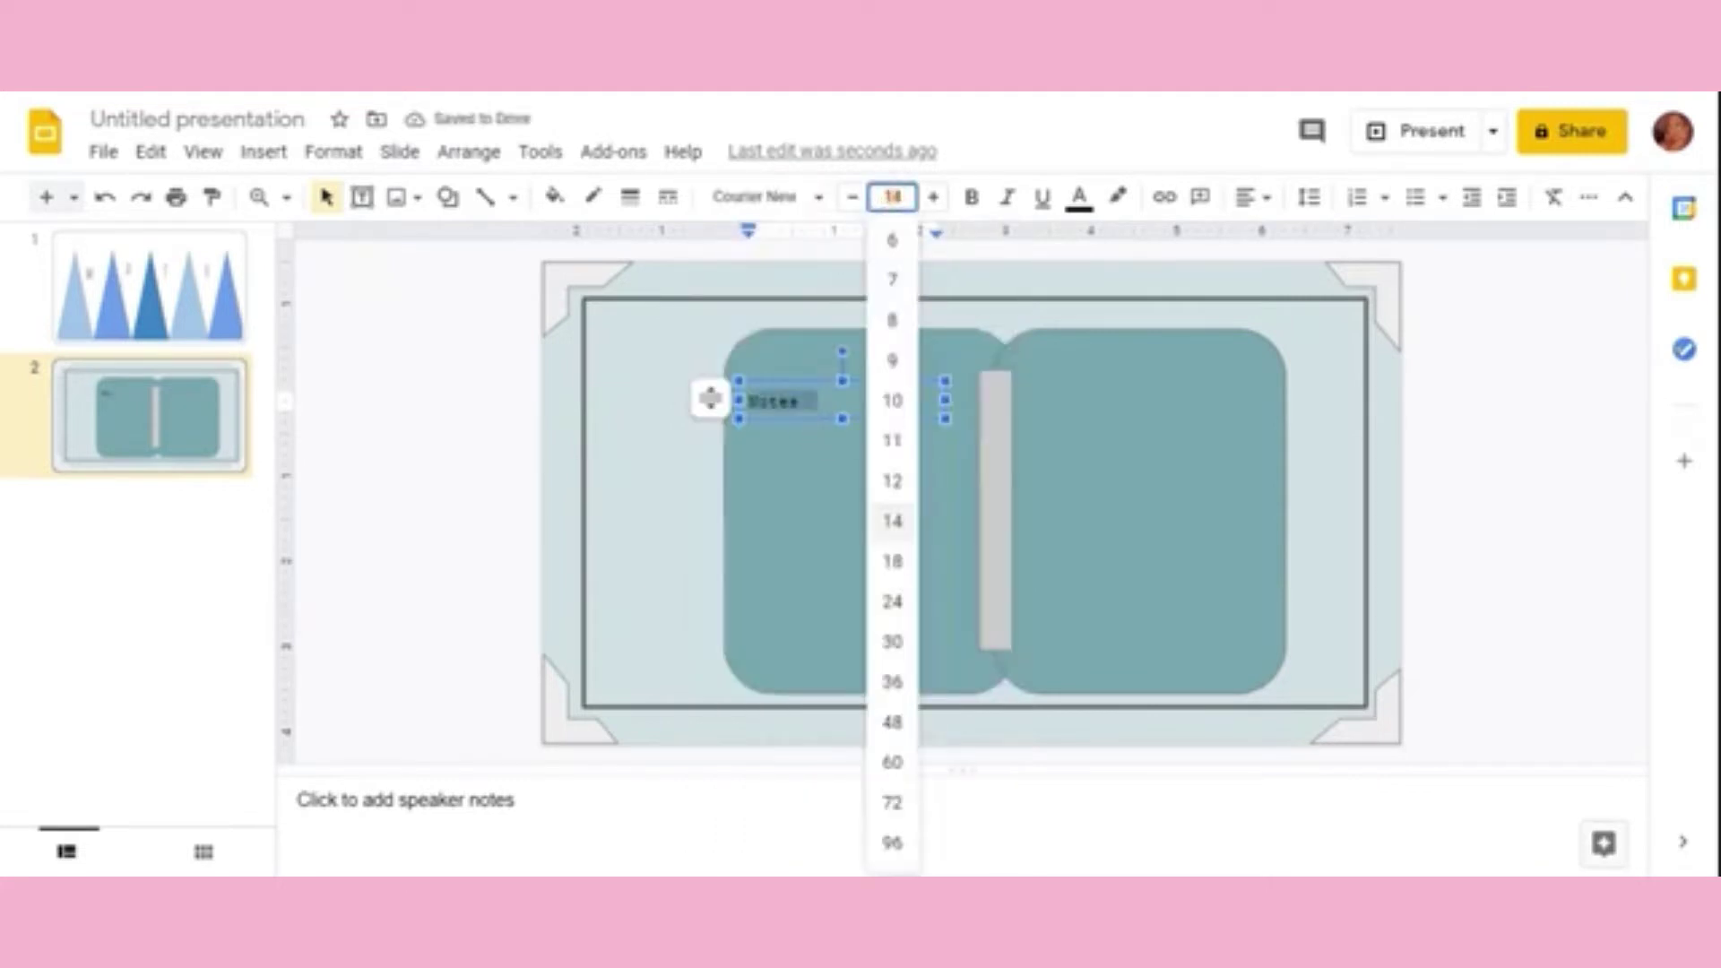
pyautogui.click(893, 197)
pyautogui.write('20')
pyautogui.press('Return')
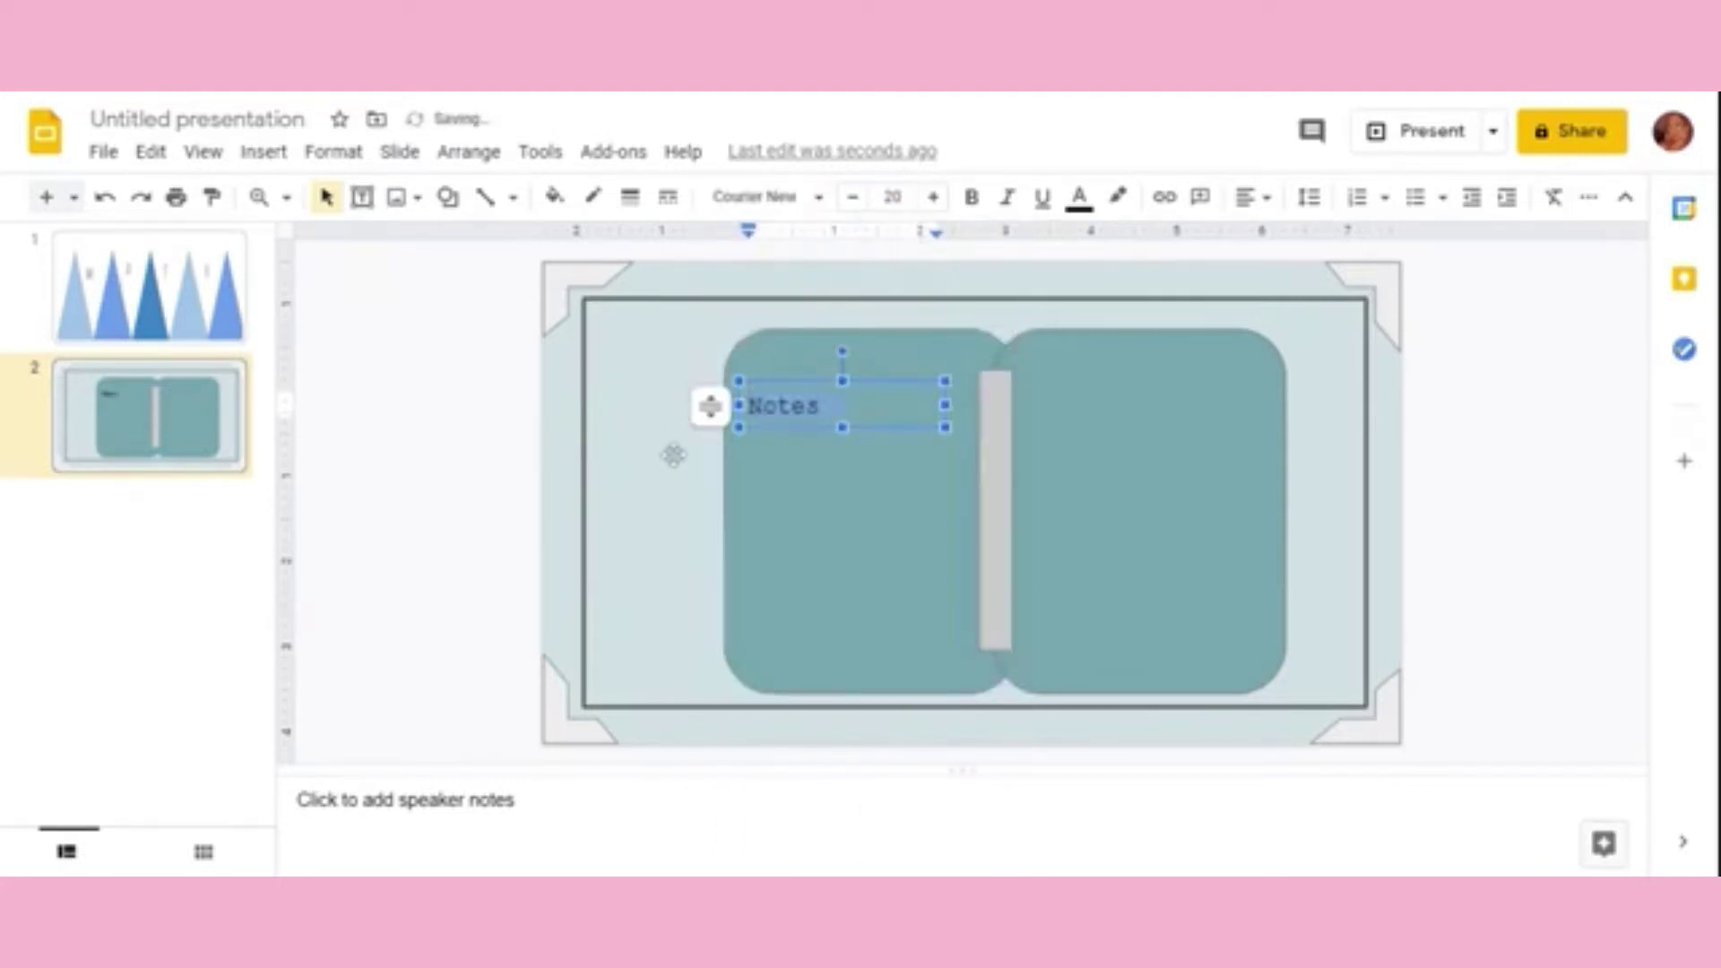
pyautogui.click(668, 454)
pyautogui.click(768, 400)
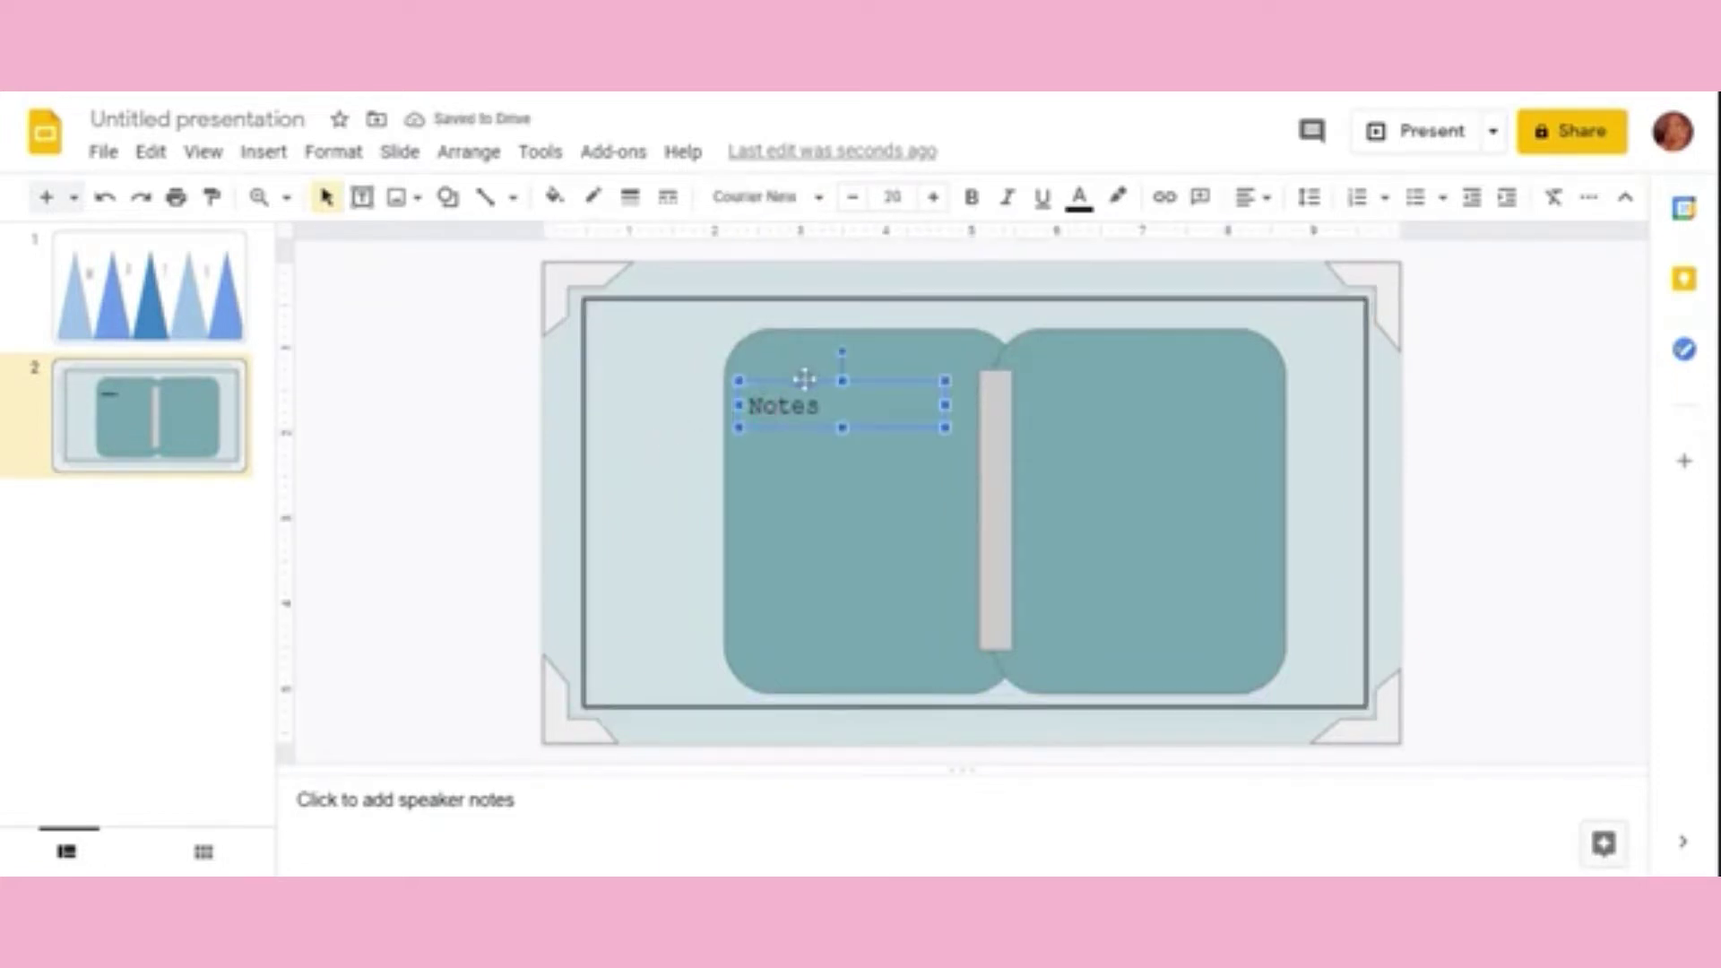
pyautogui.moveTo(807, 374); pyautogui.dragTo(826, 378)
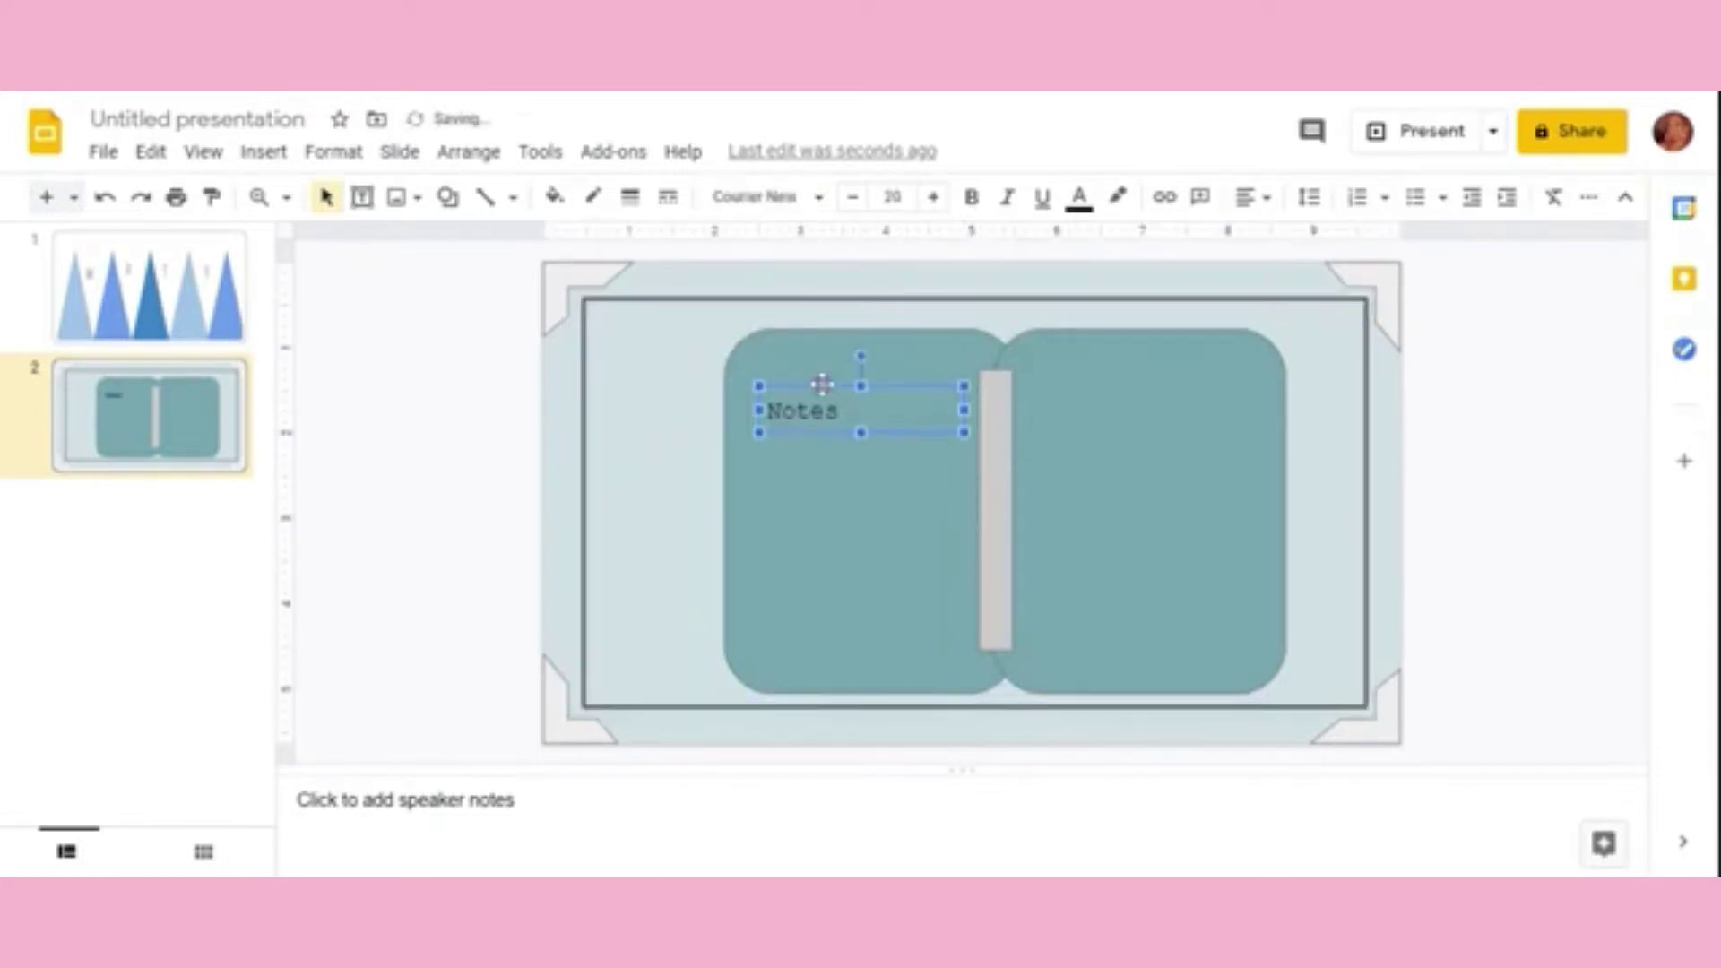
# Step: Add a 'More notes' text box on the right page in Courier New size 20
pyautogui.click(362, 197)
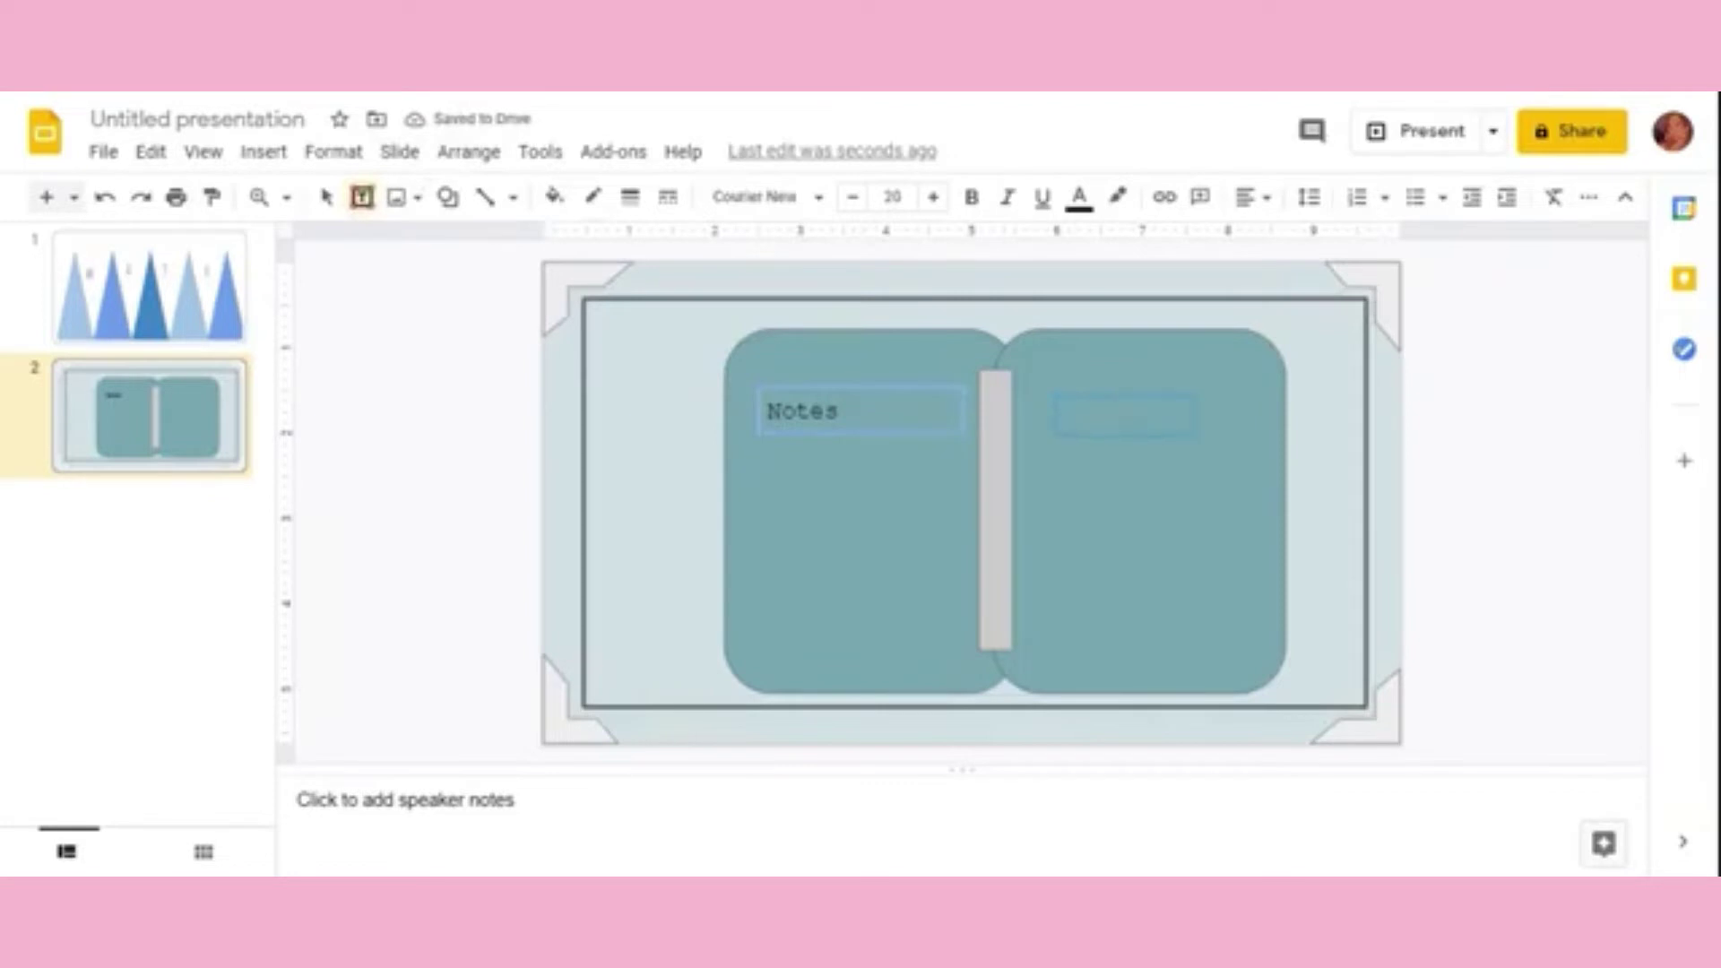
pyautogui.moveTo(1192, 438); pyautogui.dragTo(1238, 468)
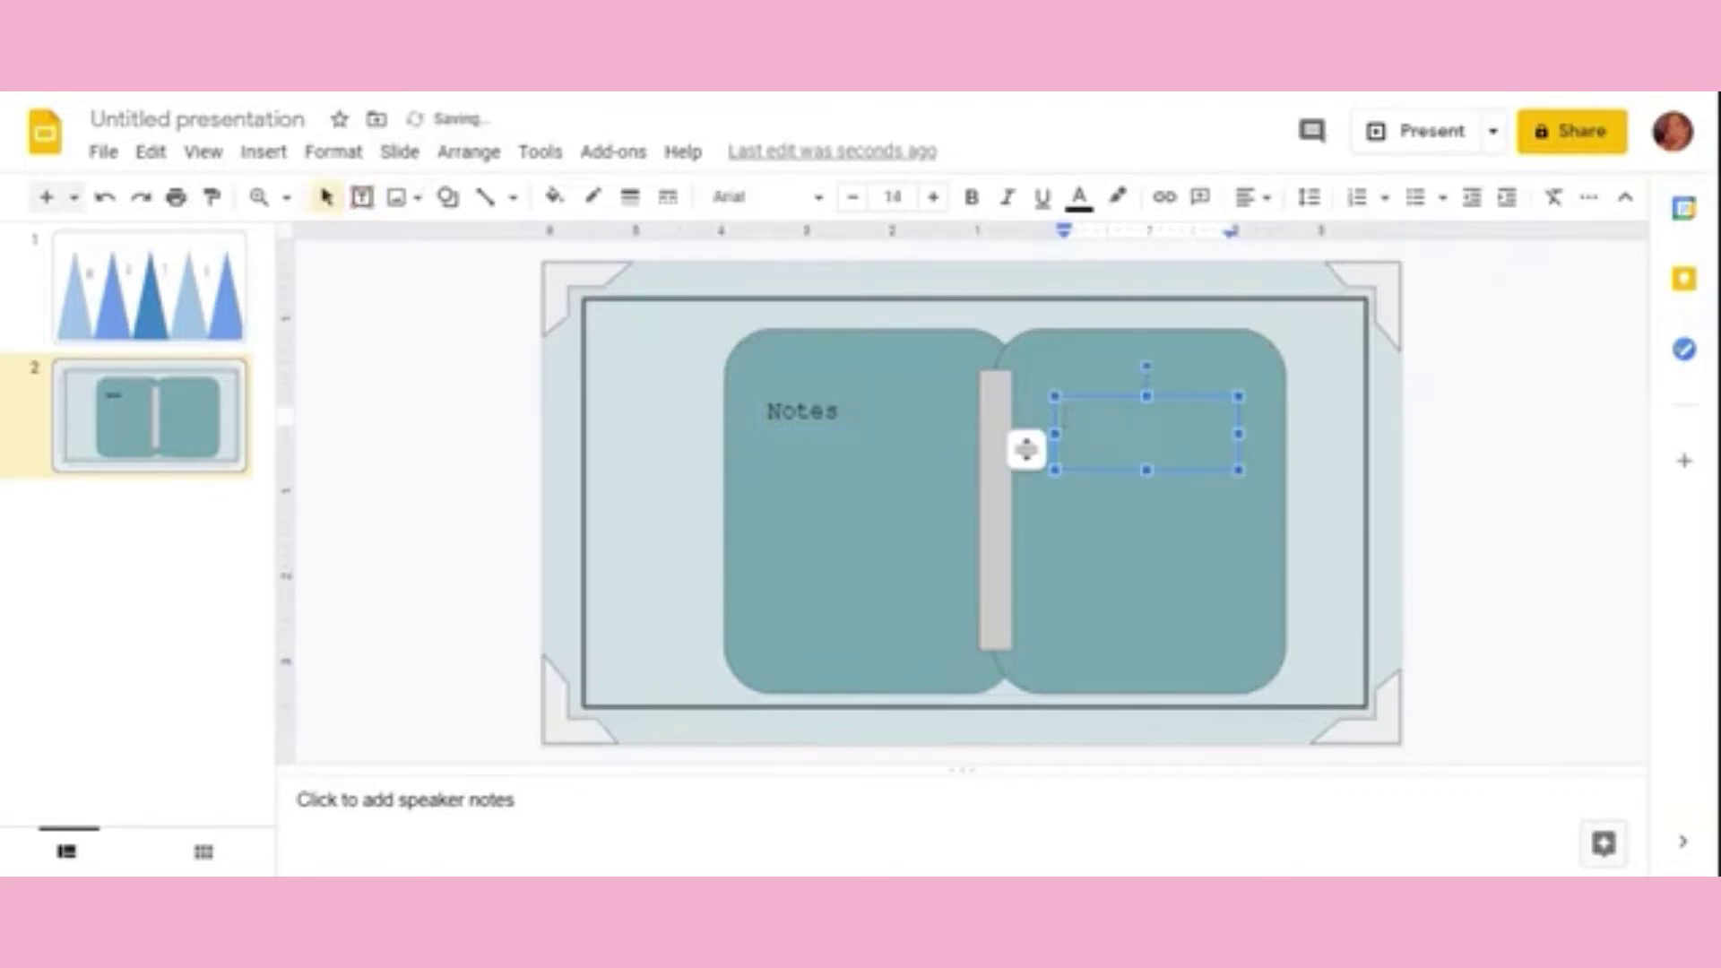
pyautogui.write('mor')
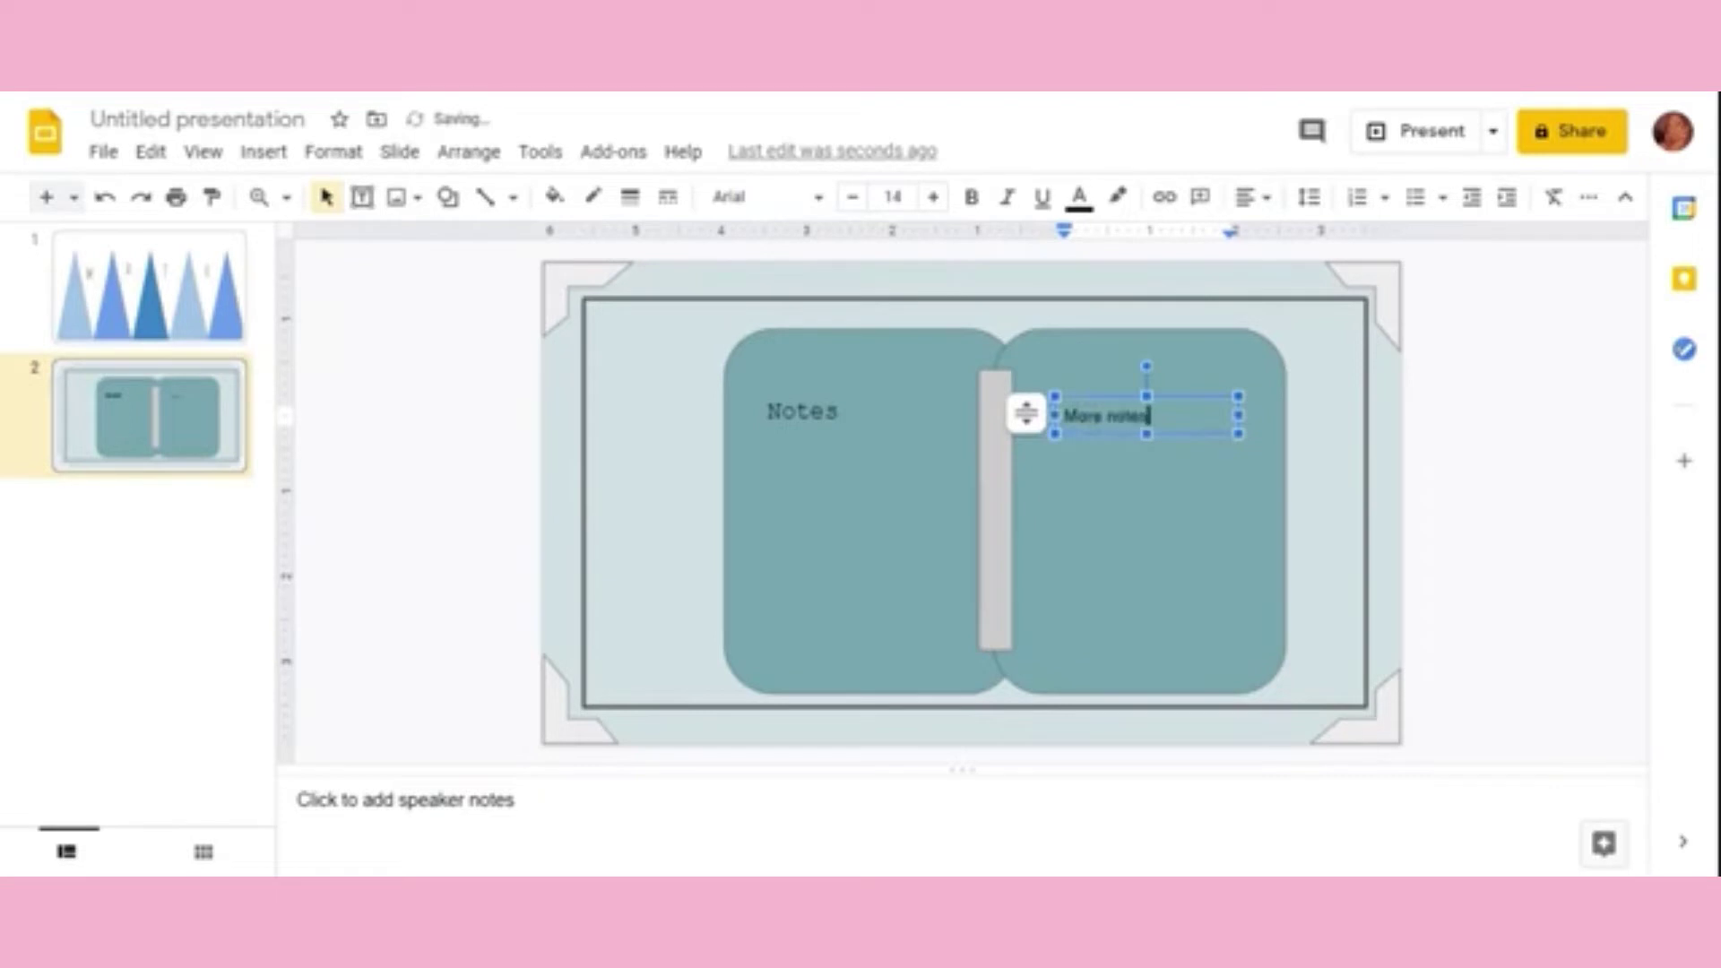
pyautogui.click(811, 197)
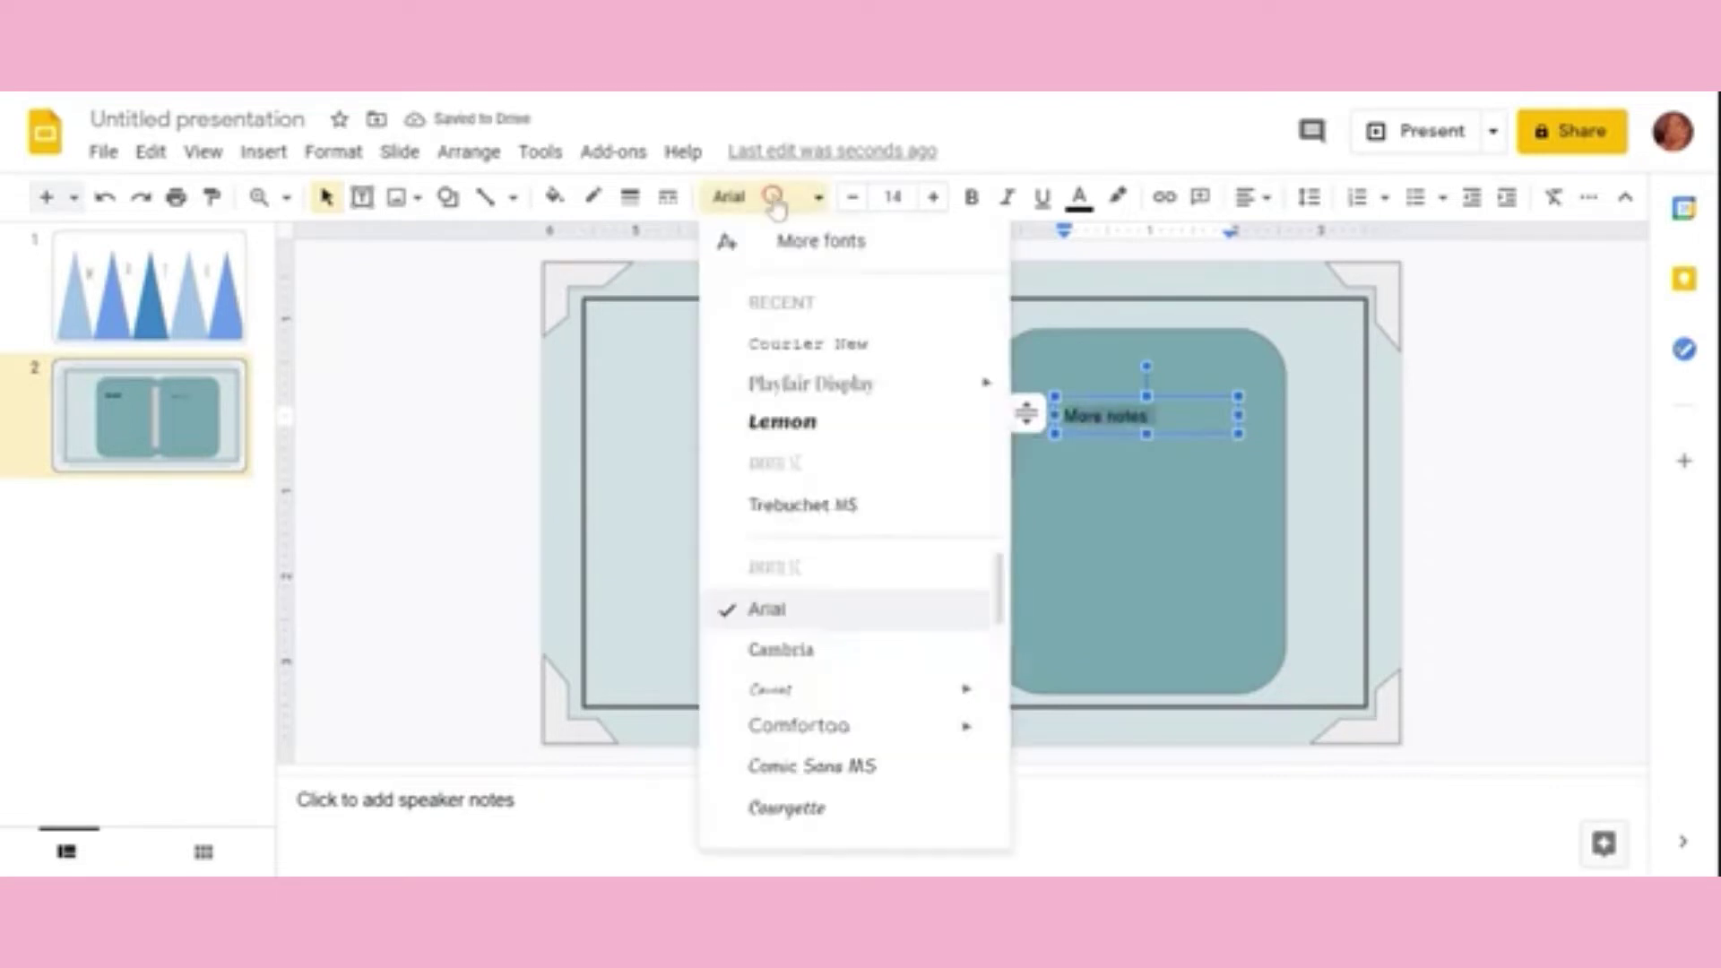
pyautogui.click(795, 342)
pyautogui.click(892, 196)
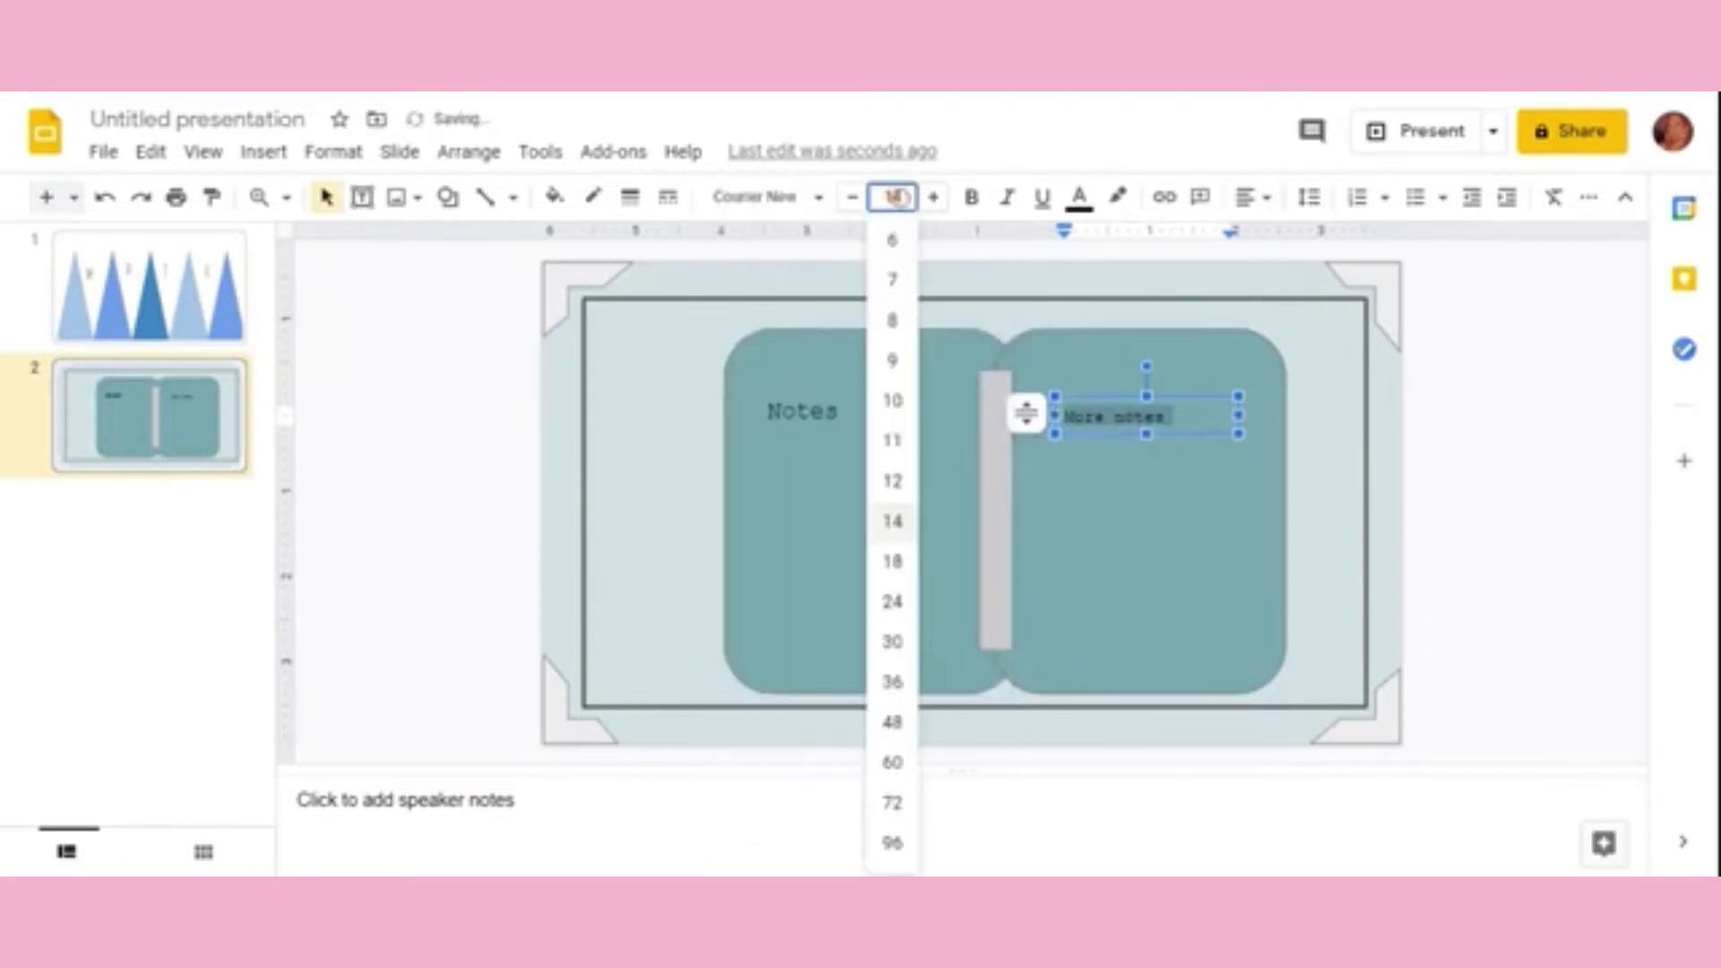
pyautogui.write('20')
pyautogui.press('Return')
# Step: Line up the 'More notes' and 'Notes' labels near the tops of their pages
pyautogui.click(800, 414)
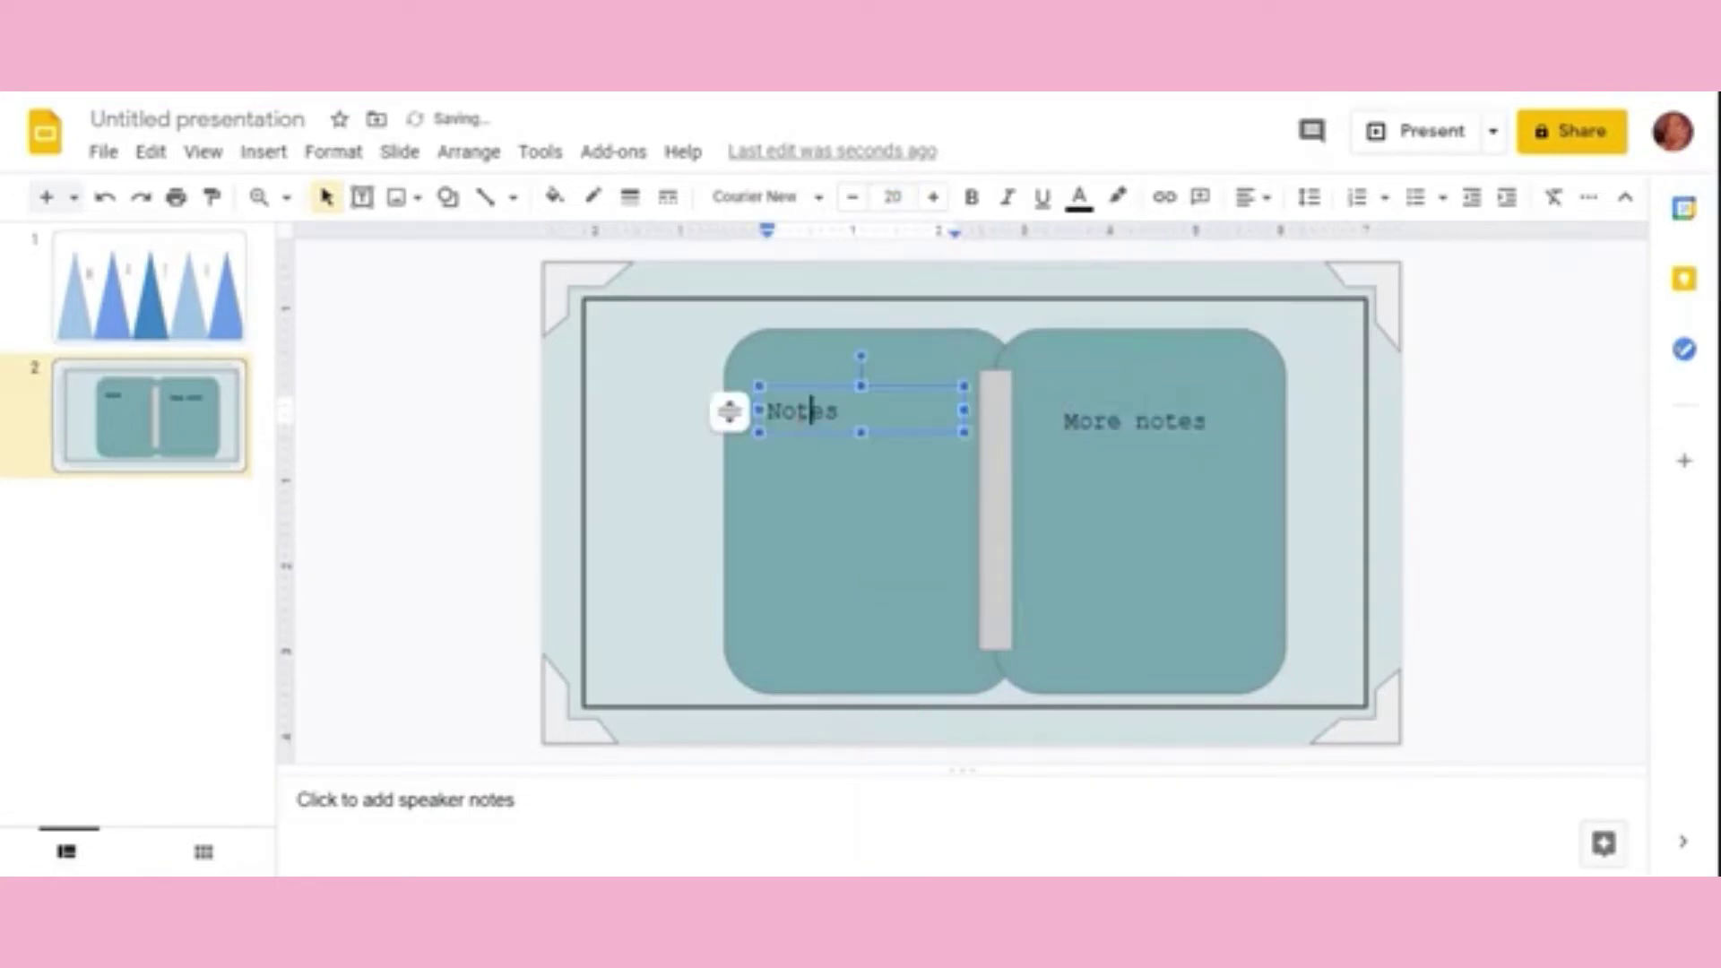
pyautogui.click(1107, 437)
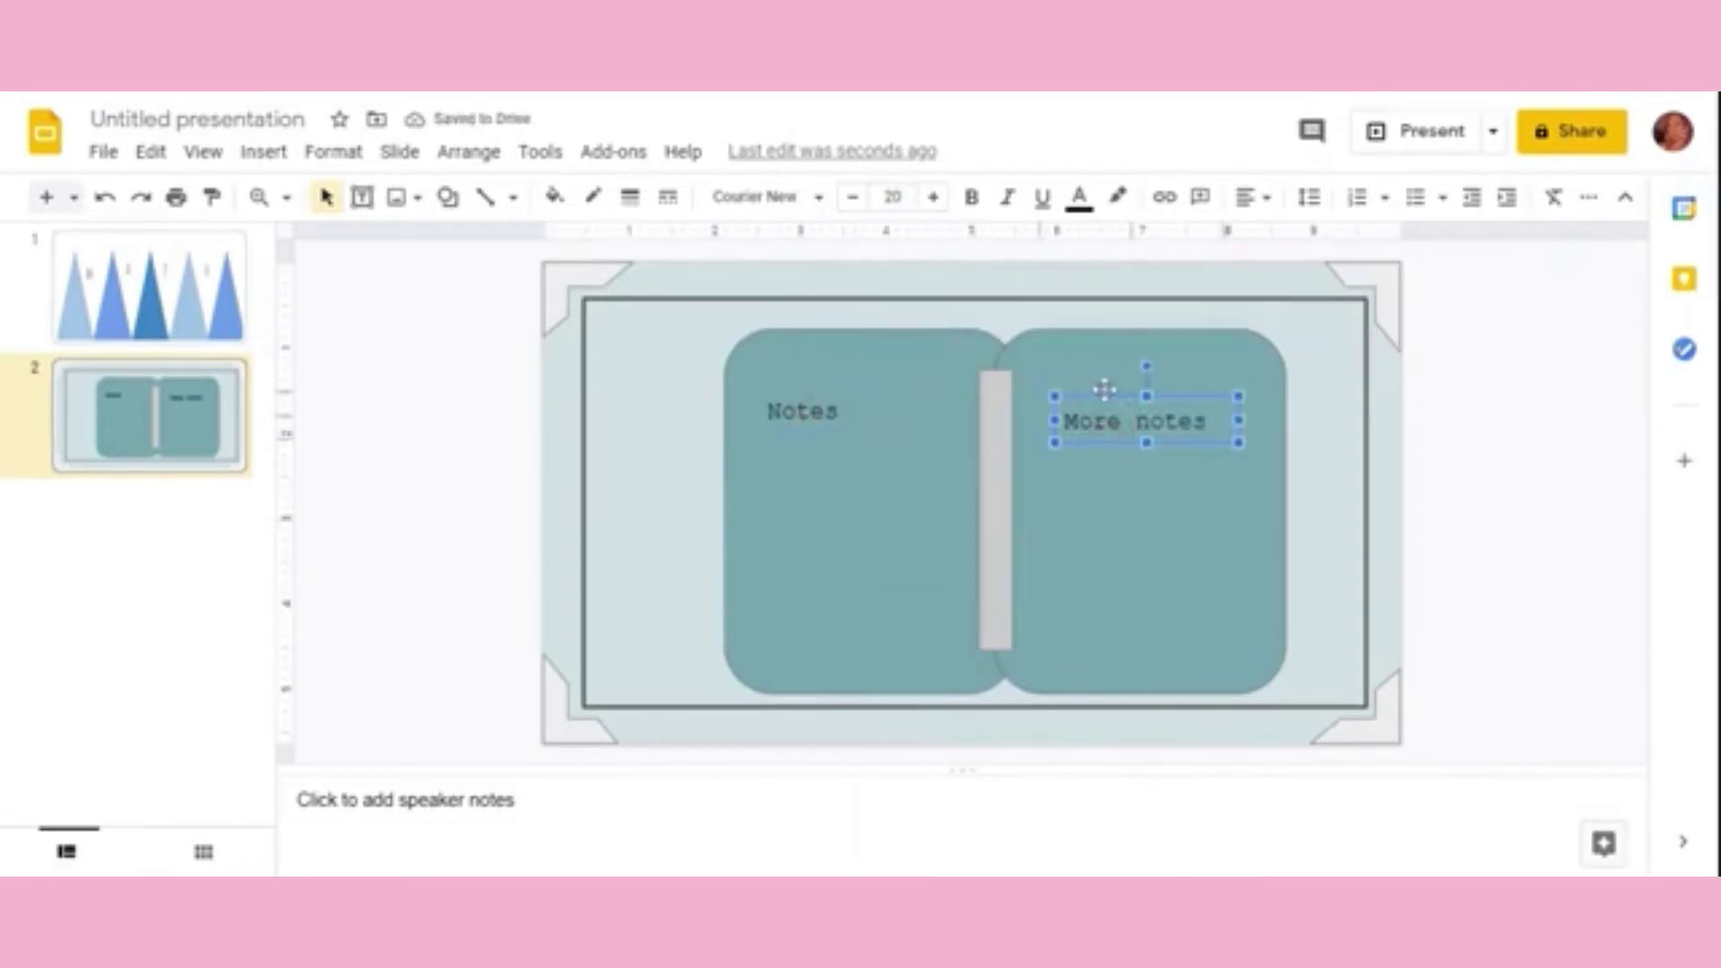
pyautogui.moveTo(1148, 395); pyautogui.dragTo(1131, 385)
pyautogui.click(758, 410)
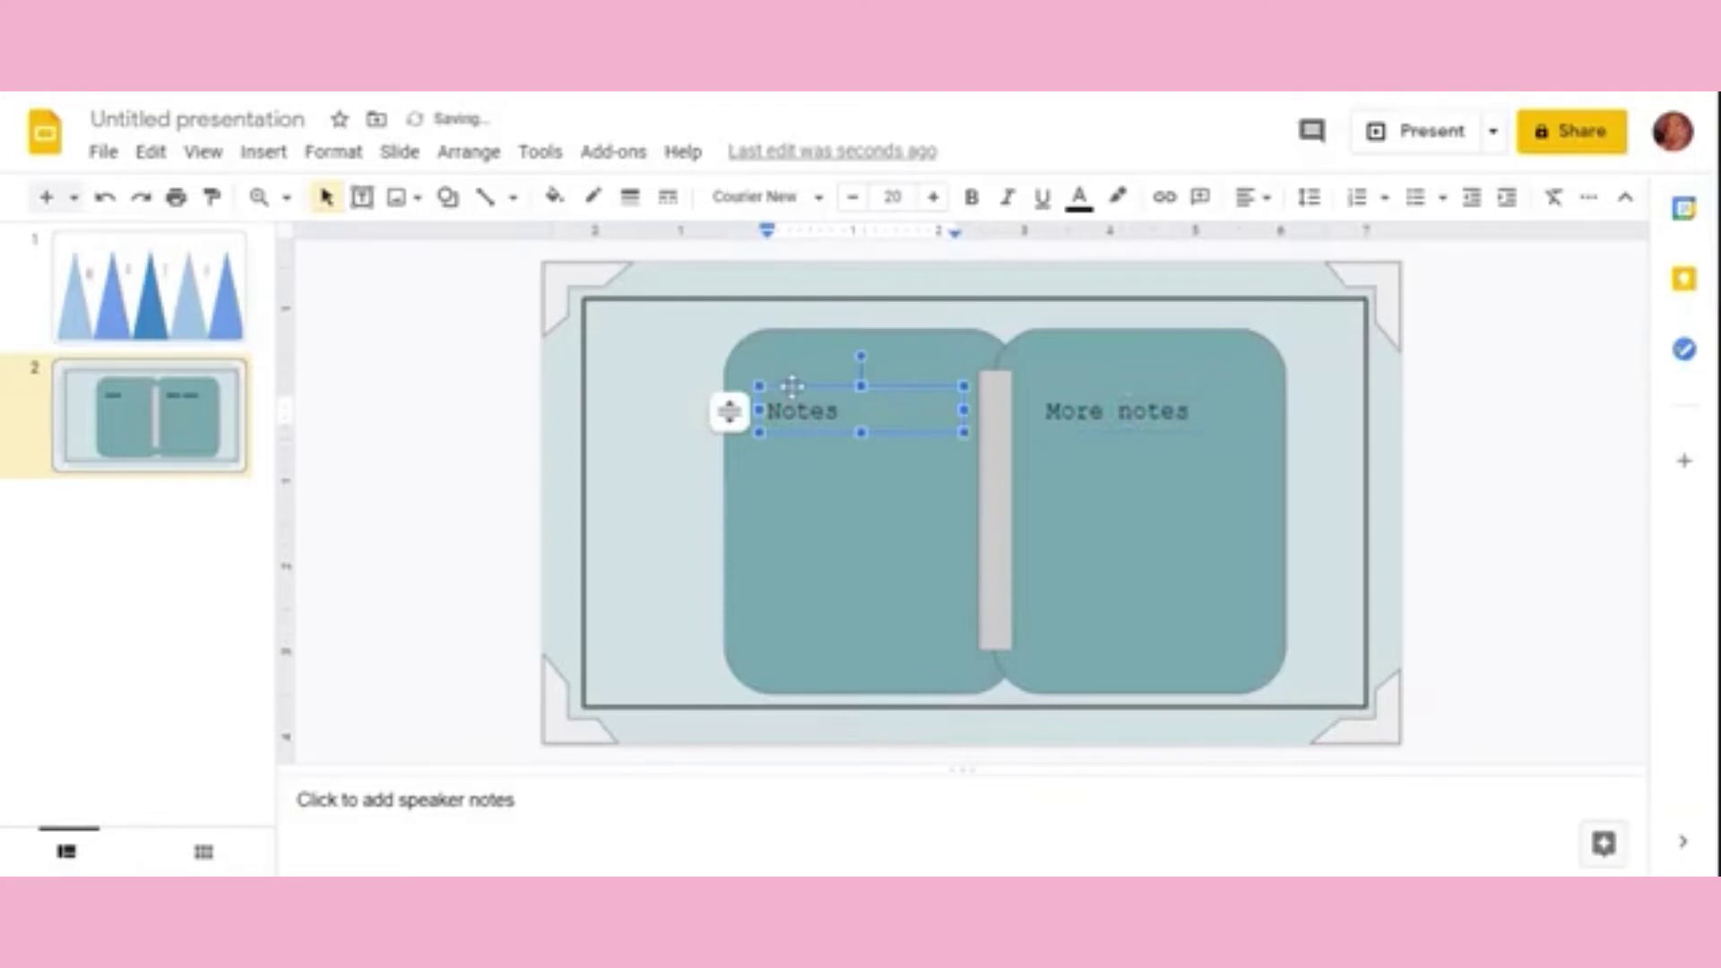
pyautogui.moveTo(799, 361); pyautogui.dragTo(800, 344)
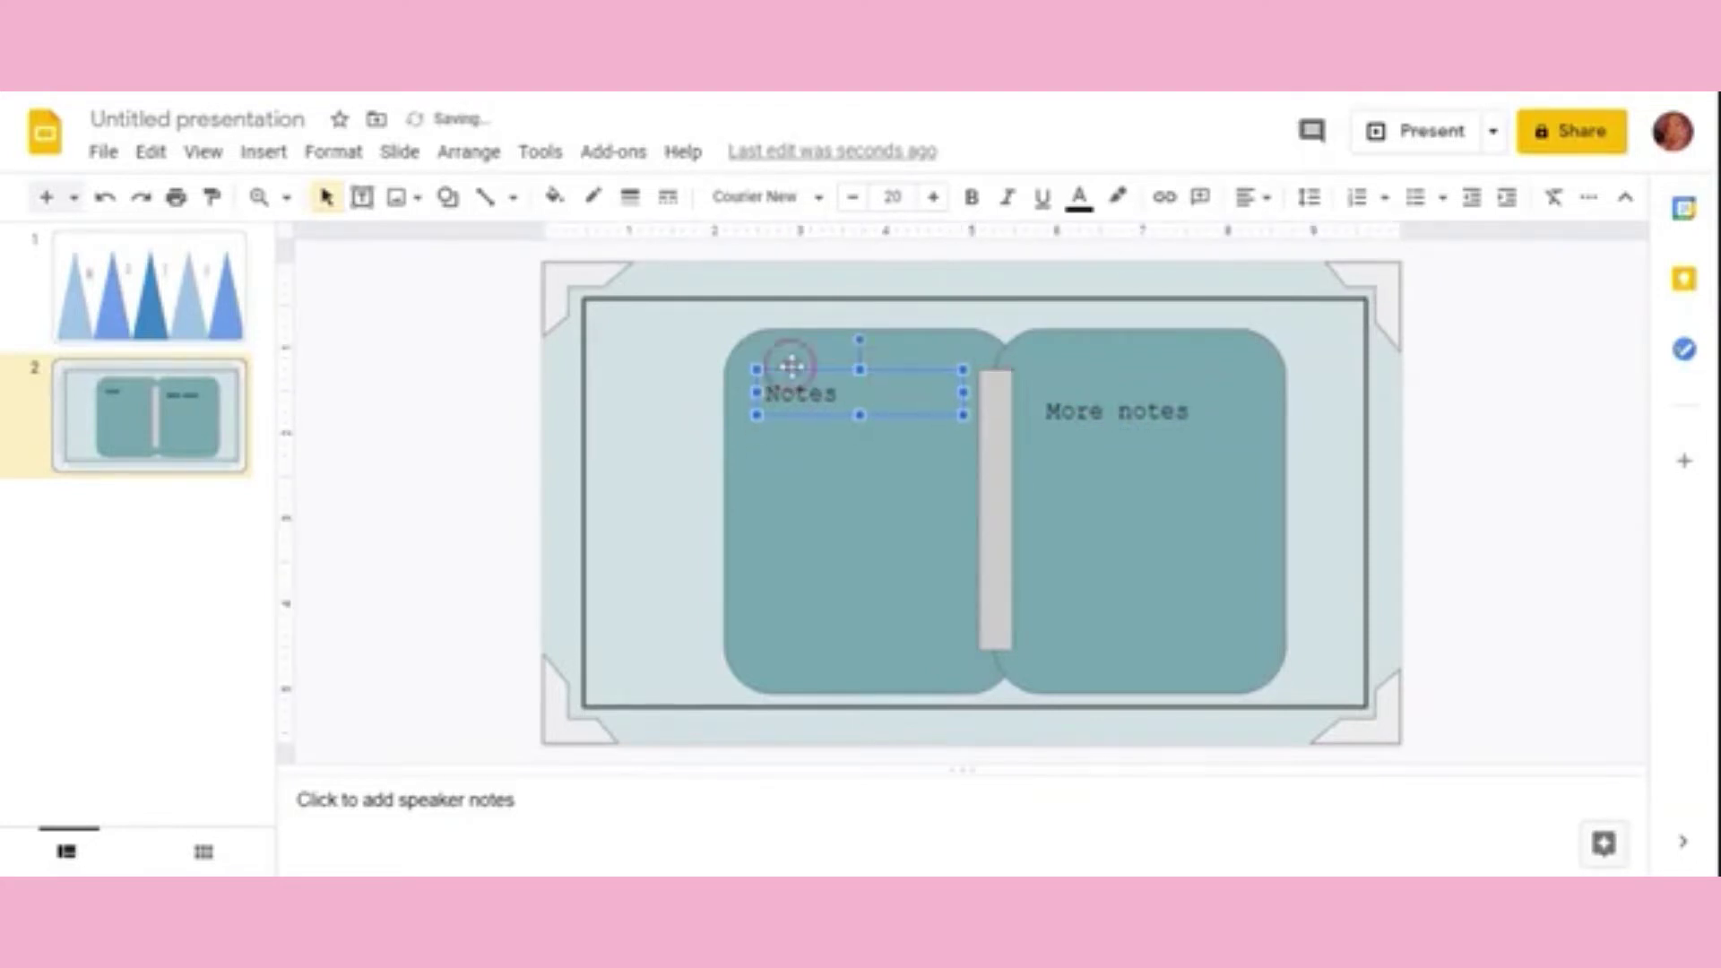
pyautogui.click(506, 406)
pyautogui.click(500, 396)
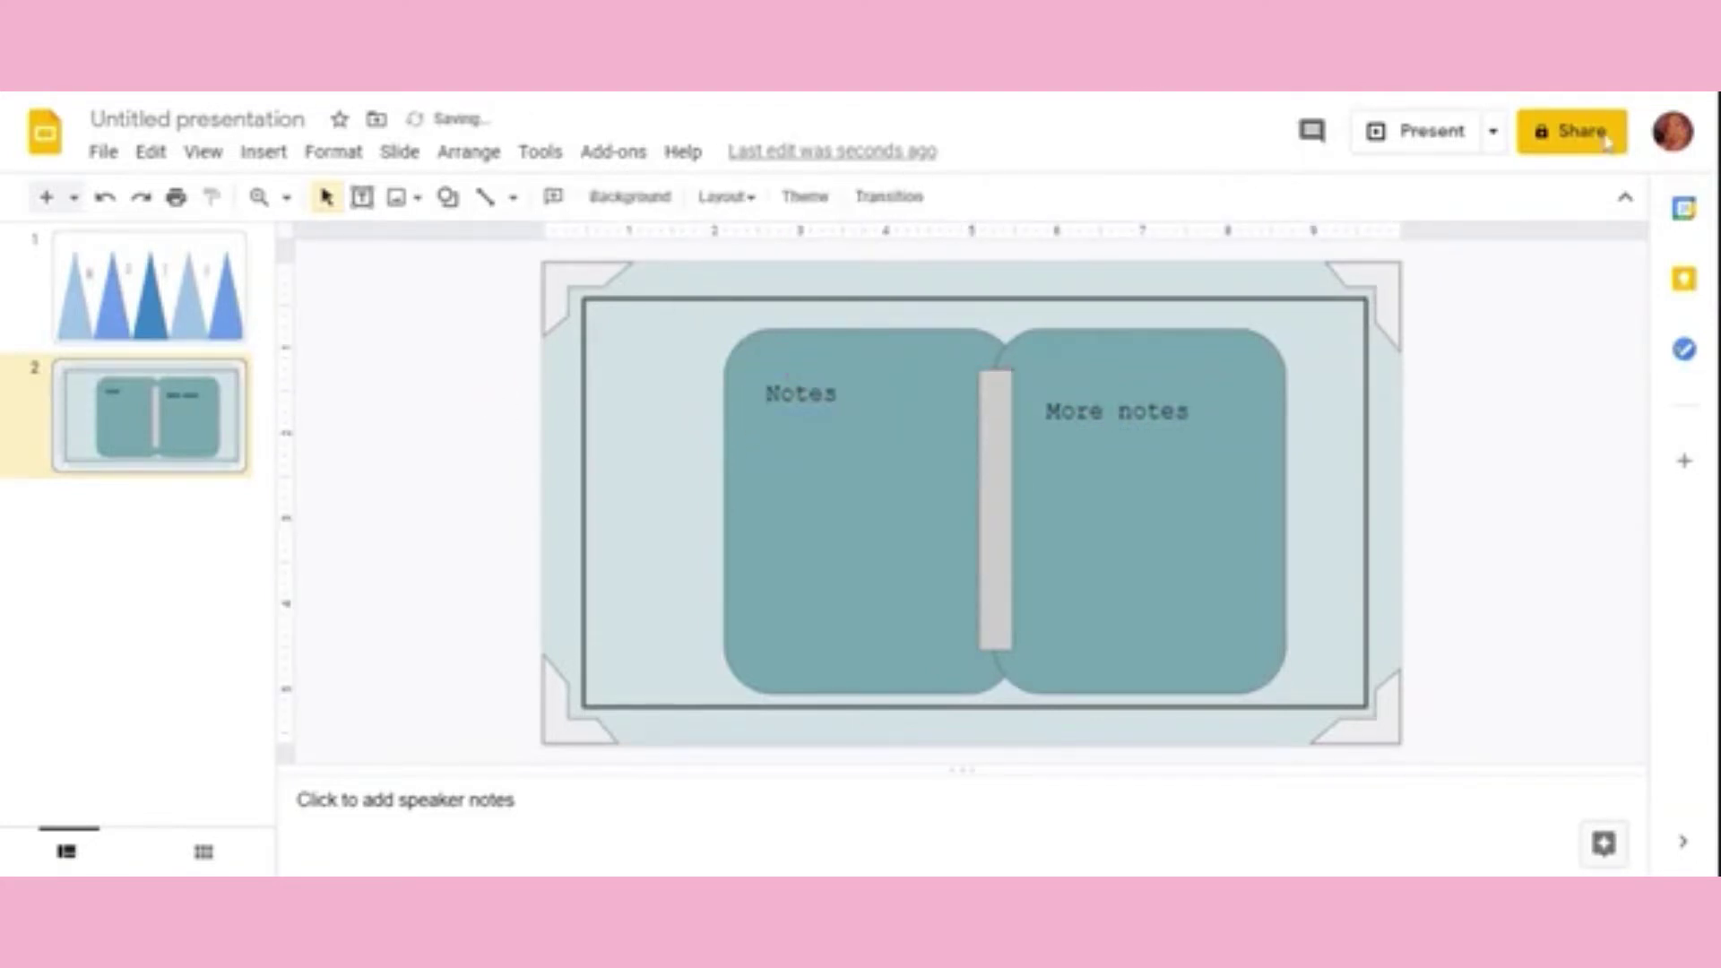
# Step: Preview the notes slide full-screen in present mode, then return to editing
pyautogui.click(1421, 131)
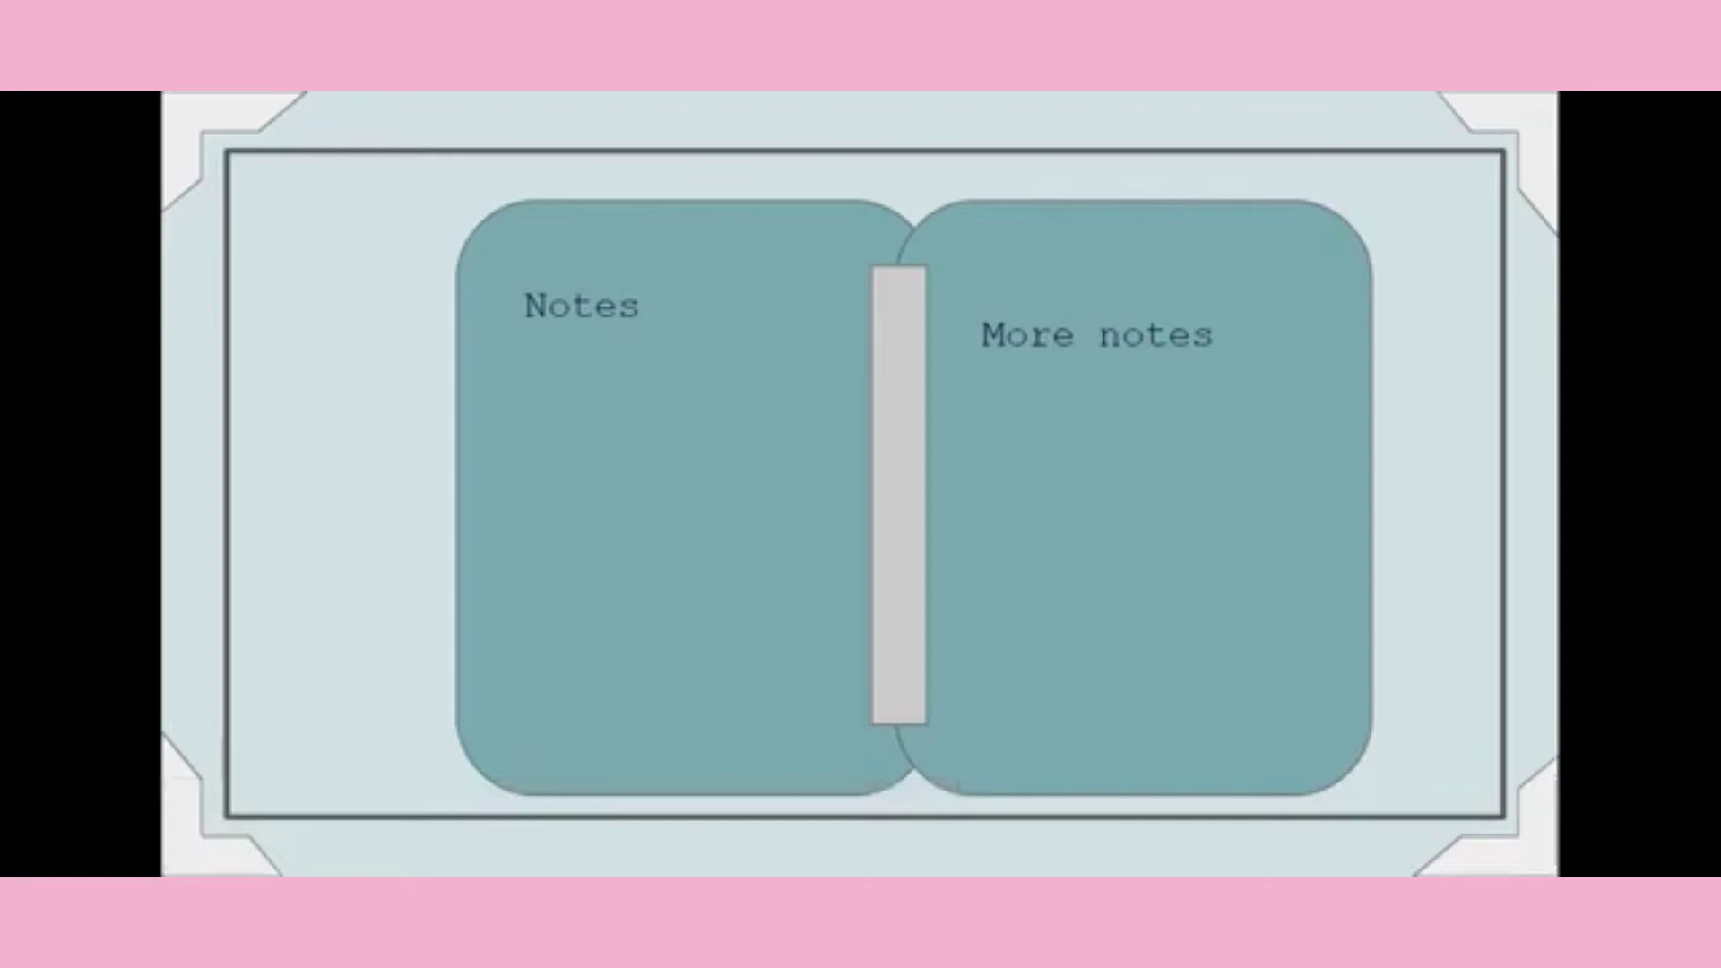
pyautogui.click(893, 818)
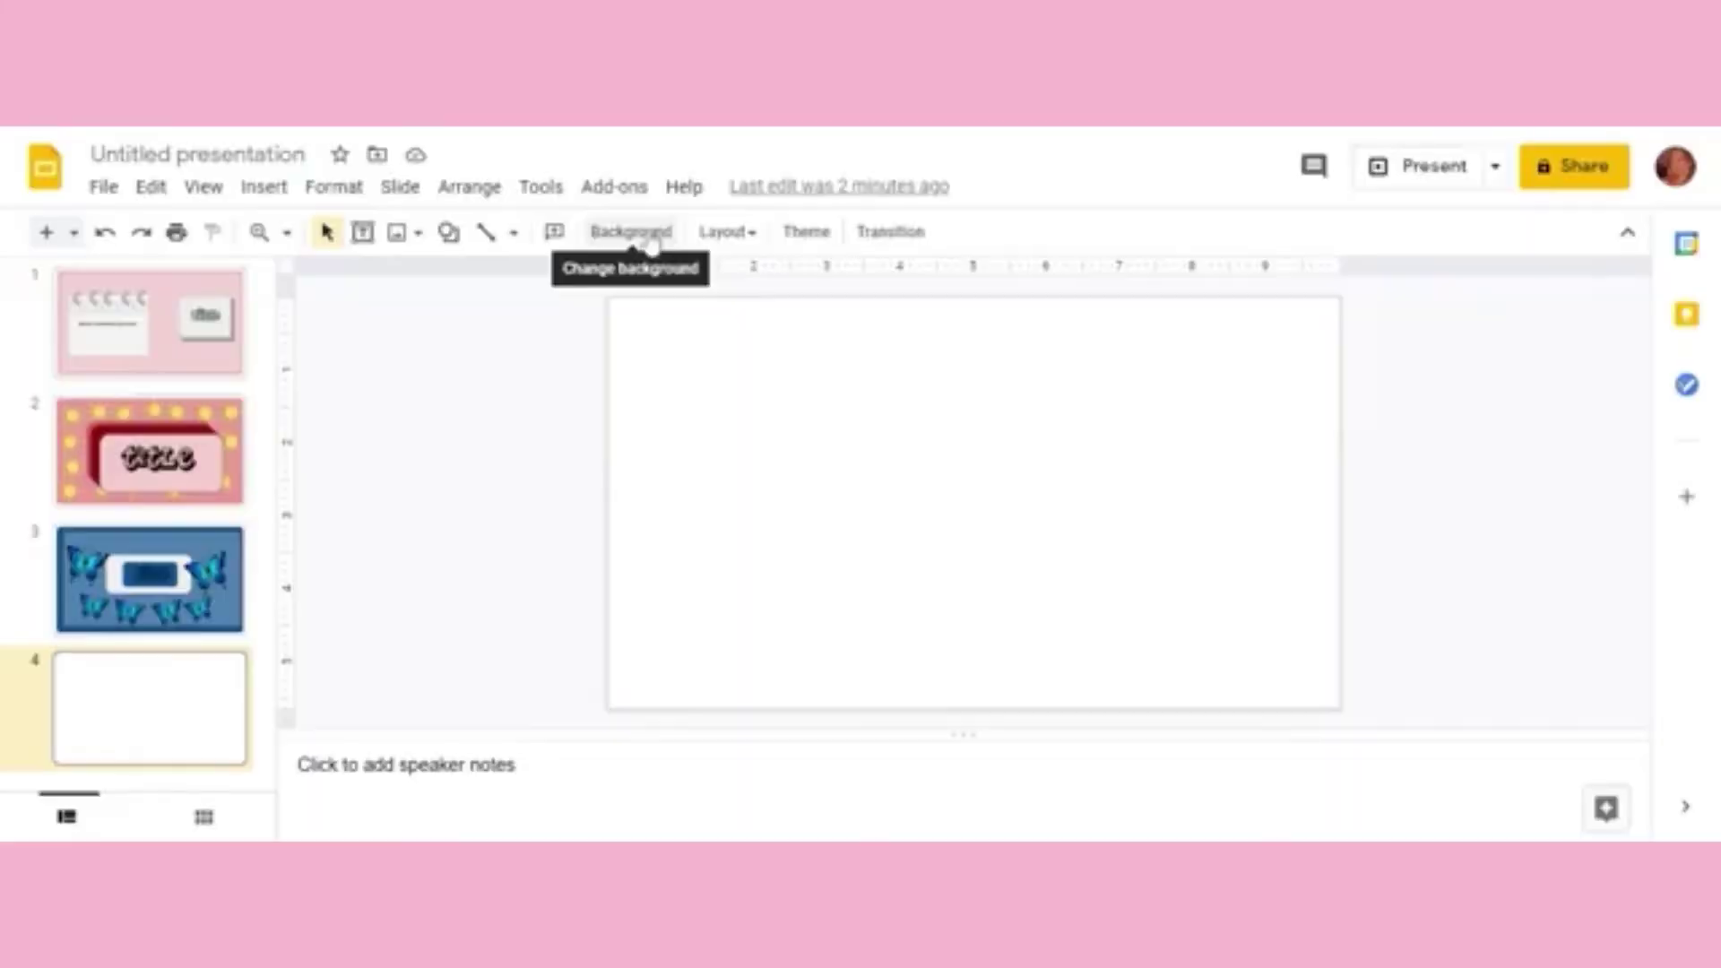
# Step: Give slide 4 a light mint-green background colour
pyautogui.click(635, 233)
pyautogui.click(1040, 414)
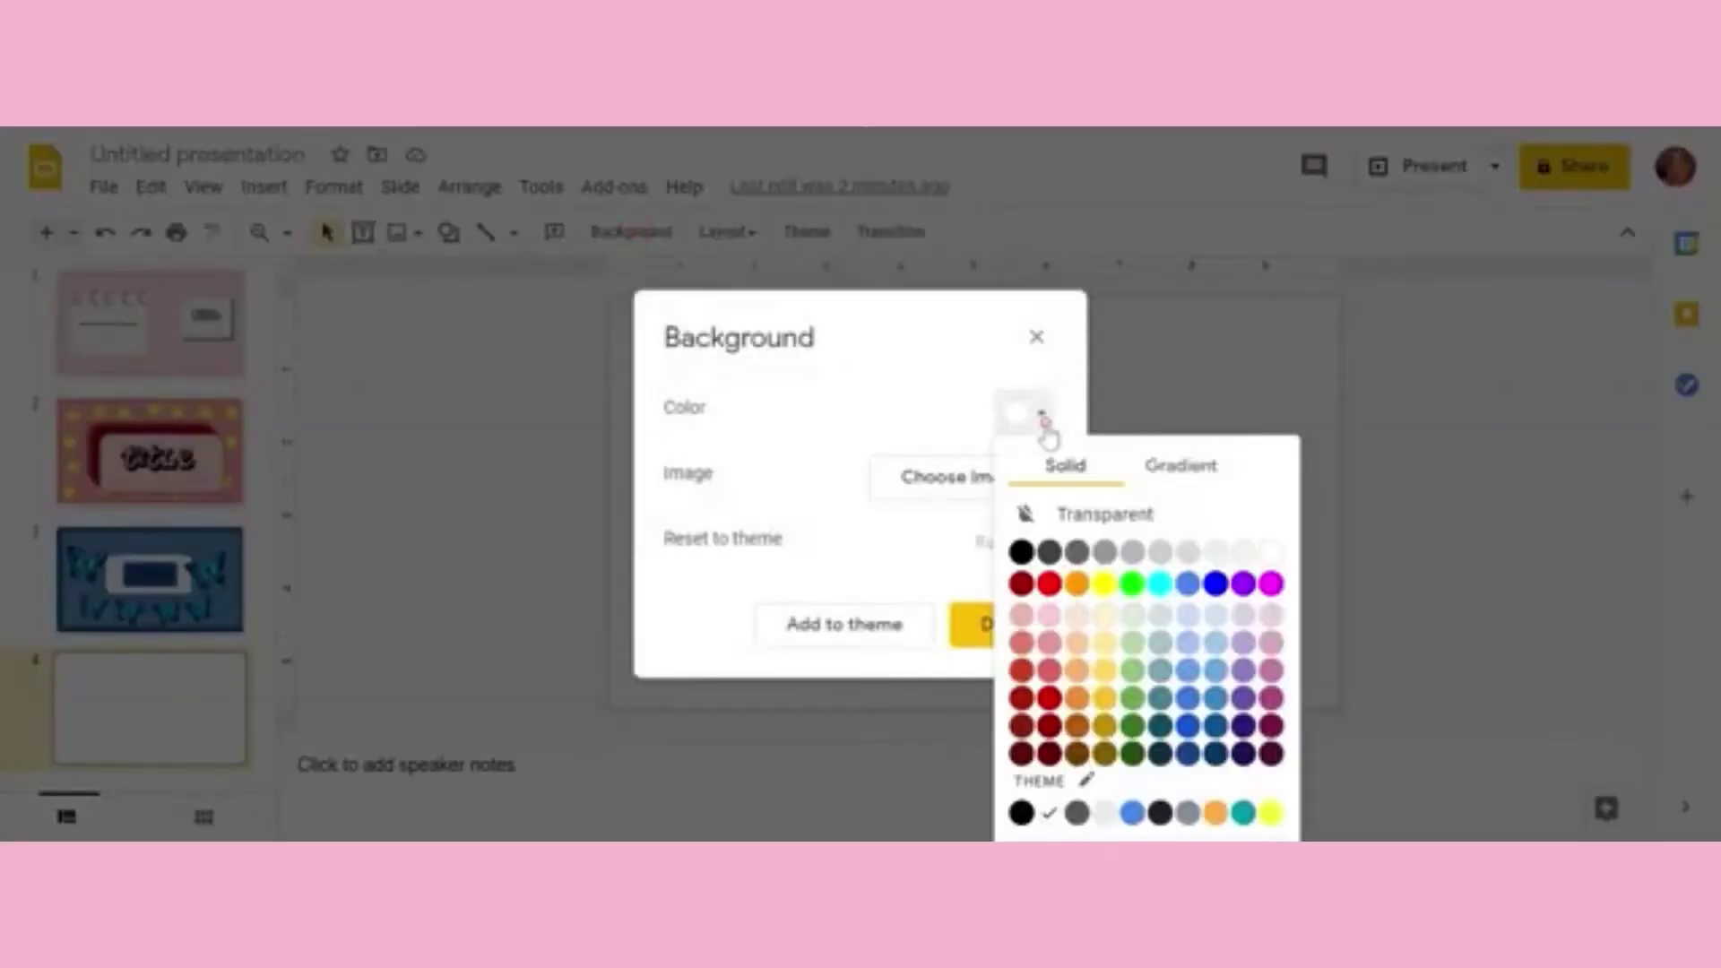
pyautogui.click(1133, 642)
pyautogui.click(993, 632)
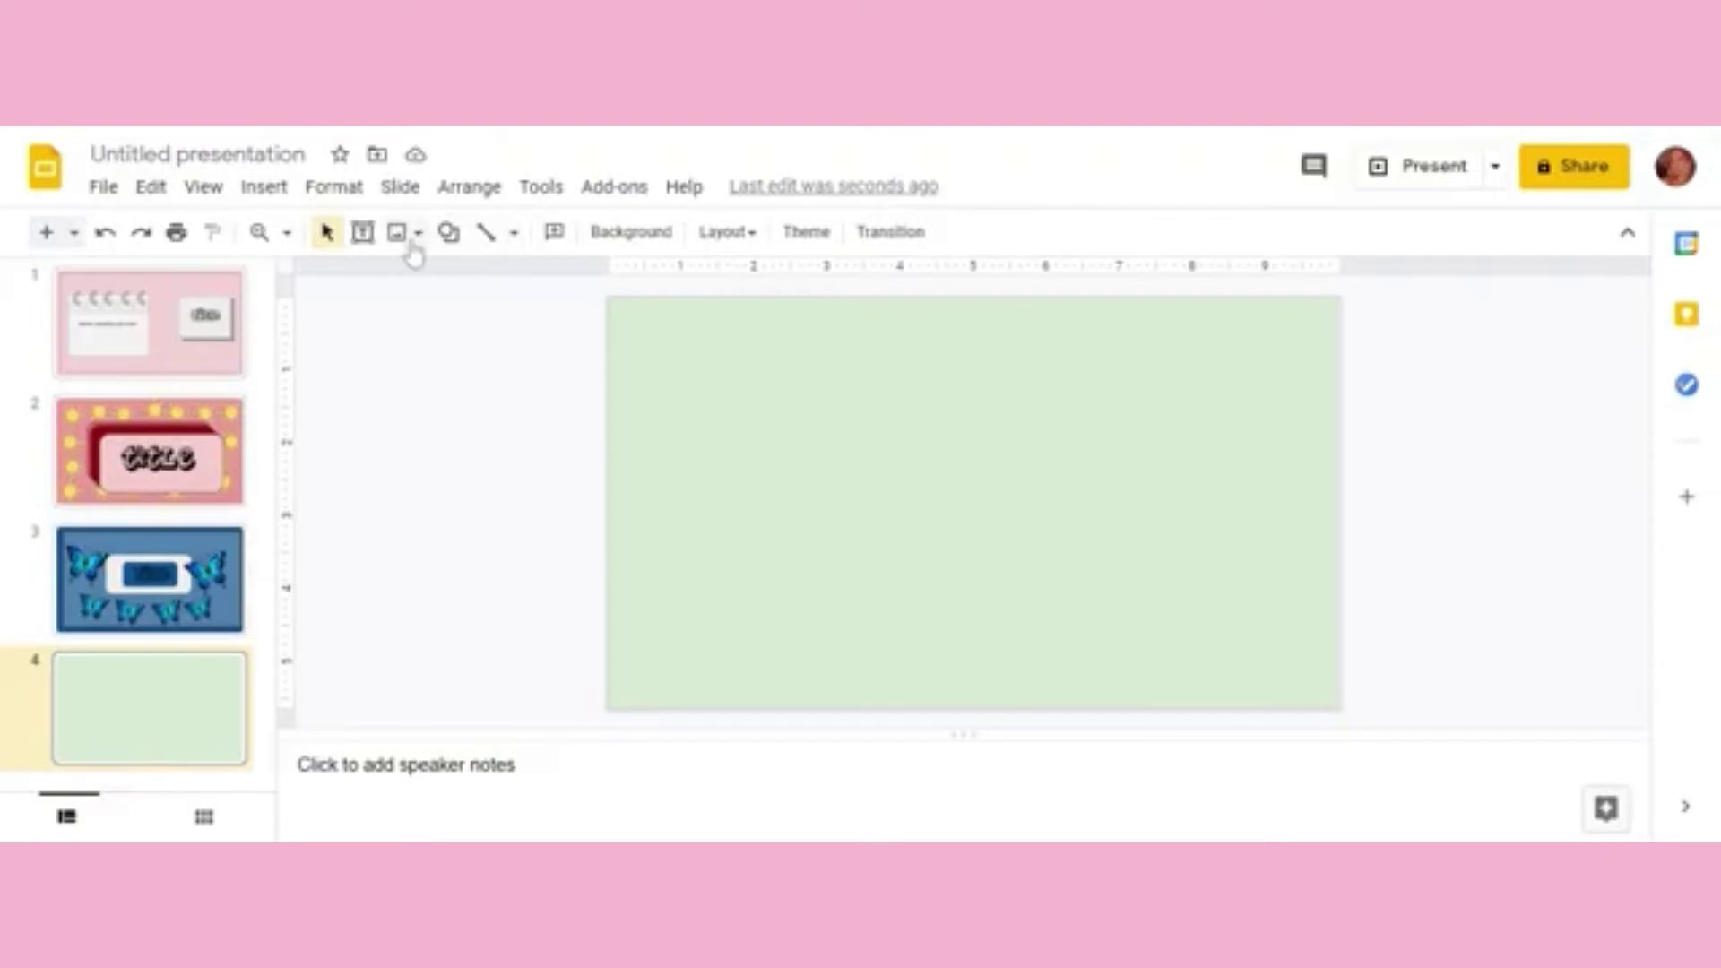
pyautogui.click(448, 233)
pyautogui.moveTo(511, 276)
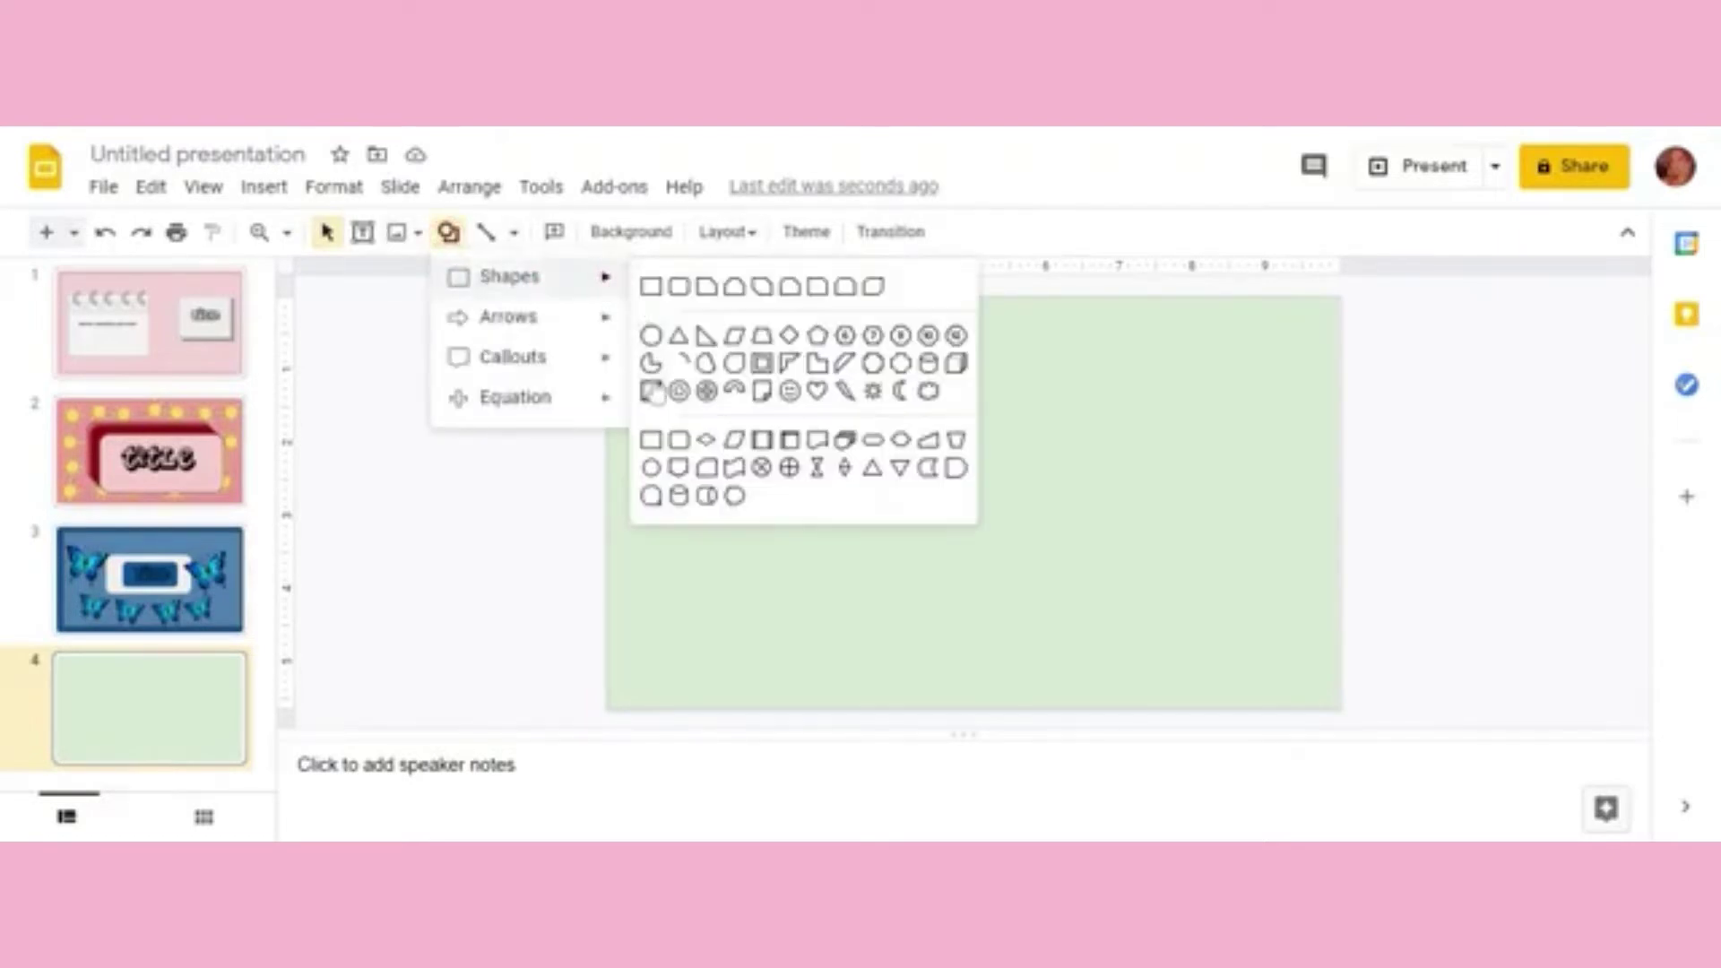
# Step: Draw a small rectangle at the lower-left, tilt it about 30°, and set it on the corner
pyautogui.click(652, 286)
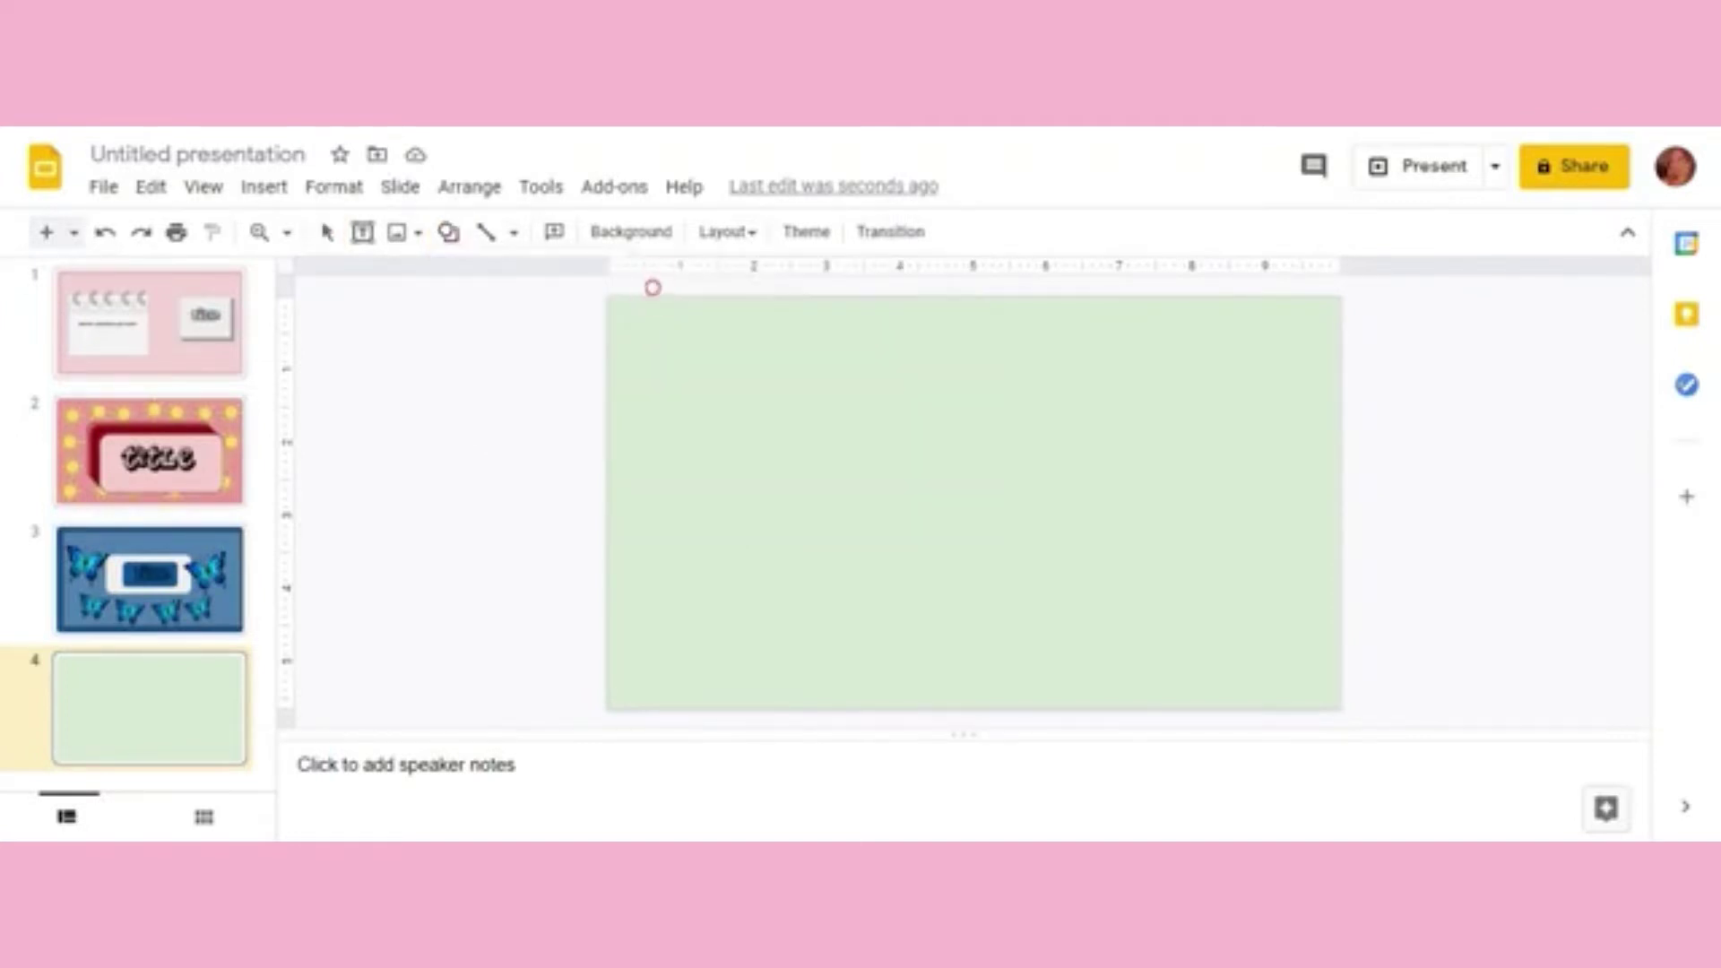
pyautogui.moveTo(639, 571); pyautogui.dragTo(833, 615)
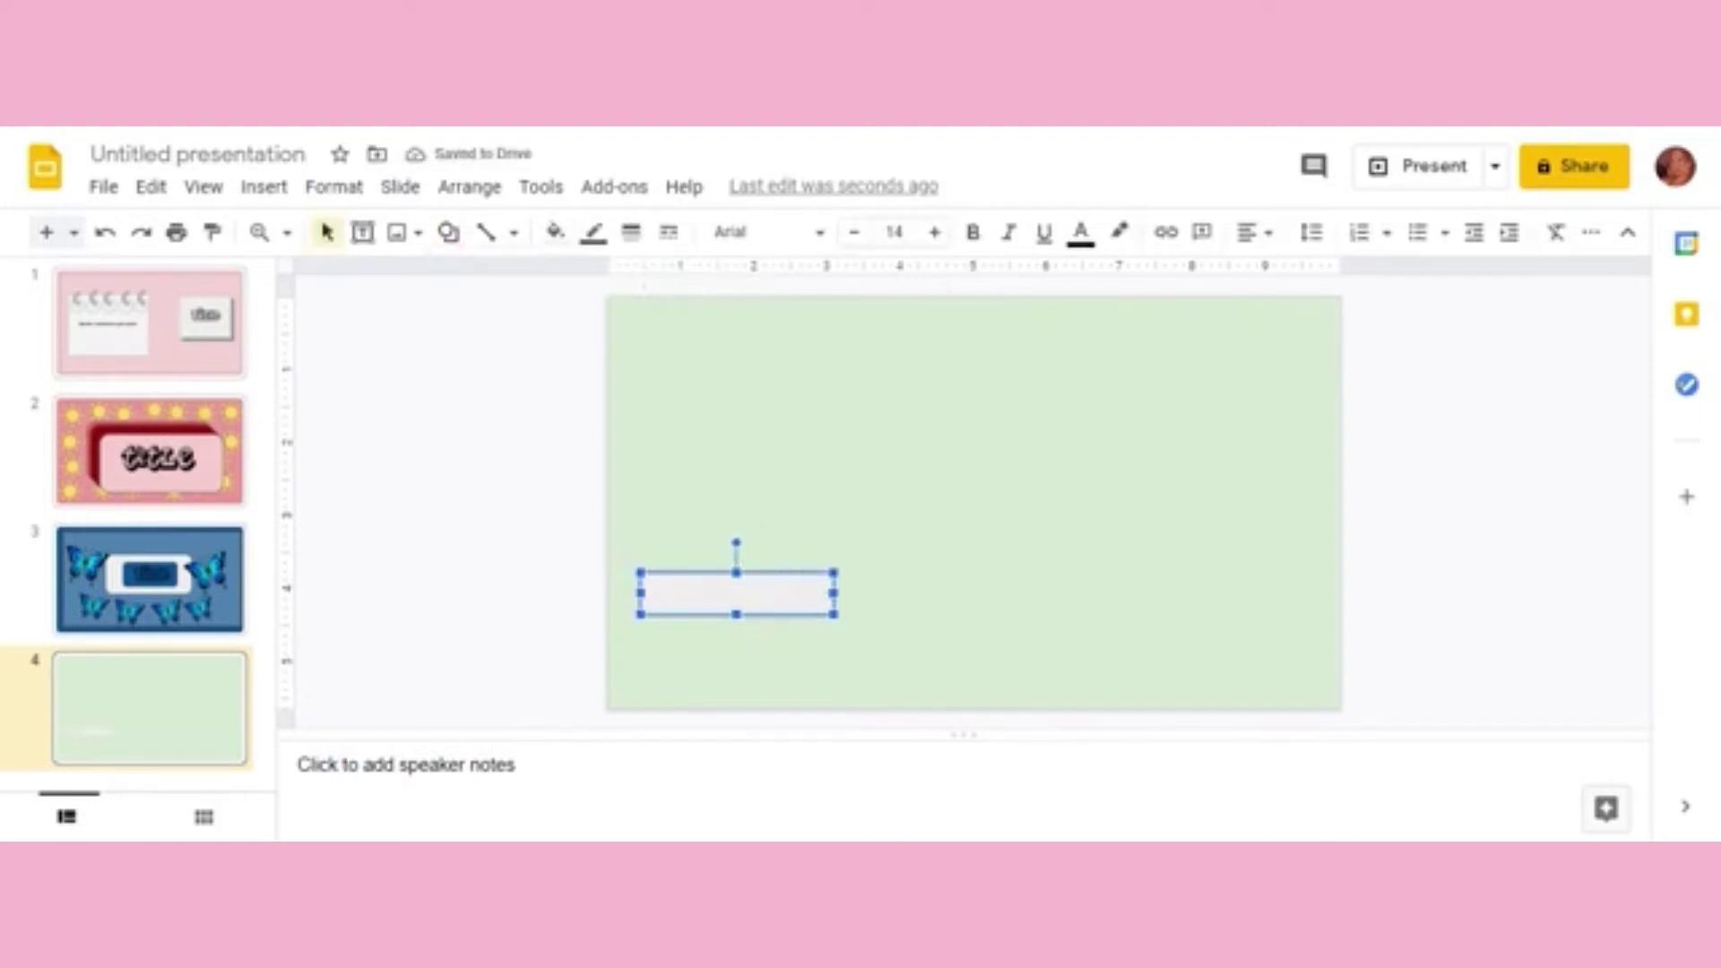
pyautogui.moveTo(736, 541)
pyautogui.mouseDown()
pyautogui.moveTo(760, 545)
pyautogui.moveTo(667, 655)
pyautogui.moveTo(709, 618)
pyautogui.mouseUp()
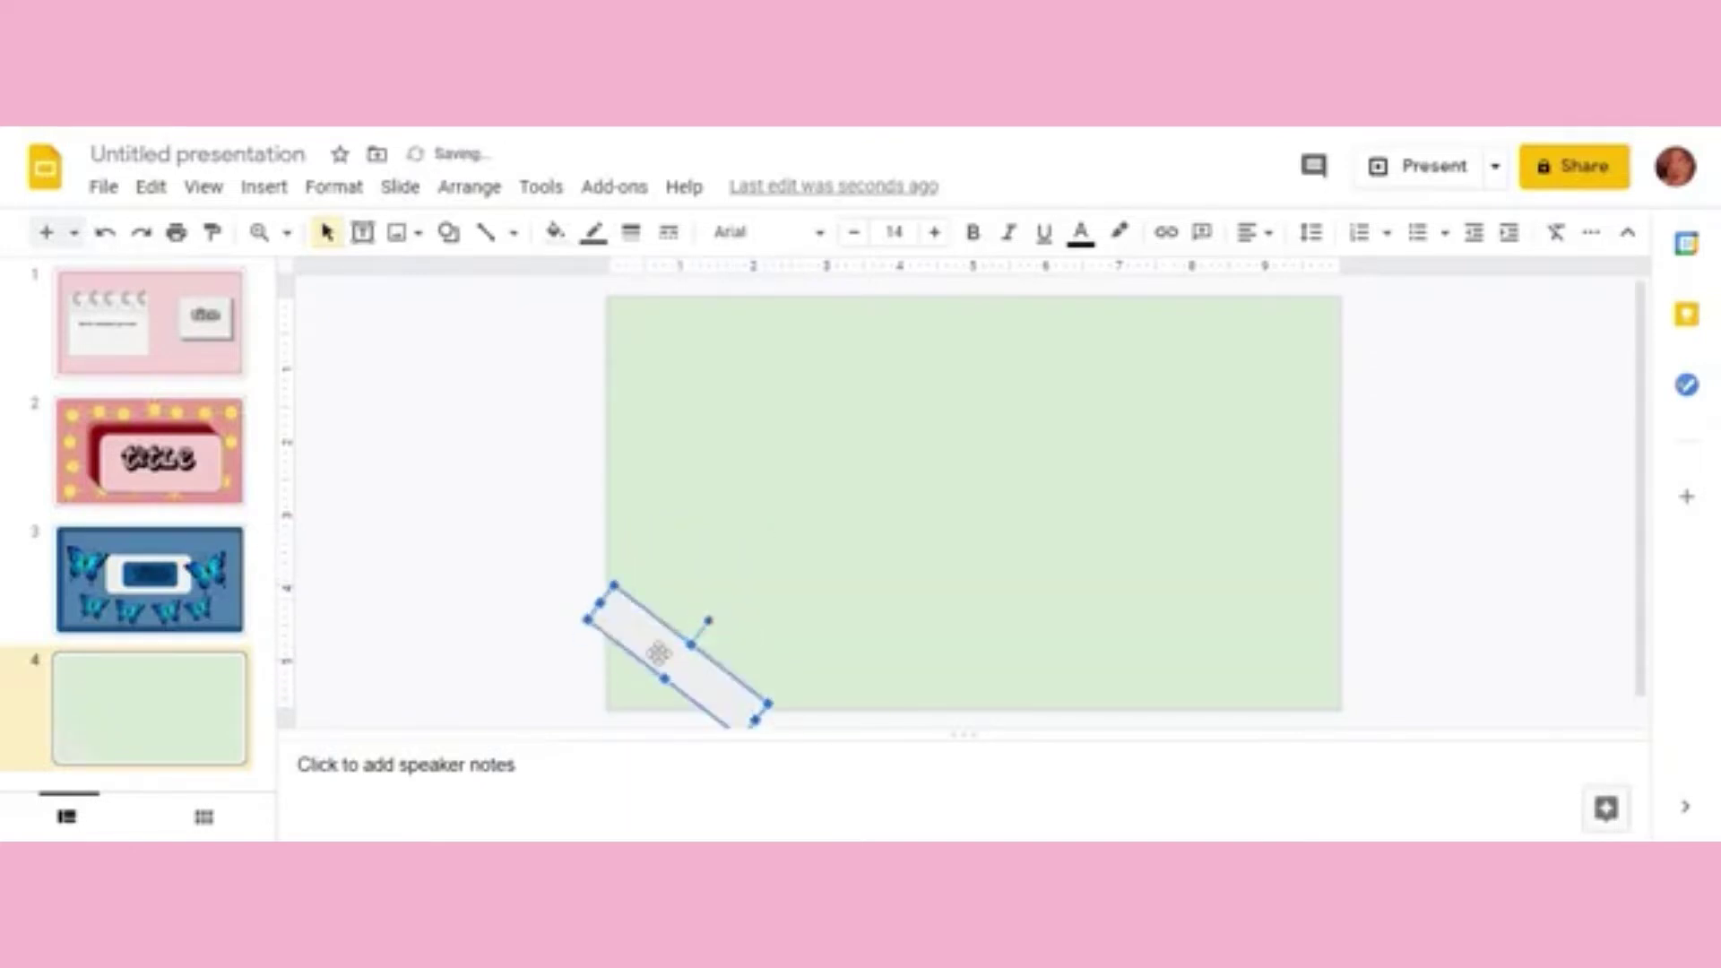
pyautogui.moveTo(671, 646); pyautogui.dragTo(659, 647)
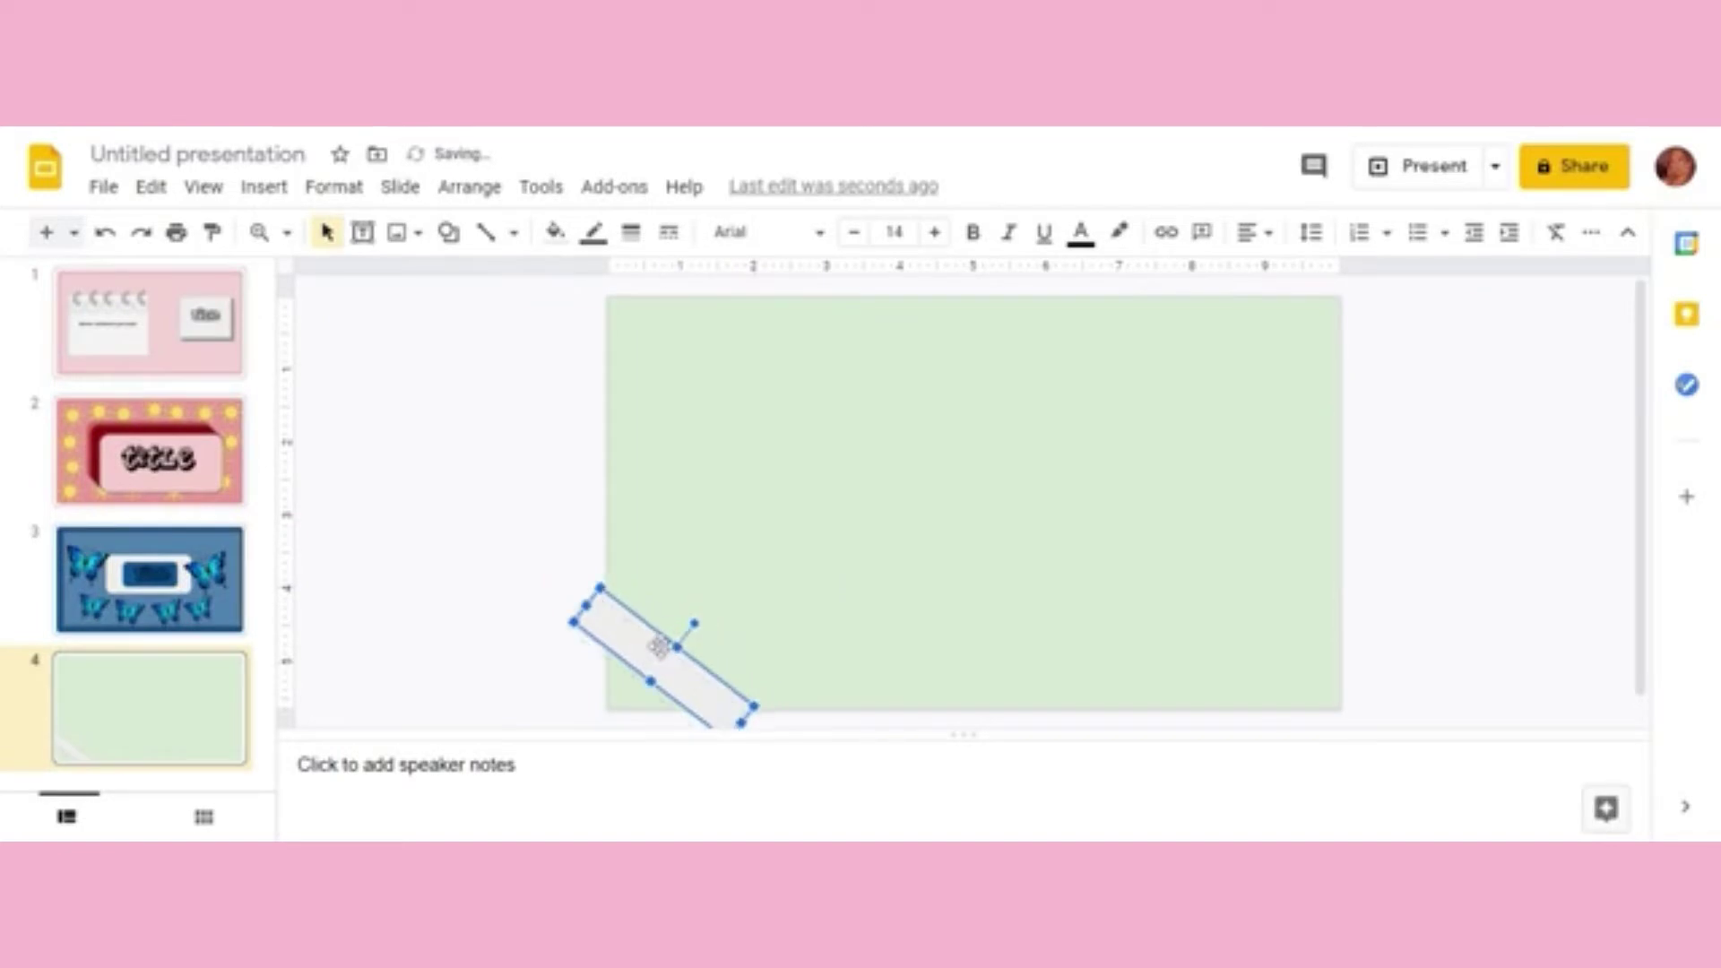
# Step: Copy the tilted tape strip and paste three copies onto the slide
pyautogui.rightClick(659, 645)
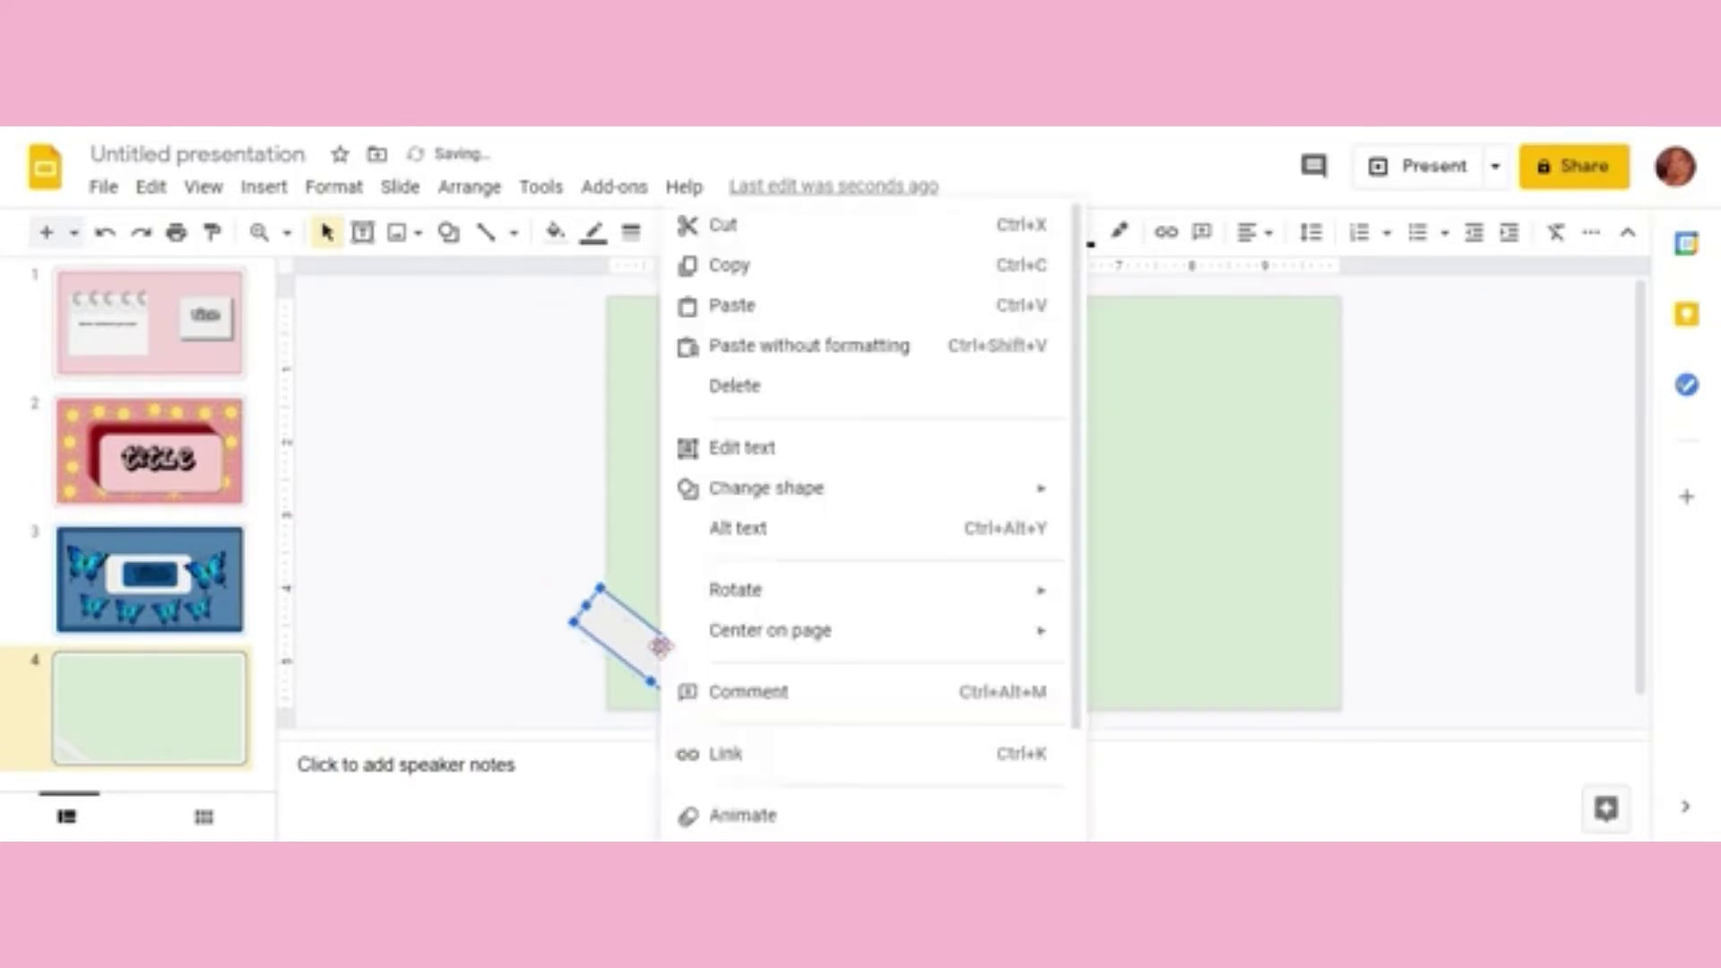
pyautogui.click(787, 269)
pyautogui.click(777, 487)
pyautogui.hotkey('ctrl', 'v')
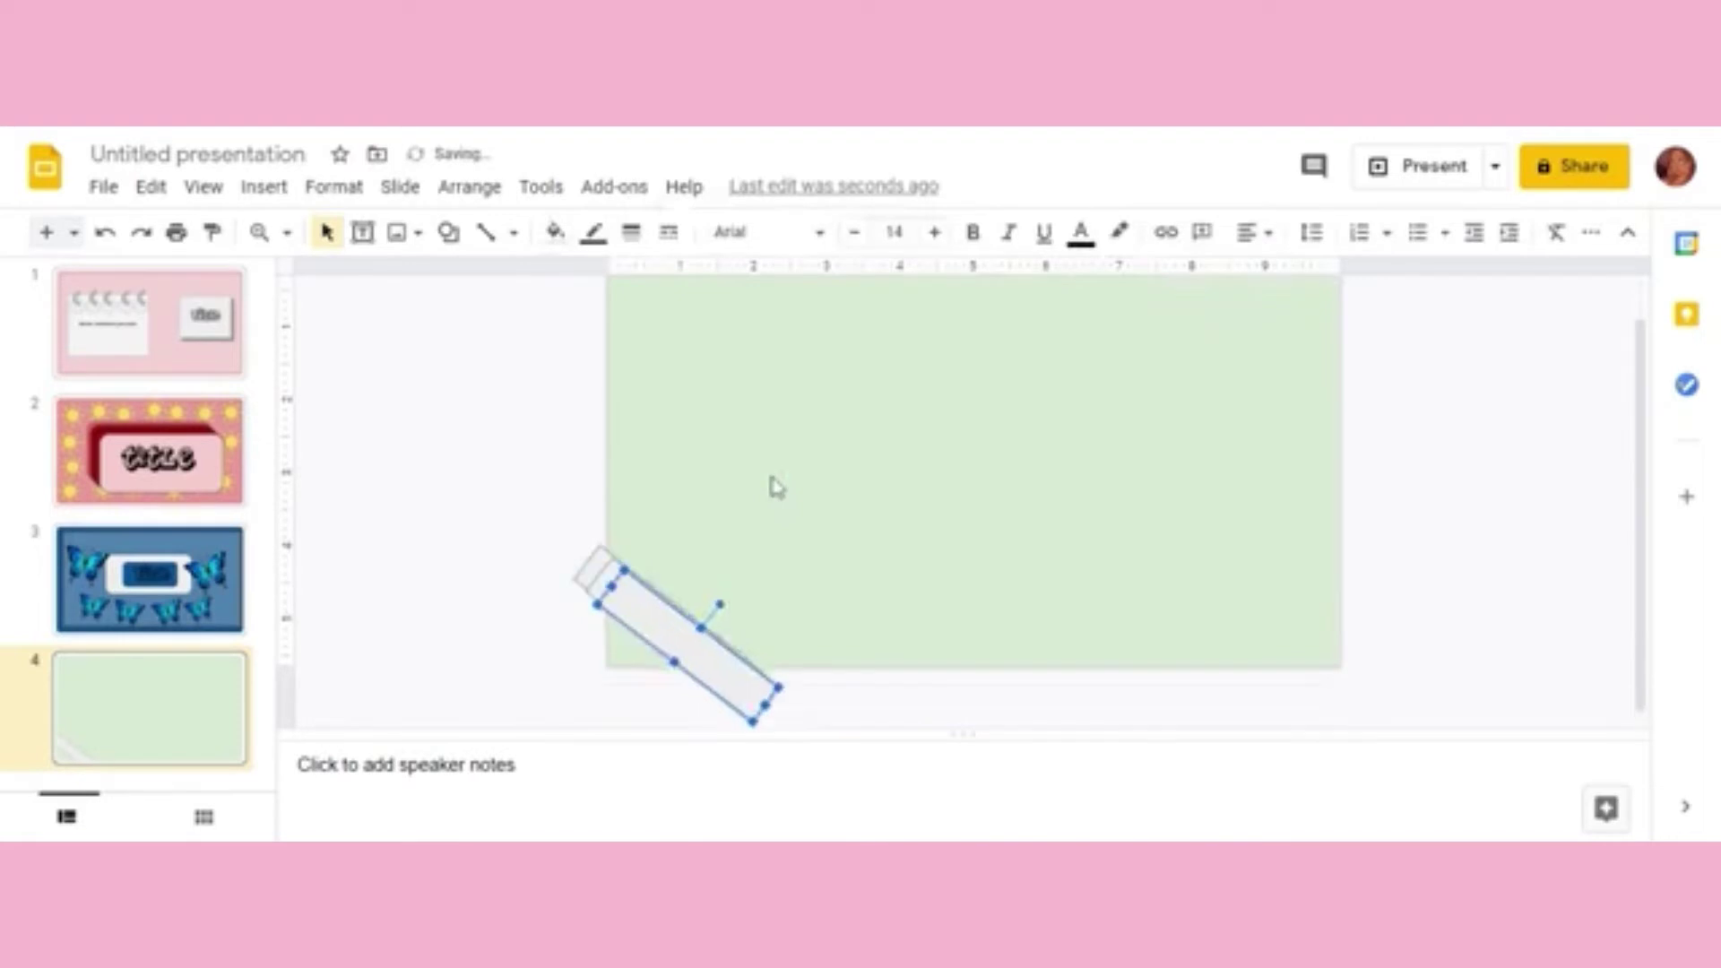
pyautogui.moveTo(691, 622); pyautogui.dragTo(890, 485)
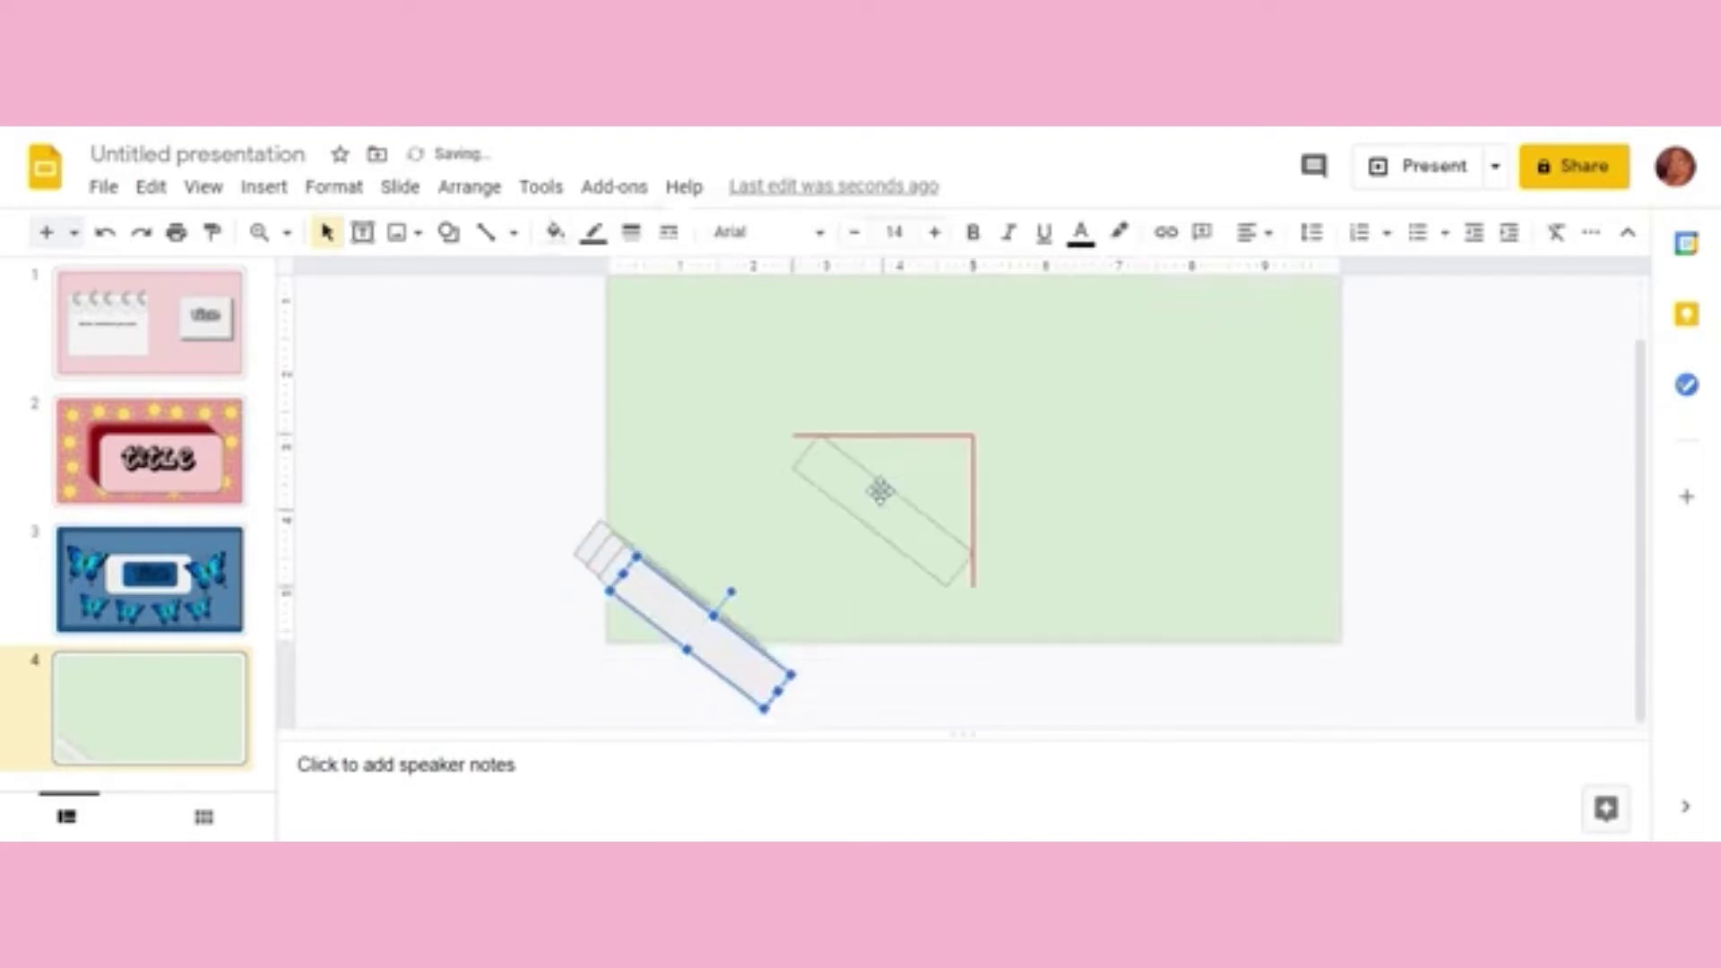
pyautogui.hotkey('ctrl', 'v')
pyautogui.moveTo(707, 609); pyautogui.dragTo(738, 452)
pyautogui.hotkey('ctrl', 'v')
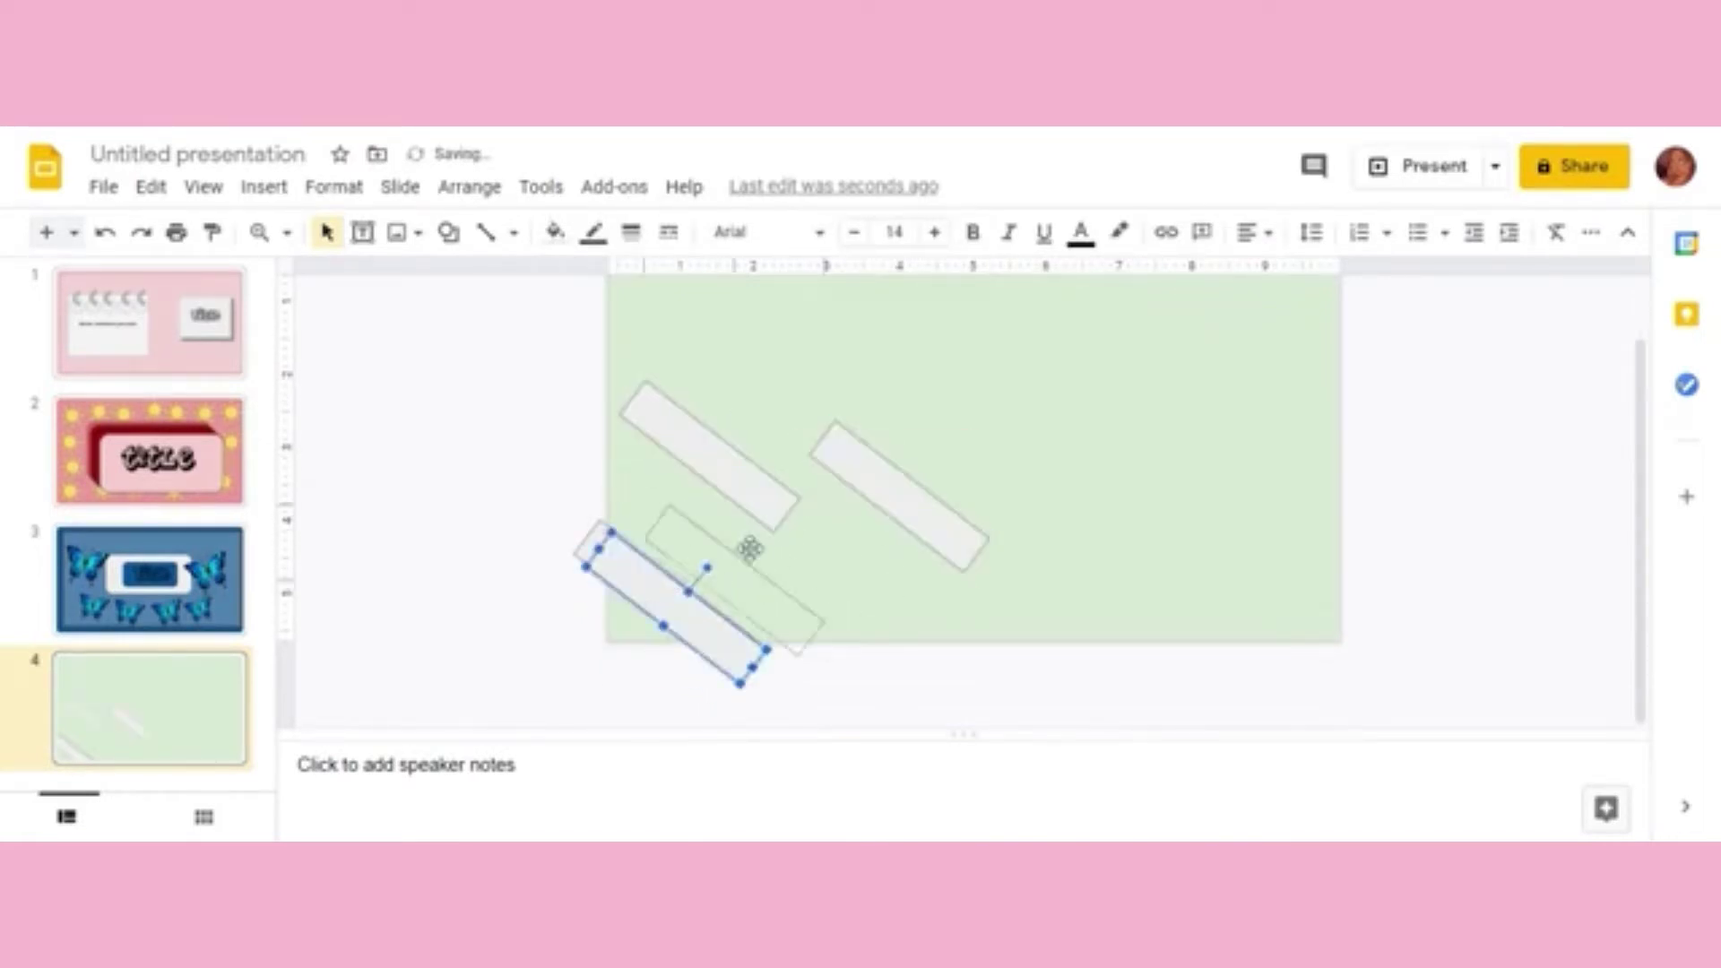
pyautogui.moveTo(676, 582); pyautogui.dragTo(959, 495)
# Step: Move and angle the copies across the top-right, bottom-right and top-left corners
pyautogui.moveTo(944, 570); pyautogui.dragTo(1282, 318)
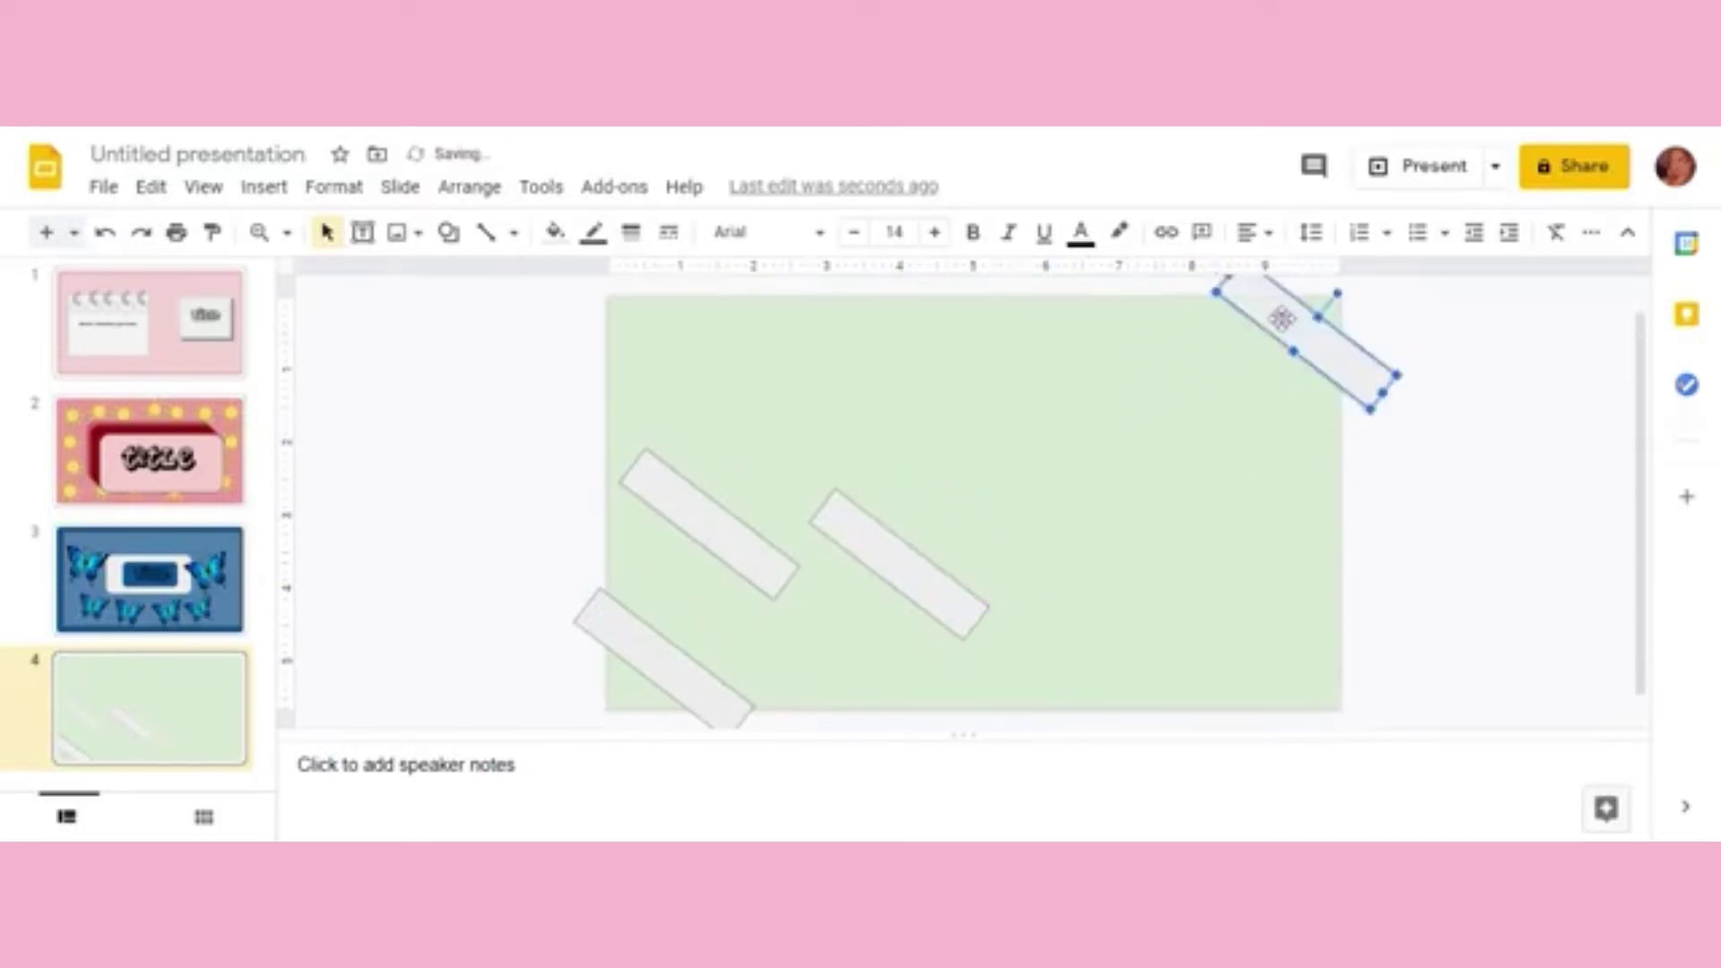
pyautogui.click(911, 566)
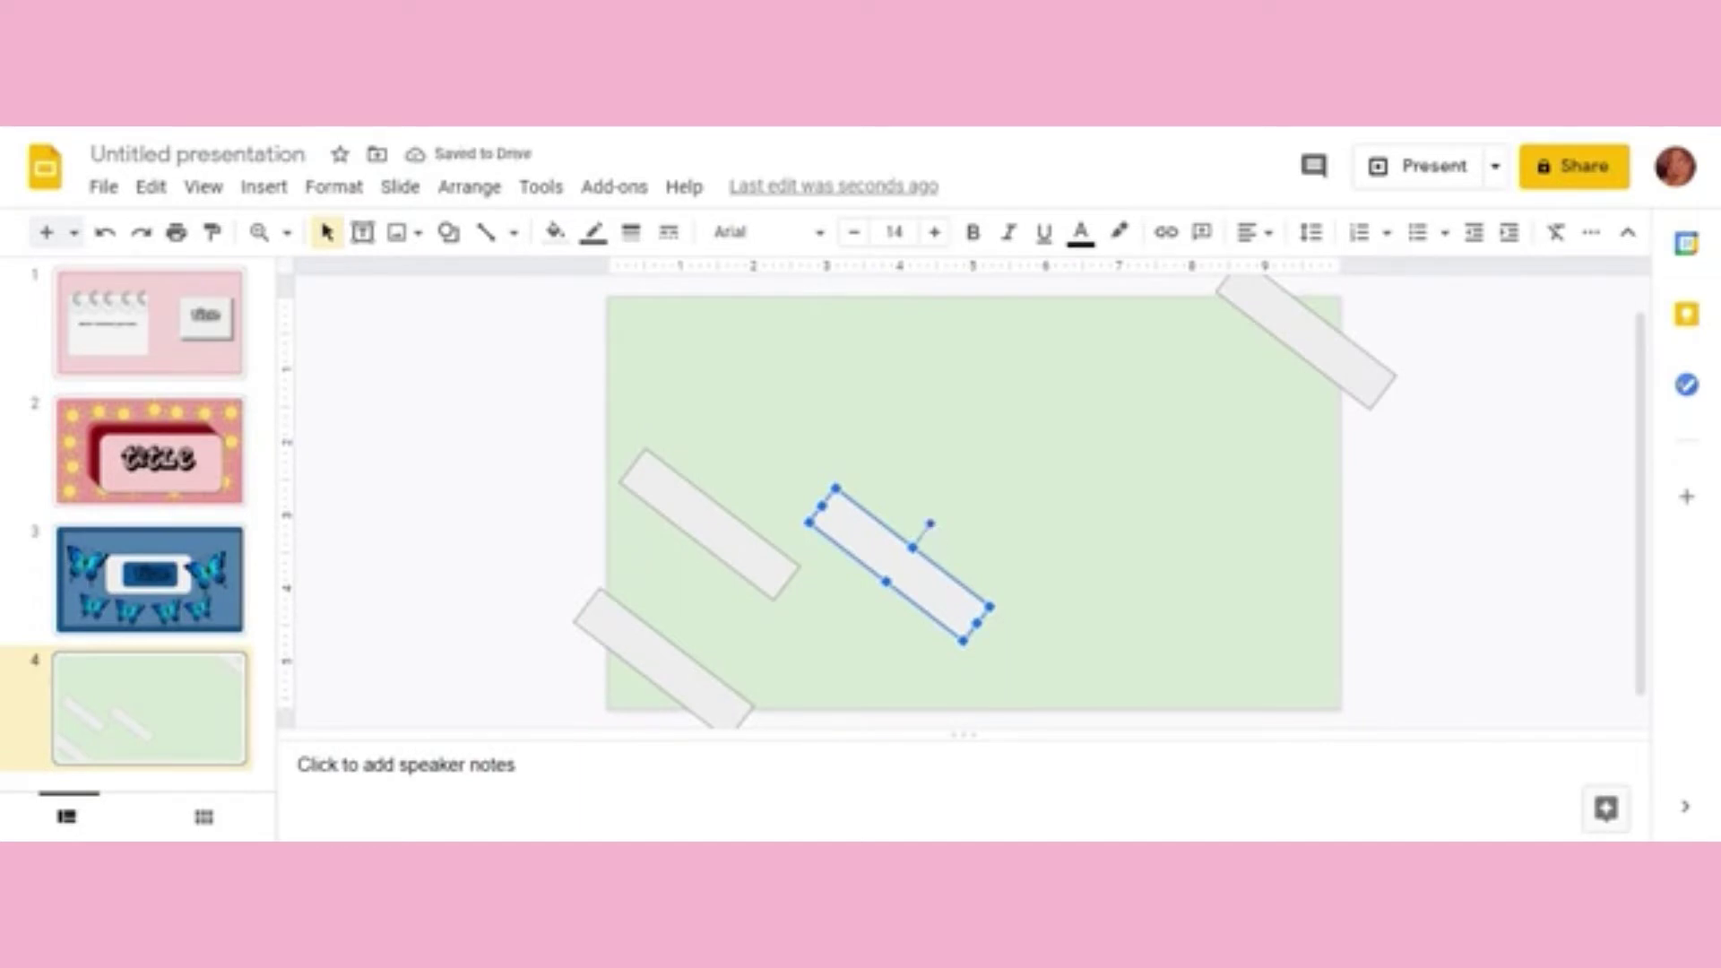
pyautogui.moveTo(931, 524)
pyautogui.mouseDown()
pyautogui.moveTo(877, 515)
pyautogui.moveTo(1316, 677)
pyautogui.mouseUp()
pyautogui.click(704, 500)
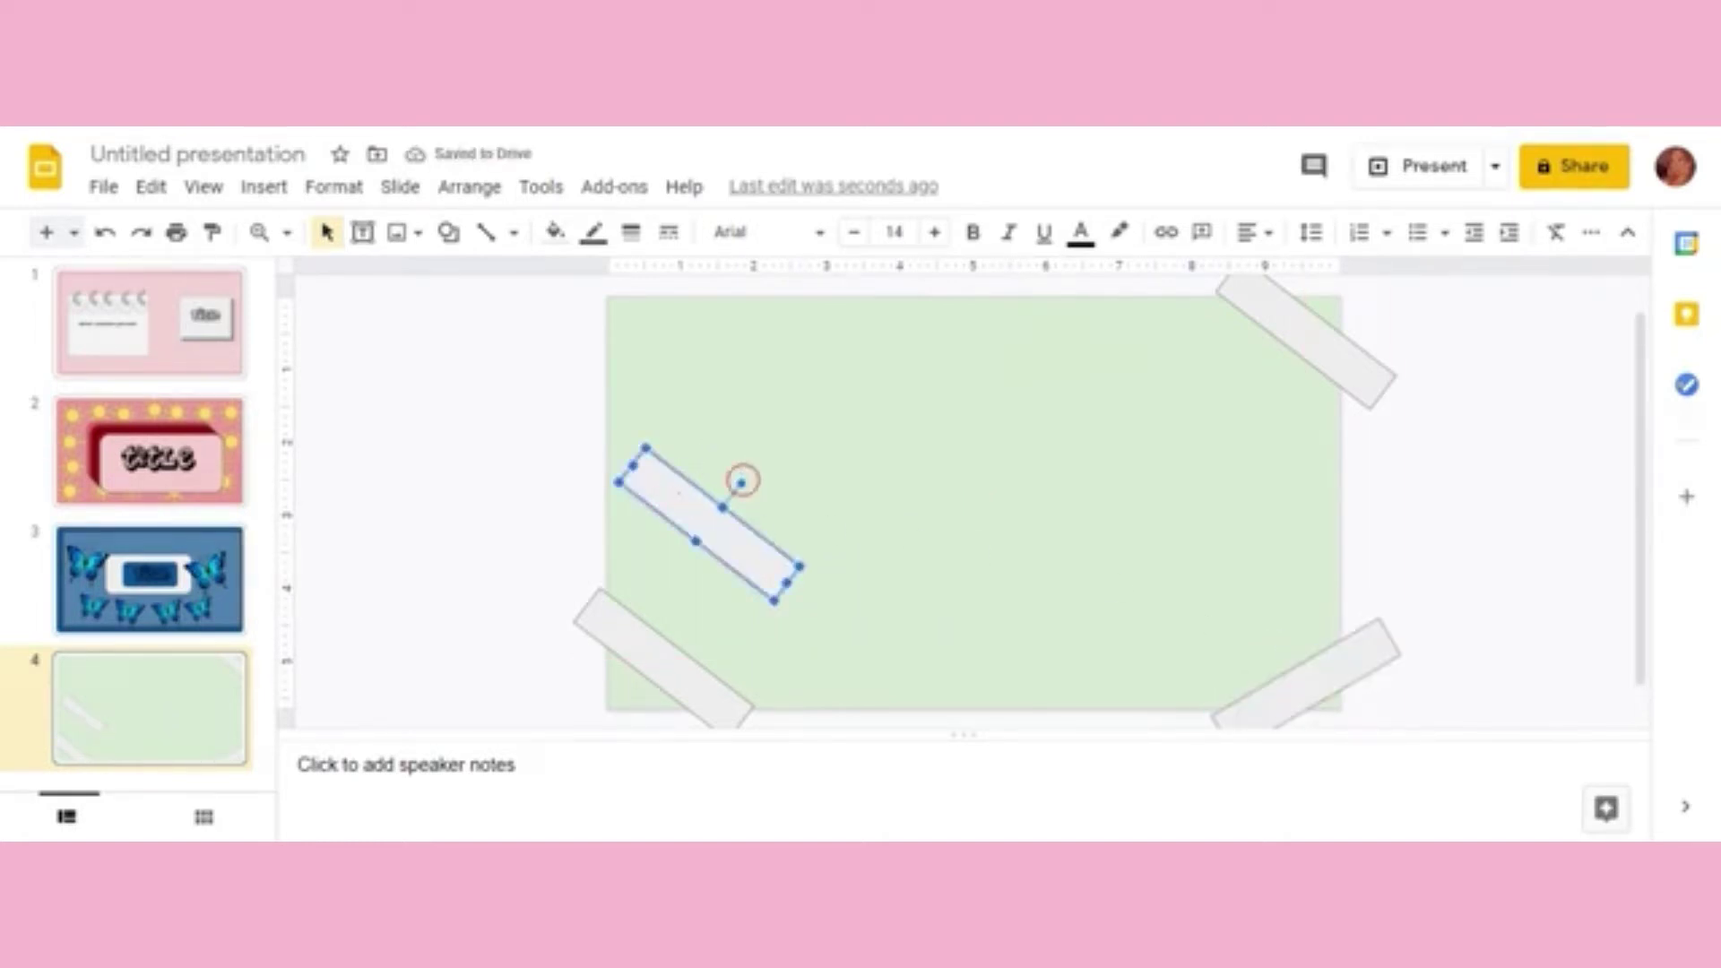
pyautogui.moveTo(743, 485)
pyautogui.mouseDown()
pyautogui.moveTo(787, 587)
pyautogui.moveTo(723, 545)
pyautogui.moveTo(646, 333)
pyautogui.moveTo(685, 379)
pyautogui.mouseUp()
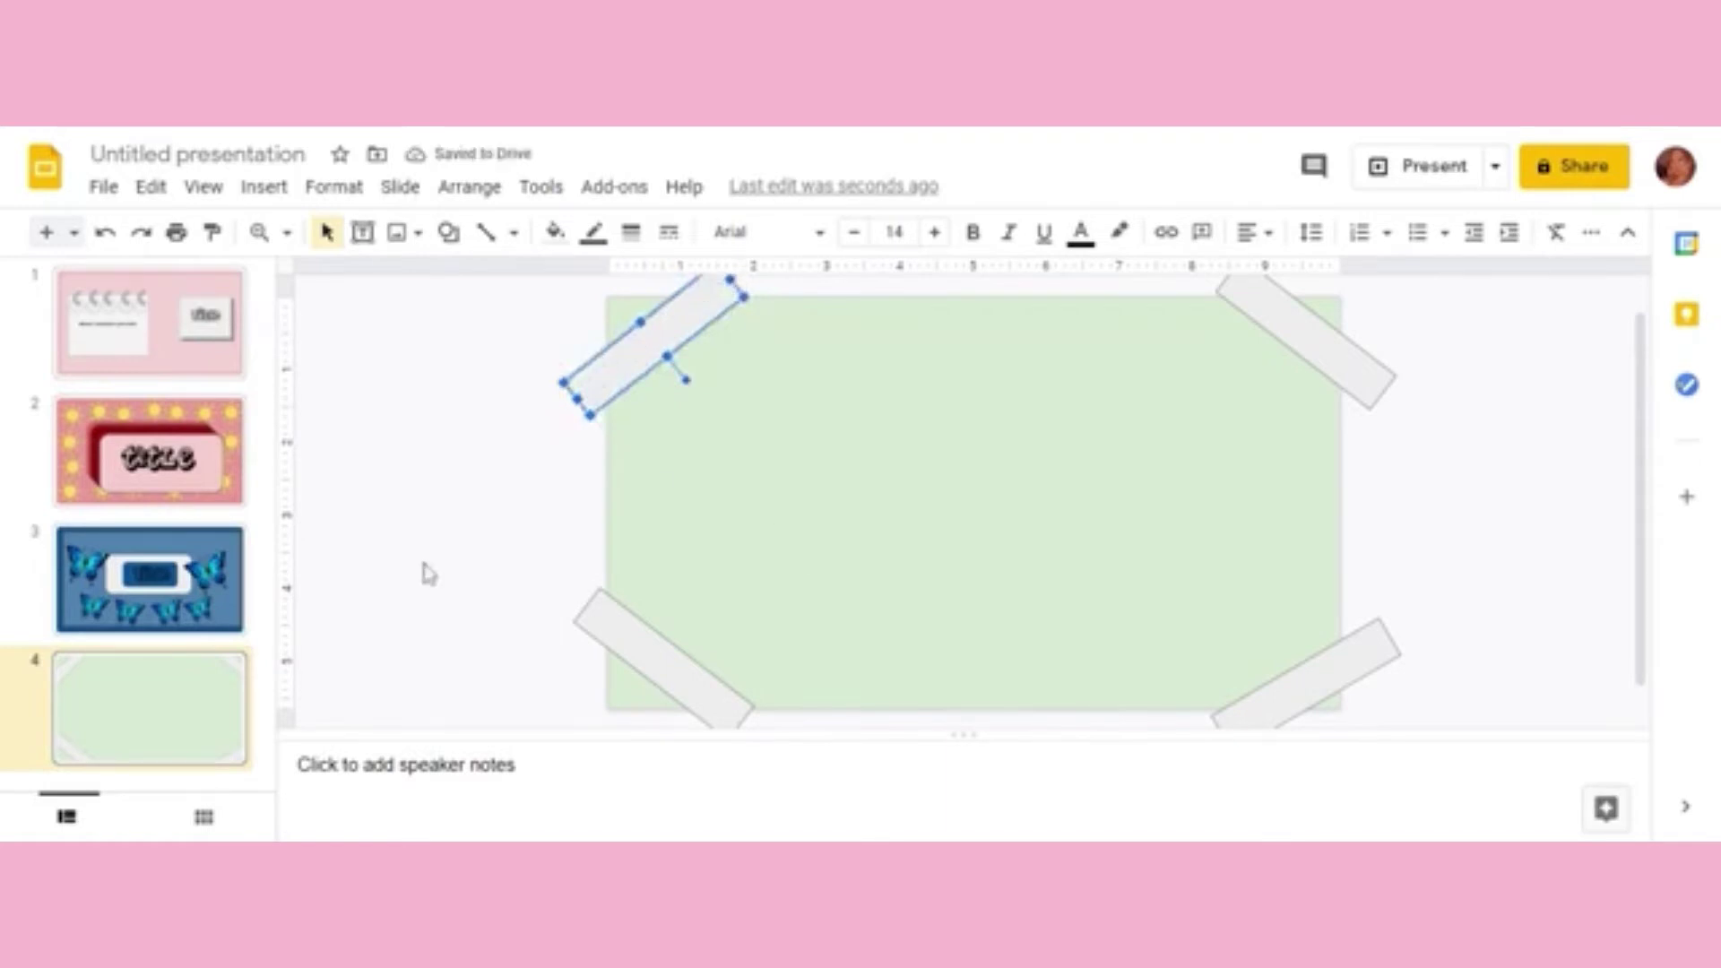
# Step: Draw a text box on the slide with a 4px border
pyautogui.click(456, 503)
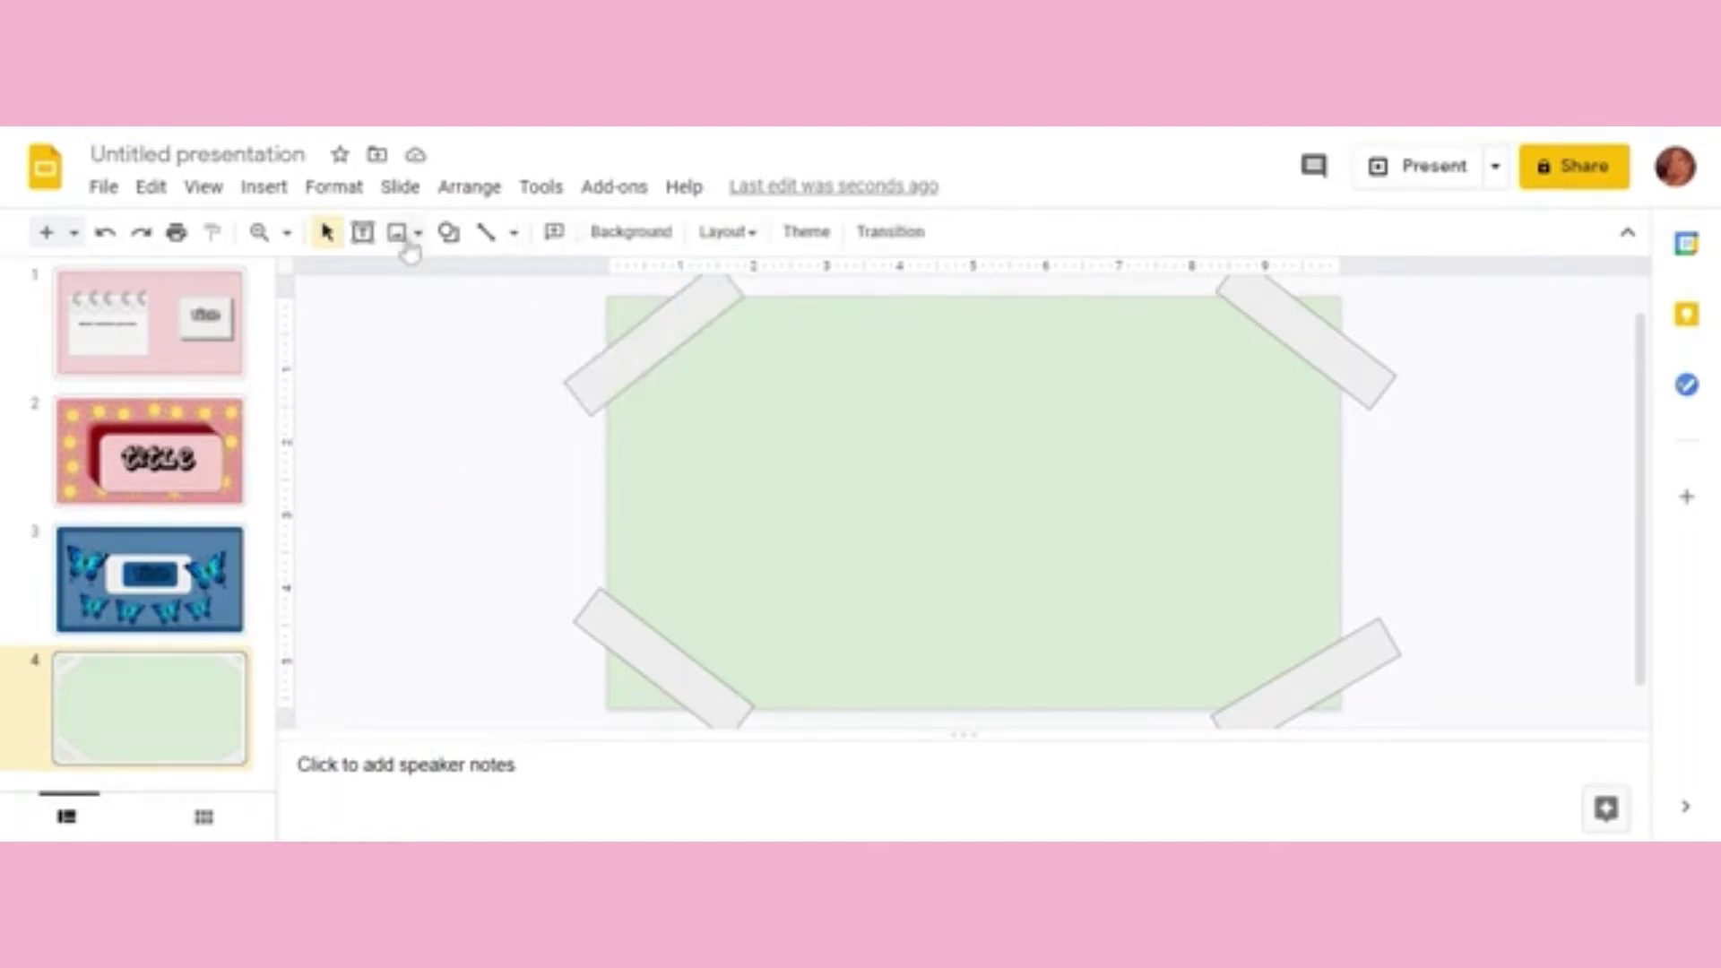
pyautogui.click(362, 232)
pyautogui.moveTo(766, 384)
pyautogui.mouseDown()
pyautogui.moveTo(1009, 475)
pyautogui.moveTo(1062, 467)
pyautogui.mouseUp()
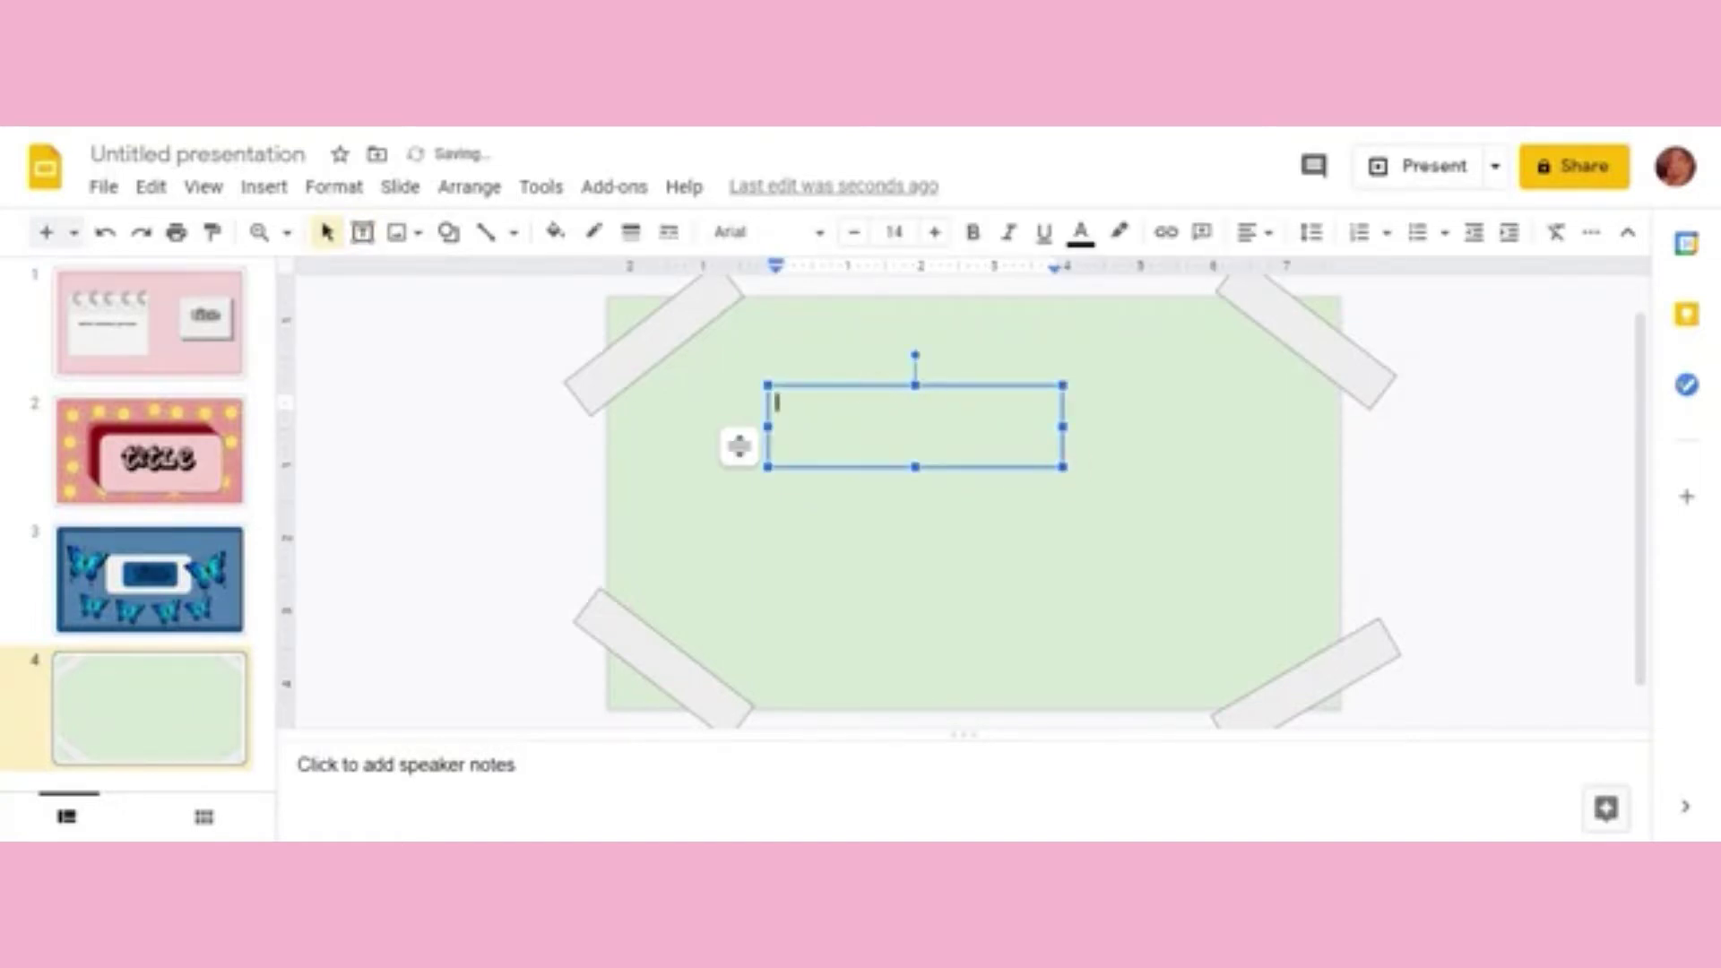
pyautogui.click(631, 232)
pyautogui.click(676, 399)
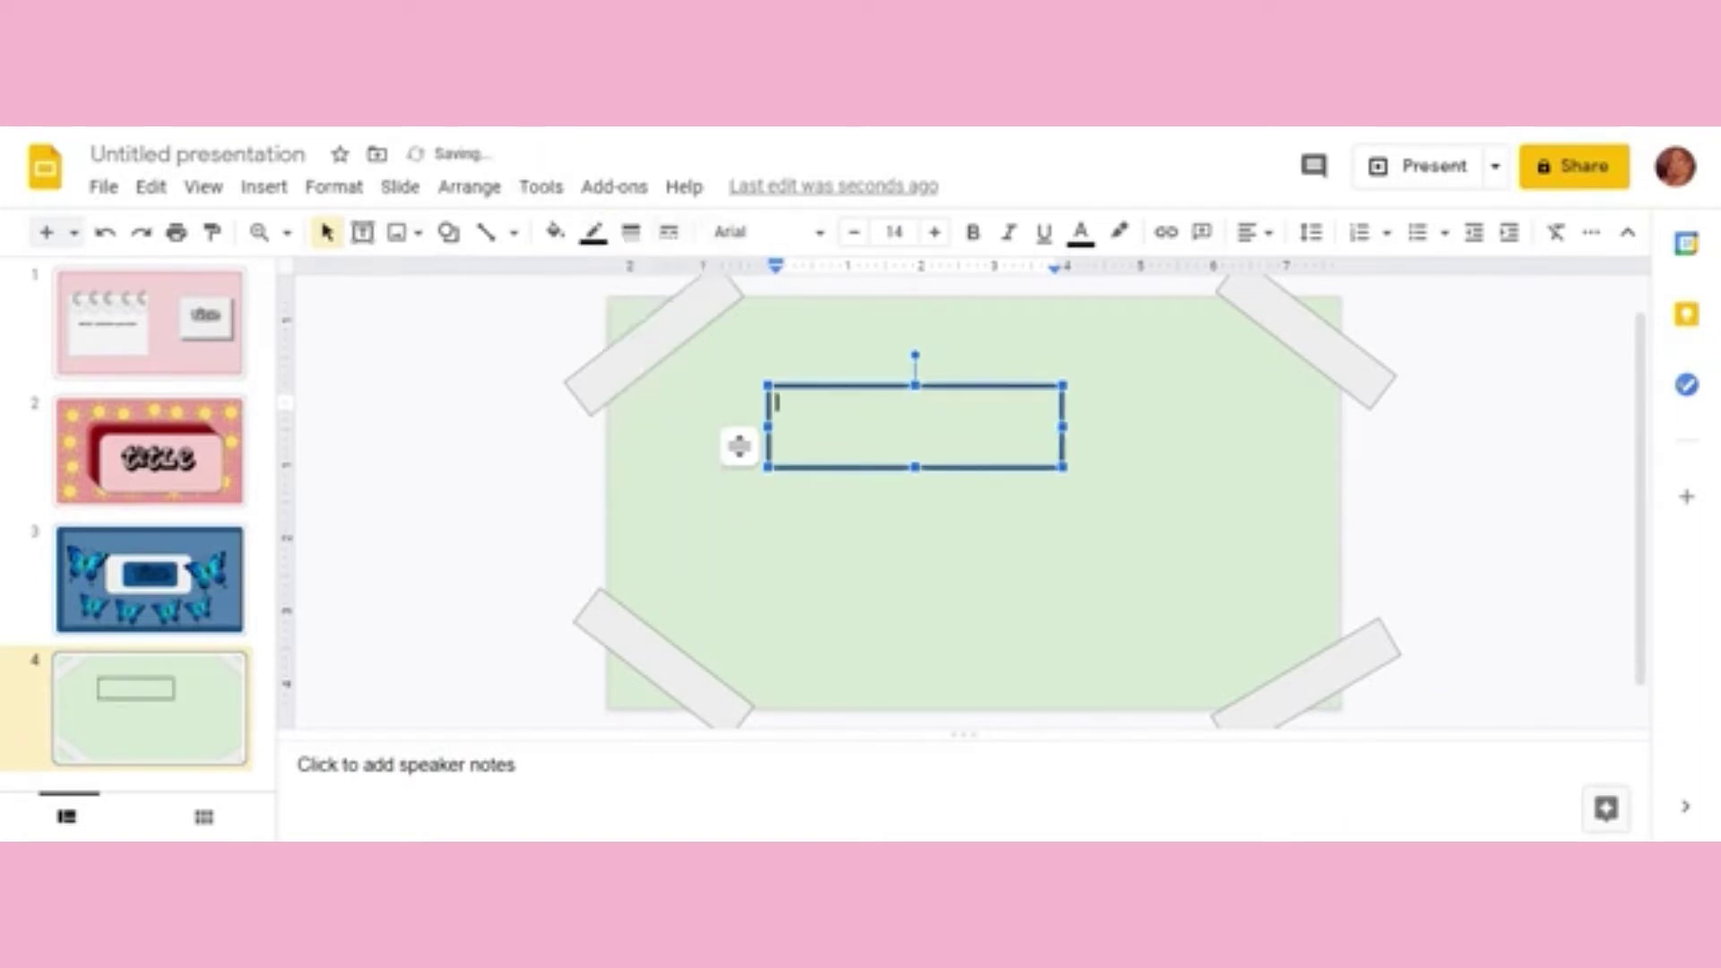
# Step: Type Name:, Class:, Period: on three lines and set the font to Lemon
pyautogui.write('name')
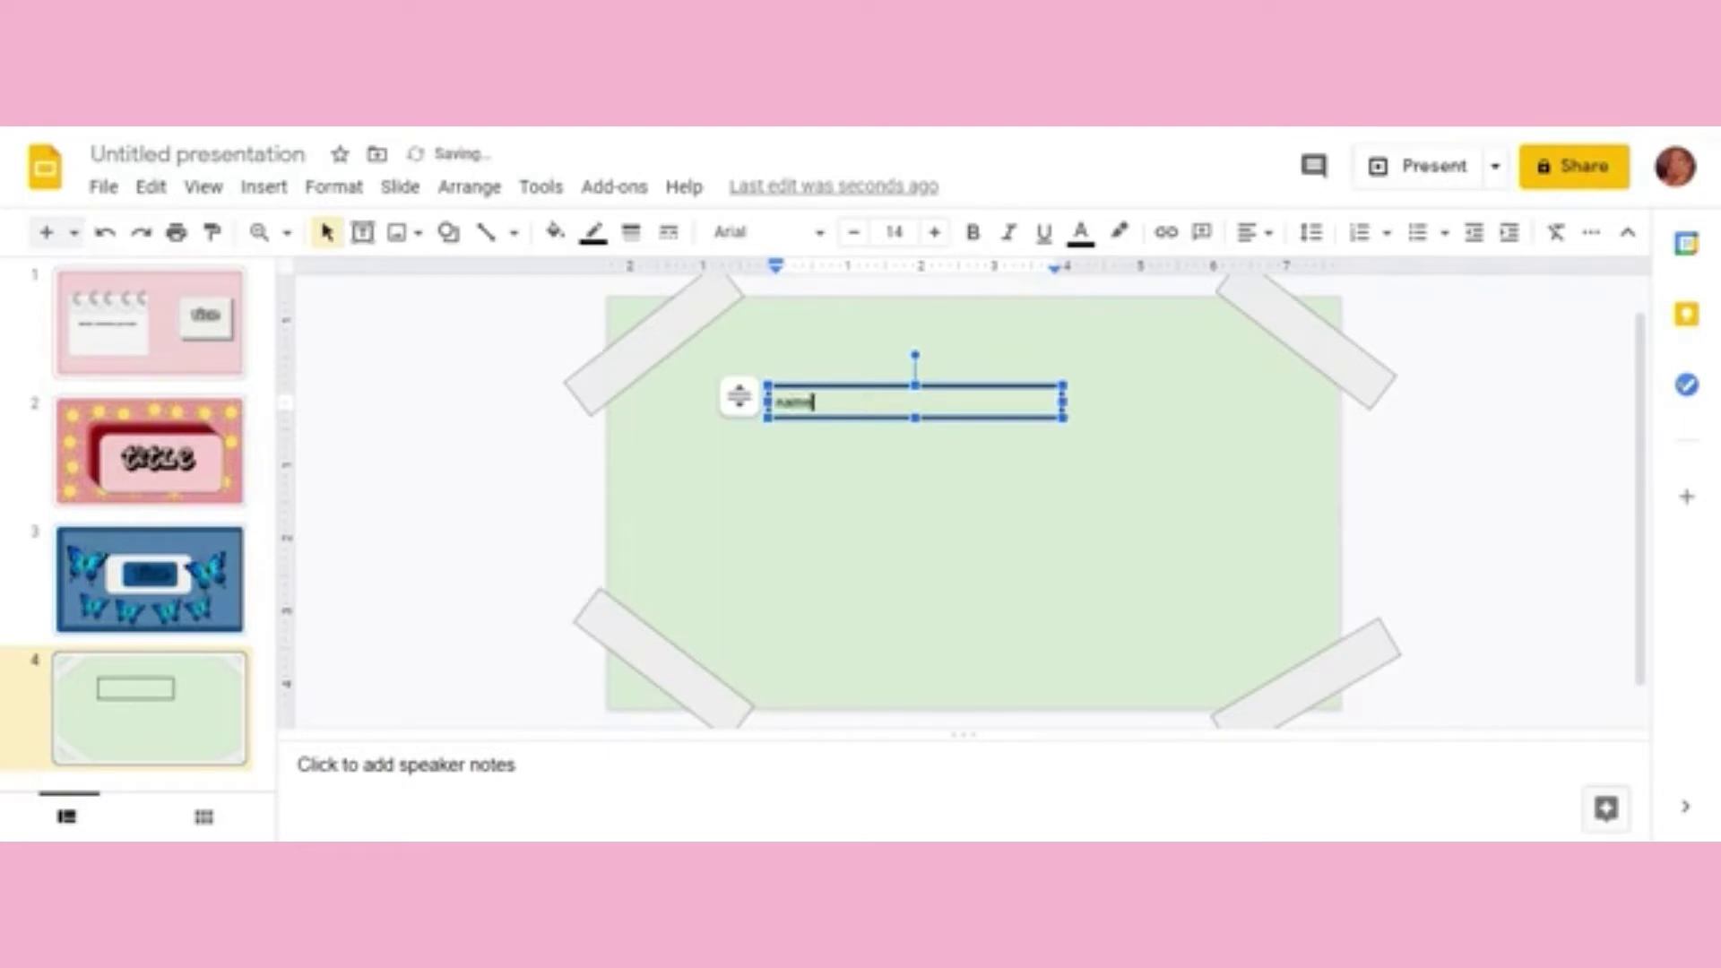
pyautogui.press('Return')
pyautogui.write('Class')
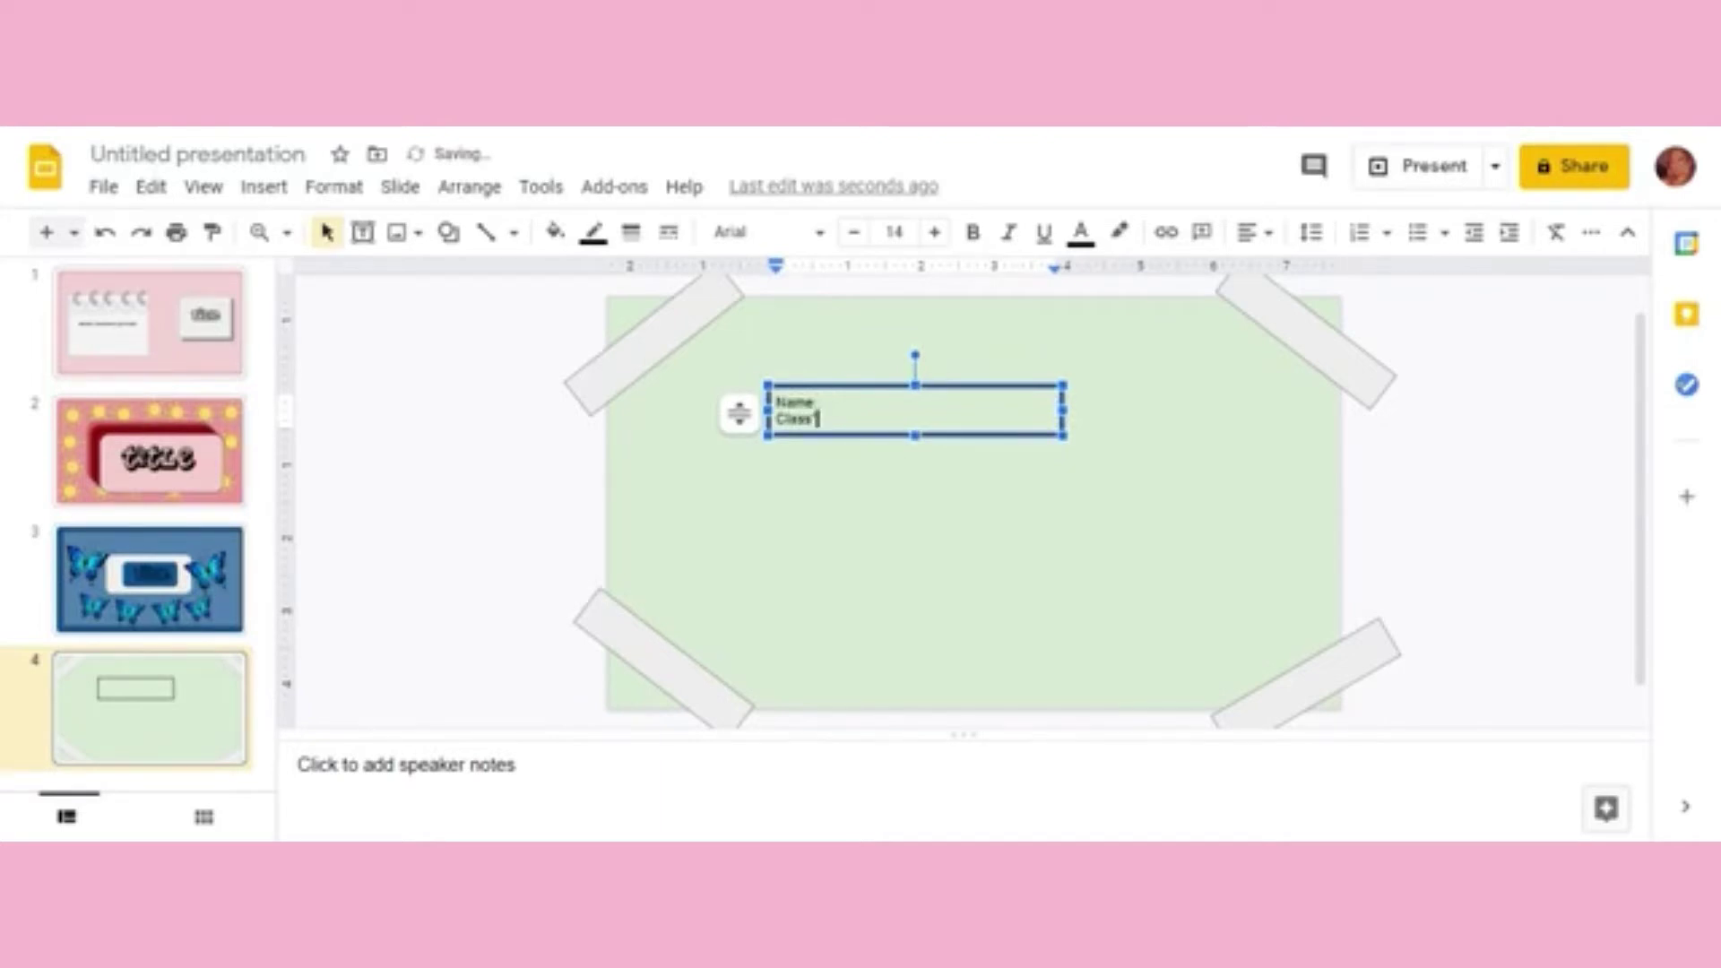
pyautogui.press('Return')
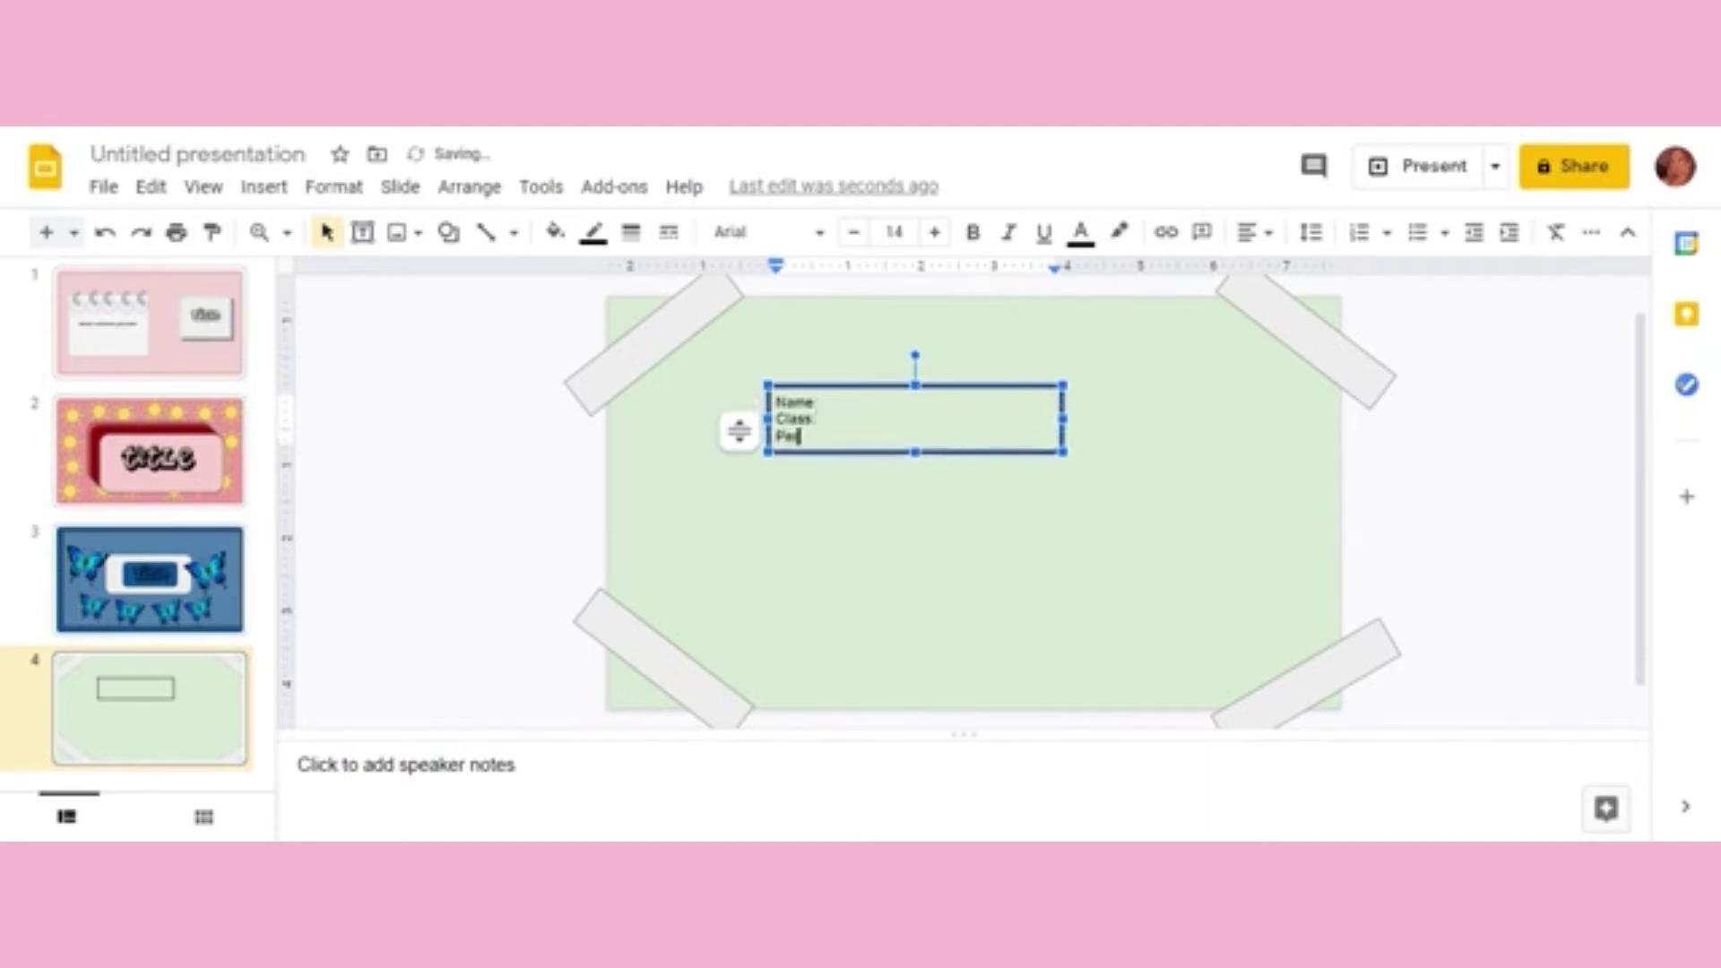
pyautogui.write('riod:')
pyautogui.click(762, 235)
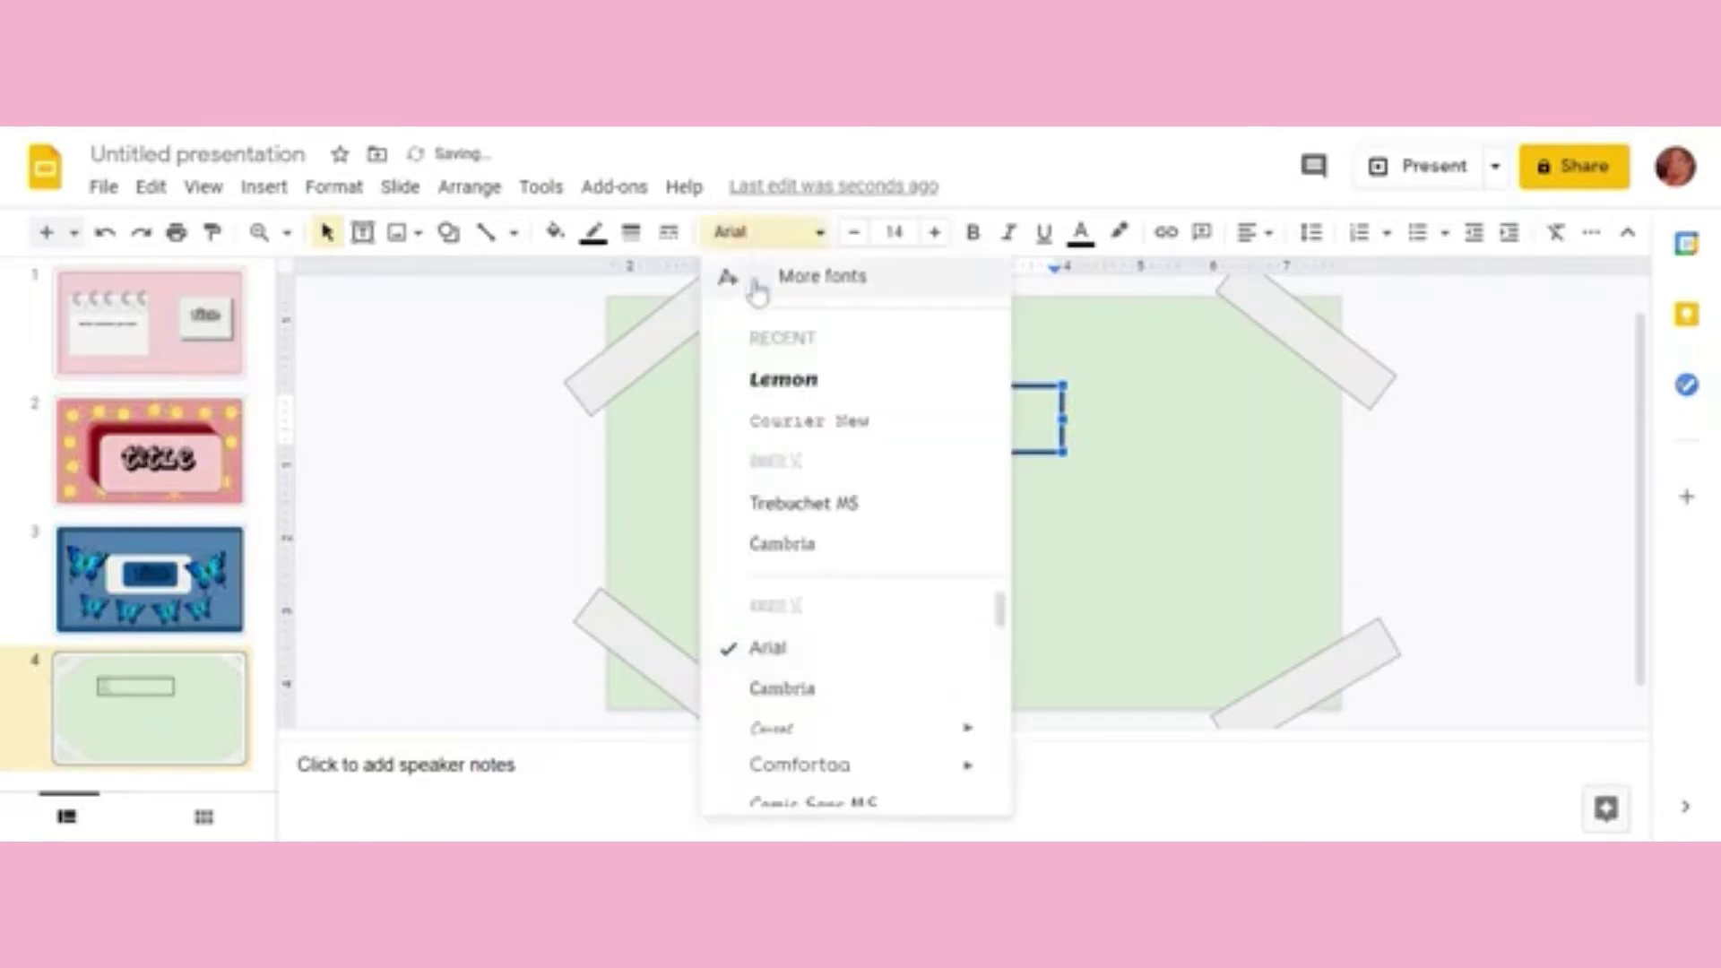
pyautogui.click(800, 380)
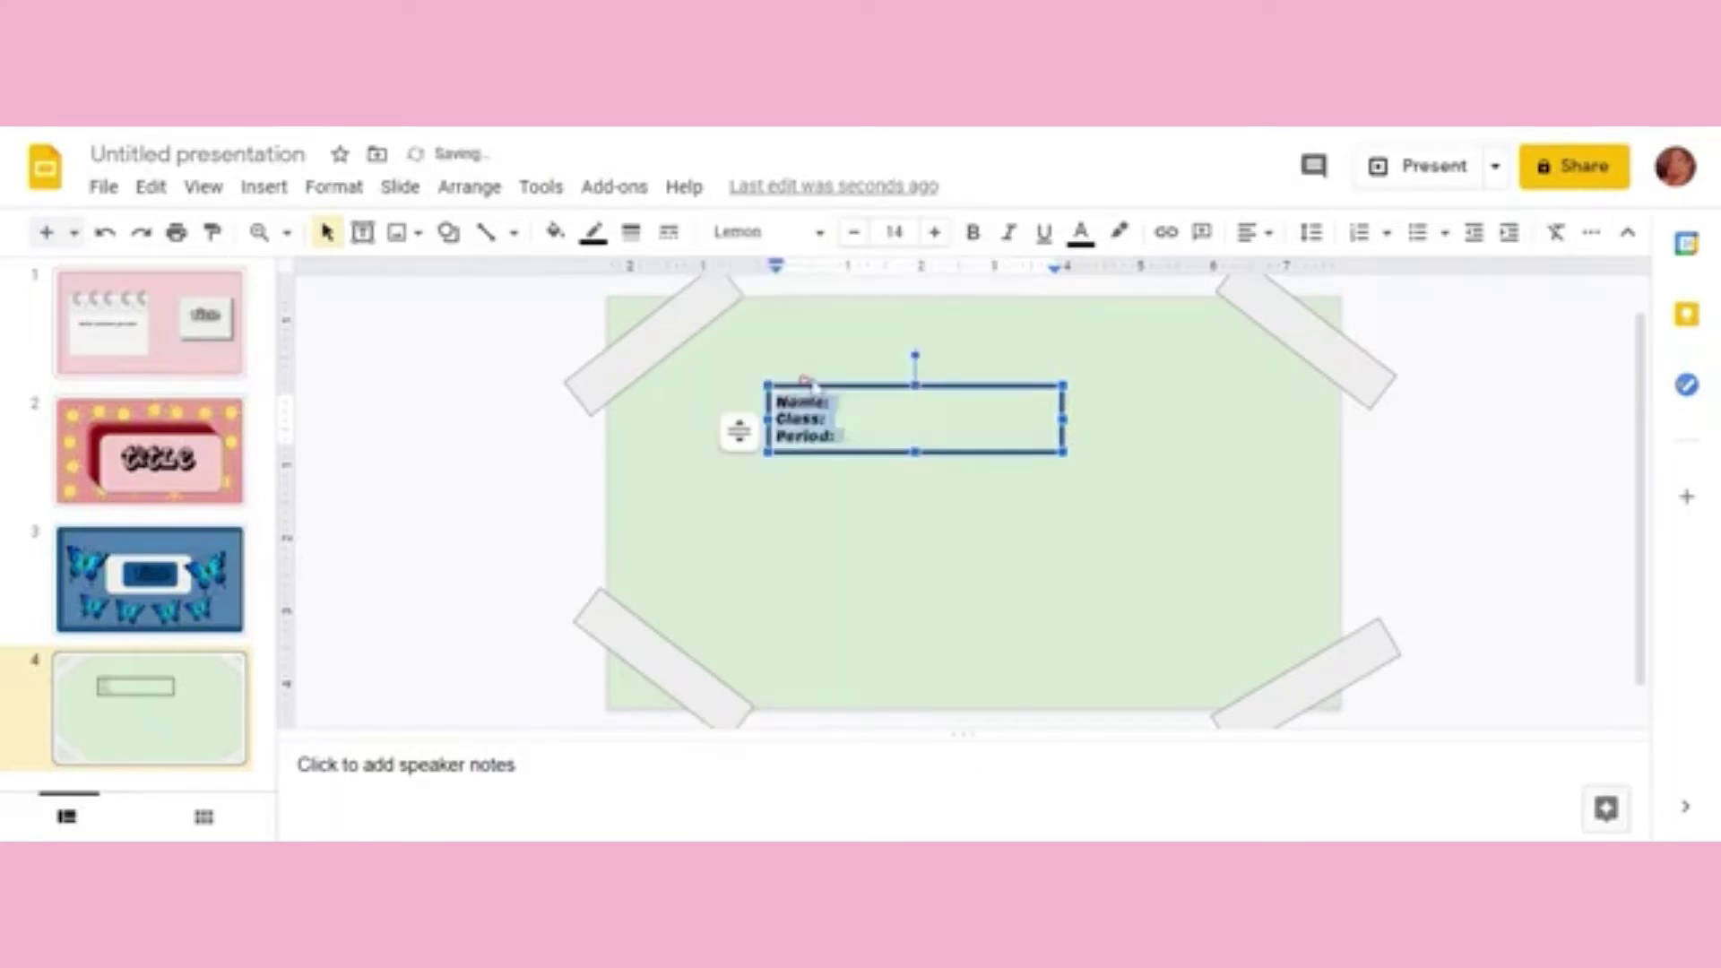
# Step: Shift the Name/Class/Period box left and down and make it narrower
pyautogui.moveTo(851, 384); pyautogui.dragTo(792, 408)
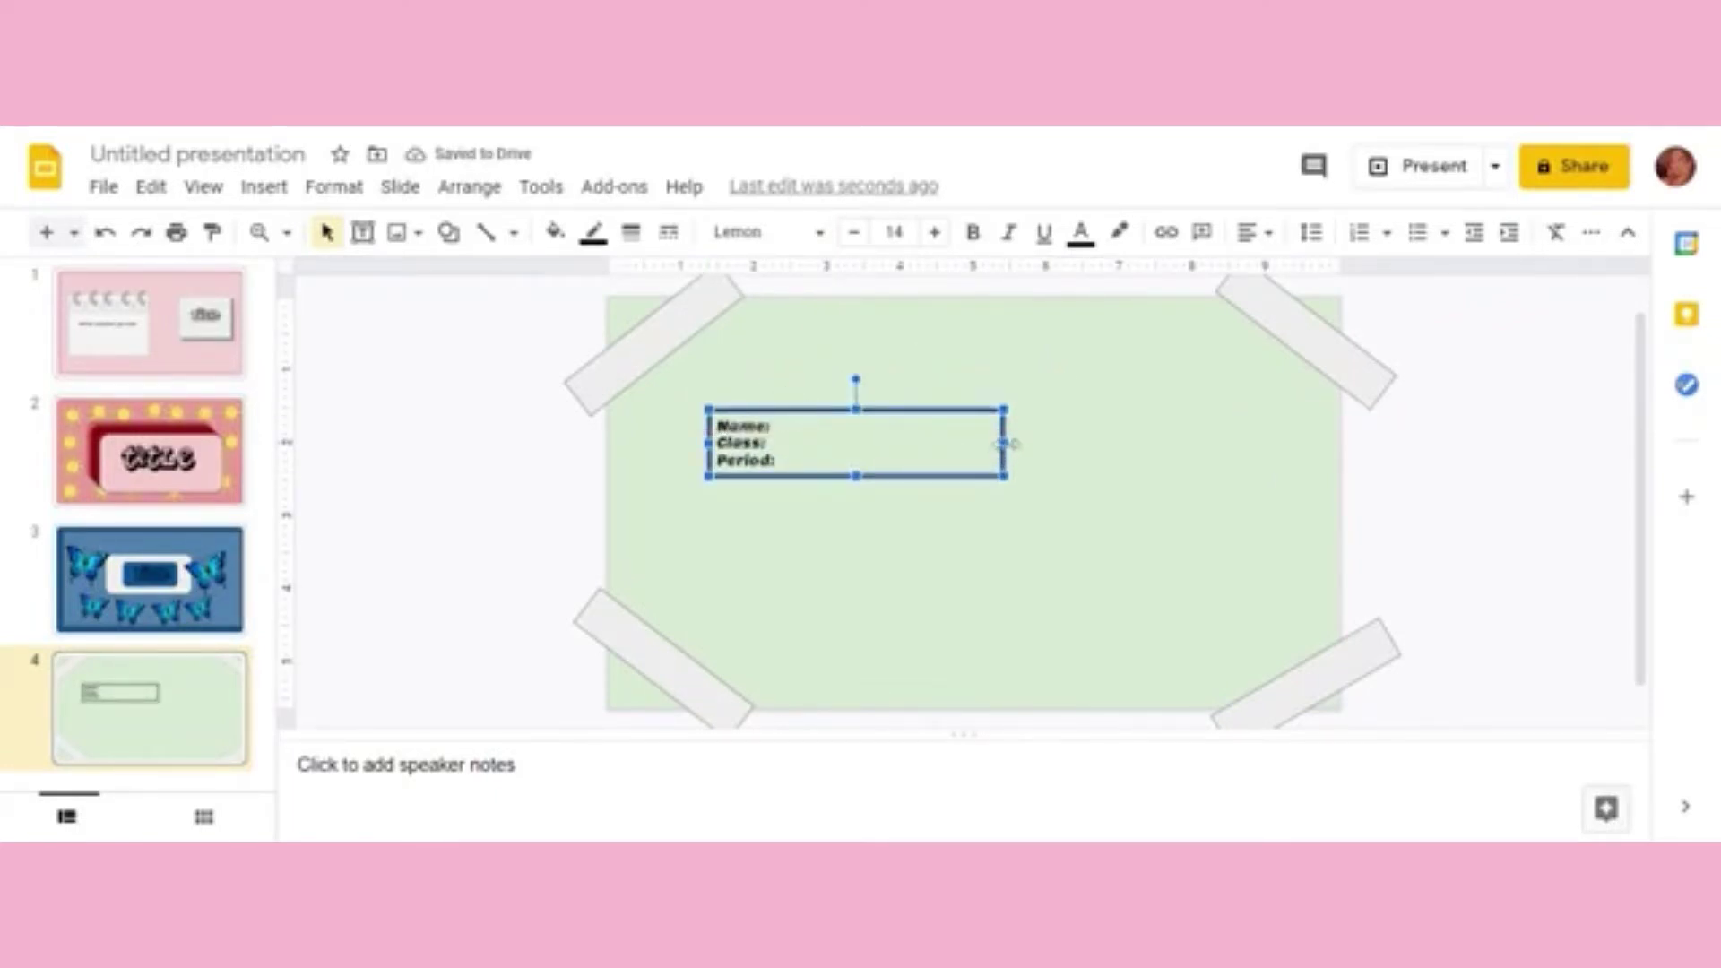
pyautogui.moveTo(1005, 443); pyautogui.dragTo(921, 471)
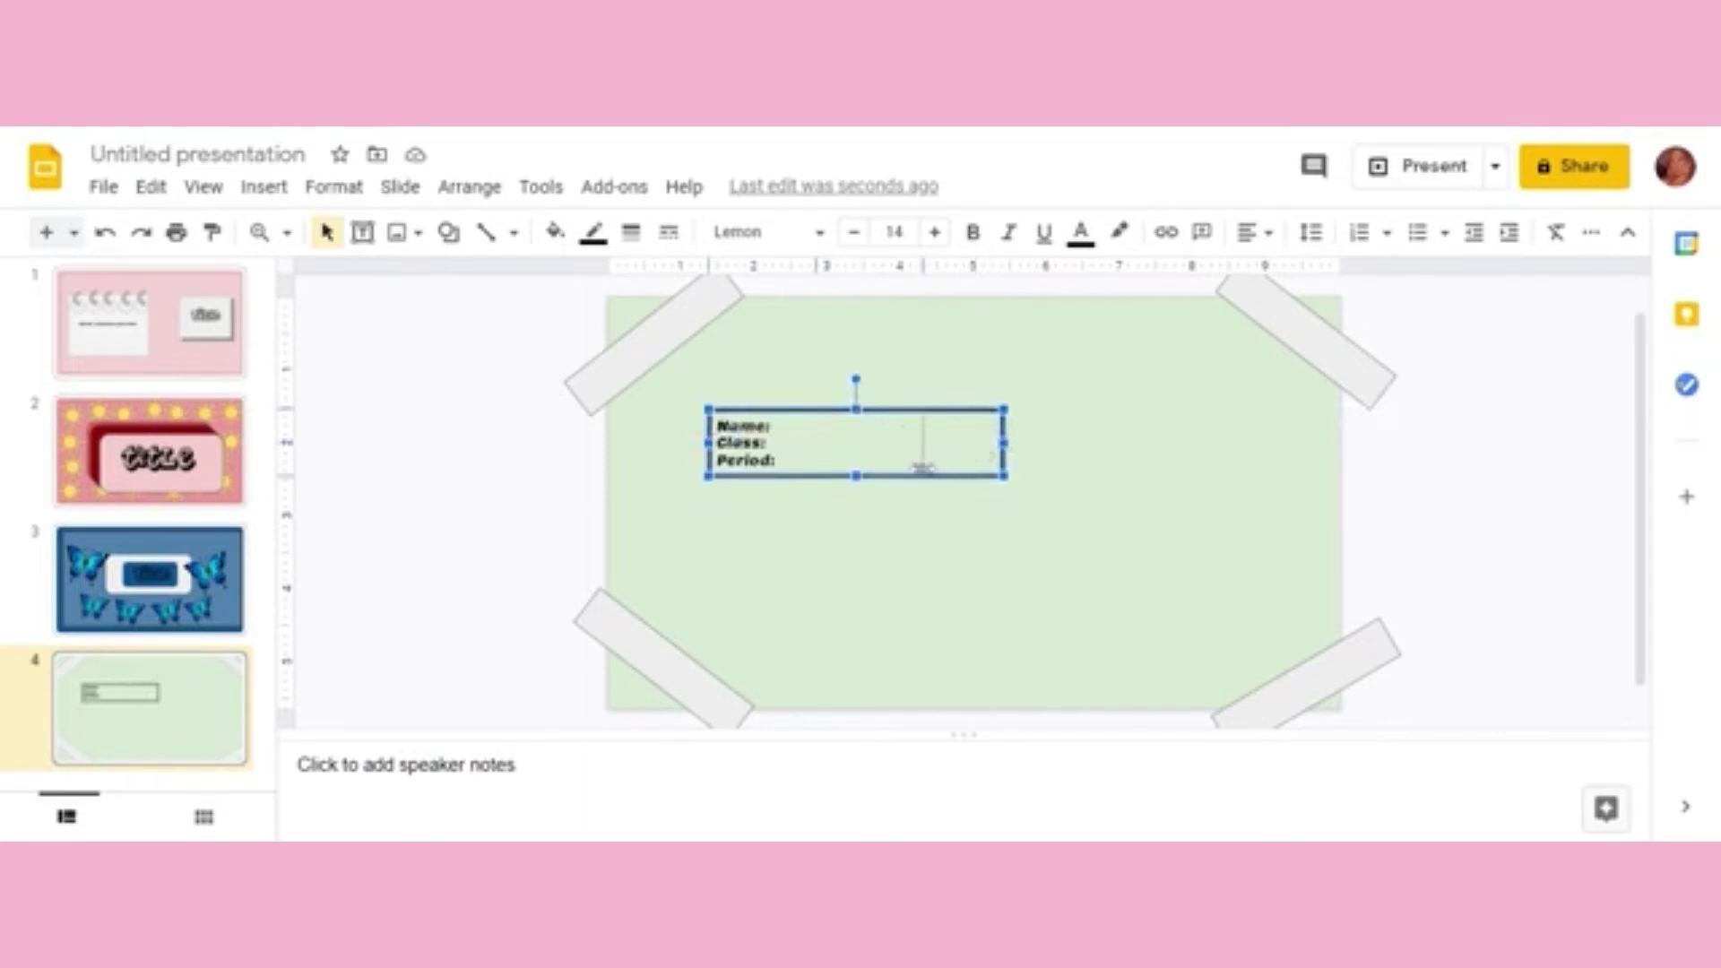
pyautogui.click(487, 429)
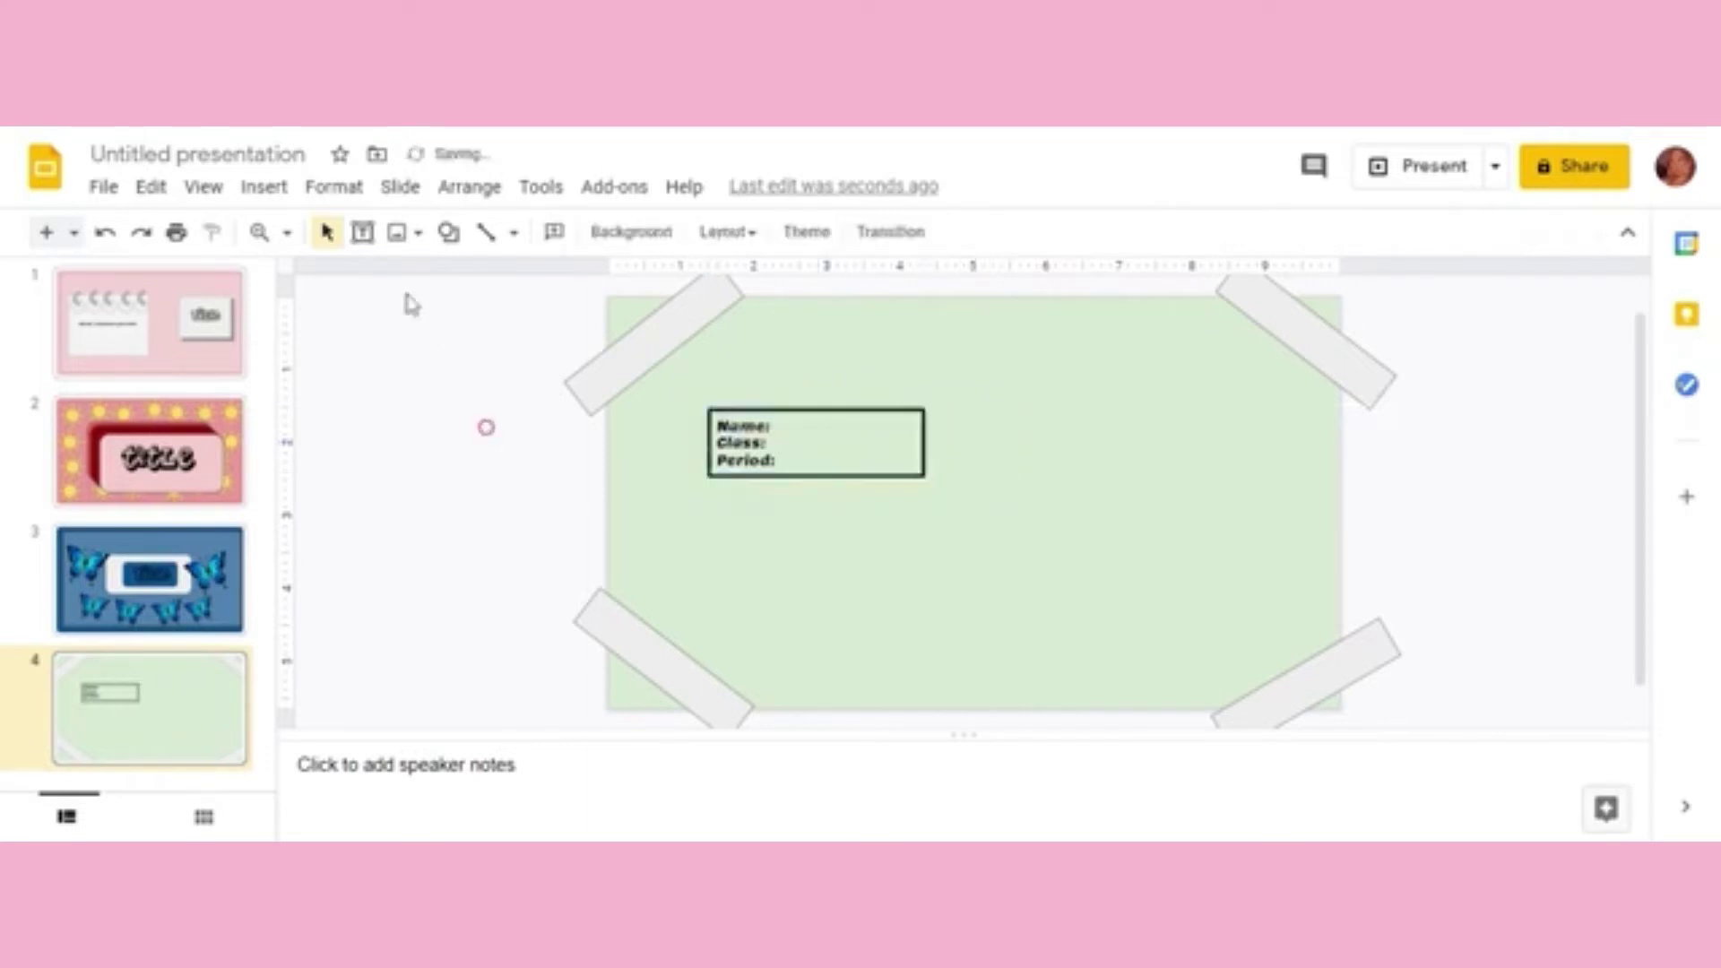
# Step: Draw a second text box beside the first and type 'Introduction to your presentation'
pyautogui.click(362, 235)
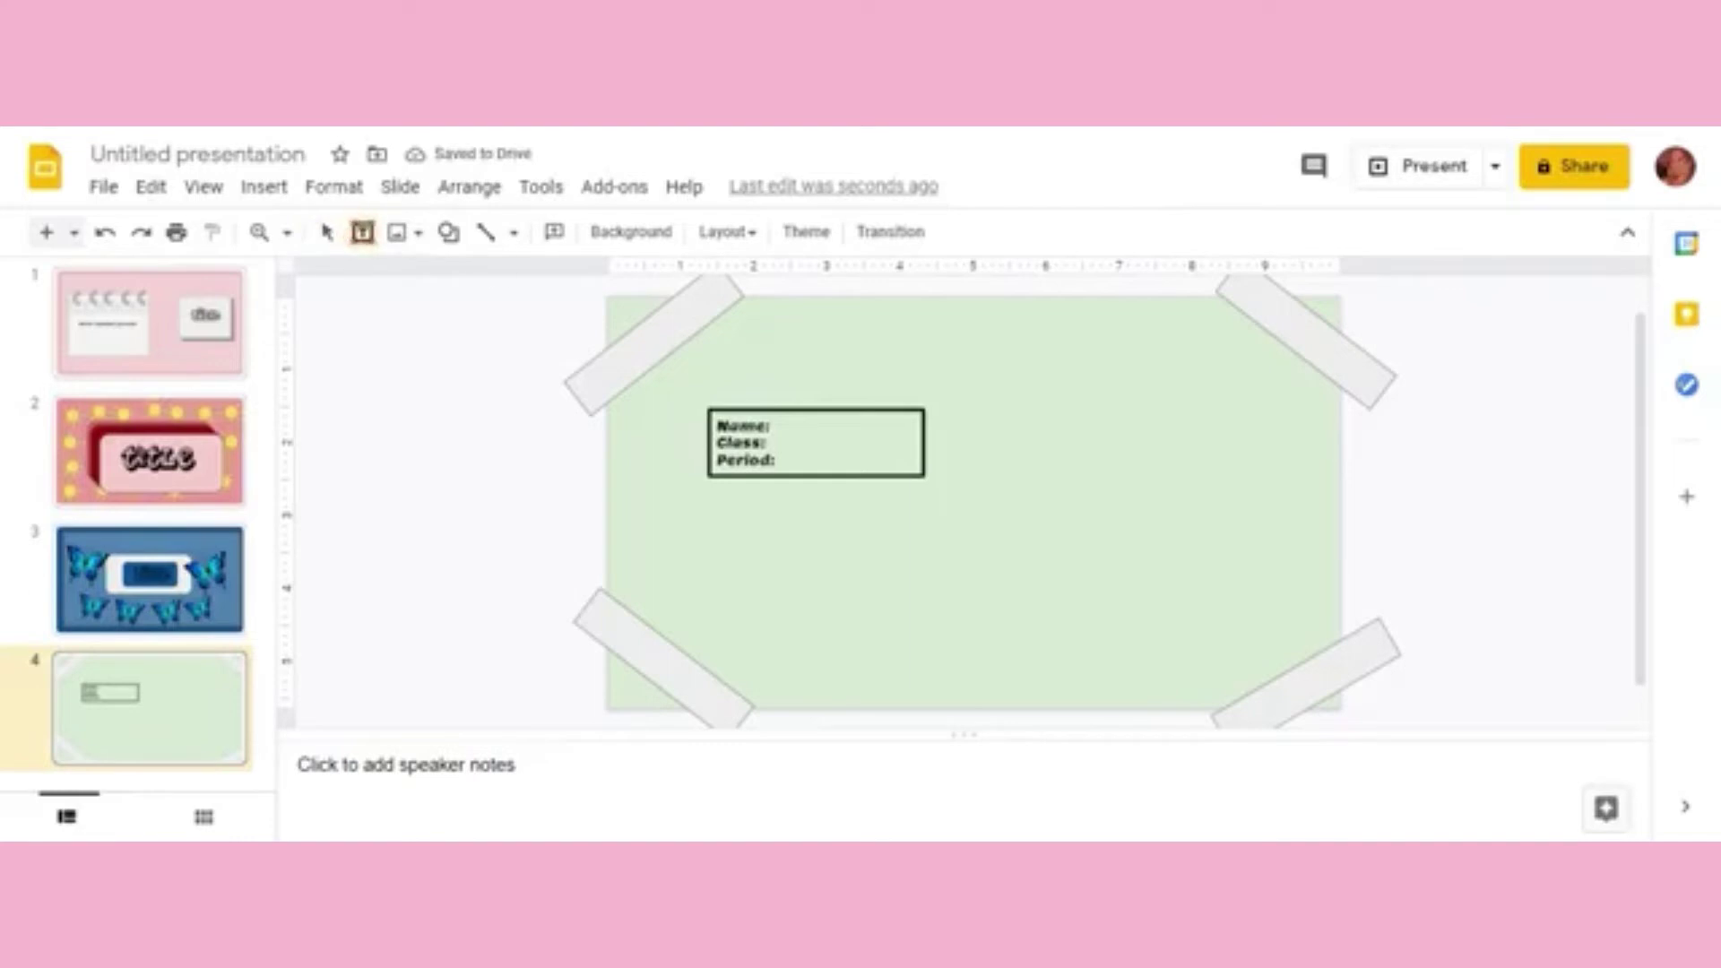
pyautogui.moveTo(912, 434); pyautogui.dragTo(1153, 541)
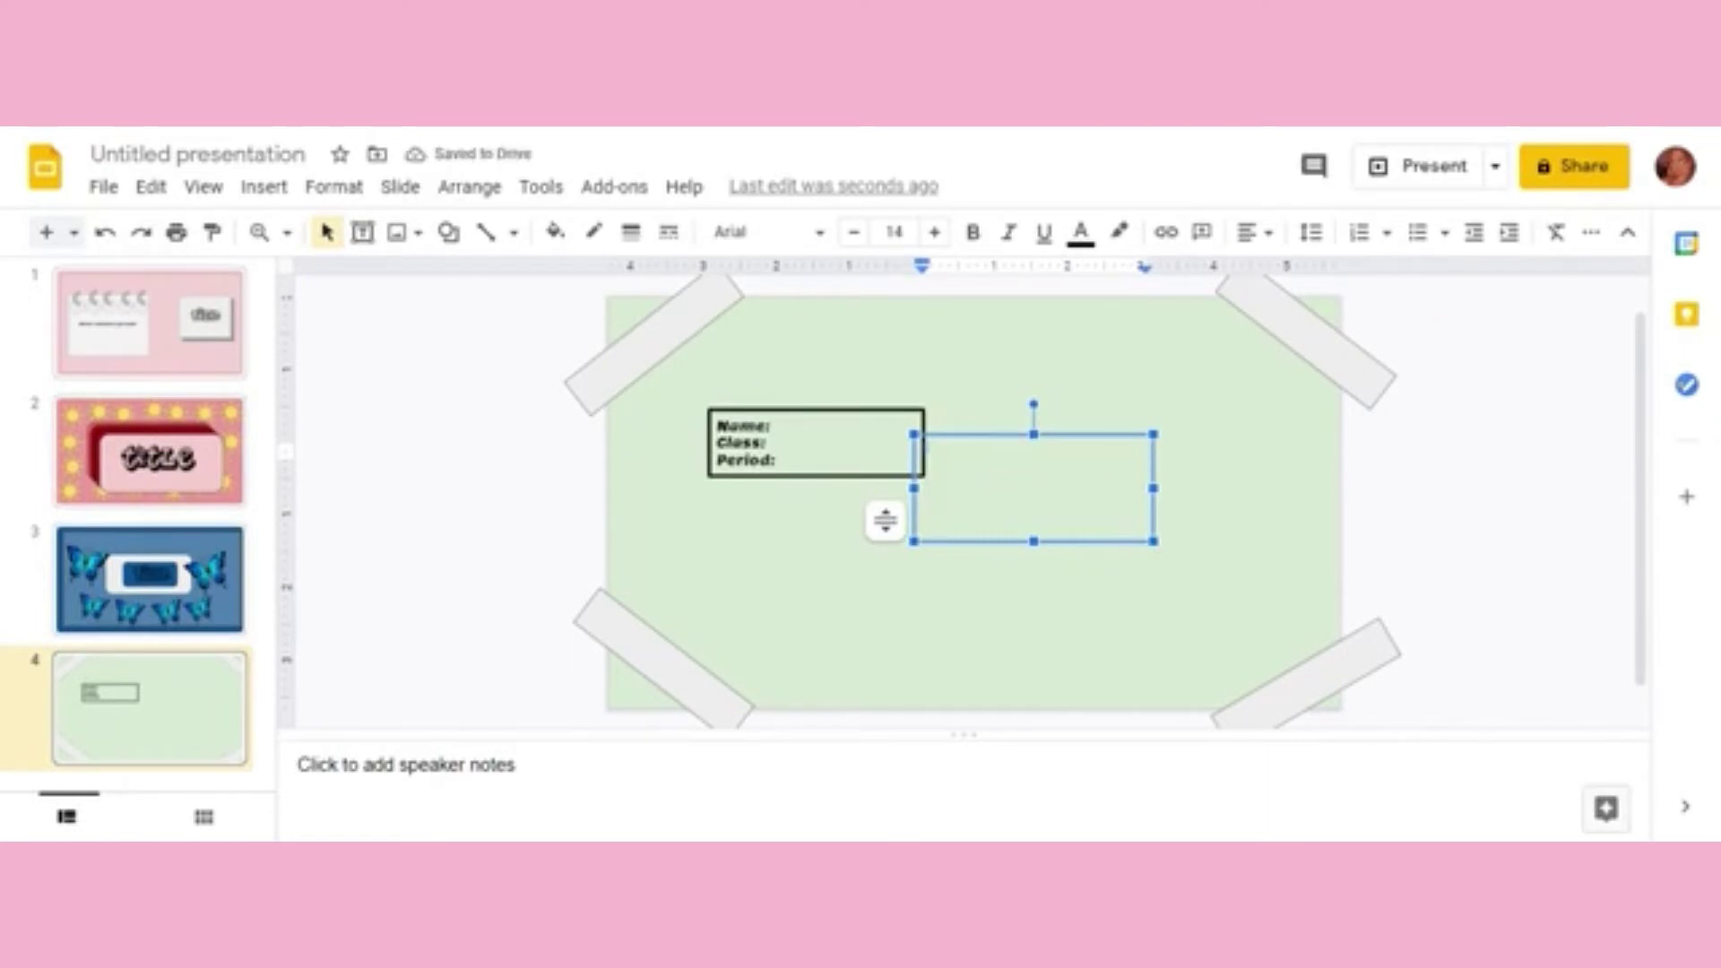
pyautogui.click(1009, 476)
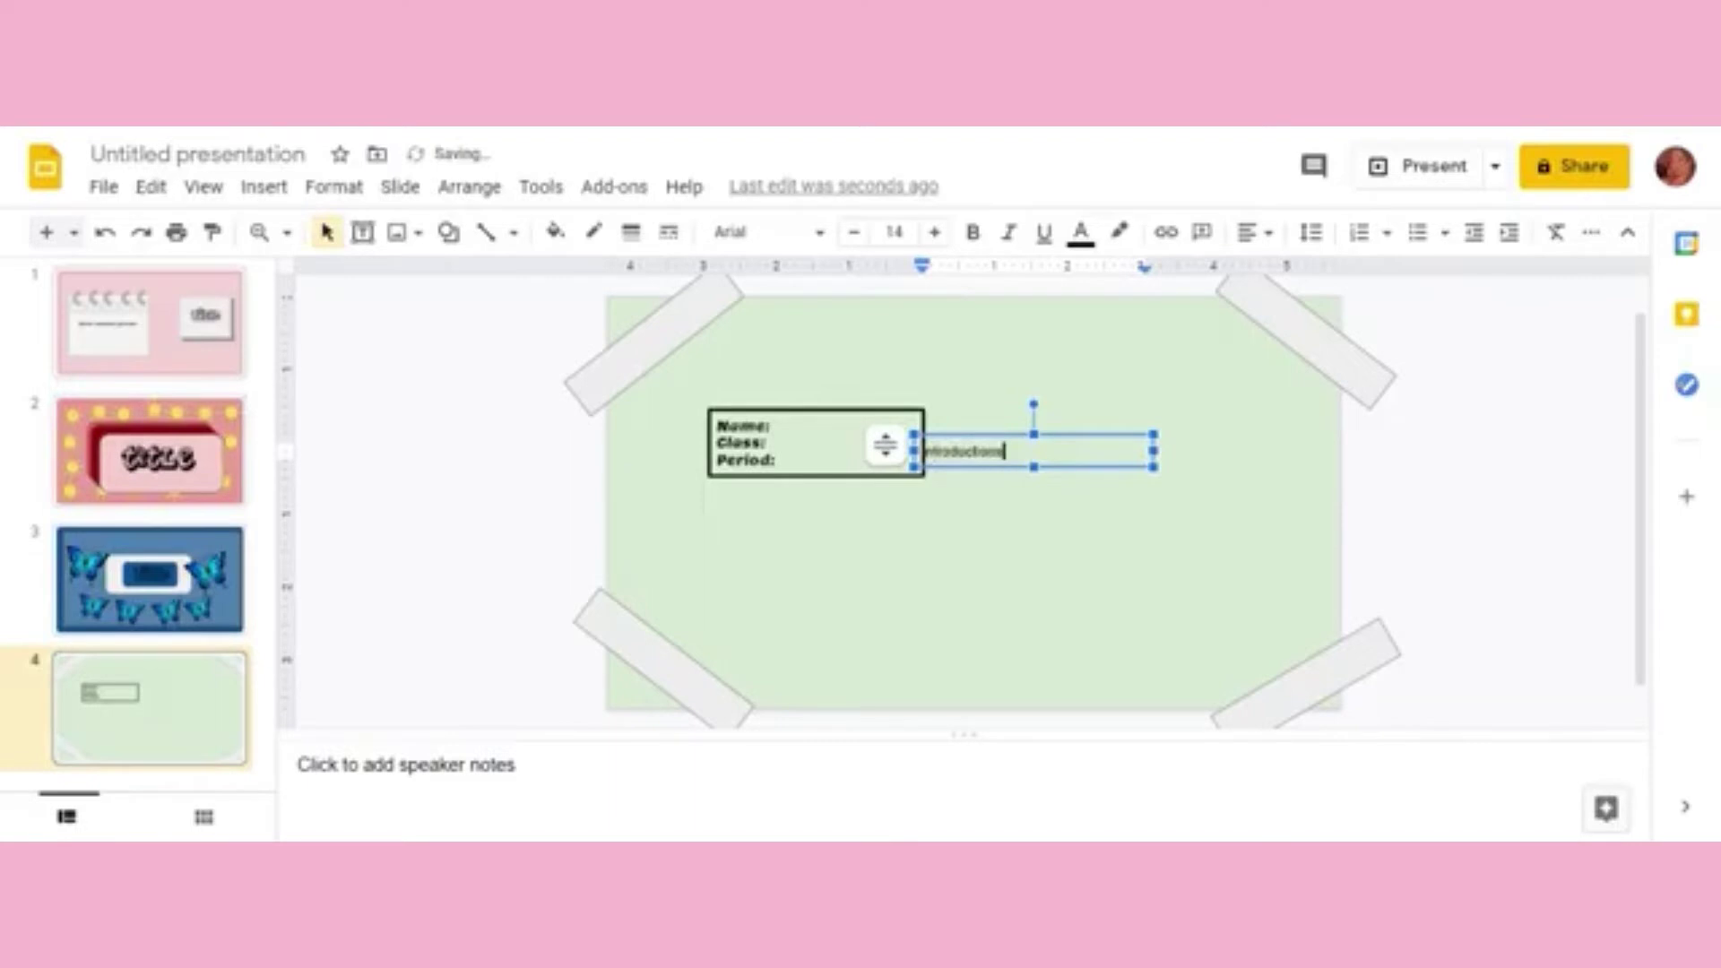
pyautogui.write('s')
pyautogui.click(1080, 451)
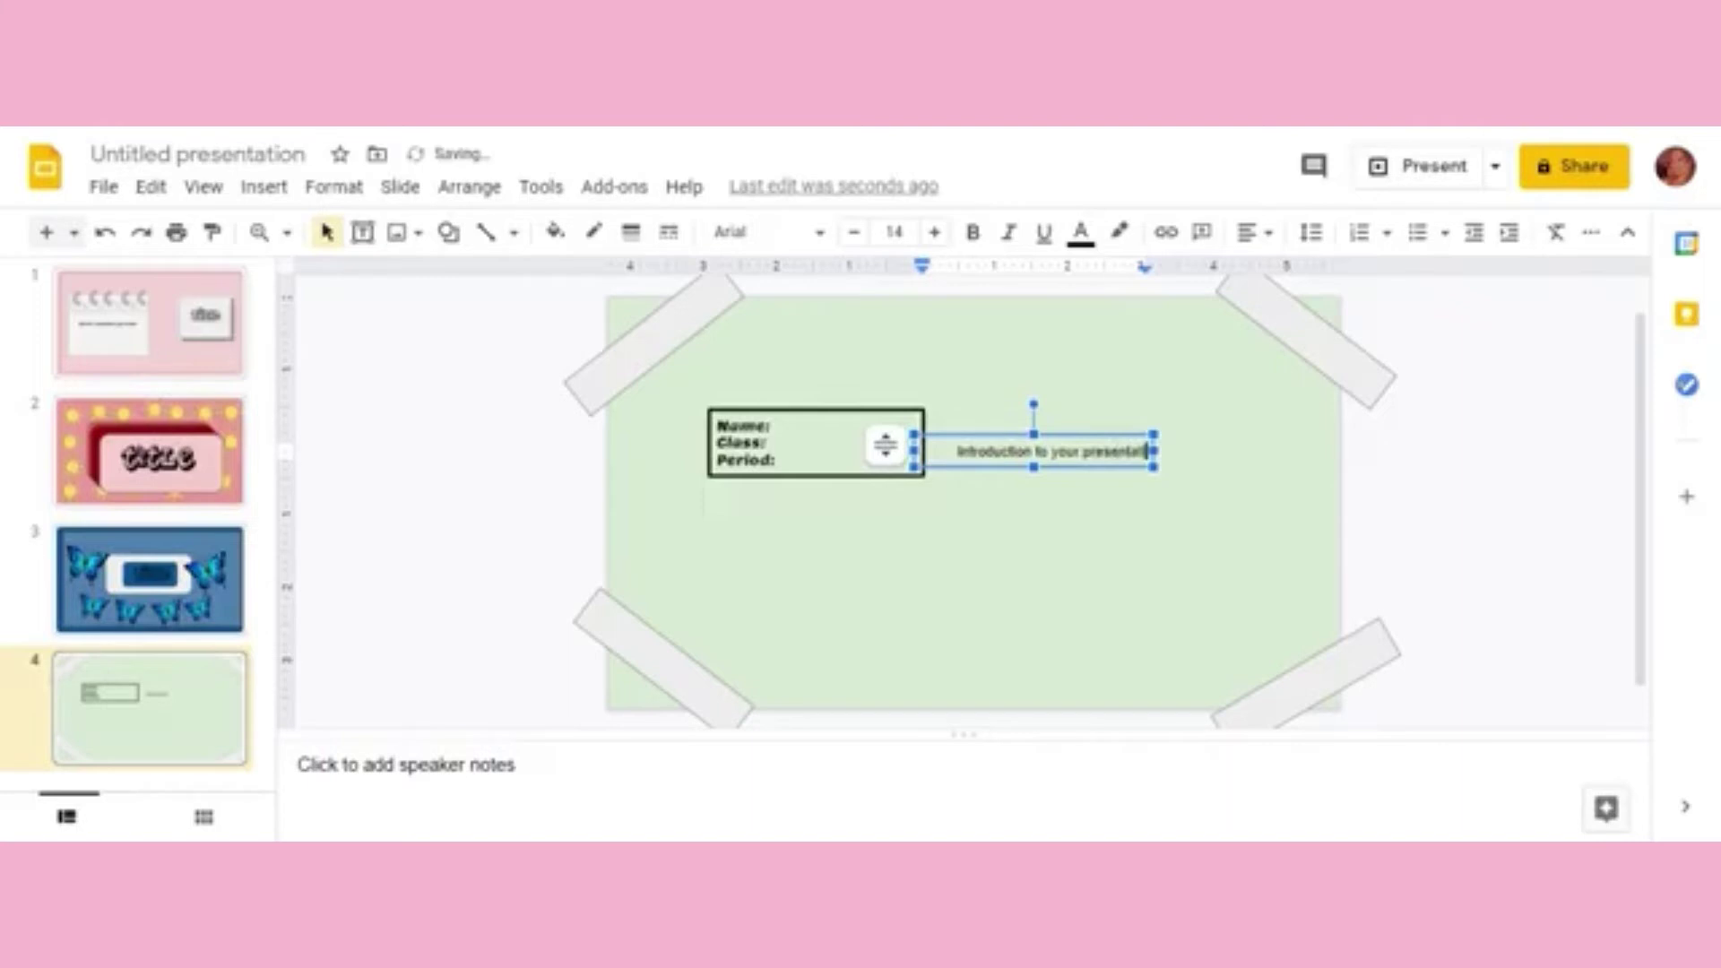
pyautogui.write('on')
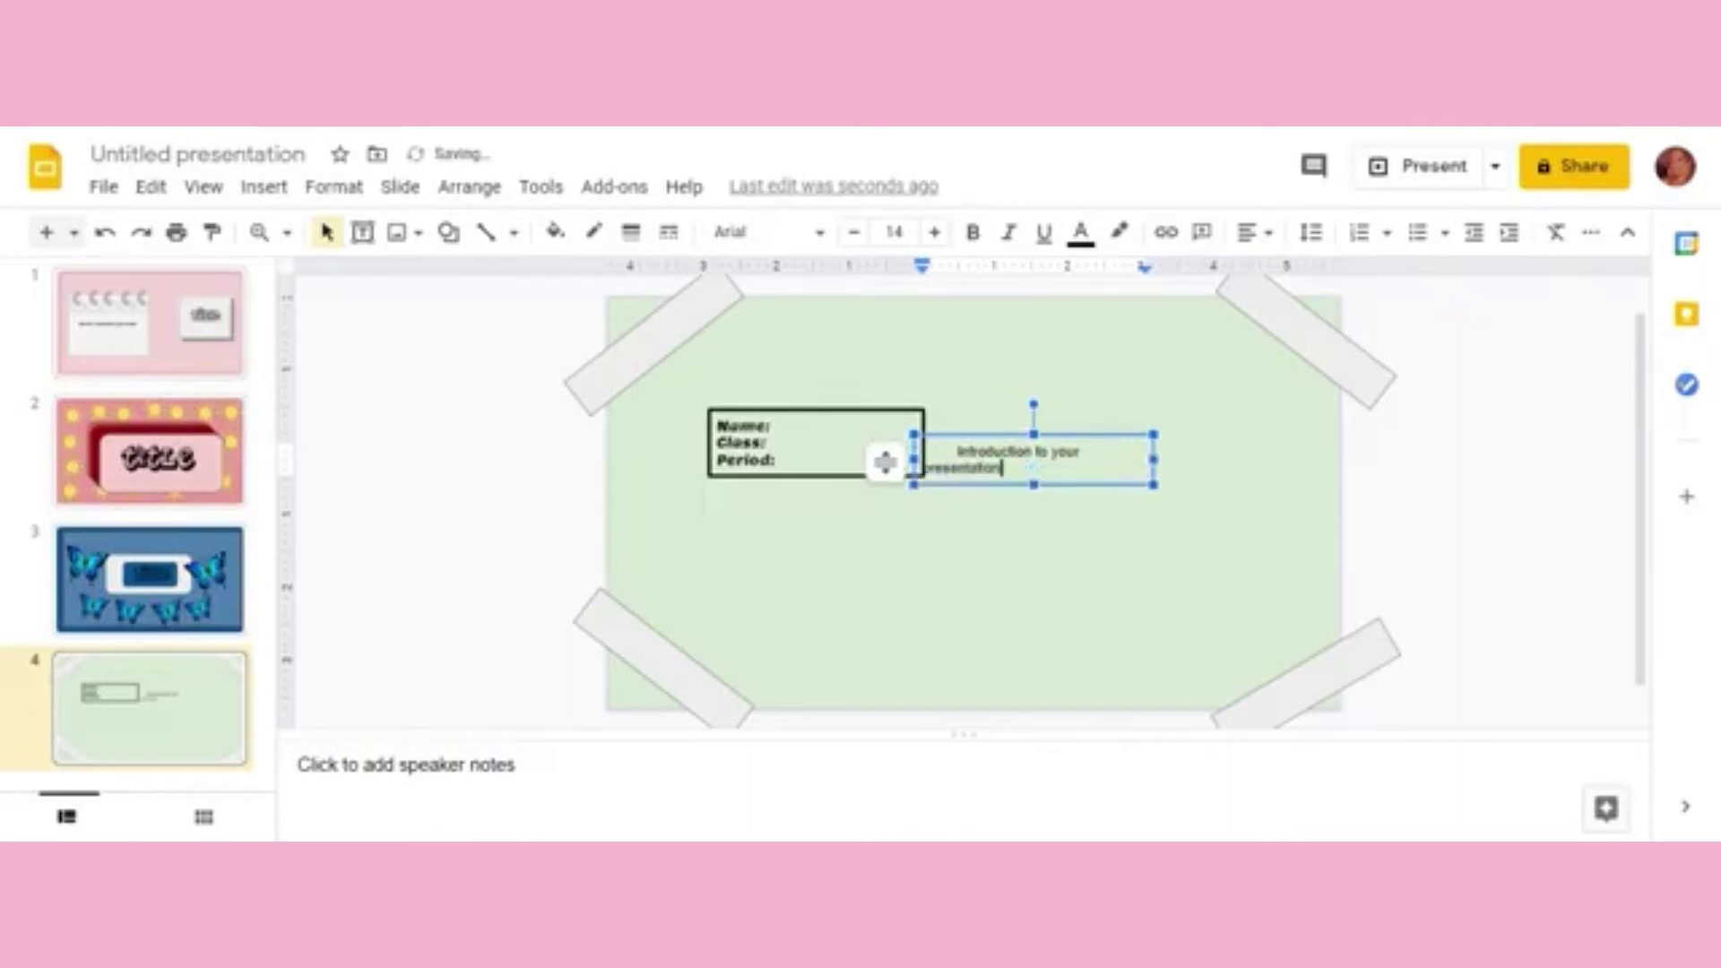
pyautogui.press('BackSpace')
# Step: Centre the introduction text and set it in the Lemon font
pyautogui.hotkey('ctrl', 'a')
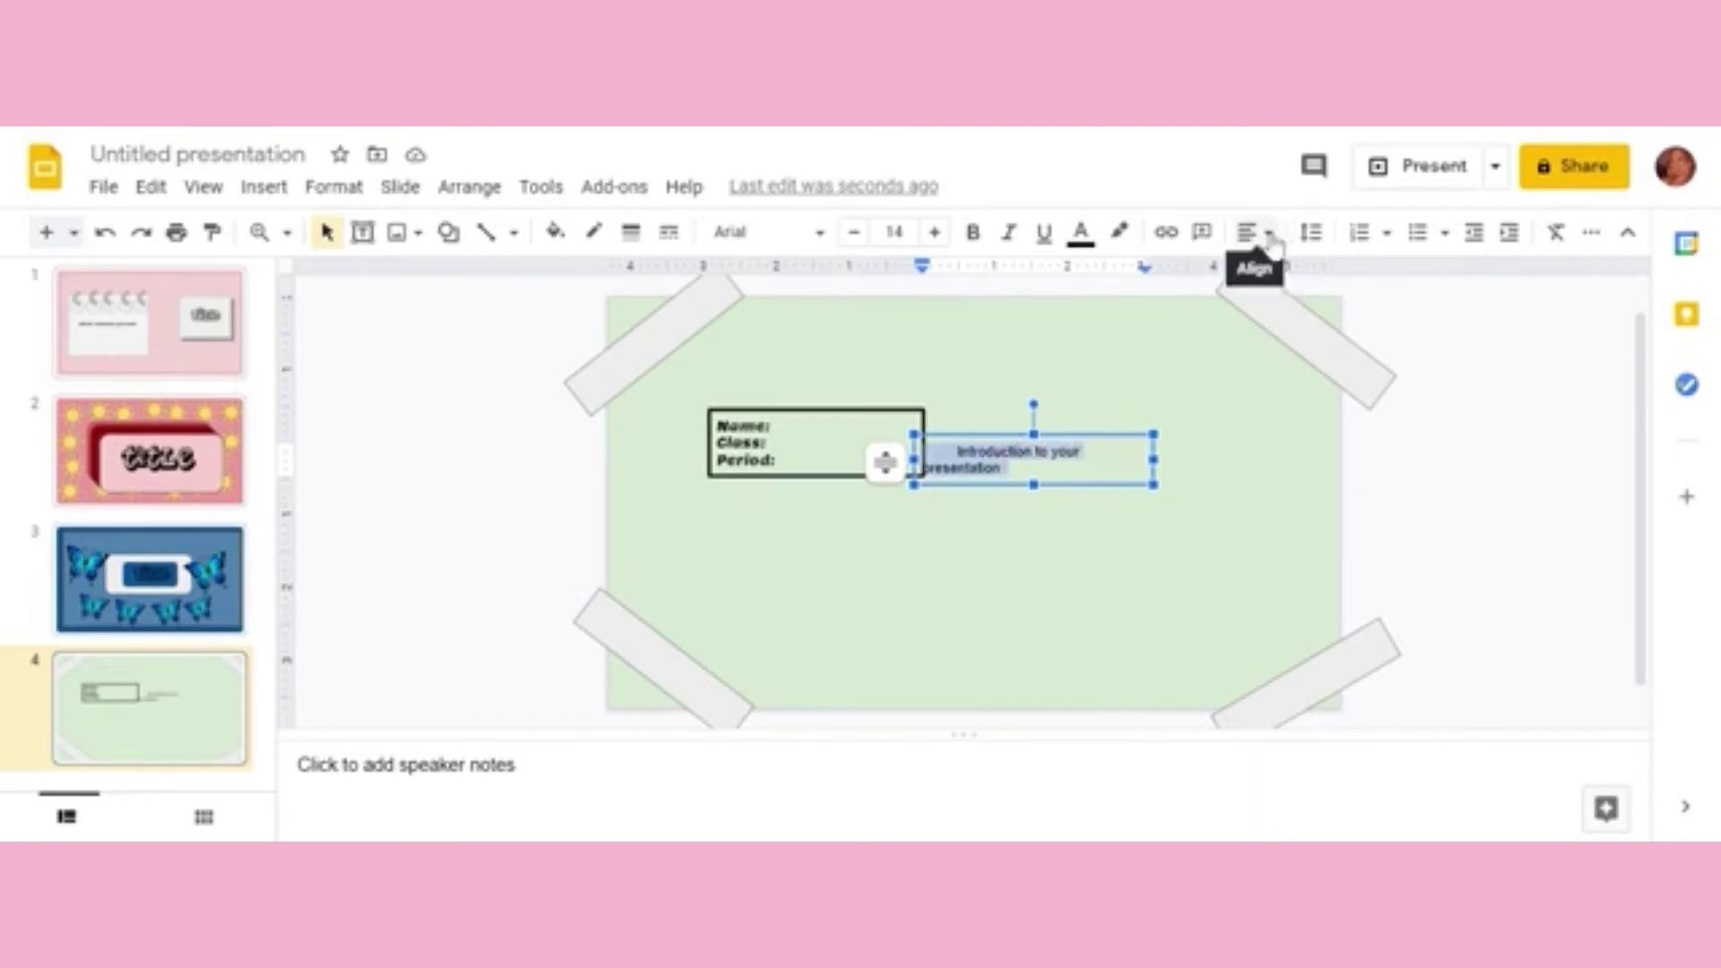
pyautogui.click(1270, 235)
pyautogui.click(1288, 272)
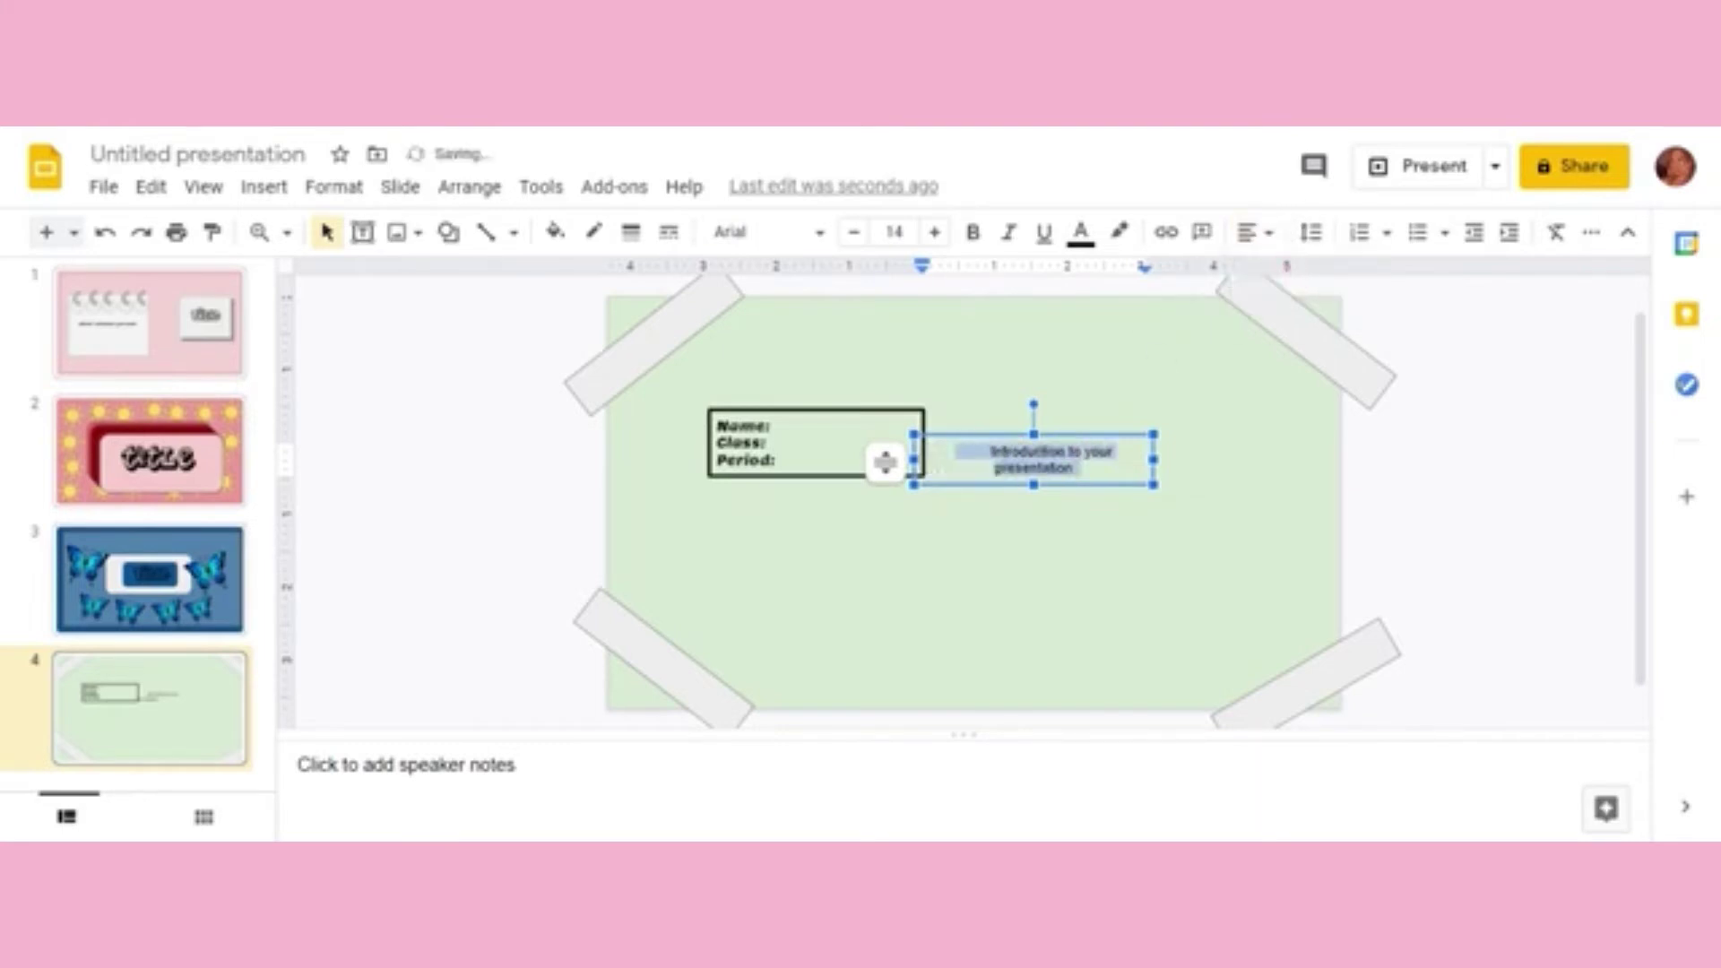
pyautogui.click(749, 241)
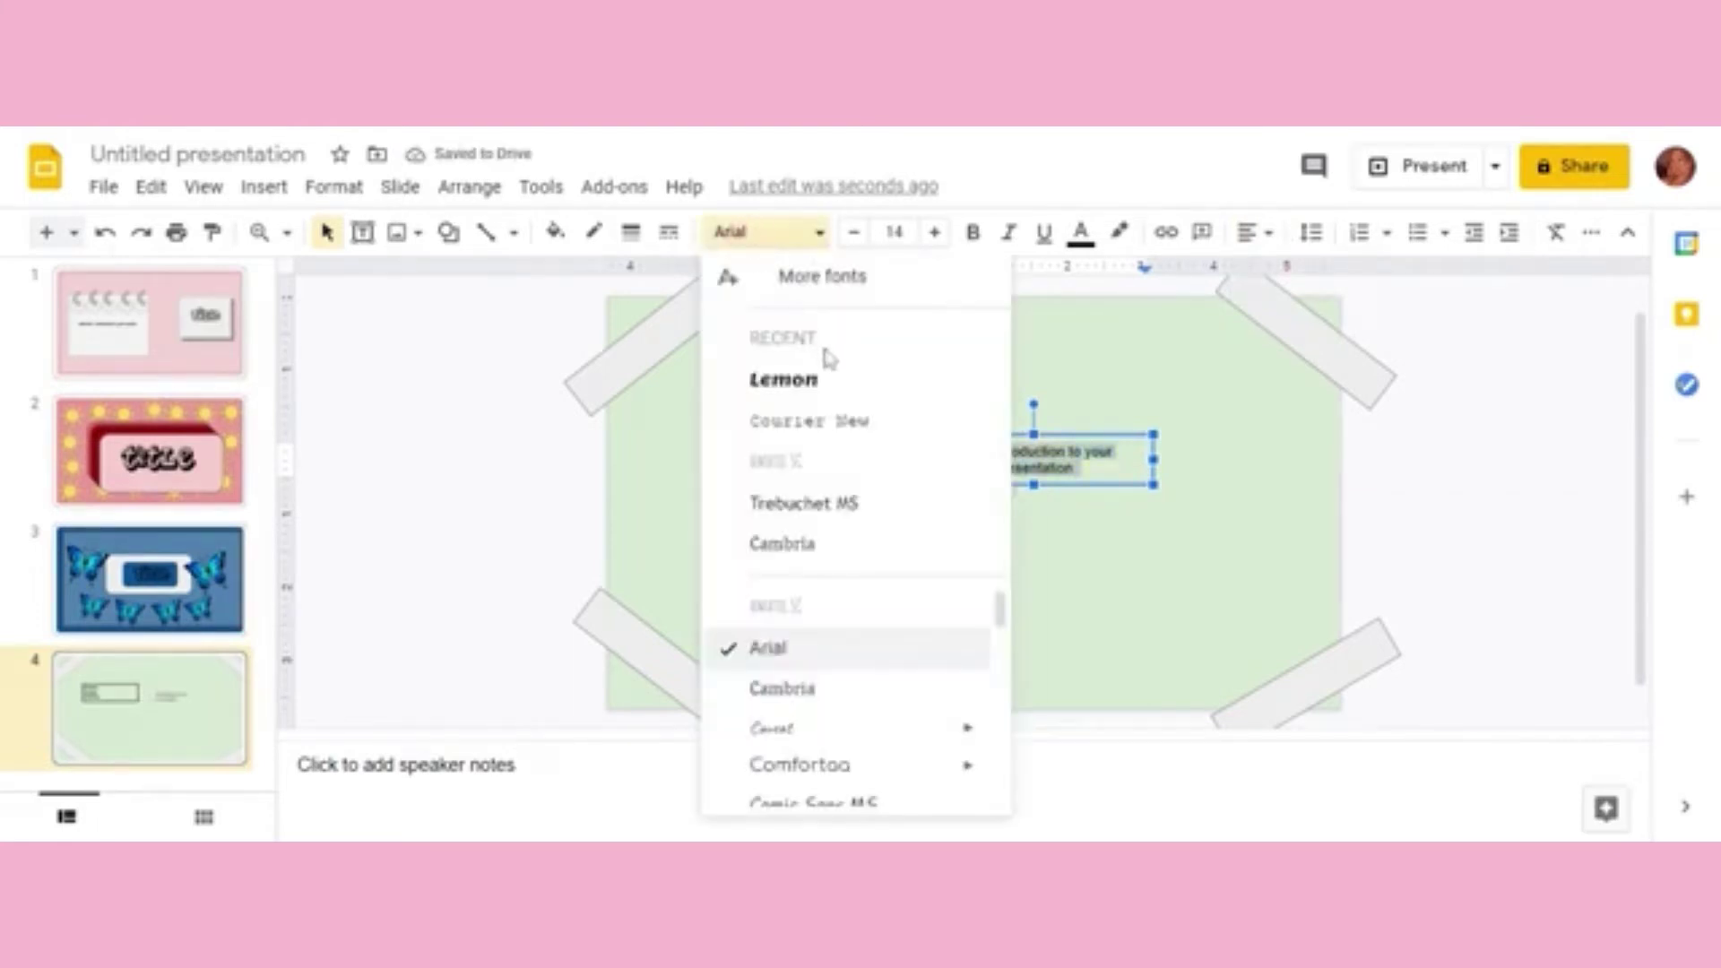
pyautogui.click(810, 382)
# Step: Give the introduction box a solid 4px border
pyautogui.click(981, 433)
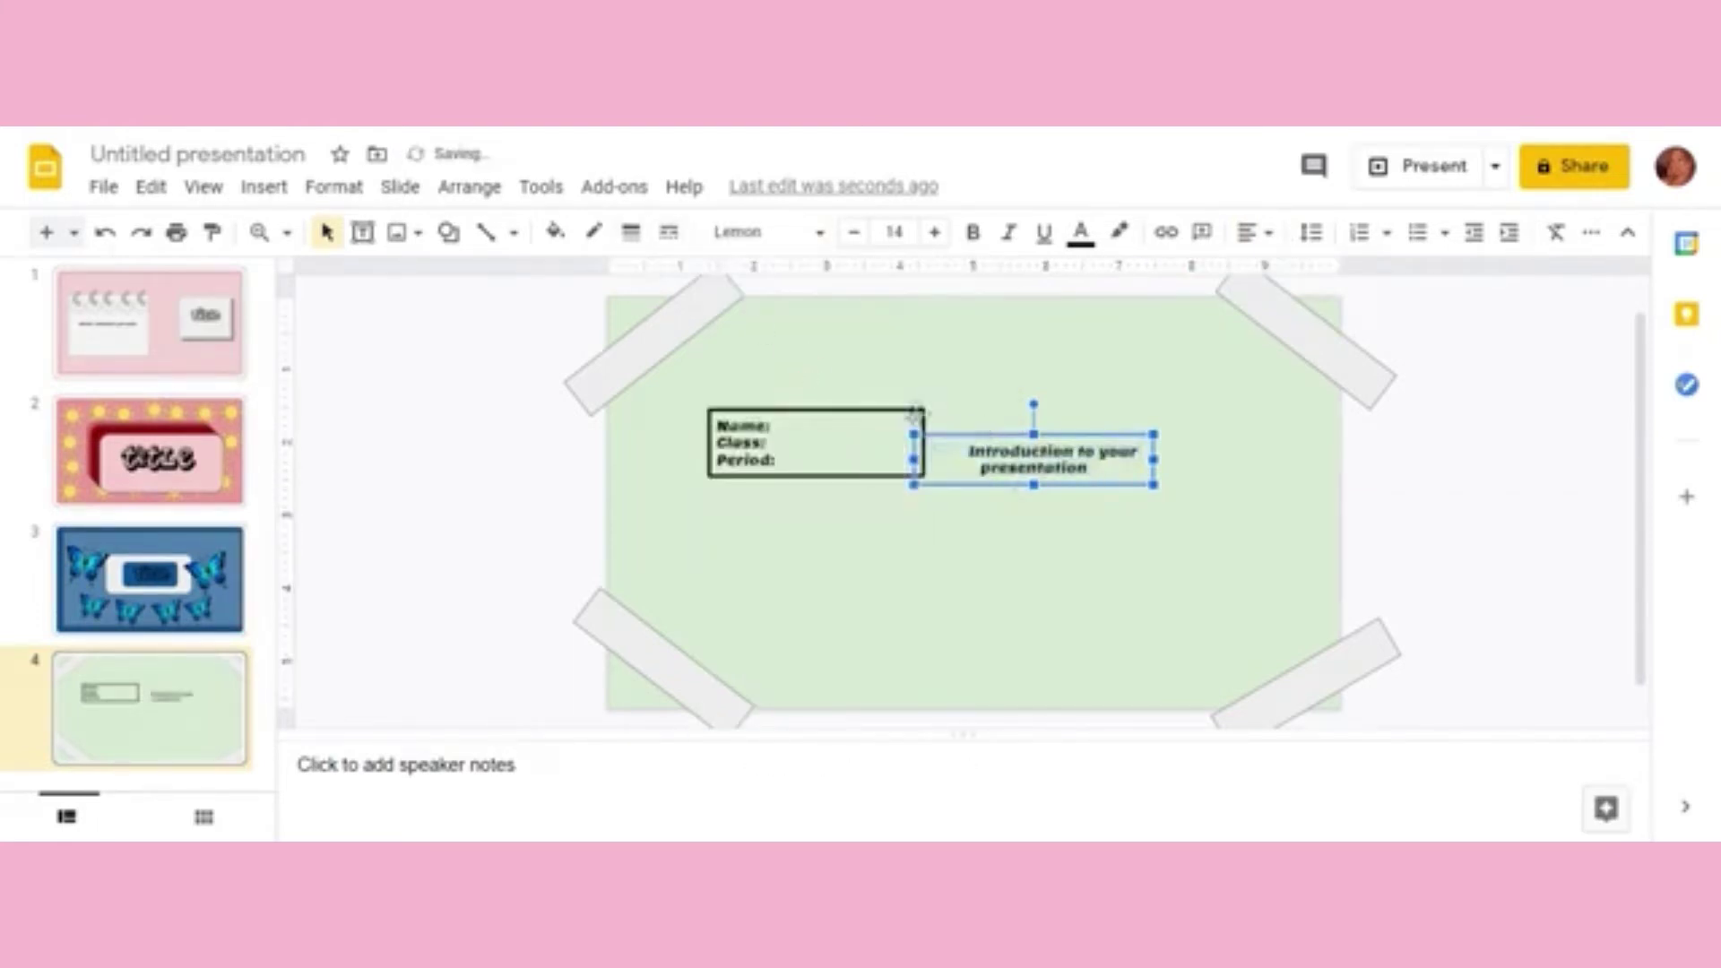
pyautogui.click(671, 235)
pyautogui.click(749, 294)
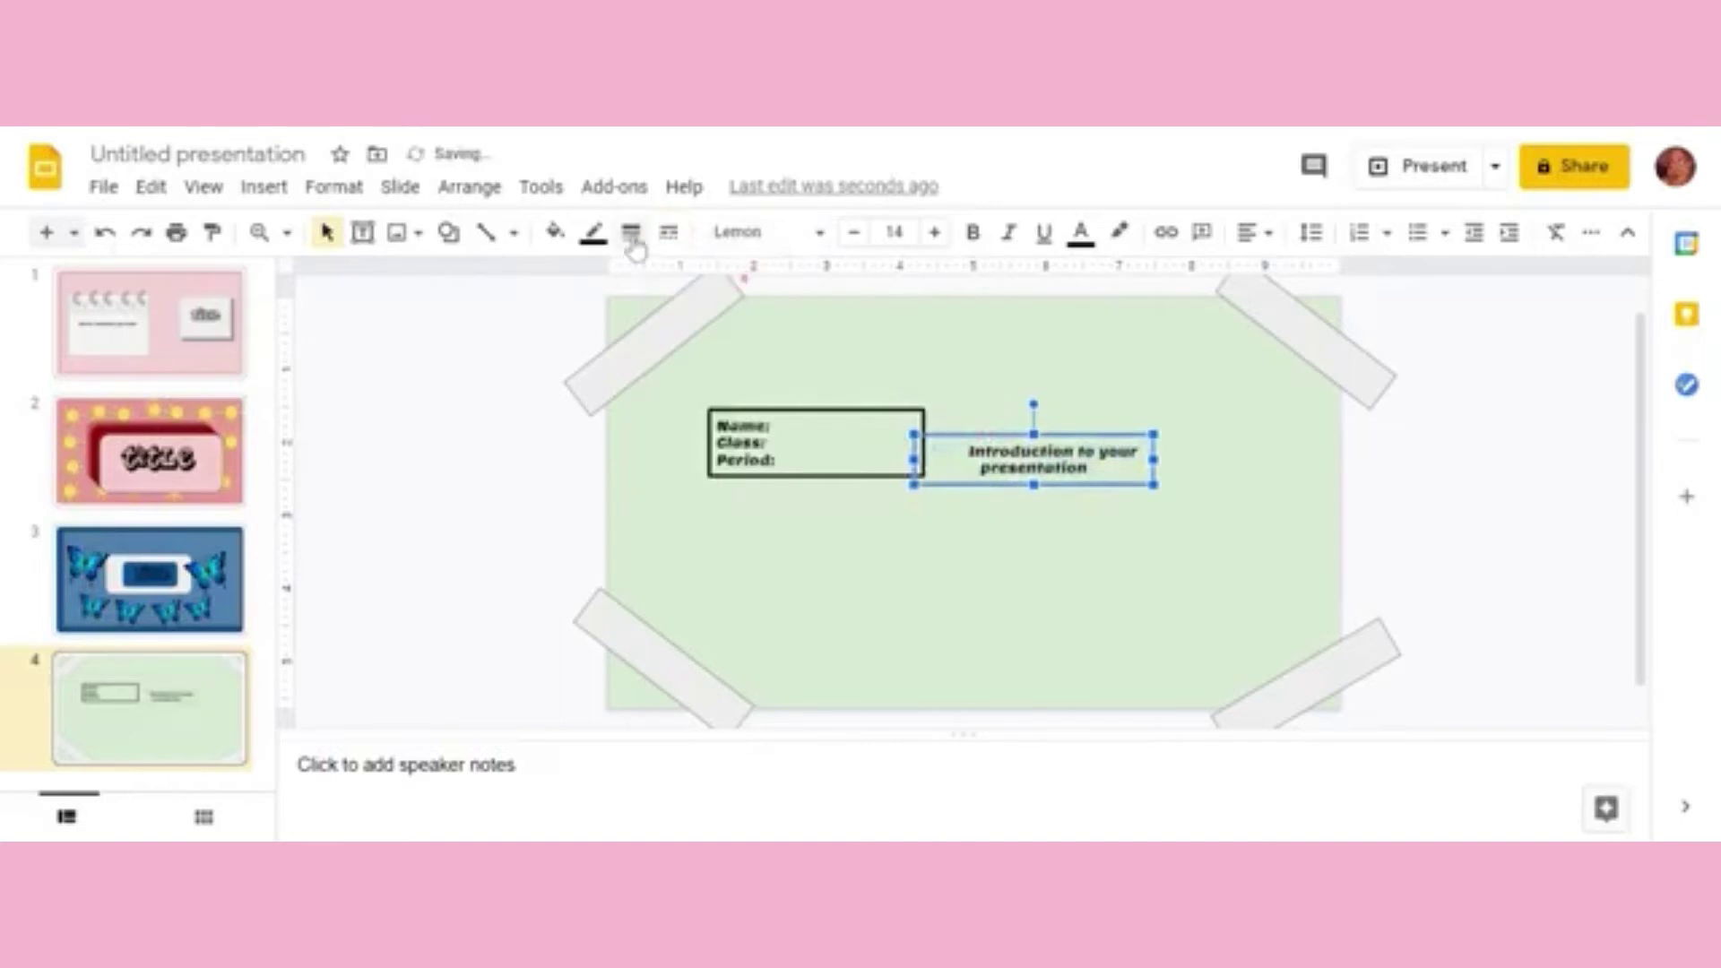
pyautogui.click(631, 233)
pyautogui.click(678, 396)
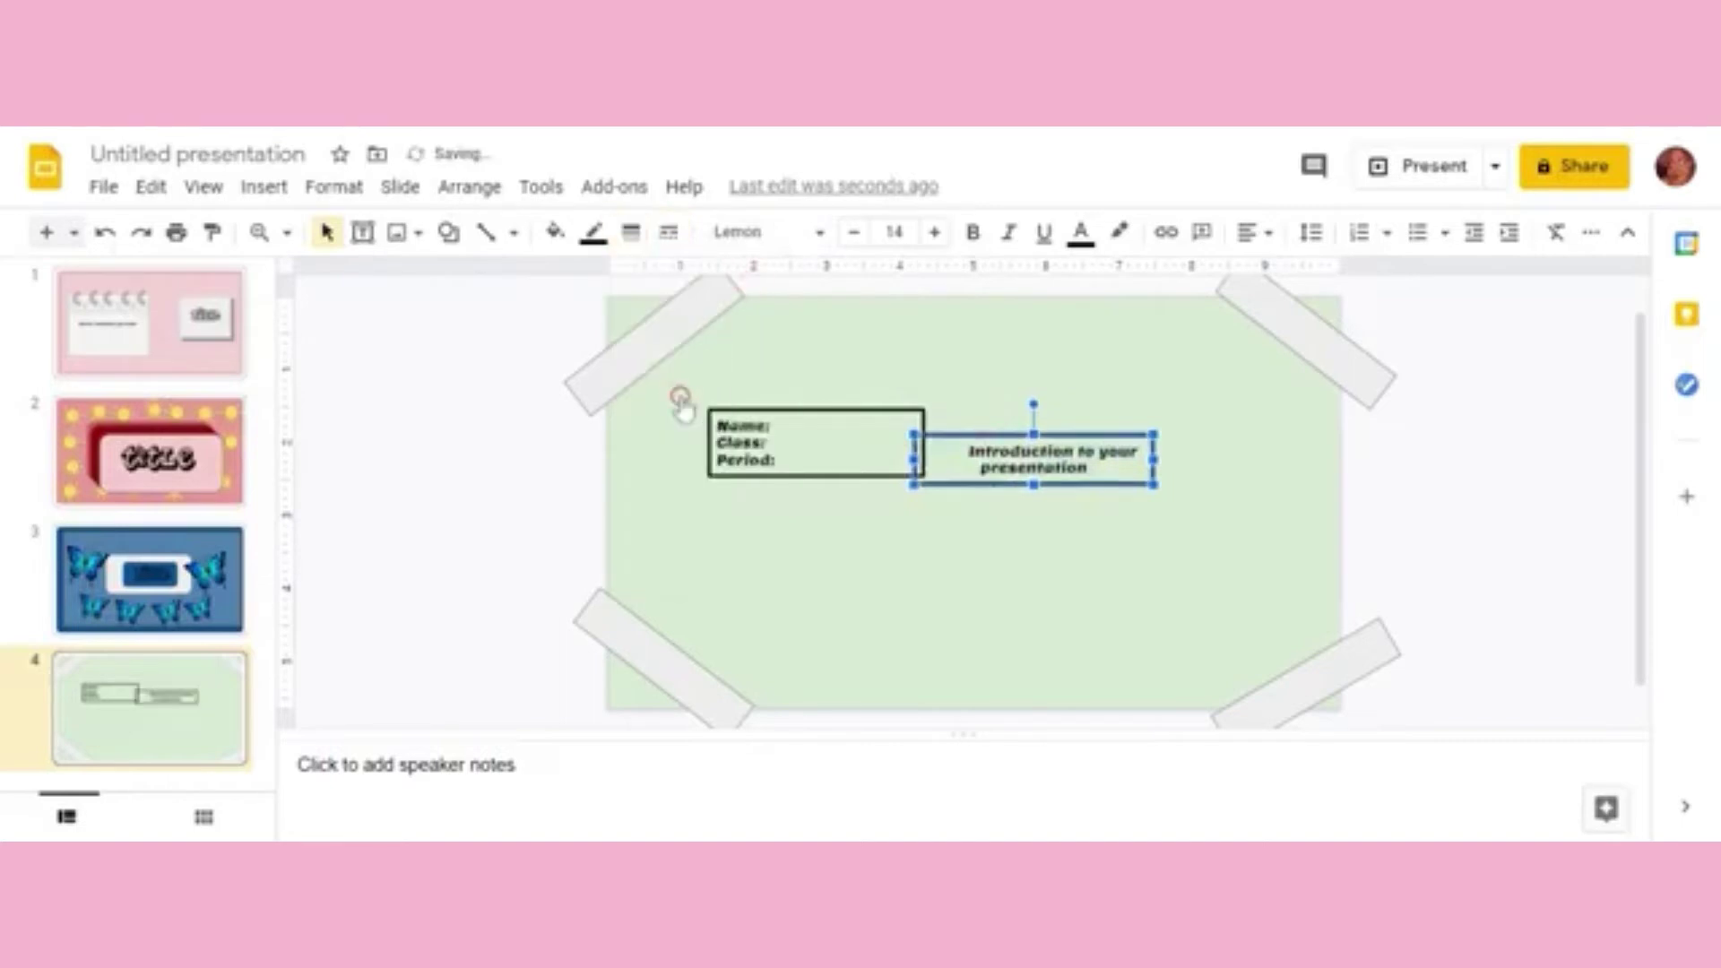
# Step: Adjust the height of the introduction box
pyautogui.click(978, 510)
pyautogui.click(1031, 485)
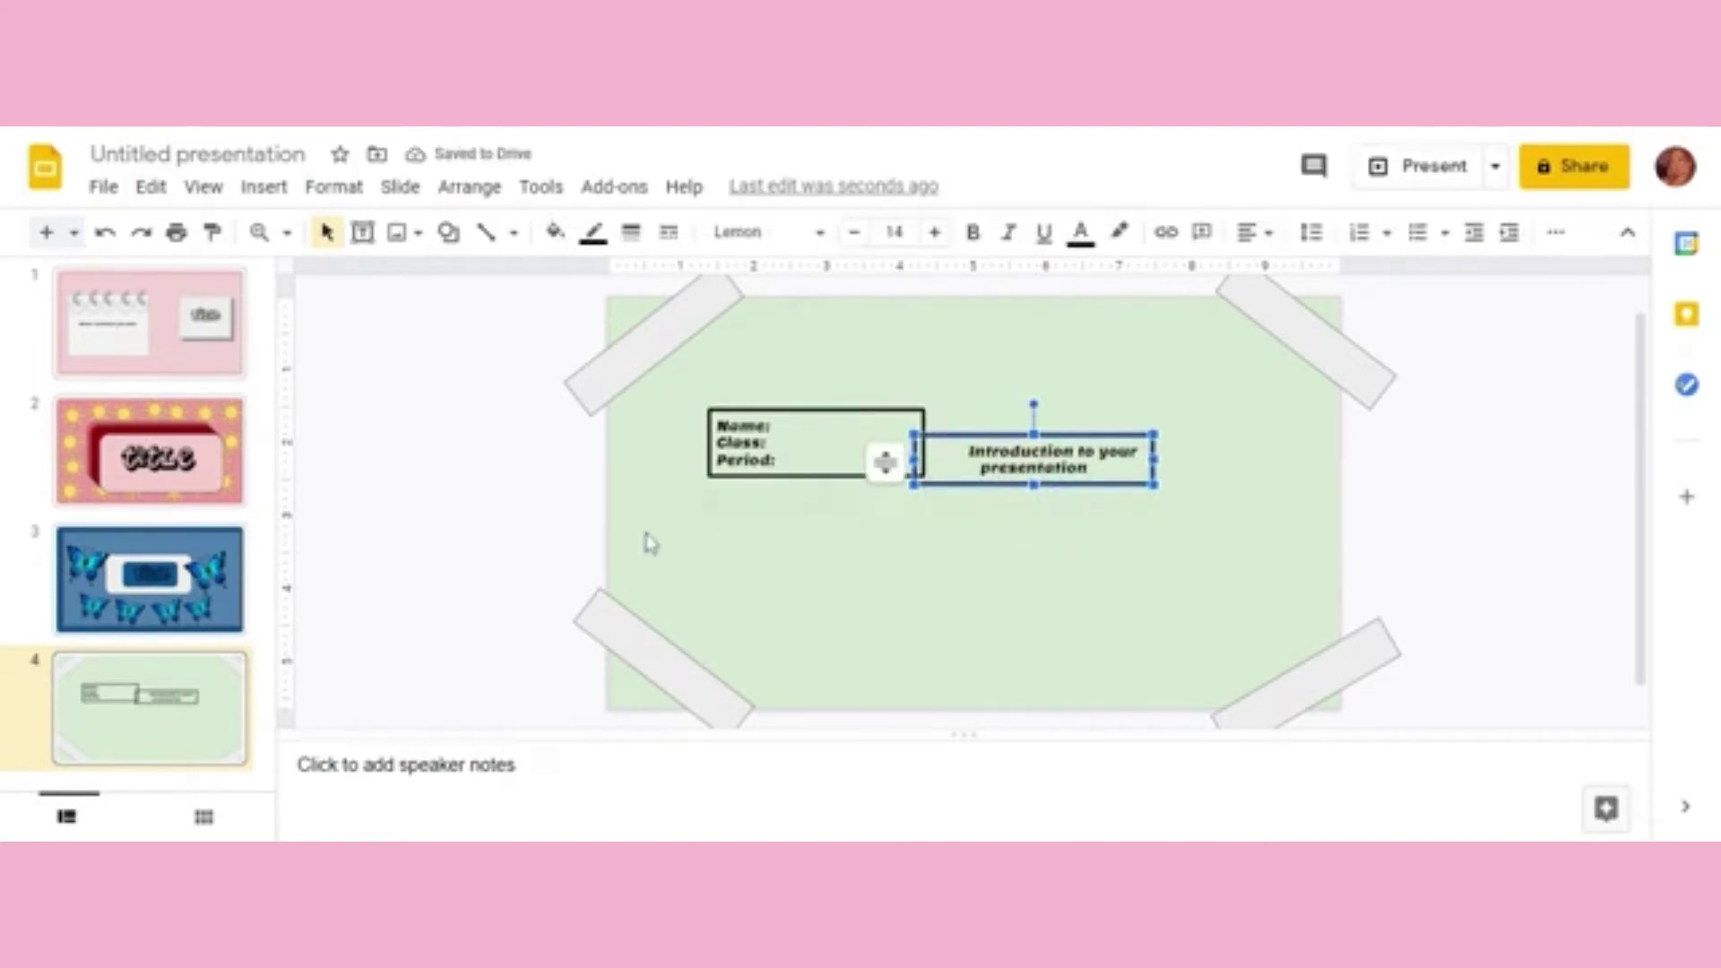
pyautogui.click(465, 489)
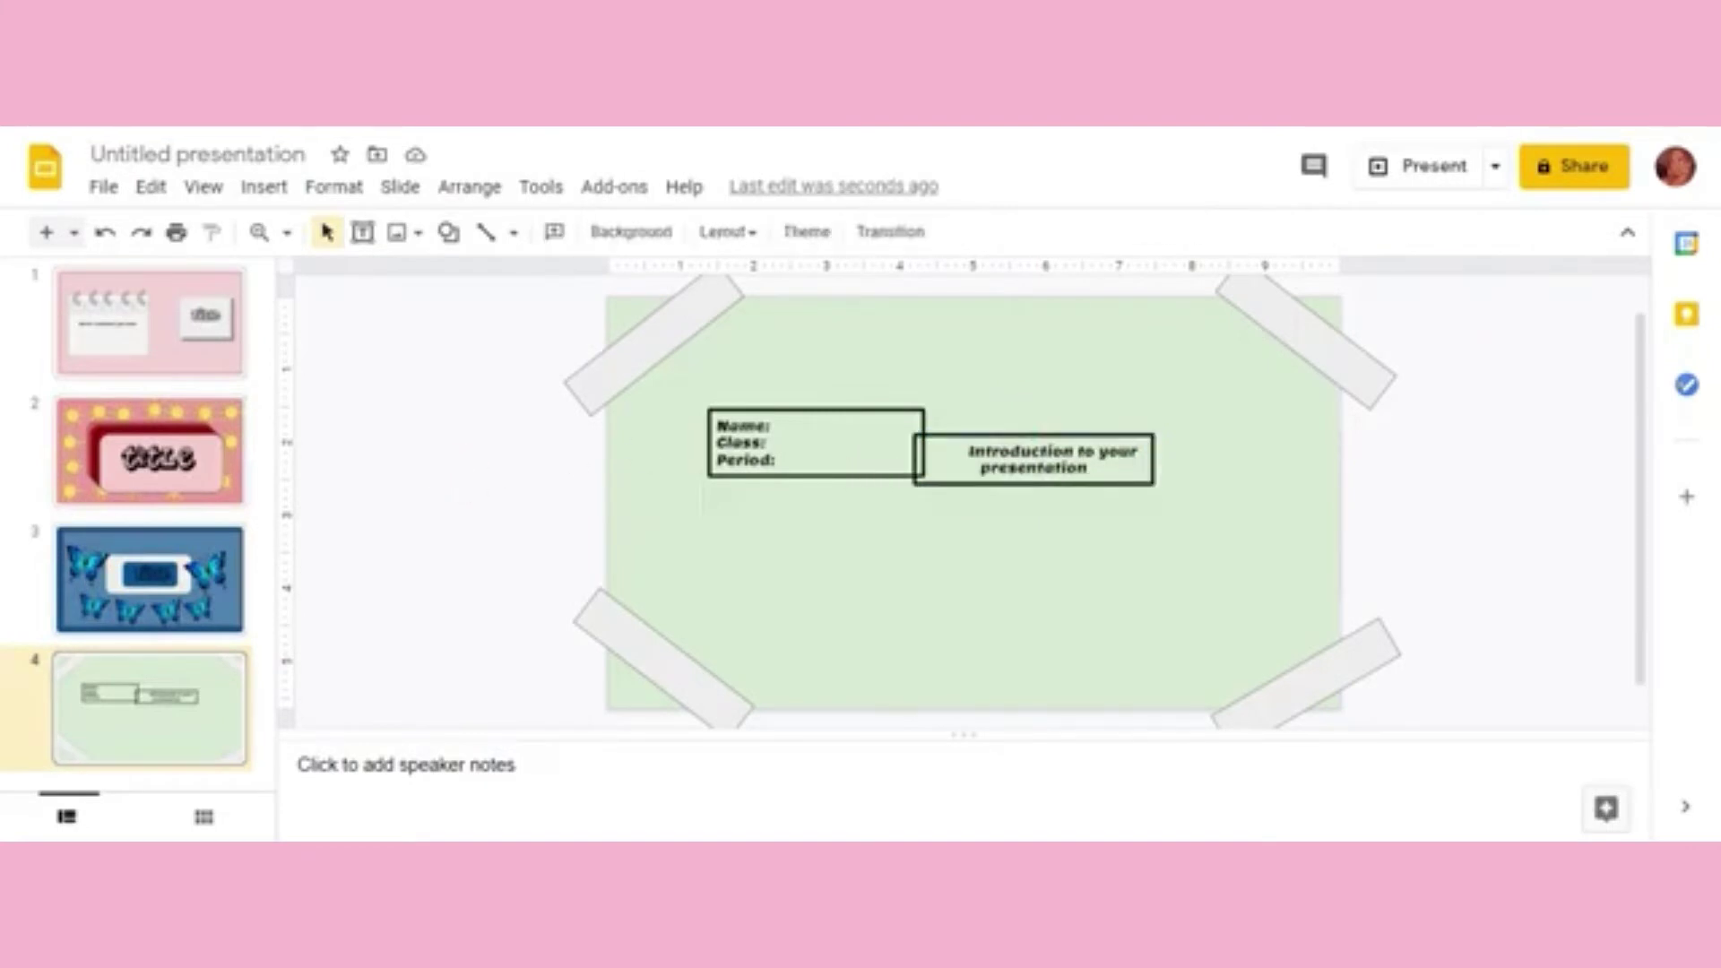
pyautogui.click(915, 459)
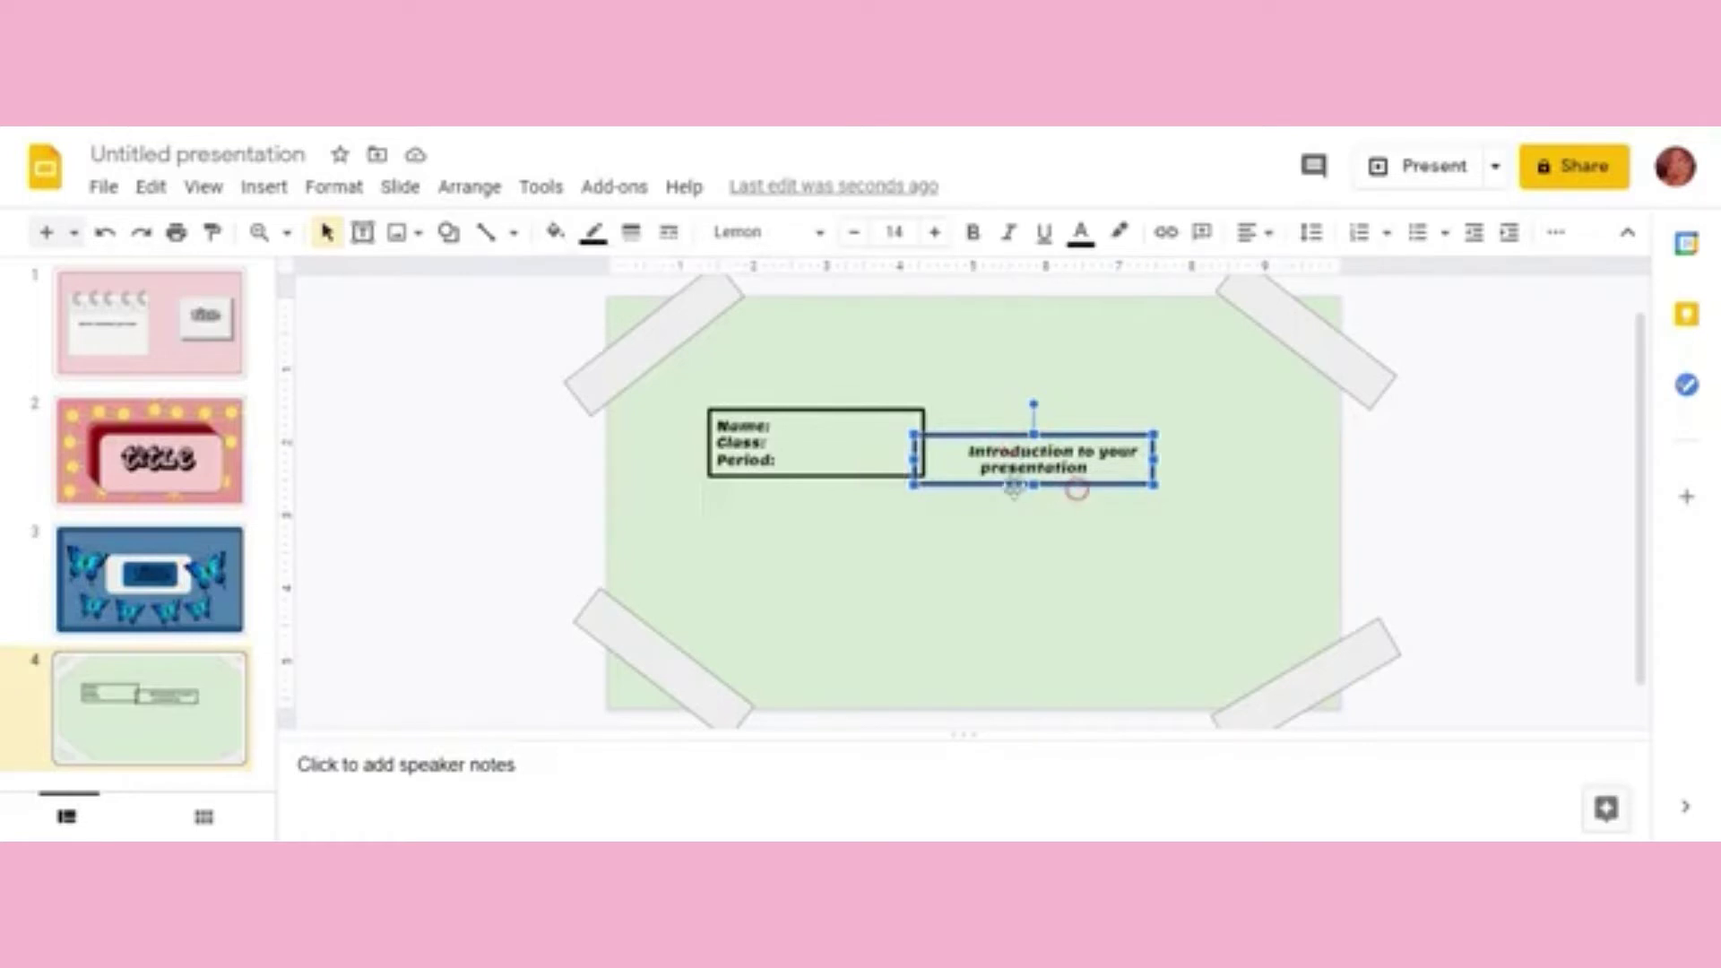
pyautogui.moveTo(1033, 485); pyautogui.dragTo(1033, 517)
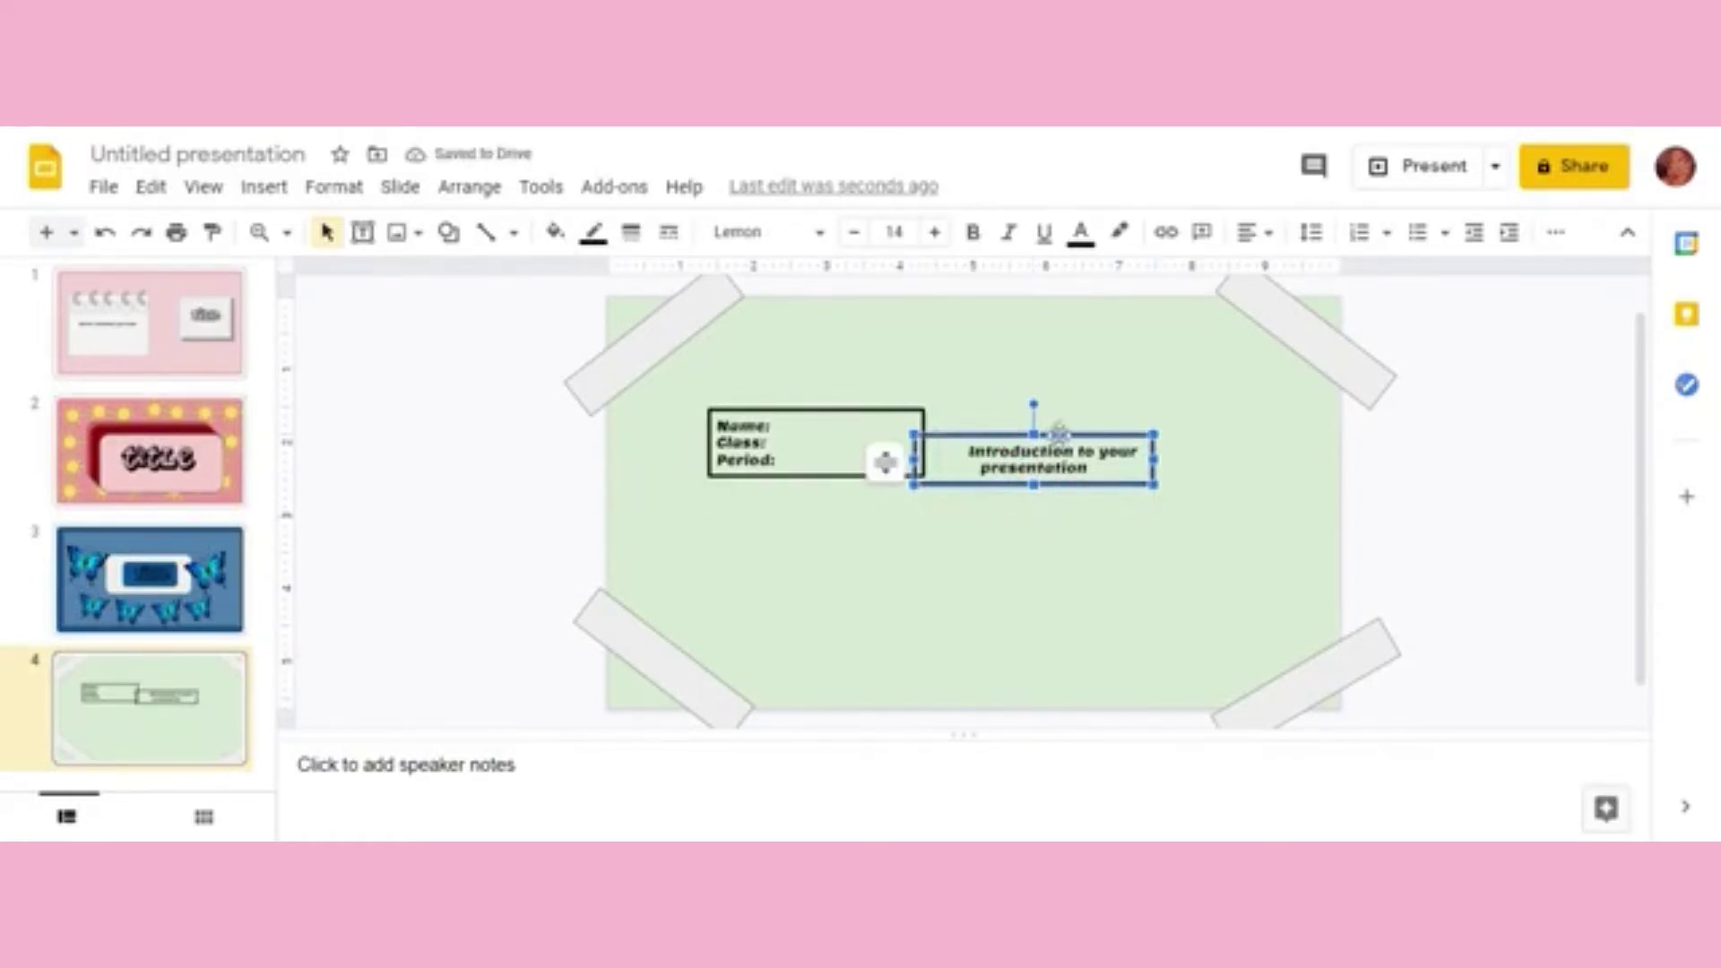
# Step: Replace the old box with a new text box beside the Name box, in Lemon font
pyautogui.press('Delete')
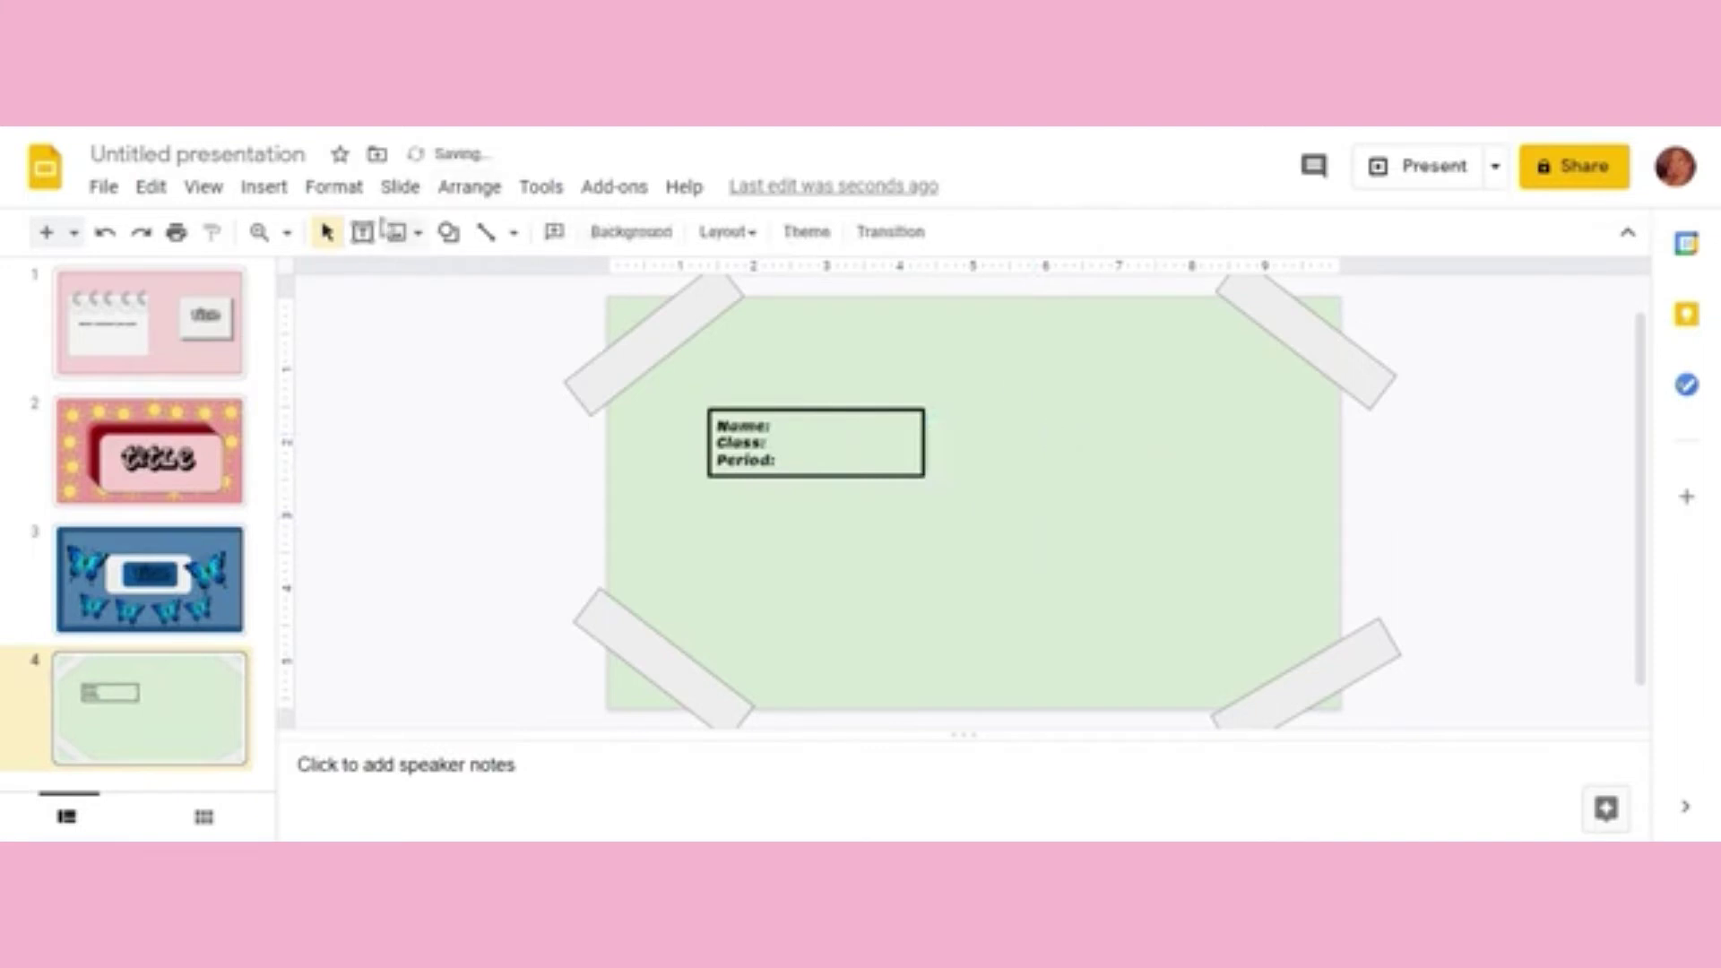
pyautogui.click(362, 232)
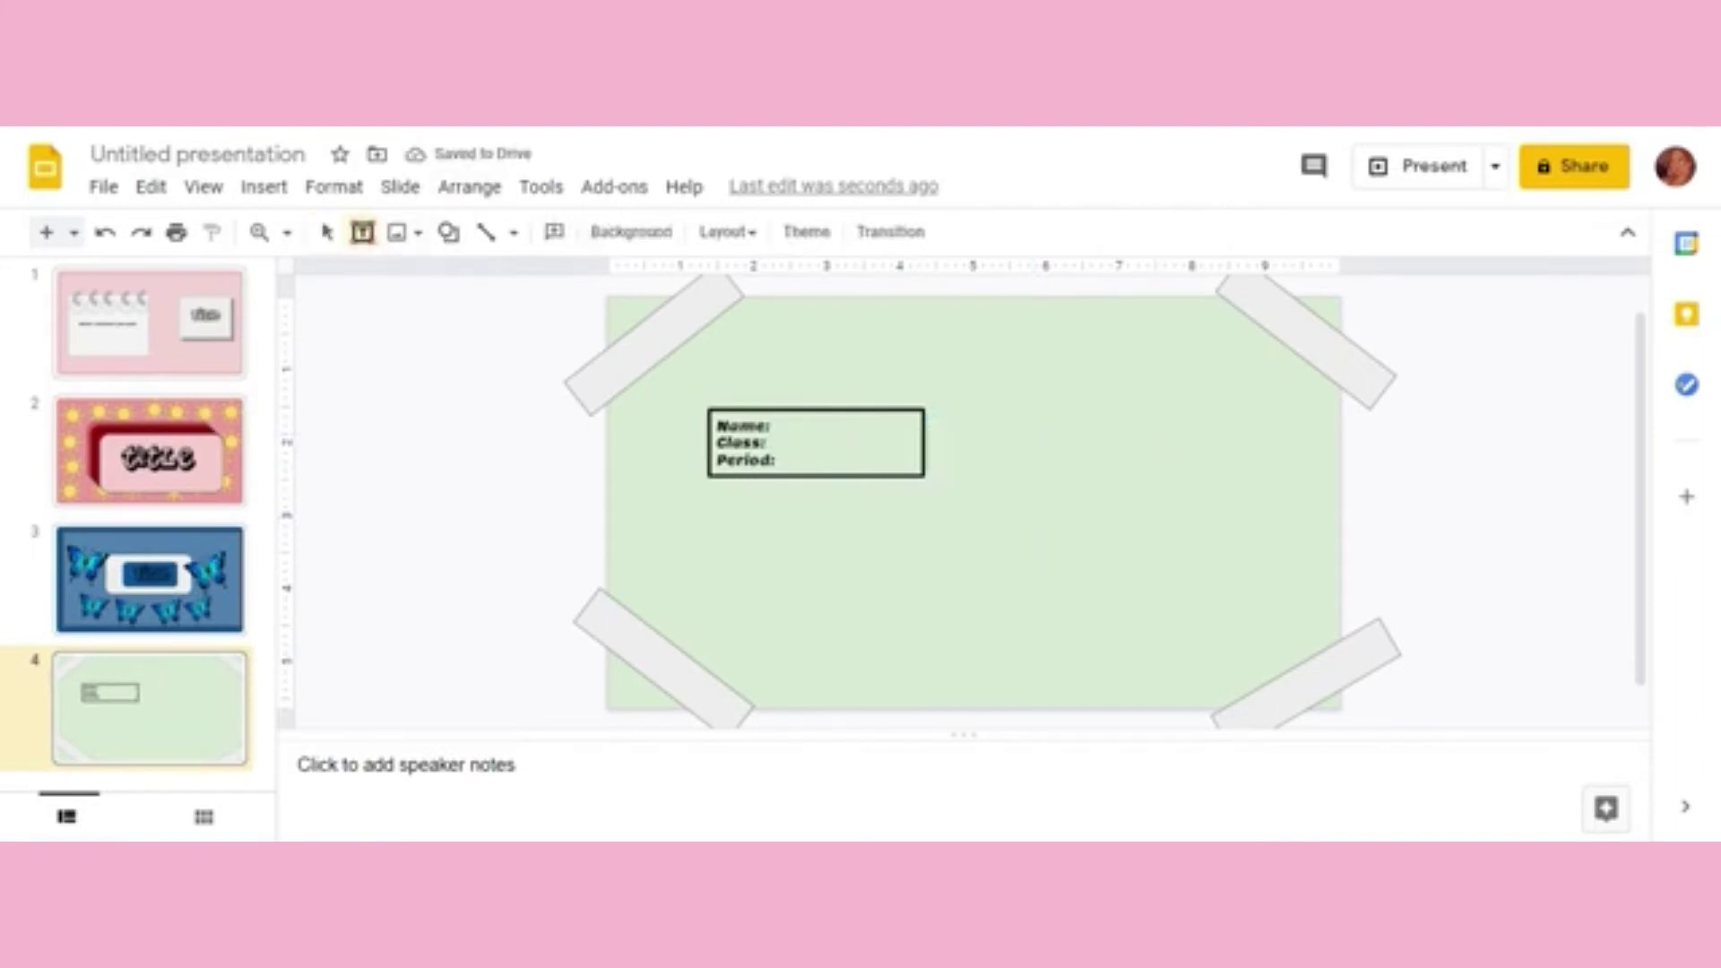
pyautogui.moveTo(913, 437); pyautogui.dragTo(1163, 561)
pyautogui.write('Introduction to your presentation')
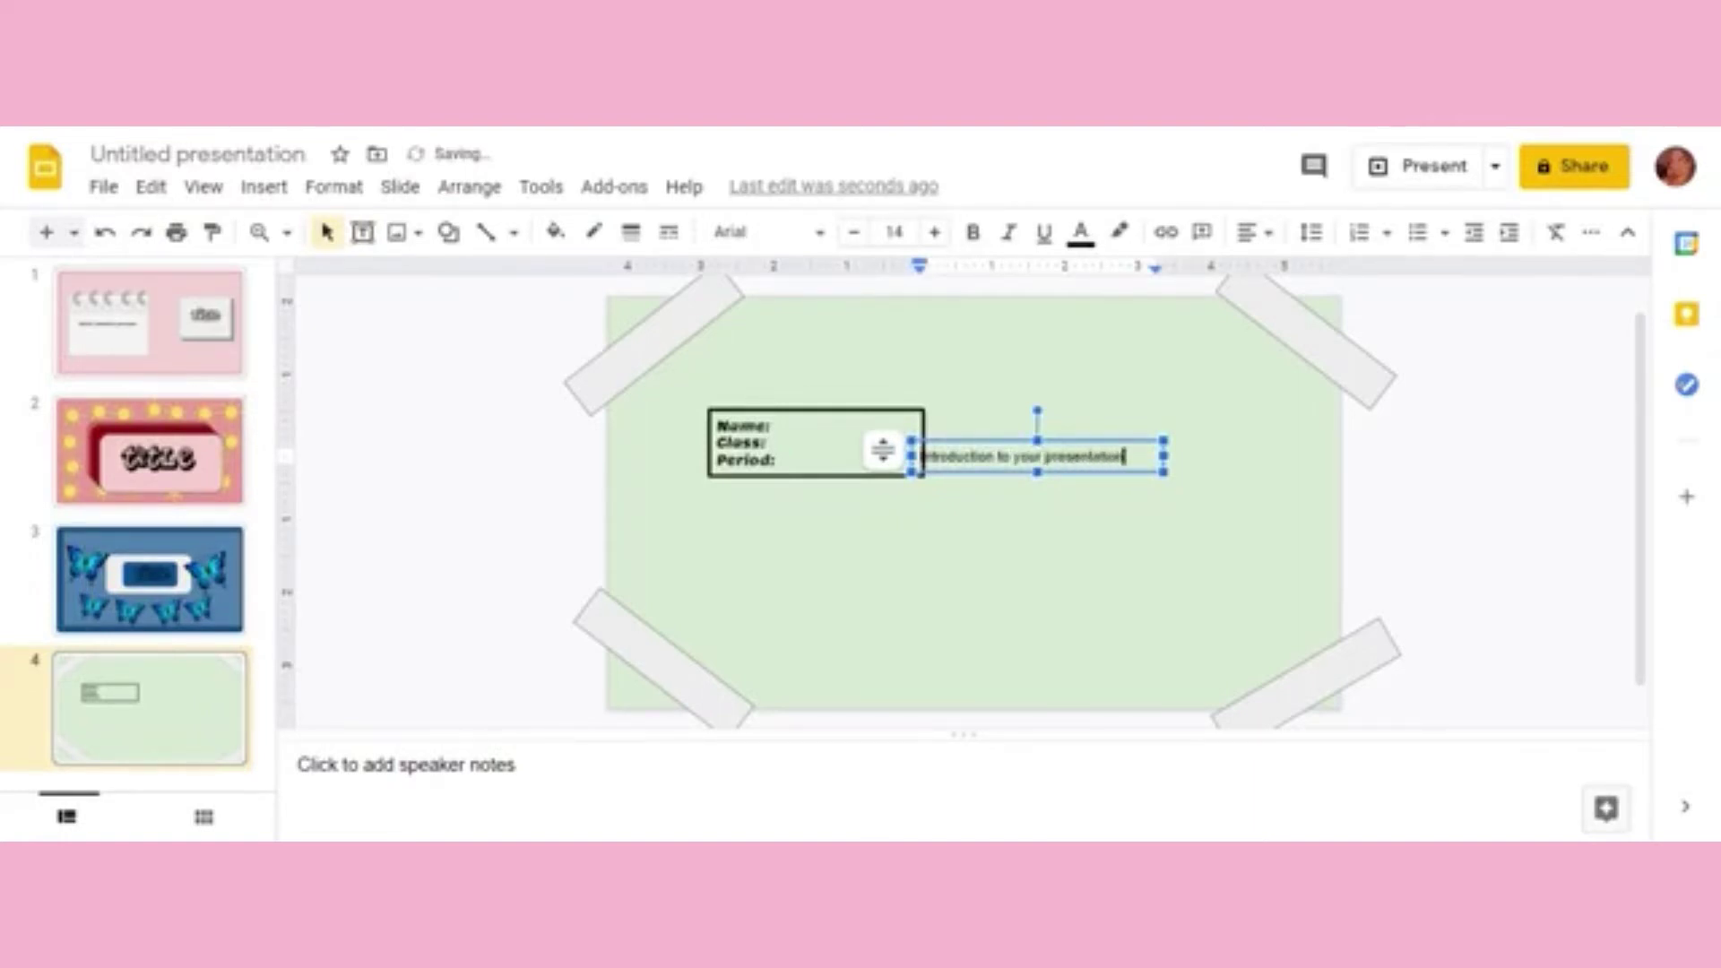
pyautogui.hotkey('ctrl', 'a')
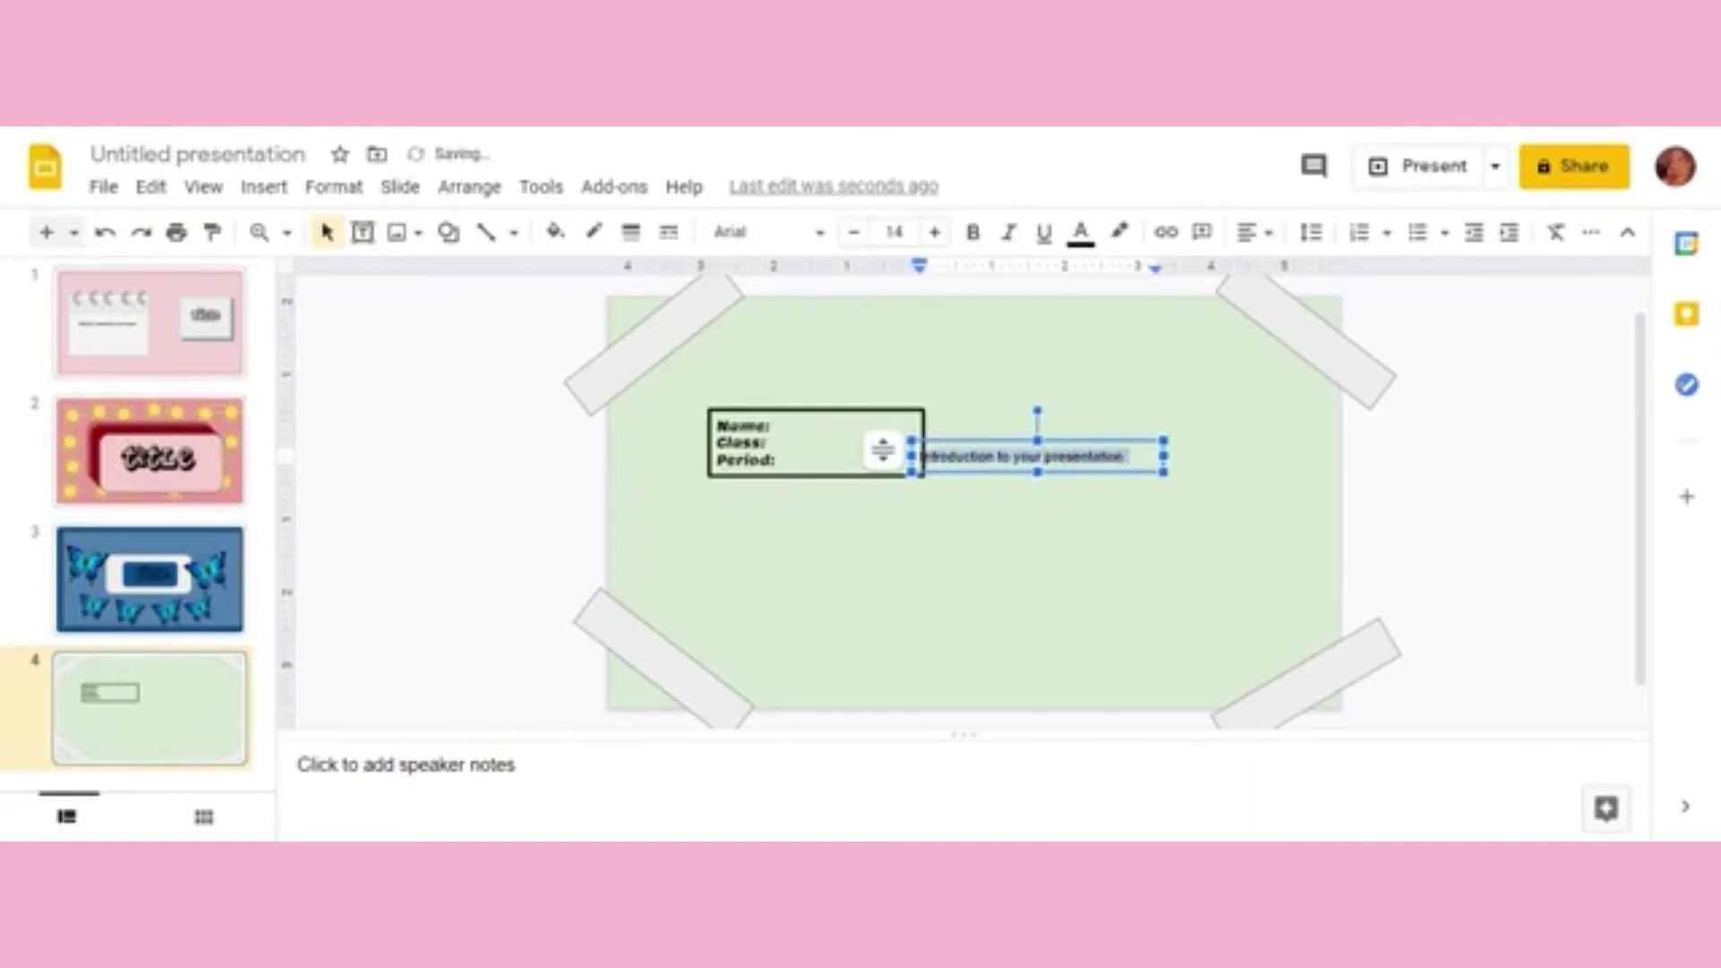
pyautogui.click(766, 232)
pyautogui.click(830, 392)
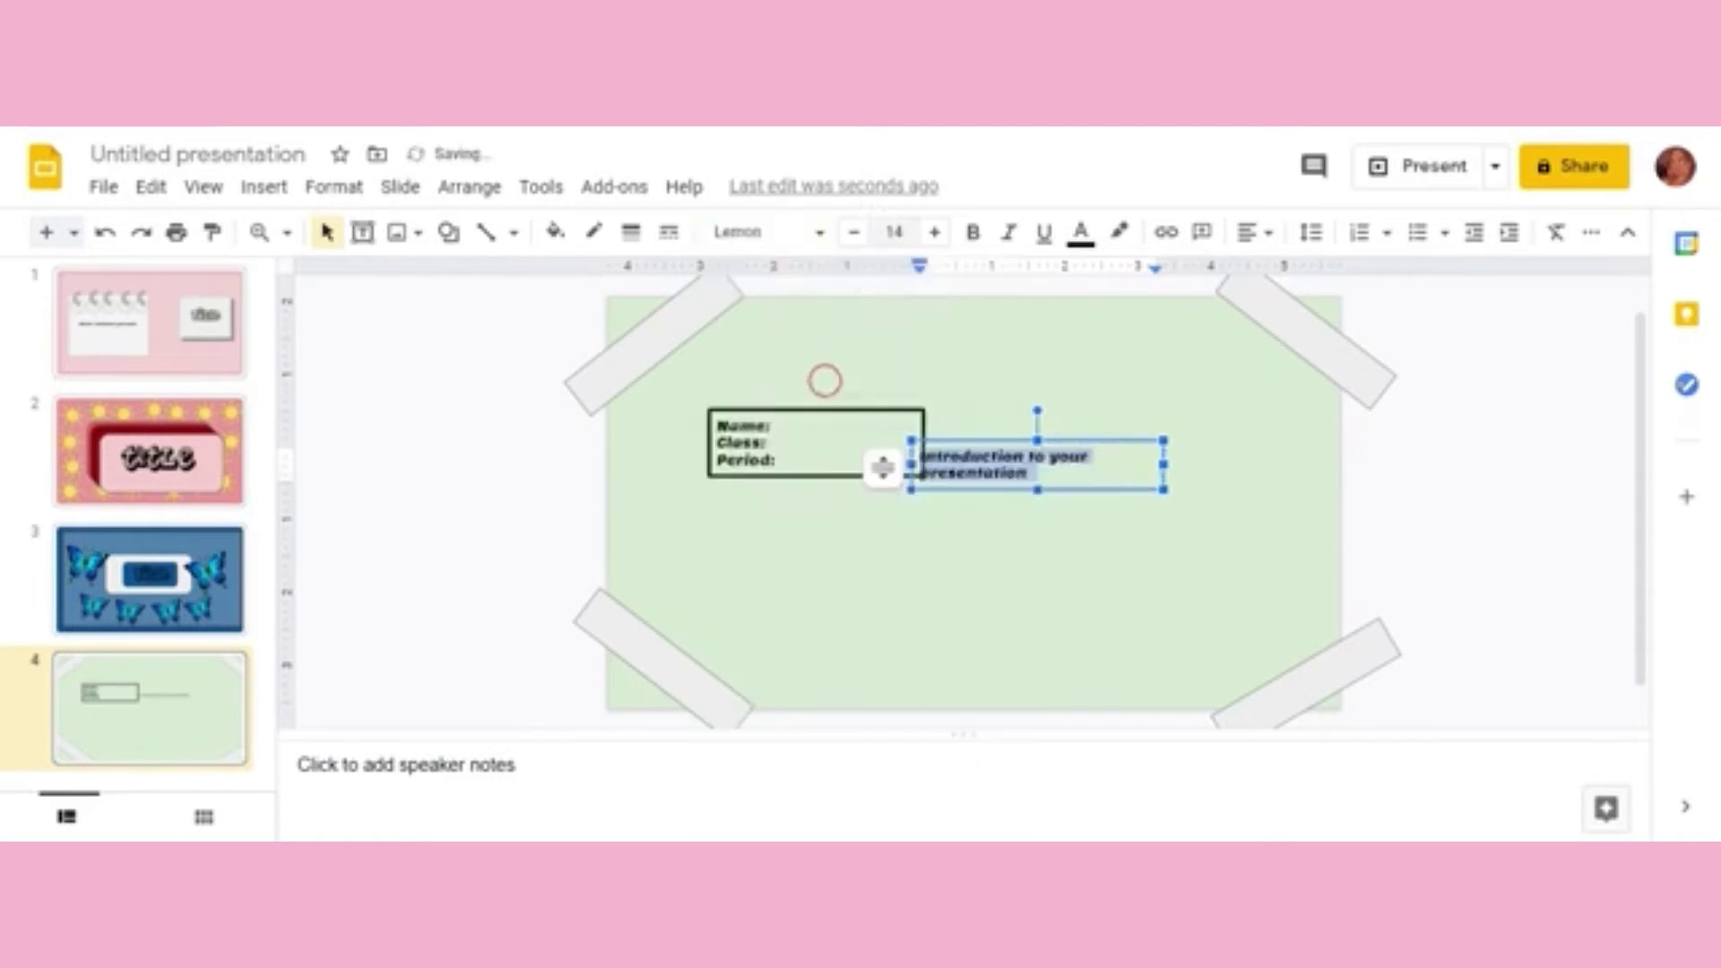
# Step: Give the new introduction box a thick 4px border
pyautogui.click(749, 232)
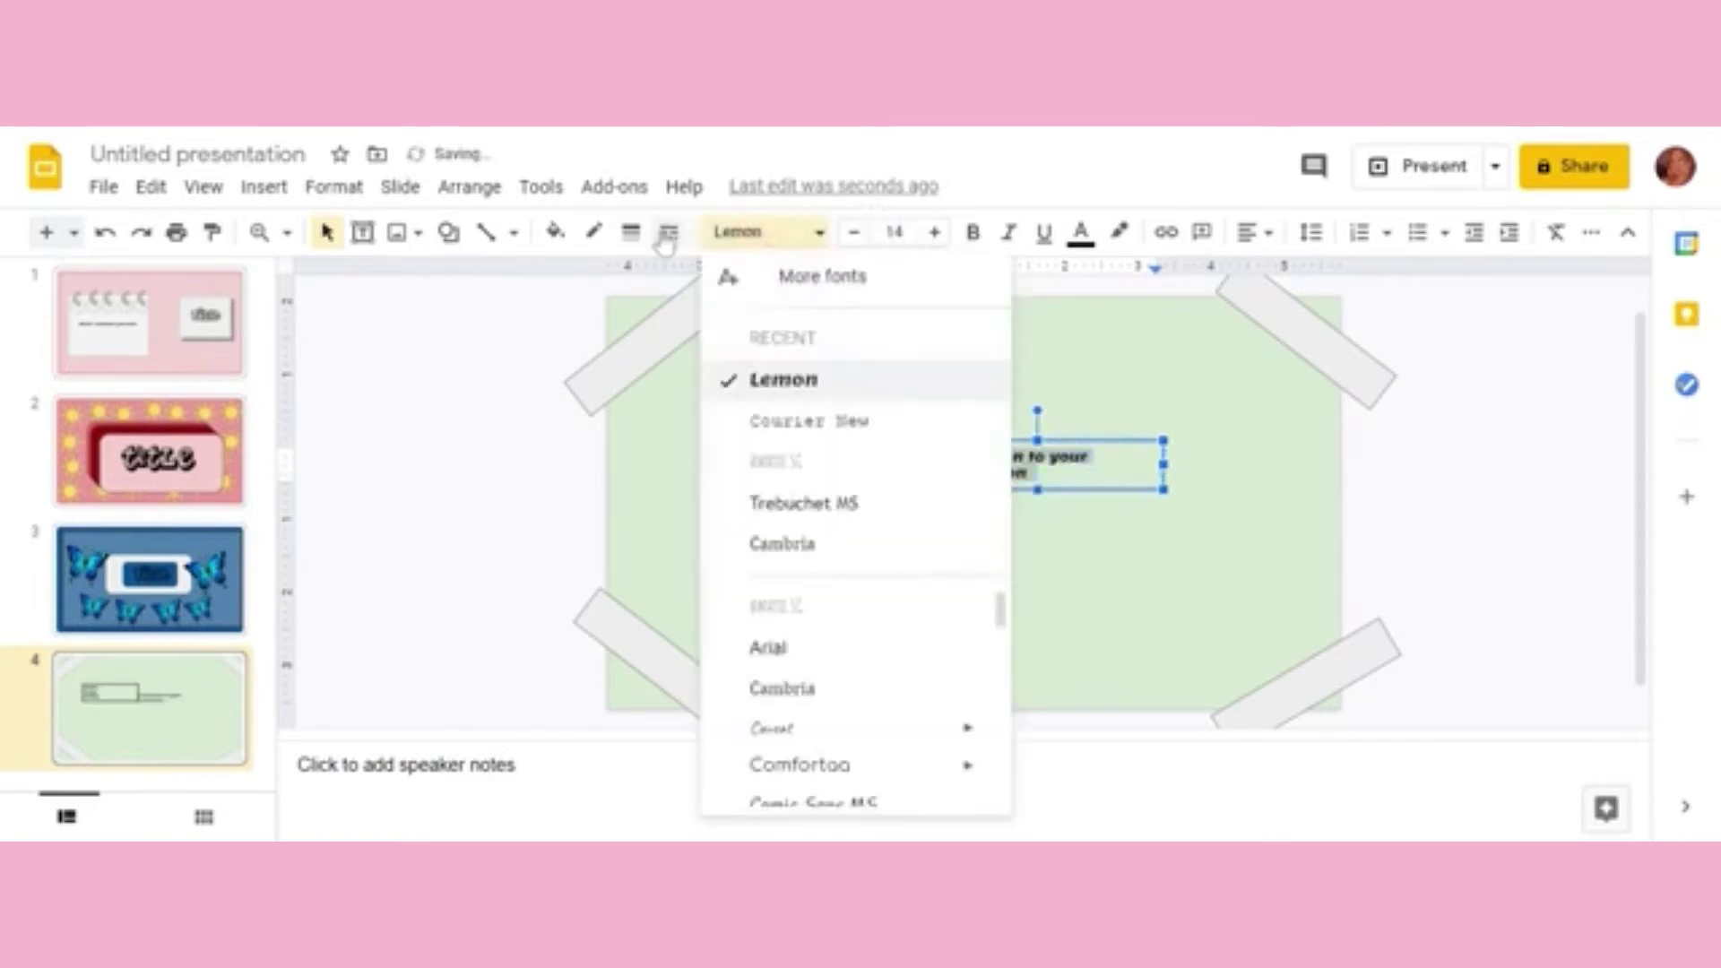
pyautogui.click(668, 232)
pyautogui.click(668, 235)
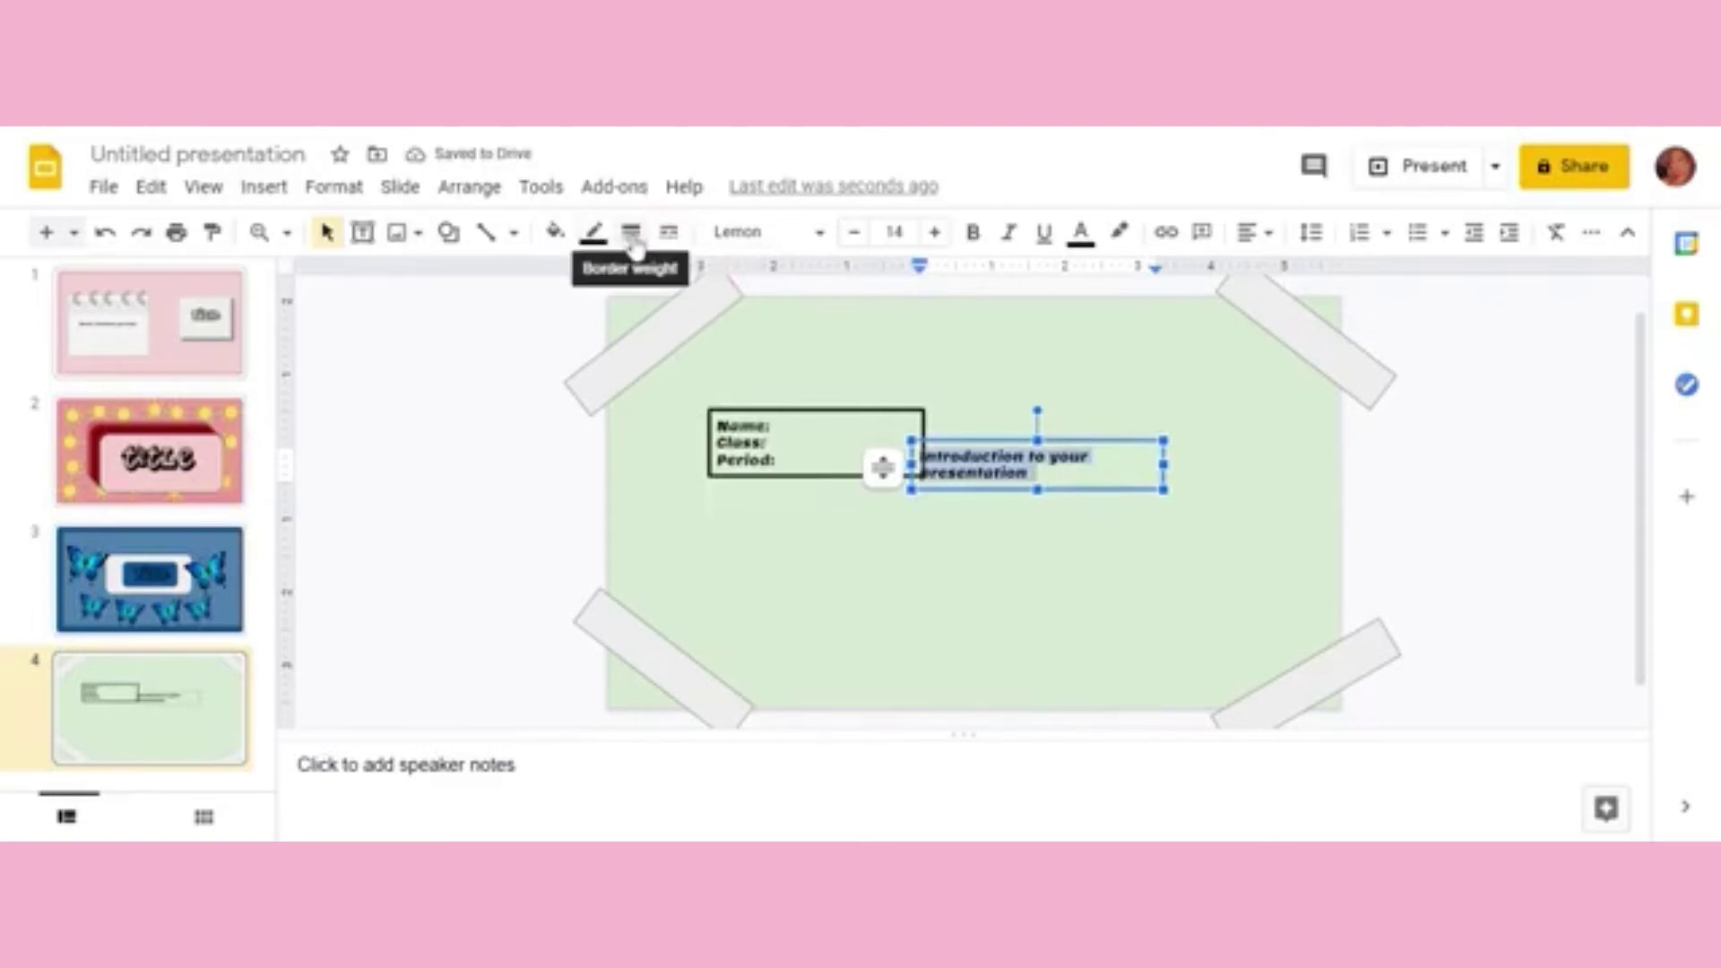
pyautogui.click(633, 240)
pyautogui.click(676, 395)
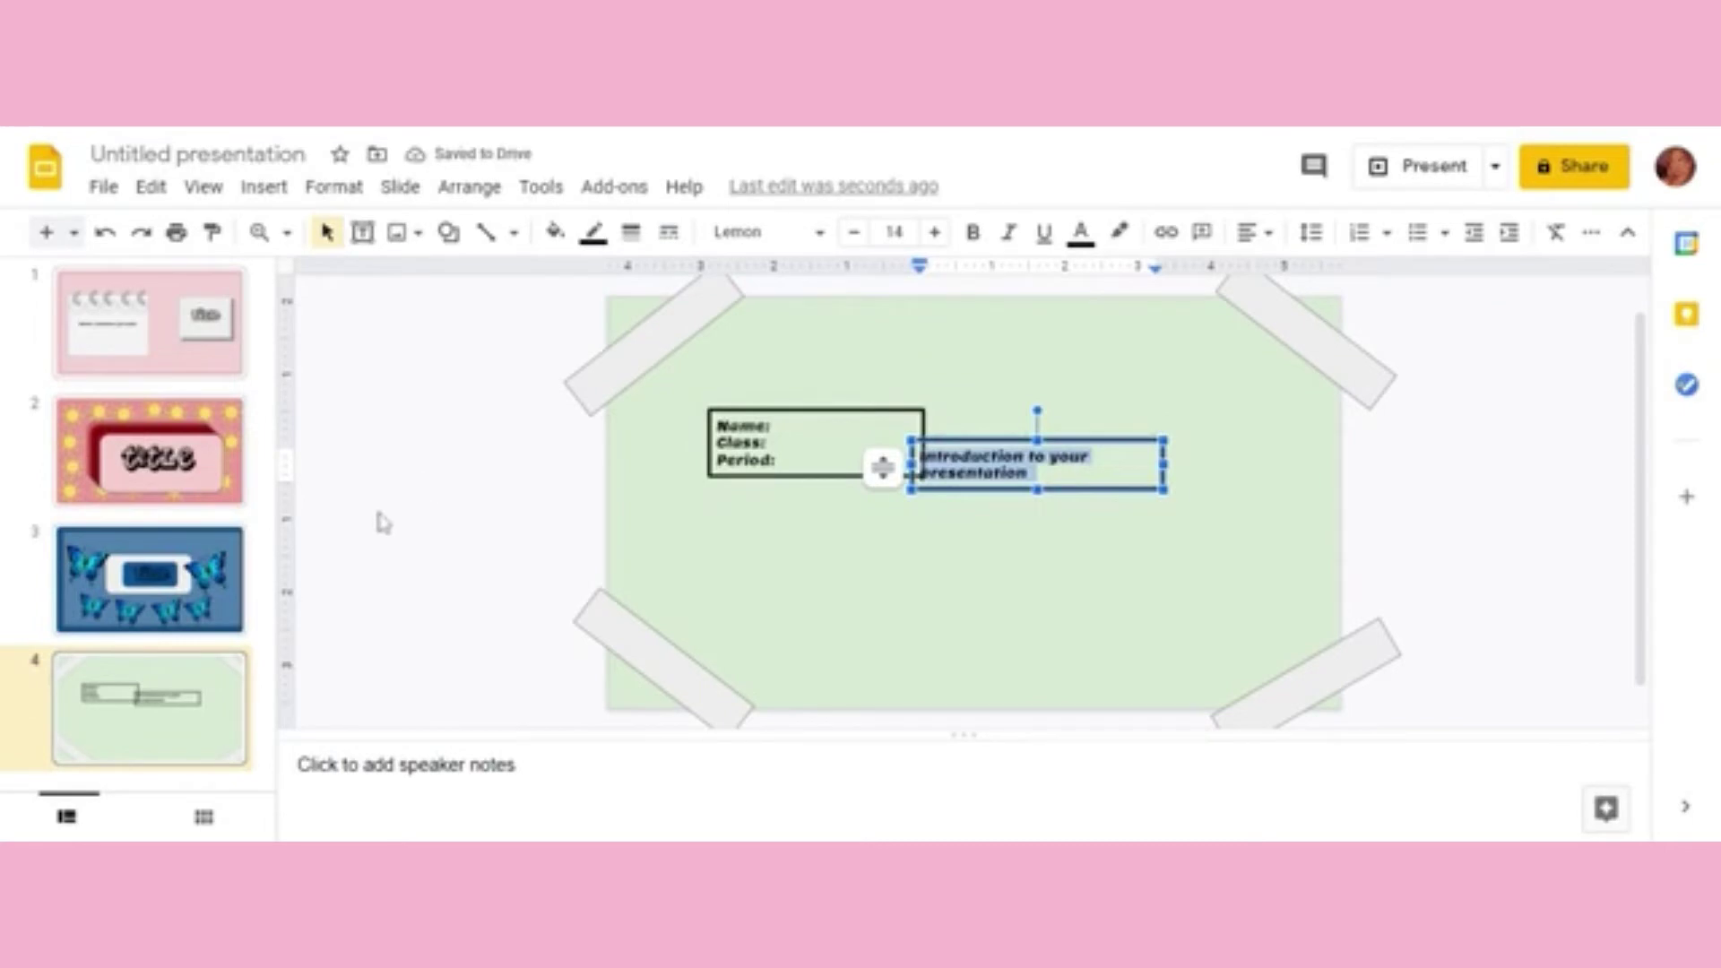
pyautogui.click(457, 499)
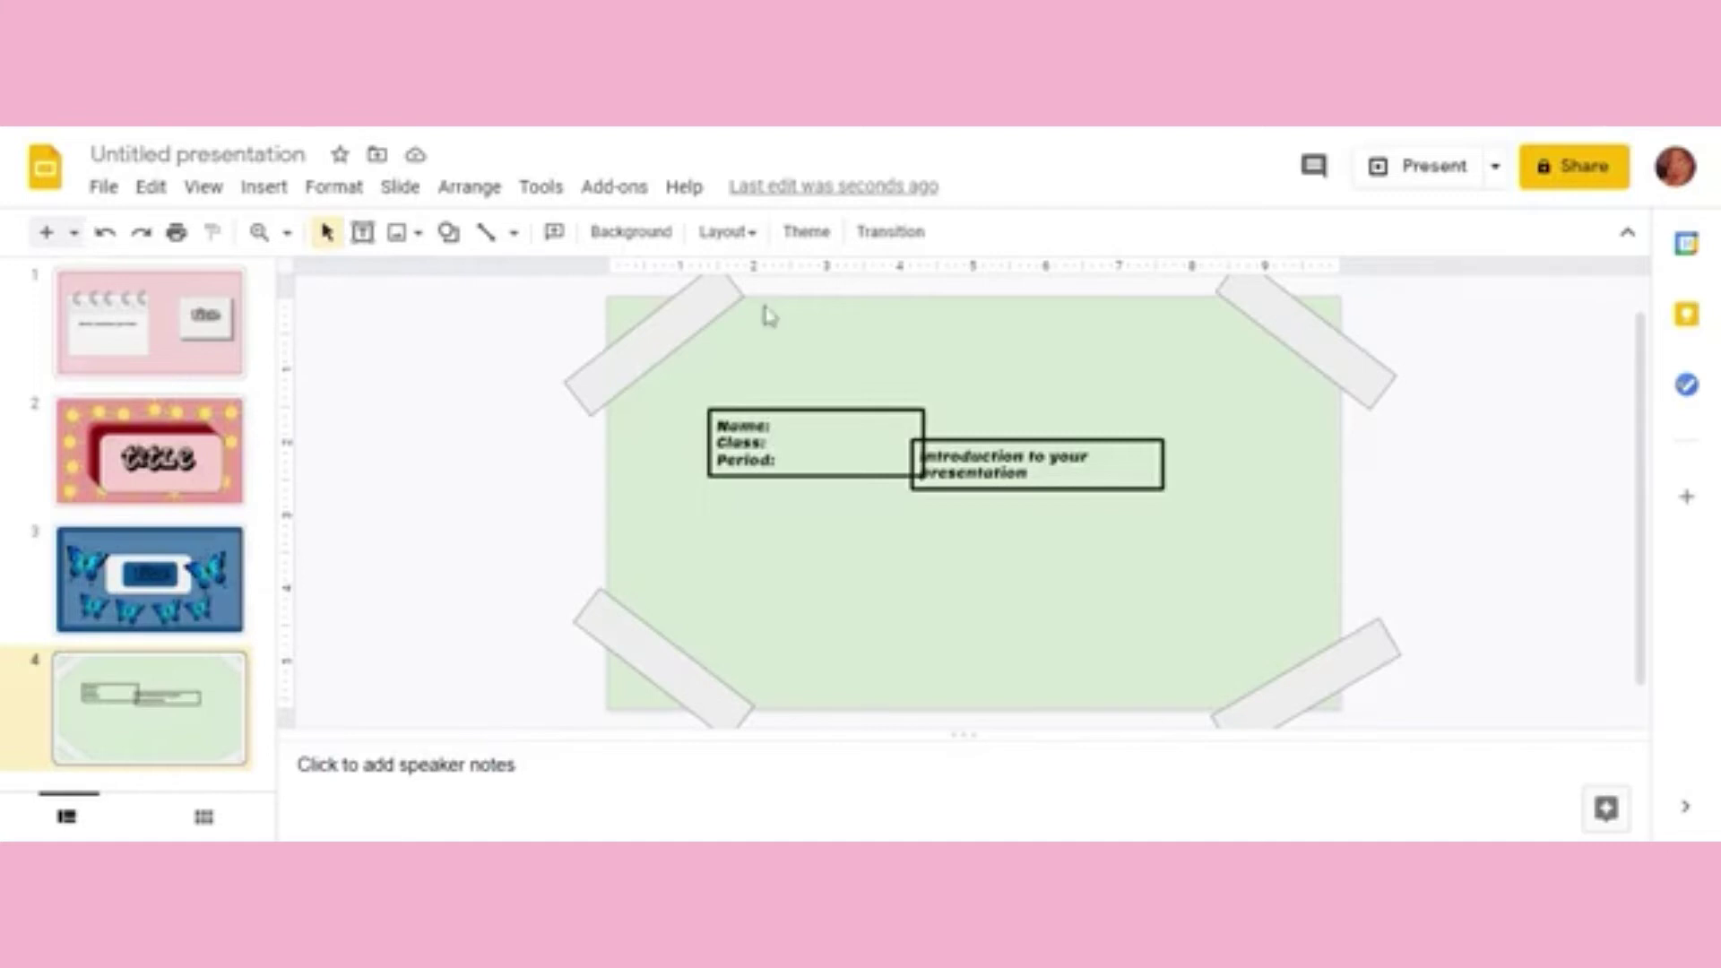
# Step: Draw a rounded rectangle banner near the top of the slide
pyautogui.click(449, 231)
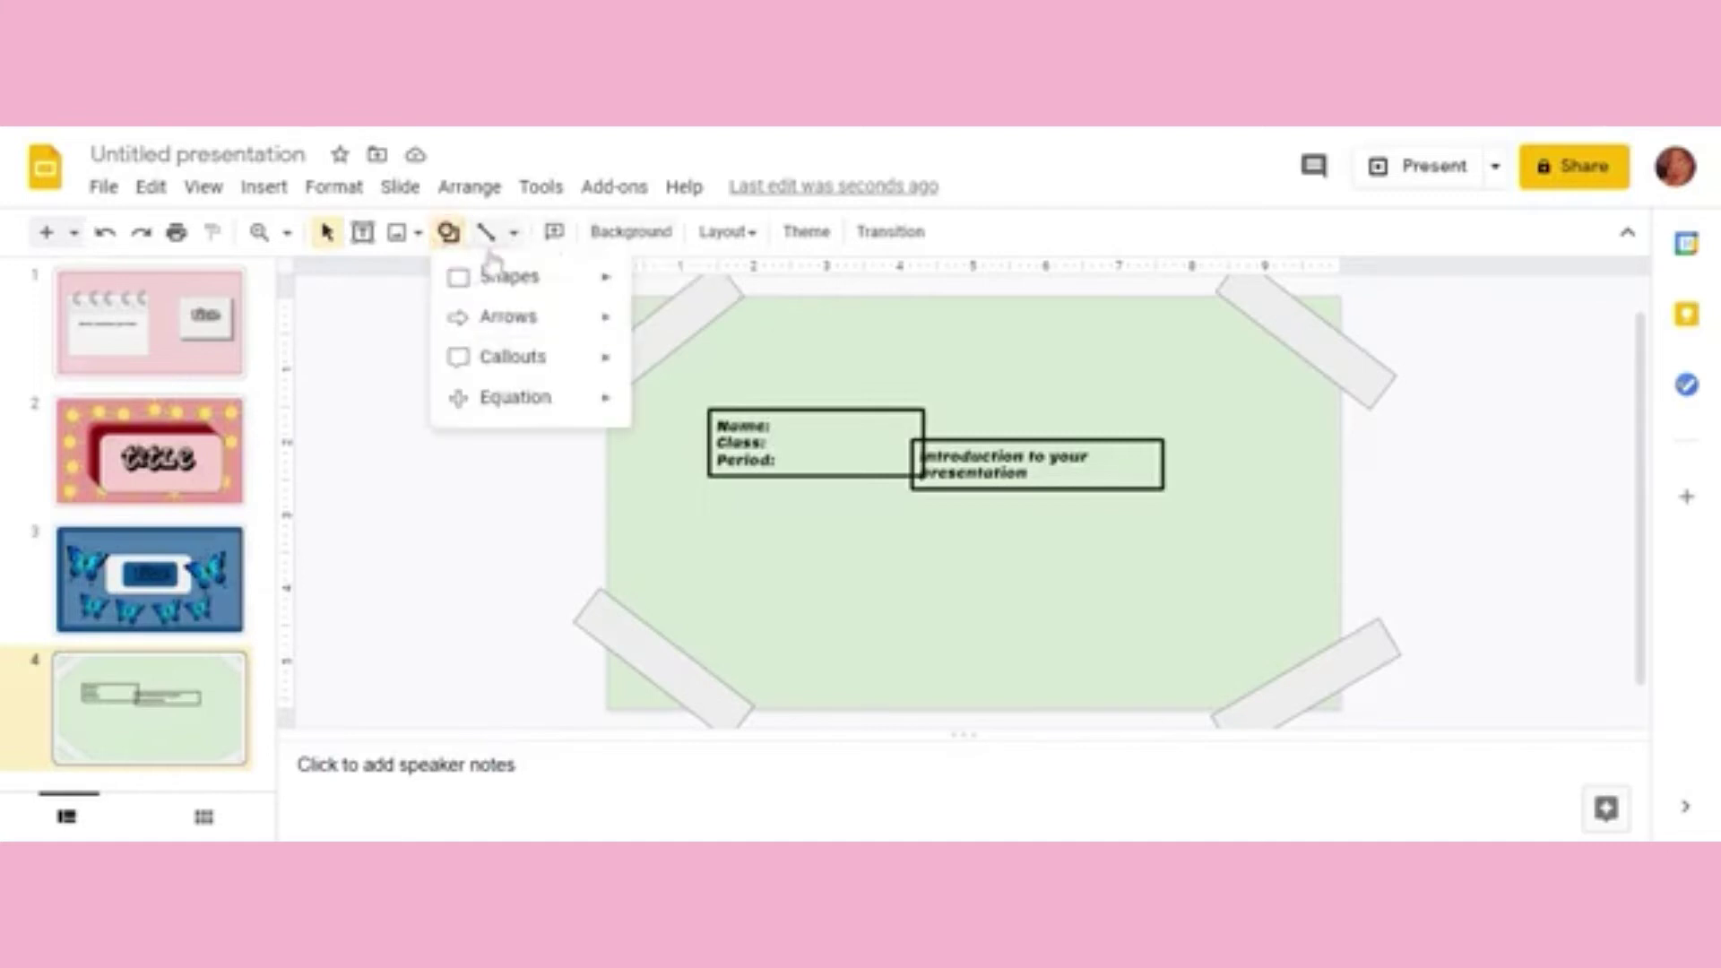
pyautogui.moveTo(508, 276)
pyautogui.click(675, 281)
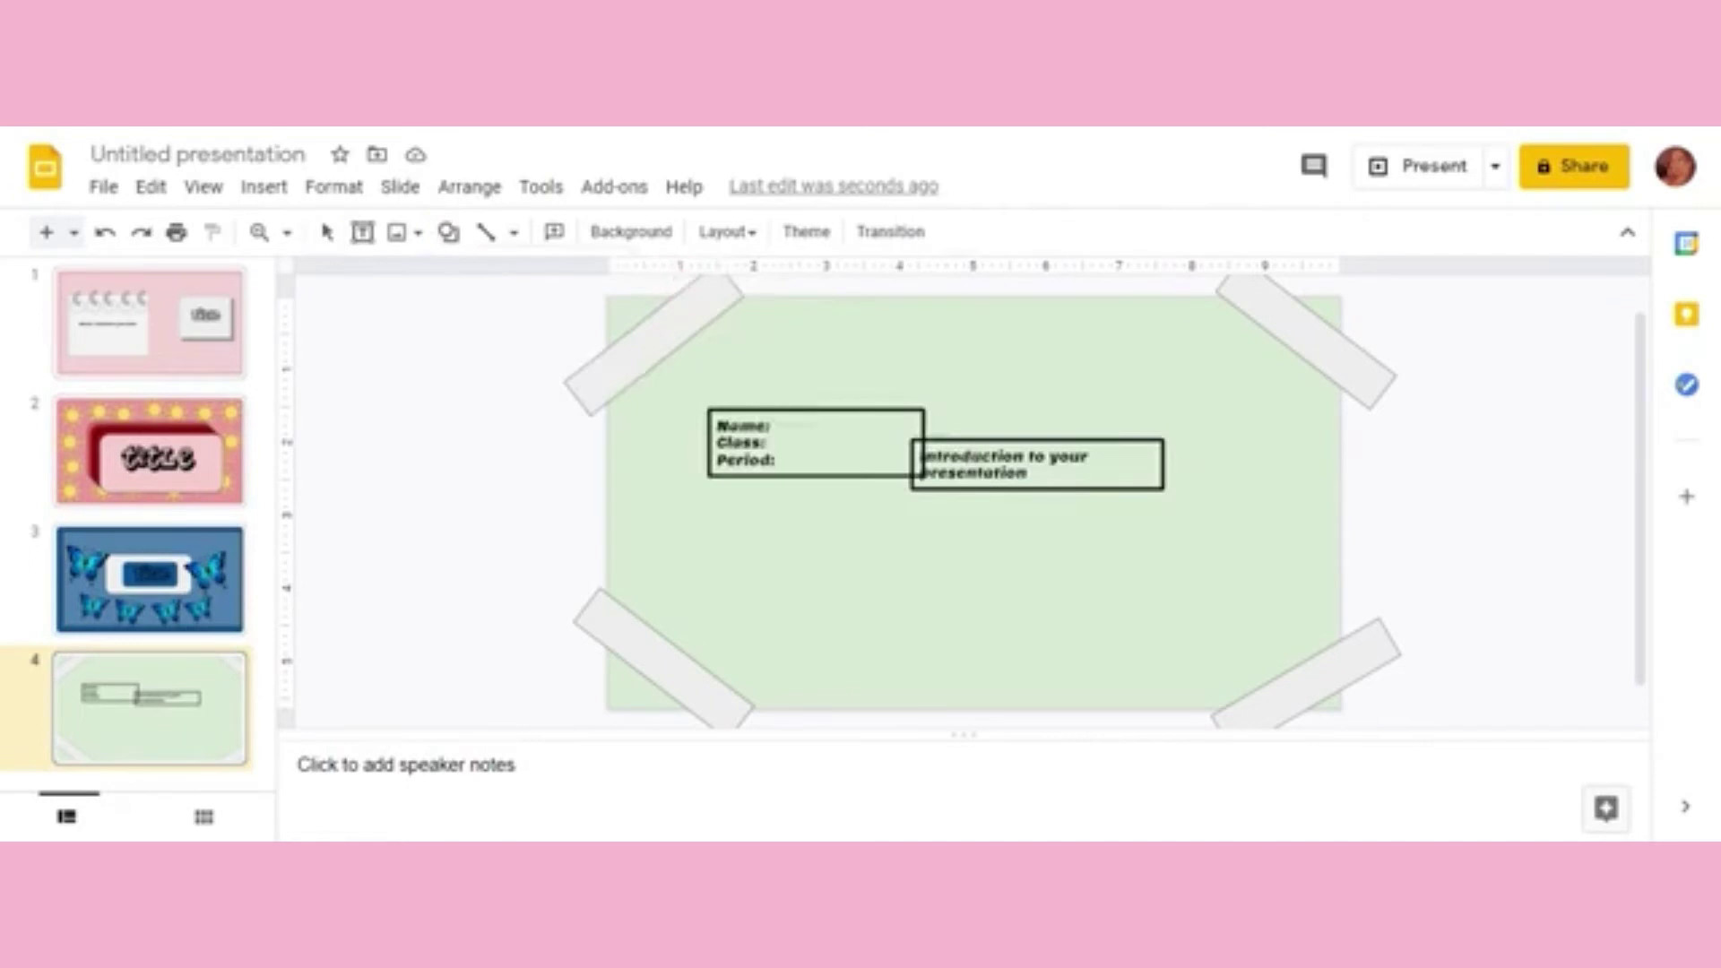
pyautogui.moveTo(862, 318); pyautogui.dragTo(1115, 384)
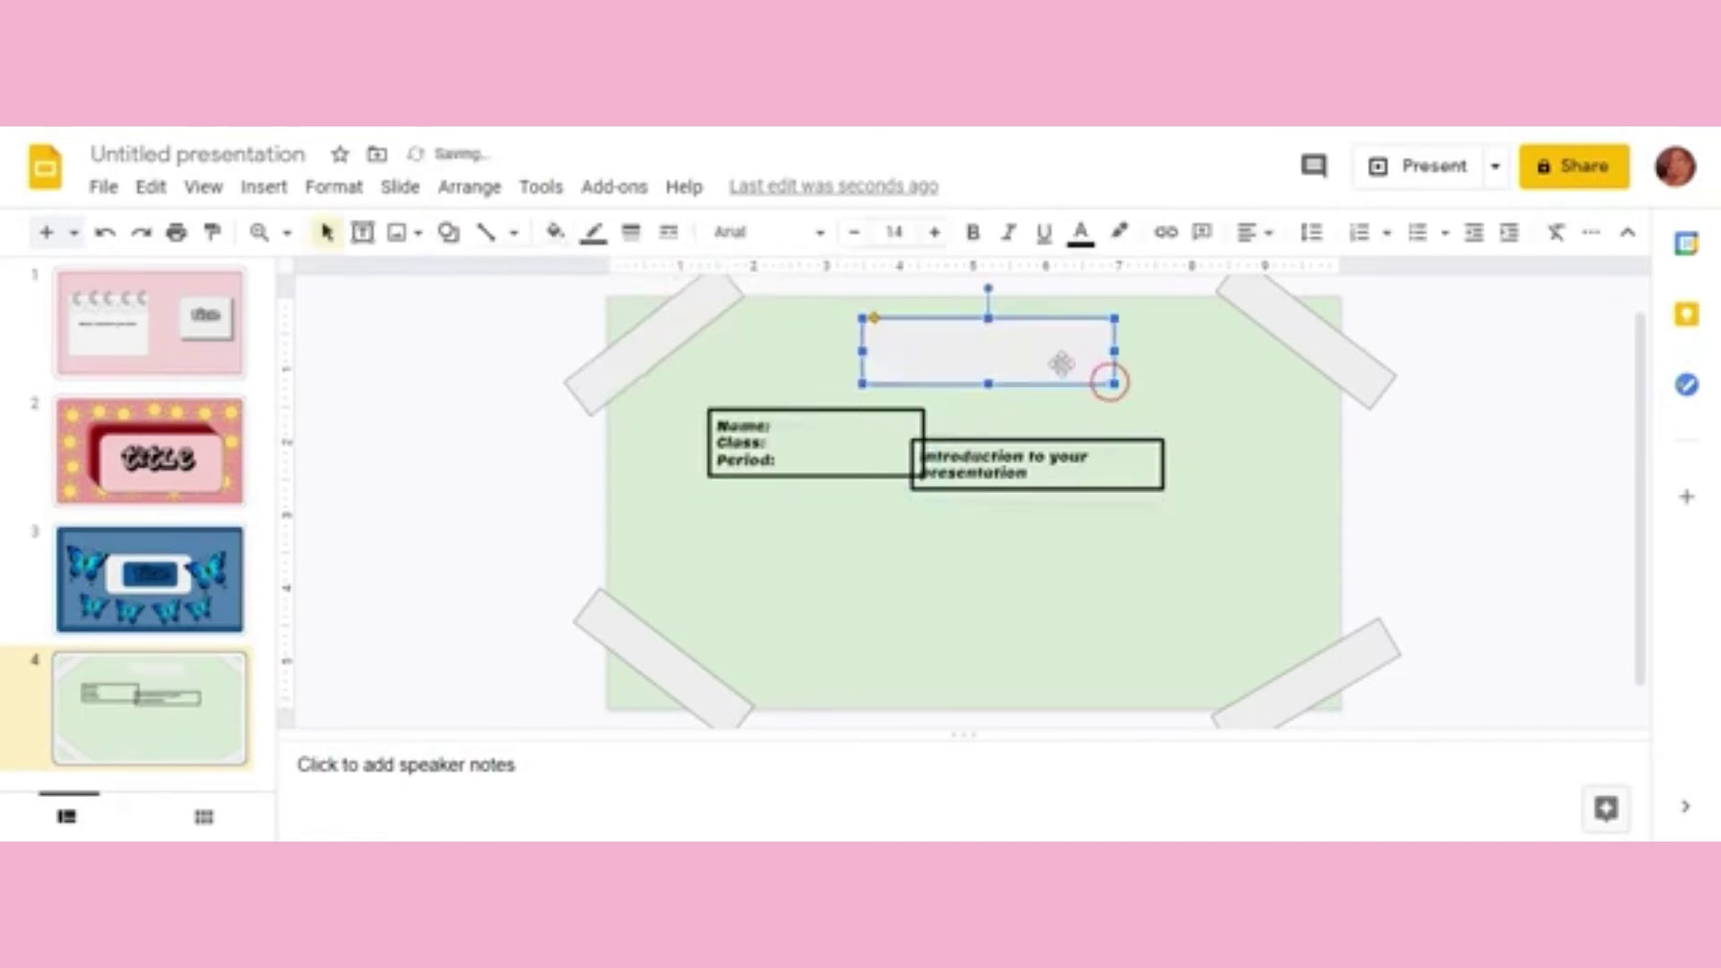
pyautogui.click(457, 319)
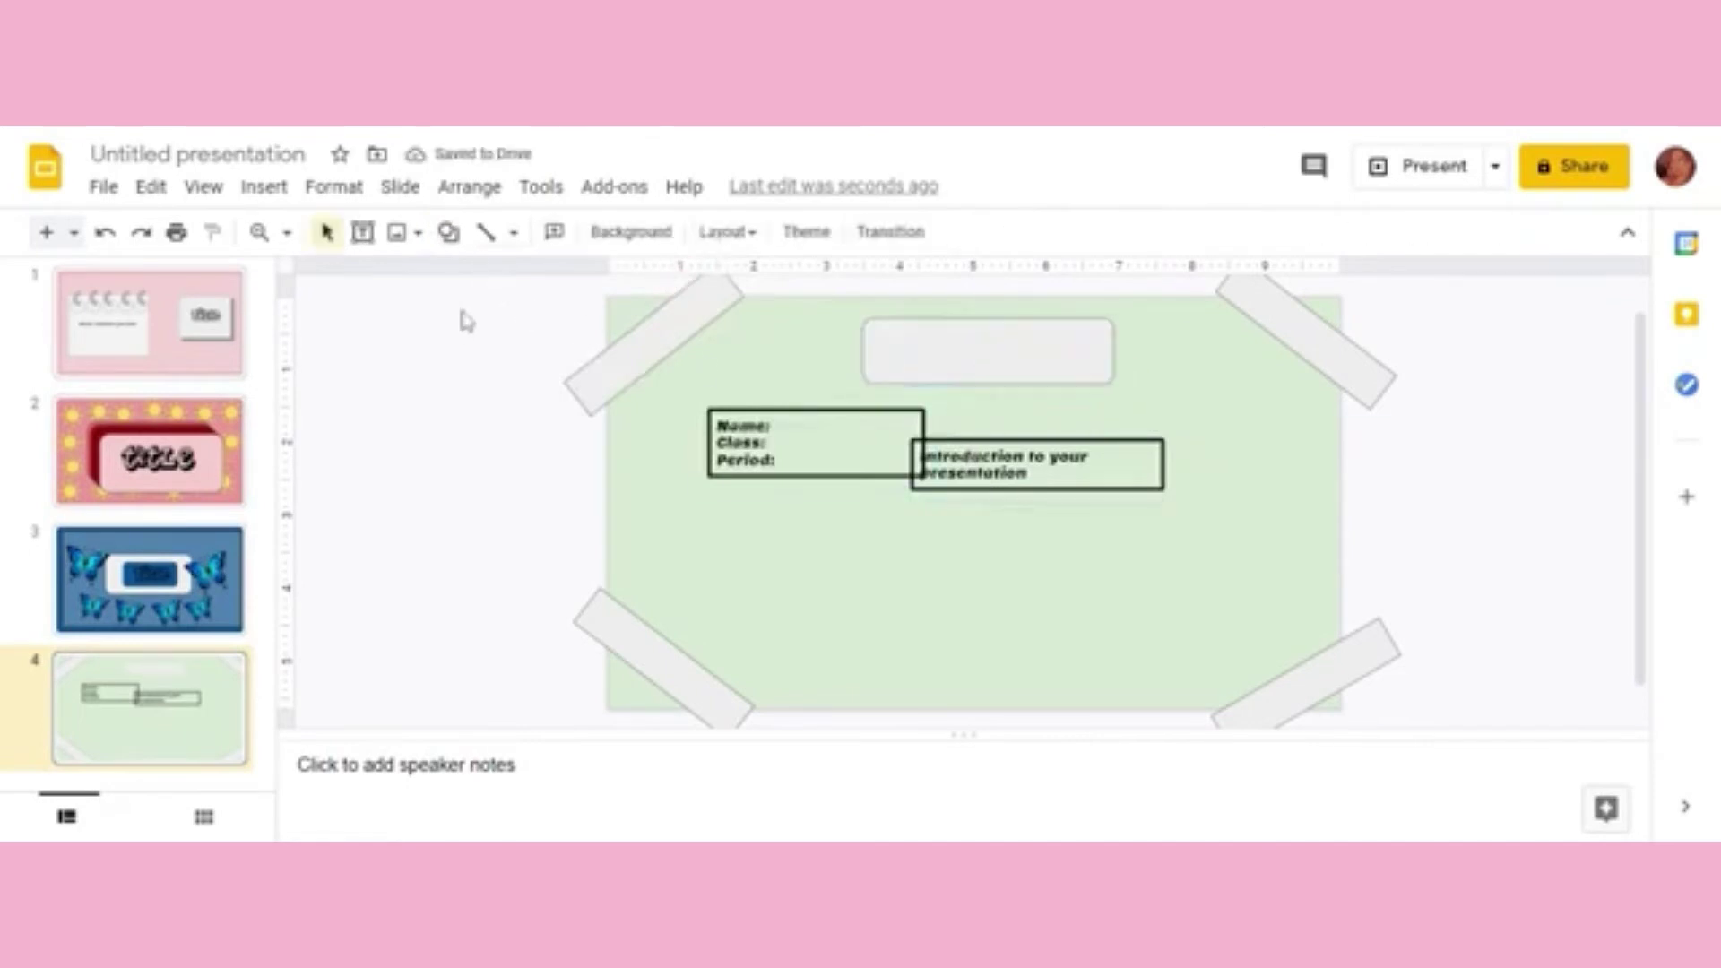
# Step: Add a 'Title' text box inside the banner in Playfair Display
pyautogui.click(362, 233)
pyautogui.moveTo(893, 333); pyautogui.dragTo(1067, 370)
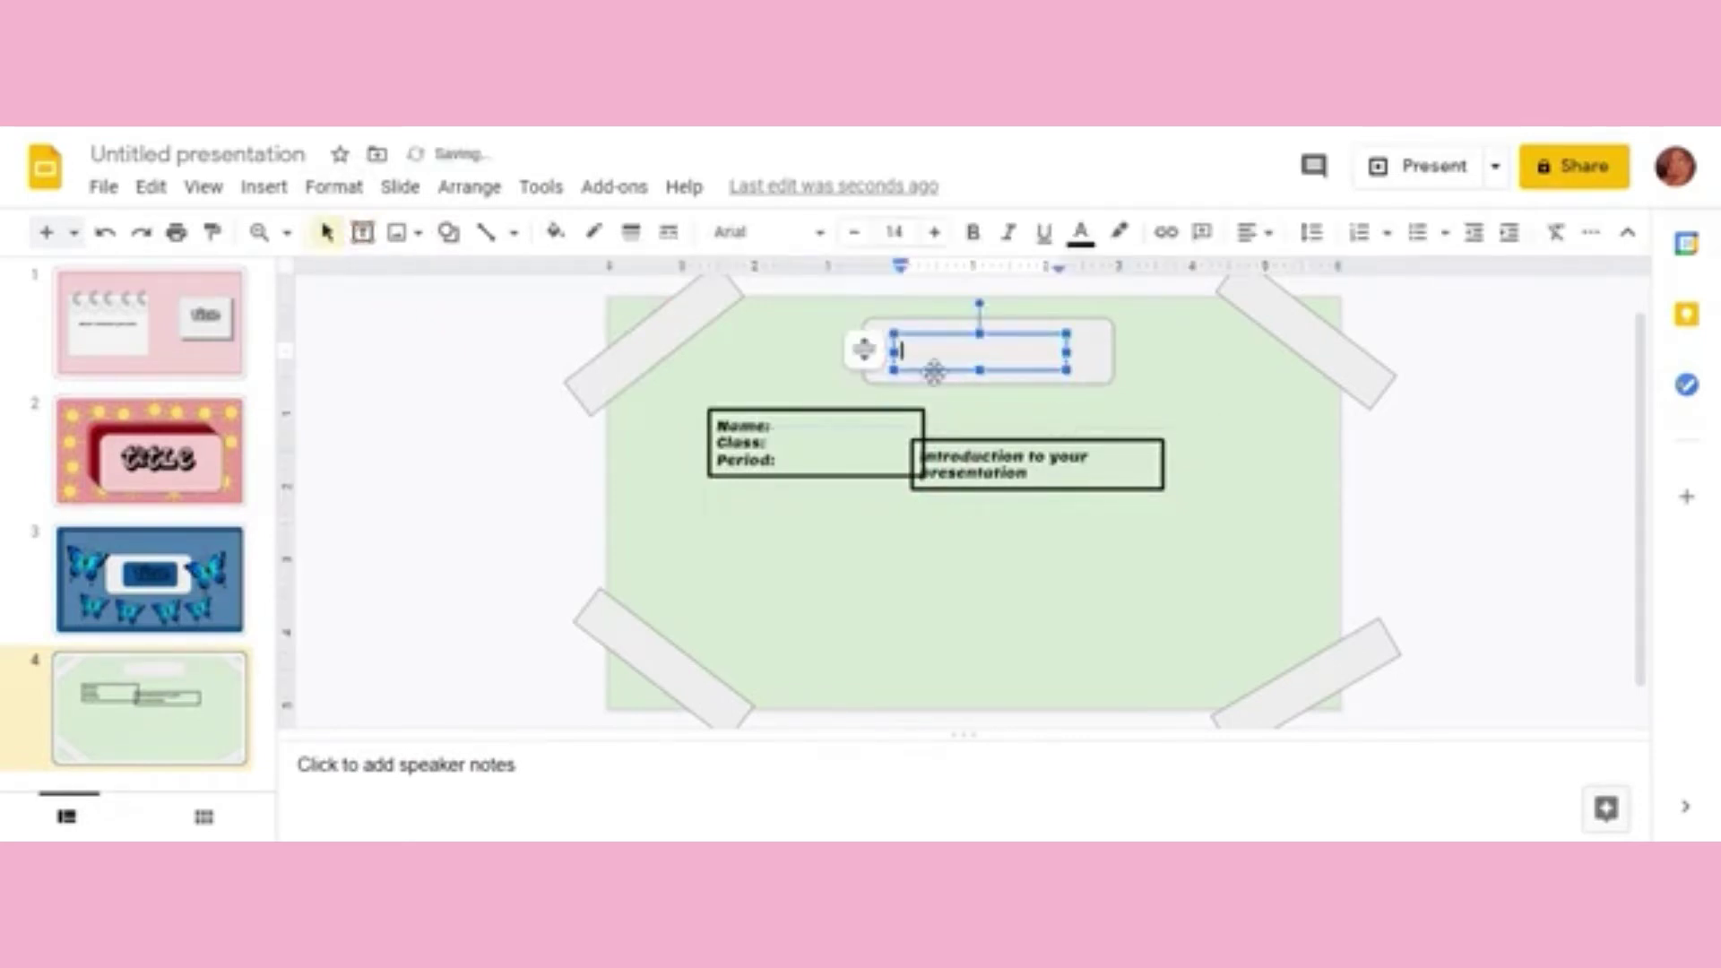
pyautogui.write('Title')
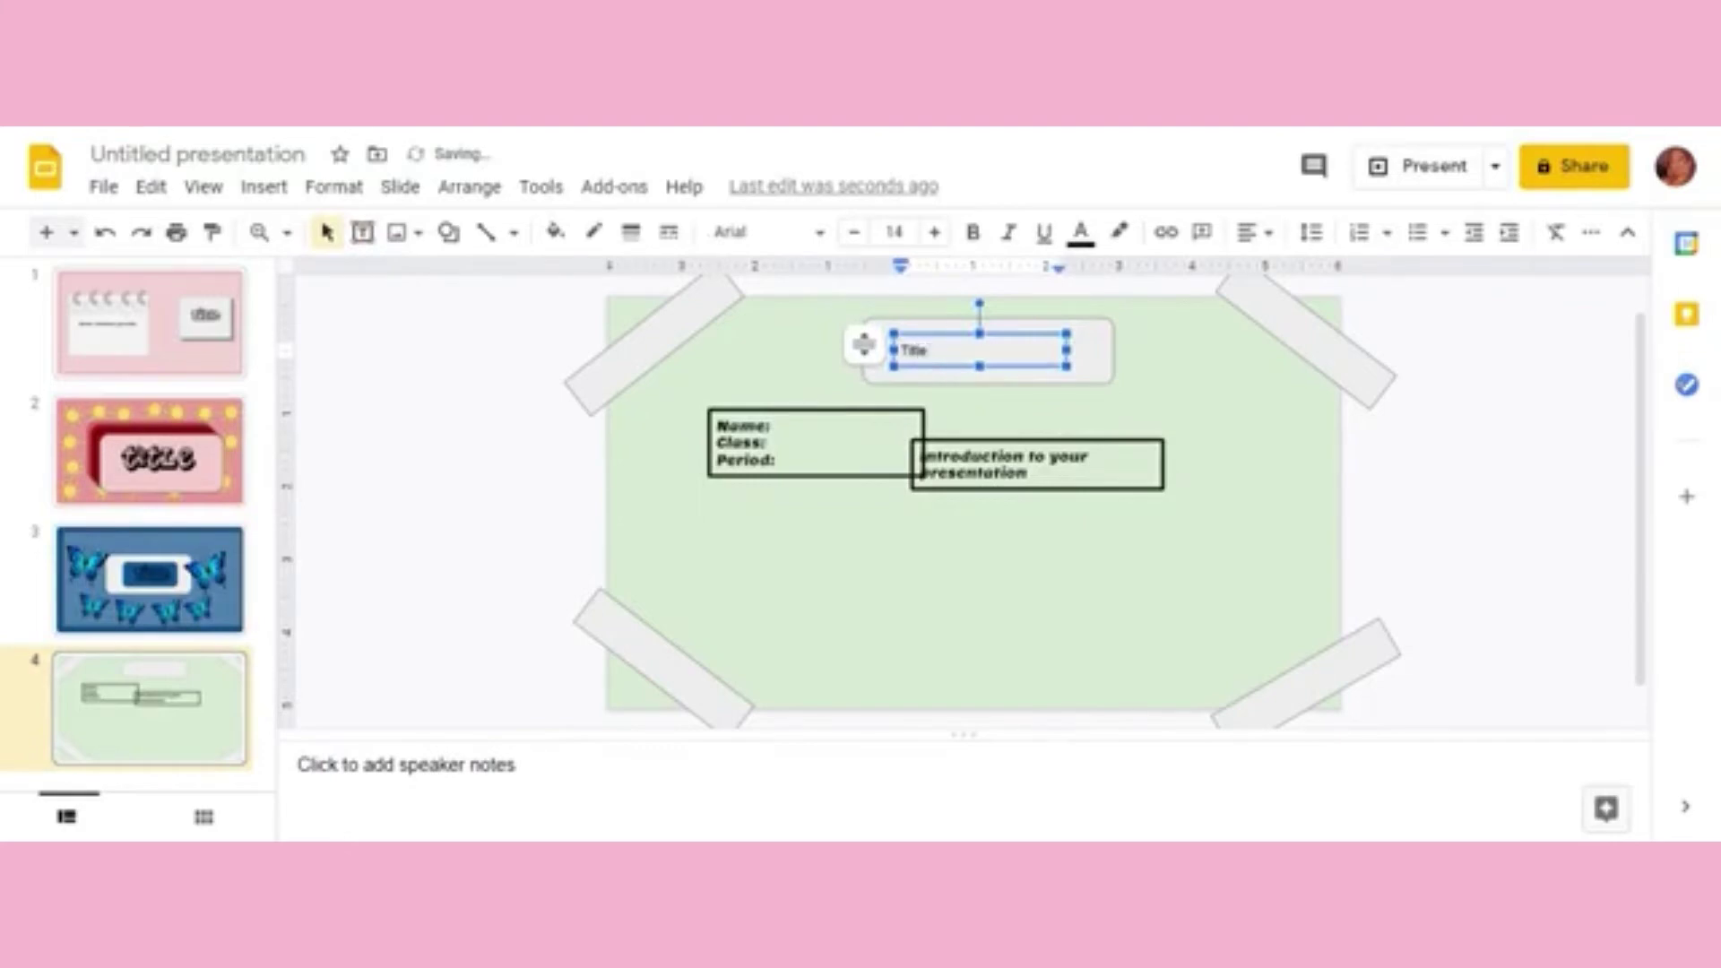
pyautogui.click(766, 233)
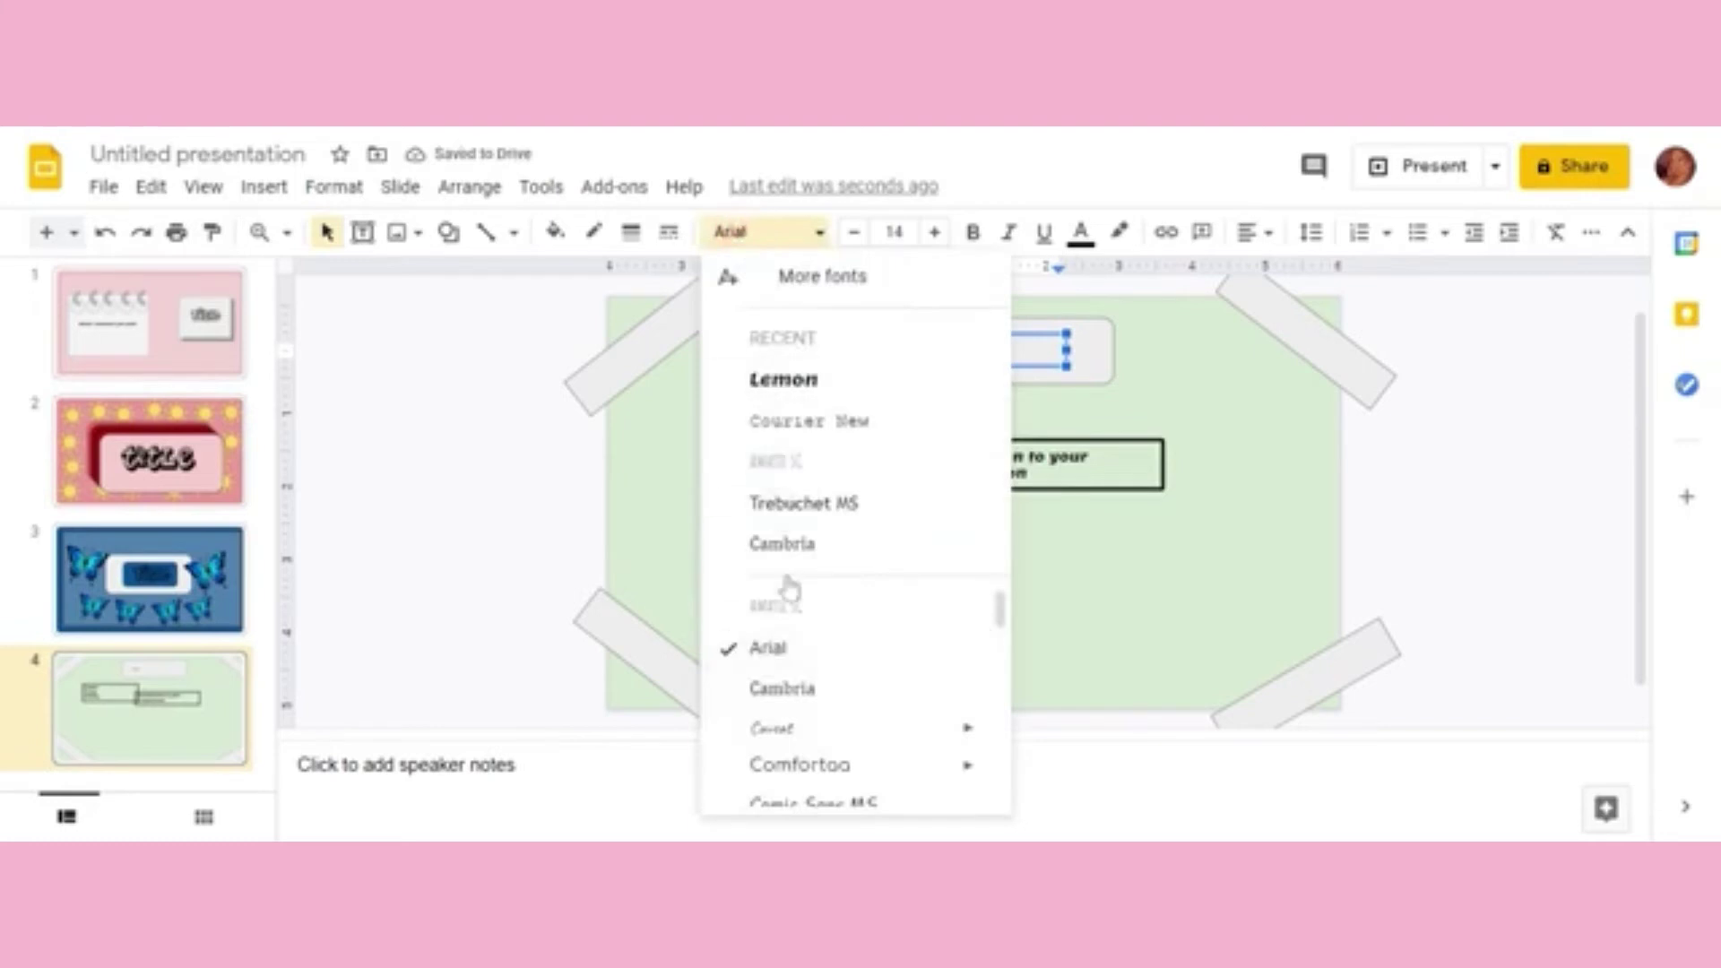
pyautogui.scroll(-3, 812, 708)
pyautogui.scroll(-1, 816, 728)
pyautogui.scroll(-1, 816, 726)
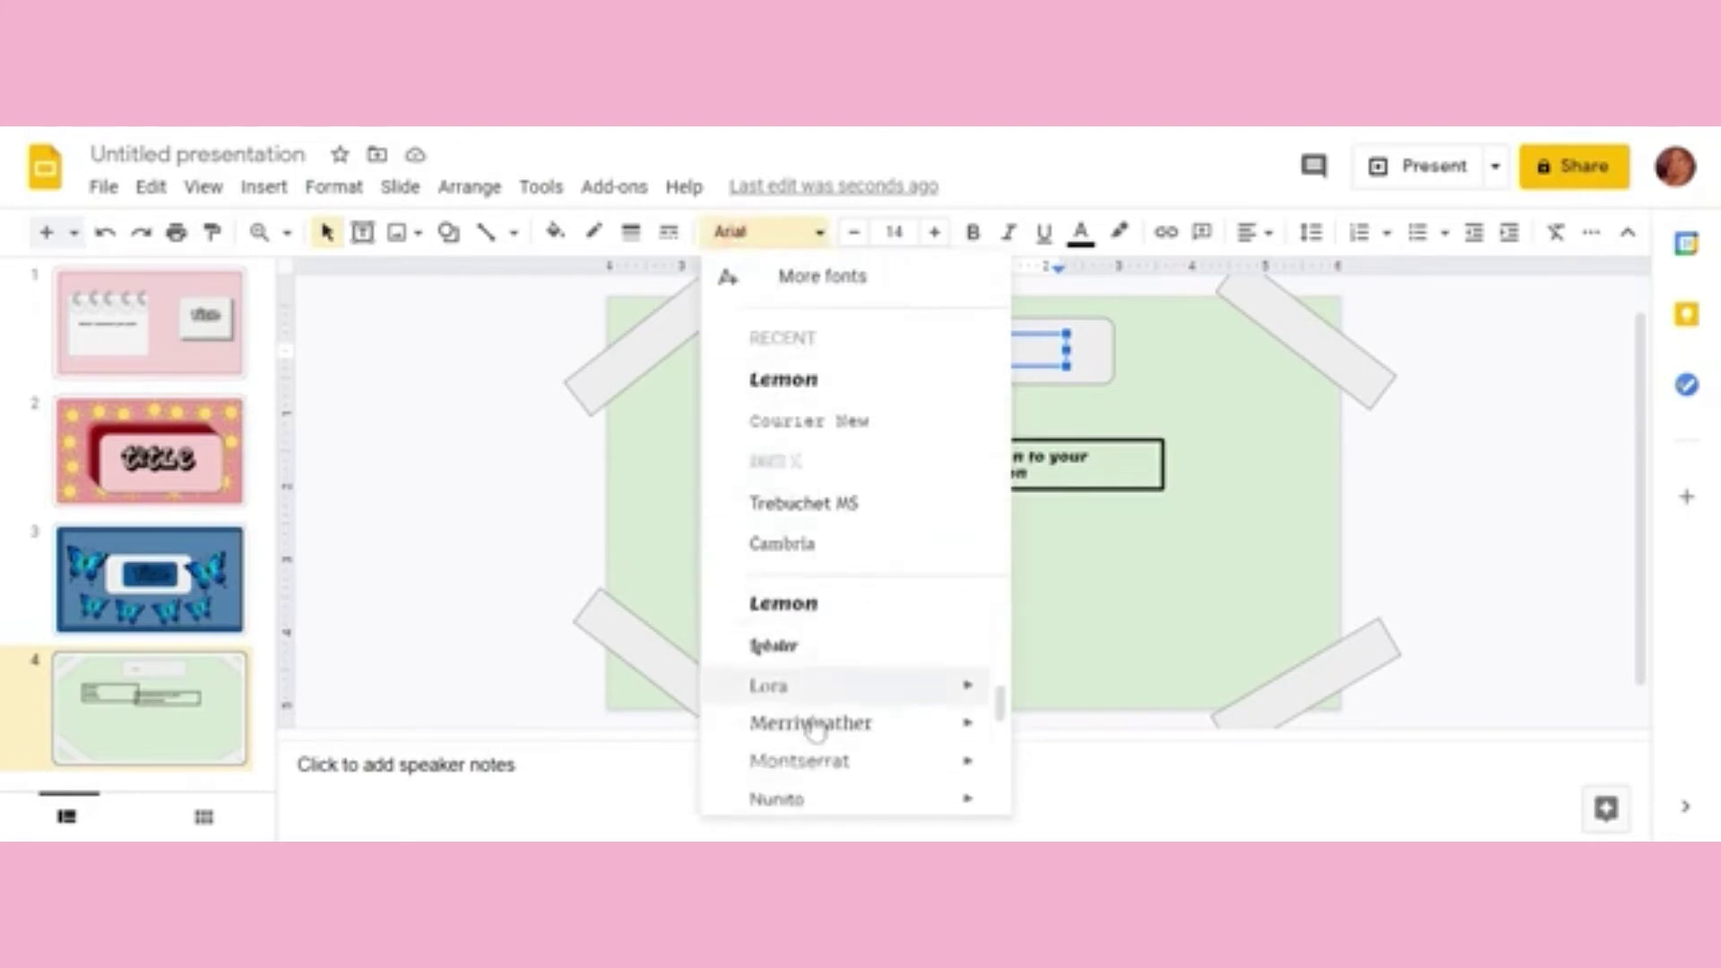
pyautogui.scroll(-3, 816, 724)
pyautogui.scroll(-3, 811, 709)
pyautogui.scroll(-2, 811, 708)
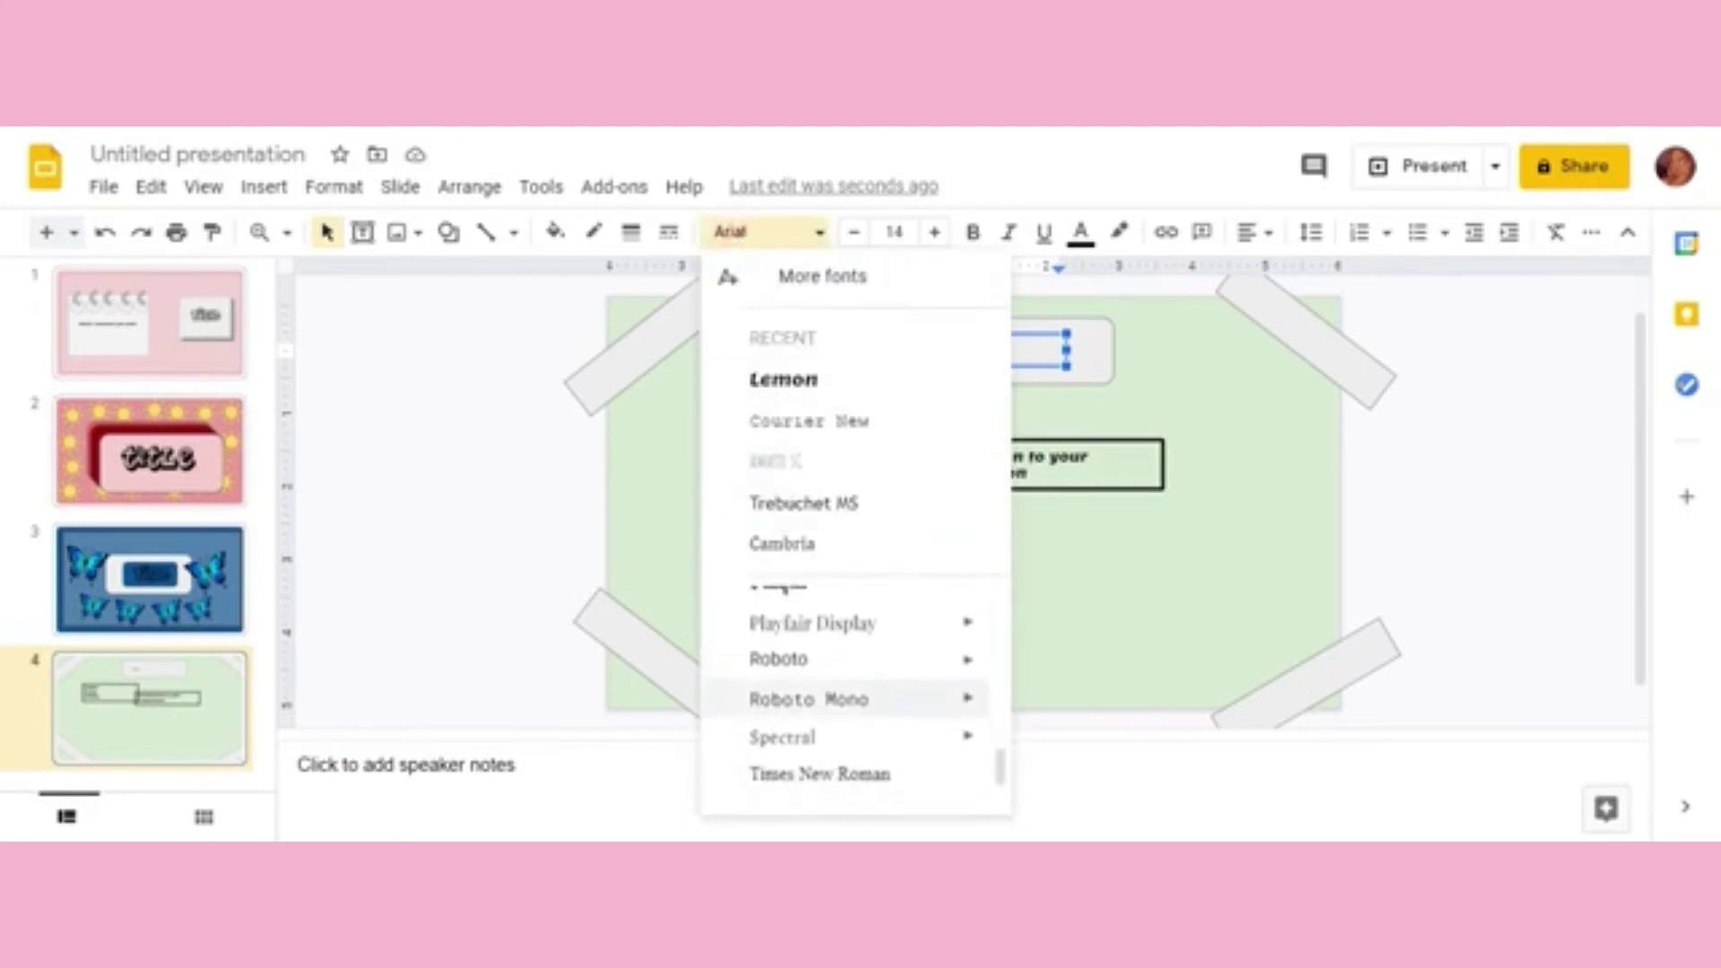
pyautogui.scroll(2, 811, 673)
pyautogui.click(823, 691)
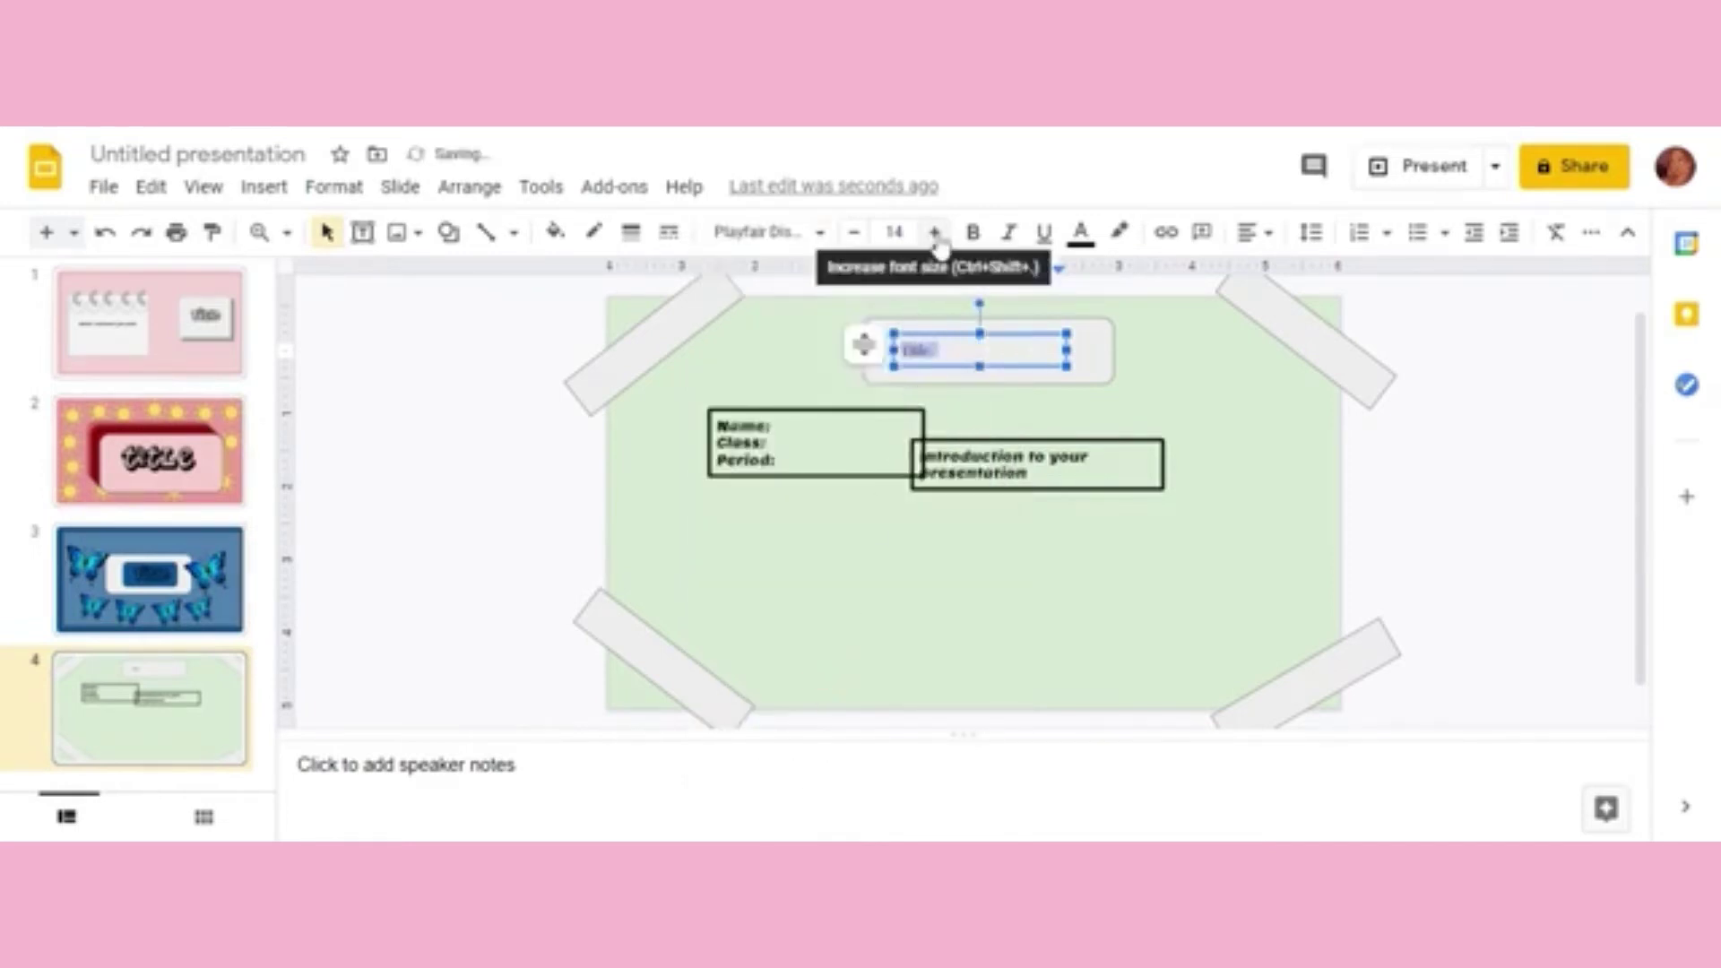
# Step: Enlarge the Title text to size 43 and move it up into the banner
pyautogui.click(935, 235)
pyautogui.click(936, 234)
pyautogui.click(935, 233)
pyautogui.click(935, 233)
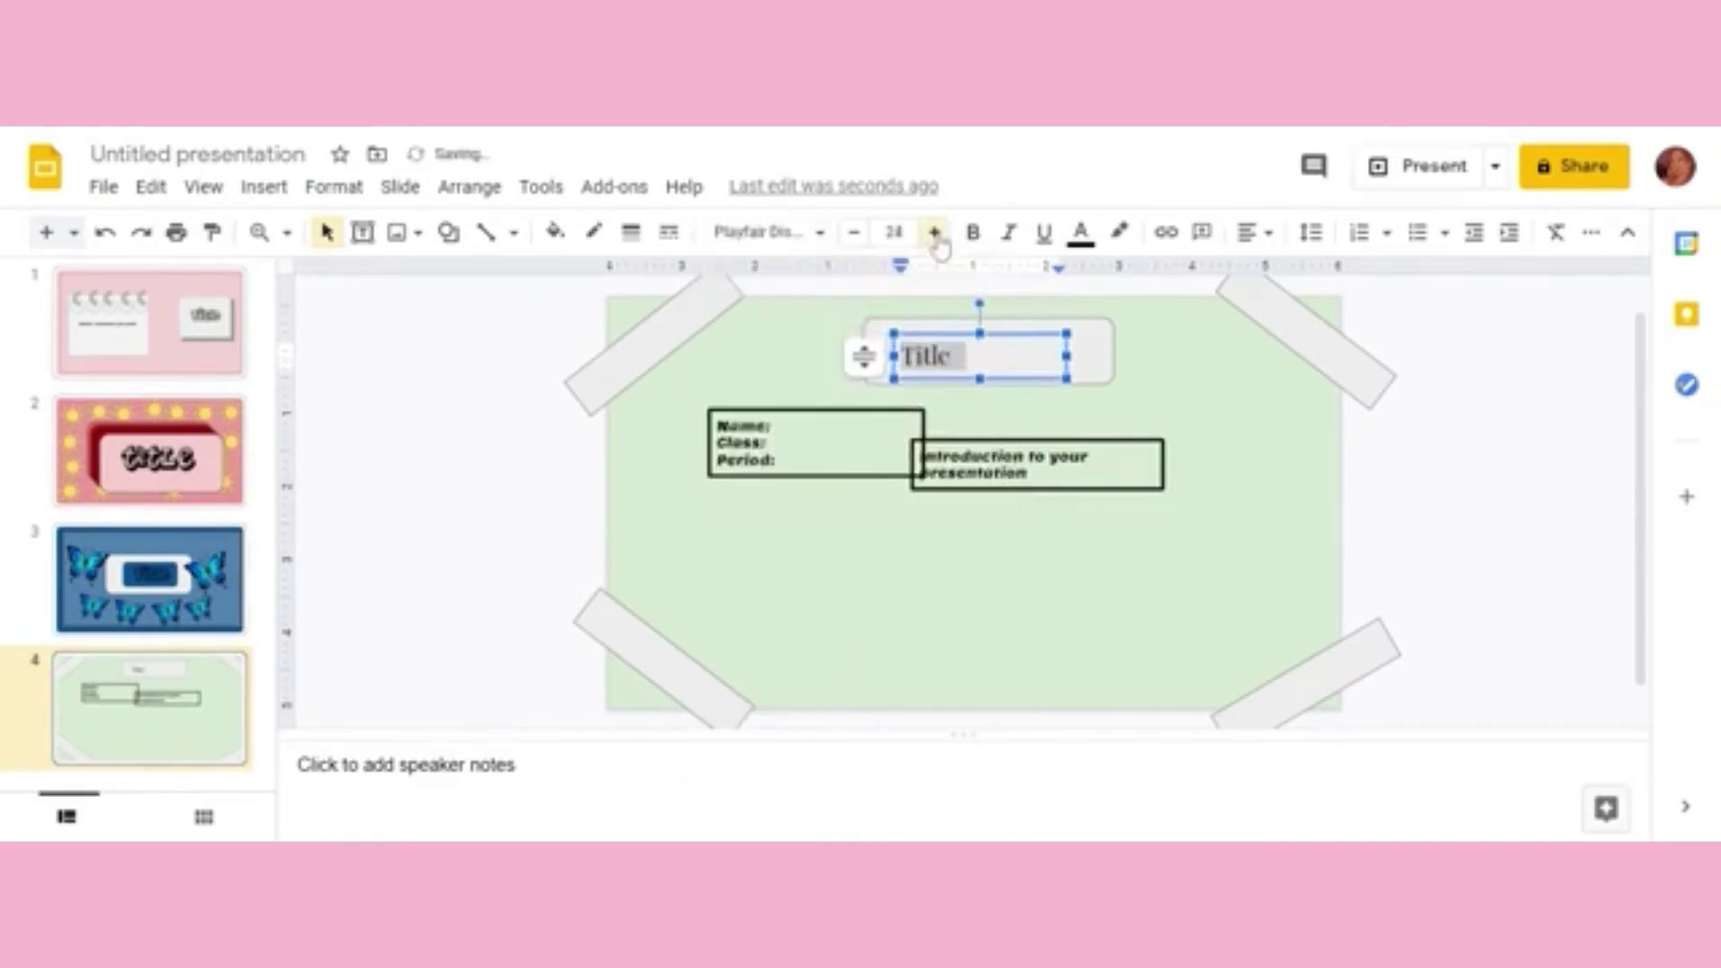
pyautogui.click(936, 233)
pyautogui.click(935, 235)
pyautogui.click(936, 235)
pyautogui.click(935, 235)
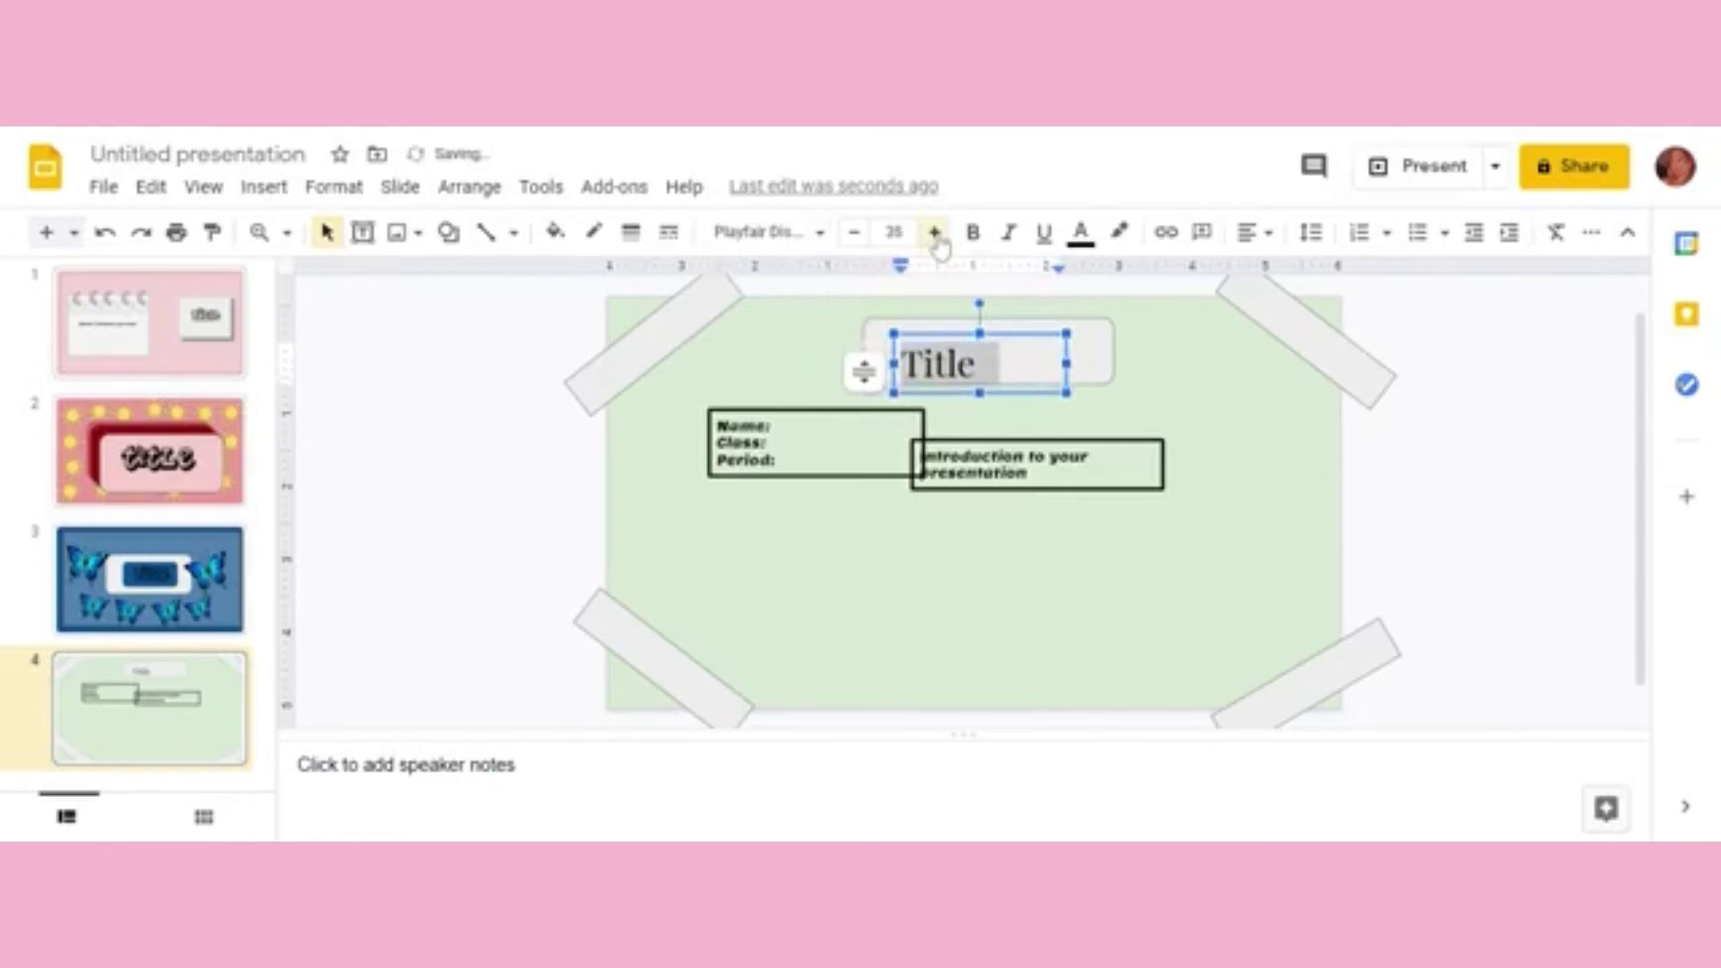
pyautogui.click(936, 235)
pyautogui.click(935, 233)
pyautogui.click(935, 233)
pyautogui.click(935, 233)
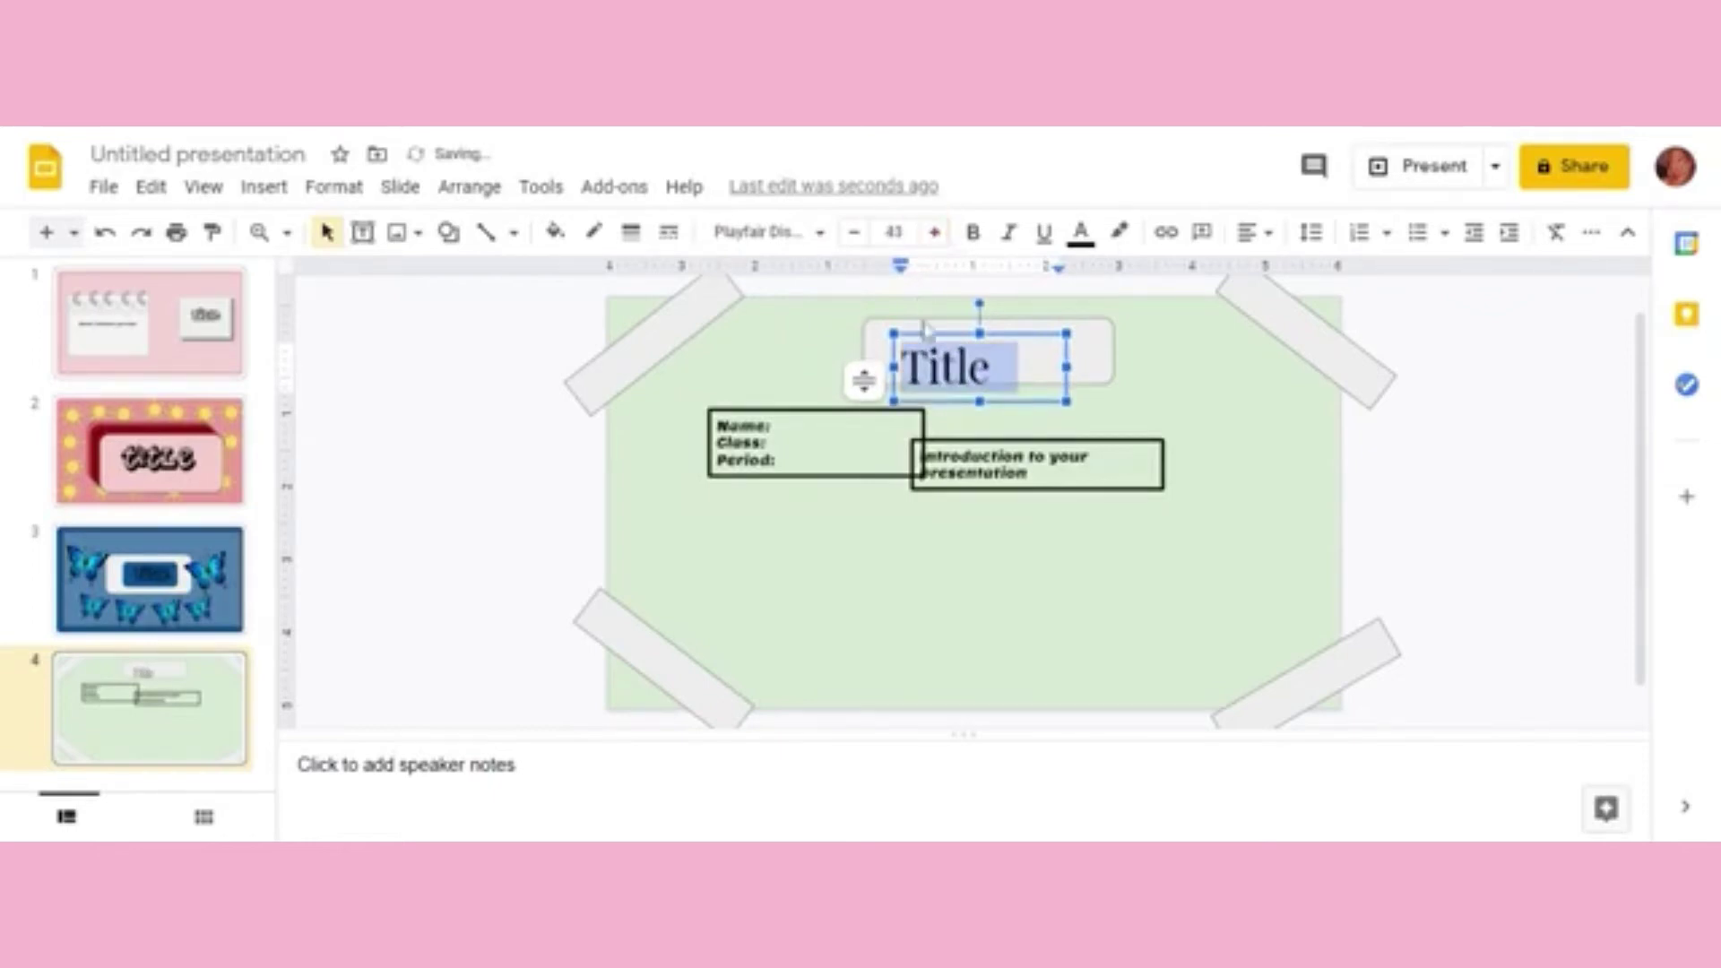
pyautogui.moveTo(941, 333)
pyautogui.mouseDown()
pyautogui.moveTo(940, 318)
pyautogui.moveTo(917, 351)
pyautogui.mouseUp()
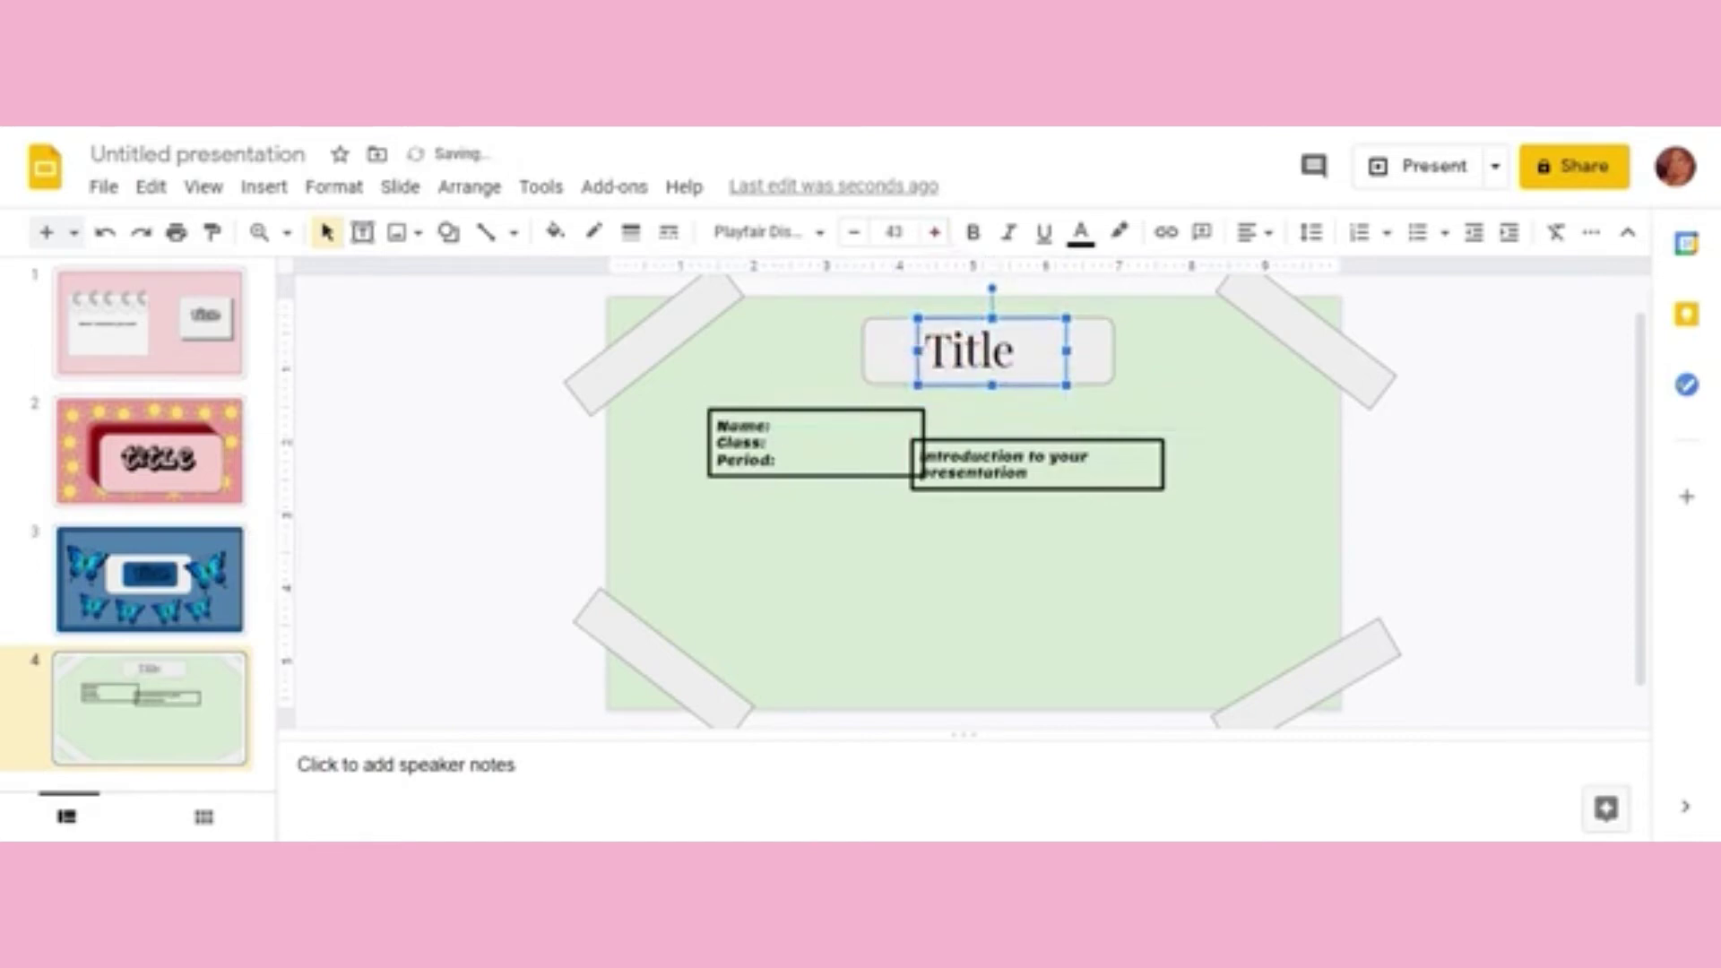
# Step: Give the Title text a pale colour and start presenting the slide
pyautogui.click(529, 485)
pyautogui.click(668, 233)
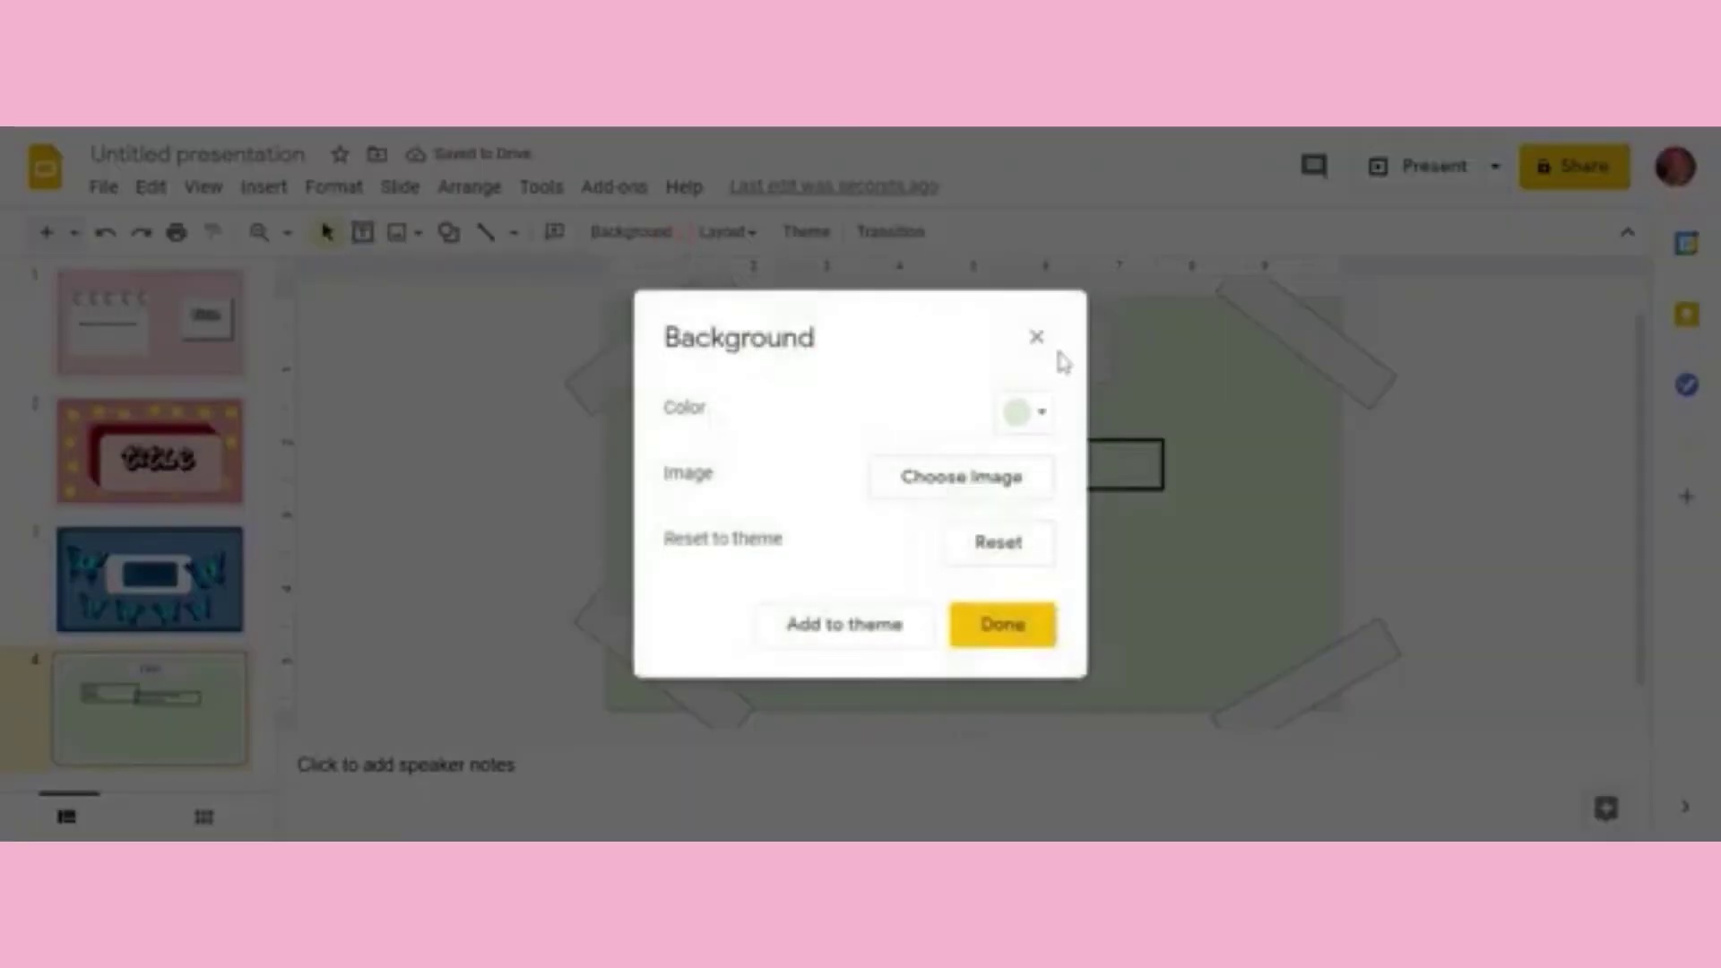
pyautogui.click(1018, 413)
pyautogui.click(1036, 337)
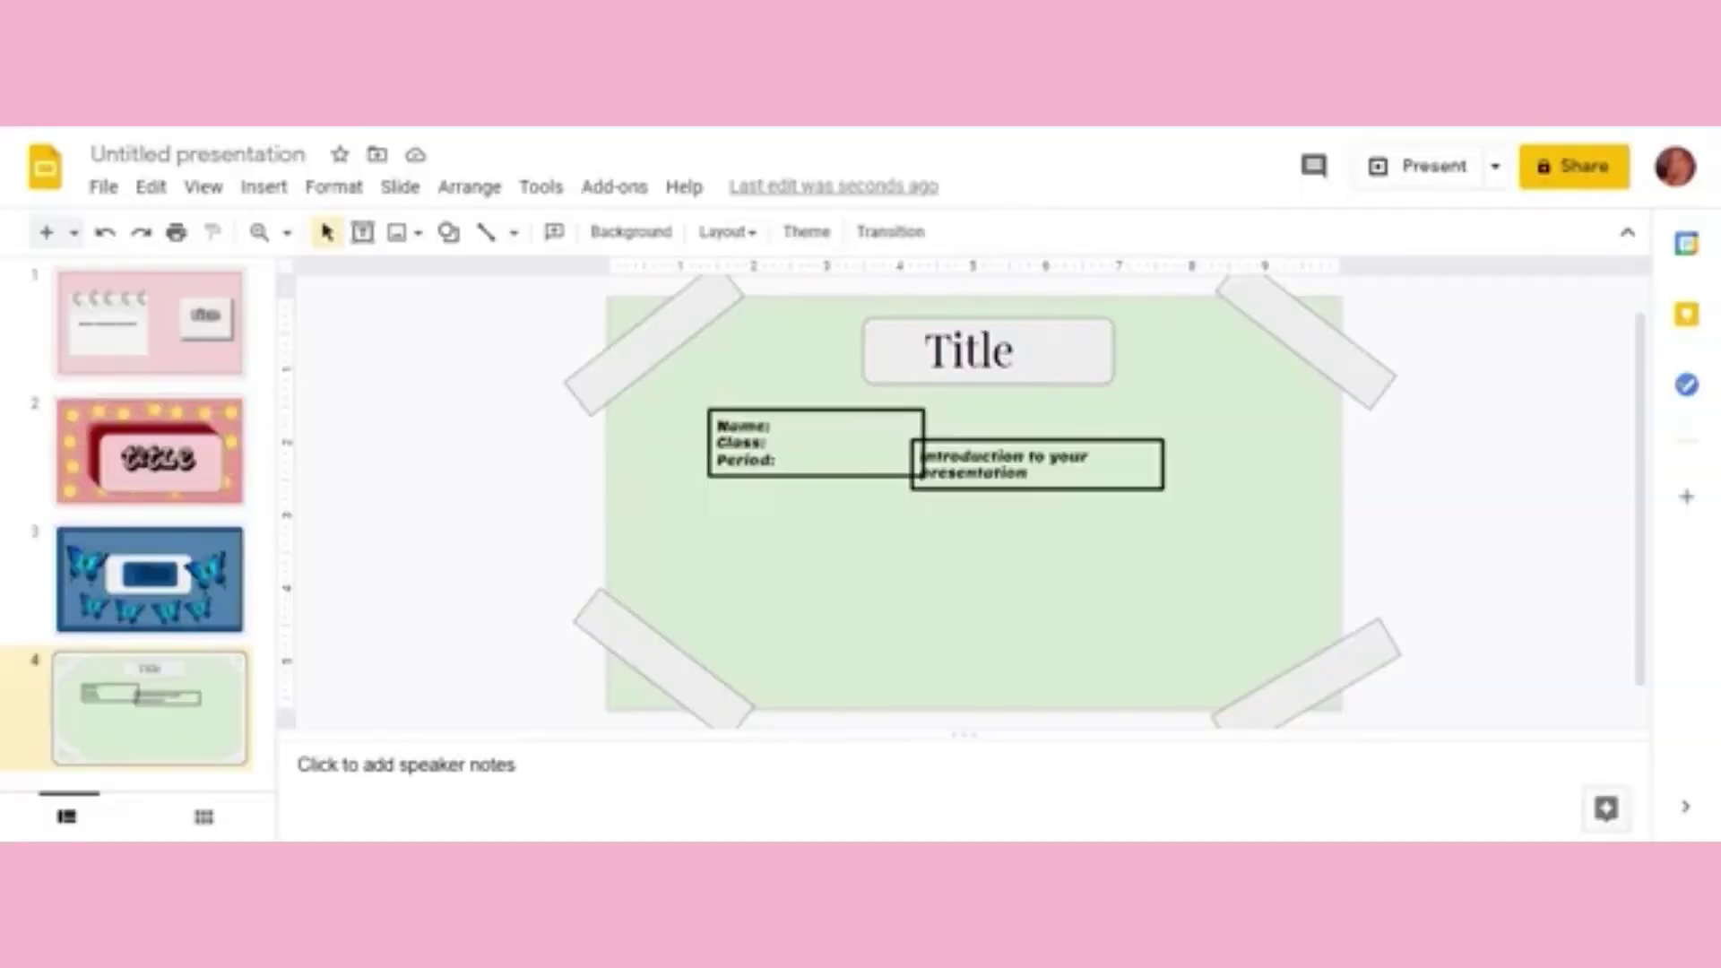
pyautogui.doubleClick(1033, 350)
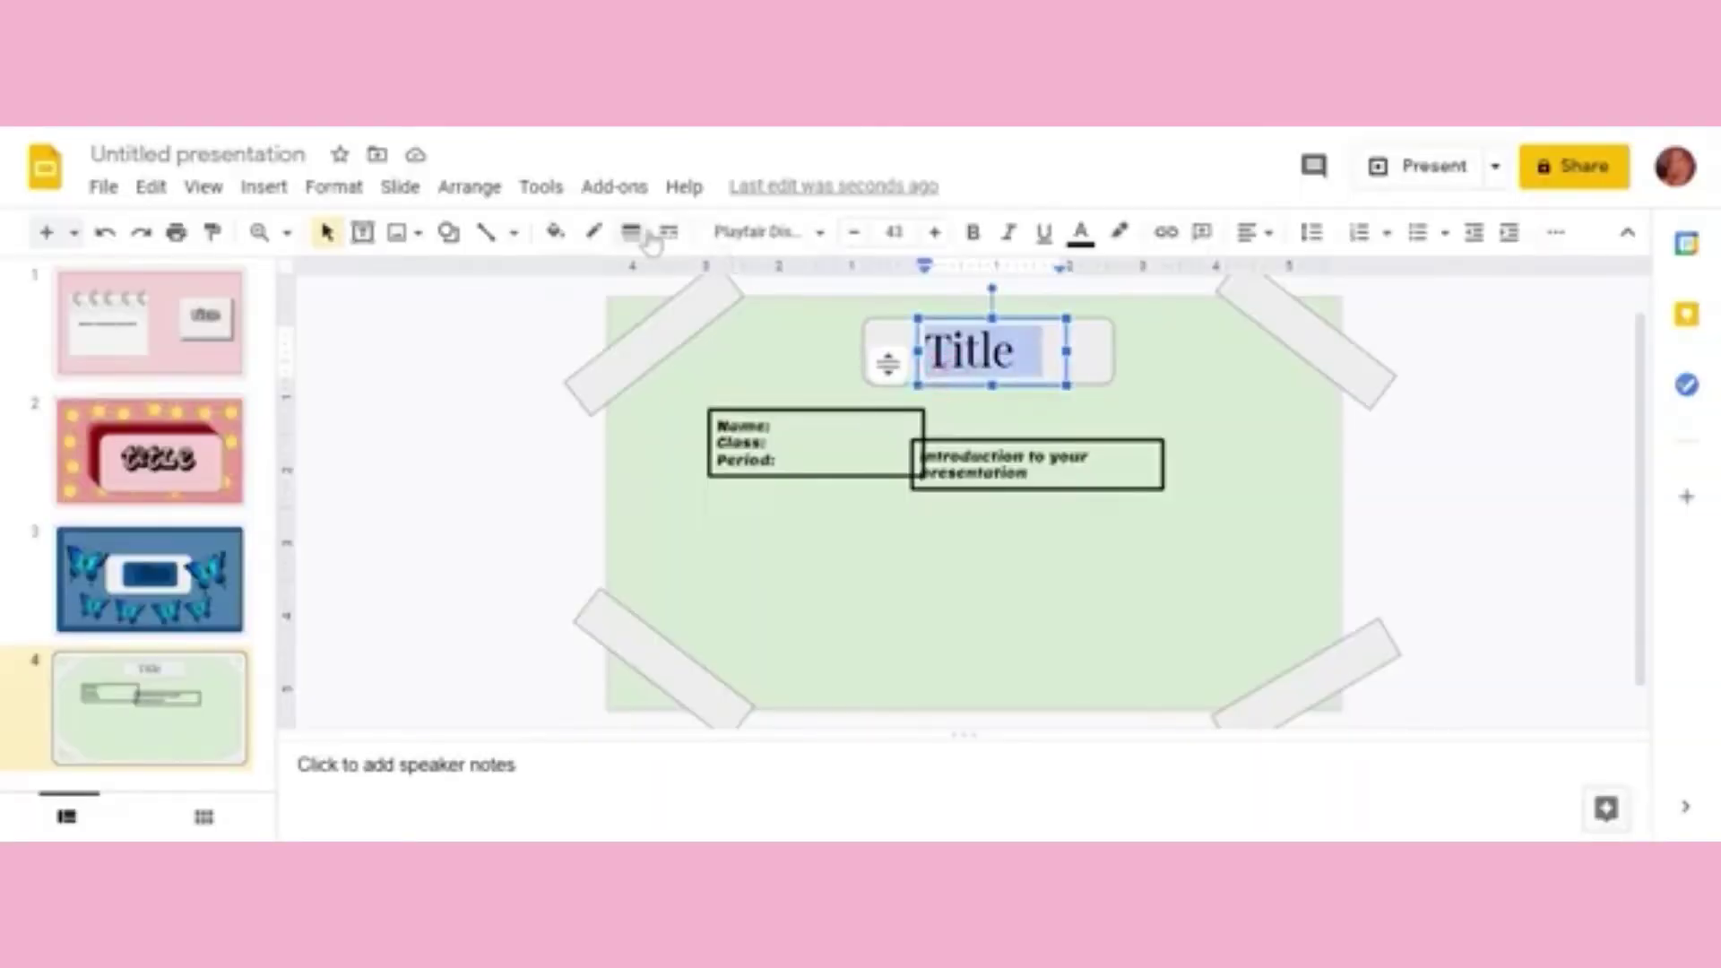
pyautogui.click(1081, 233)
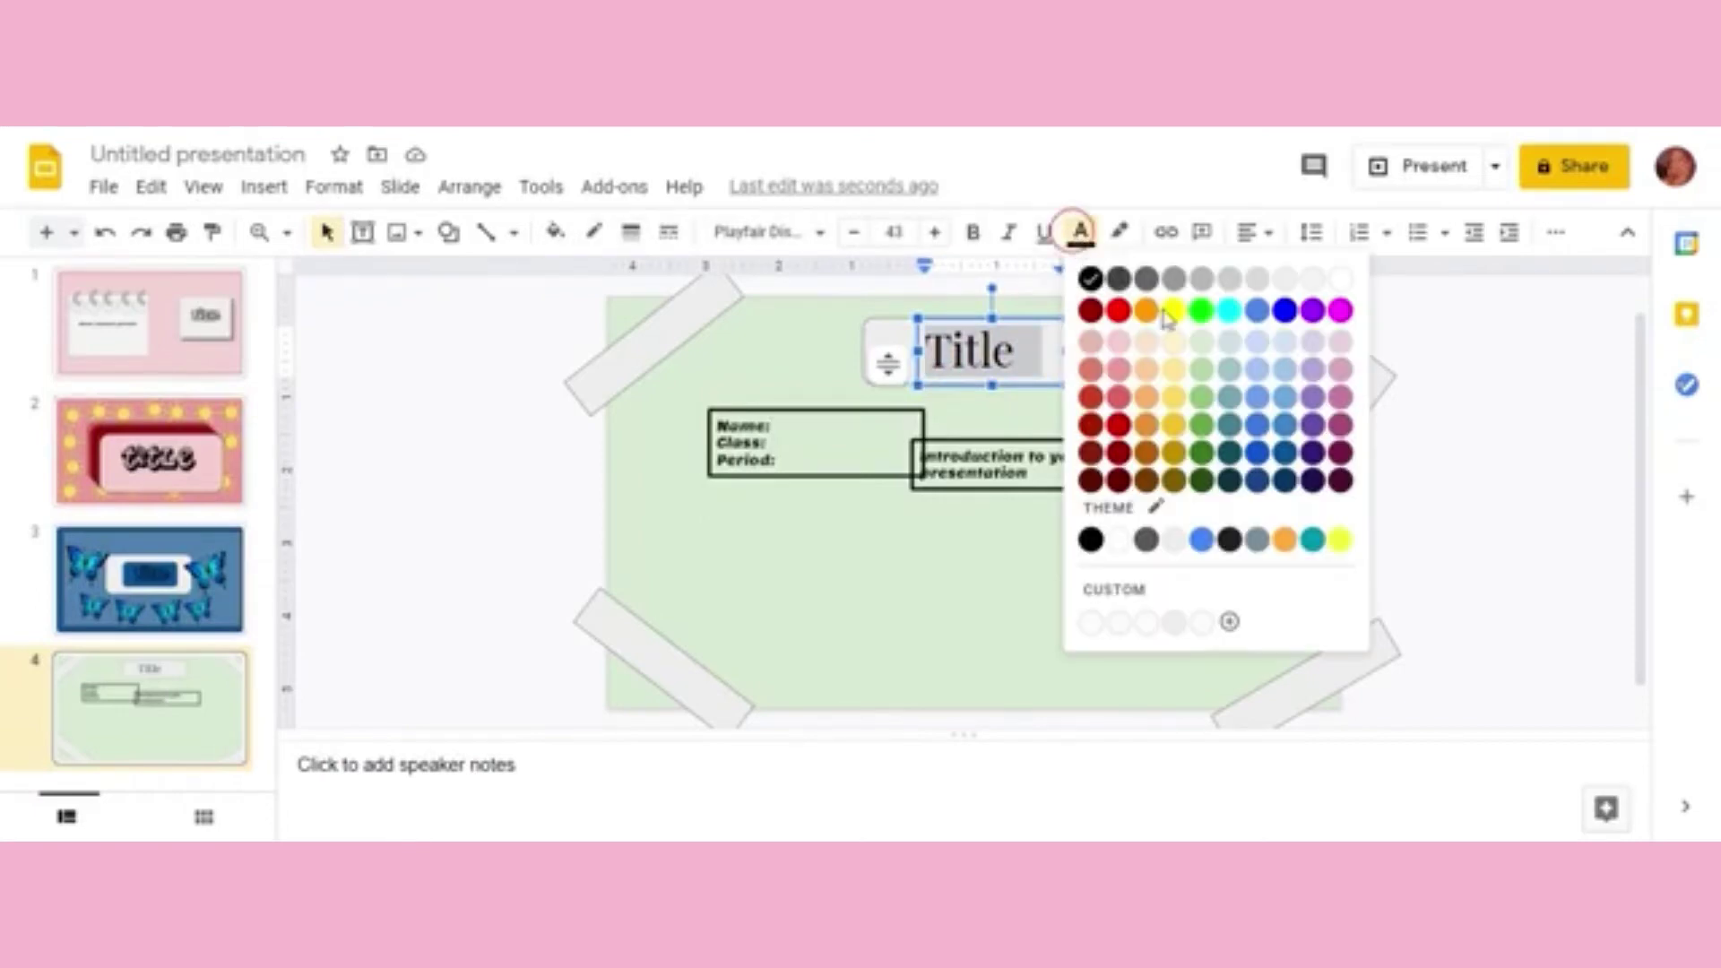
pyautogui.click(1230, 372)
pyautogui.click(1458, 457)
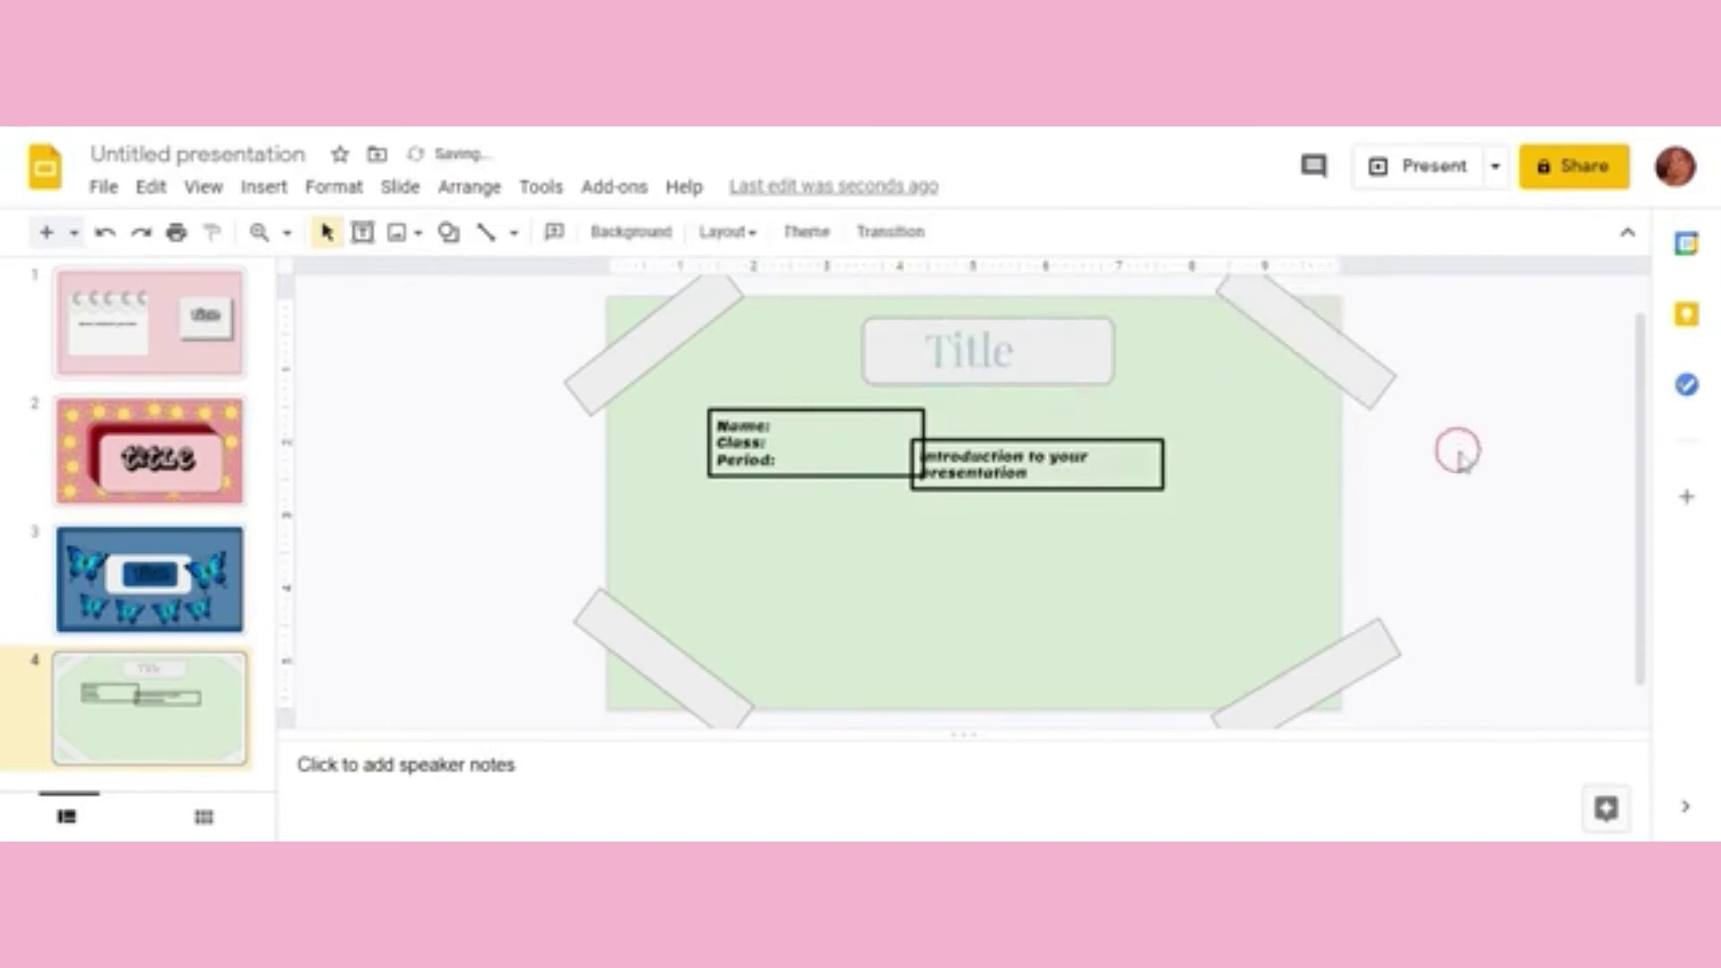
pyautogui.click(1426, 170)
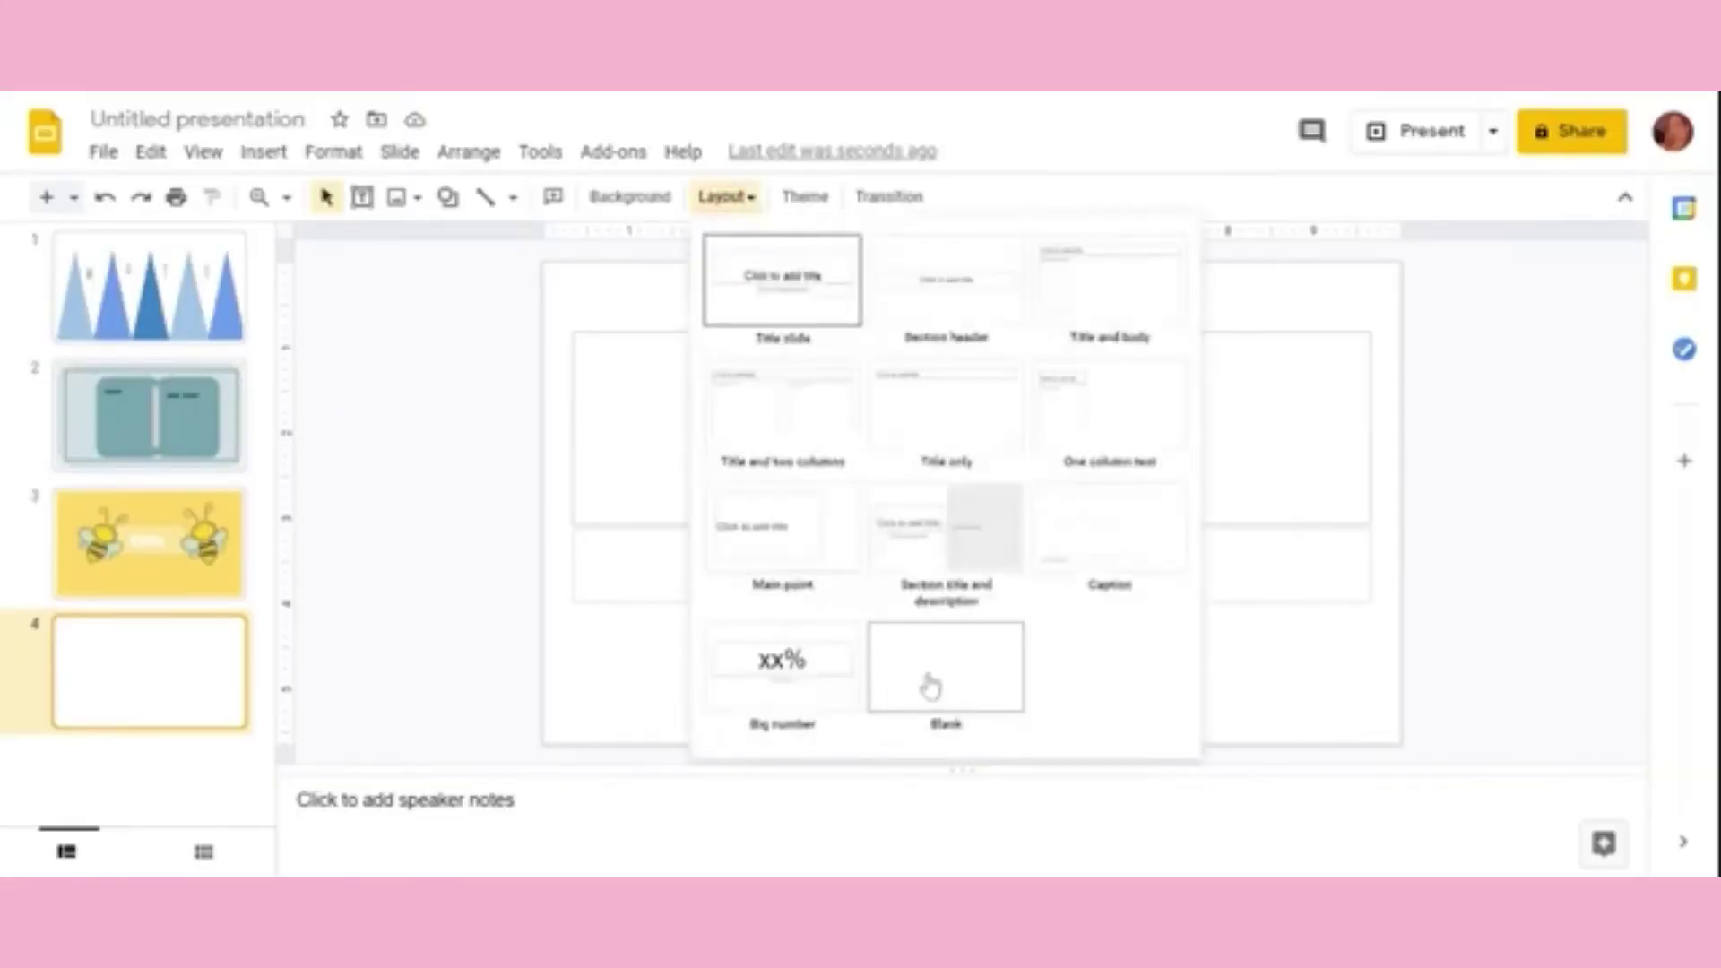
# Step: Apply the Blank layout to slide 4 and set its background colour to green
pyautogui.click(931, 687)
pyautogui.click(630, 197)
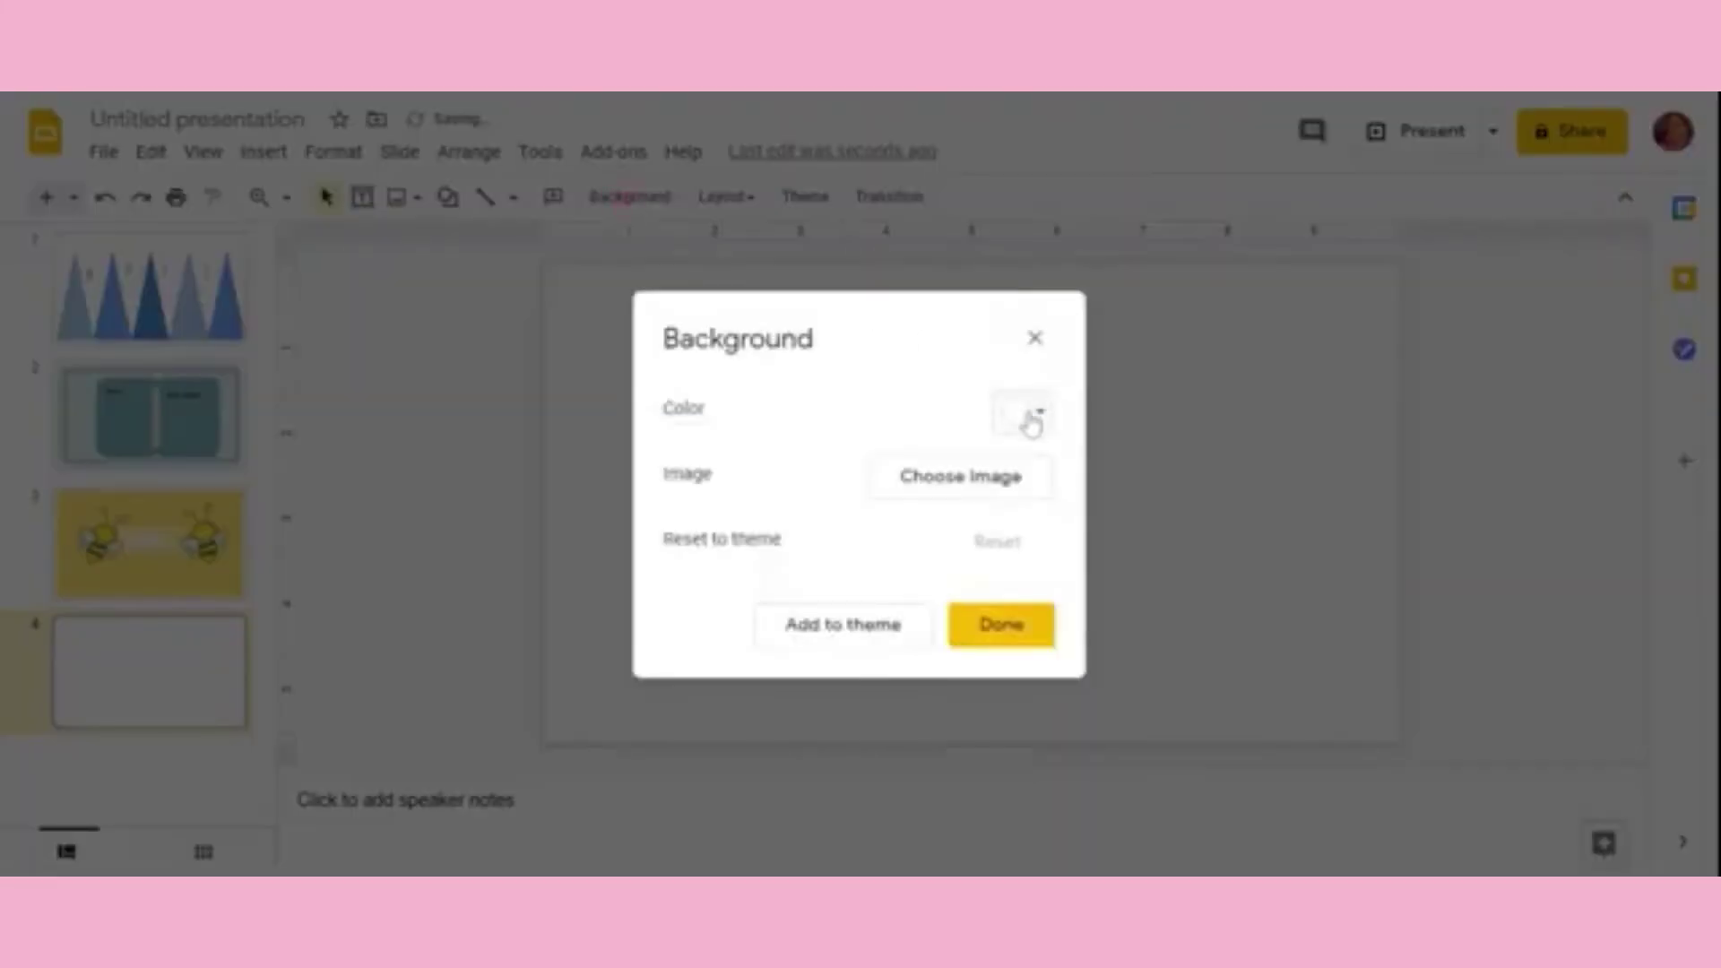
pyautogui.click(1029, 417)
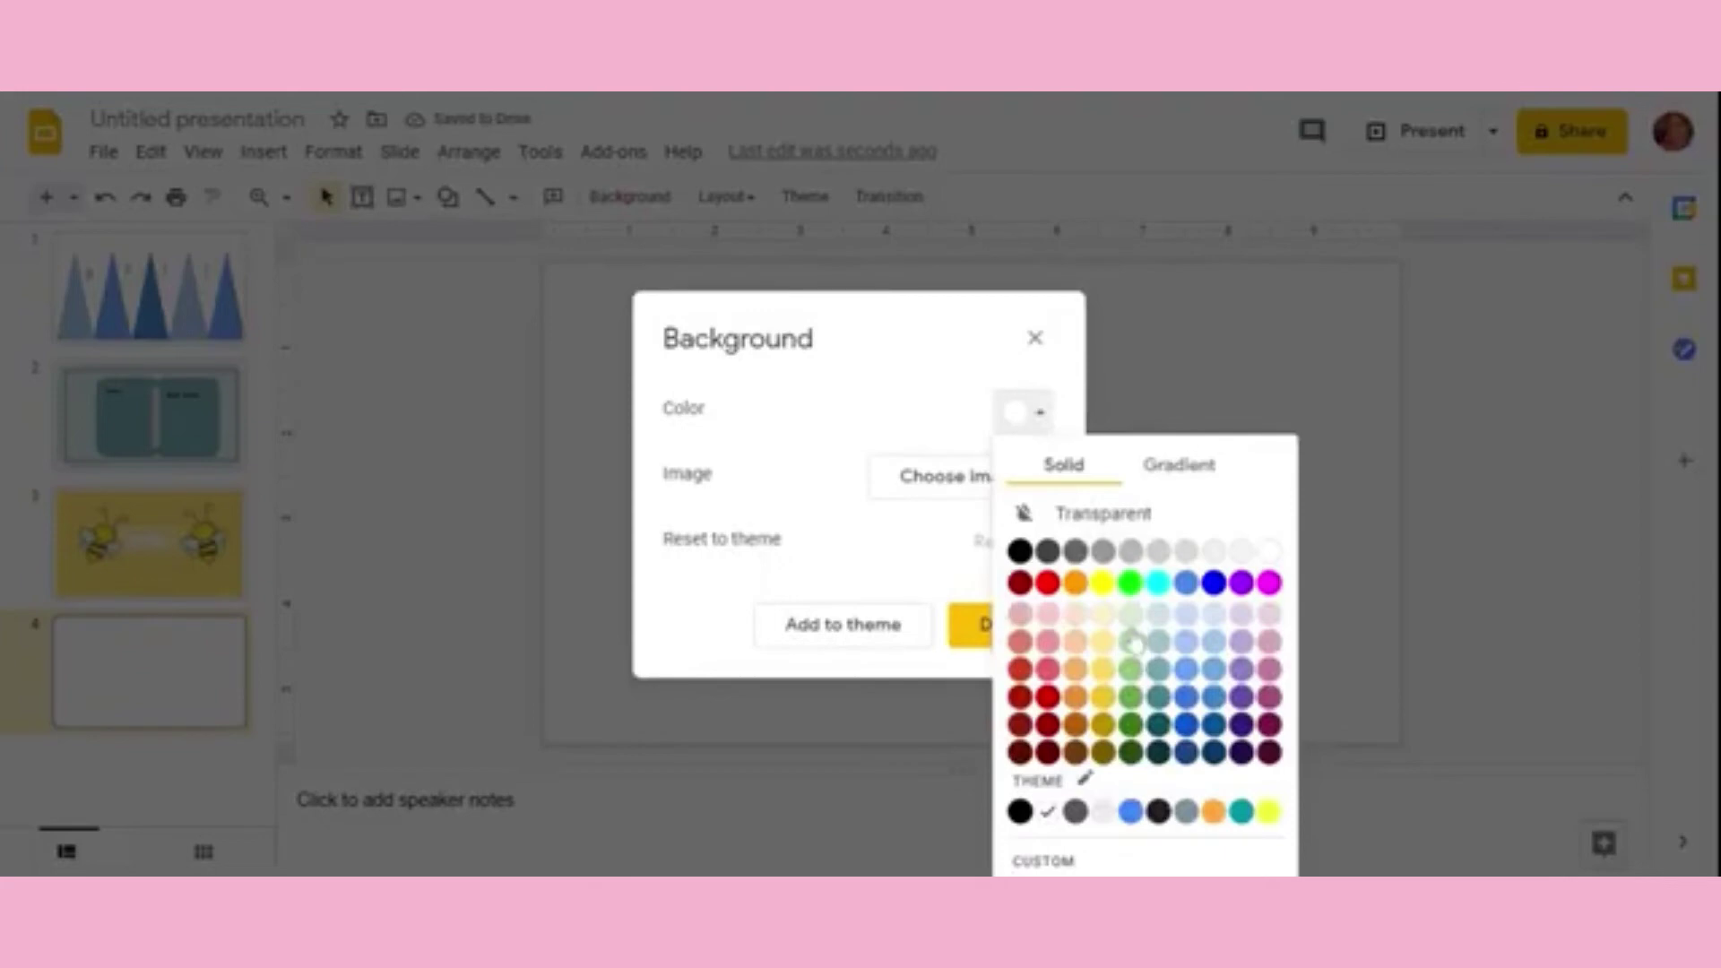
pyautogui.click(1132, 671)
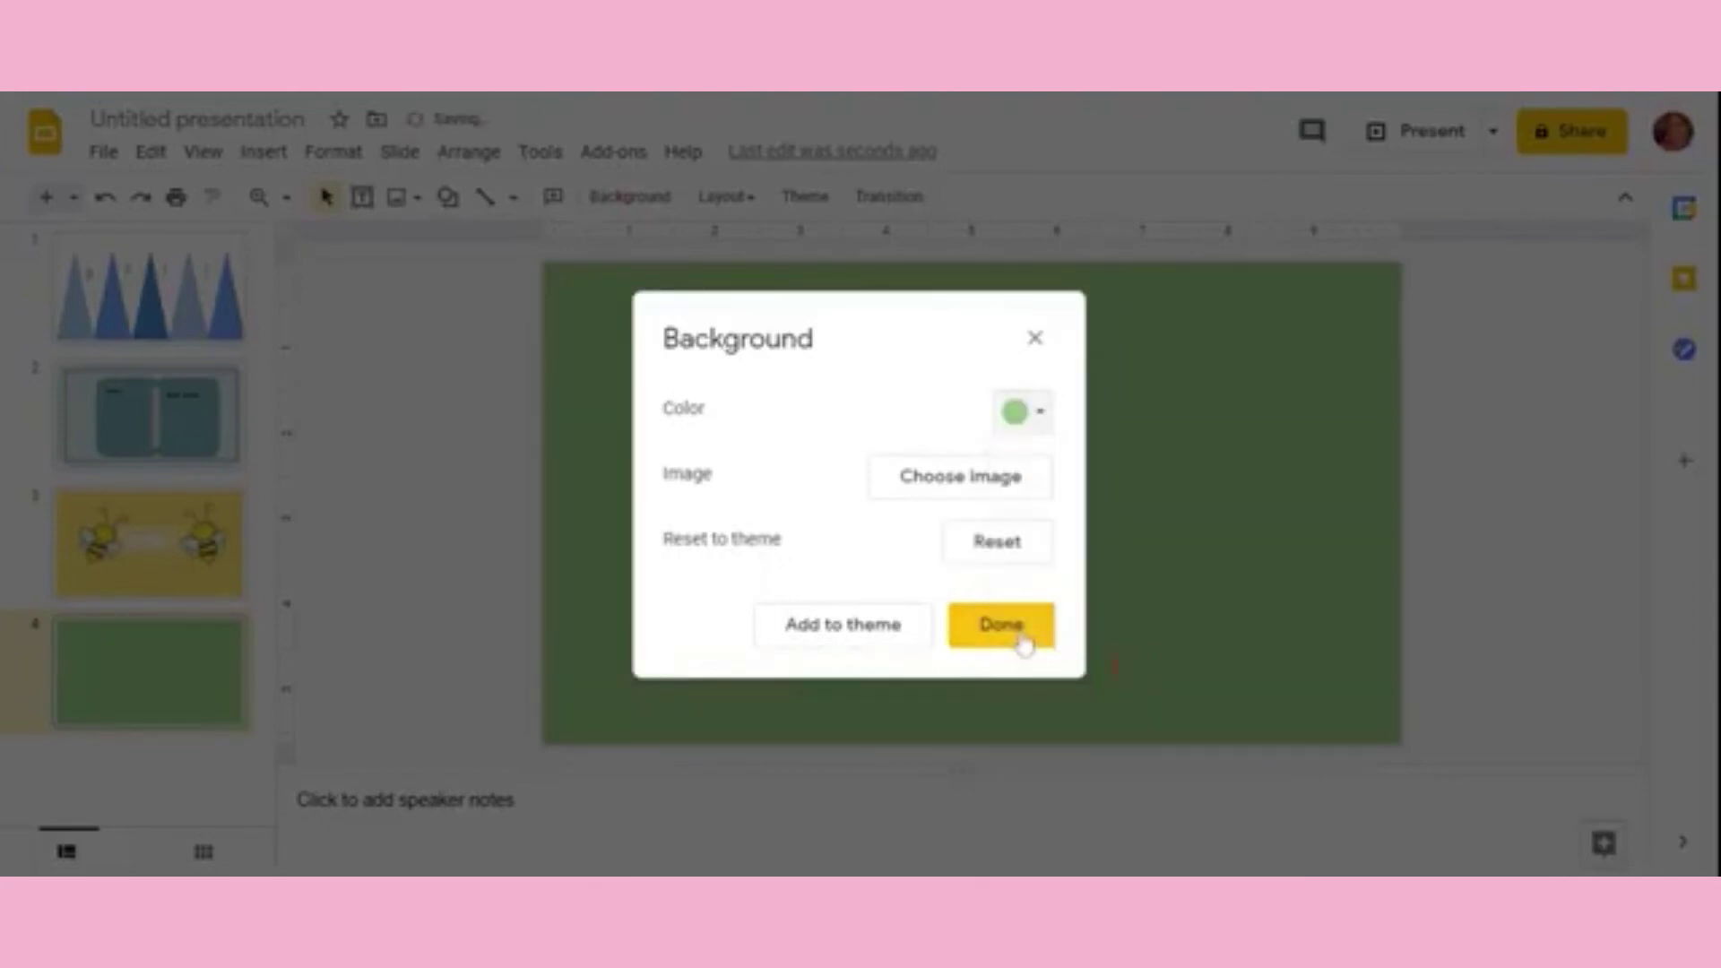
pyautogui.click(1023, 645)
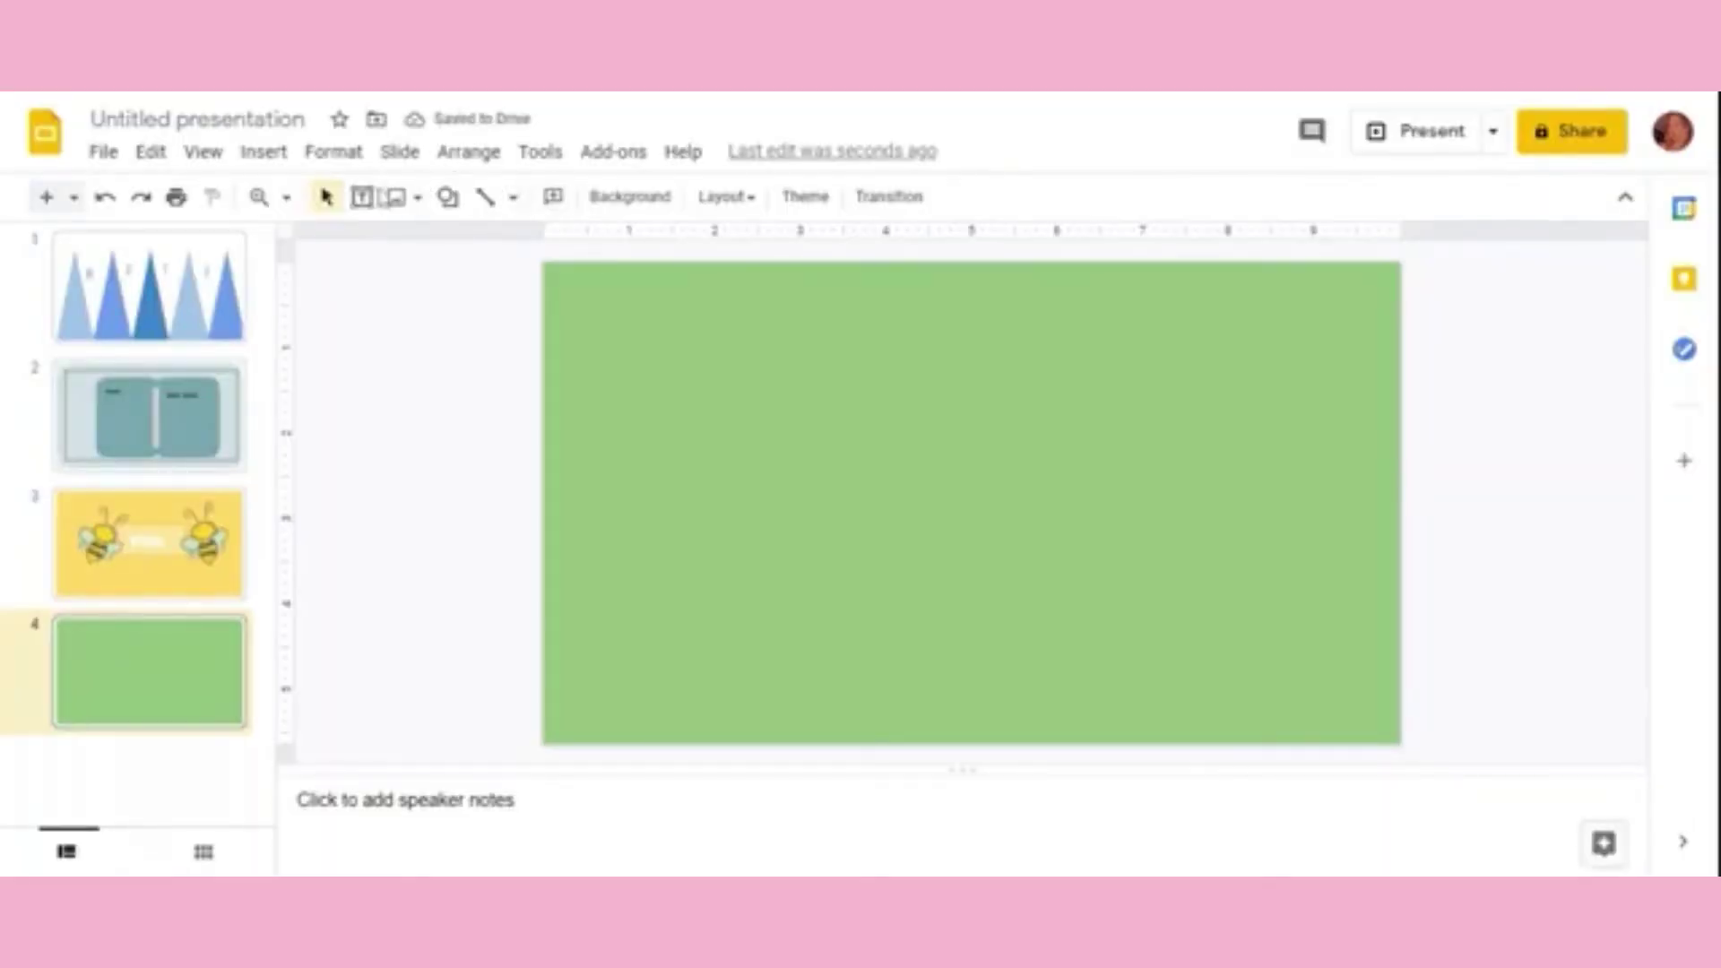
# Step: Draw a grey rectangle on the slide and delete the stray small square
pyautogui.click(450, 212)
pyautogui.moveTo(508, 241)
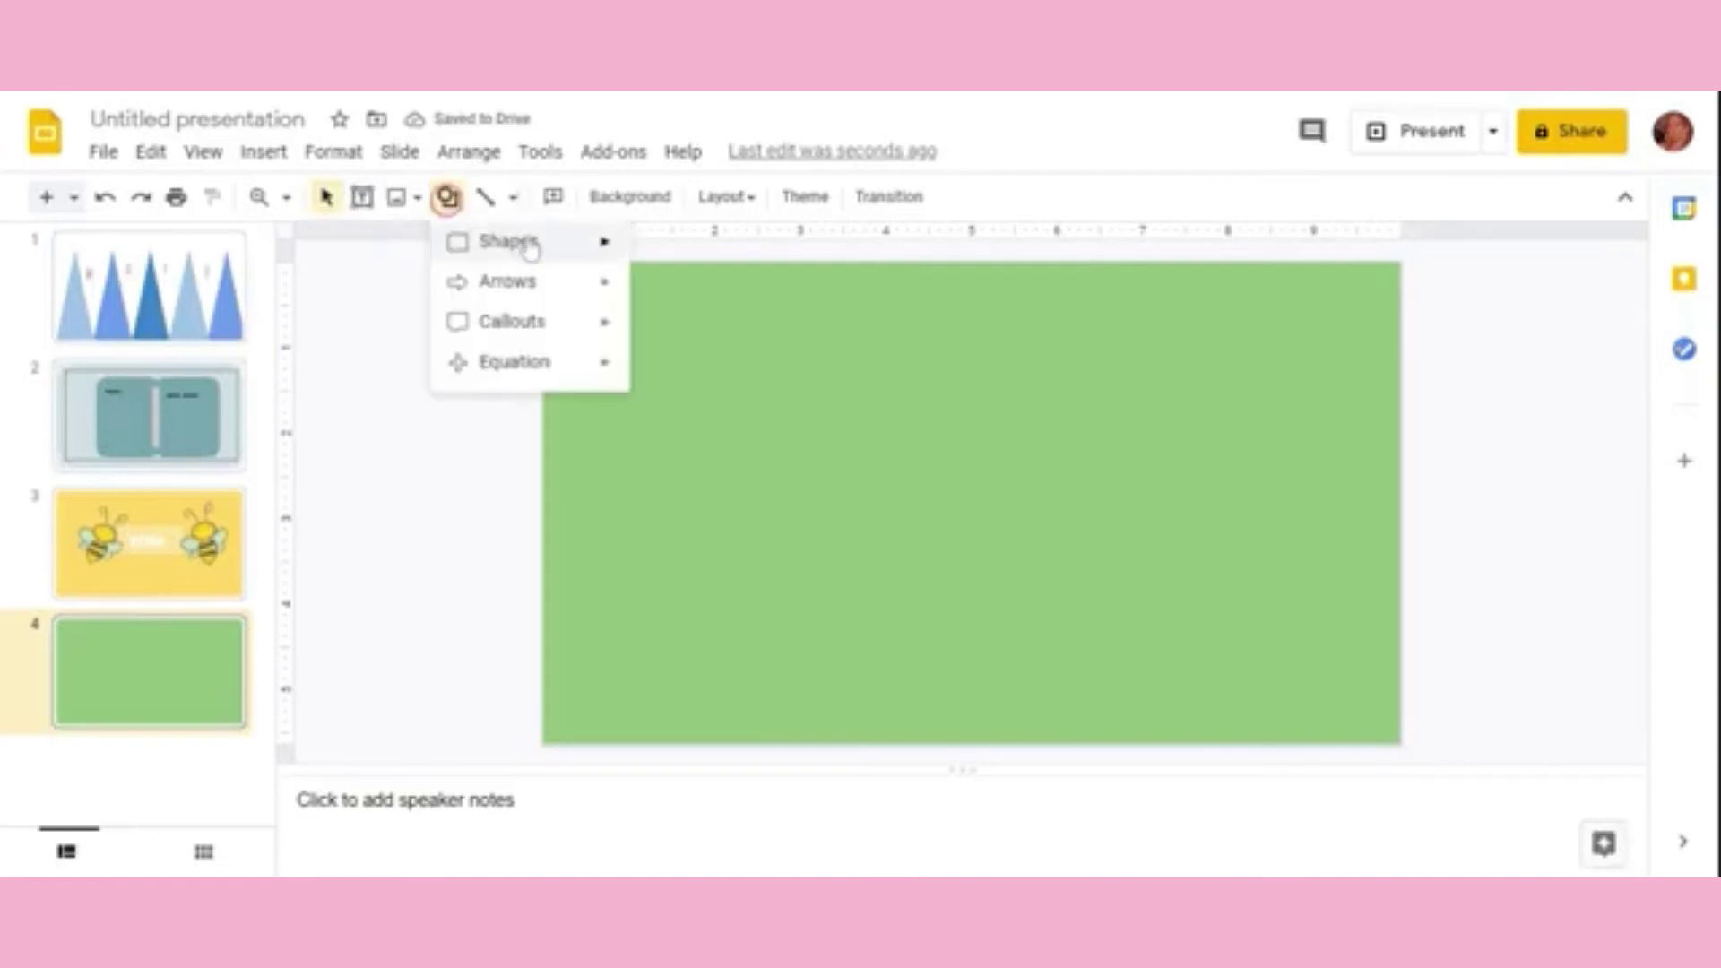
pyautogui.click(650, 252)
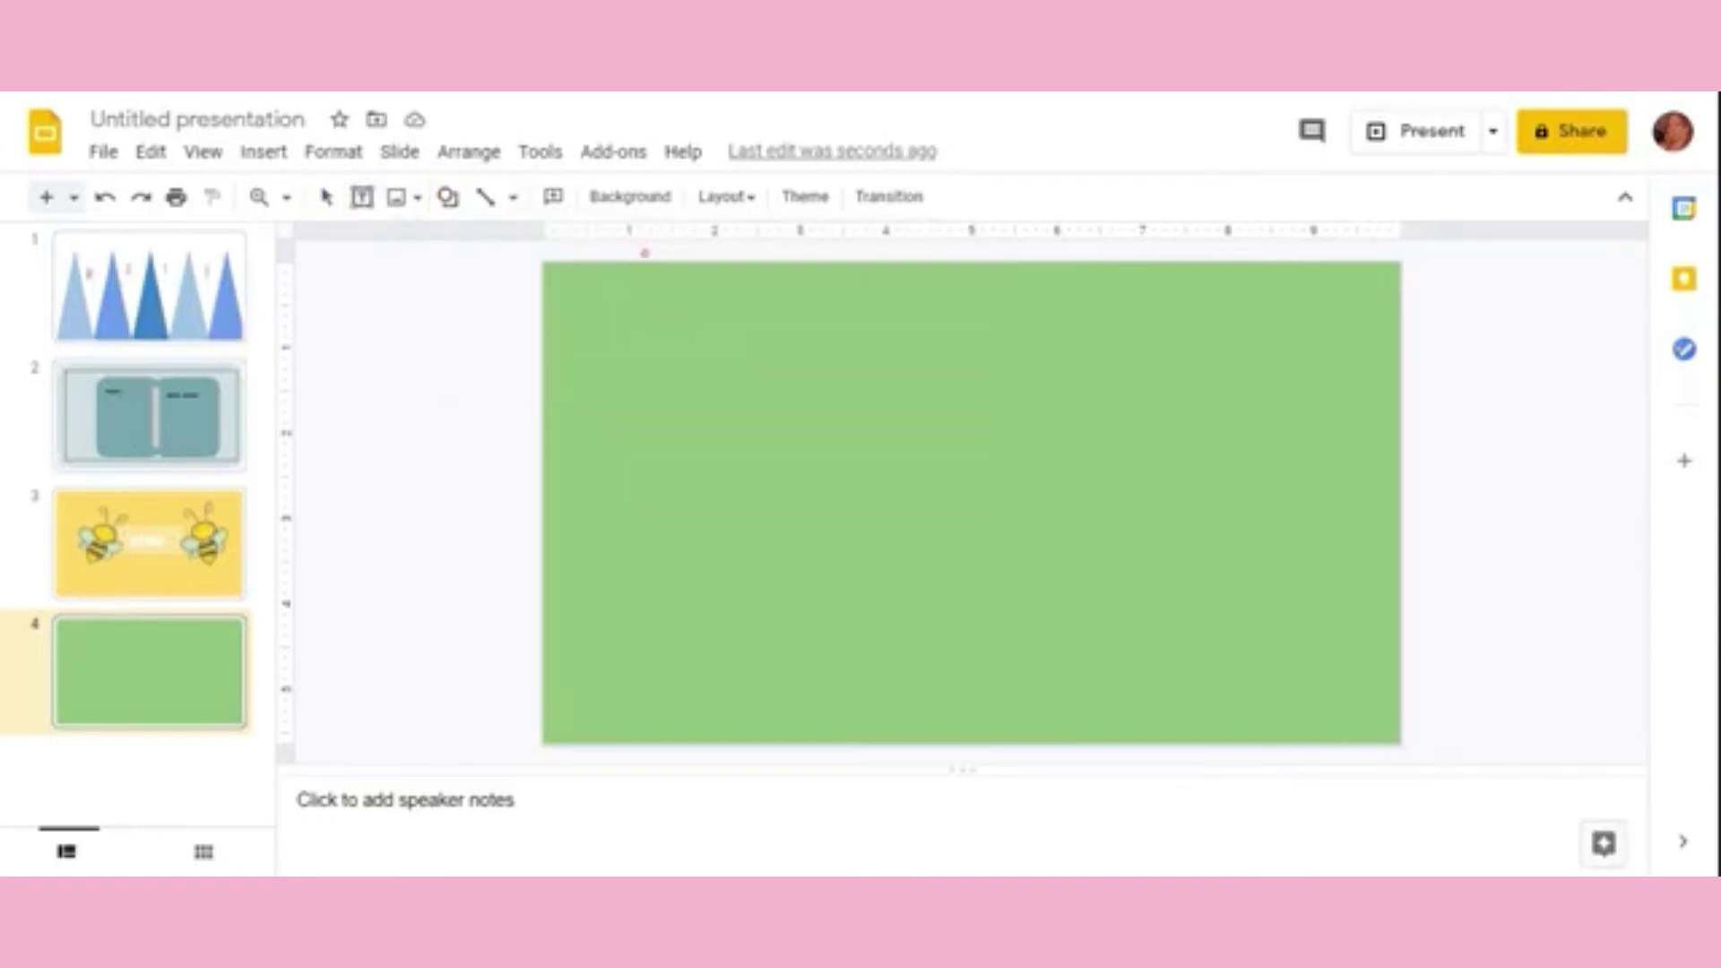
pyautogui.moveTo(570, 338); pyautogui.dragTo(830, 555)
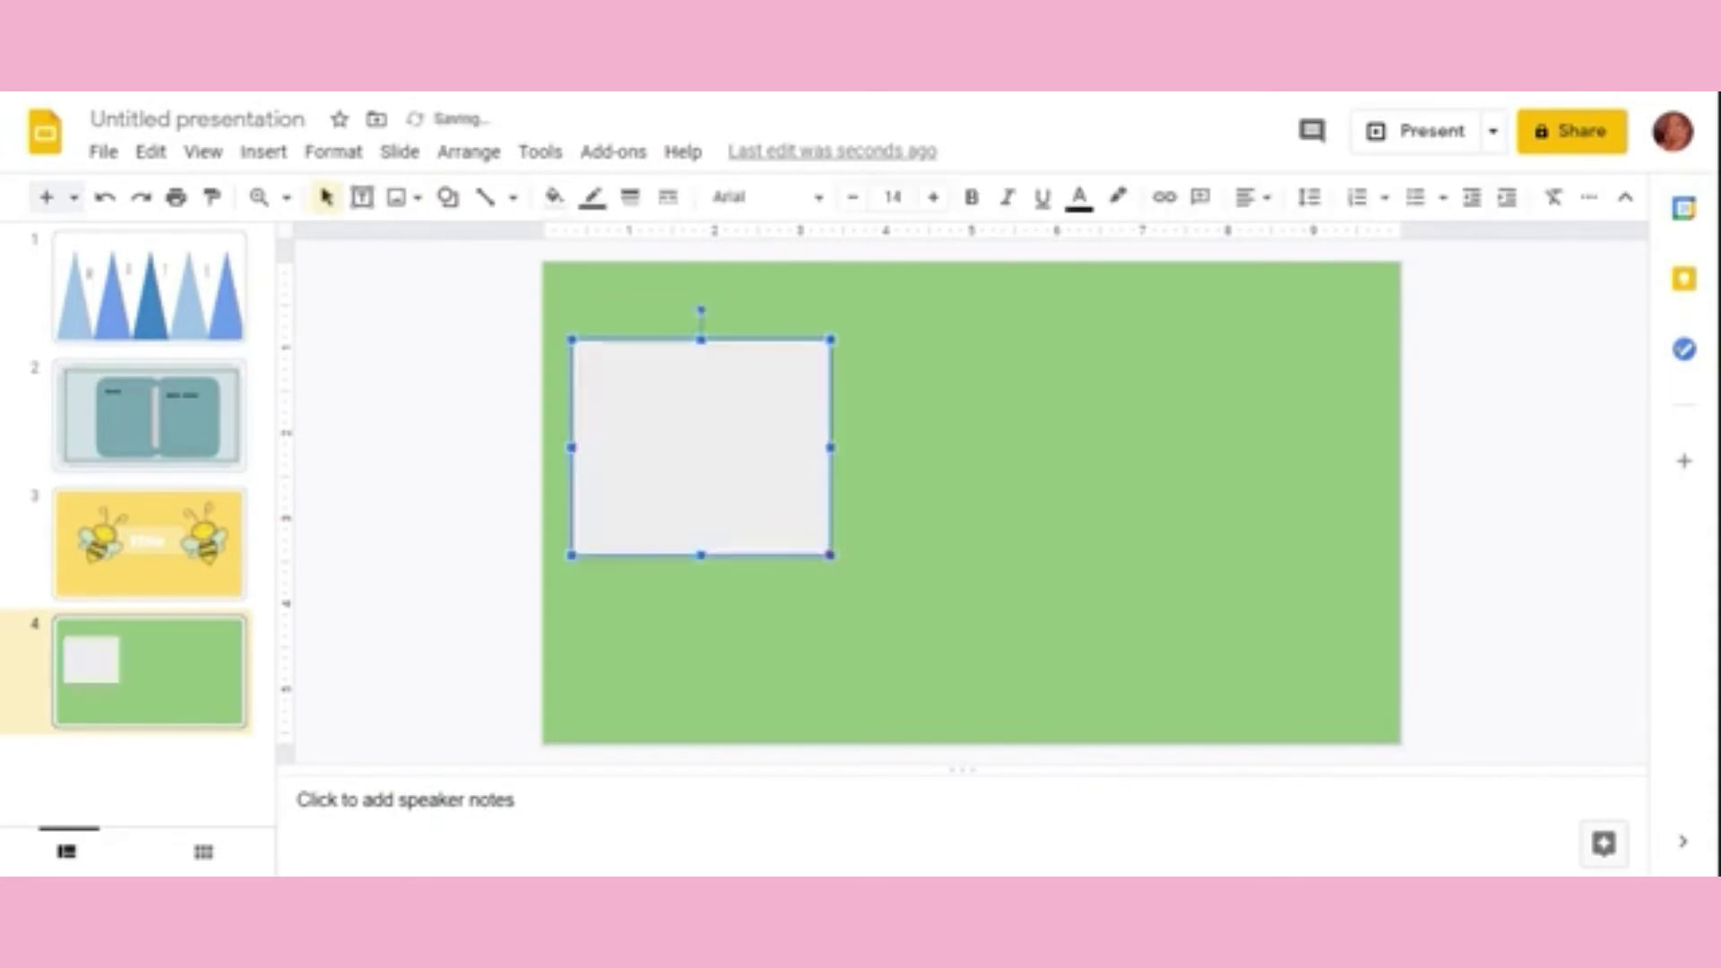
pyautogui.click(449, 197)
pyautogui.click(650, 253)
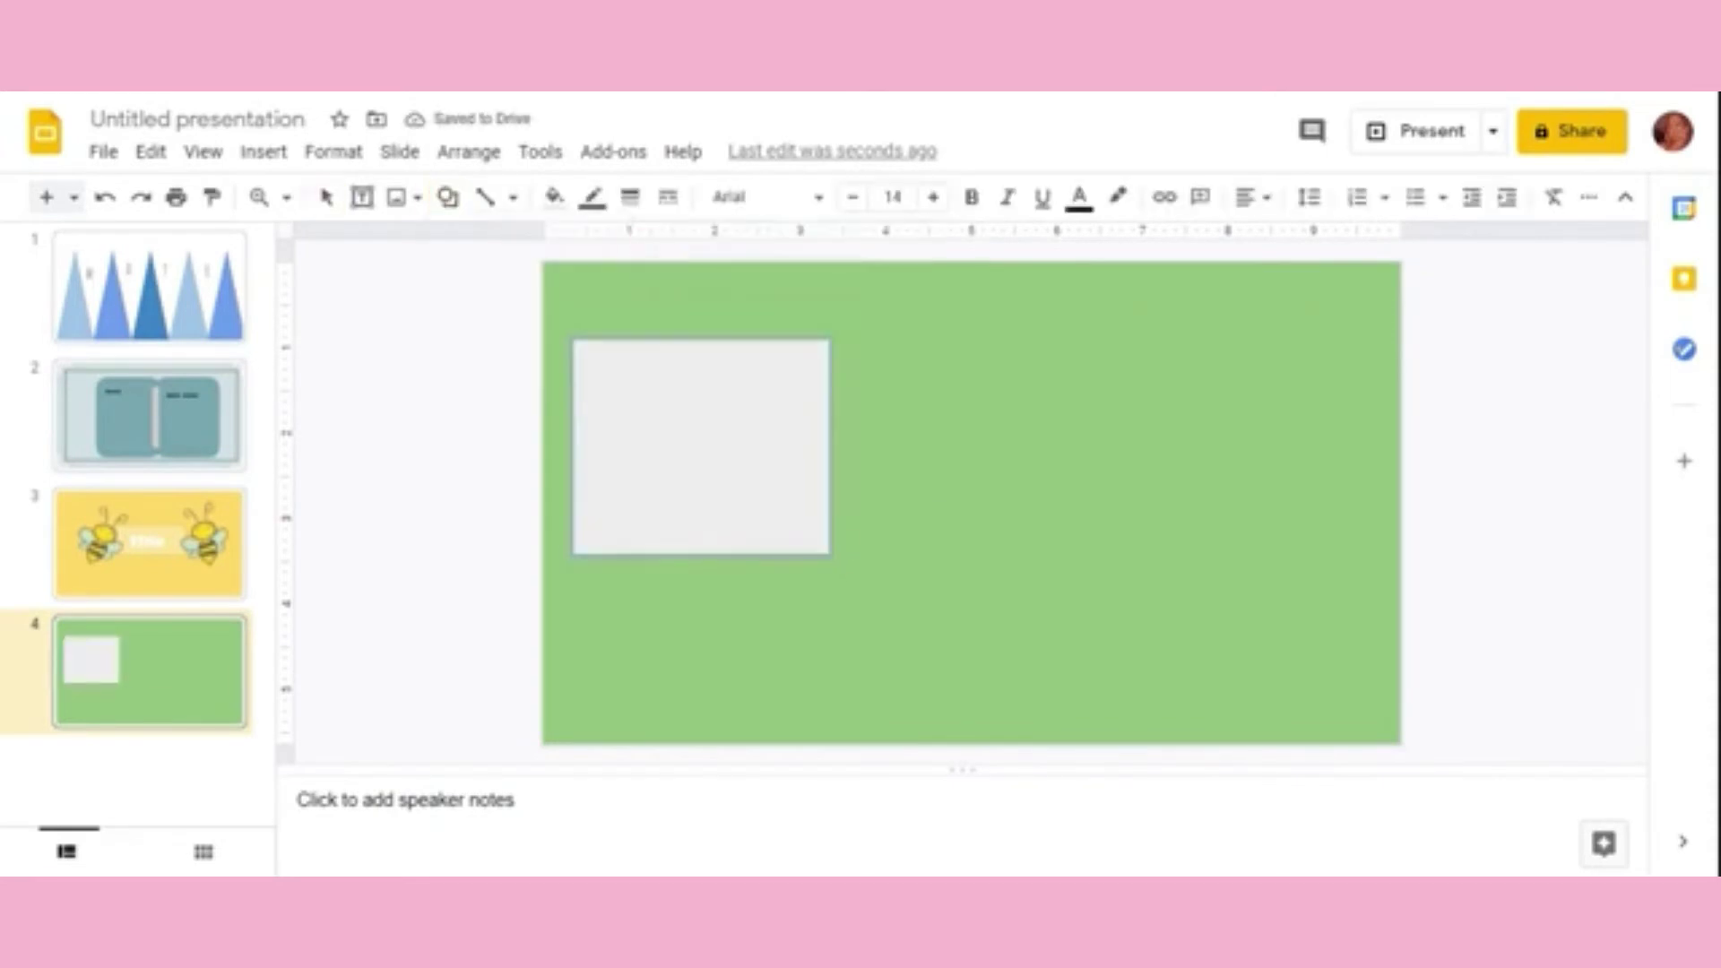
pyautogui.moveTo(415, 261); pyautogui.dragTo(538, 386)
pyautogui.moveTo(738, 415); pyautogui.dragTo(726, 499)
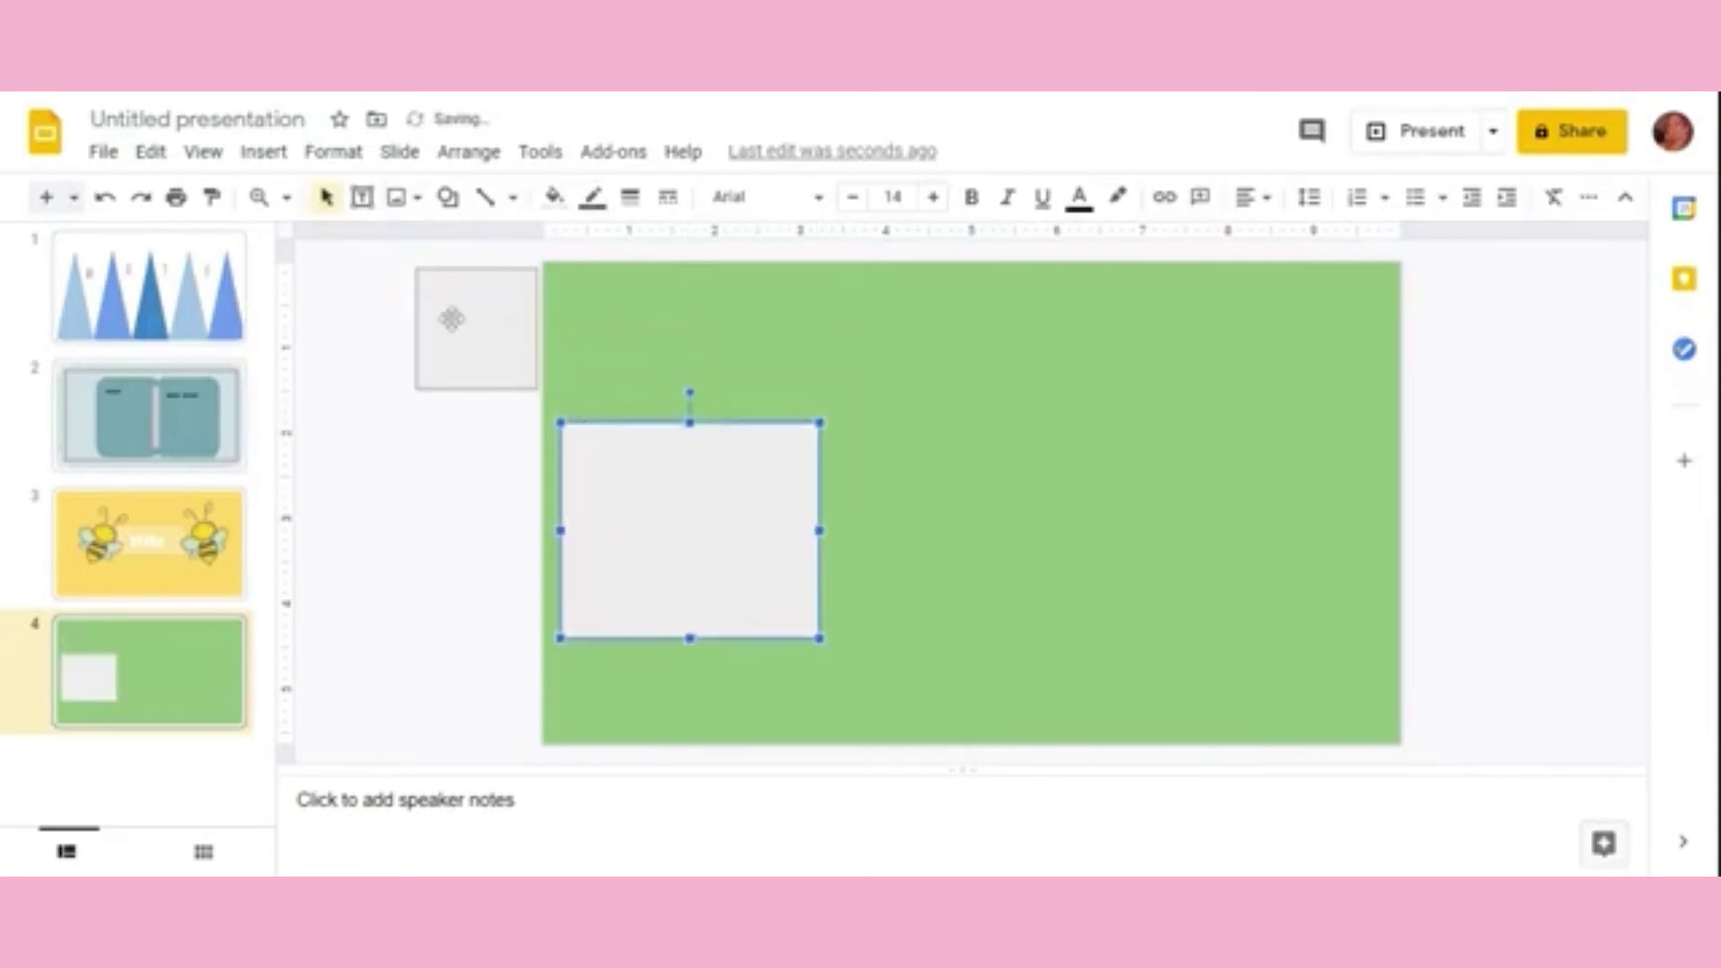
pyautogui.click(461, 323)
pyautogui.press('Delete')
pyautogui.click(668, 513)
# Step: Draw a rounded-rectangle banner across the top of the slide
pyautogui.click(448, 197)
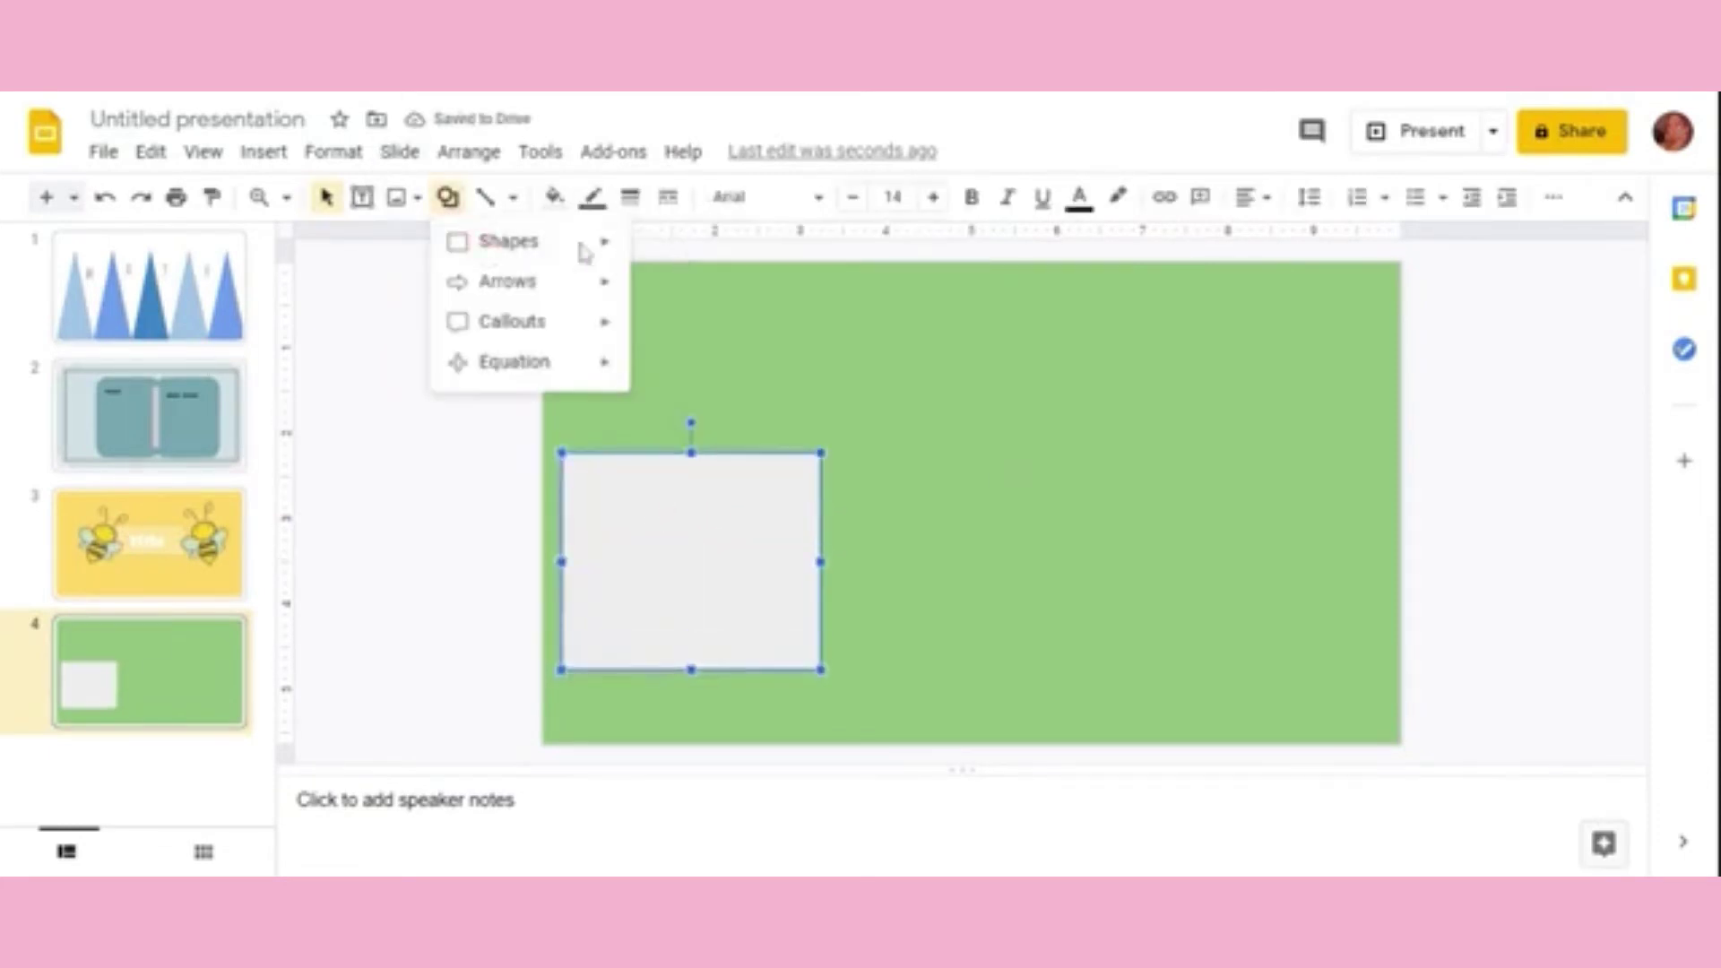
pyautogui.click(444, 202)
pyautogui.click(446, 199)
pyautogui.click(679, 252)
pyautogui.moveTo(741, 287); pyautogui.dragTo(1164, 429)
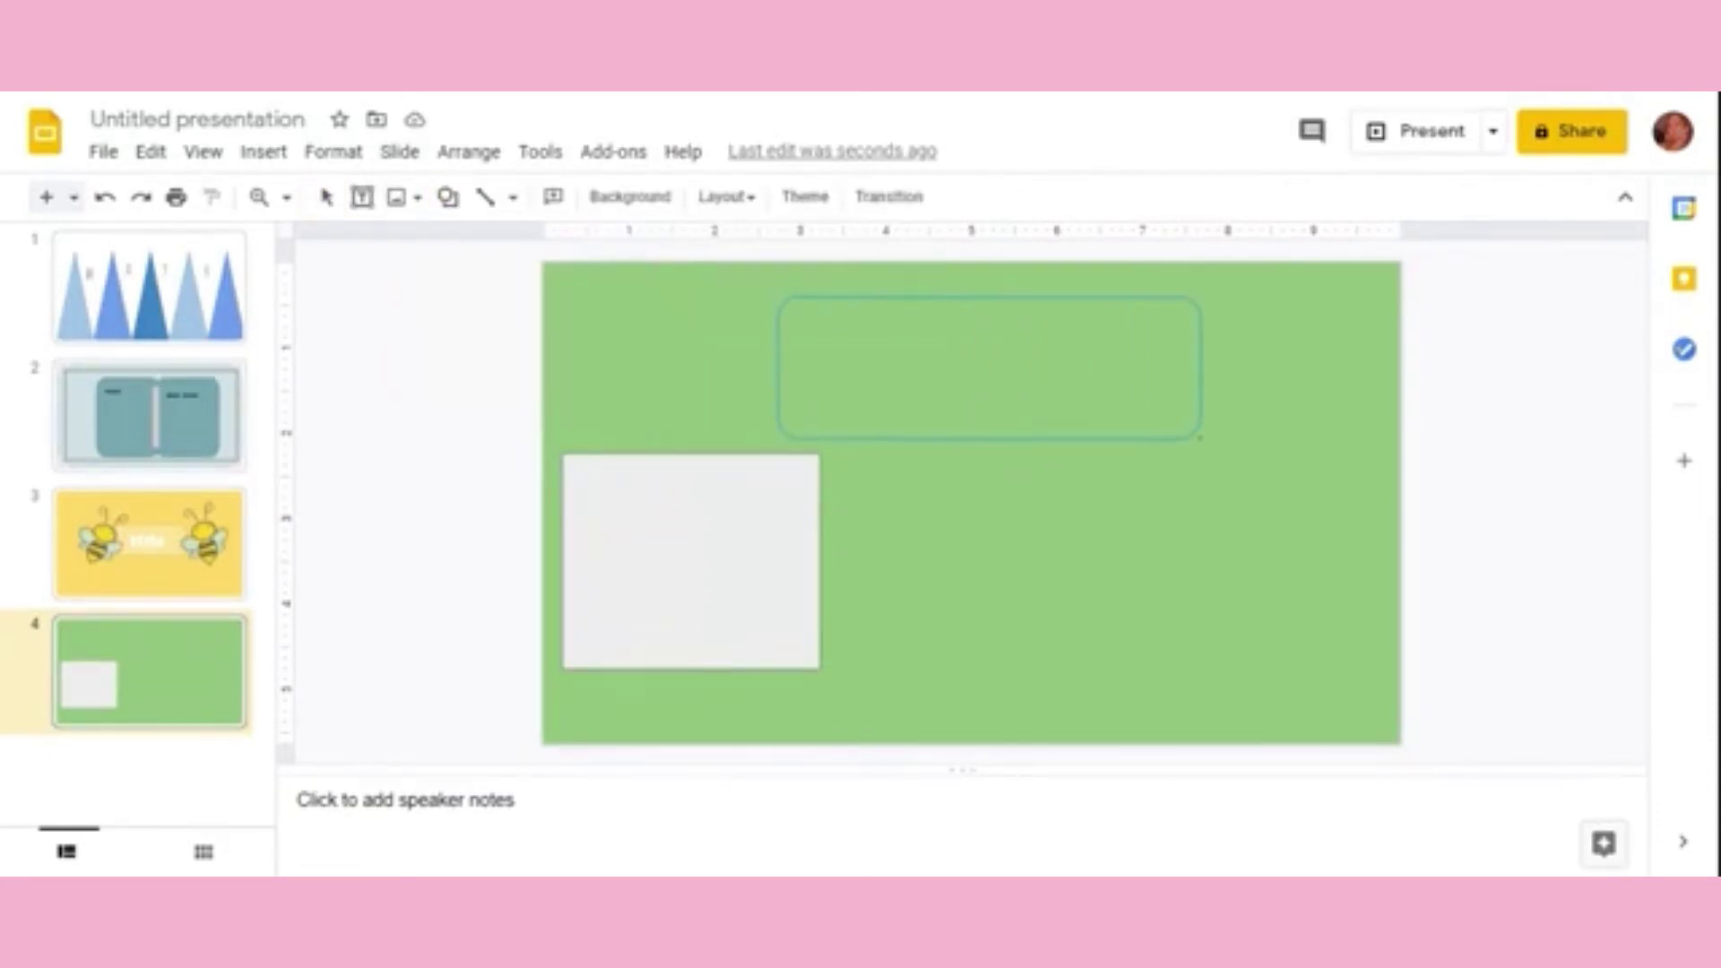
# Step: Duplicate the grey box twice and line the three boxes up in a row
pyautogui.click(689, 493)
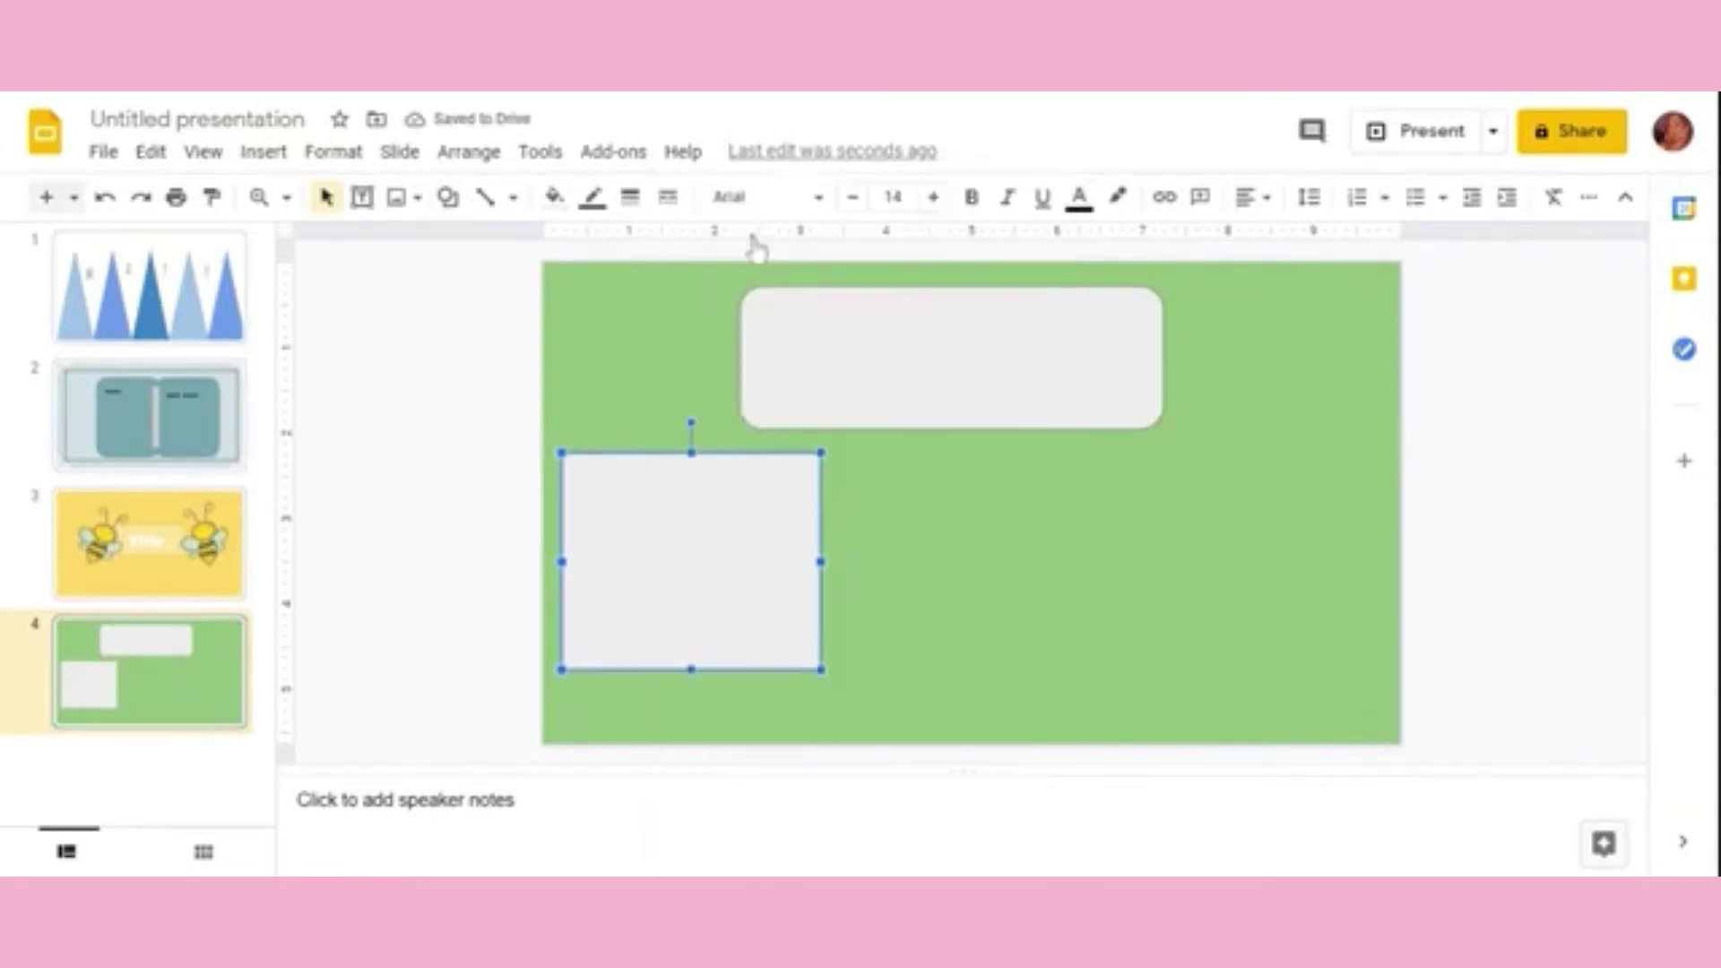
pyautogui.hotkey('ctrl', 'd')
pyautogui.hotkey('ctrl', 'd')
pyautogui.moveTo(772, 542)
pyautogui.mouseDown()
pyautogui.moveTo(1255, 543)
pyautogui.moveTo(1003, 523)
pyautogui.mouseUp()
pyautogui.click(1173, 531)
pyautogui.moveTo(1173, 531); pyautogui.dragTo(1187, 531)
pyautogui.moveTo(699, 565); pyautogui.dragTo(693, 565)
pyautogui.click(1202, 577)
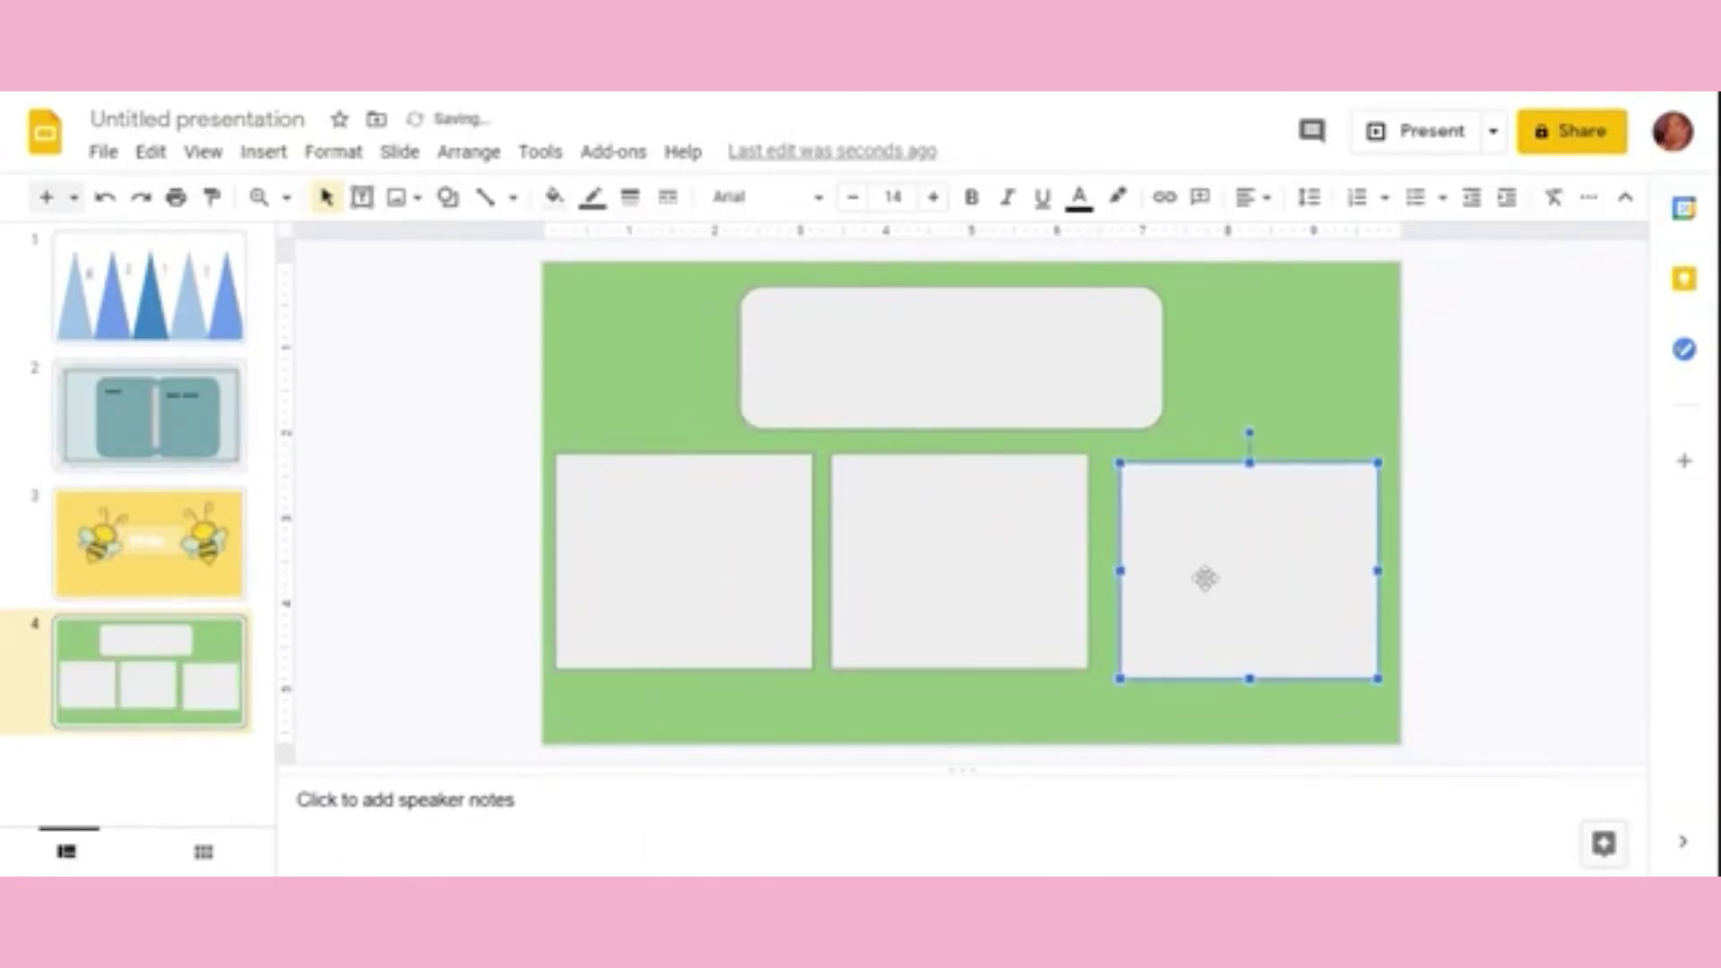
pyautogui.click(1028, 590)
pyautogui.click(1504, 546)
pyautogui.click(1348, 545)
pyautogui.moveTo(1019, 588); pyautogui.dragTo(1019, 595)
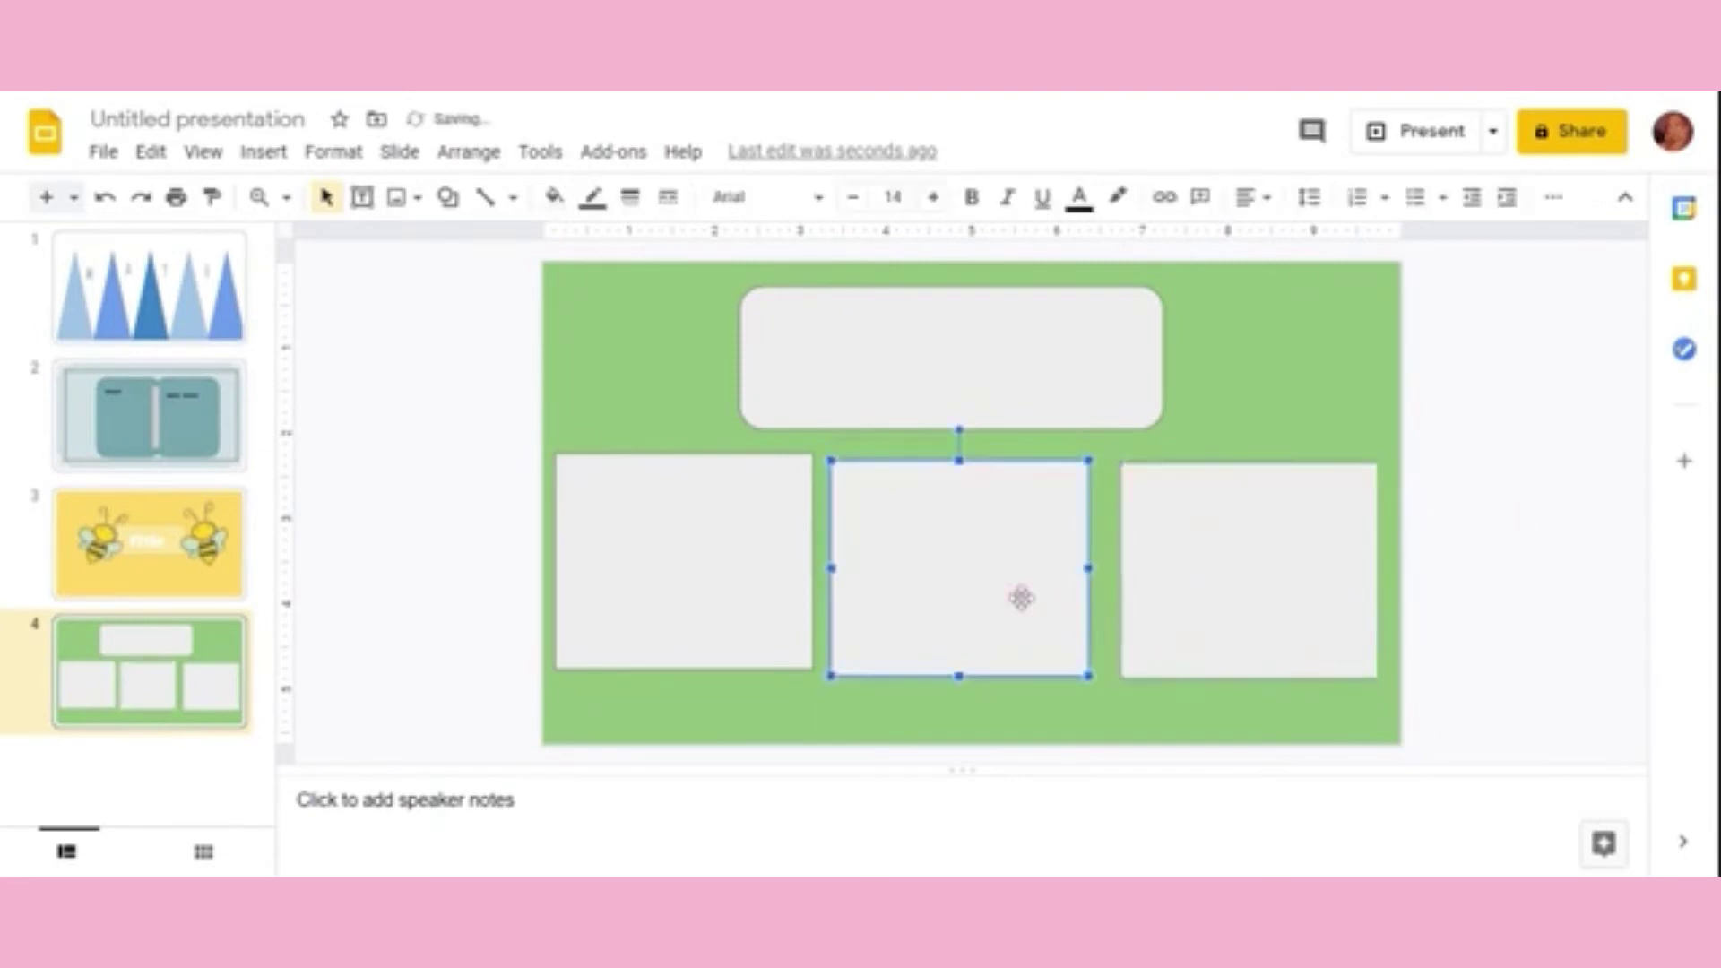
pyautogui.moveTo(722, 574); pyautogui.dragTo(722, 581)
pyautogui.press('Escape')
# Step: Fill the left, middle and right boxes light green
pyautogui.click(757, 541)
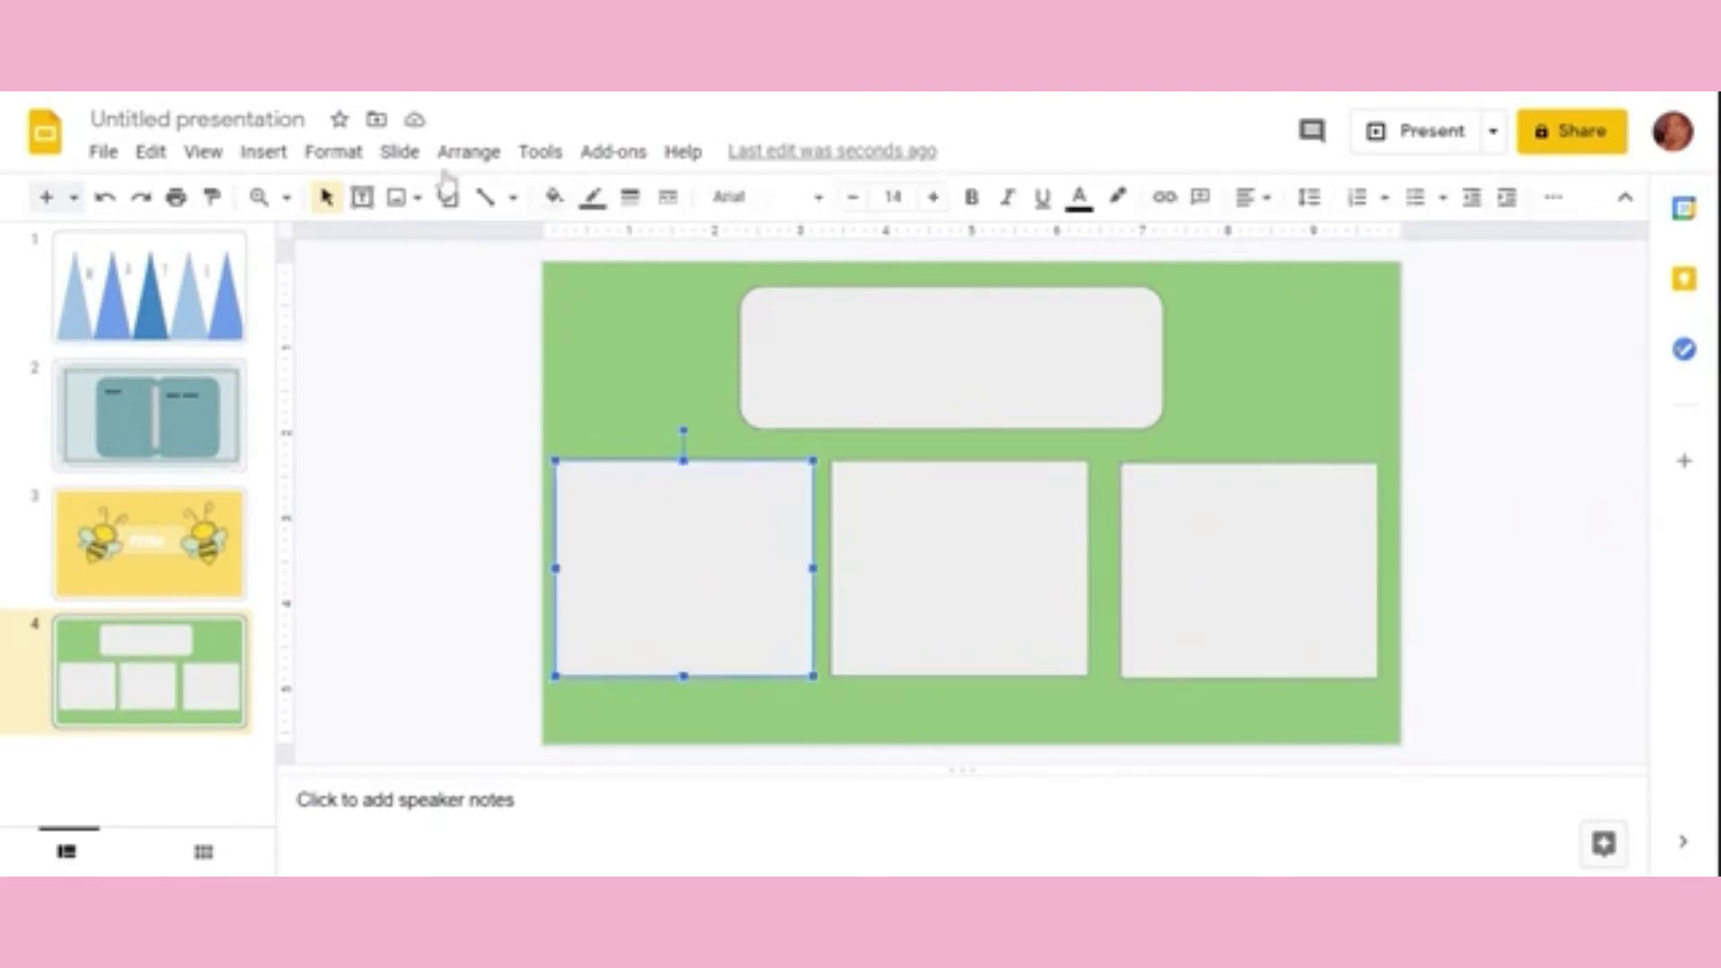
pyautogui.click(554, 196)
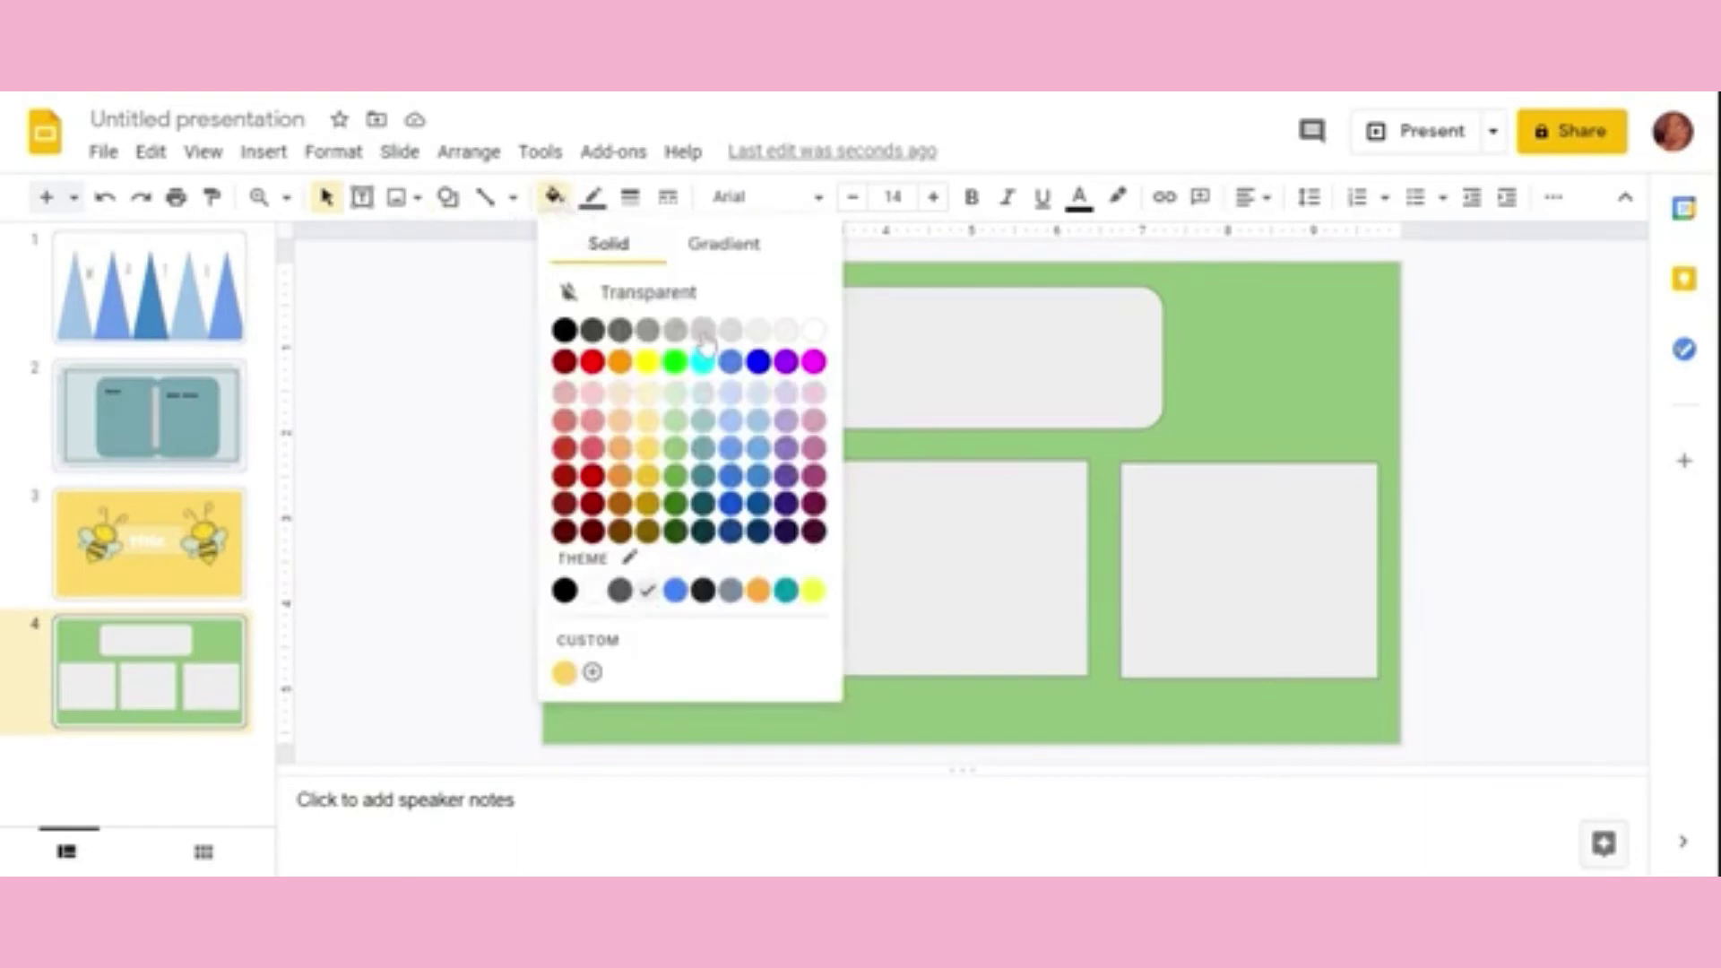
pyautogui.click(703, 330)
pyautogui.click(554, 196)
pyautogui.click(678, 423)
pyautogui.press('Tab')
pyautogui.click(554, 196)
pyautogui.click(675, 421)
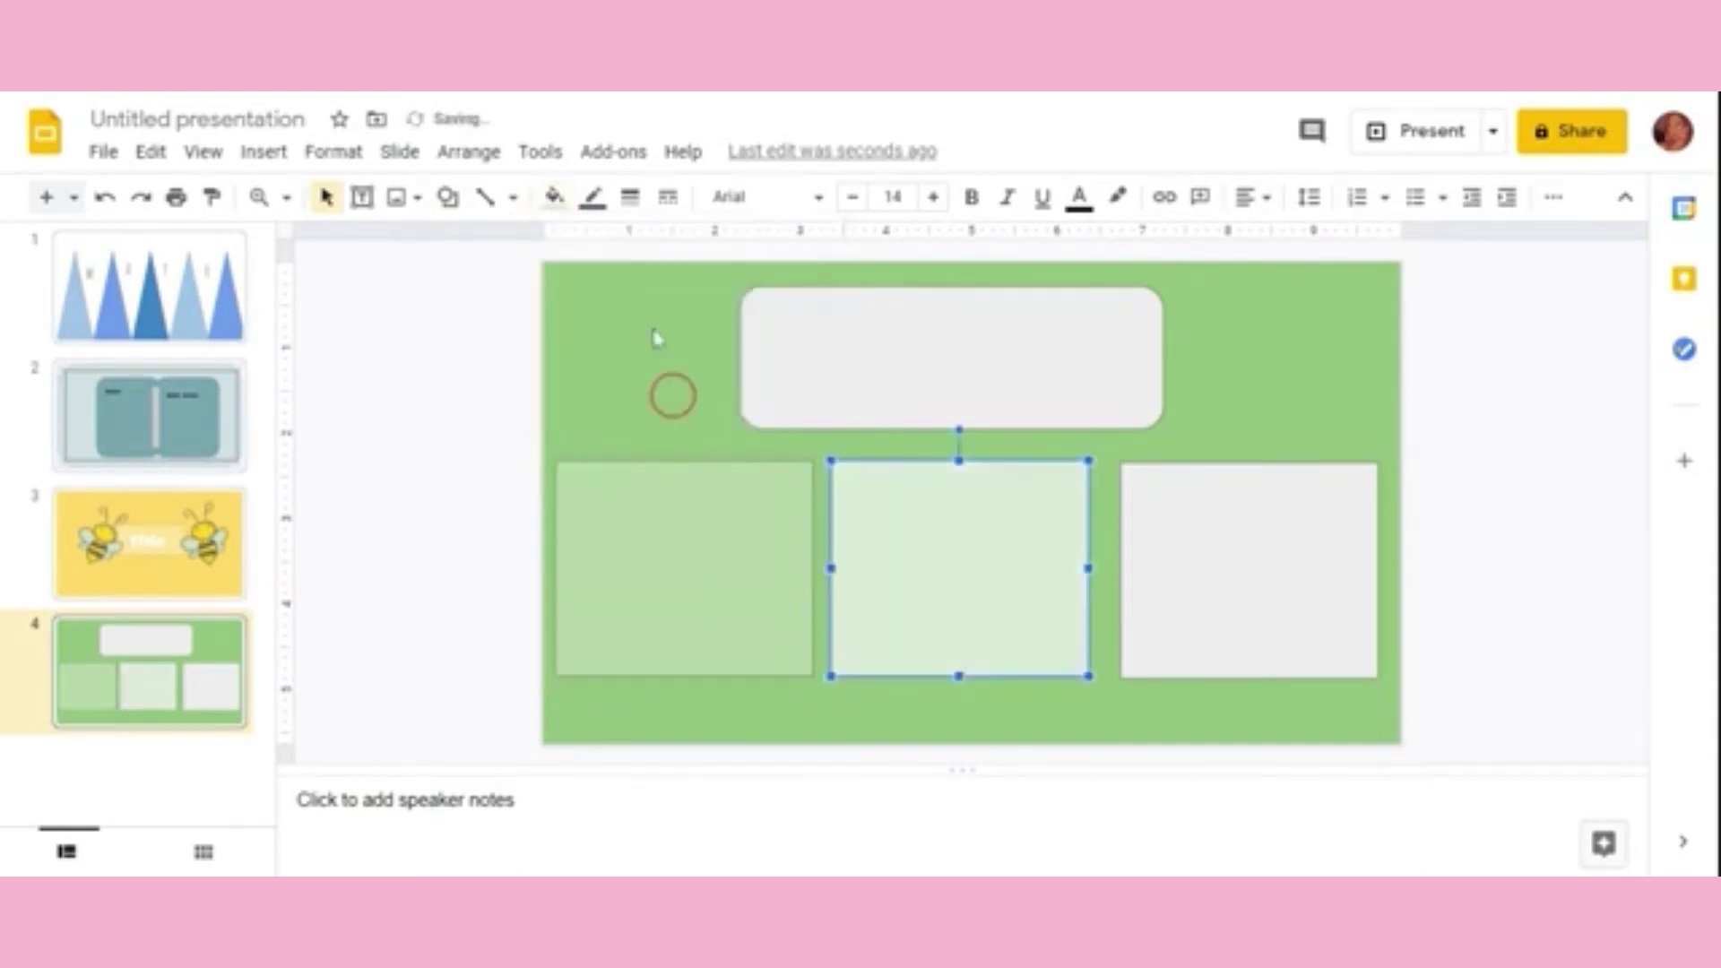
pyautogui.click(554, 196)
pyautogui.press('Tab')
pyautogui.click(554, 197)
pyautogui.click(675, 422)
pyautogui.click(508, 396)
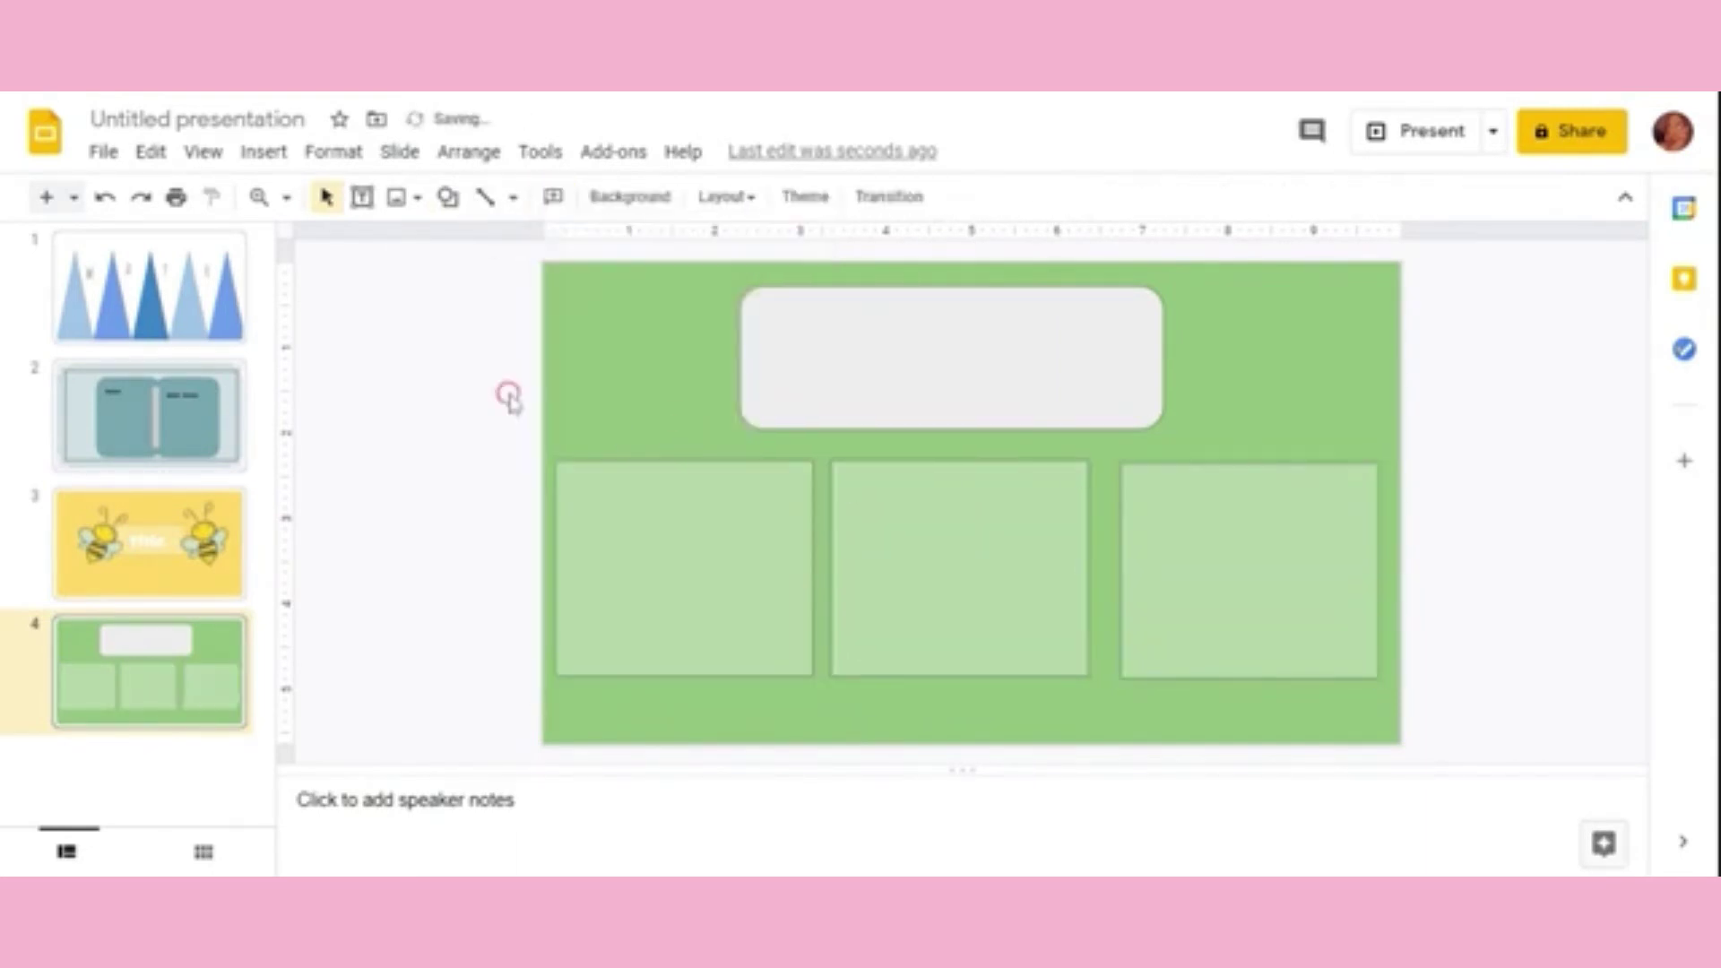
# Step: Search images for 'green flower png' and browse the results
pyautogui.tripleClick(1336, 212)
pyautogui.write('gre')
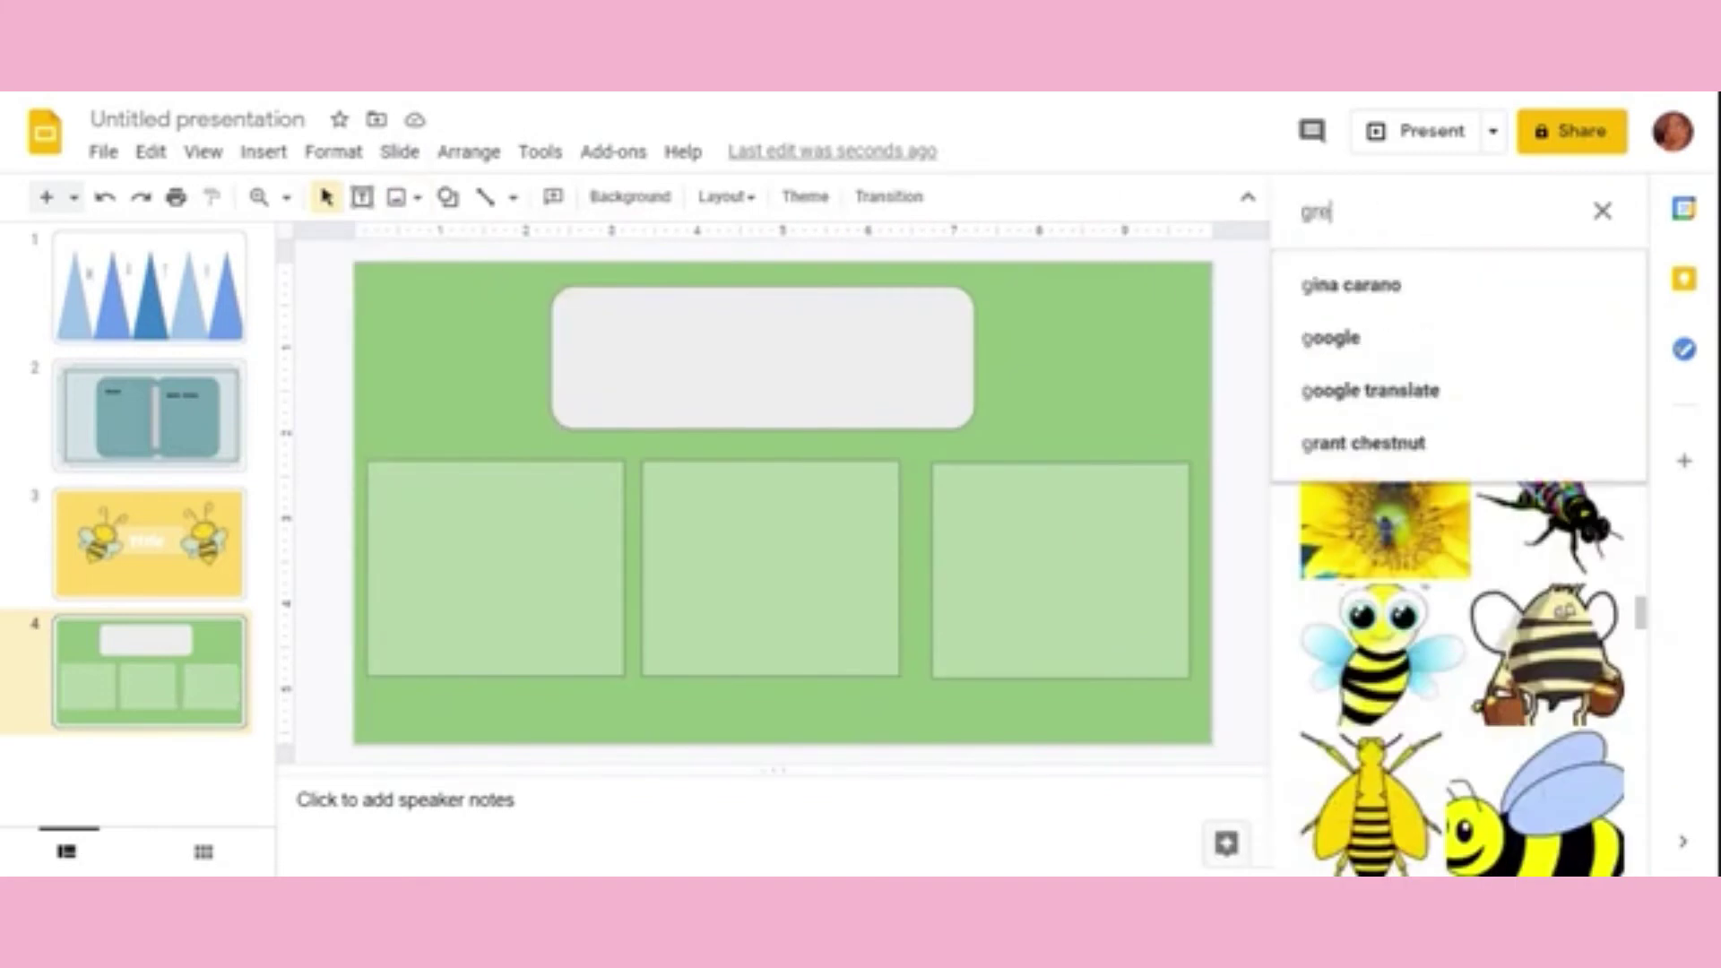
pyautogui.write('en flower png')
pyautogui.press('Return')
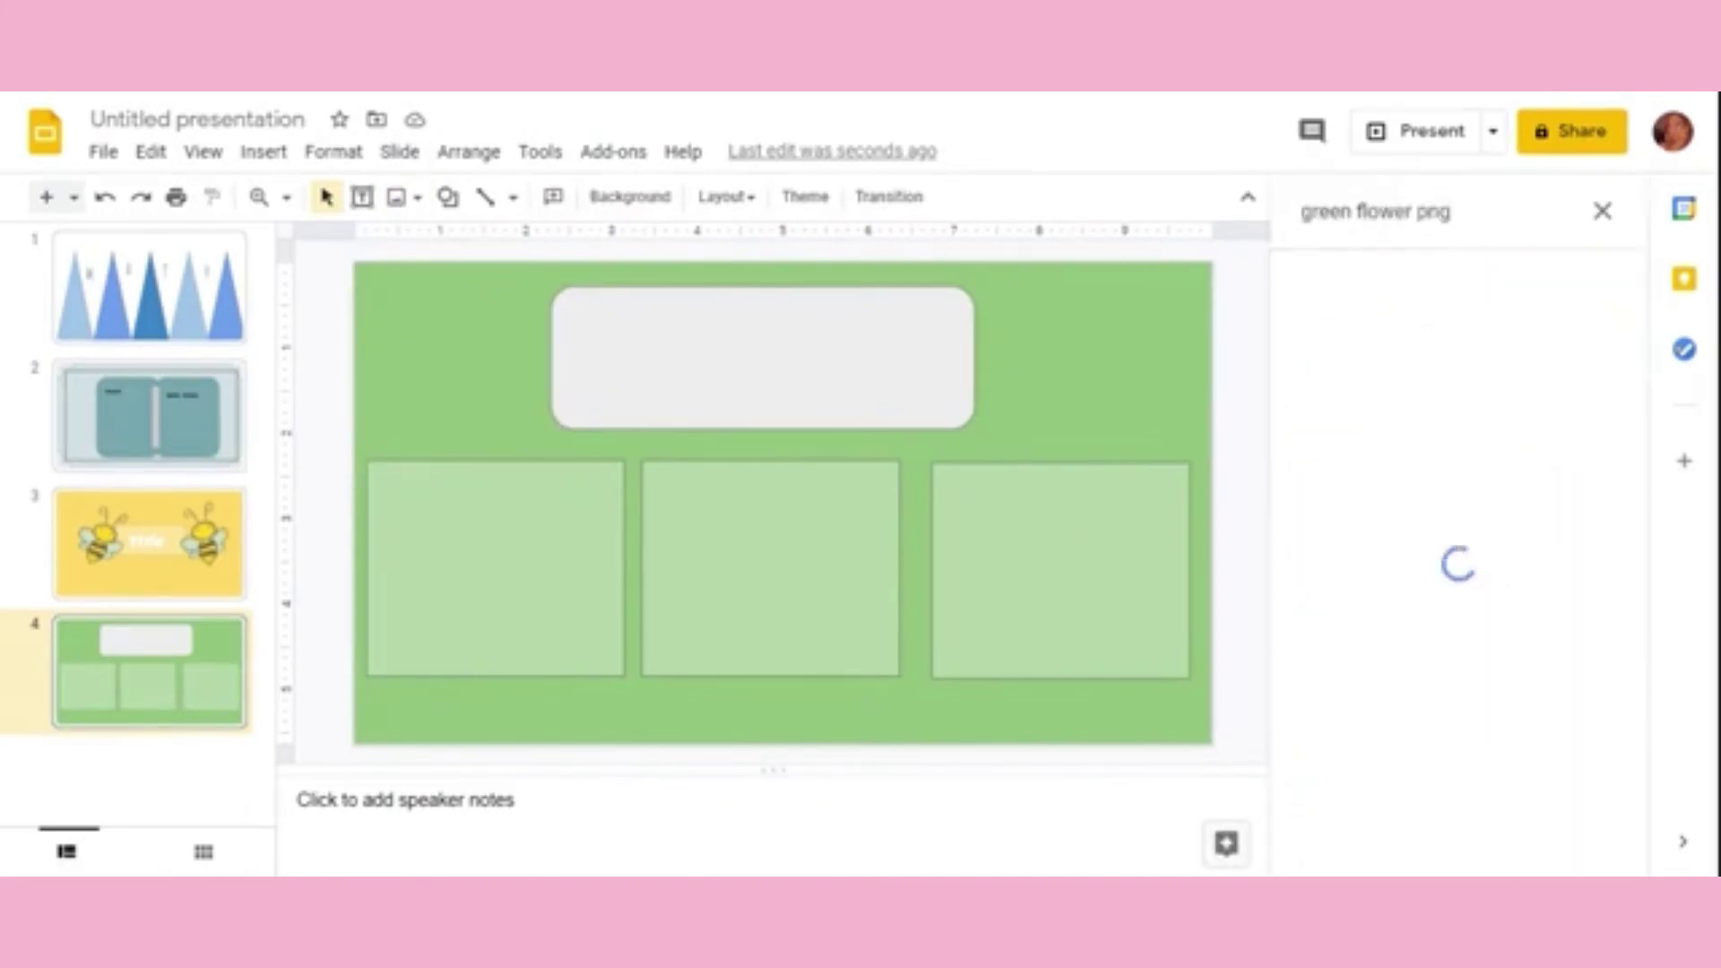
pyautogui.scroll(-5, 1480, 665)
pyautogui.scroll(-5, 1471, 601)
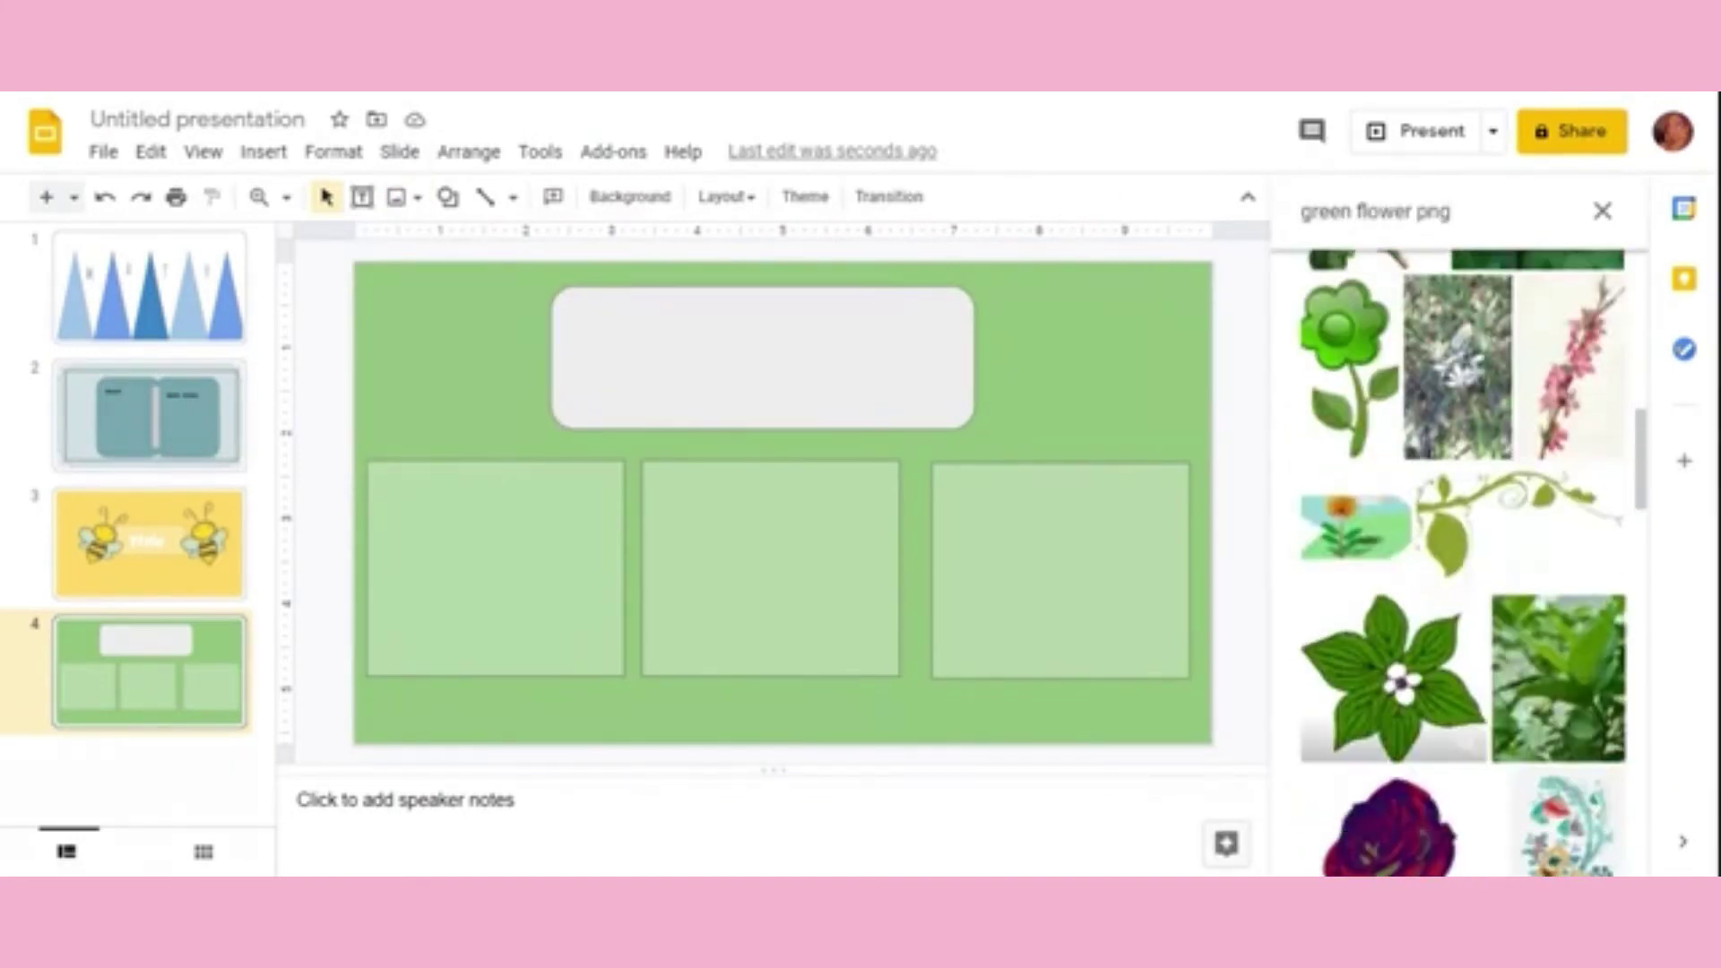
pyautogui.scroll(-5, 1462, 520)
pyautogui.scroll(-5, 1449, 424)
pyautogui.scroll(-5, 1449, 424)
pyautogui.scroll(-5, 1450, 424)
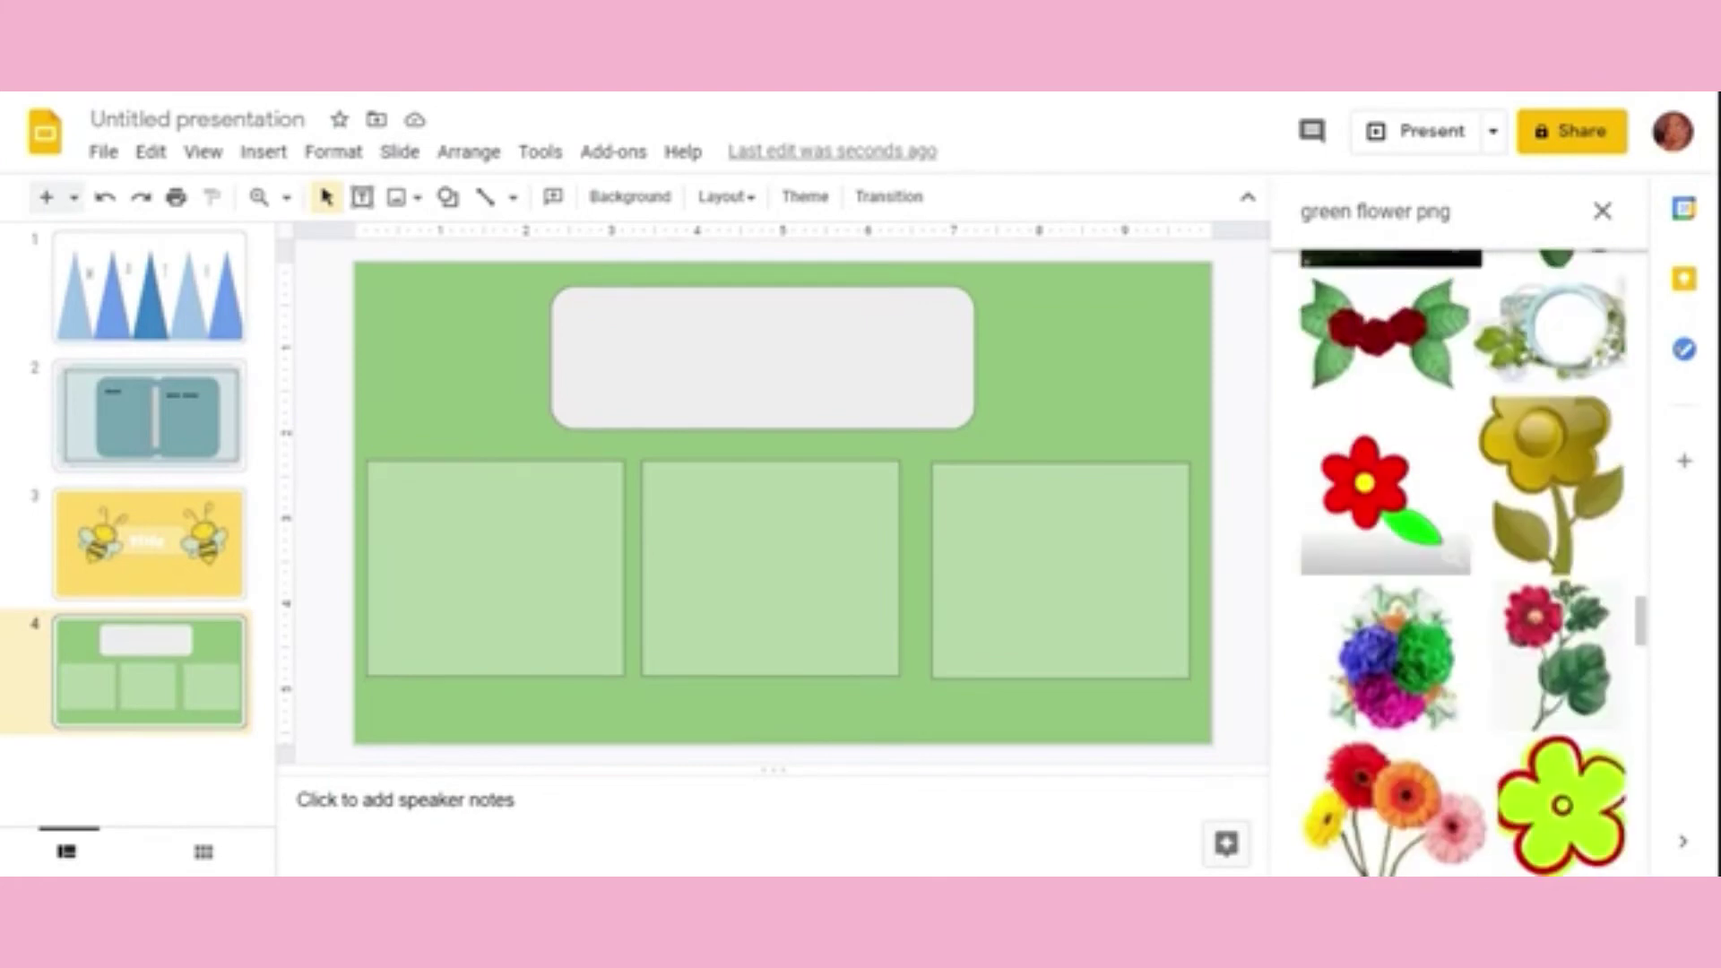
pyautogui.scroll(-5, 1449, 424)
# Step: Refine the search to 'green background wallpaper' and insert the clover photo
pyautogui.moveTo(1357, 211); pyautogui.dragTo(1582, 238)
pyautogui.write('backg')
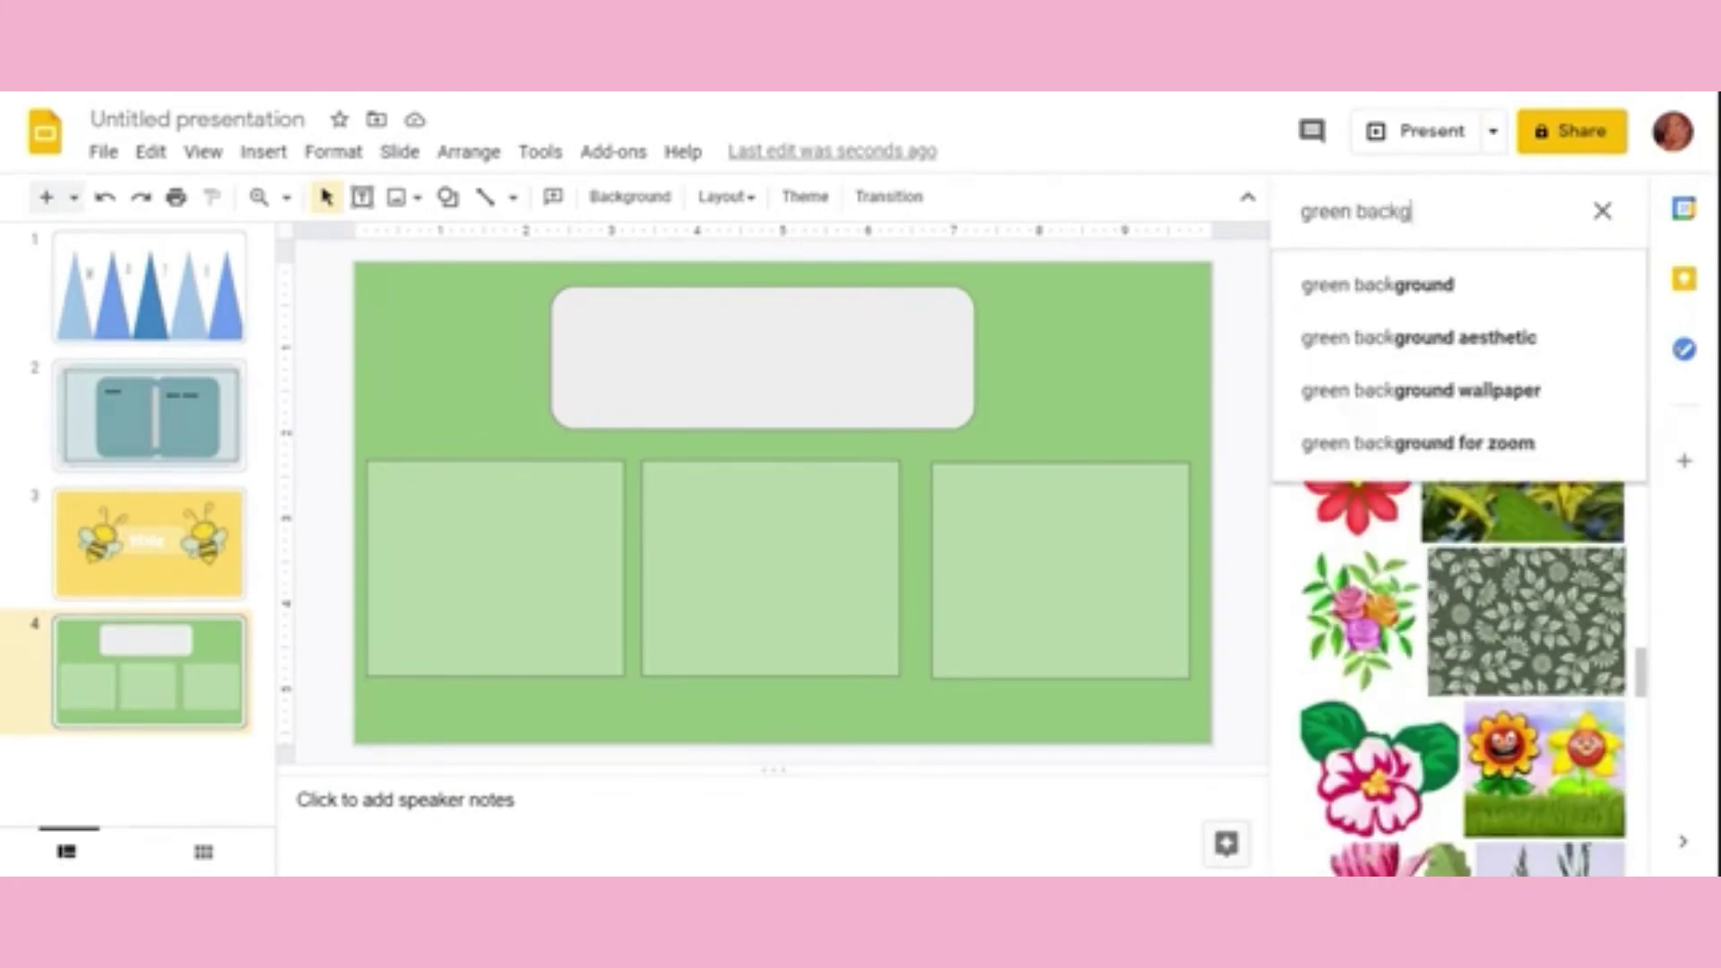
pyautogui.write('round')
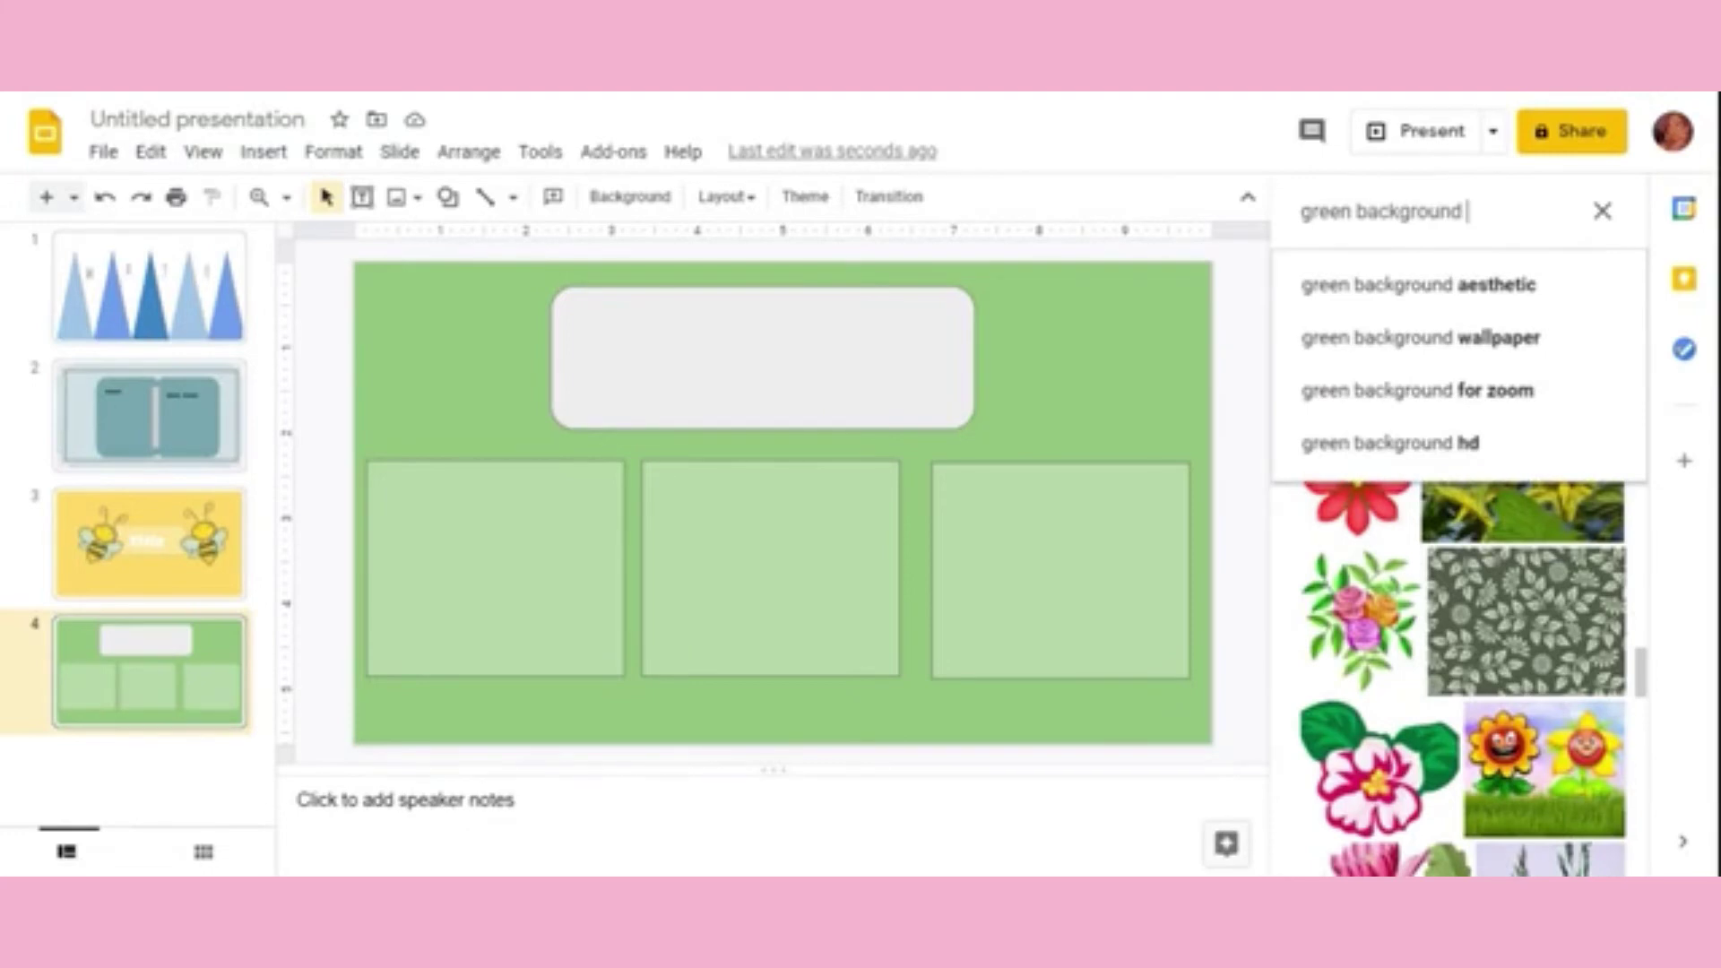
pyautogui.press('Return')
pyautogui.scroll(-5, 1461, 556)
pyautogui.scroll(-5, 1461, 556)
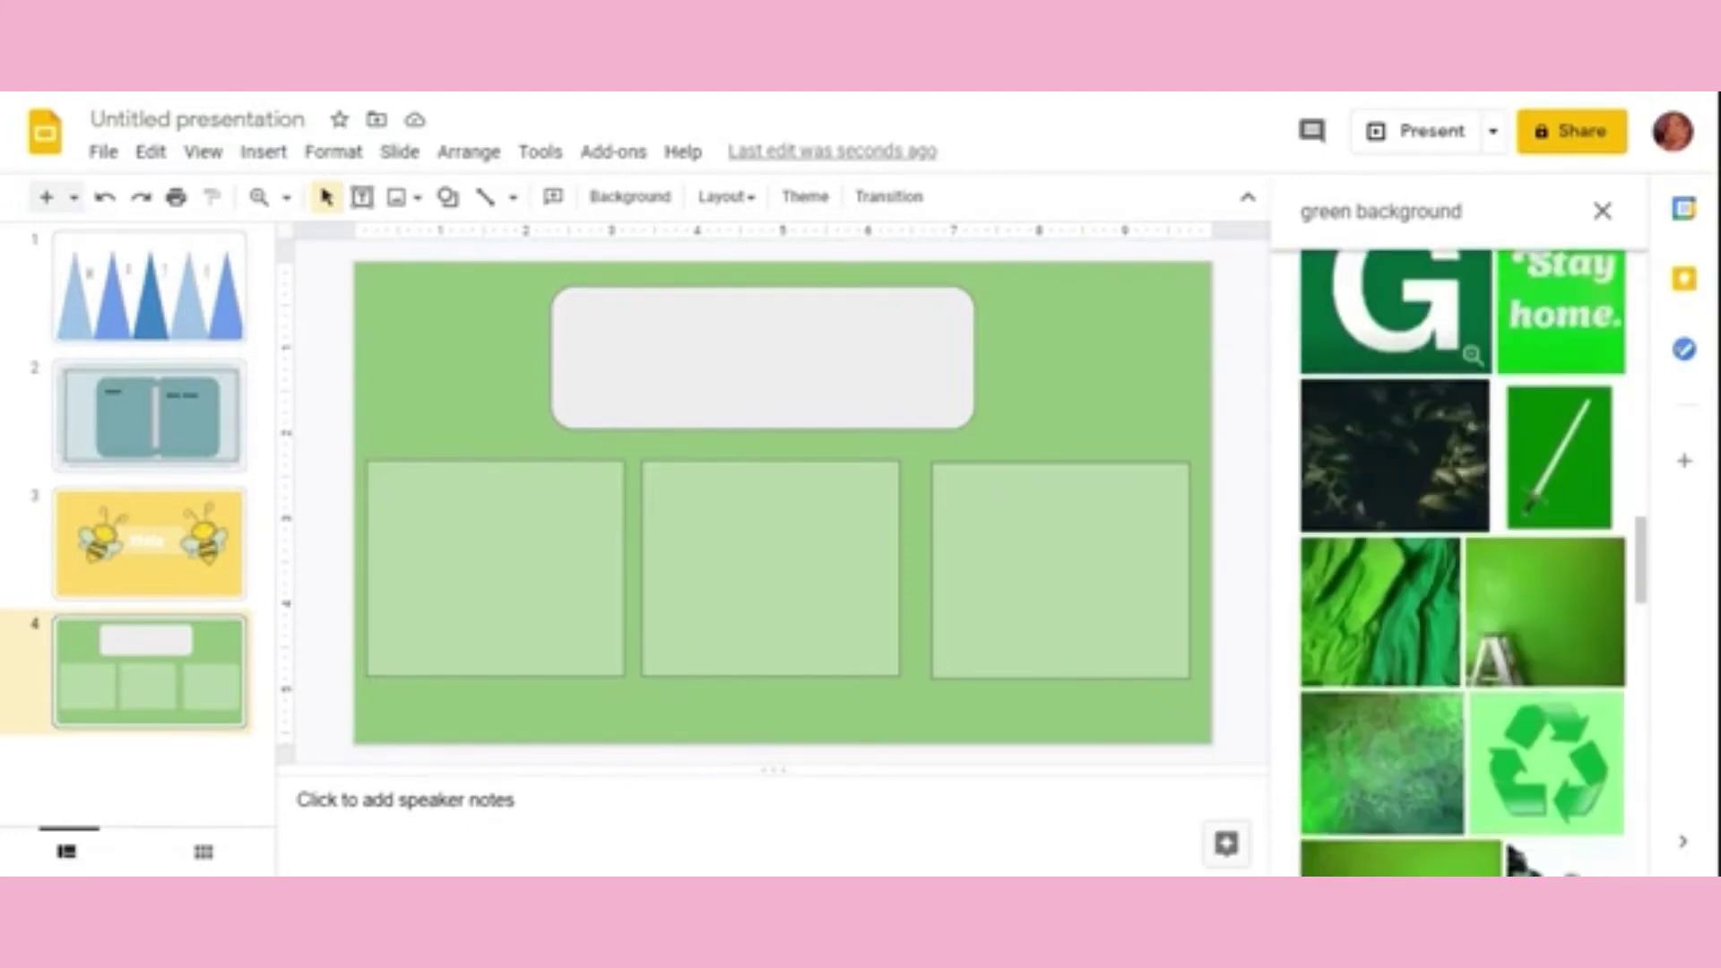
pyautogui.click(1496, 215)
pyautogui.write('lpaper')
pyautogui.press('Return')
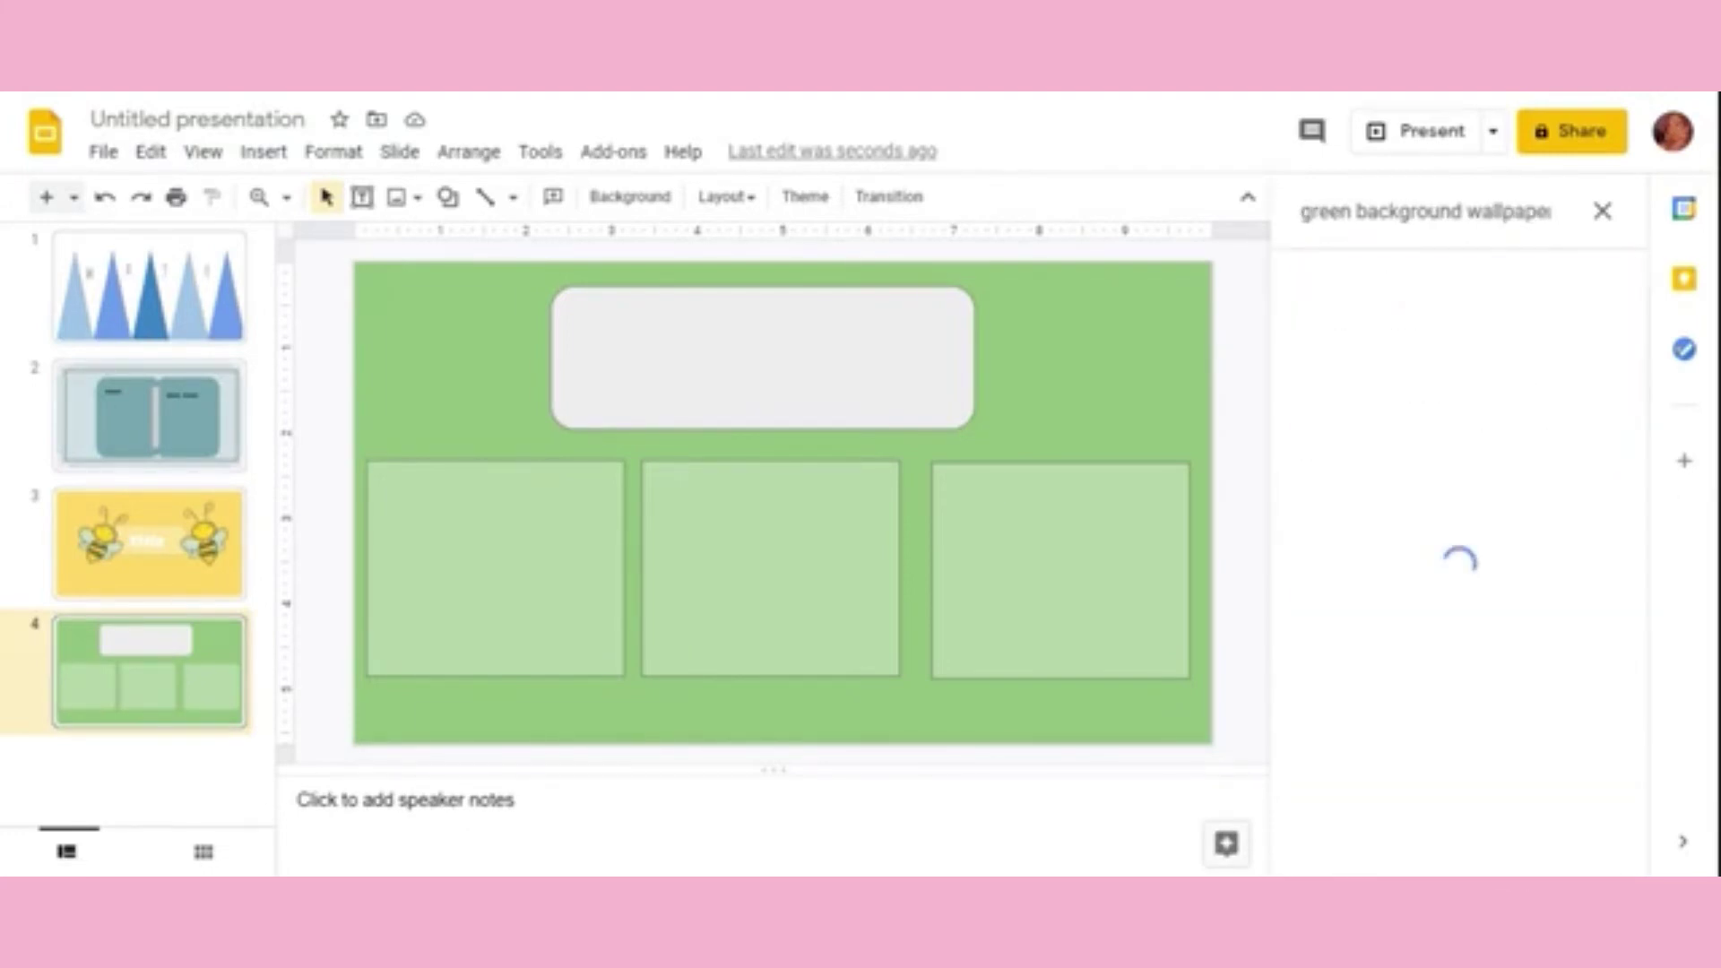
pyautogui.click(1477, 619)
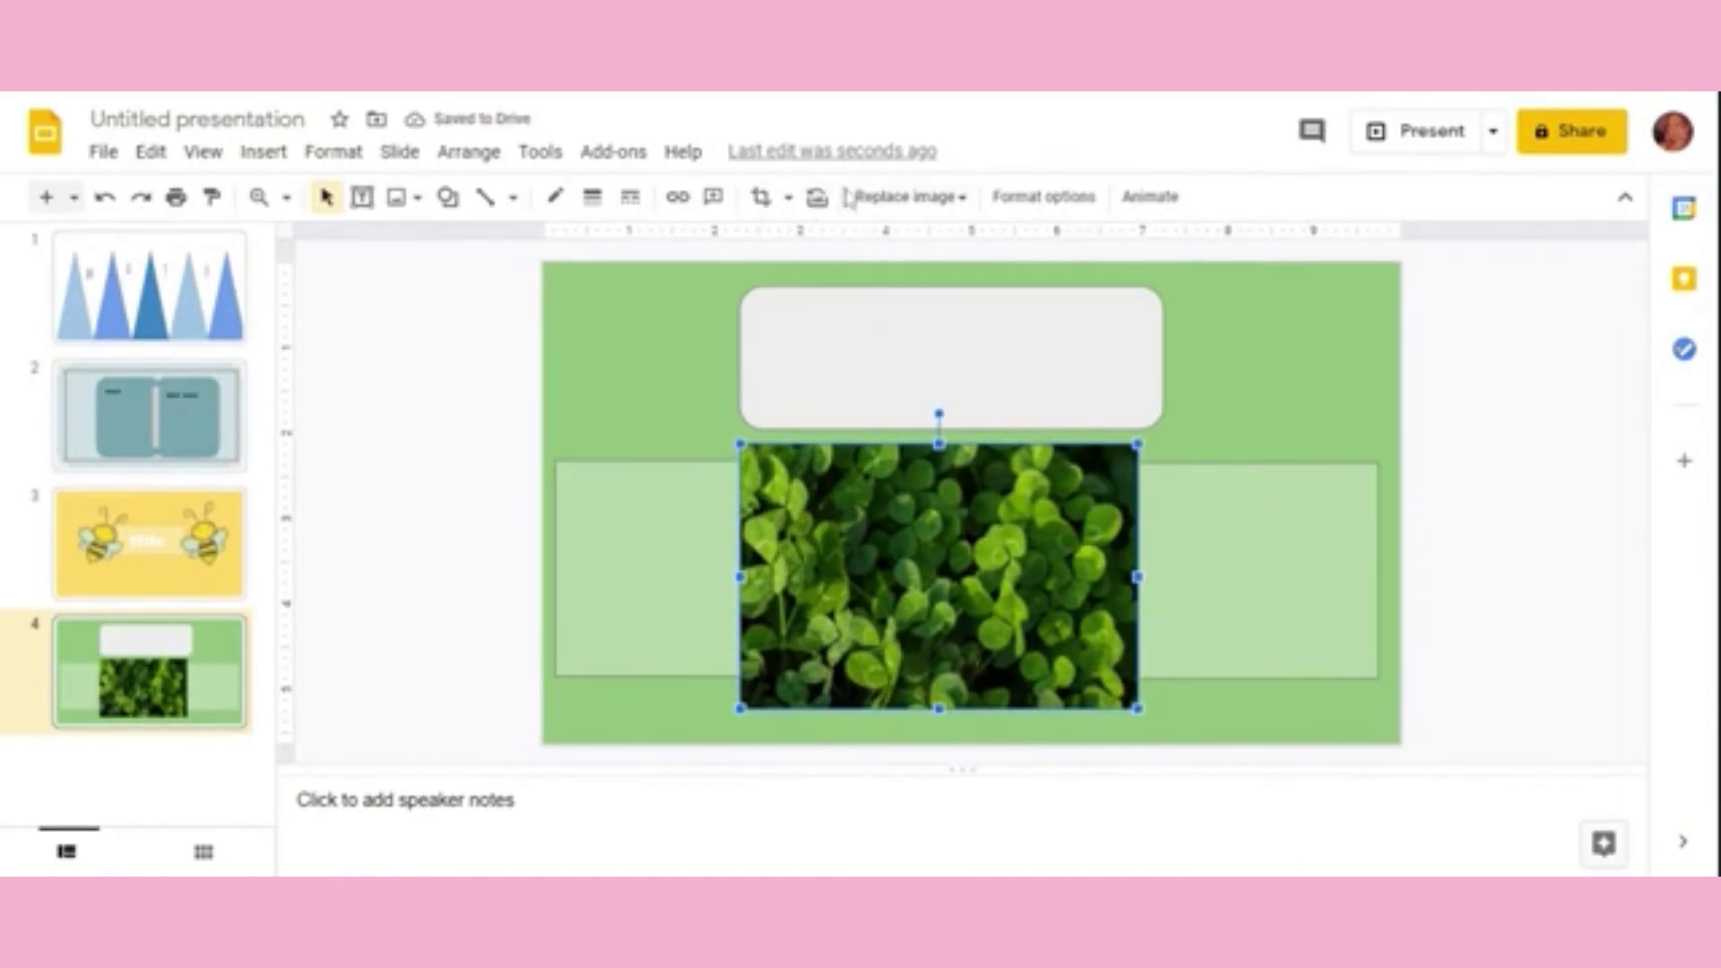
# Step: Draw a light-green rectangle inside the clover photo
pyautogui.click(448, 197)
pyautogui.moveTo(508, 241)
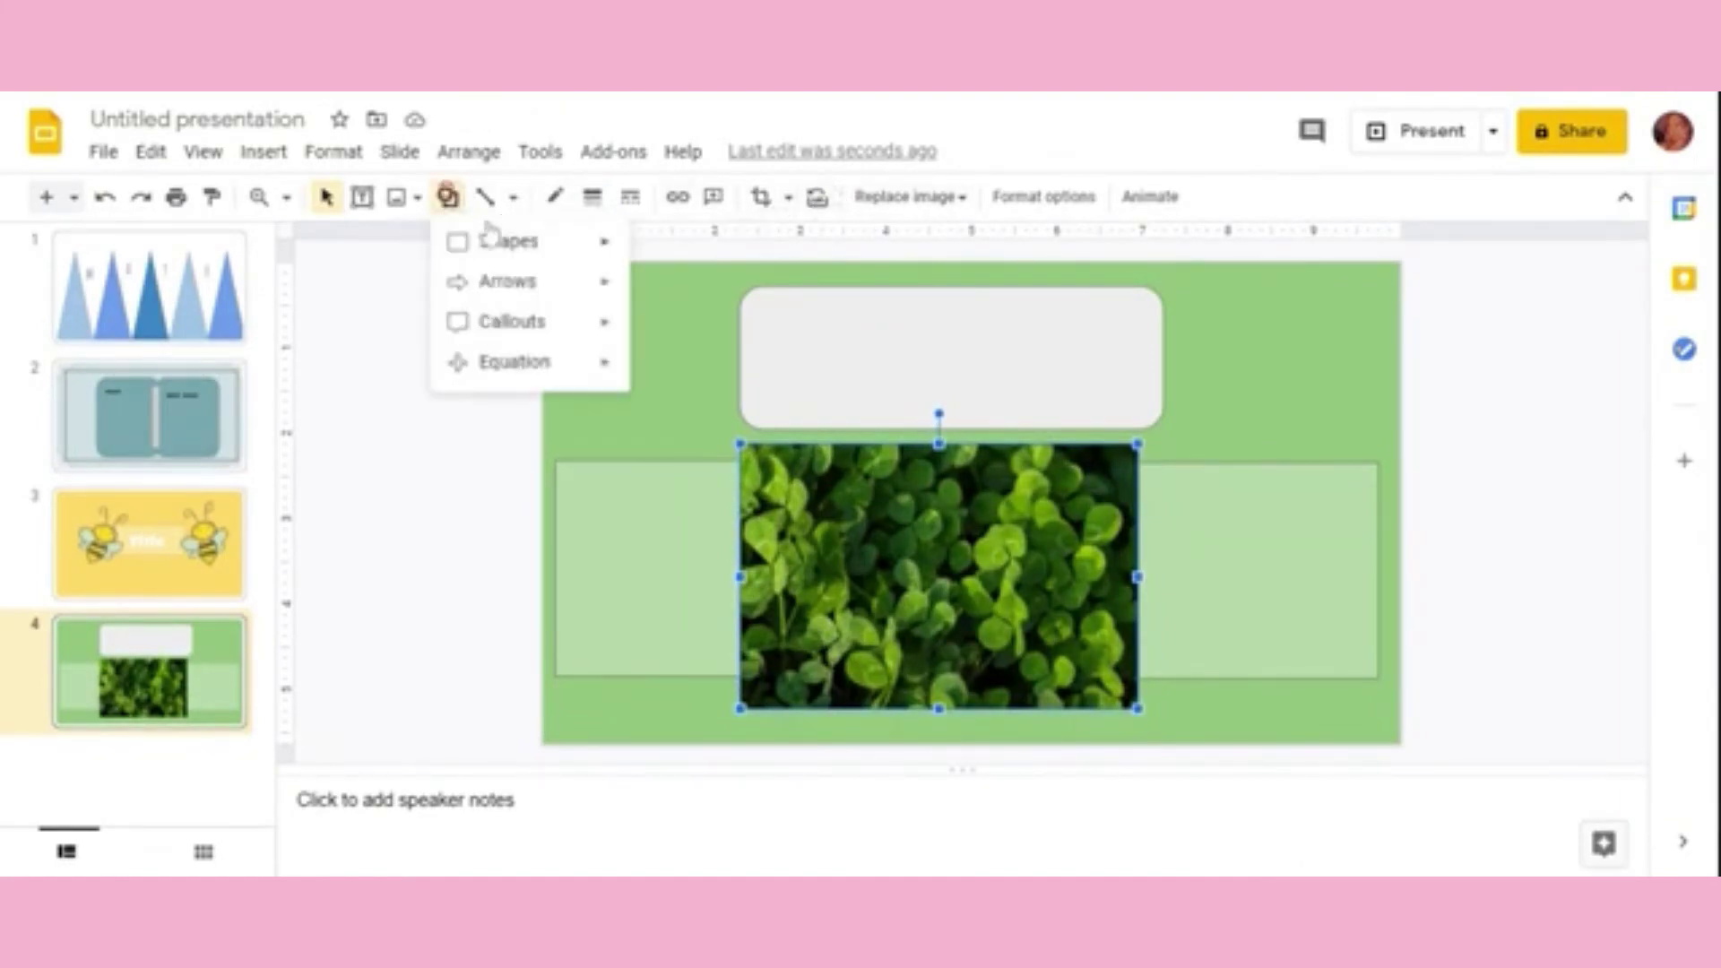
pyautogui.click(650, 250)
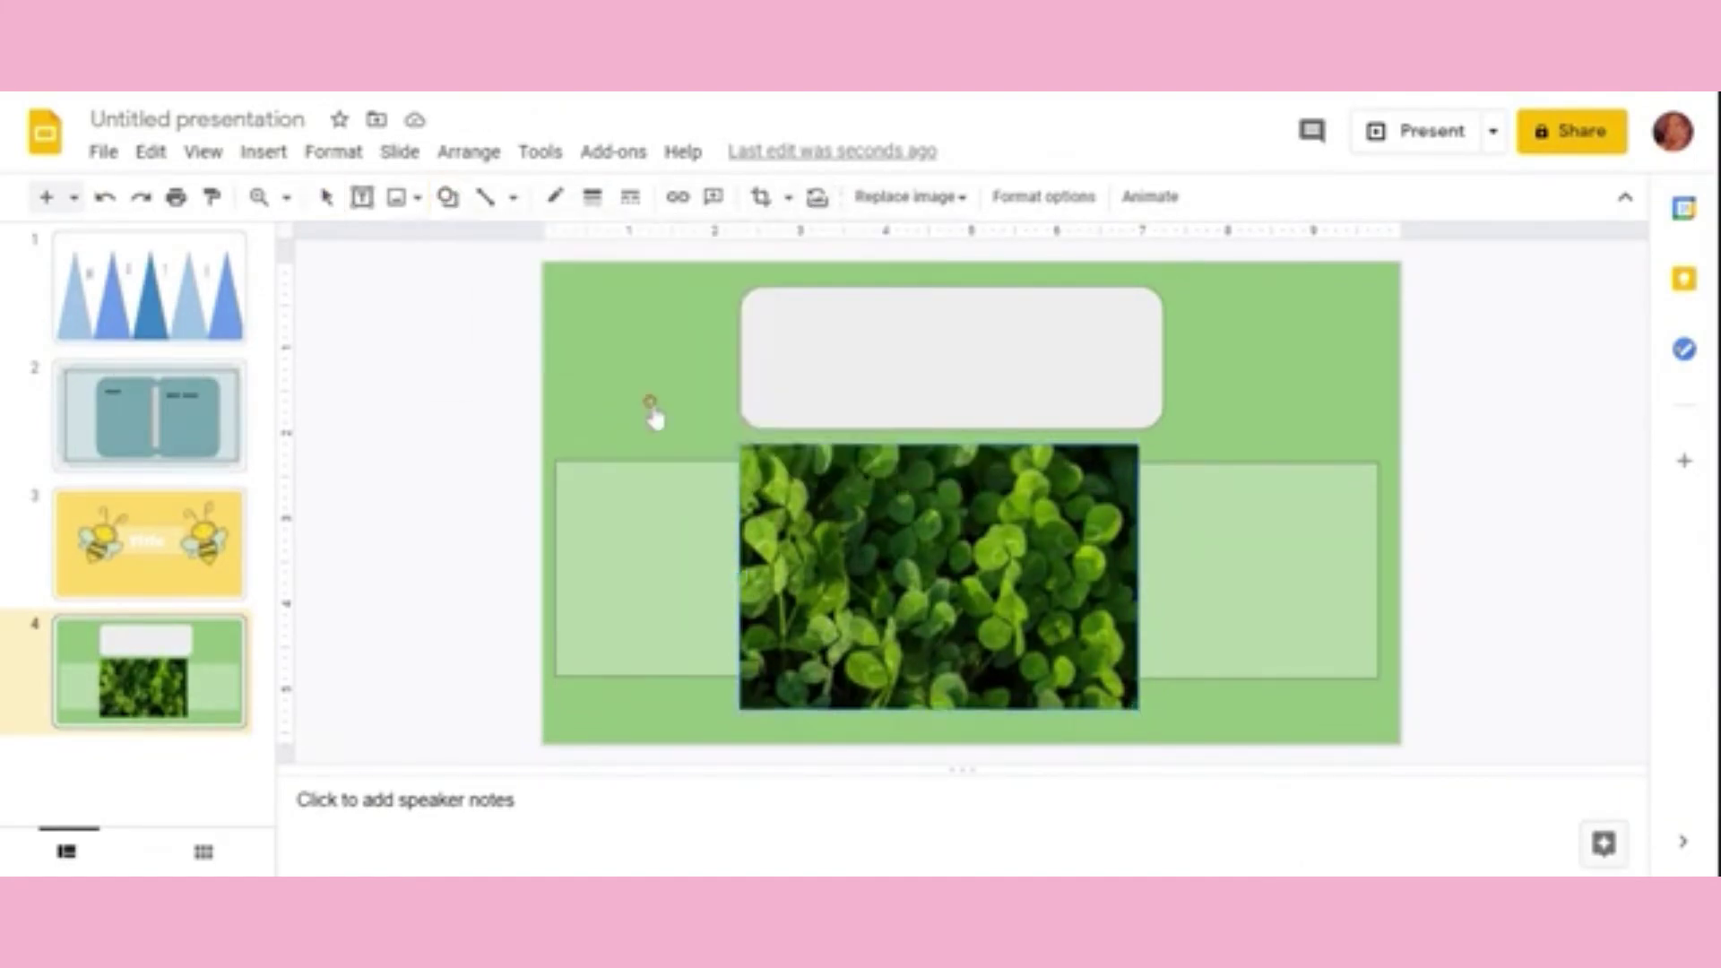
pyautogui.moveTo(761, 464); pyautogui.dragTo(1121, 695)
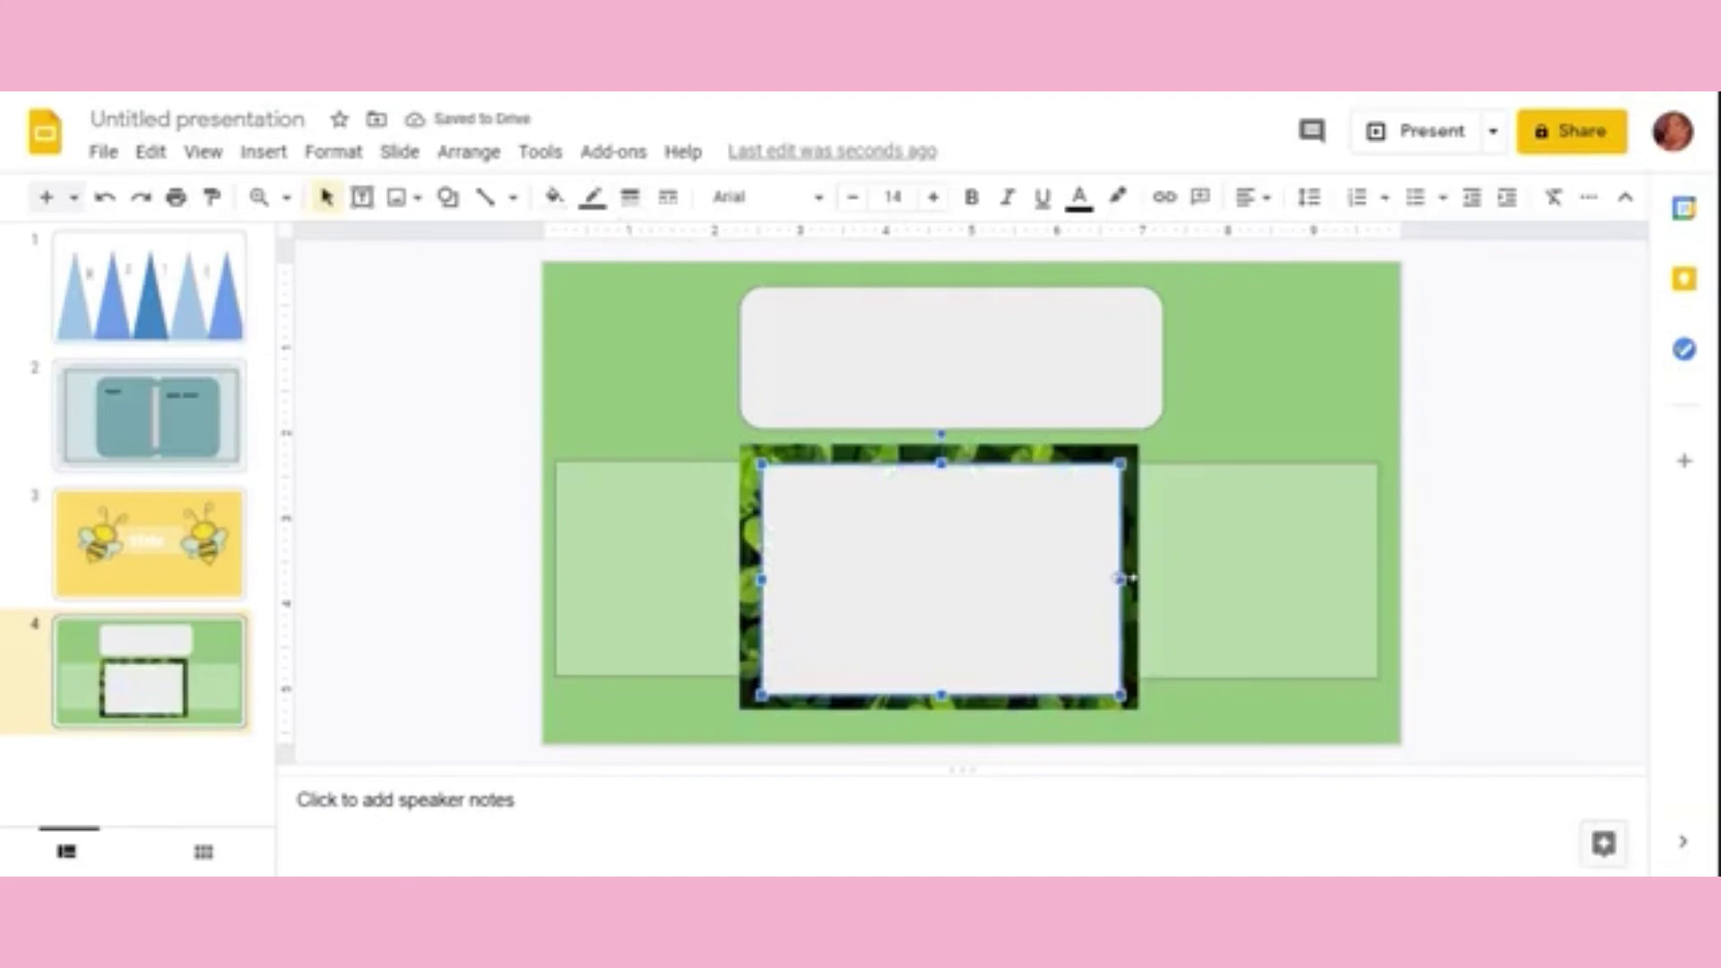
pyautogui.moveTo(1118, 581); pyautogui.dragTo(1114, 581)
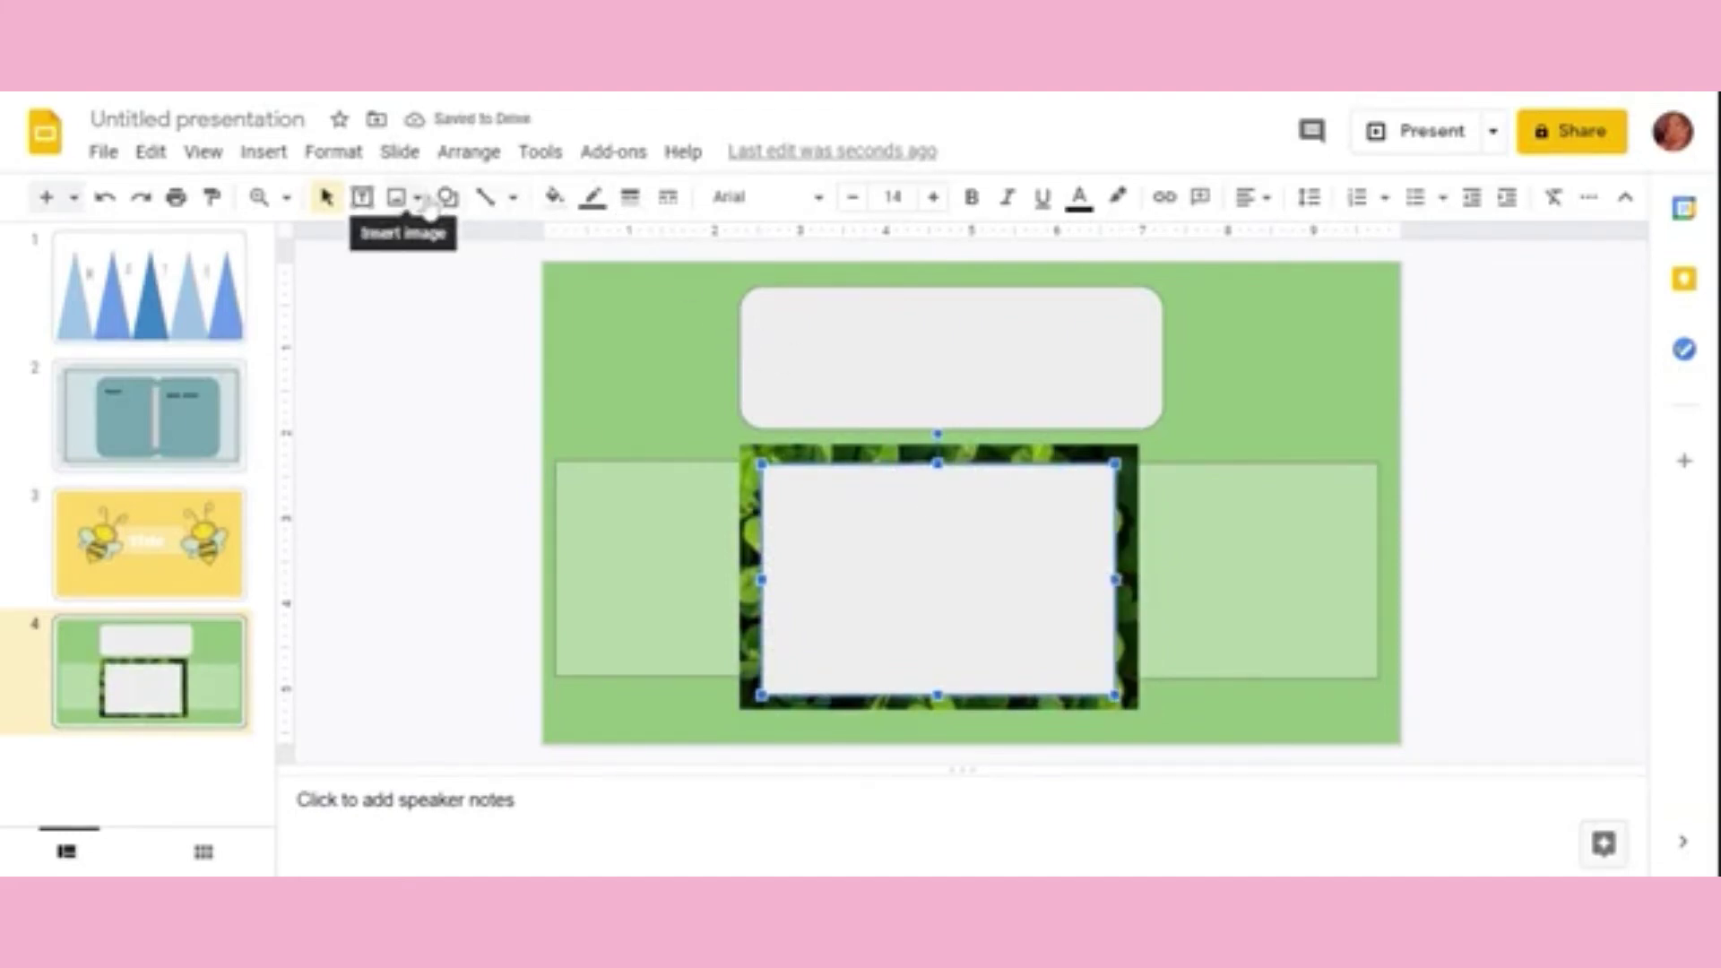
pyautogui.click(555, 199)
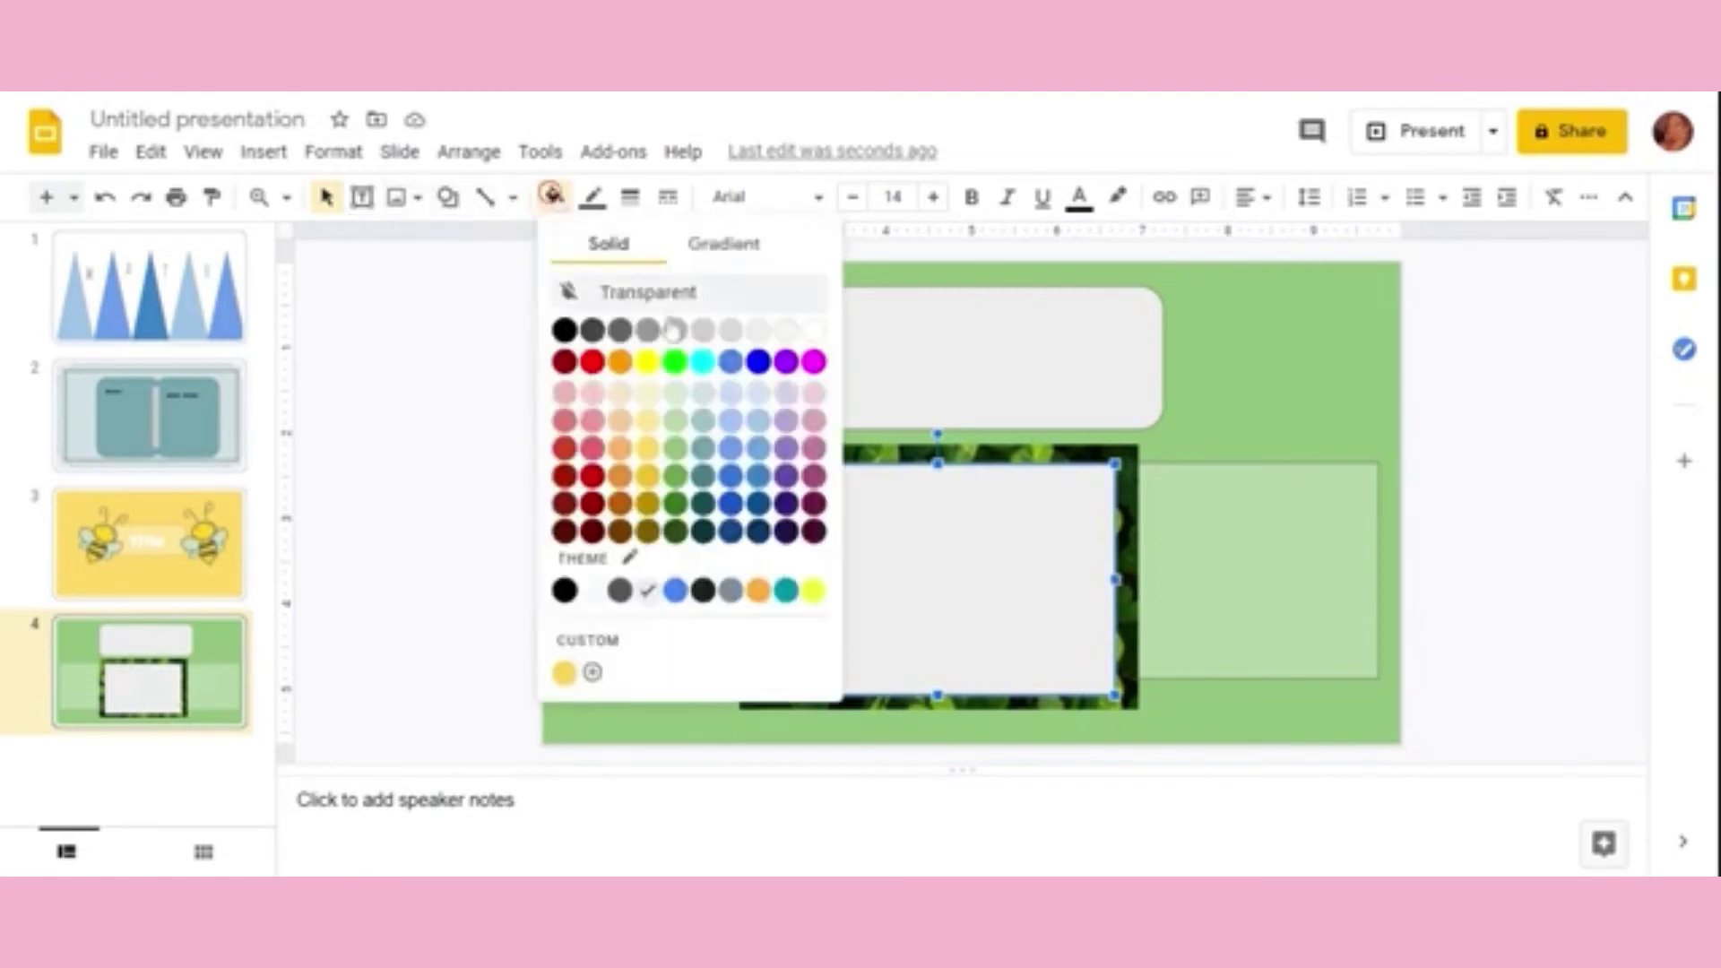
pyautogui.click(677, 426)
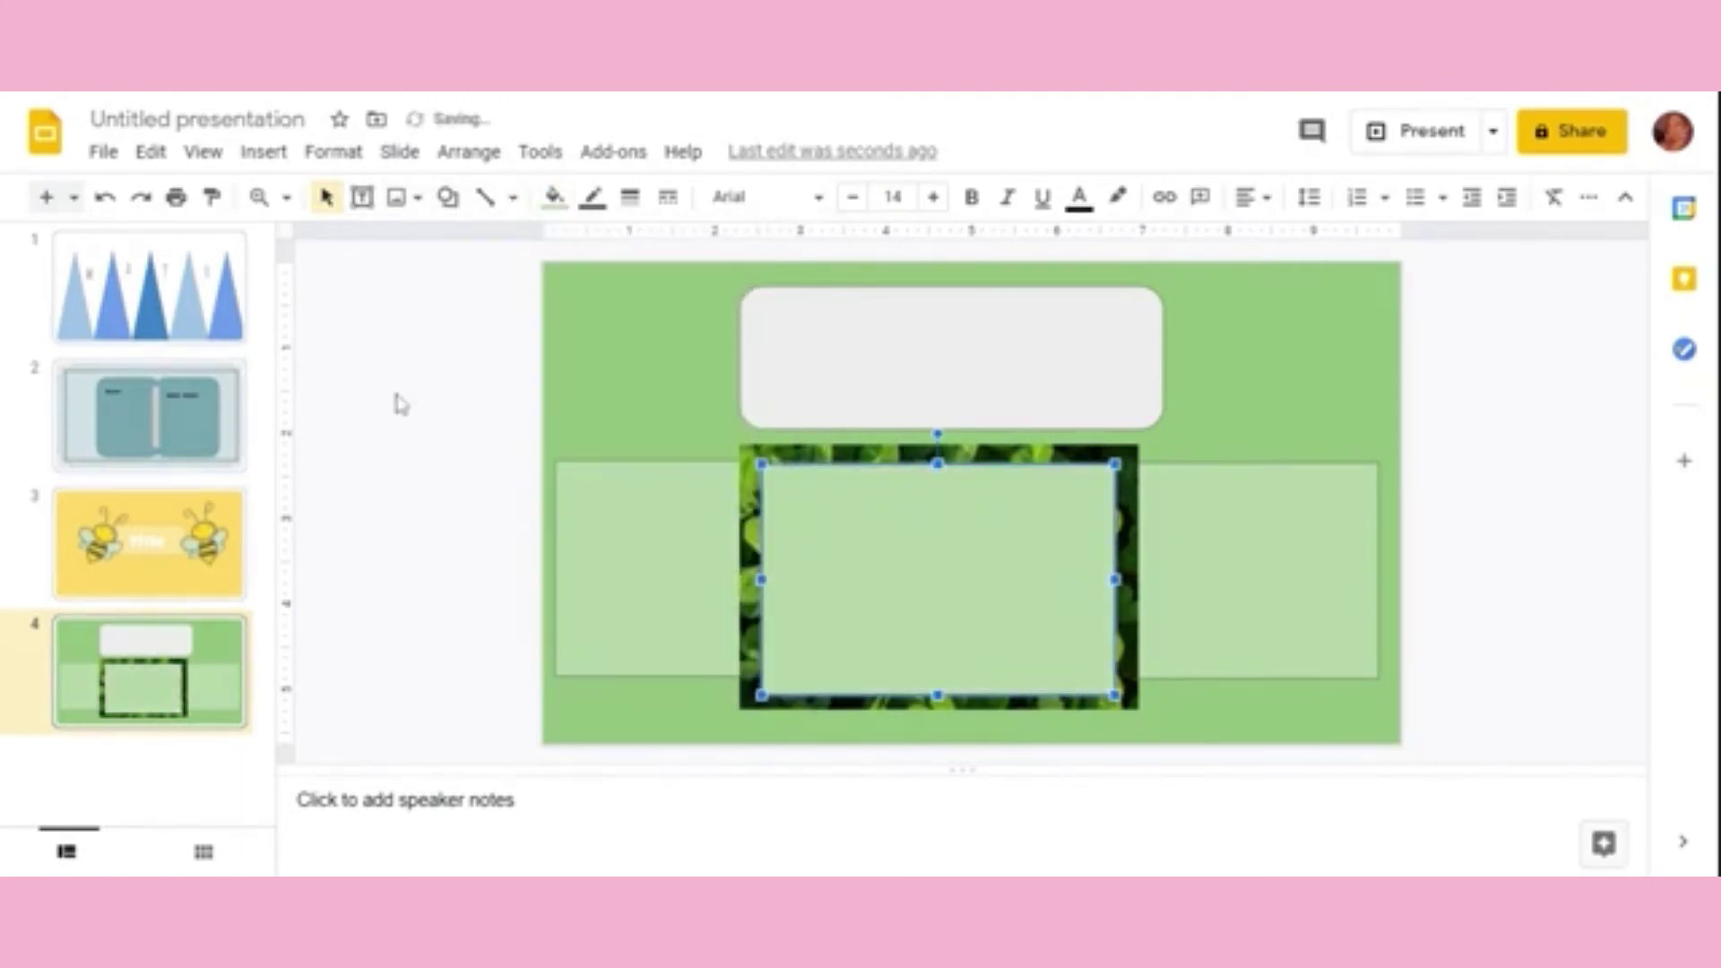
pyautogui.click(392, 392)
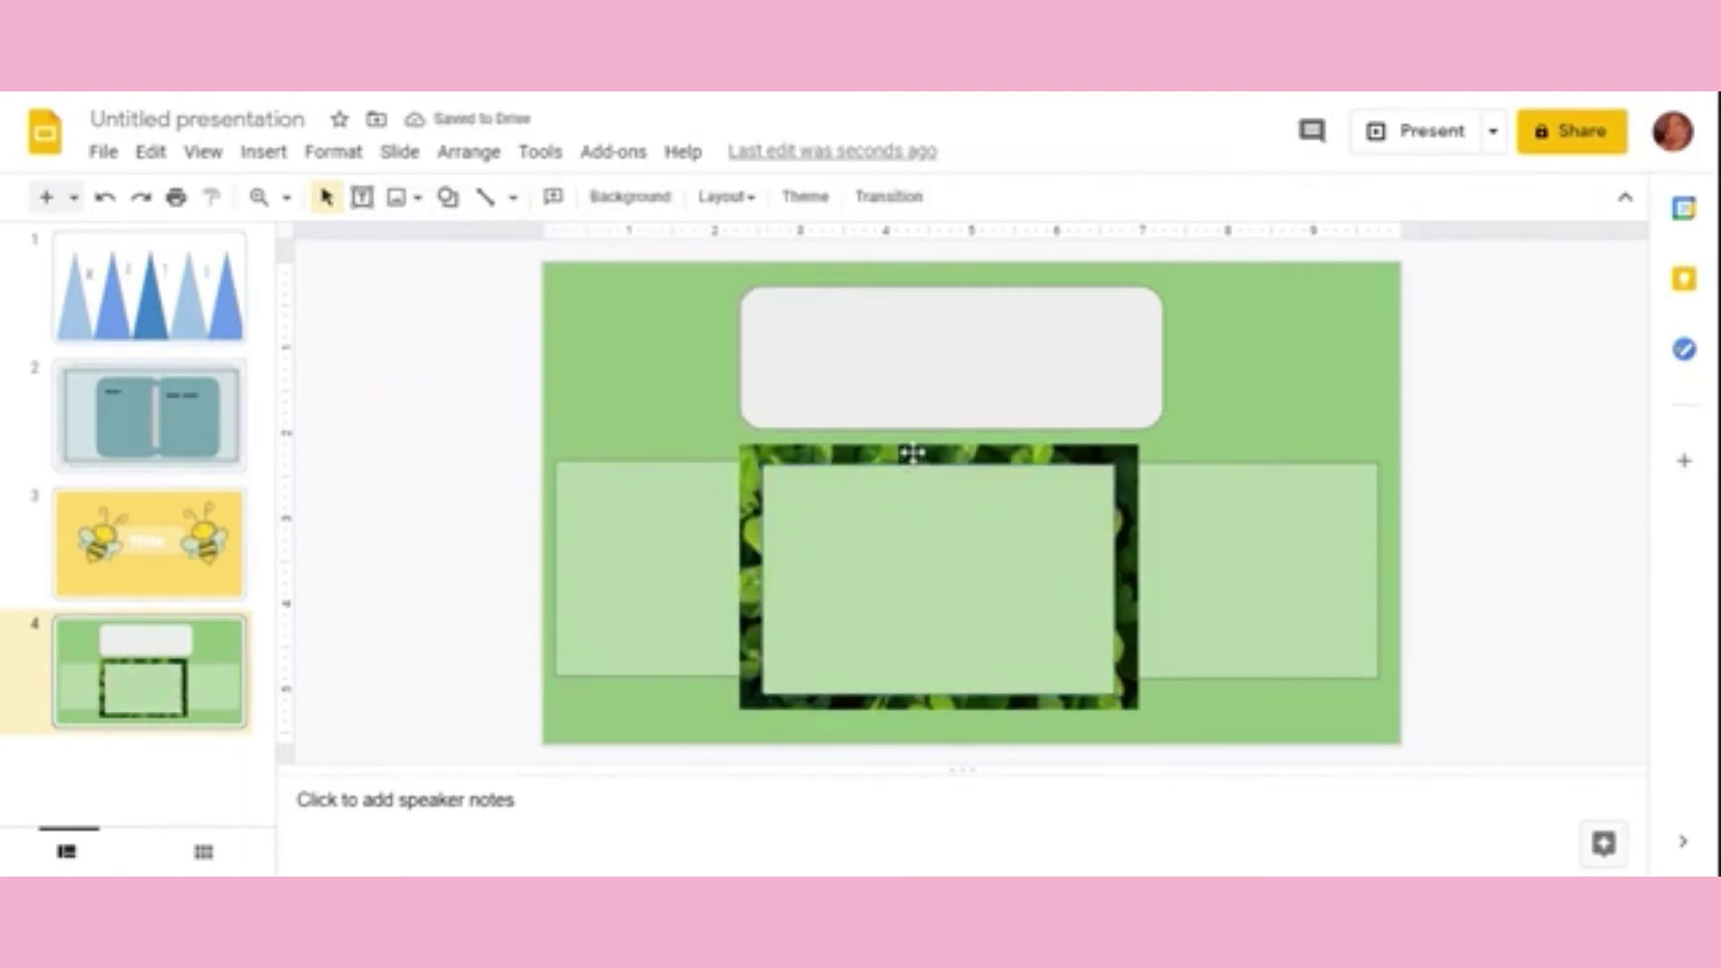
pyautogui.moveTo(912, 453); pyautogui.dragTo(895, 453)
# Step: Delete the leftmost light-green box and shrink the clover photo to the slide's left edge
pyautogui.click(658, 495)
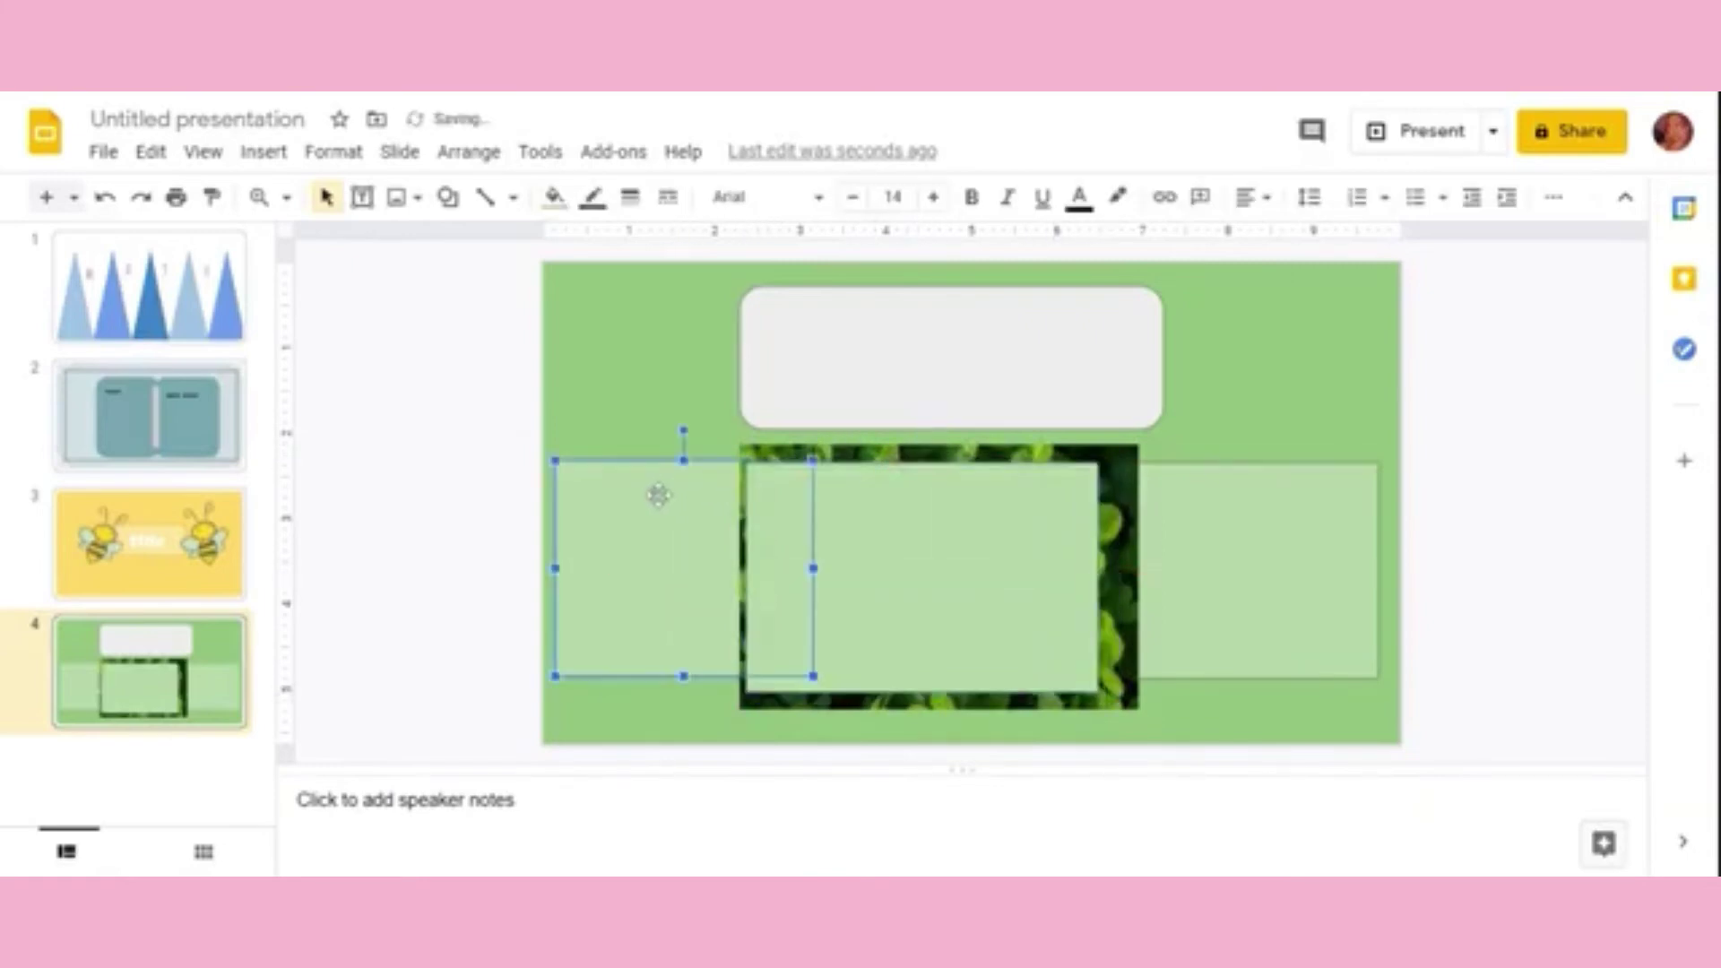
pyautogui.press('Delete')
pyautogui.moveTo(939, 530); pyautogui.dragTo(1400, 503)
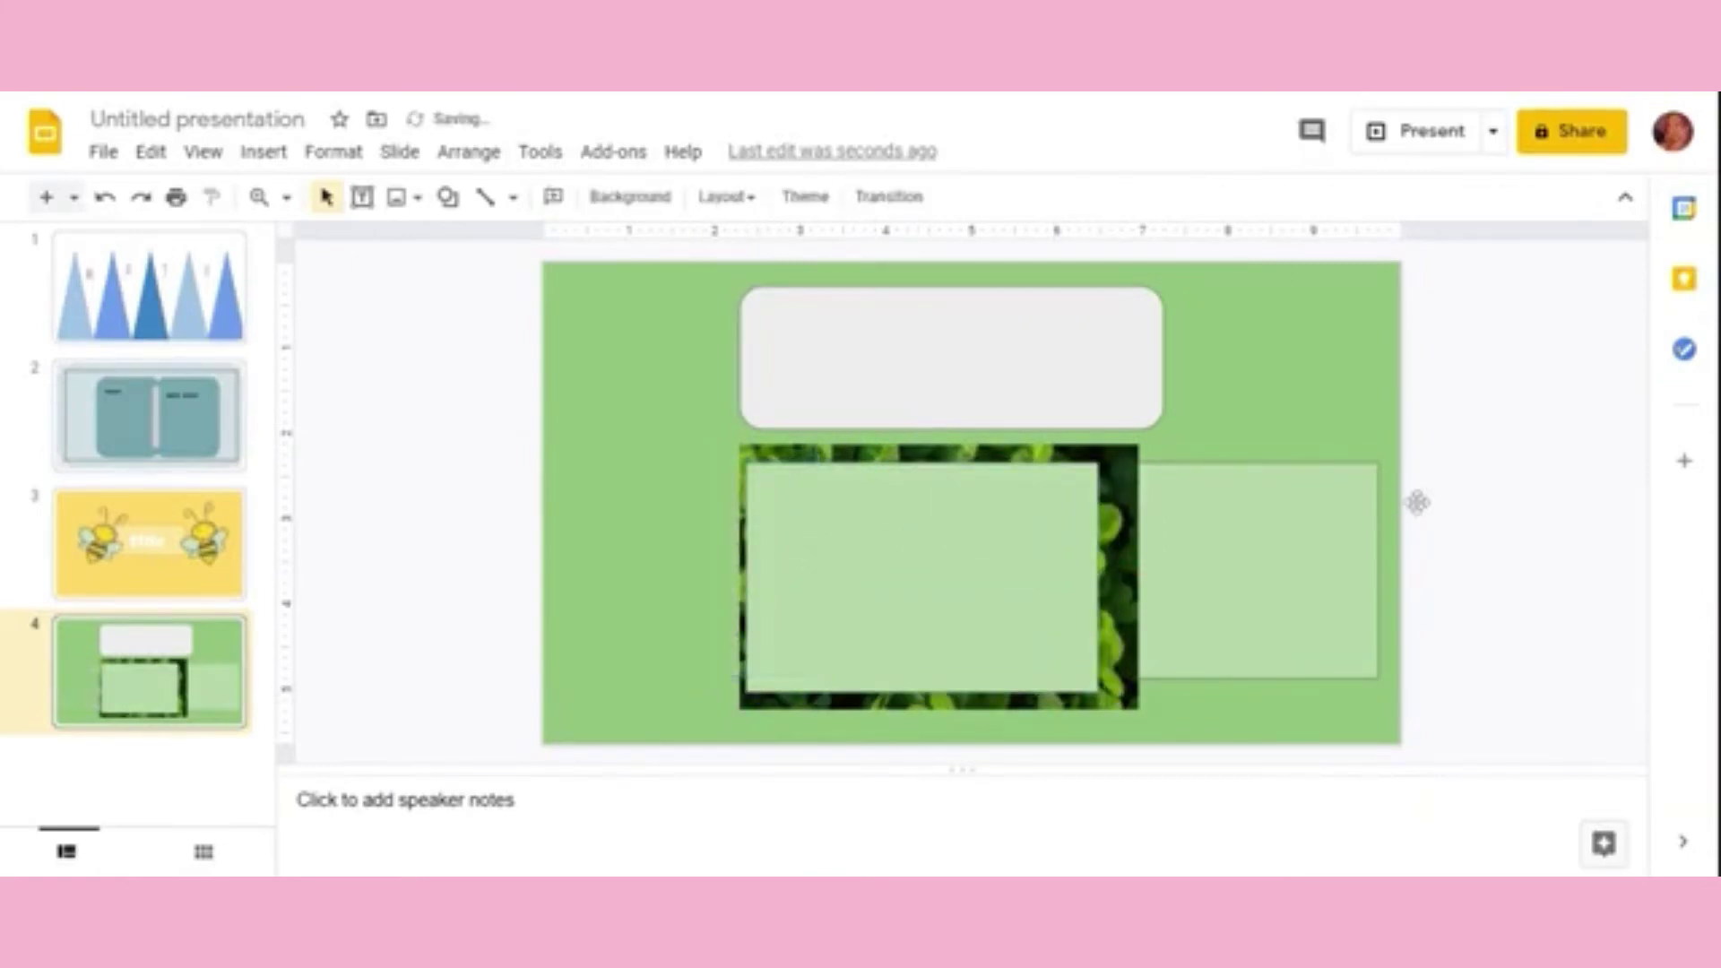
pyautogui.moveTo(997, 538); pyautogui.dragTo(830, 545)
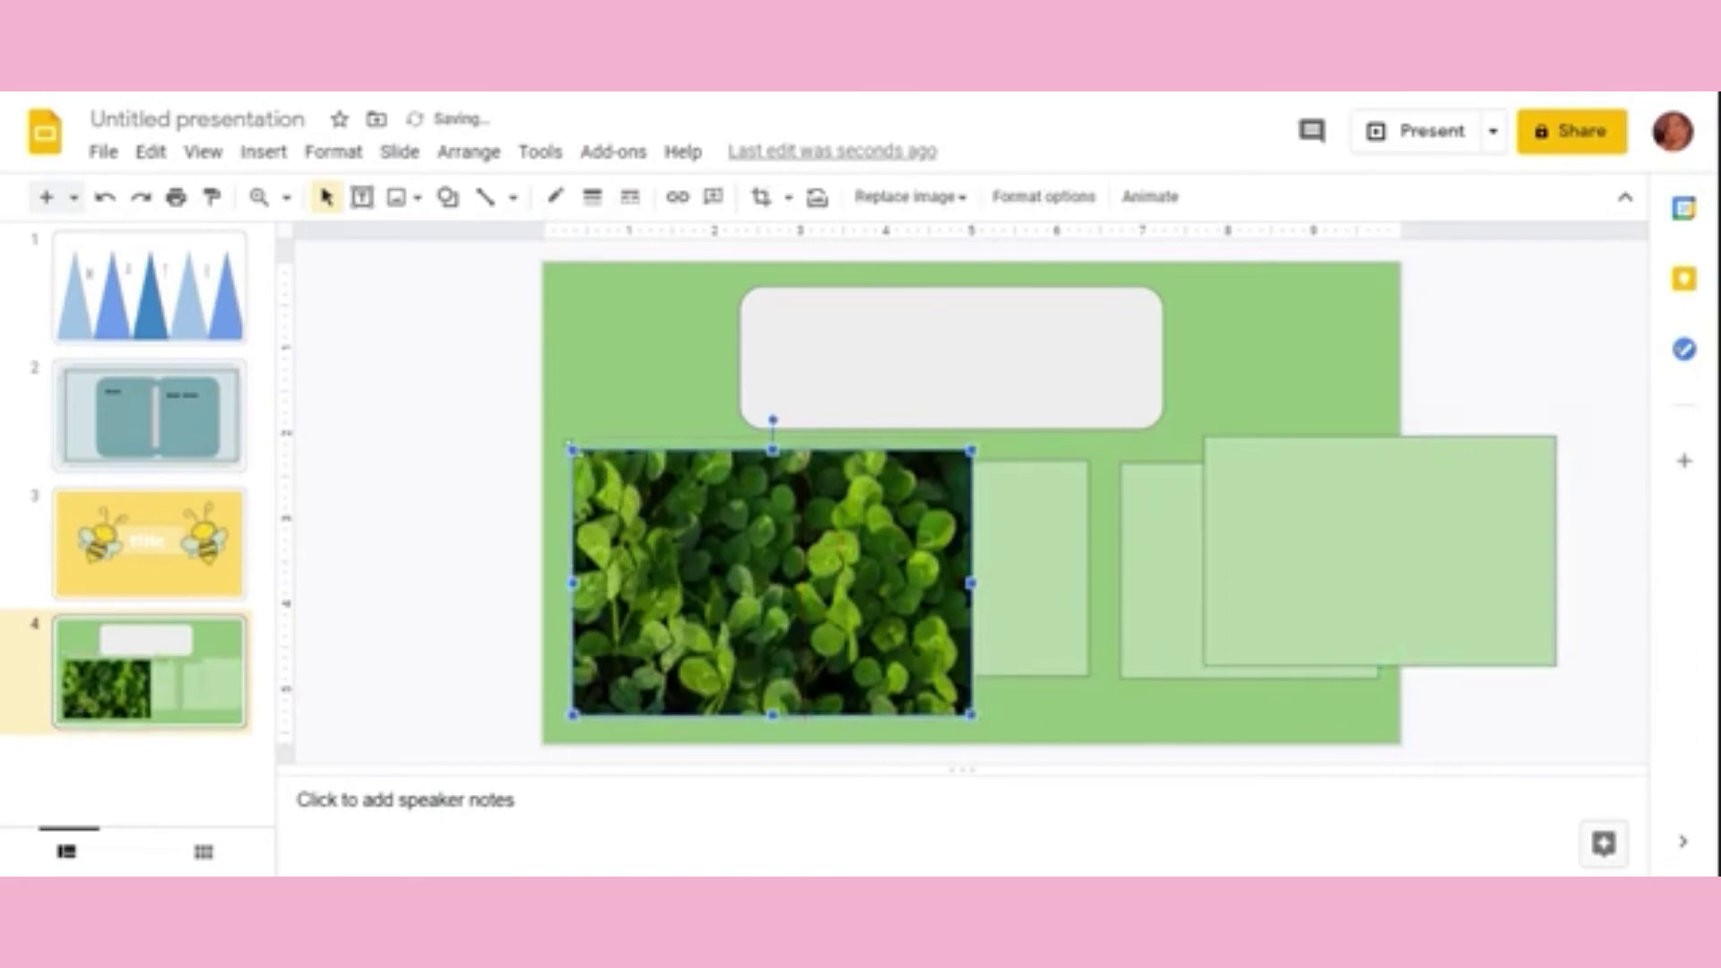
pyautogui.moveTo(573, 450); pyautogui.dragTo(648, 500)
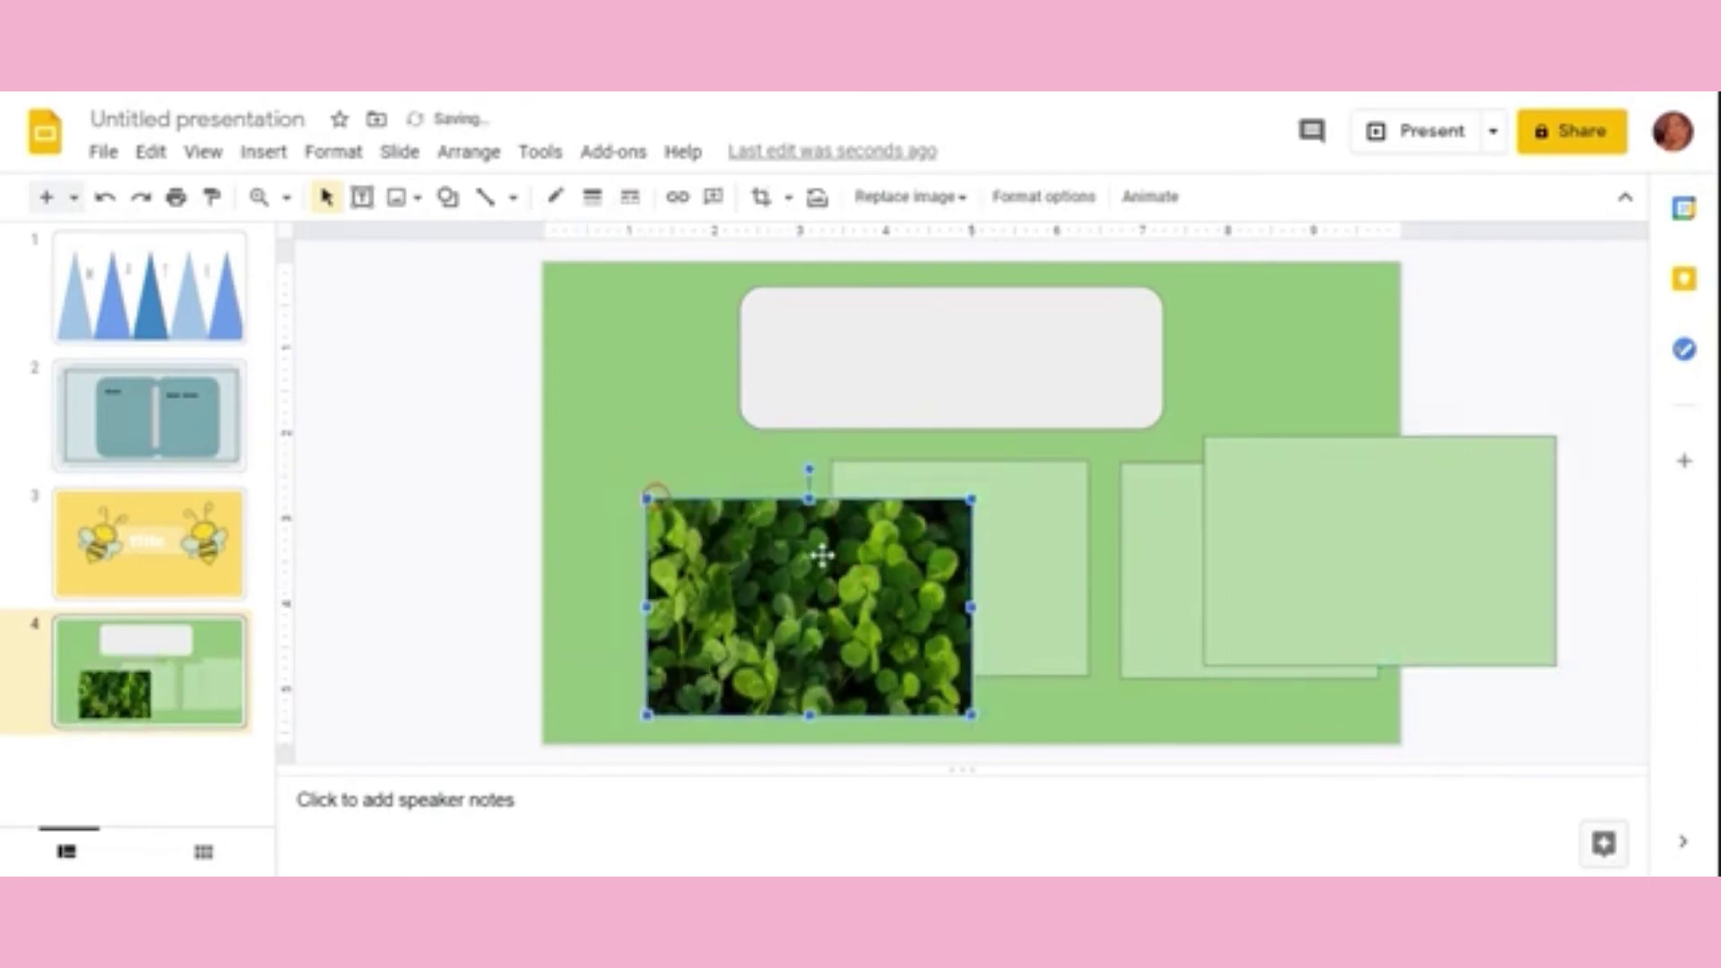
pyautogui.moveTo(739, 542); pyautogui.dragTo(641, 518)
pyautogui.moveTo(957, 553); pyautogui.dragTo(1009, 553)
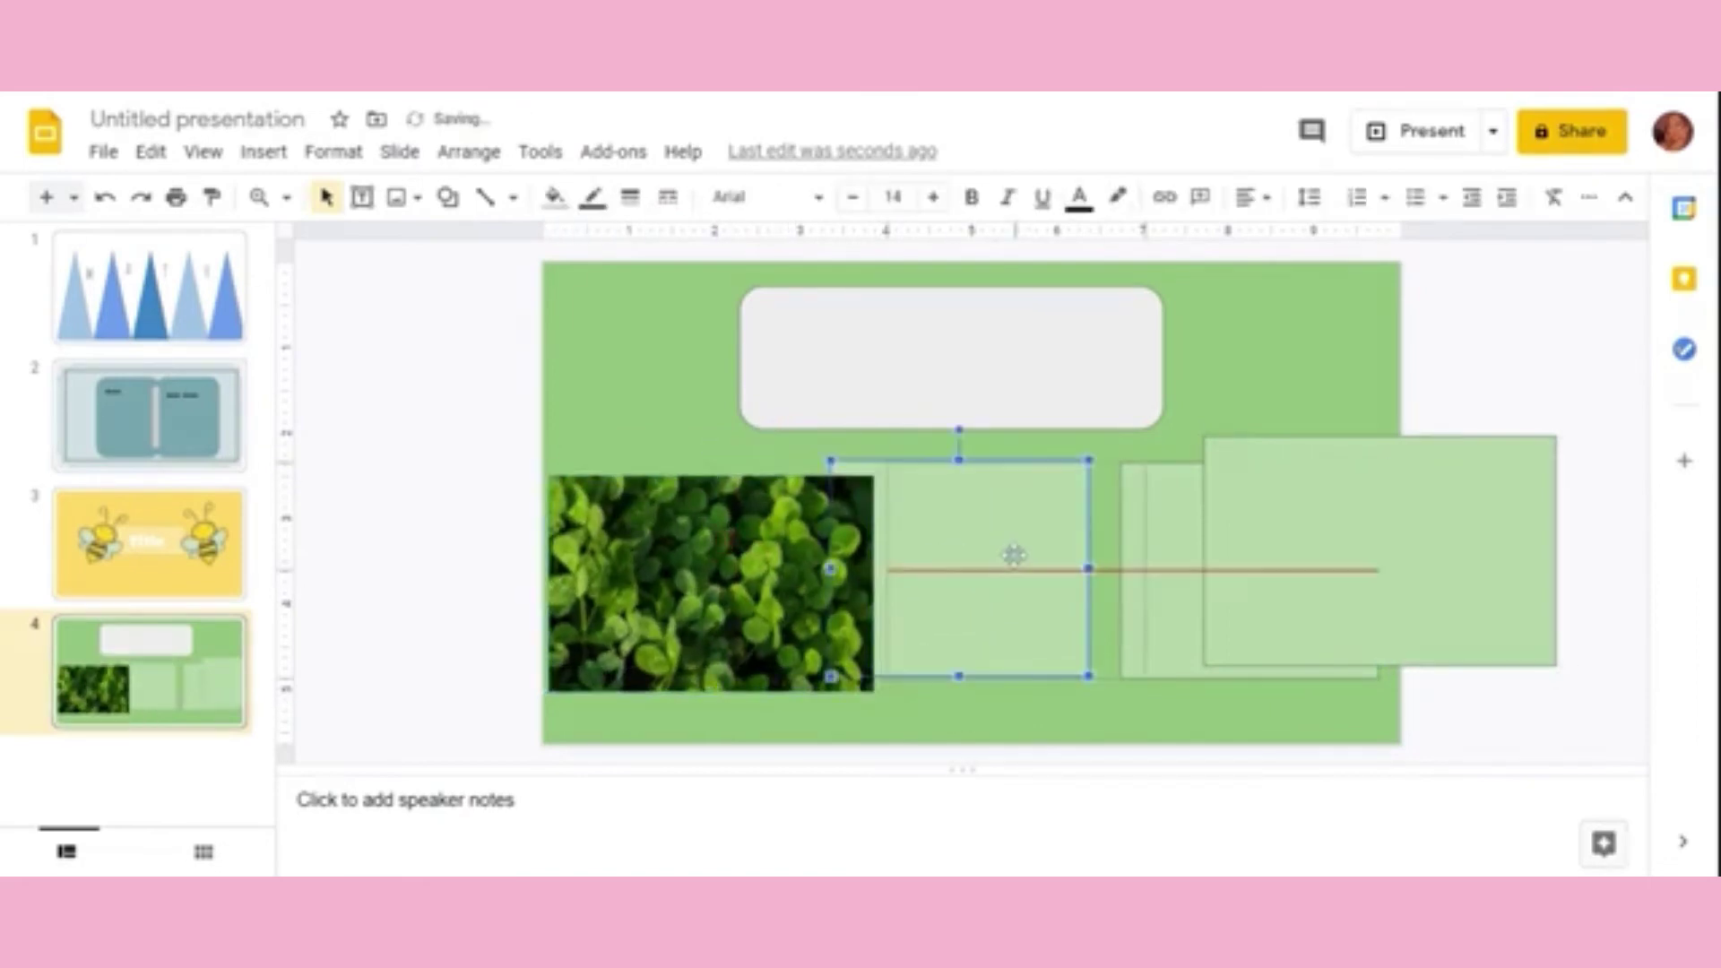
pyautogui.click(754, 562)
# Step: Copy the clover photo and paste two copies onto the right side of the slide
pyautogui.rightClick(681, 543)
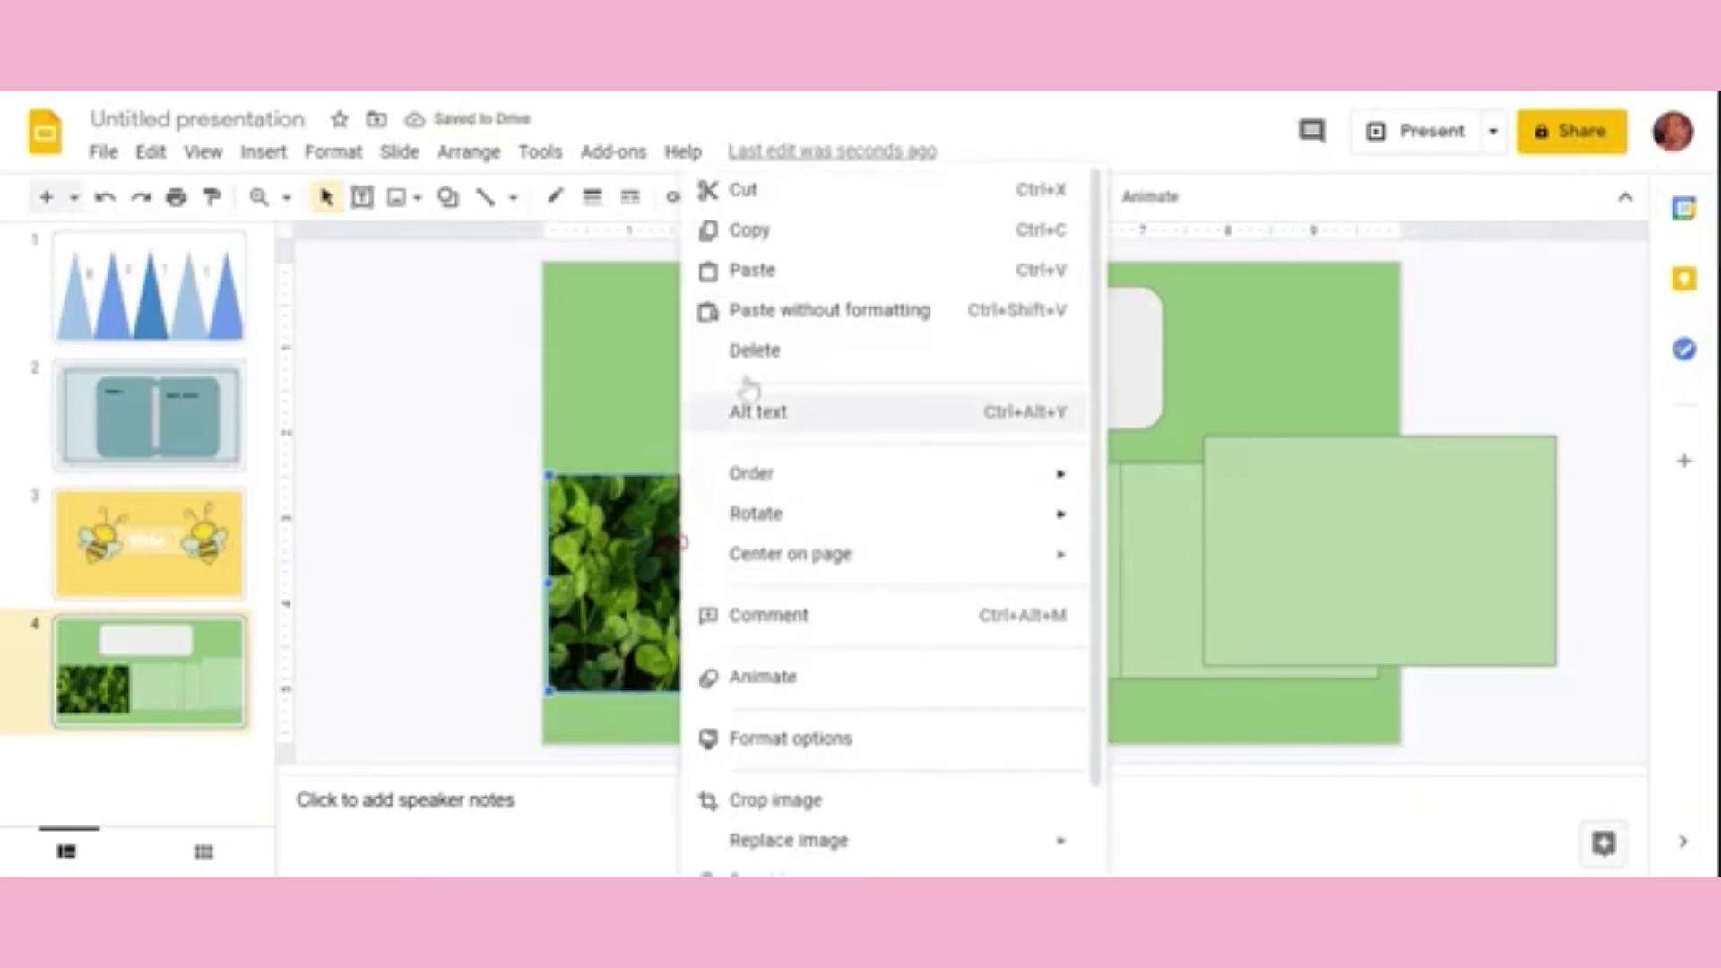
pyautogui.click(819, 239)
pyautogui.click(676, 365)
pyautogui.hotkey('ctrl', 'v')
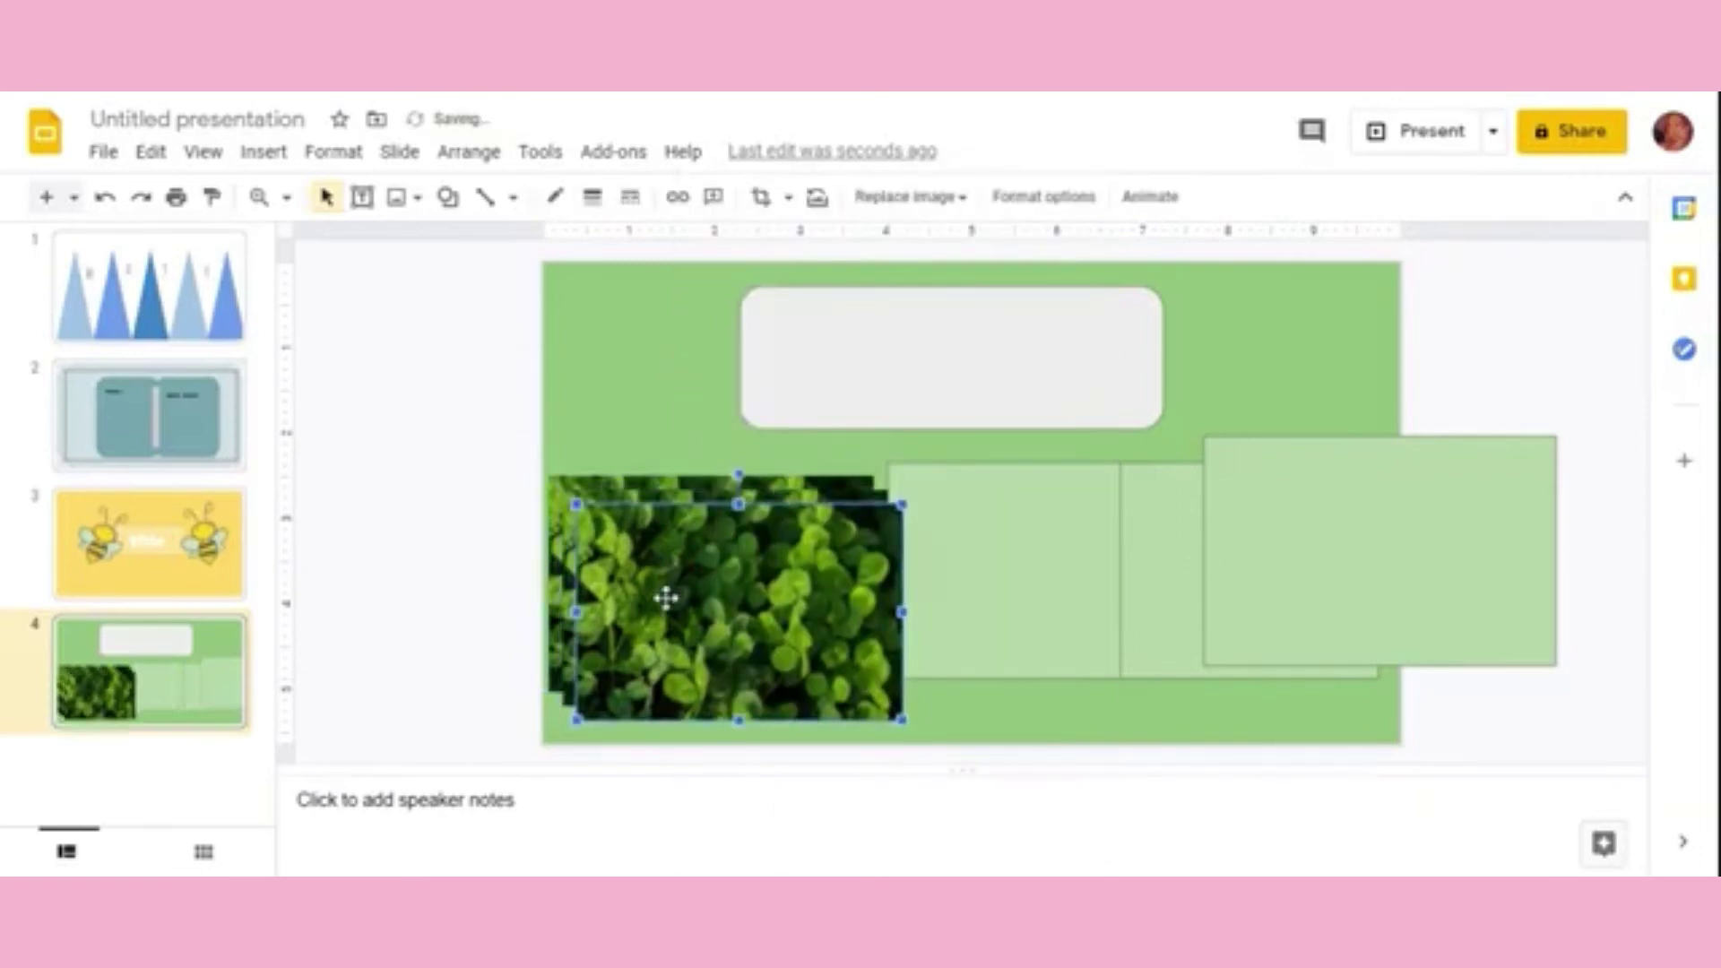
pyautogui.moveTo(665, 596); pyautogui.dragTo(1319, 520)
pyautogui.hotkey('ctrl', 'v')
pyautogui.moveTo(789, 591); pyautogui.dragTo(1331, 440)
# Step: Move the middle light-green box aside and place a light-green box over the left clover photo
pyautogui.moveTo(927, 580); pyautogui.dragTo(872, 599)
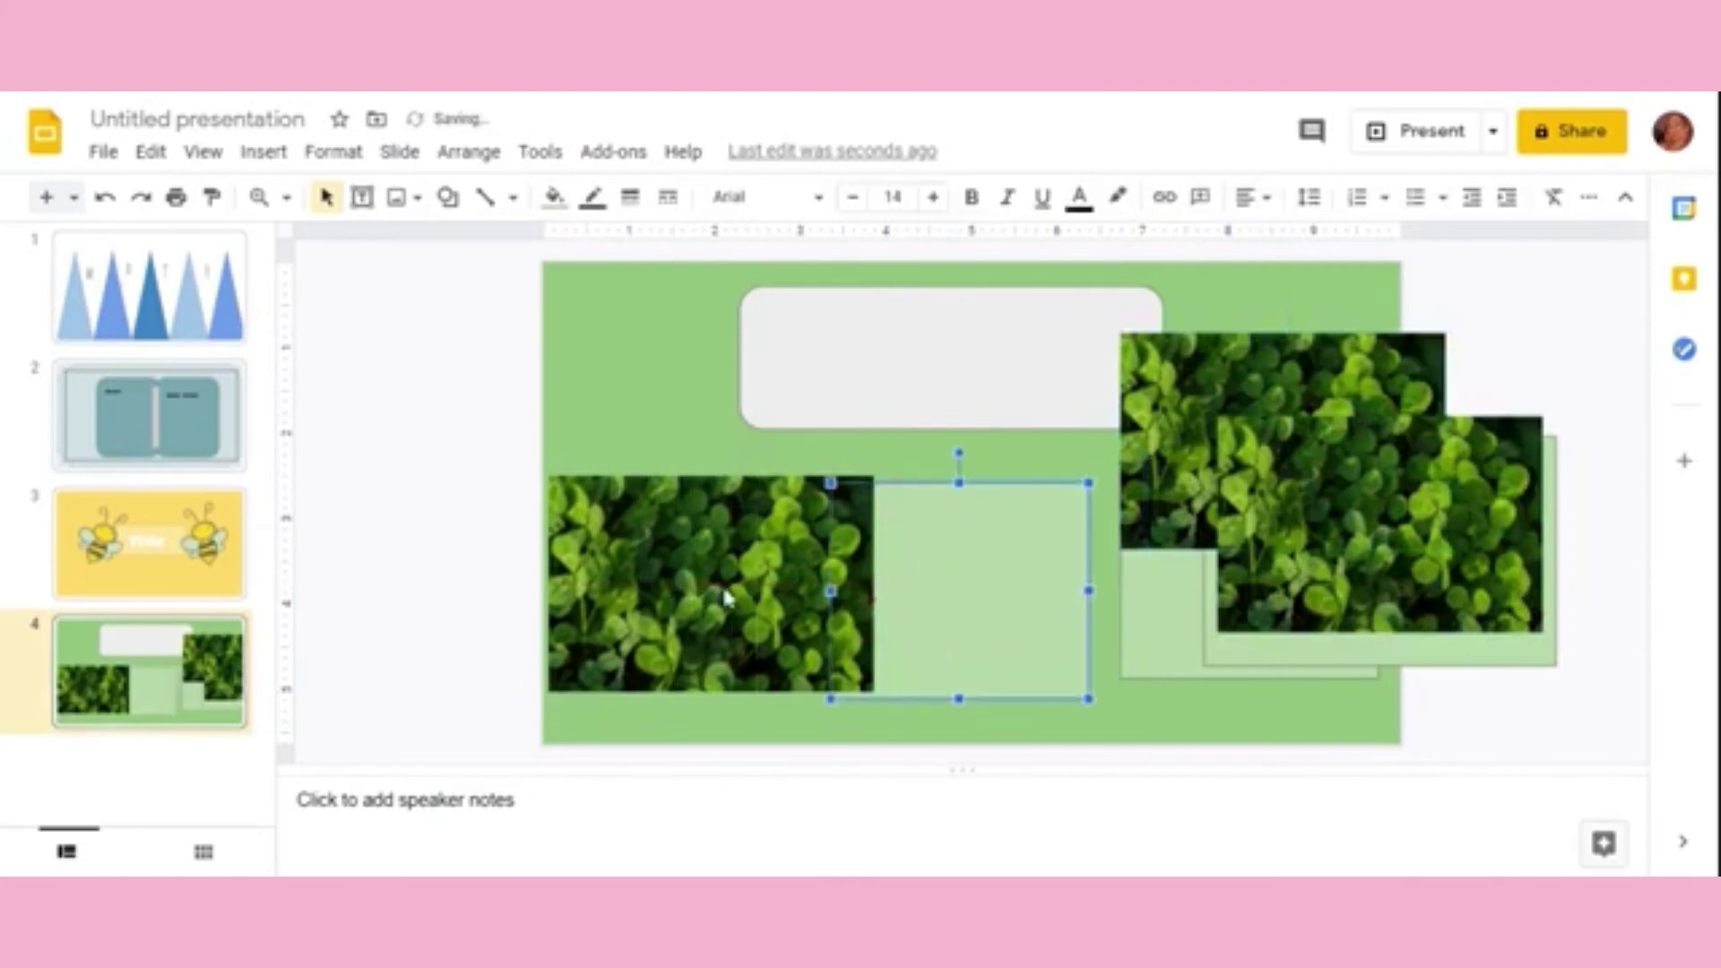
pyautogui.moveTo(726, 599); pyautogui.dragTo(735, 595)
pyautogui.moveTo(967, 546); pyautogui.dragTo(1256, 574)
pyautogui.click(762, 531)
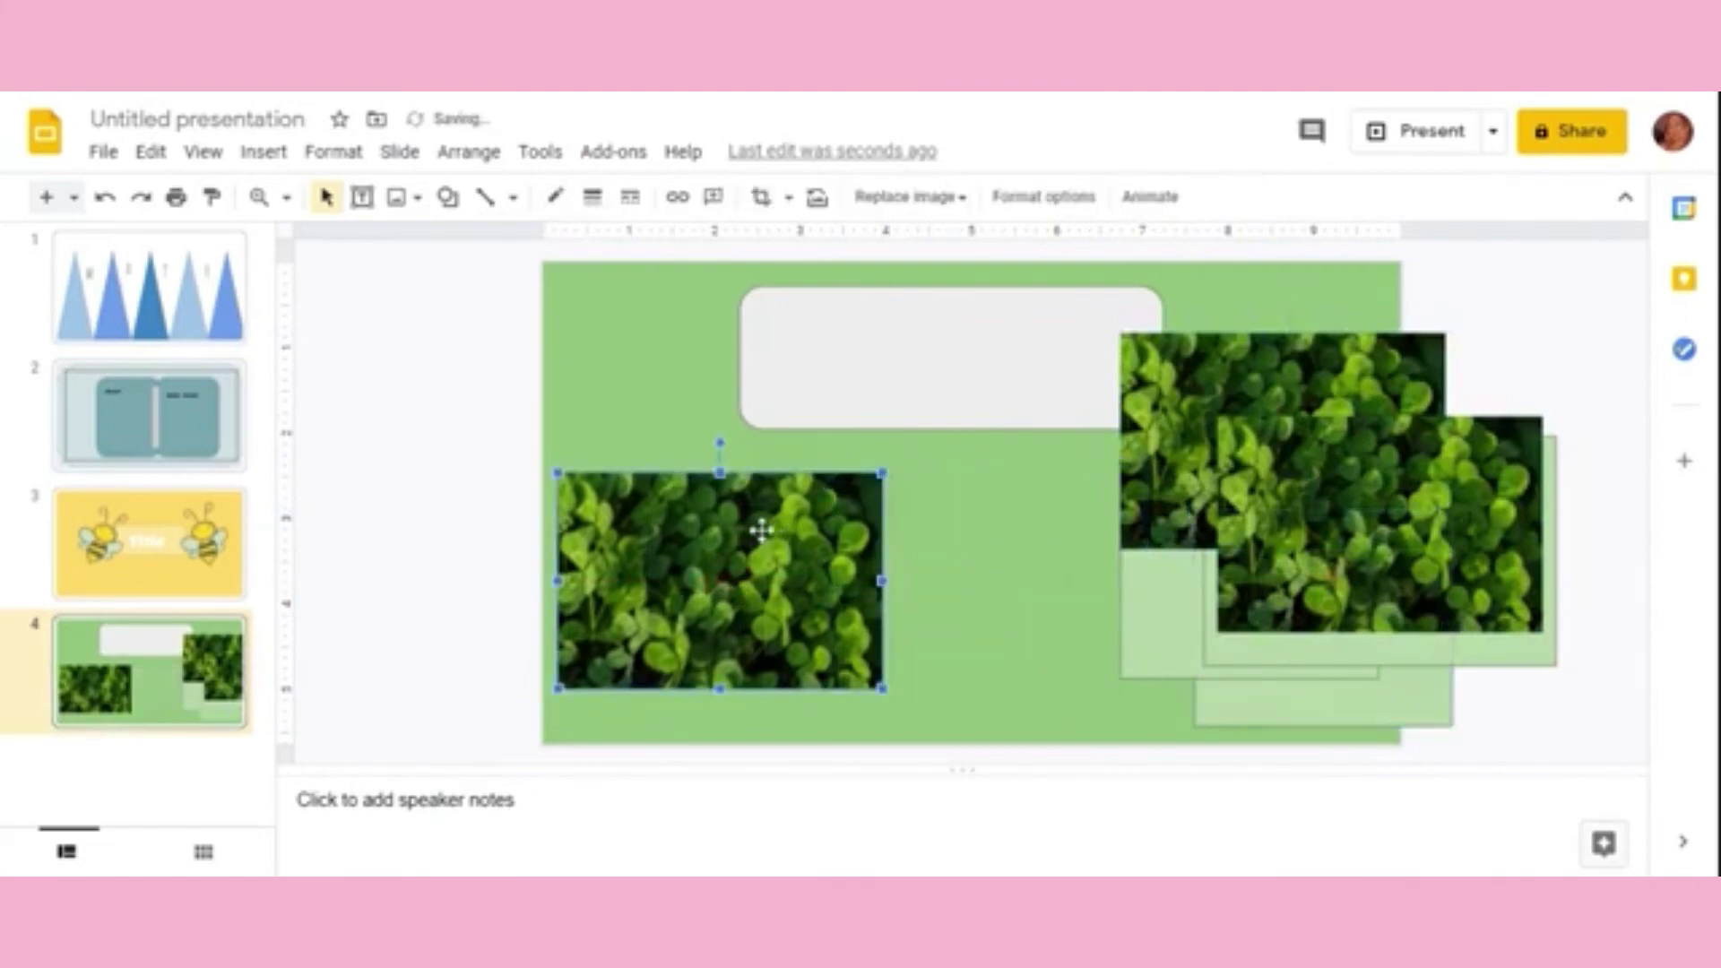
pyautogui.moveTo(762, 531); pyautogui.dragTo(766, 531)
pyautogui.moveTo(563, 470); pyautogui.dragTo(571, 480)
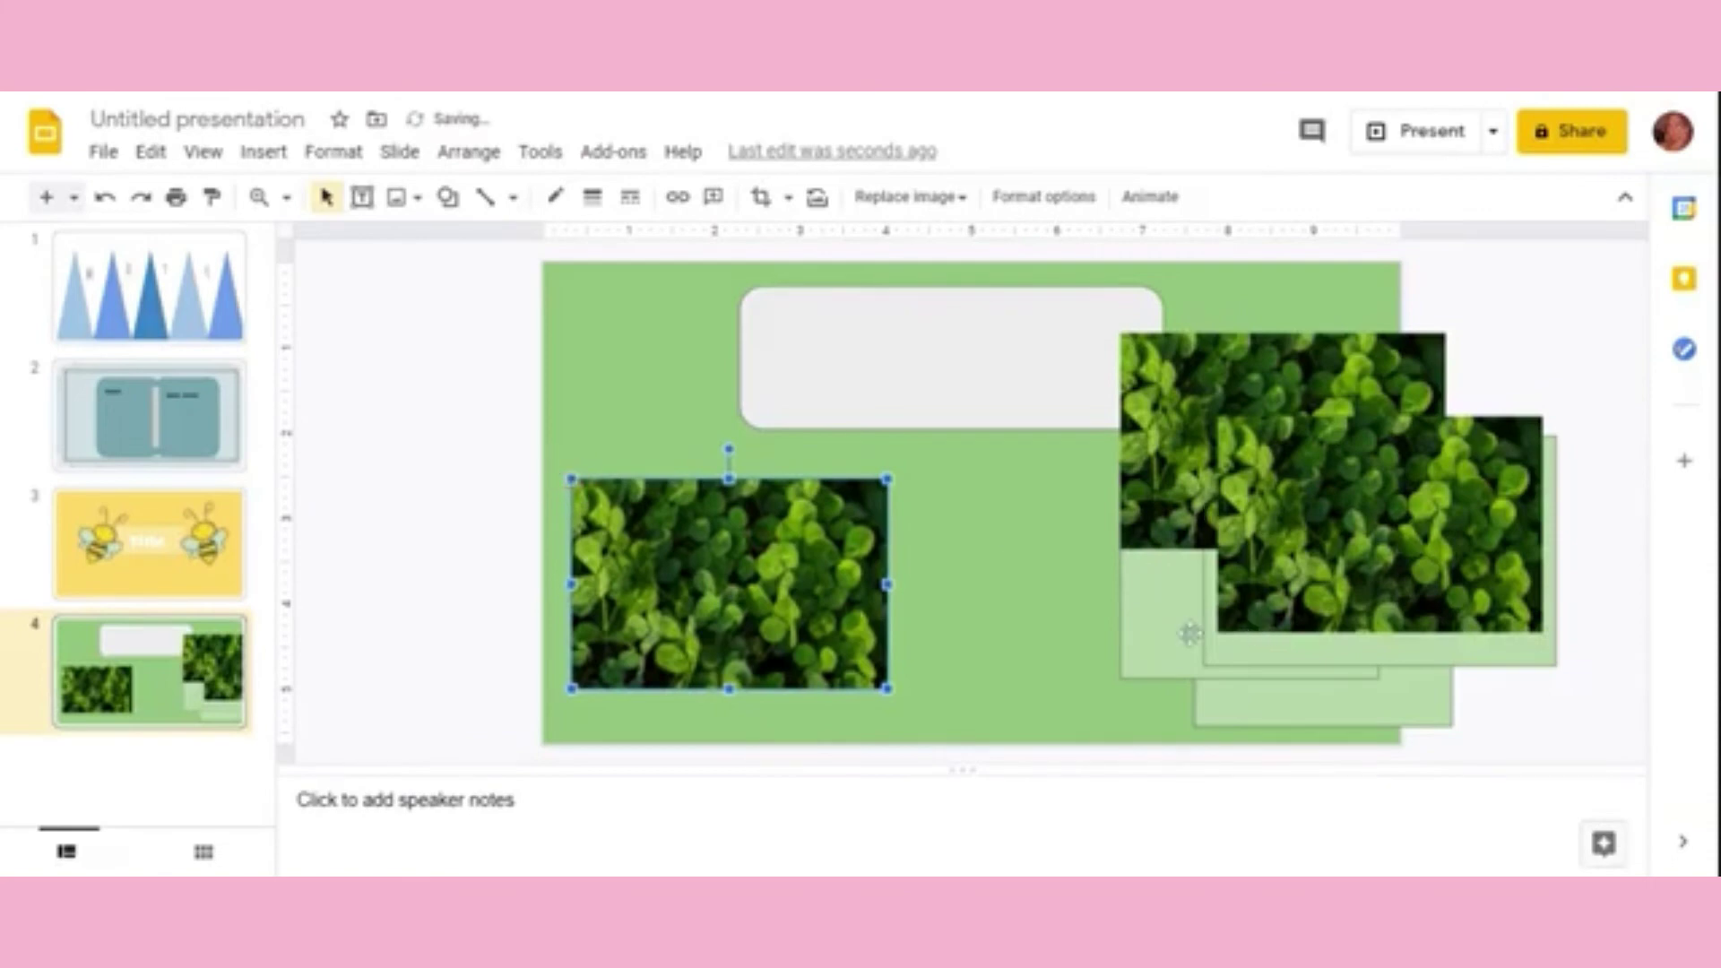
pyautogui.moveTo(1152, 628); pyautogui.dragTo(730, 609)
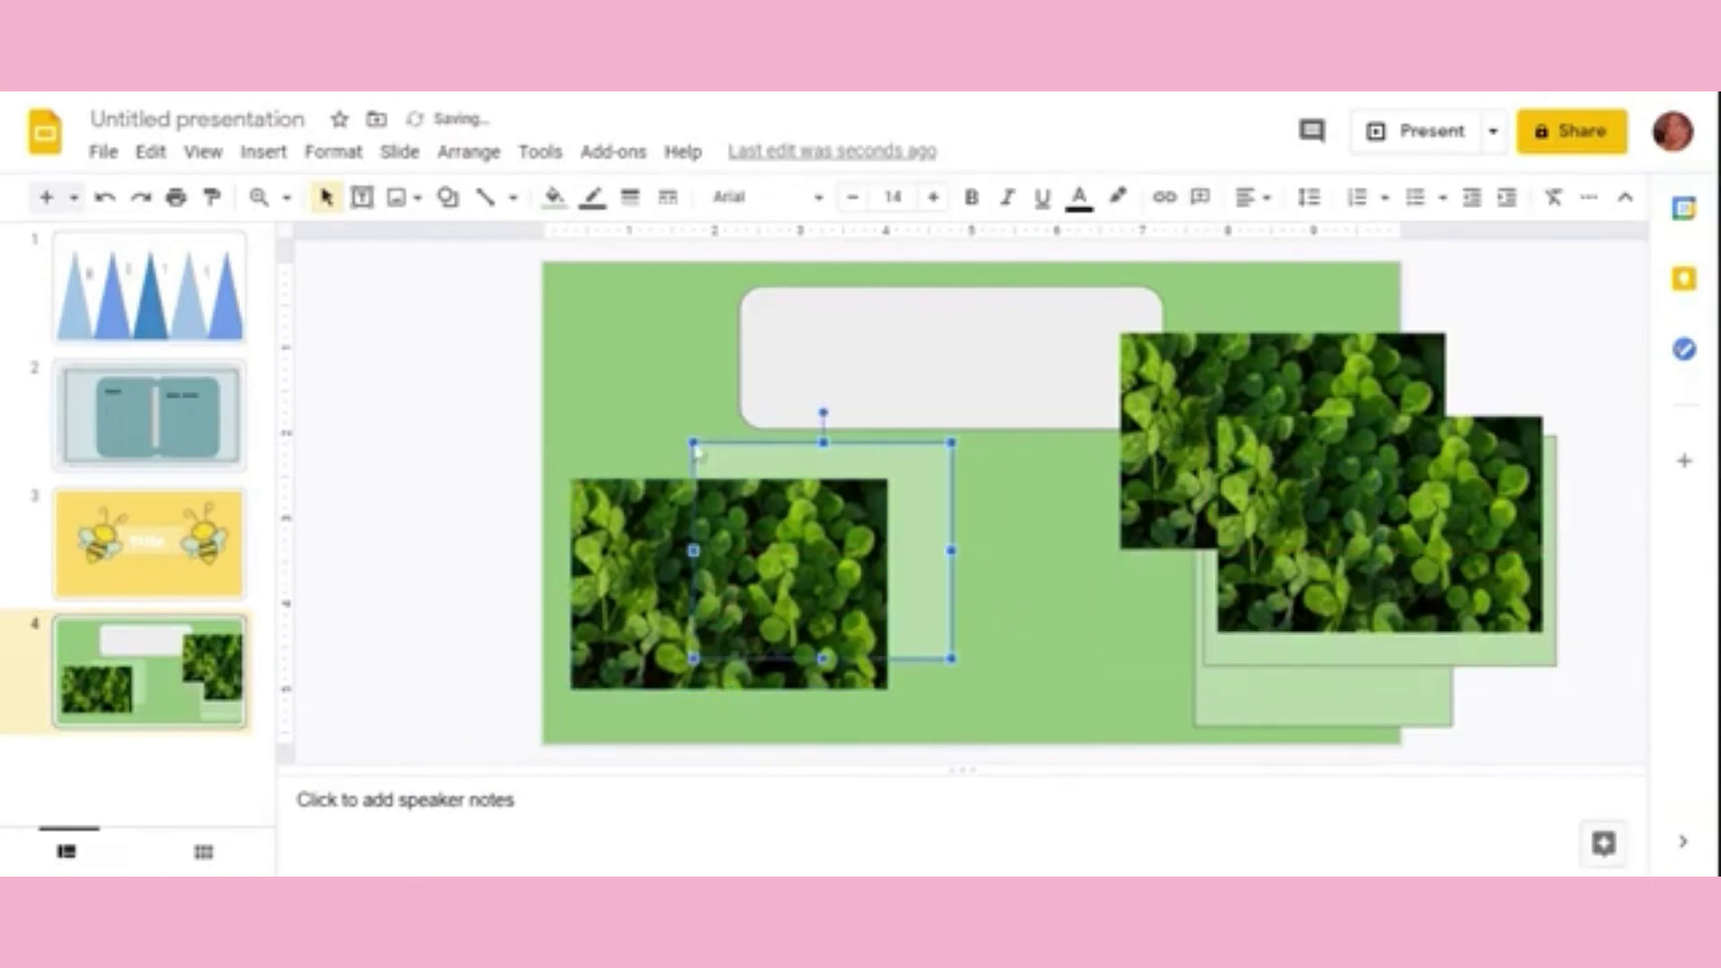
pyautogui.moveTo(694, 443); pyautogui.dragTo(753, 466)
pyautogui.moveTo(926, 556)
pyautogui.mouseDown()
pyautogui.moveTo(804, 646)
pyautogui.moveTo(791, 569)
pyautogui.mouseUp()
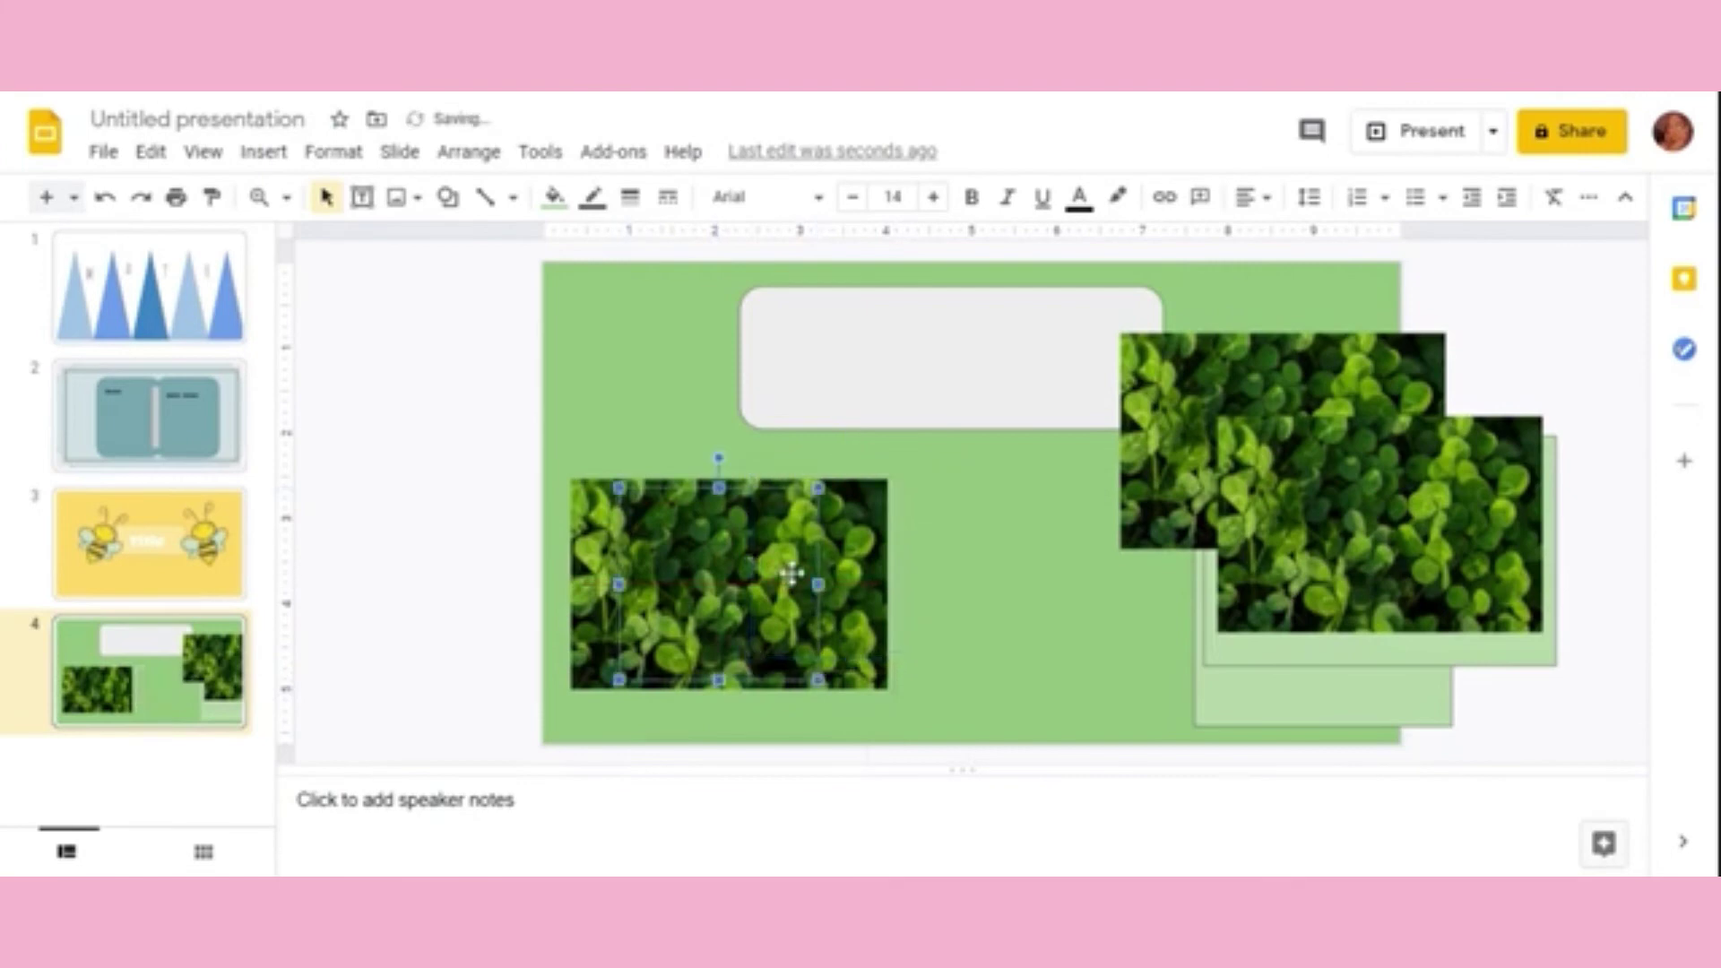
# Step: Reorder layers so the left clover photo sits behind its light-green box
pyautogui.rightClick(730, 565)
pyautogui.moveTo(799, 473)
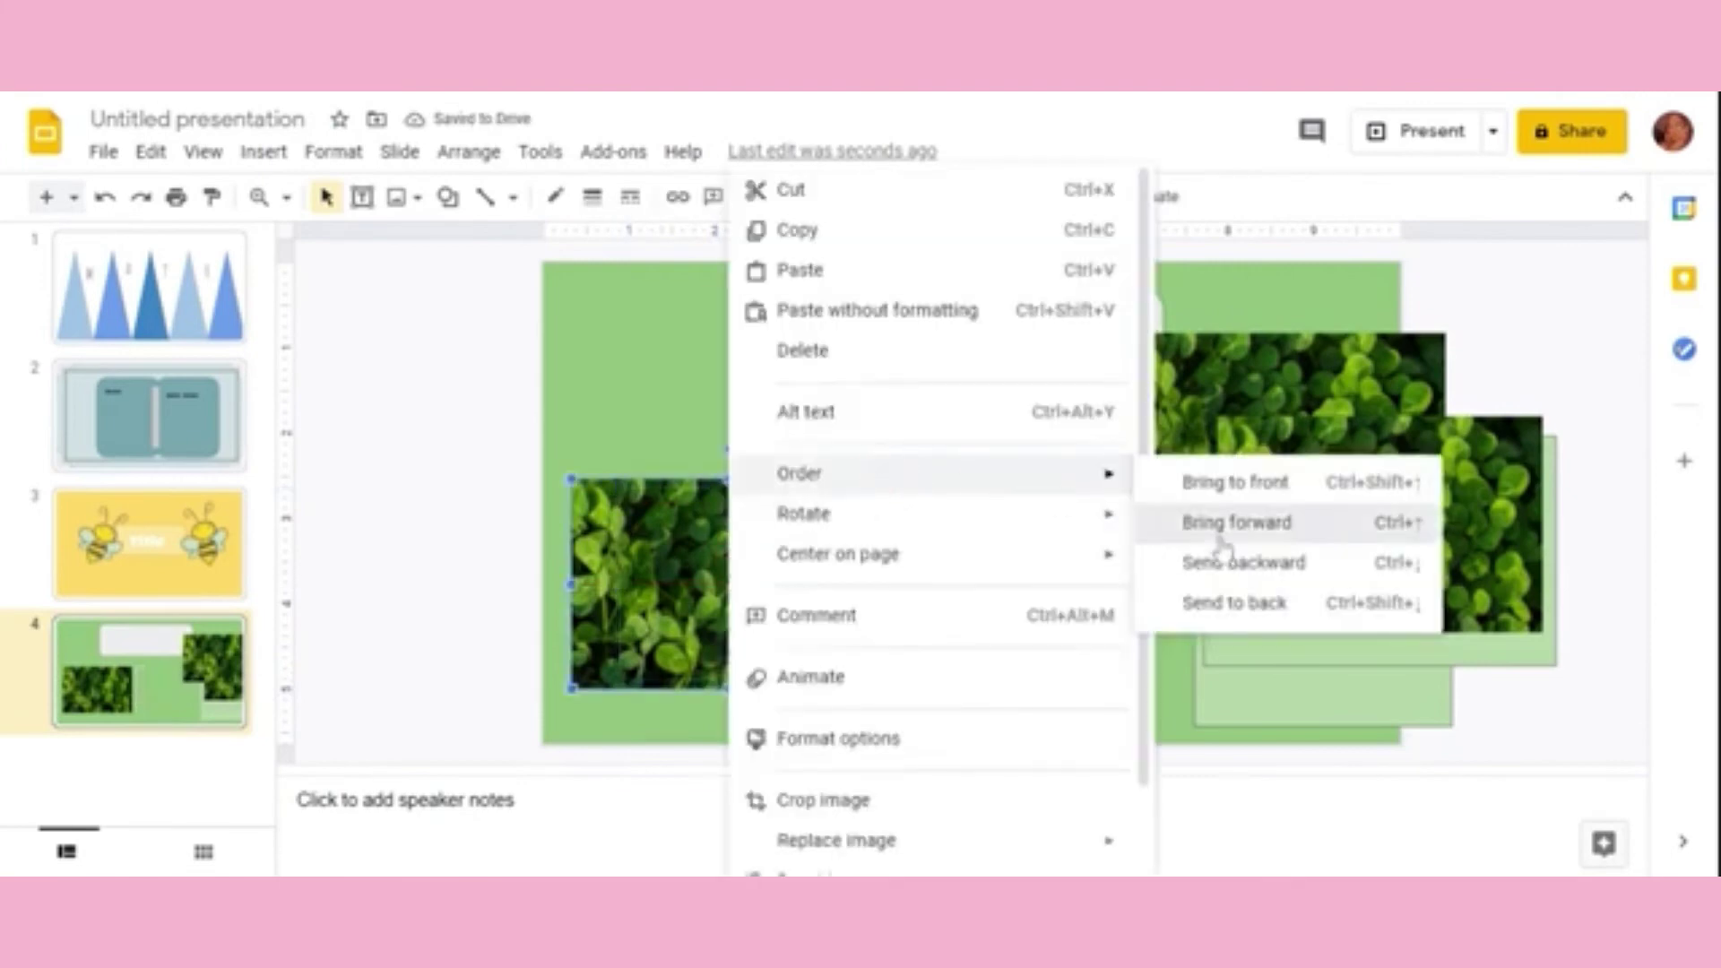
pyautogui.click(1235, 523)
pyautogui.rightClick(715, 572)
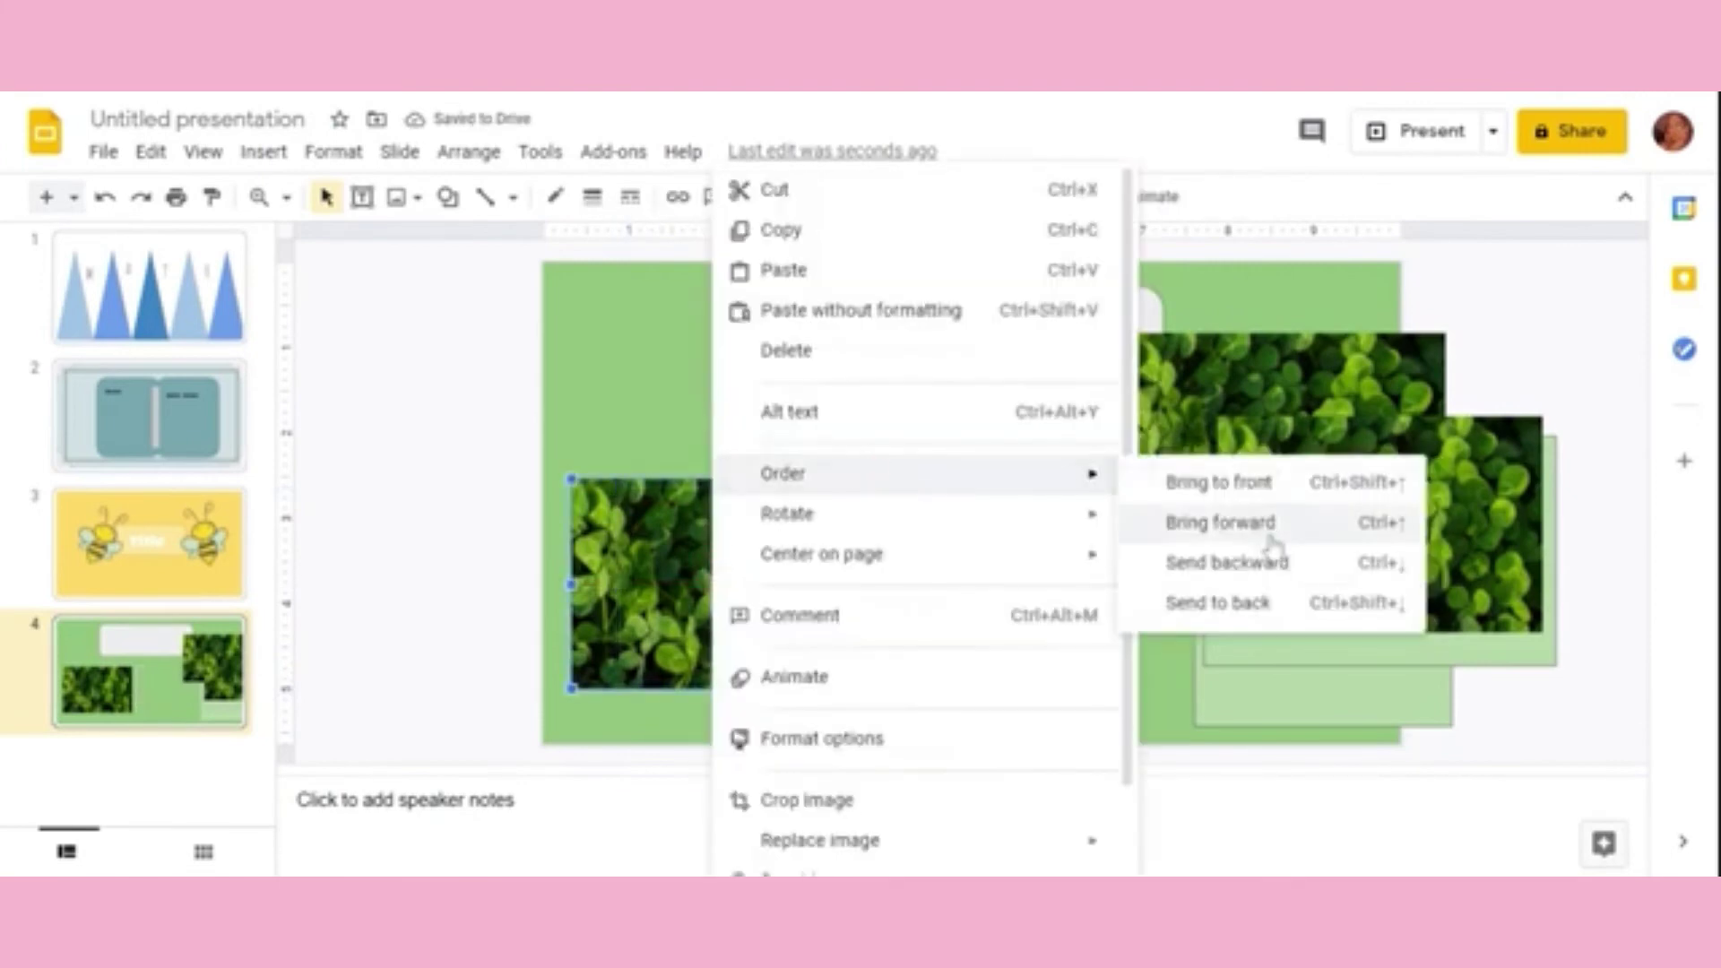
pyautogui.click(1271, 529)
pyautogui.rightClick(820, 574)
pyautogui.moveTo(783, 474)
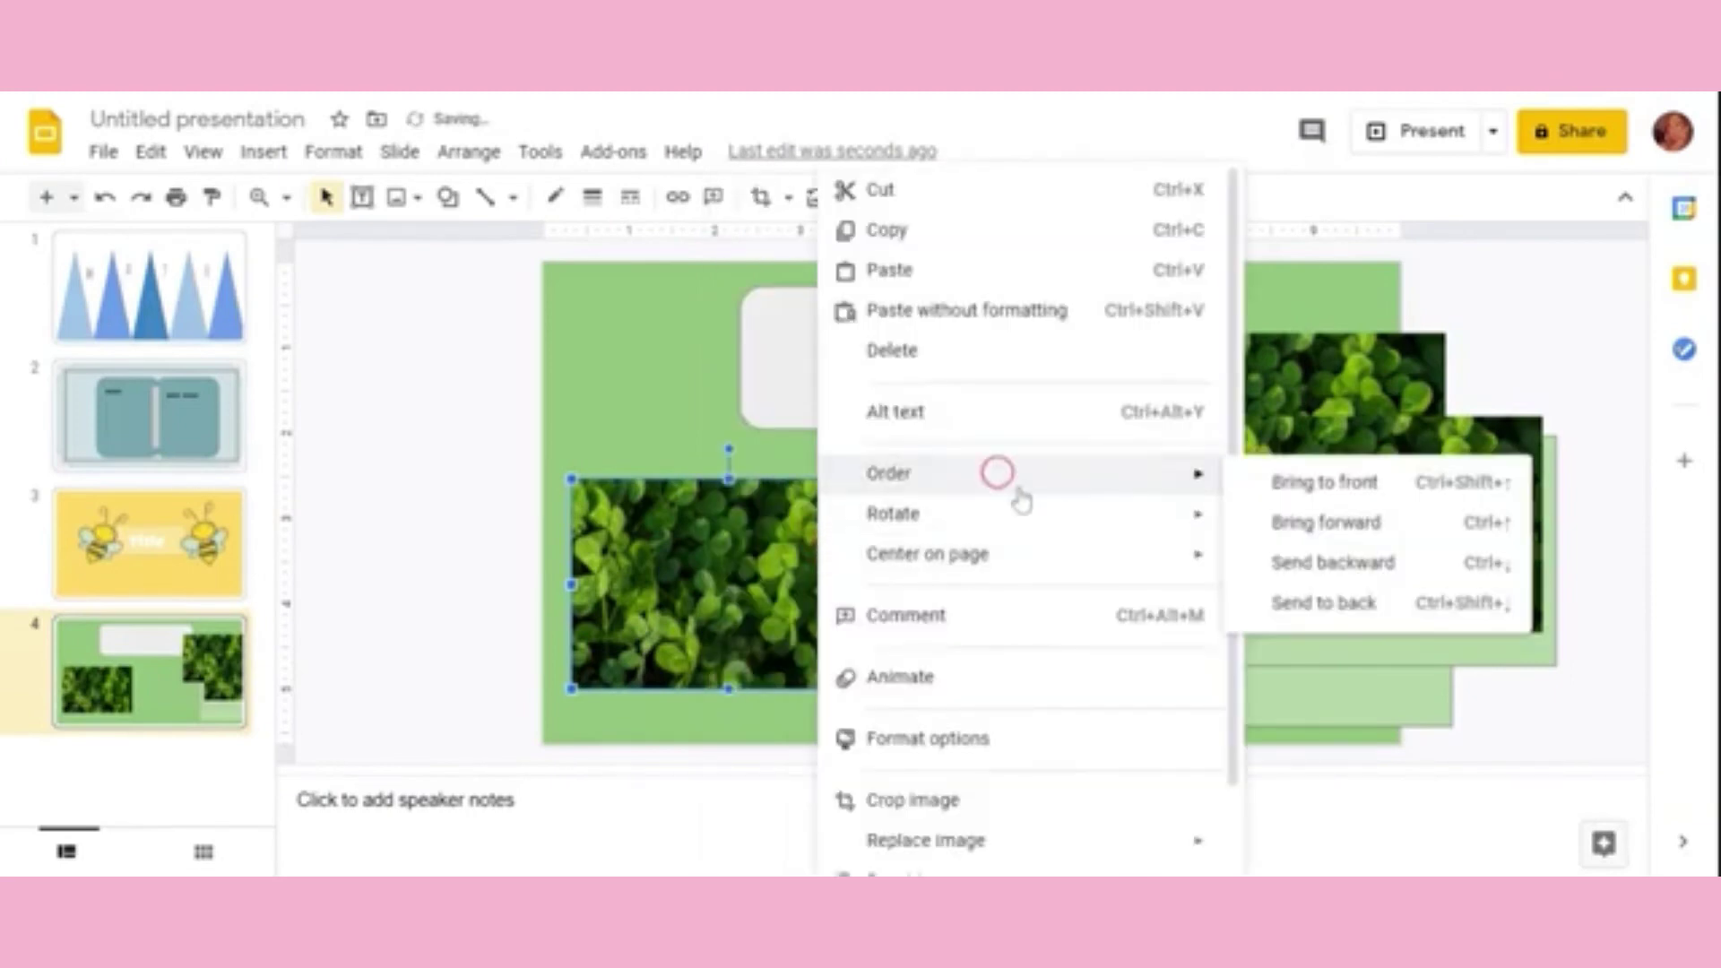
pyautogui.click(1283, 563)
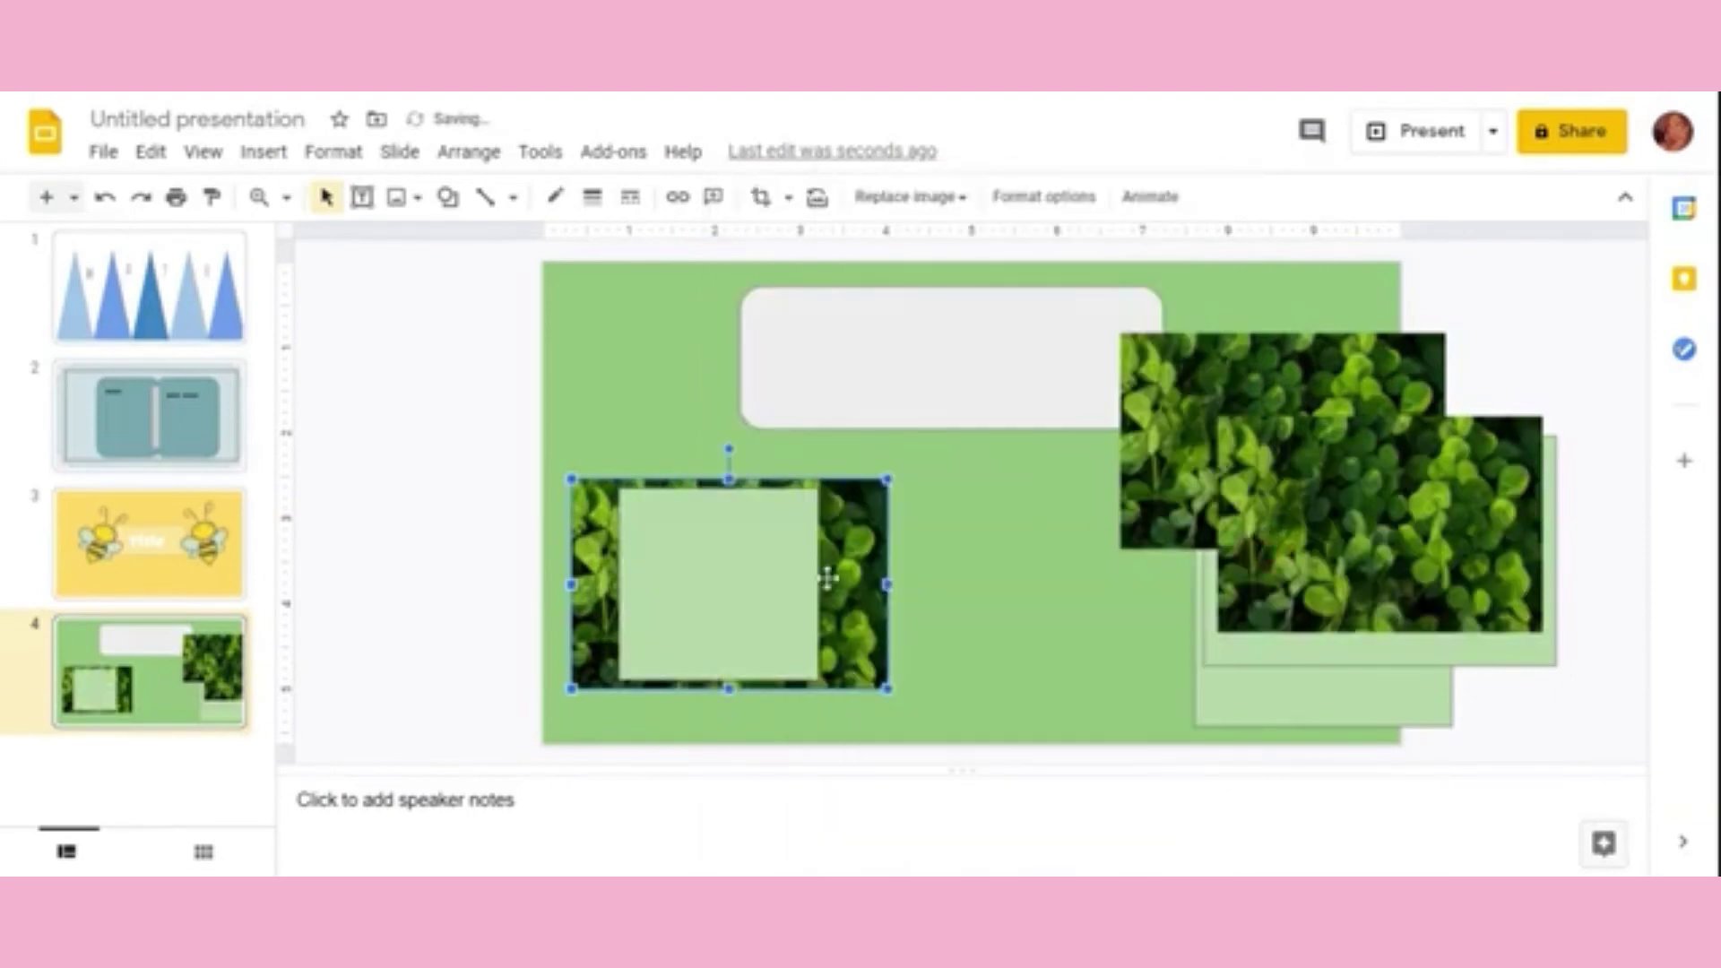
# Step: Resize the left light-green box so a leafy clover border shows around it
pyautogui.click(694, 538)
pyautogui.moveTo(819, 585); pyautogui.dragTo(862, 585)
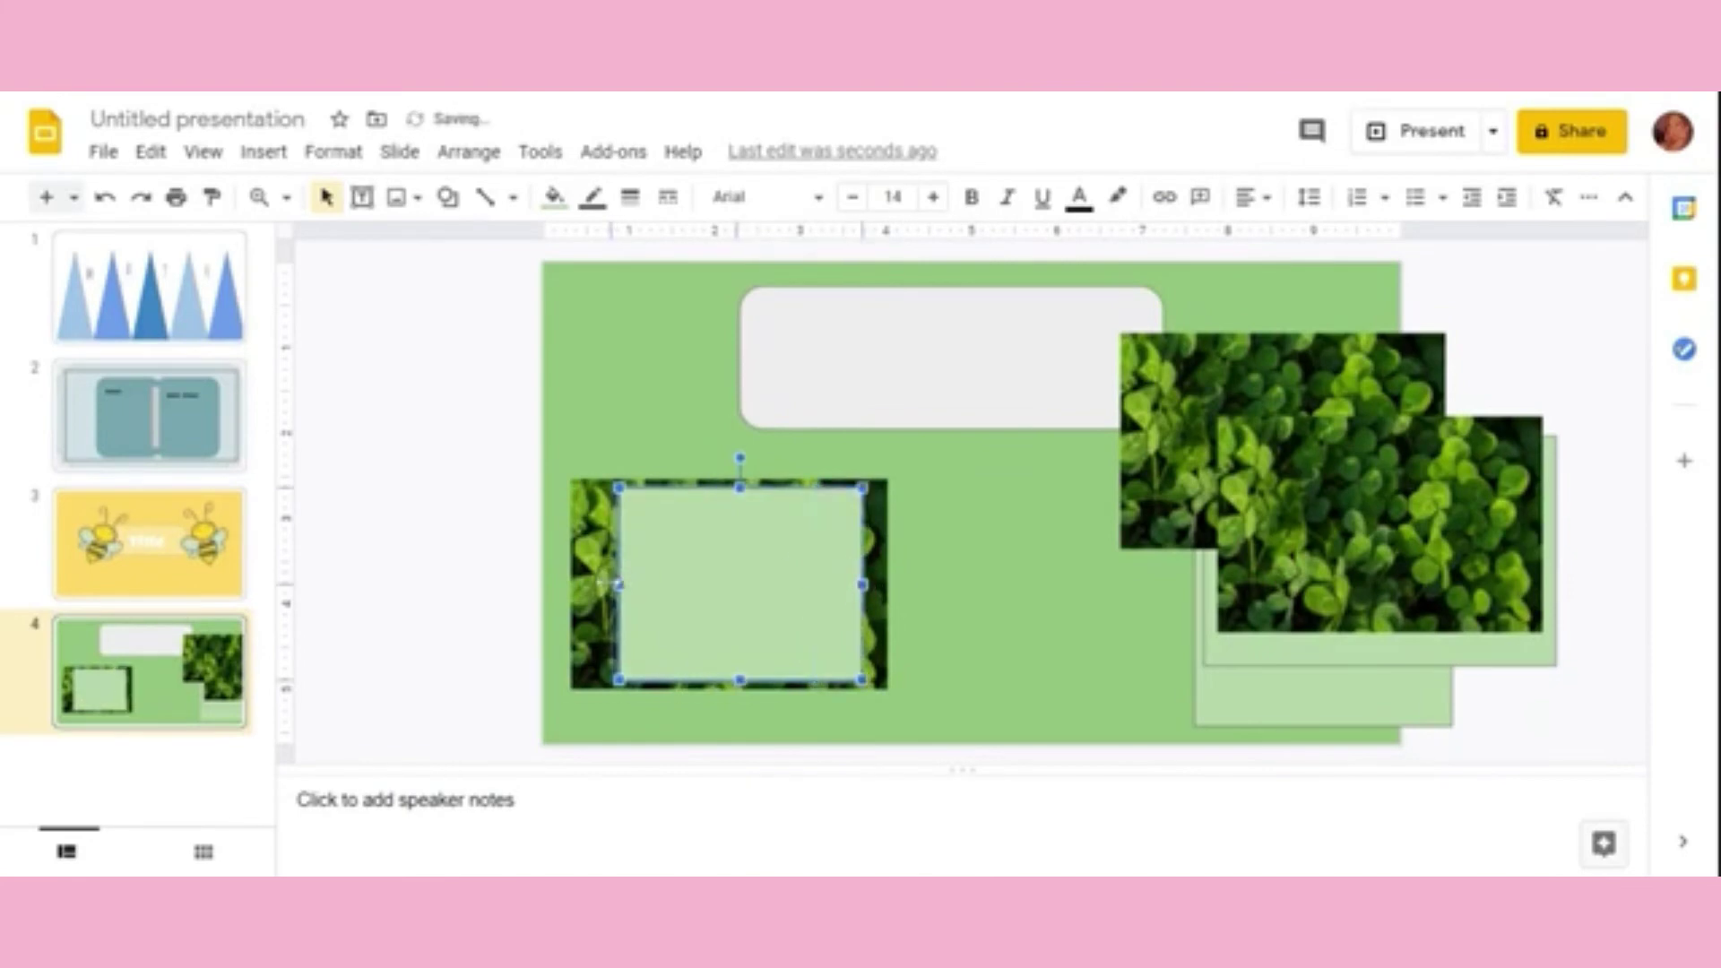
pyautogui.moveTo(598, 587); pyautogui.dragTo(577, 588)
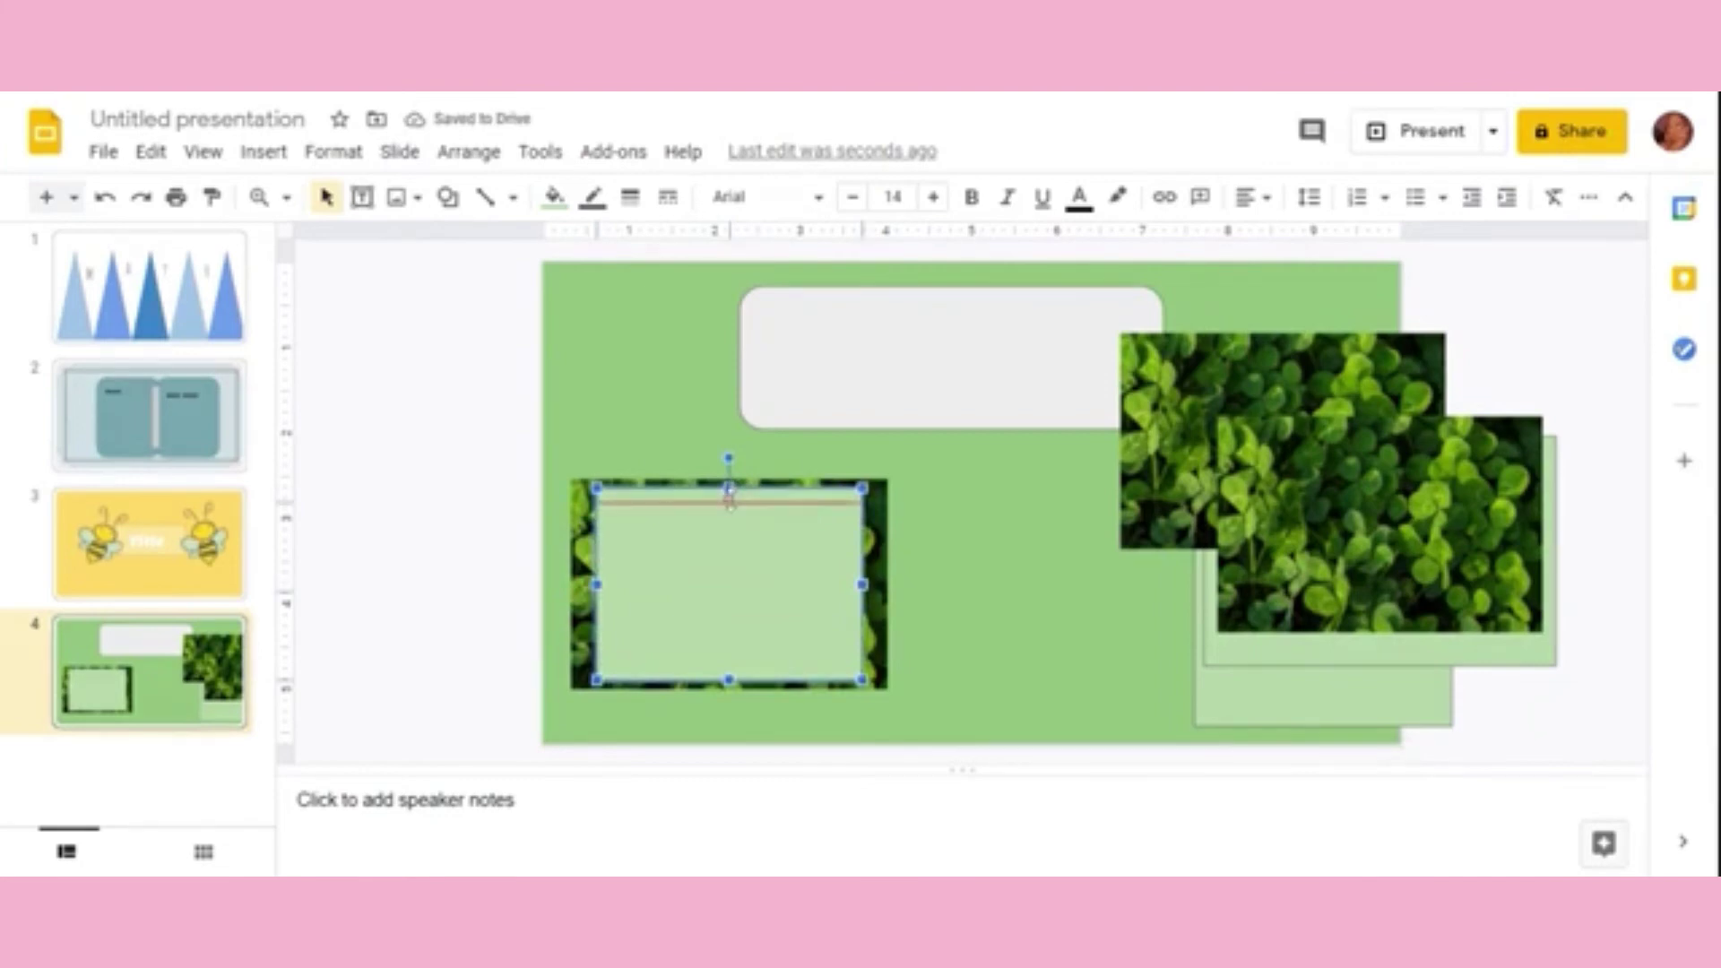
pyautogui.moveTo(728, 486); pyautogui.dragTo(728, 503)
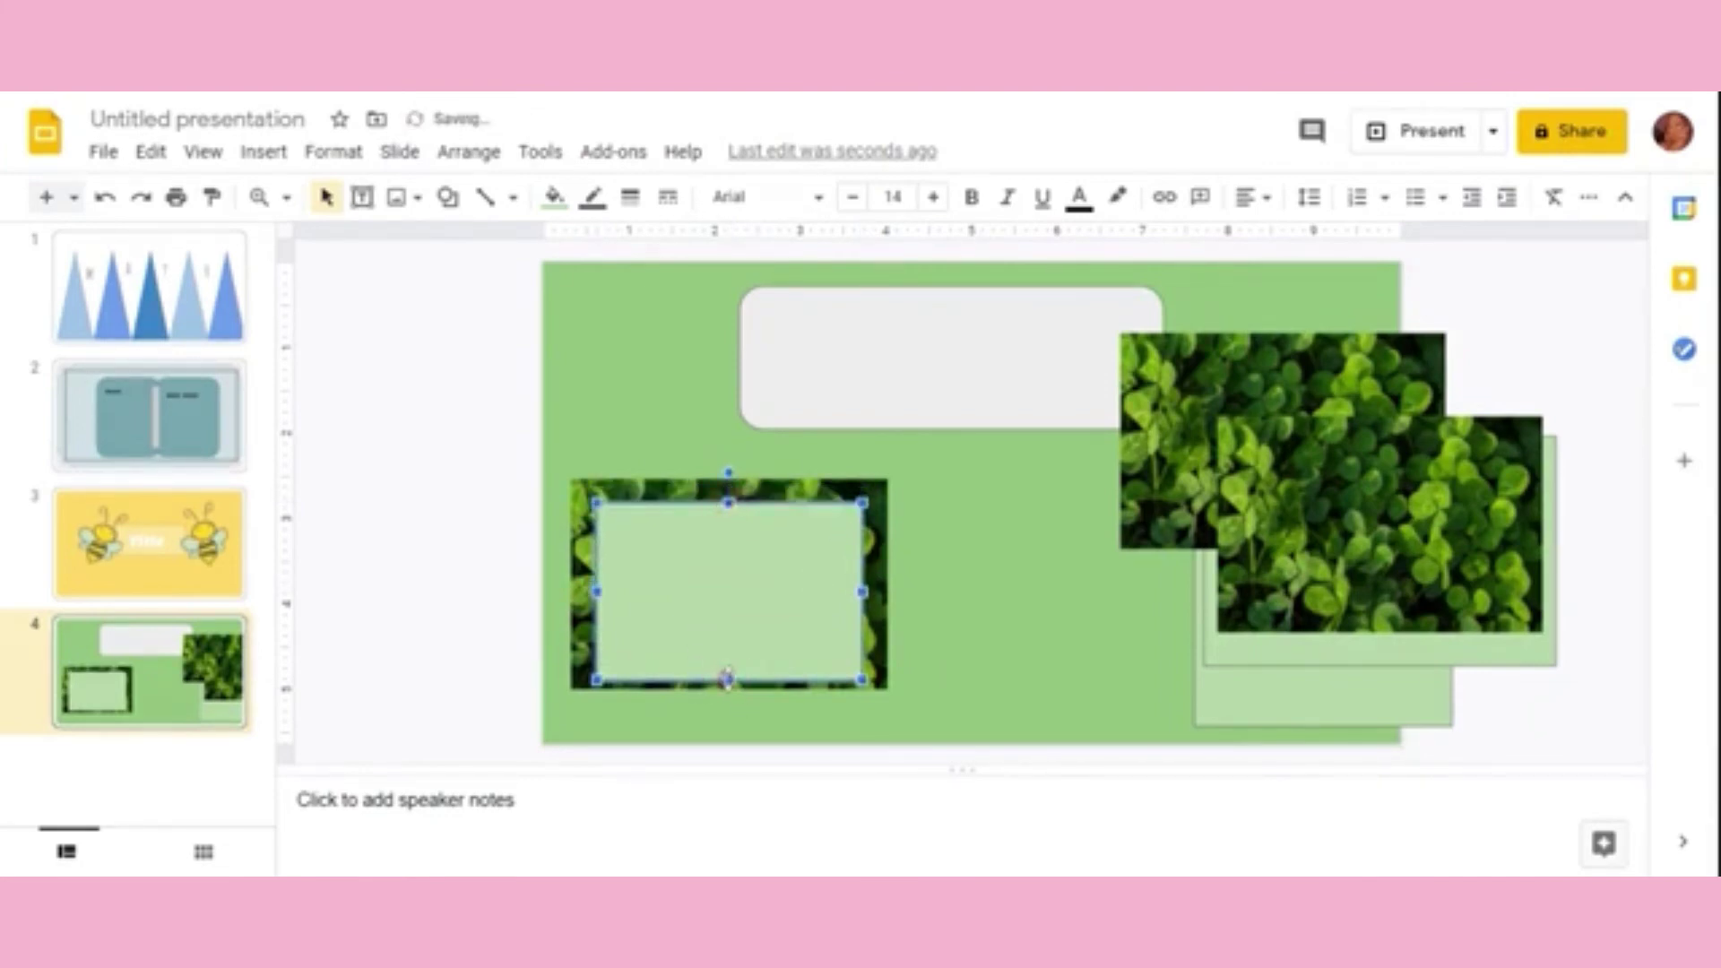
pyautogui.moveTo(728, 679); pyautogui.dragTo(728, 671)
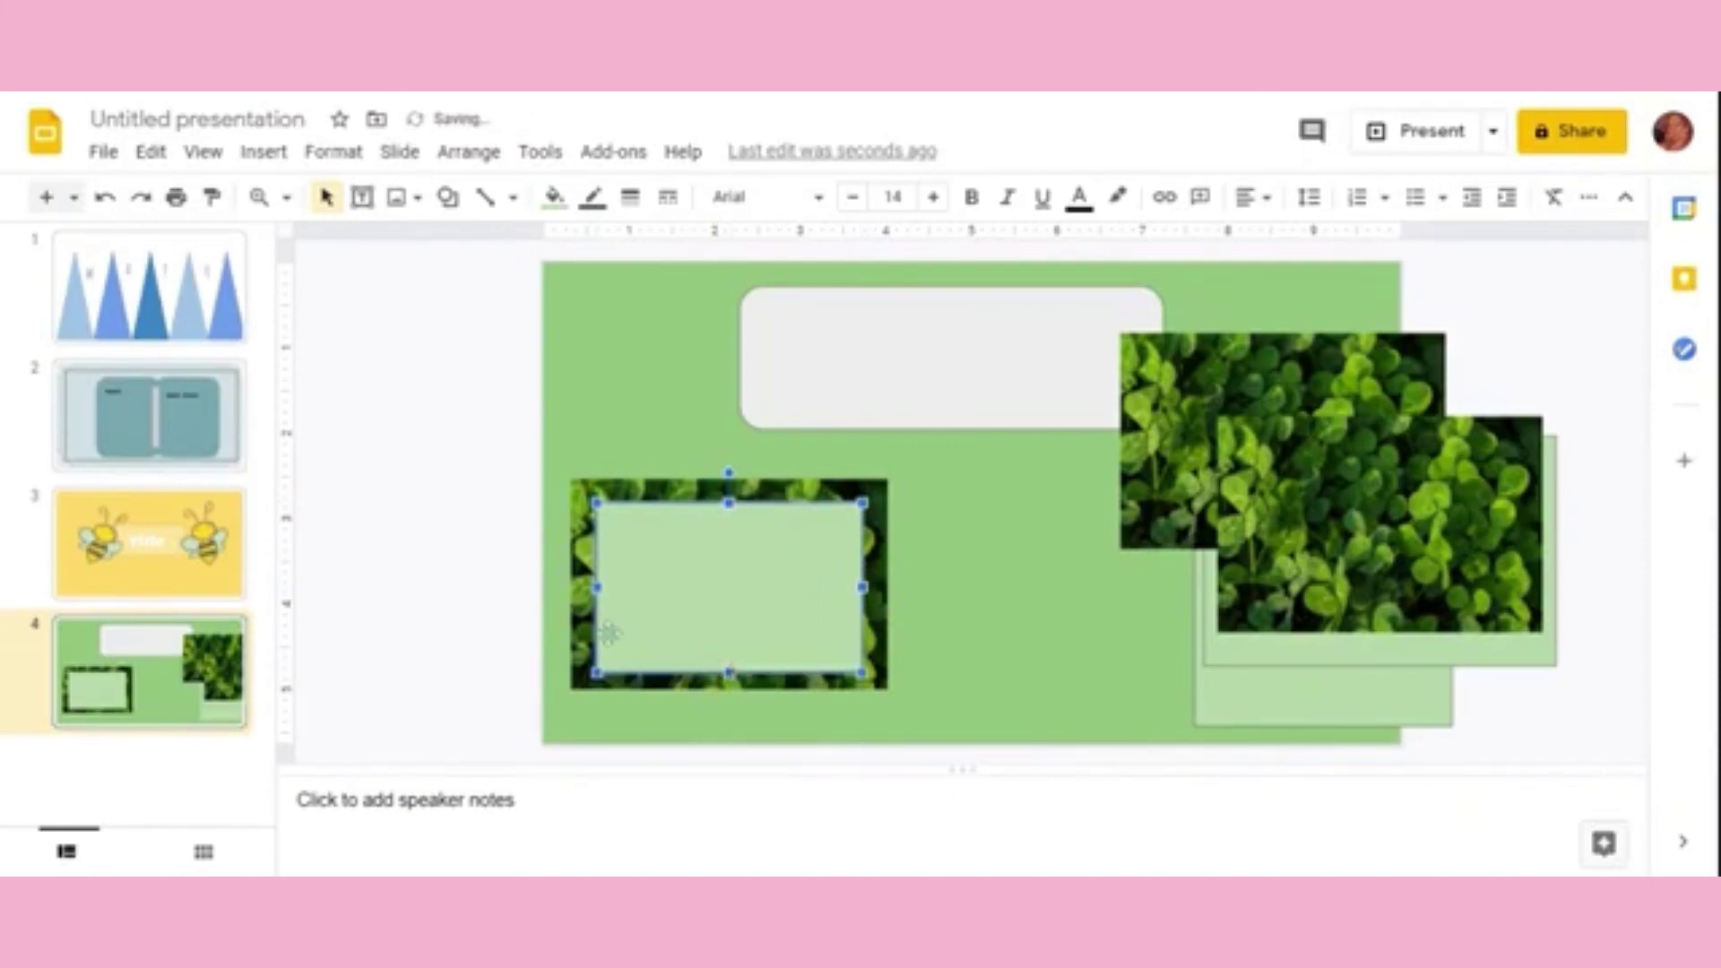
pyautogui.click(488, 573)
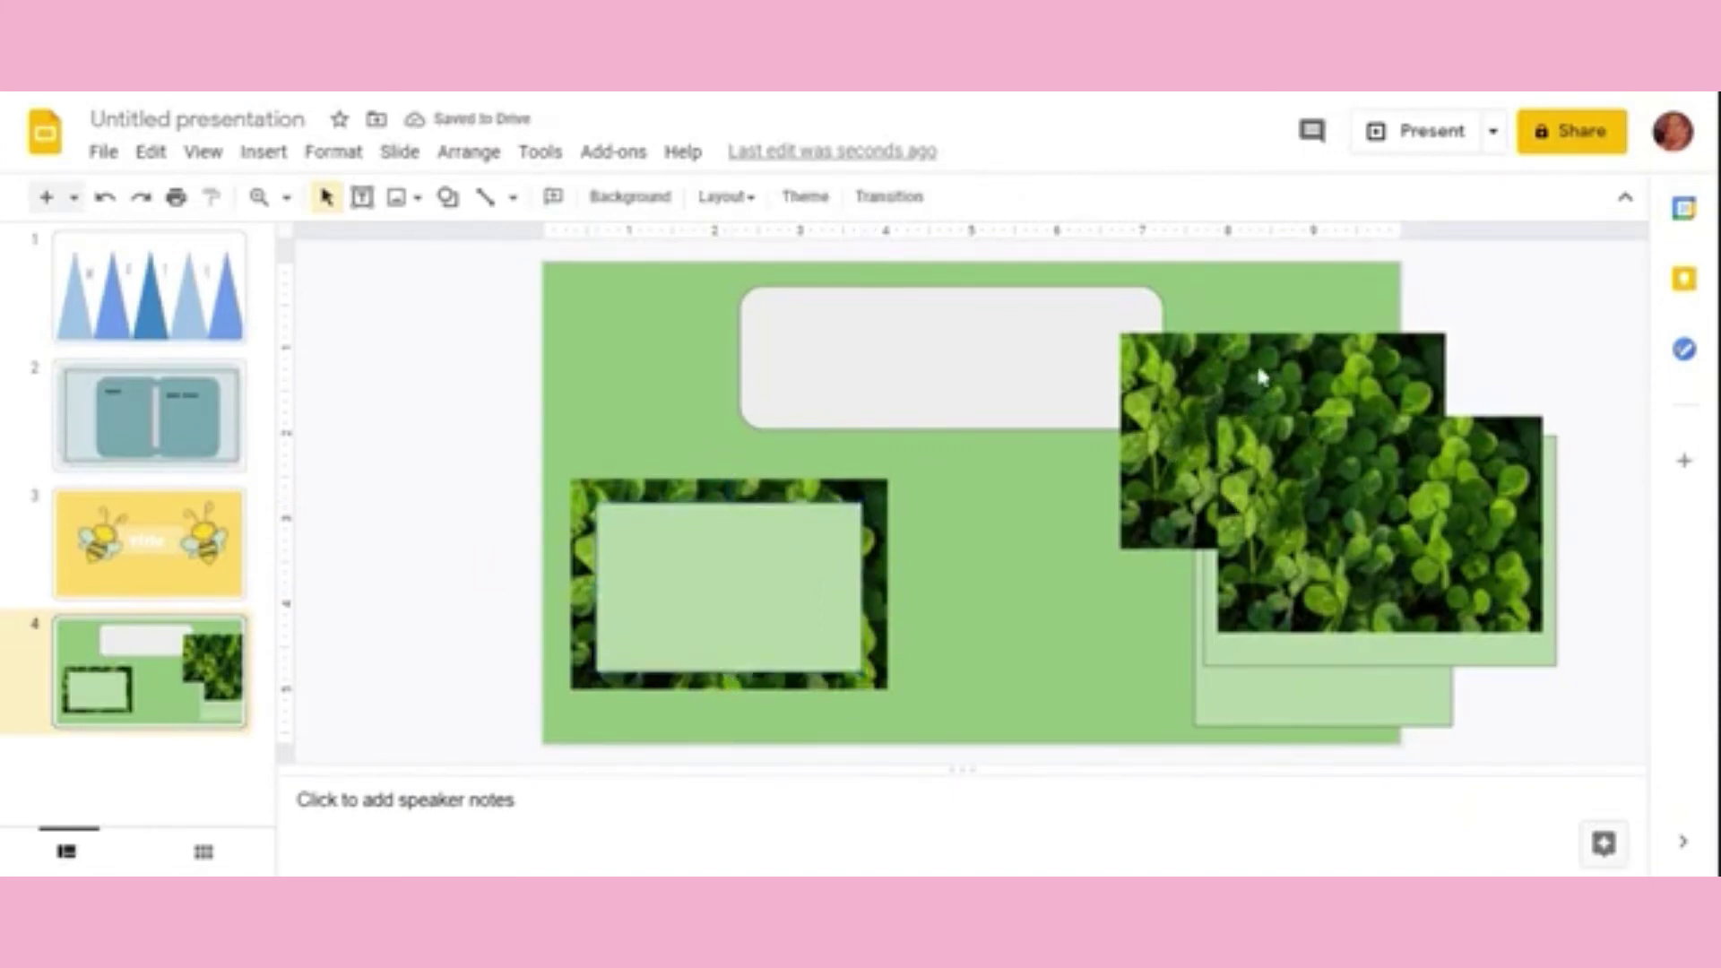
# Step: Delete the spare light-green box and the extra clover image
pyautogui.moveTo(1190, 400); pyautogui.dragTo(1011, 565)
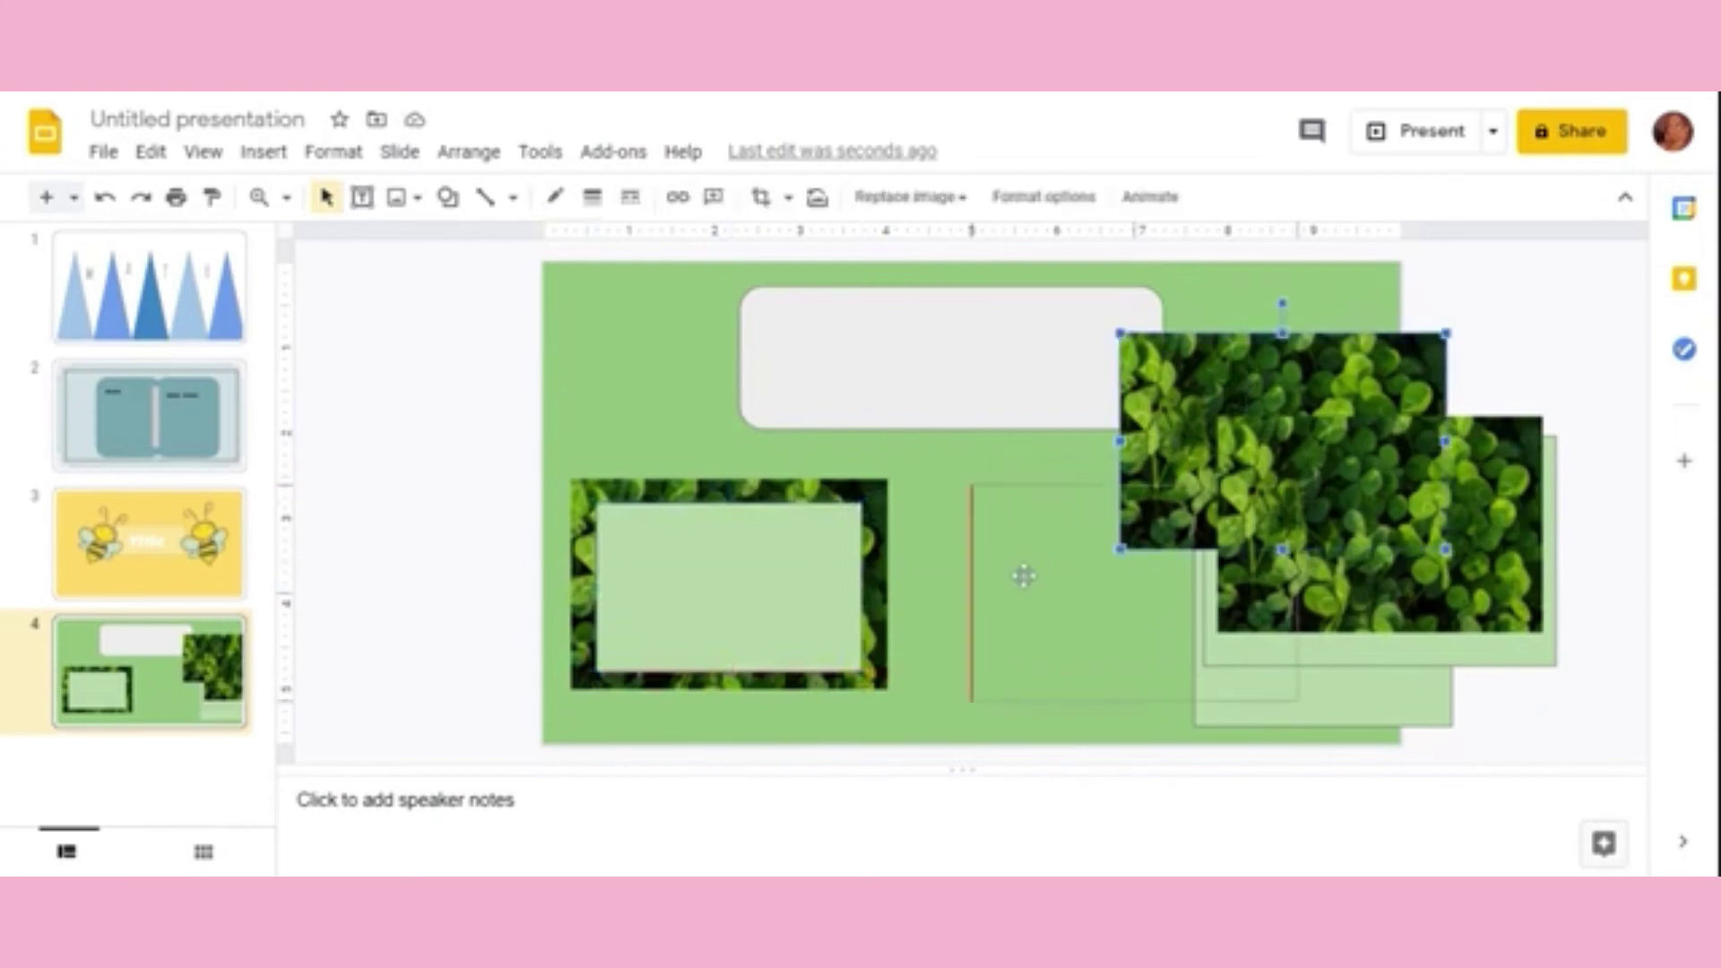
pyautogui.click(1359, 691)
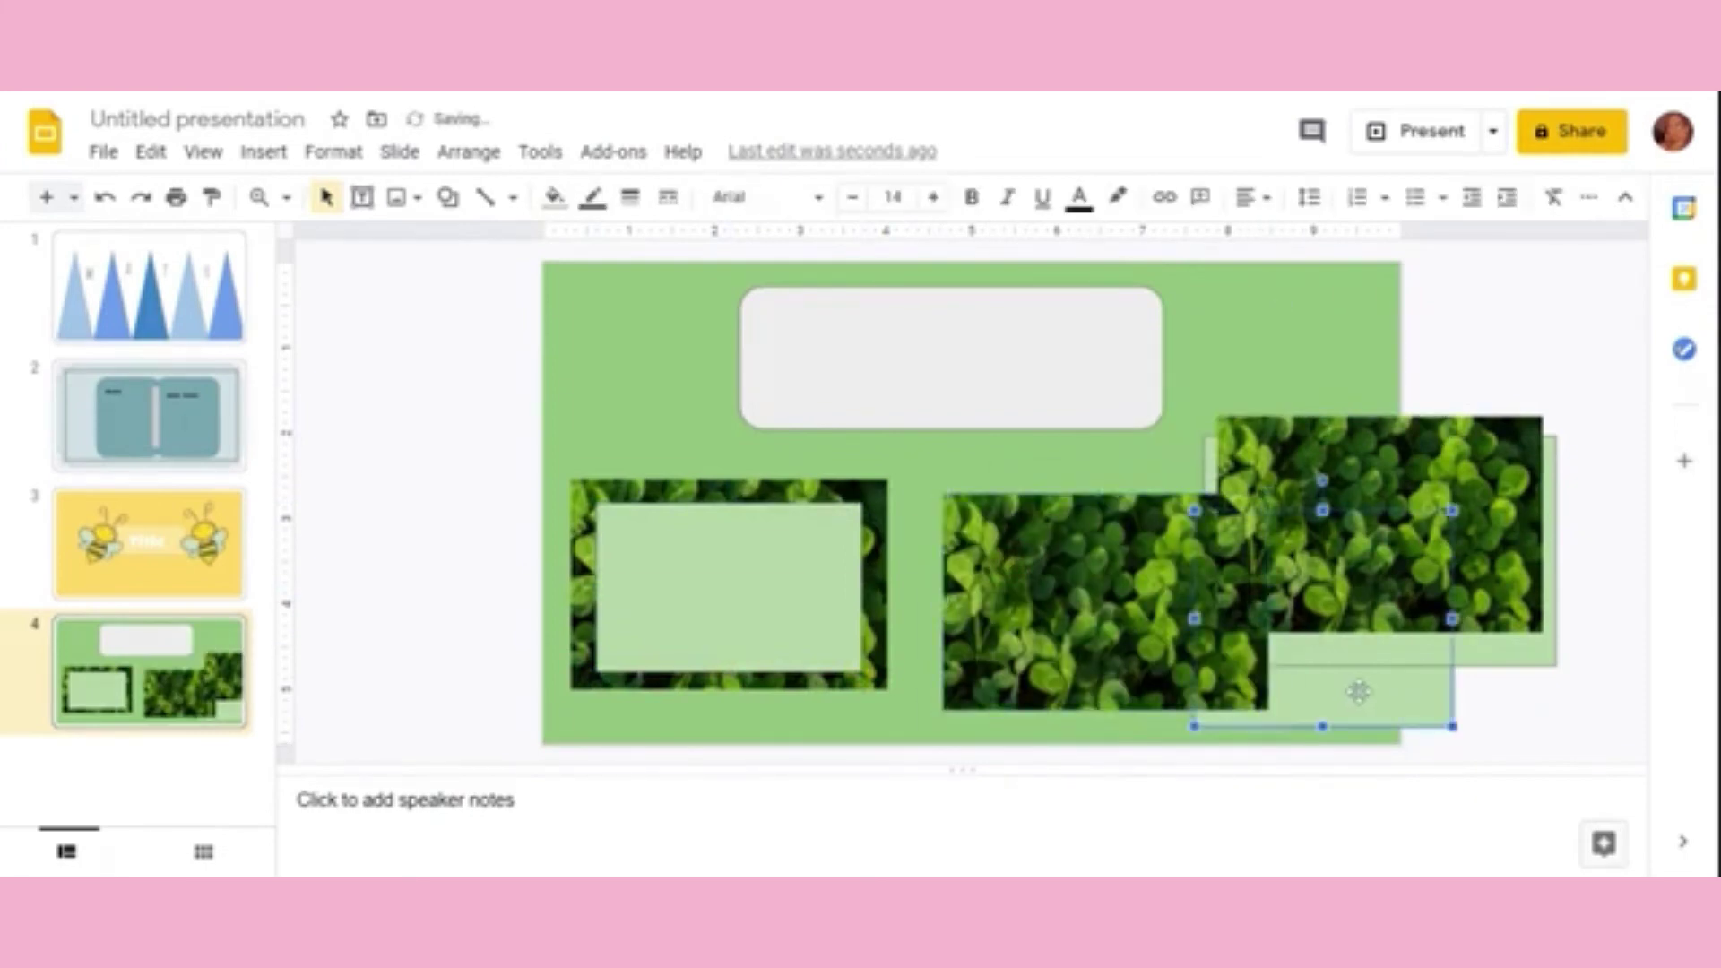
pyautogui.press('Delete')
pyautogui.click(1414, 500)
pyautogui.press('Delete')
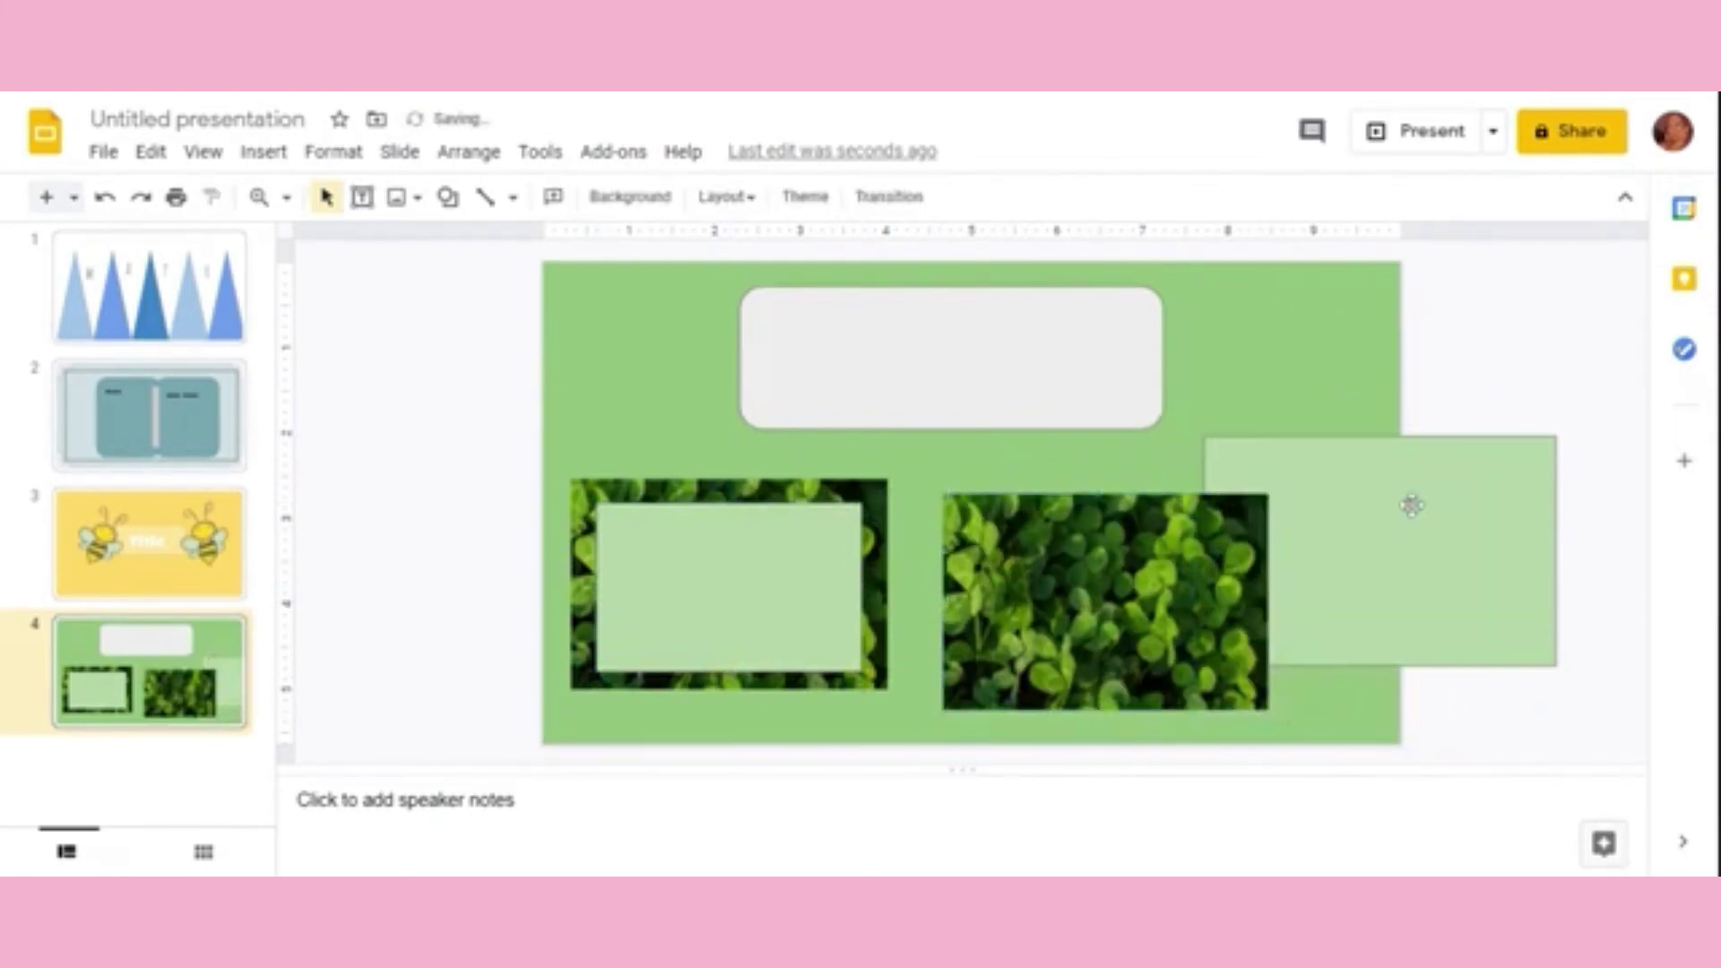
# Step: Bring the right light-green box in front of its clover image and centre it over it
pyautogui.moveTo(1417, 511); pyautogui.dragTo(1511, 314)
pyautogui.moveTo(1145, 541); pyautogui.dragTo(1304, 517)
pyautogui.moveTo(1441, 331); pyautogui.dragTo(1202, 568)
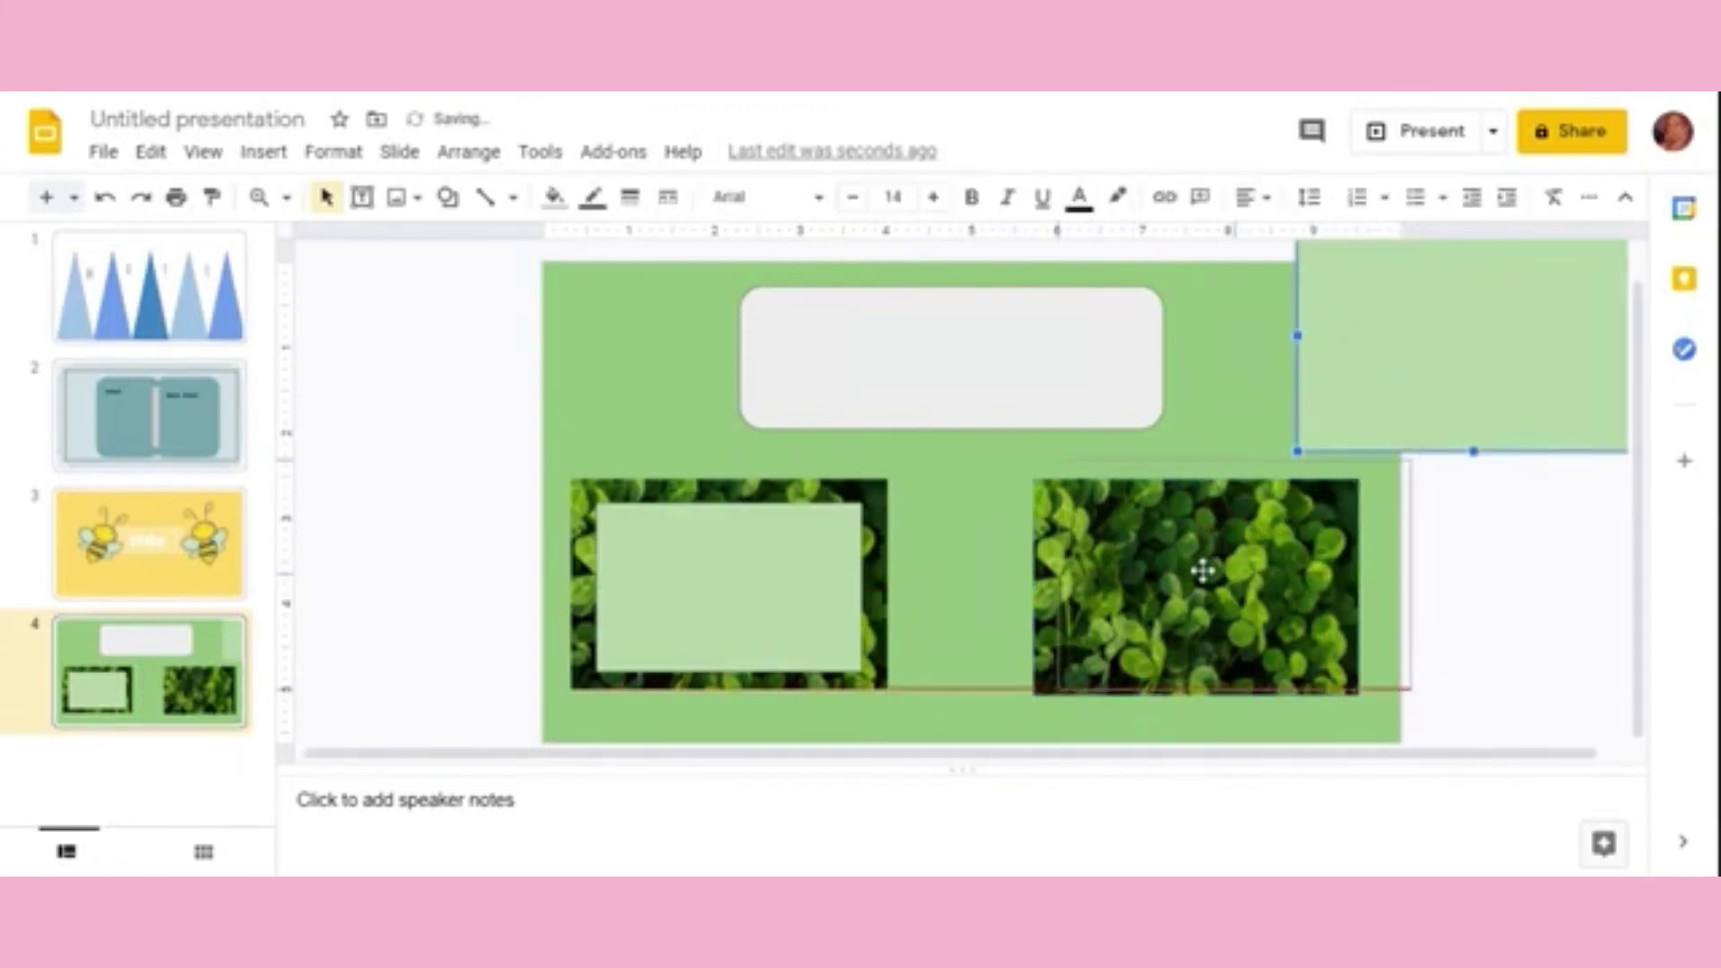
pyautogui.moveTo(1058, 459); pyautogui.dragTo(1128, 496)
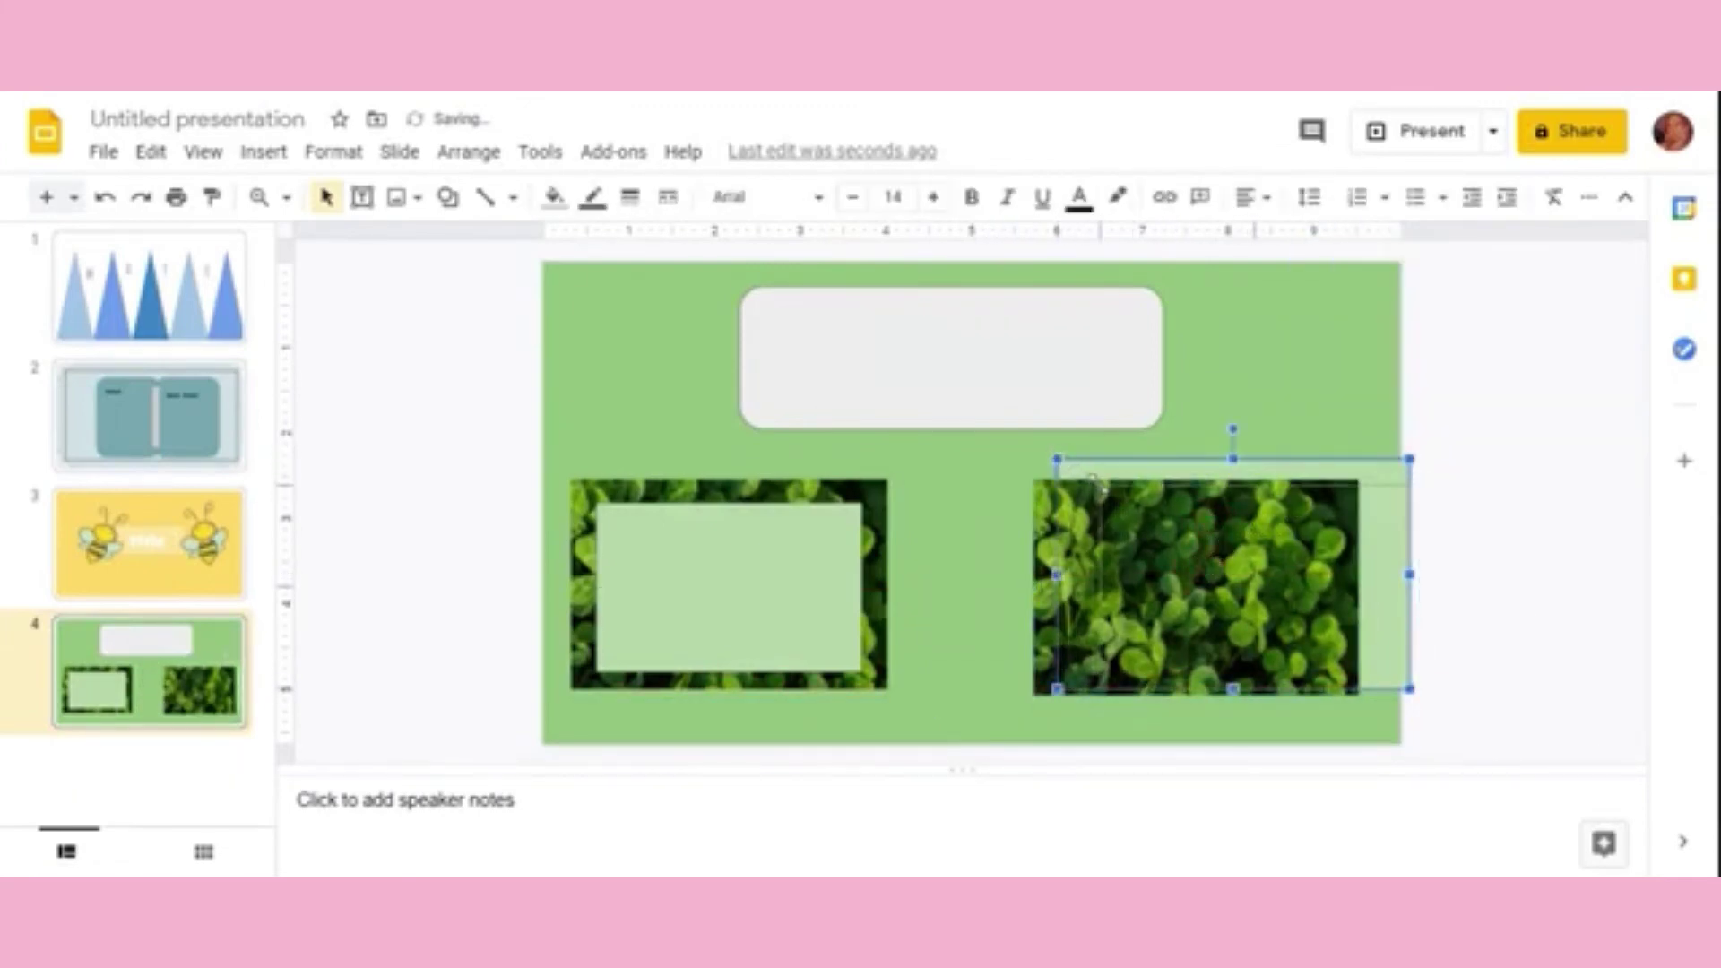
pyautogui.rightClick(1379, 538)
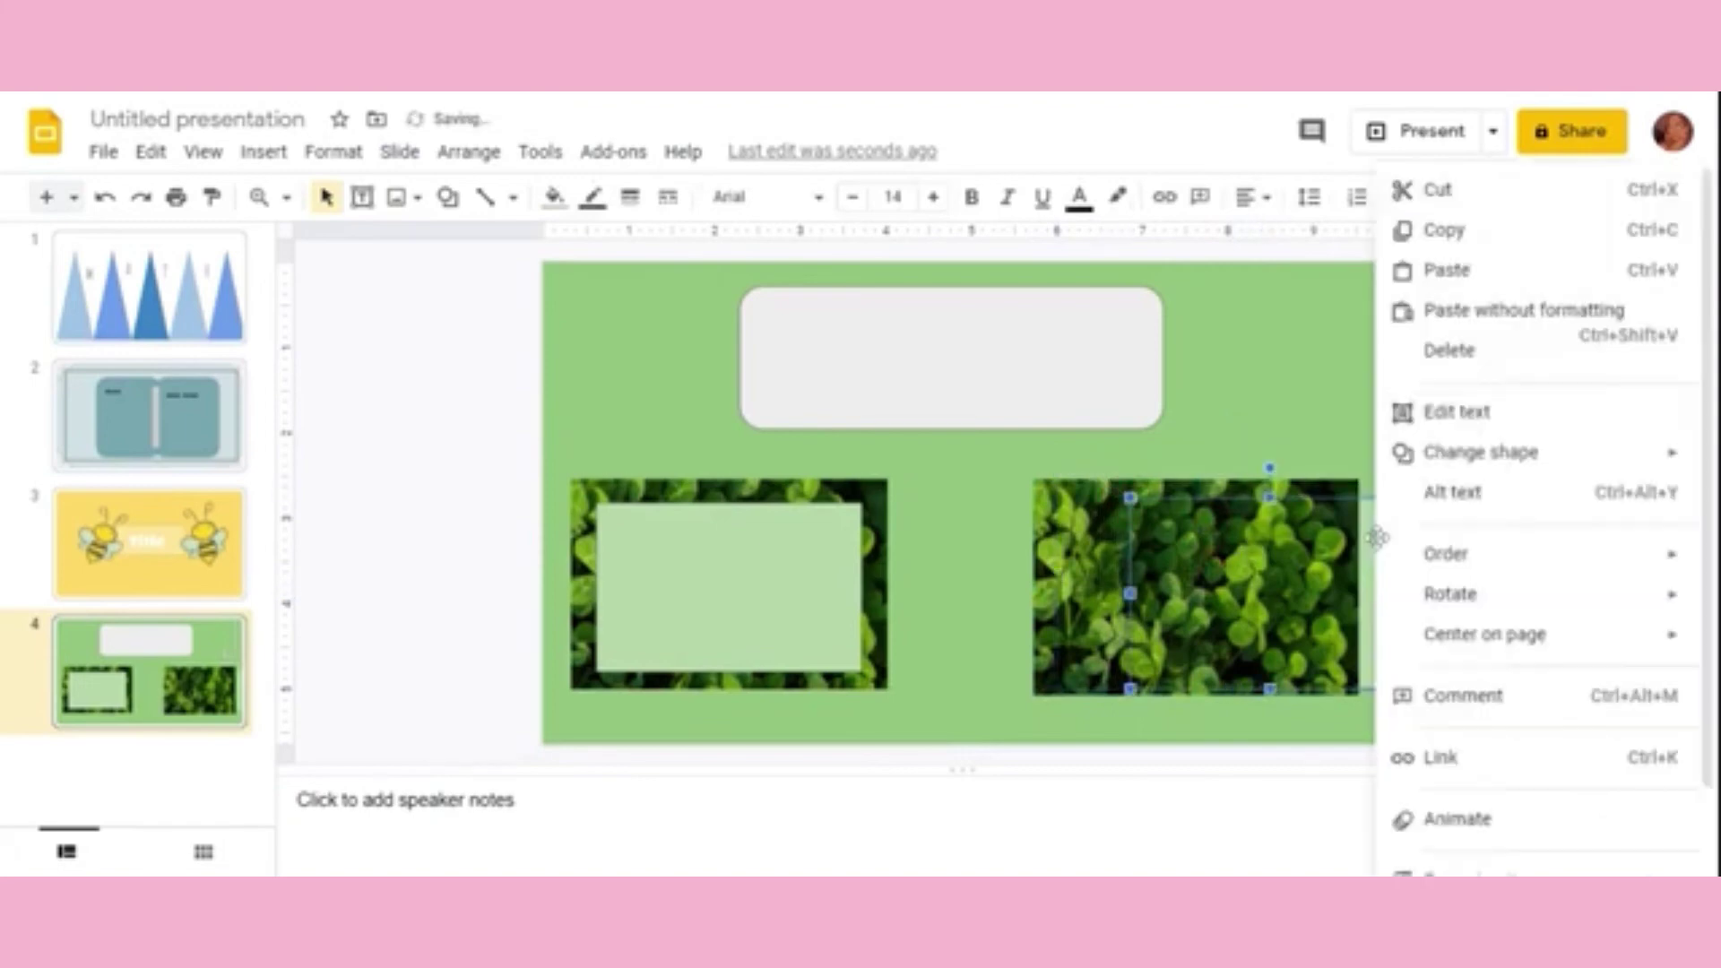
pyautogui.moveTo(1533, 555)
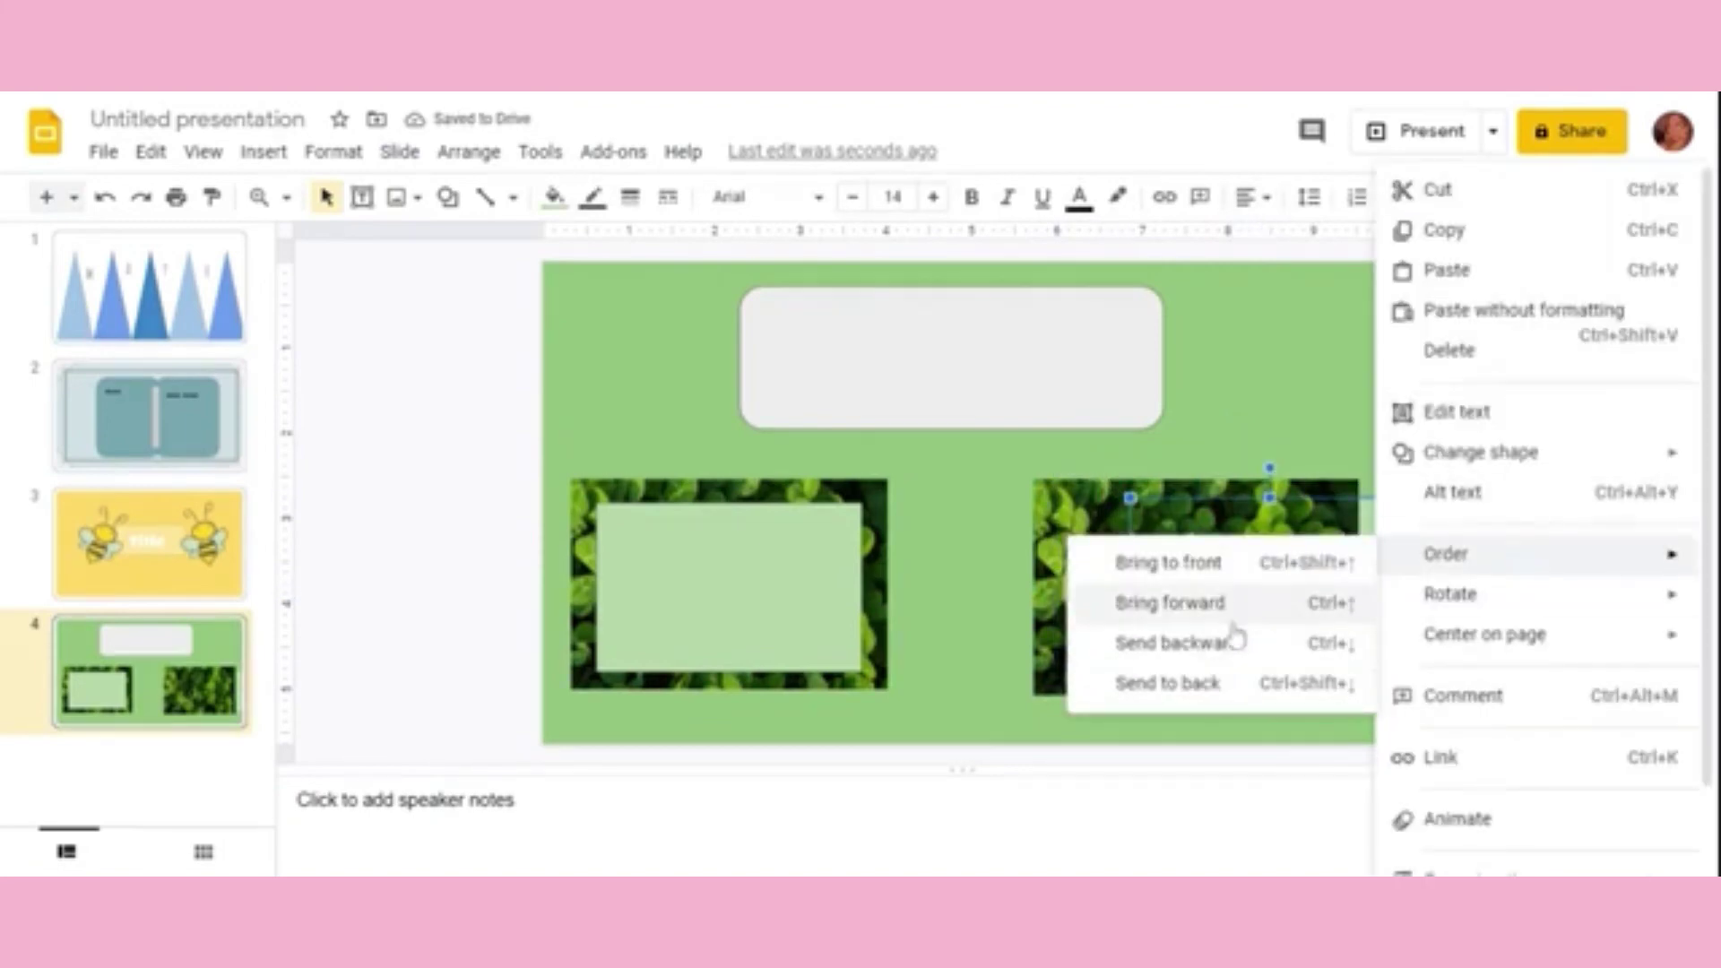
pyautogui.click(1242, 606)
pyautogui.moveTo(1242, 570); pyautogui.dragTo(1175, 564)
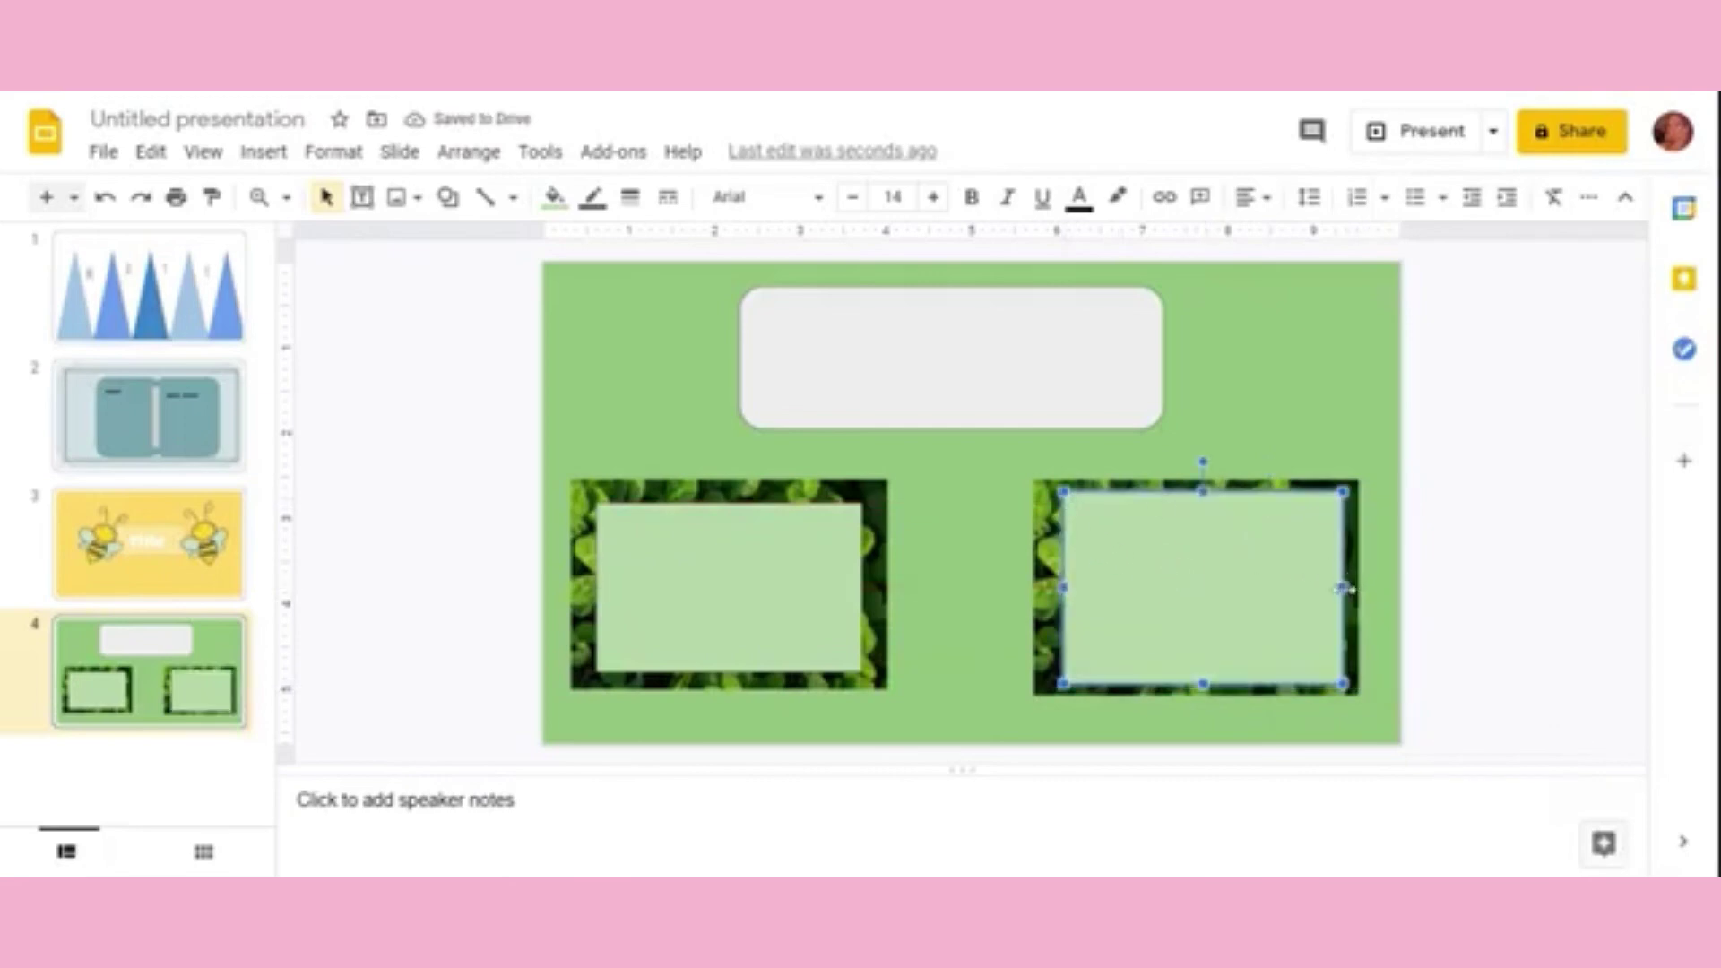
pyautogui.moveTo(1342, 589); pyautogui.dragTo(1329, 589)
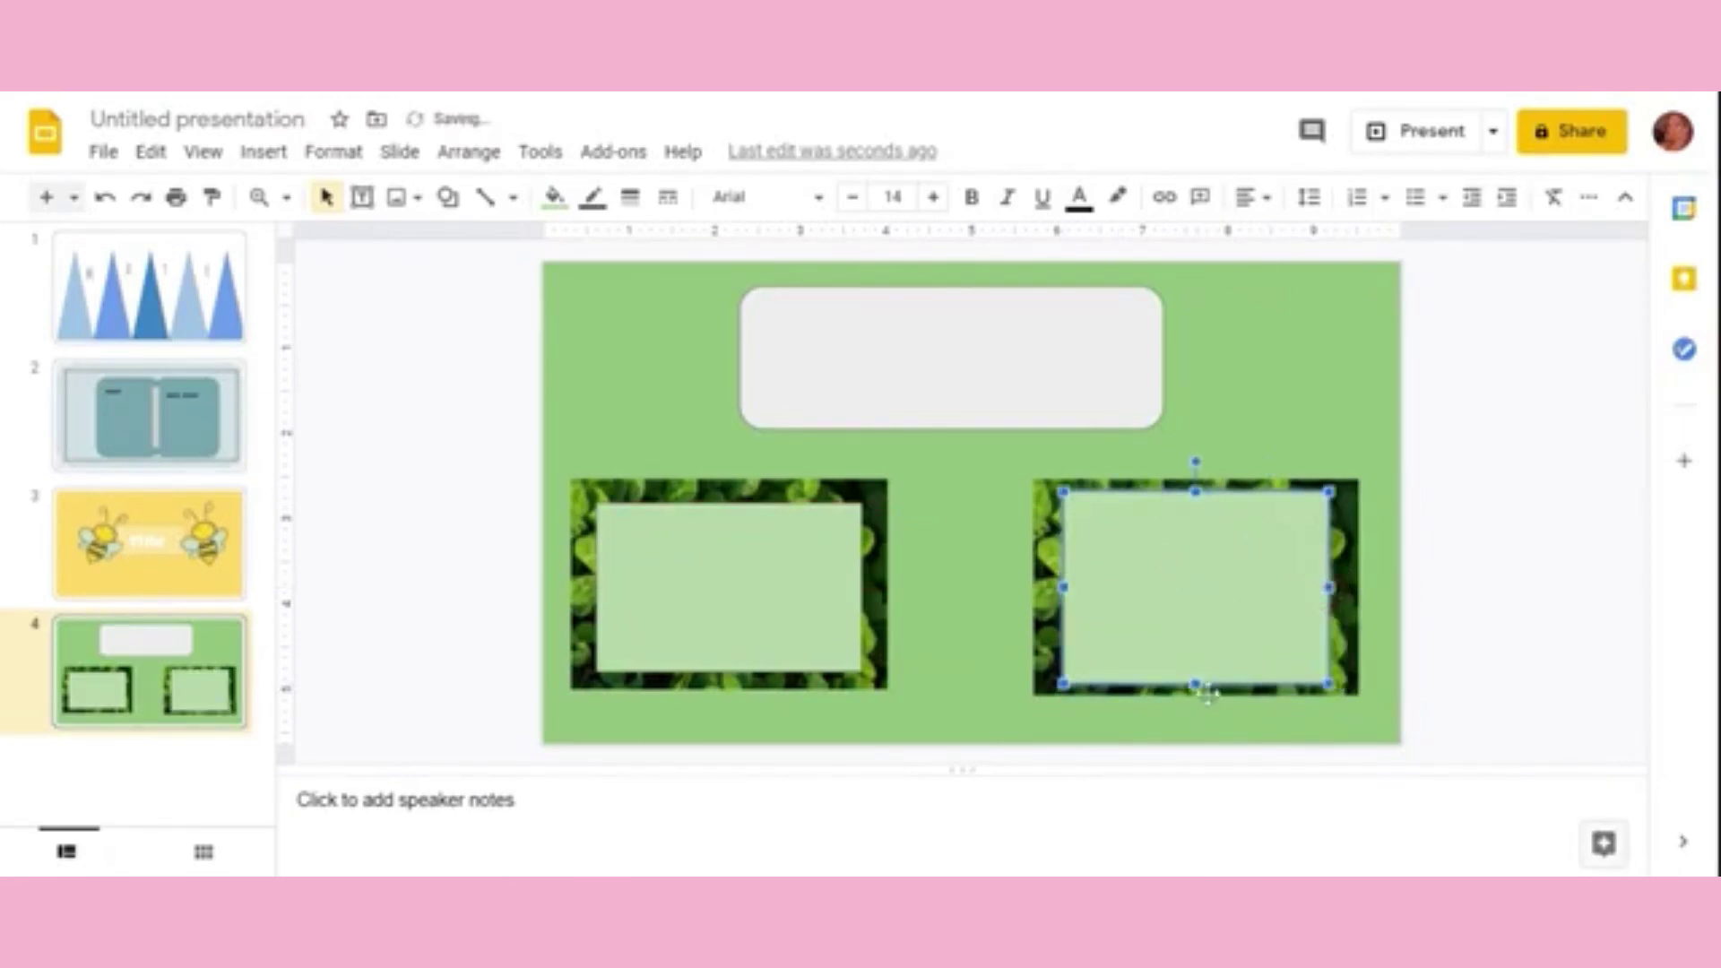
pyautogui.moveTo(1197, 686); pyautogui.dragTo(1197, 672)
pyautogui.click(1524, 506)
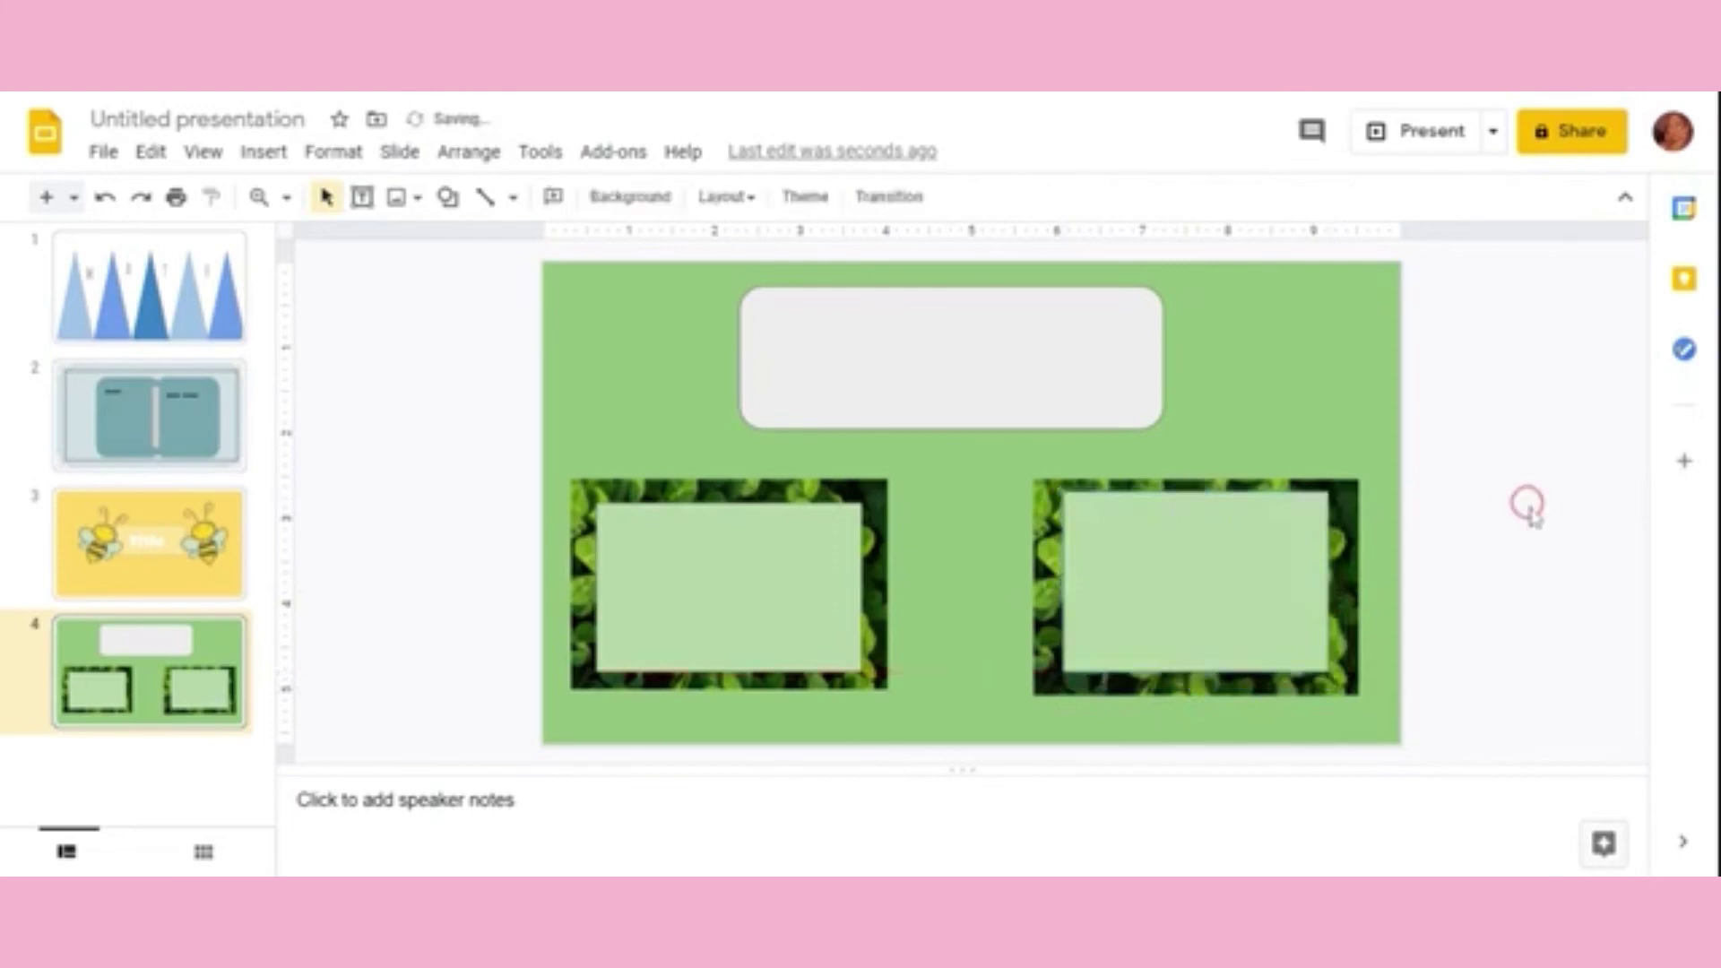
# Step: Fine-tune the right box's size and position to match the left clover frame
pyautogui.click(1228, 578)
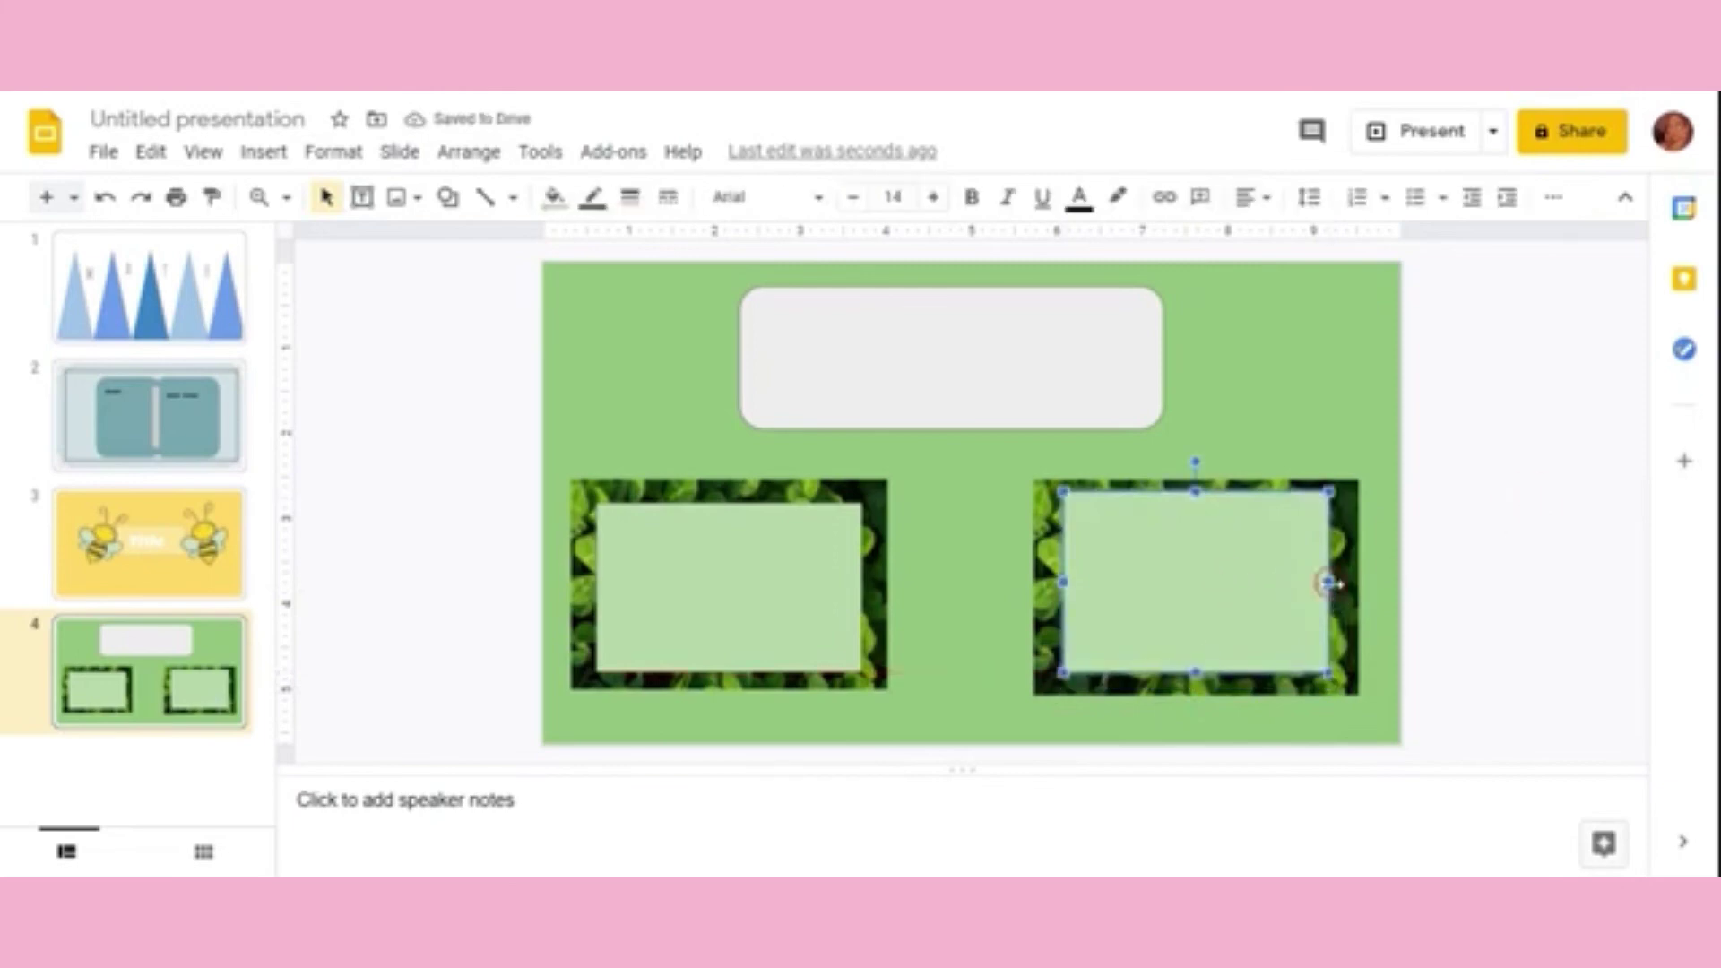
pyautogui.moveTo(1329, 583); pyautogui.dragTo(1334, 583)
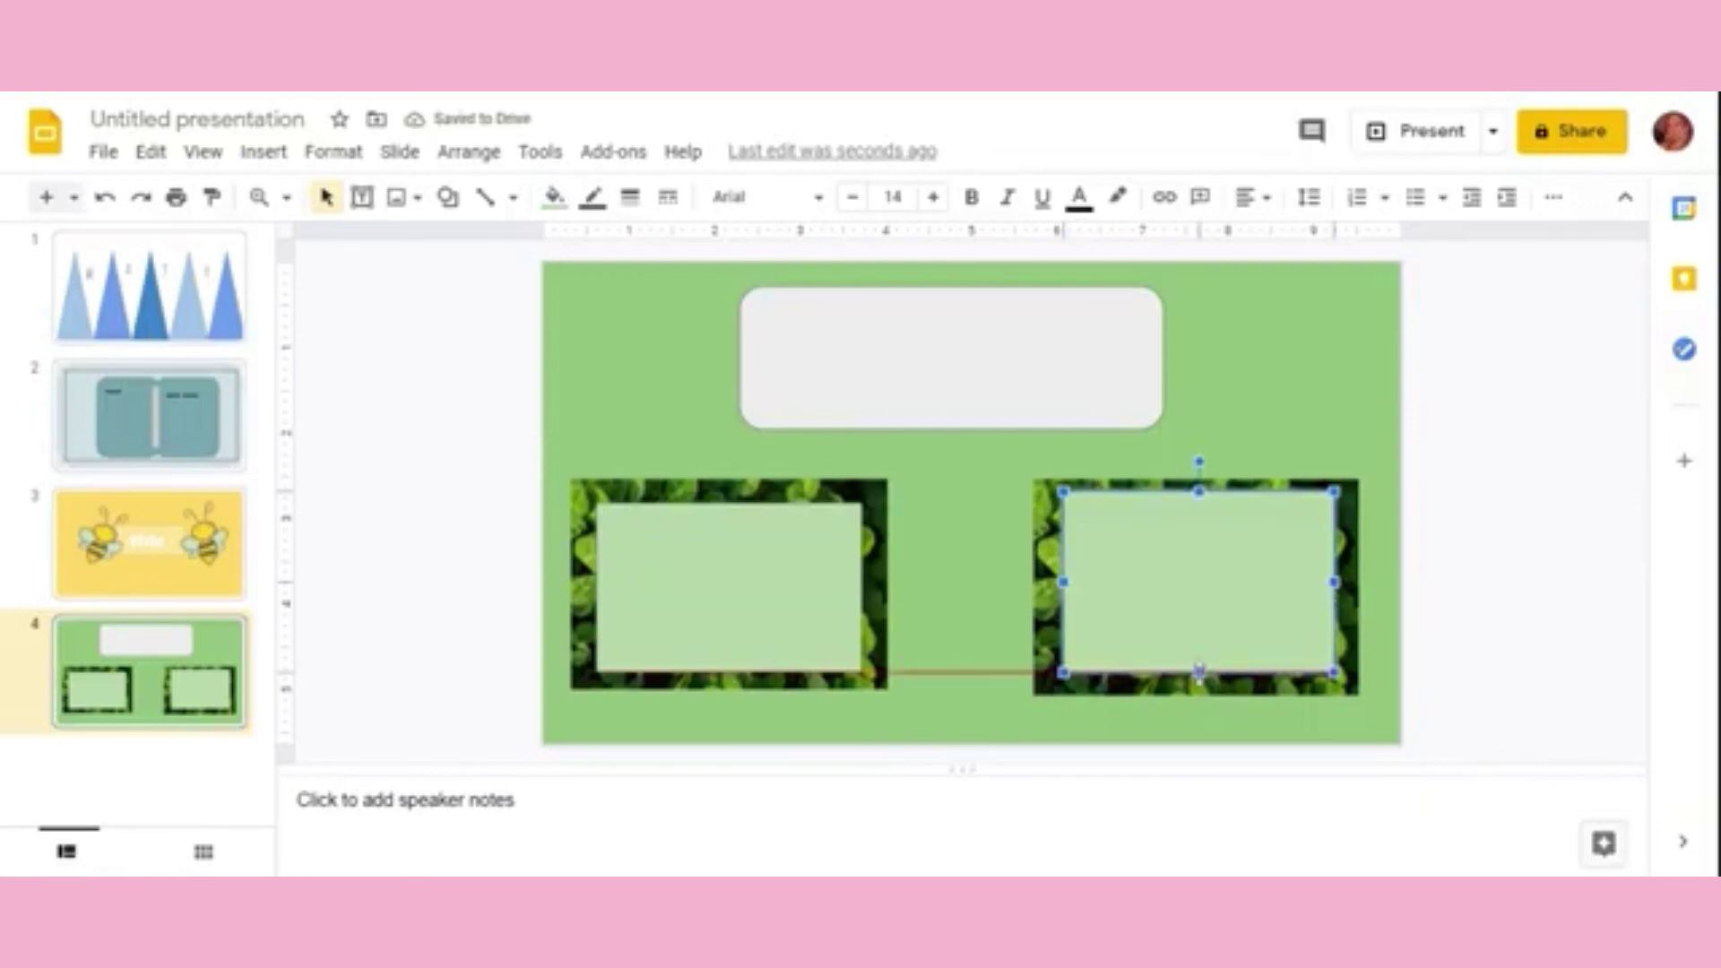
pyautogui.moveTo(1200, 670); pyautogui.dragTo(1200, 673)
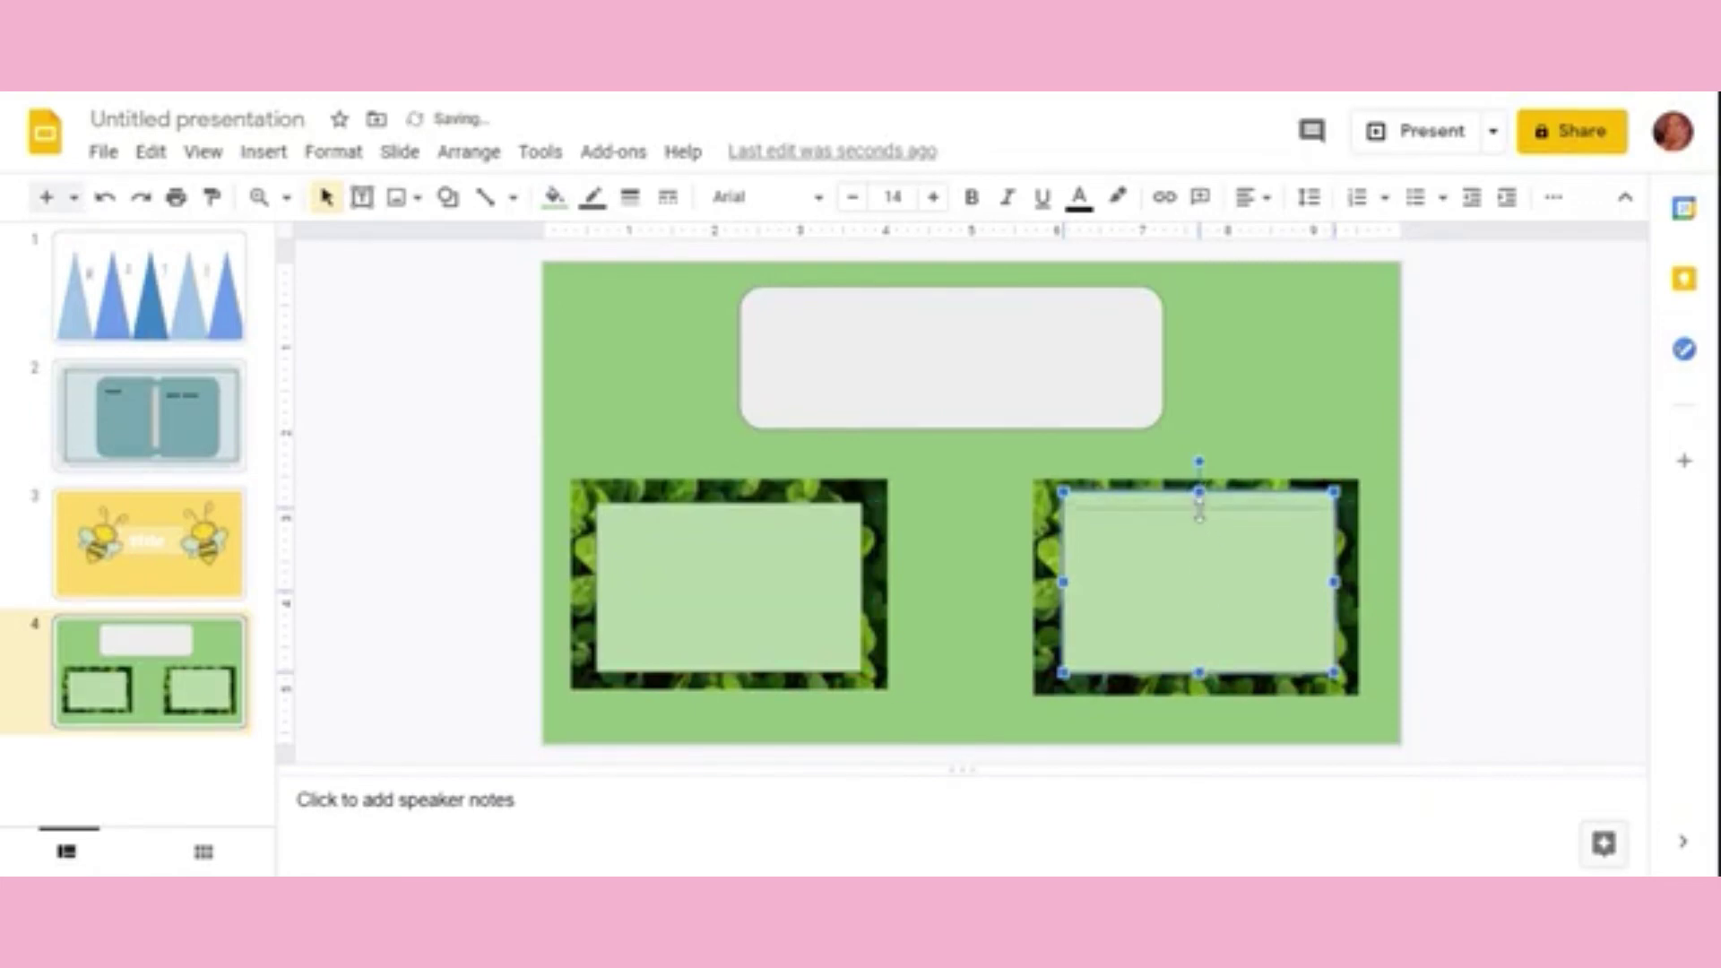
pyautogui.moveTo(1200, 496)
pyautogui.mouseDown()
pyautogui.moveTo(1200, 519)
pyautogui.moveTo(1207, 491)
pyautogui.mouseUp()
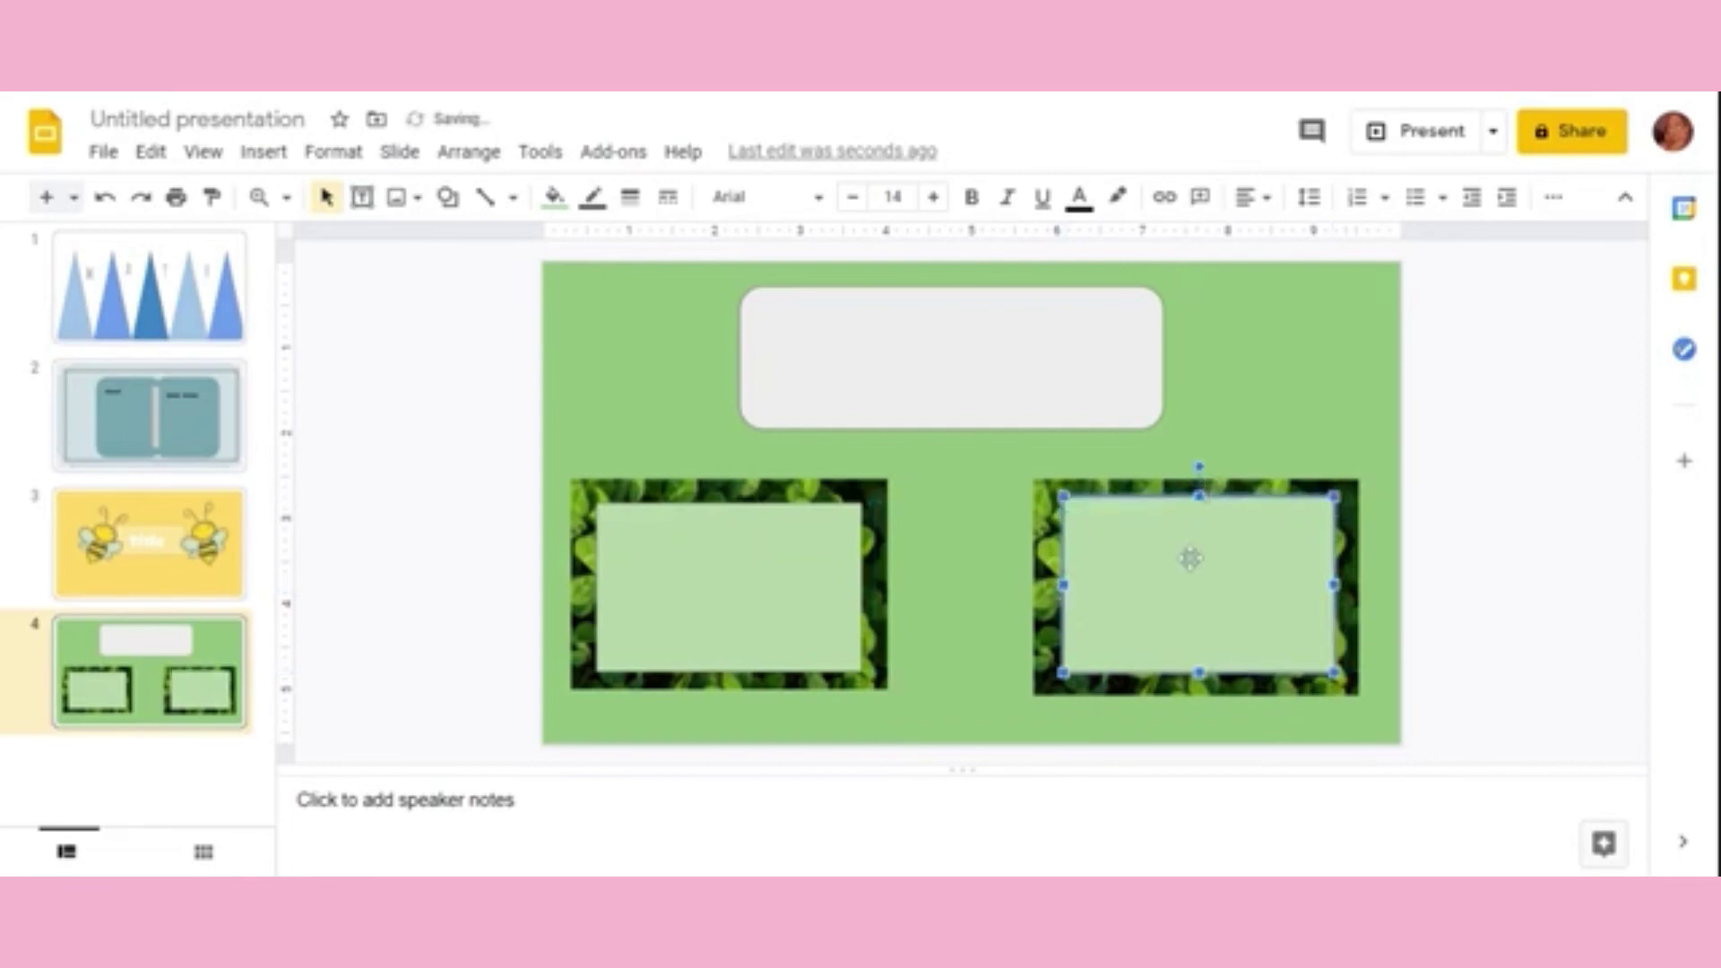
pyautogui.press('Down')
pyautogui.click(1503, 494)
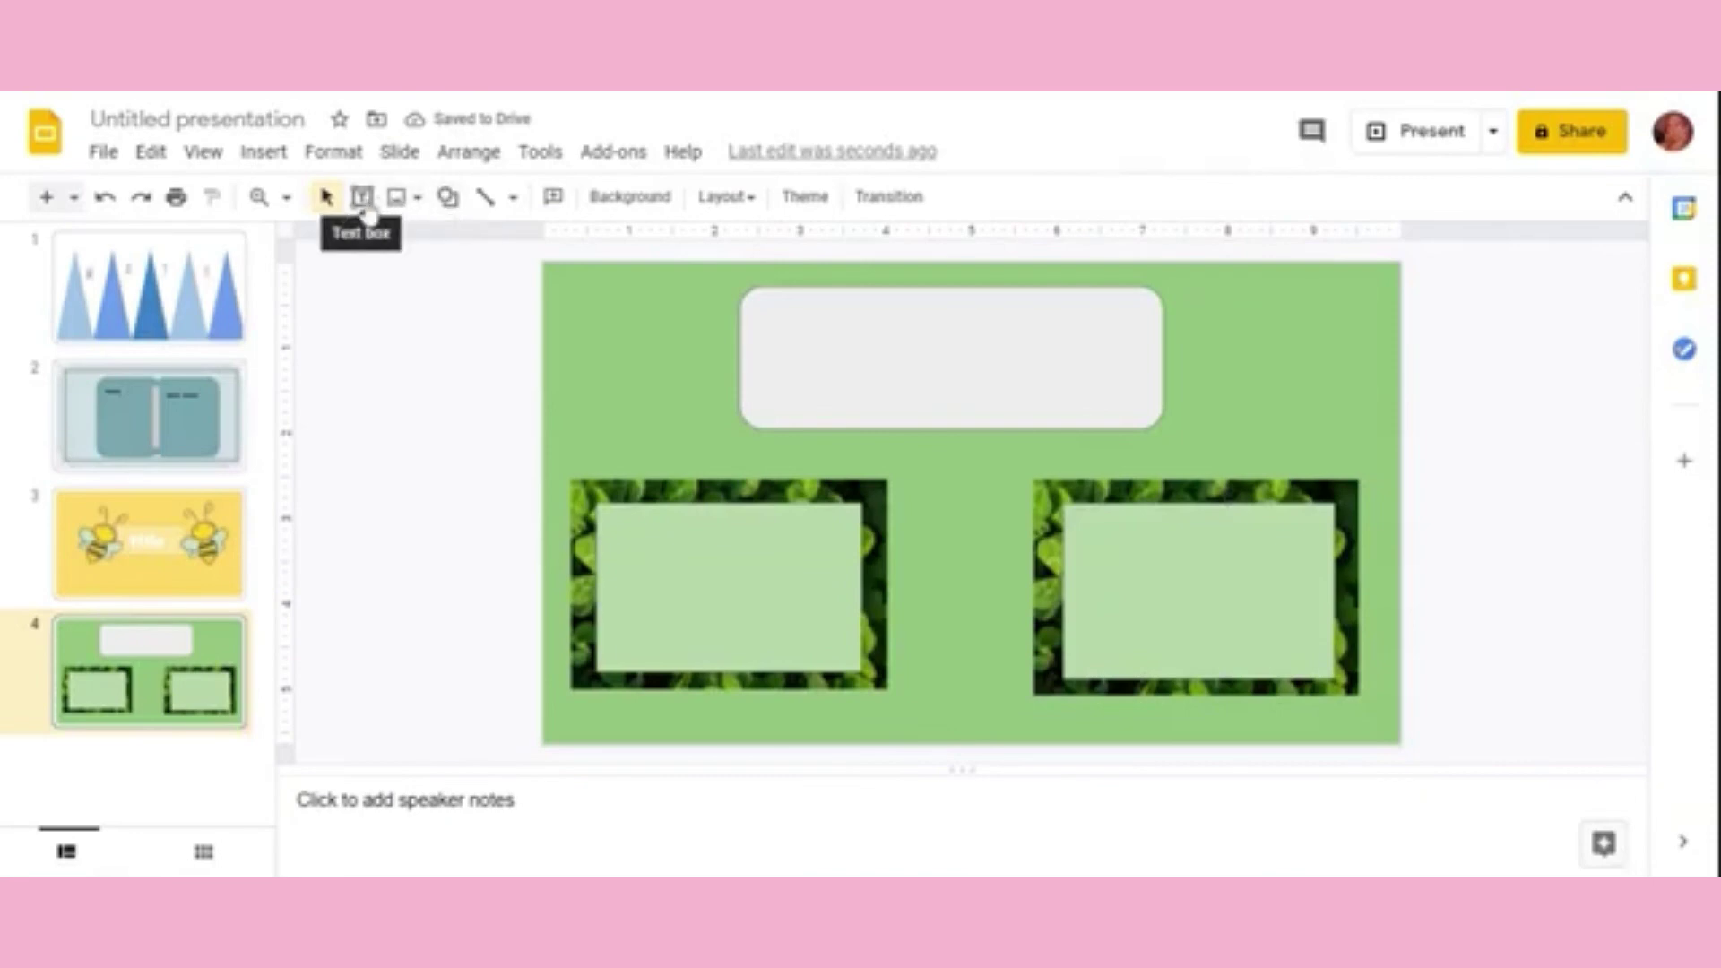
# Step: Add a notes text box in the left light-green box, set in Lemon at size 20
pyautogui.click(361, 197)
pyautogui.moveTo(619, 511); pyautogui.dragTo(803, 620)
pyautogui.write('notessss')
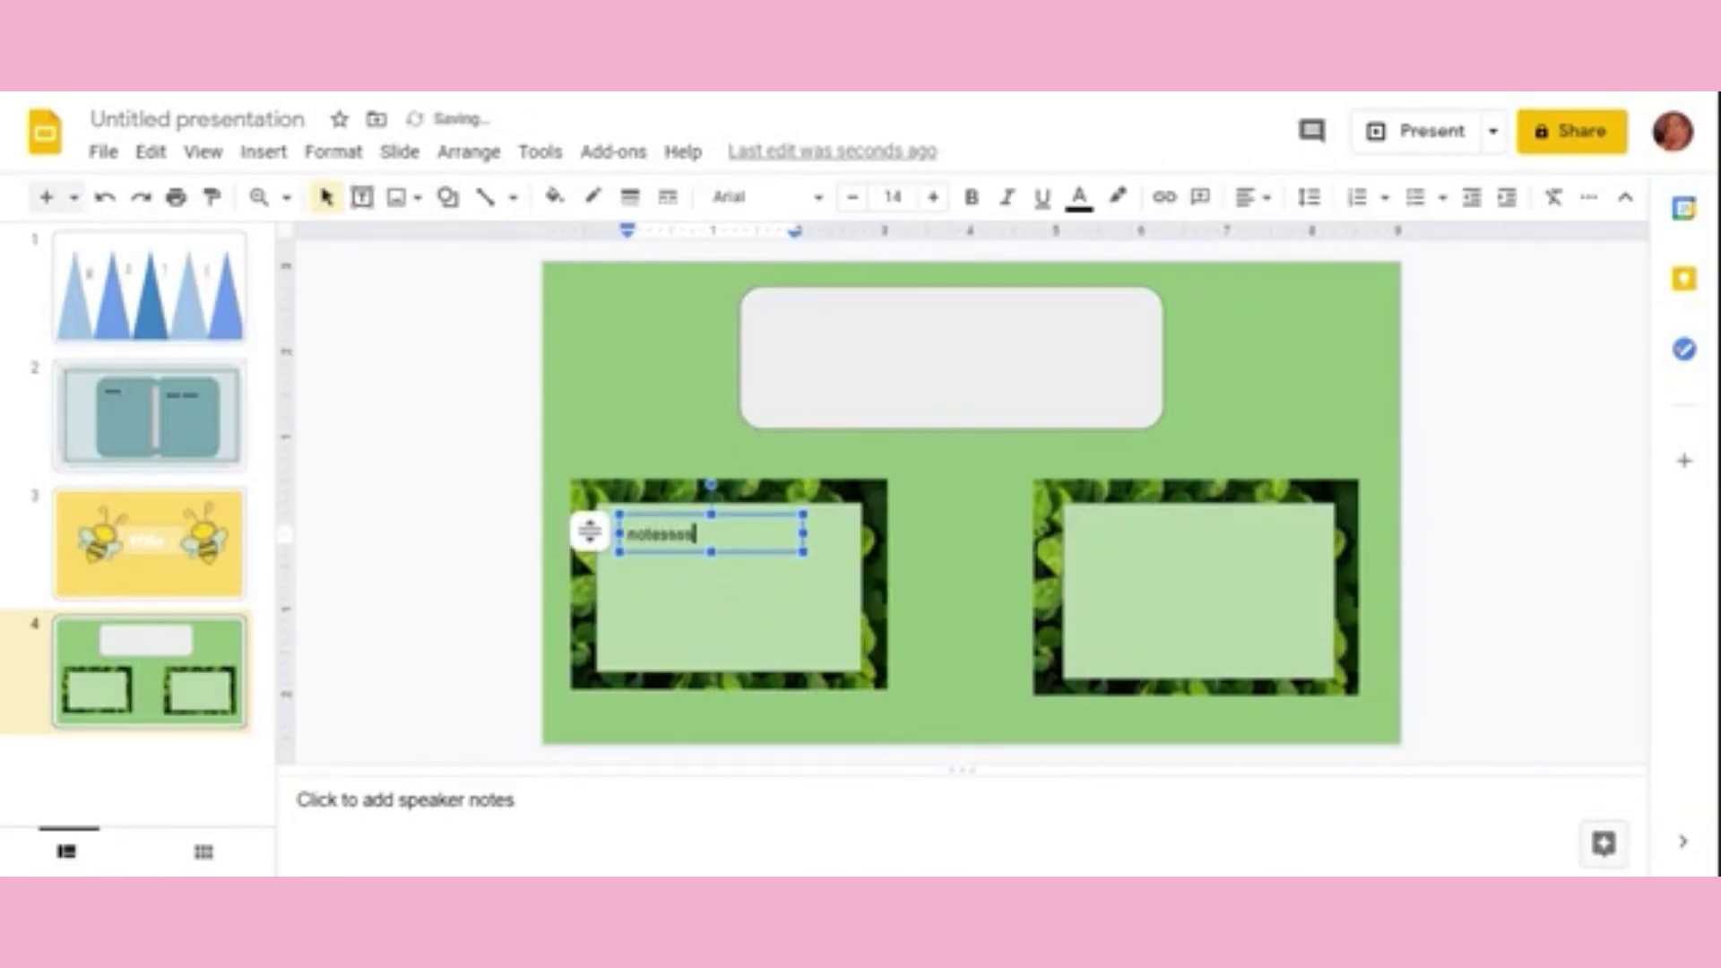
pyautogui.hotkey('ctrl', 'a')
pyautogui.click(762, 198)
pyautogui.click(874, 359)
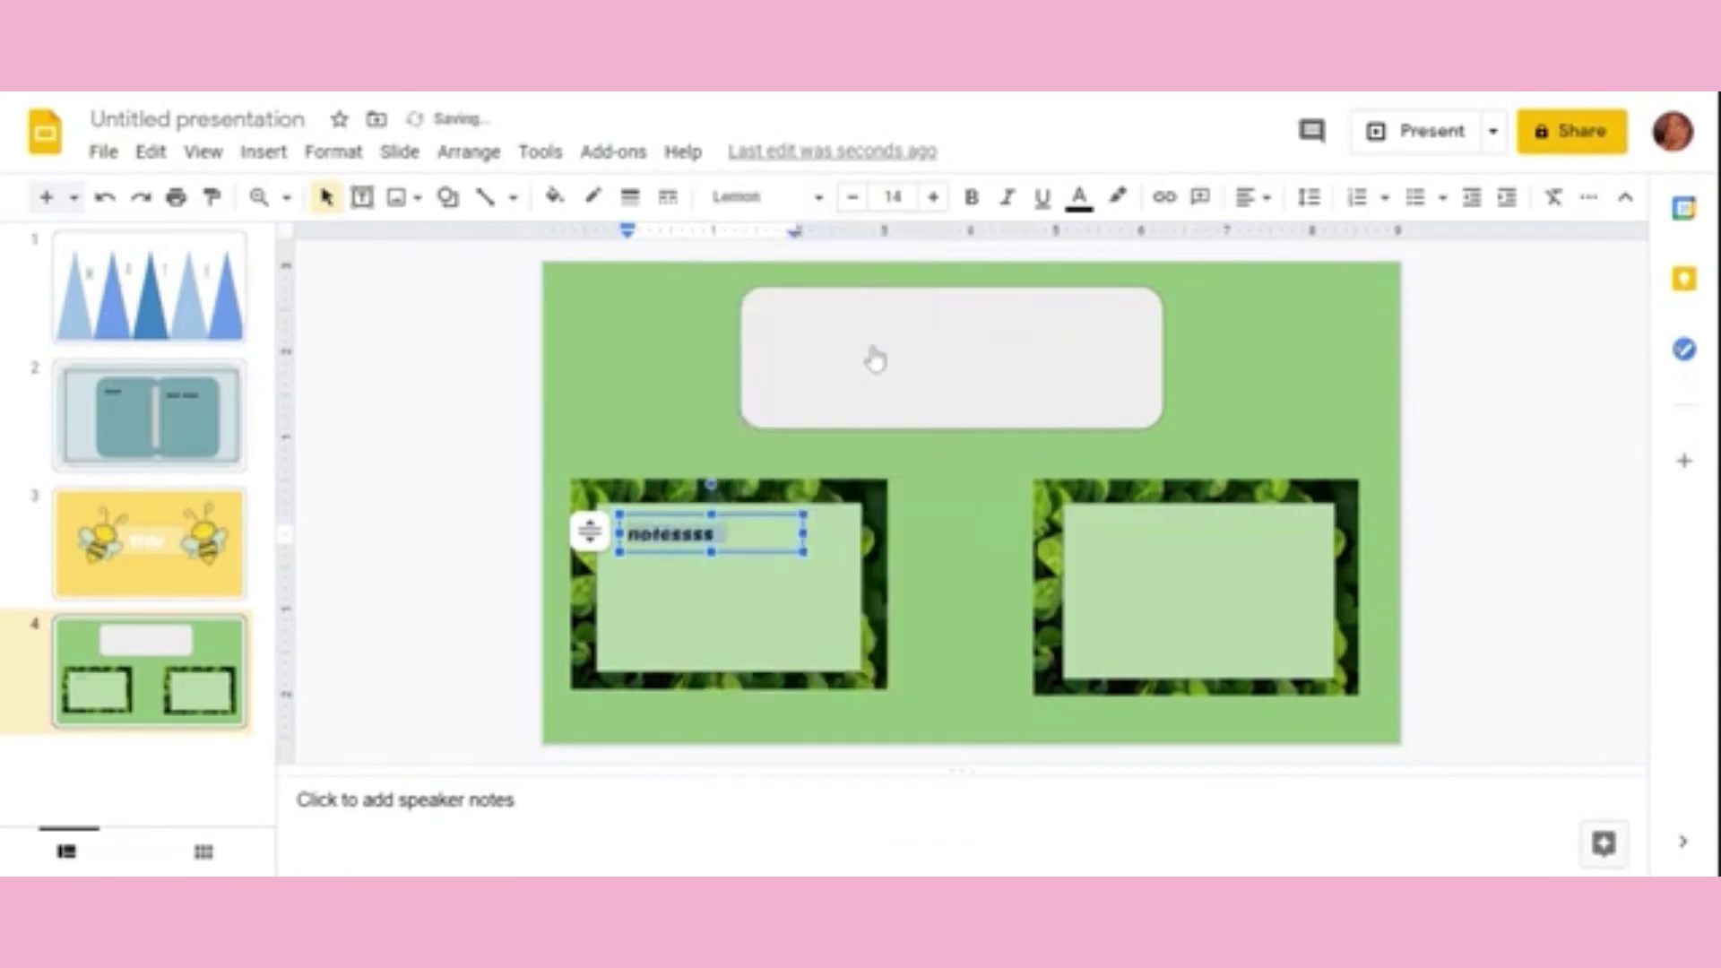
pyautogui.click(934, 197)
pyautogui.click(934, 197)
pyautogui.click(934, 197)
pyautogui.click(933, 197)
pyautogui.click(934, 197)
pyautogui.click(934, 198)
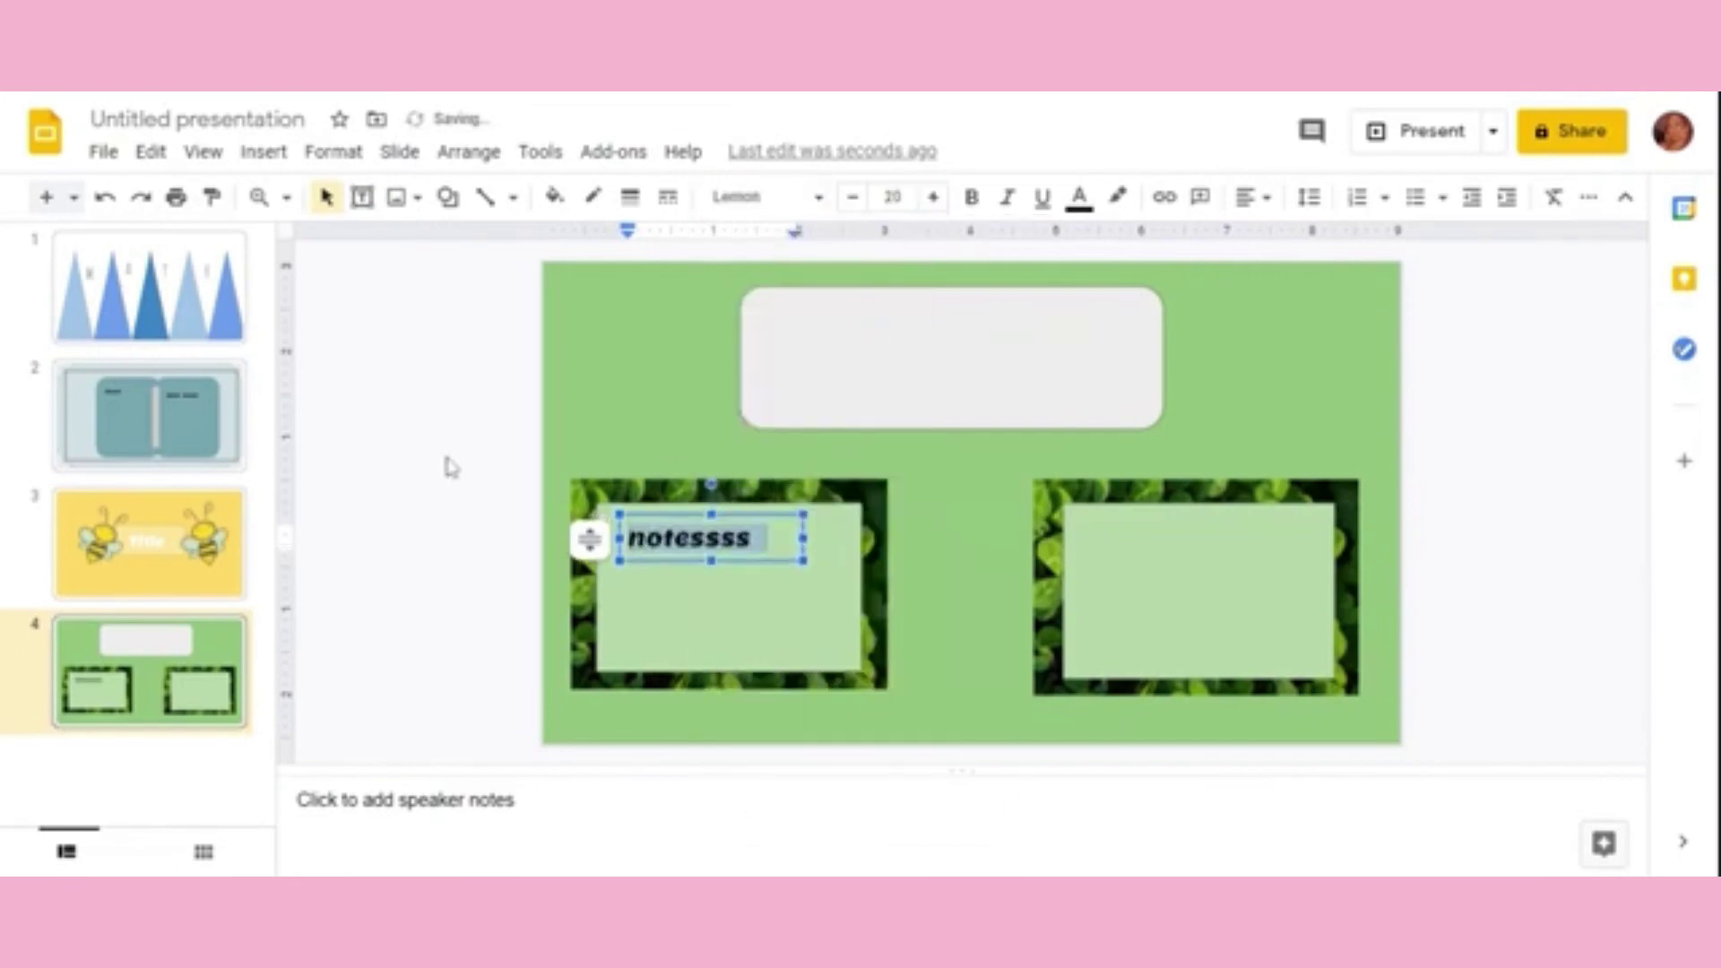
pyautogui.click(451, 467)
# Step: Add a notes text box in the right light-green box and set it to Lemon
pyautogui.click(362, 198)
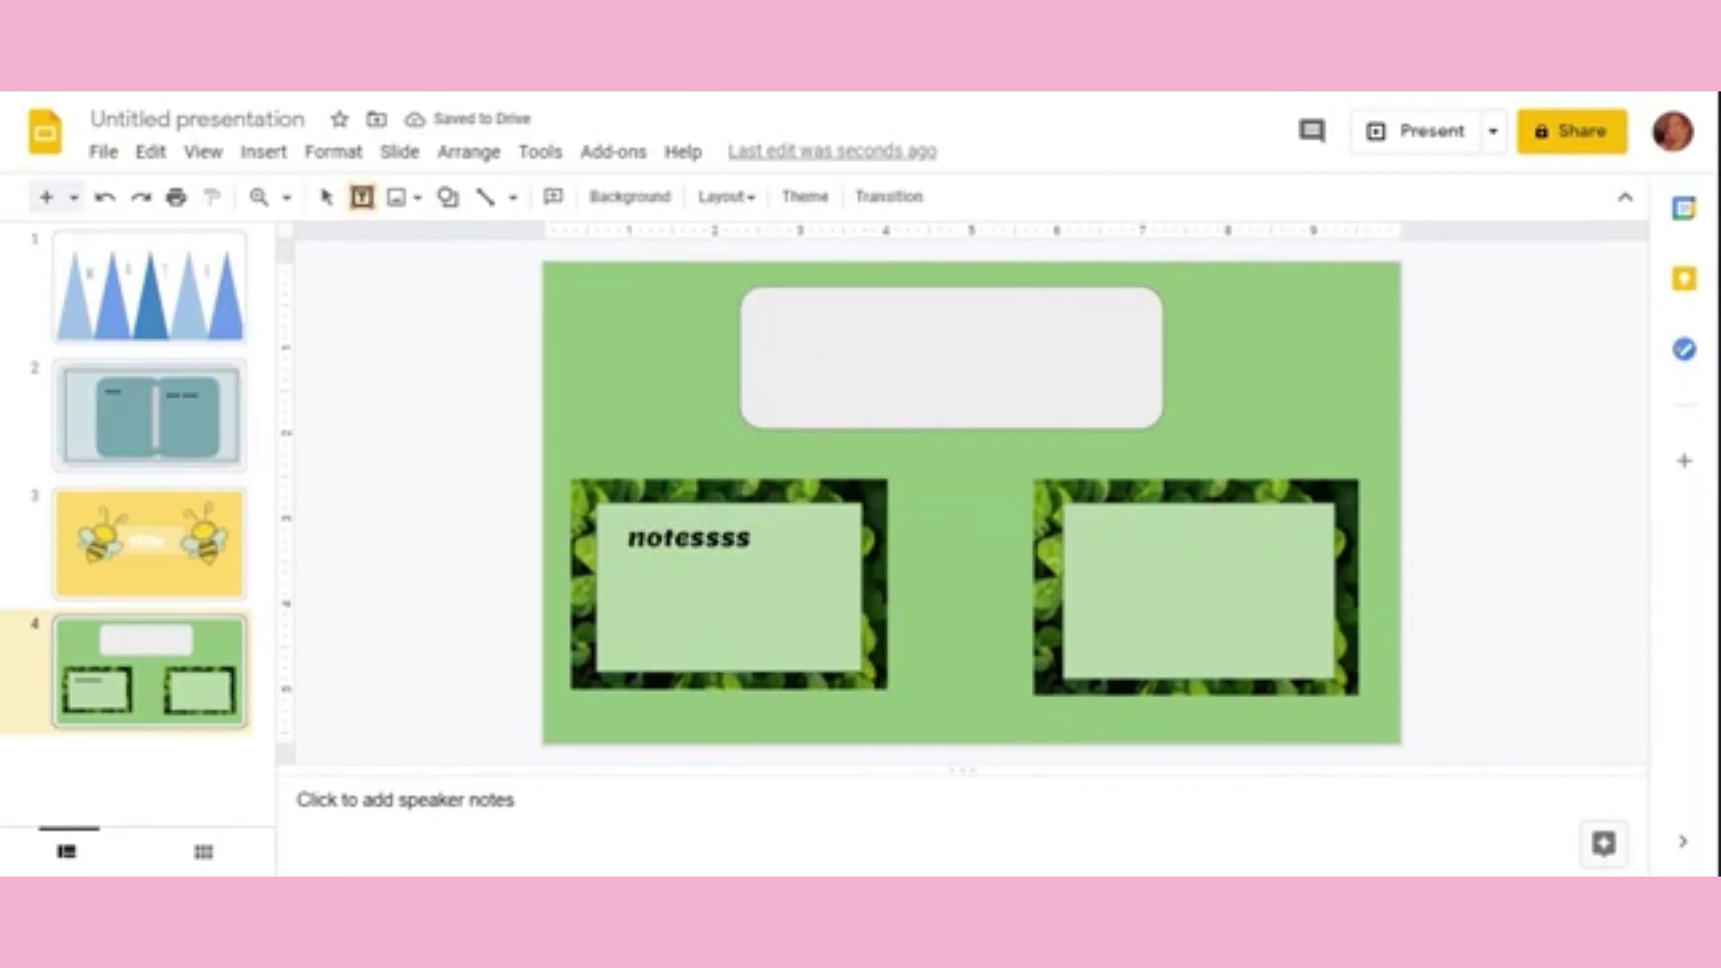
pyautogui.moveTo(1087, 522); pyautogui.dragTo(1252, 562)
pyautogui.write('notessss')
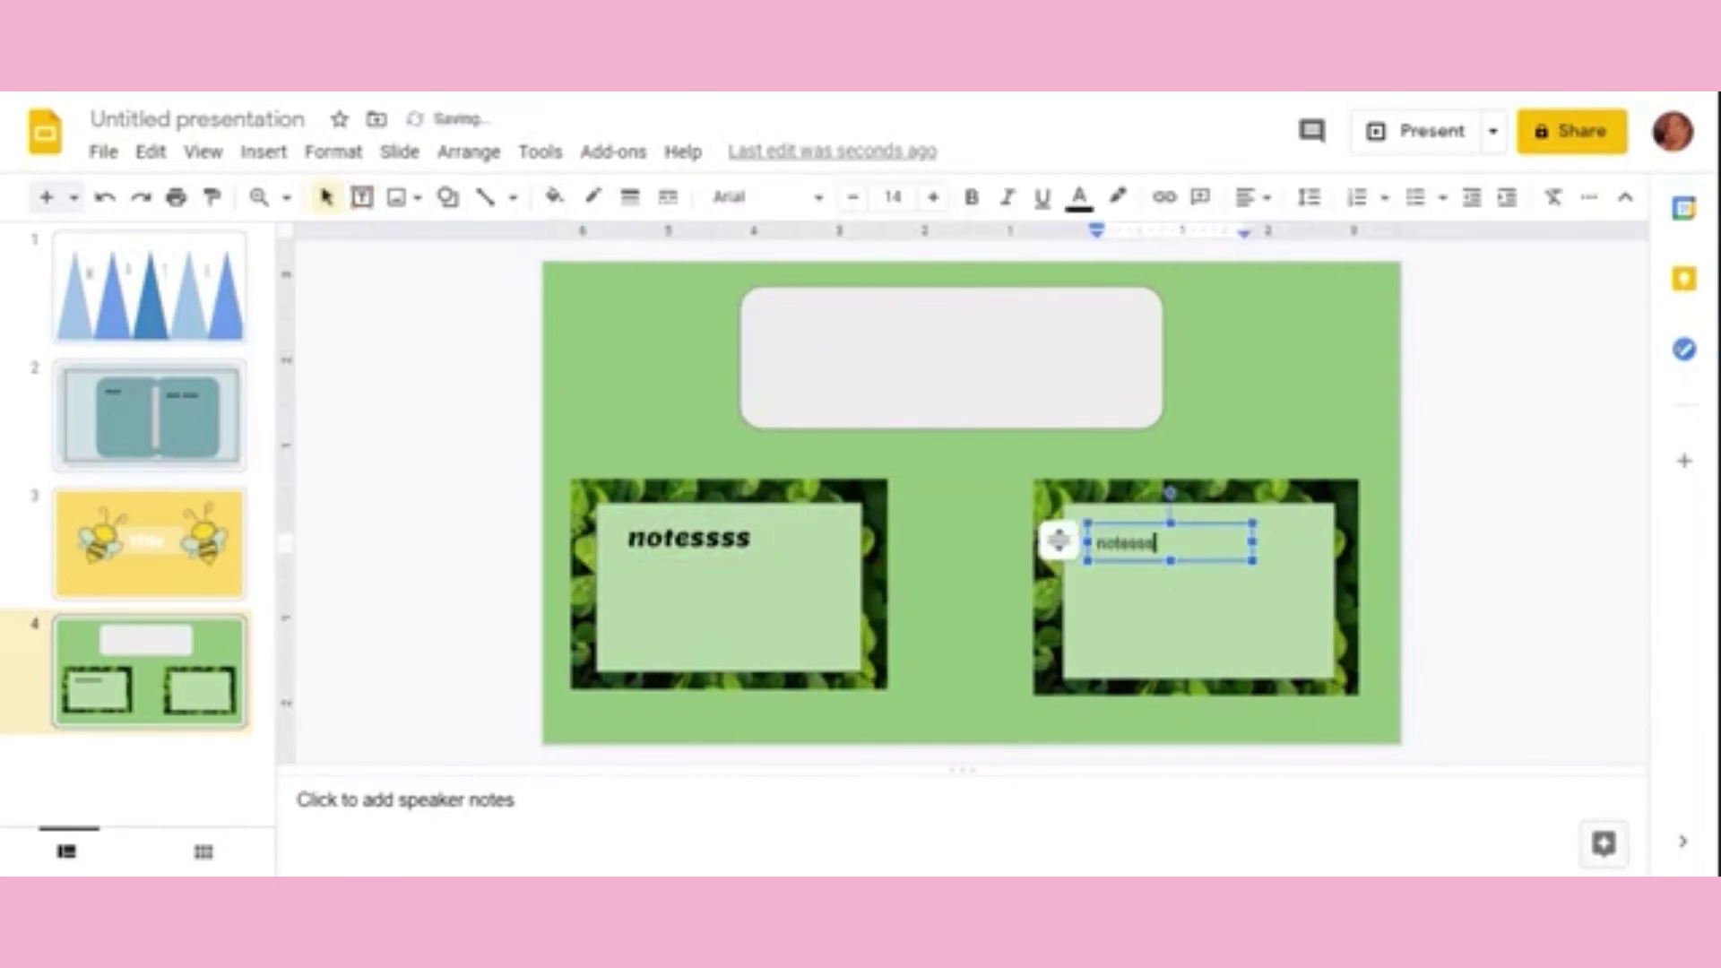
pyautogui.hotkey('ctrl', 'a')
pyautogui.click(803, 199)
pyautogui.click(820, 338)
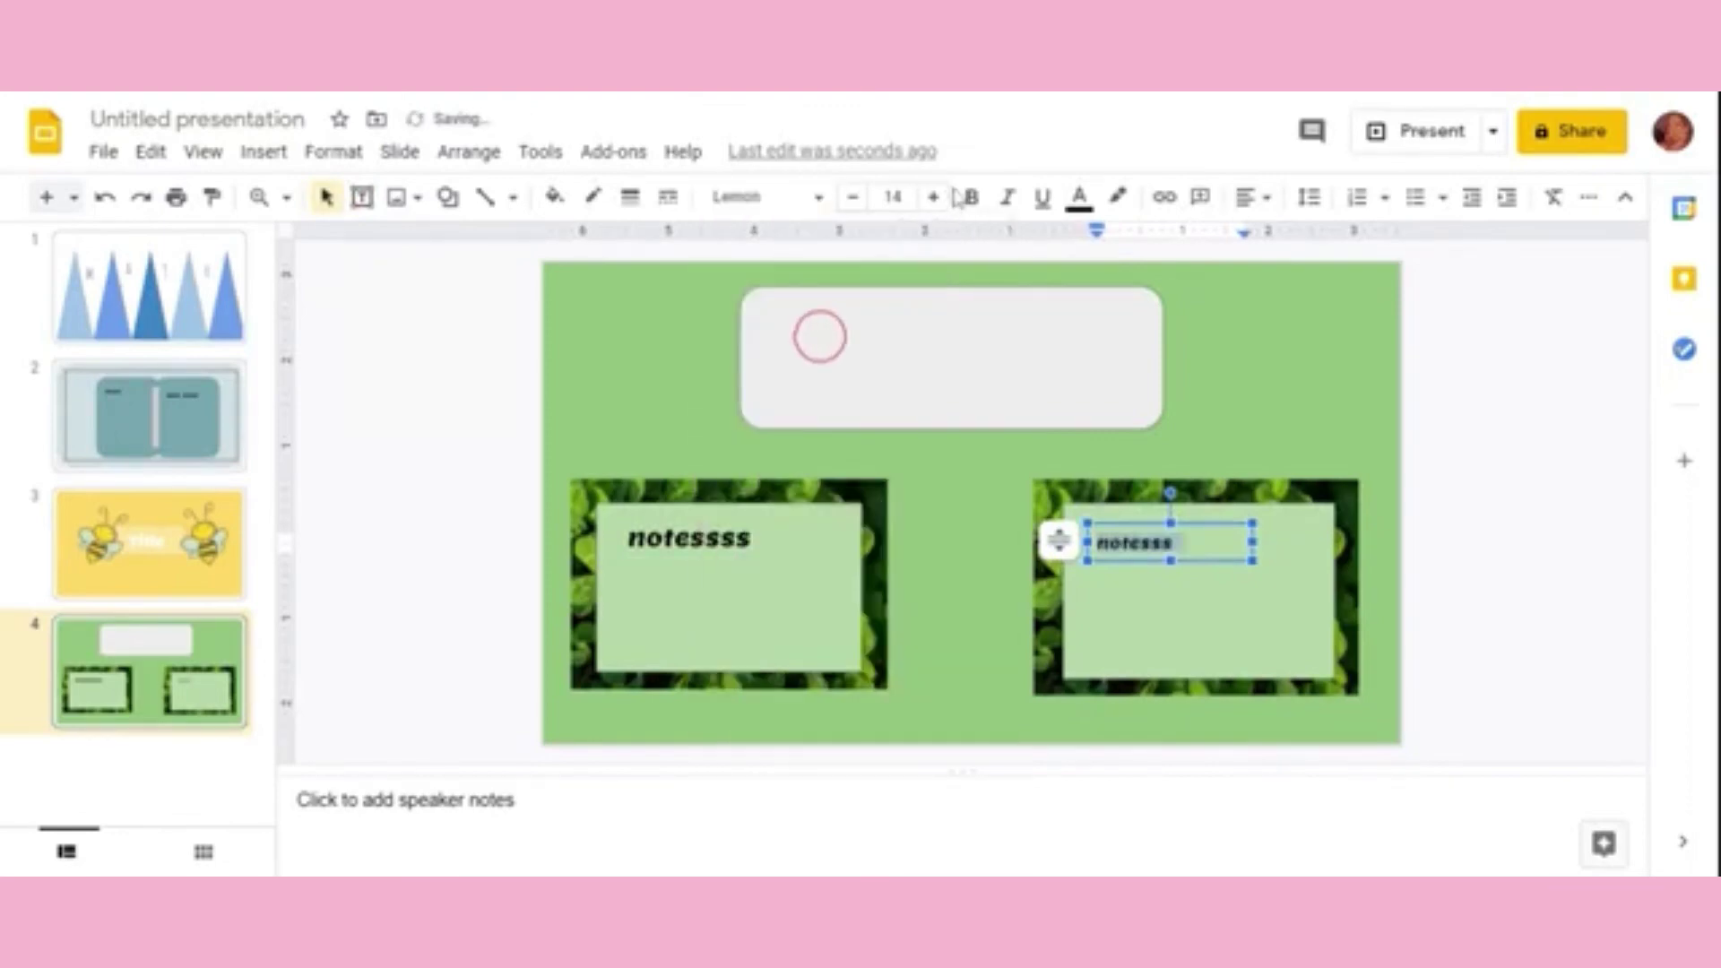
# Step: Adjust the right notes text to size 20
pyautogui.click(932, 198)
pyautogui.click(932, 197)
pyautogui.click(933, 198)
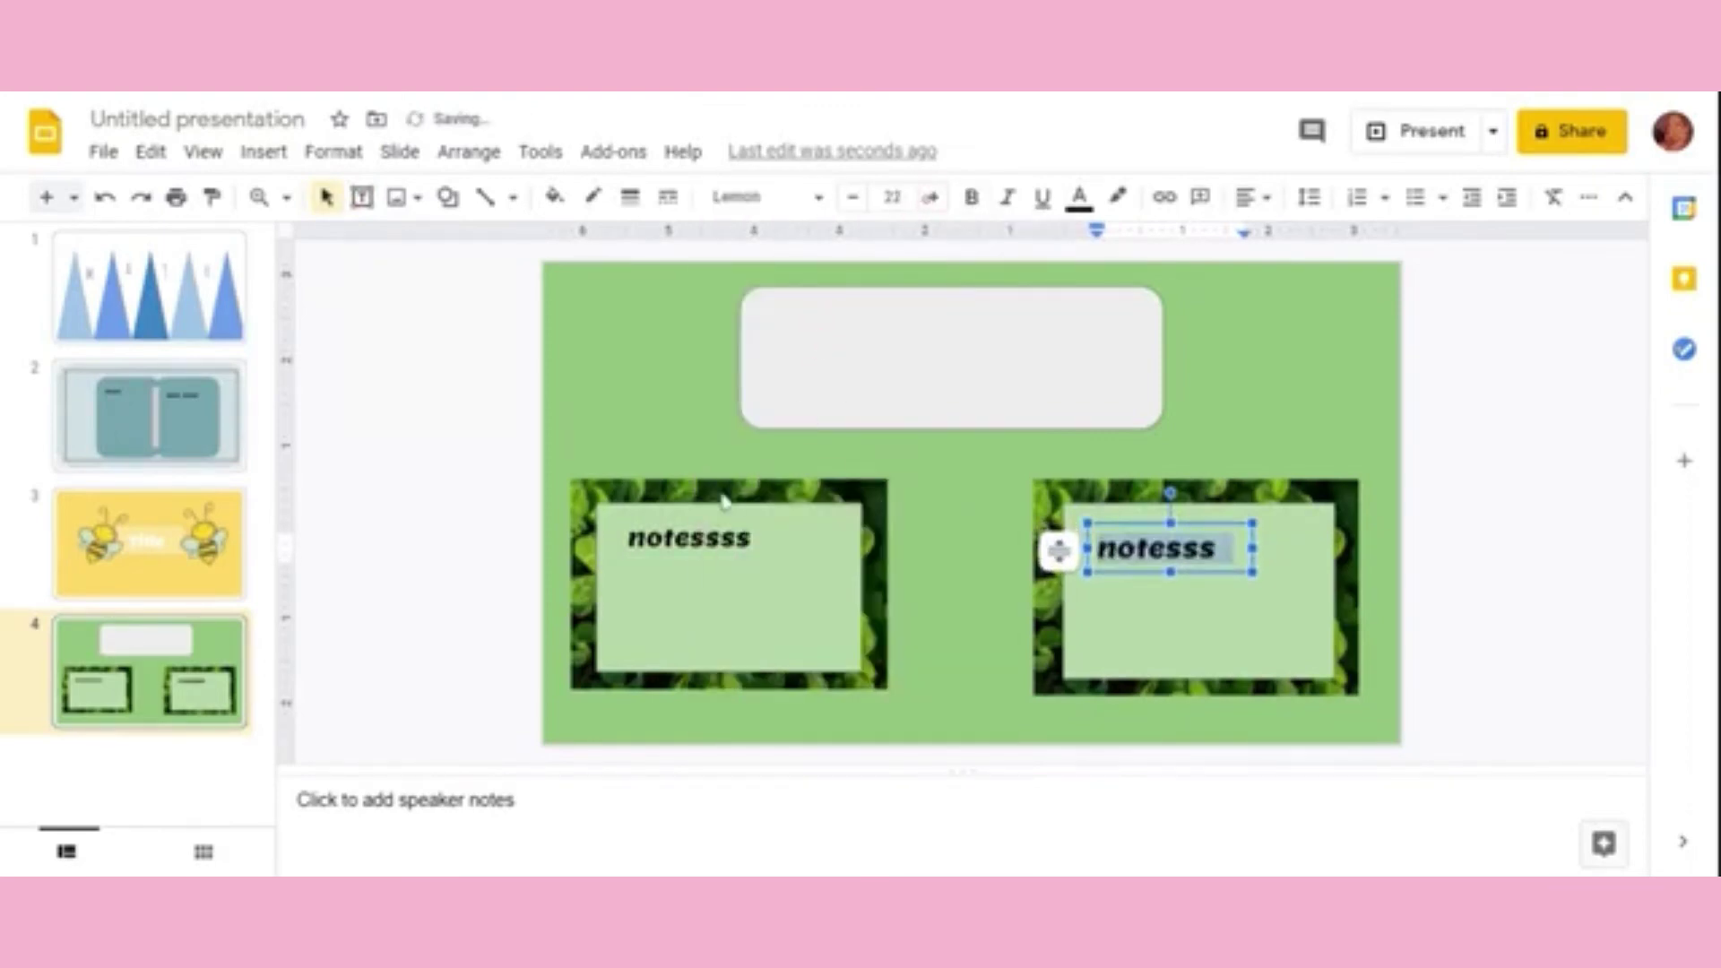
pyautogui.click(695, 538)
pyautogui.click(1118, 547)
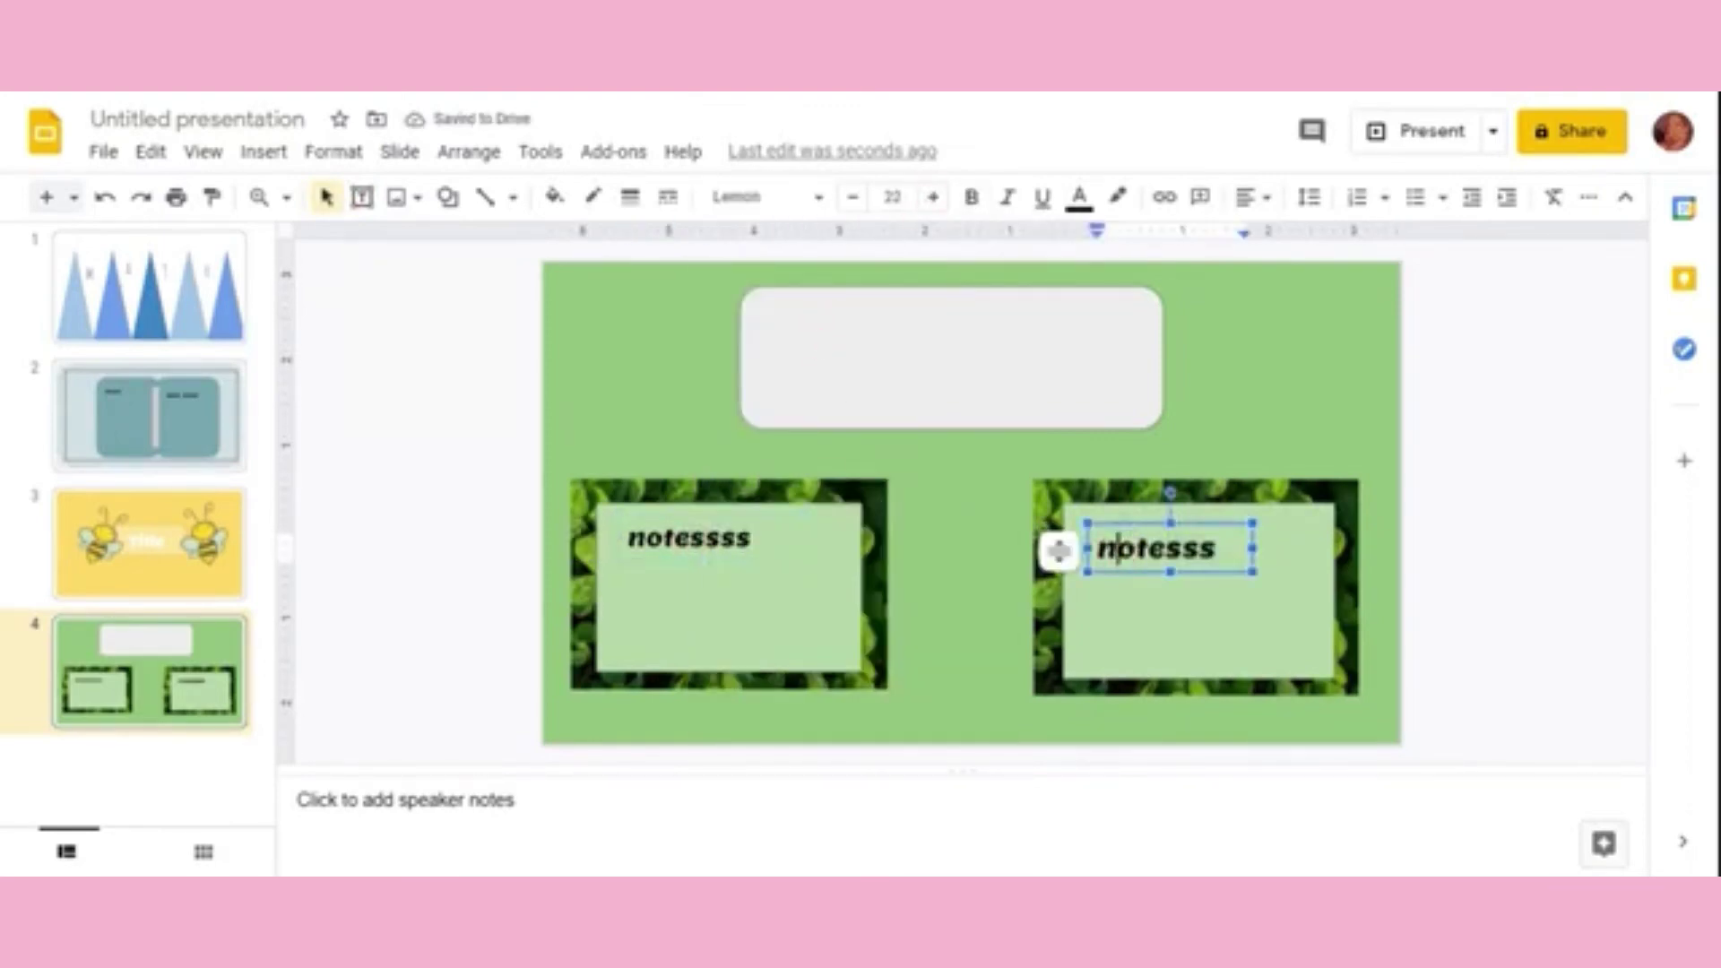
pyautogui.hotkey('ctrl', 'a')
pyautogui.click(854, 198)
pyautogui.click(854, 197)
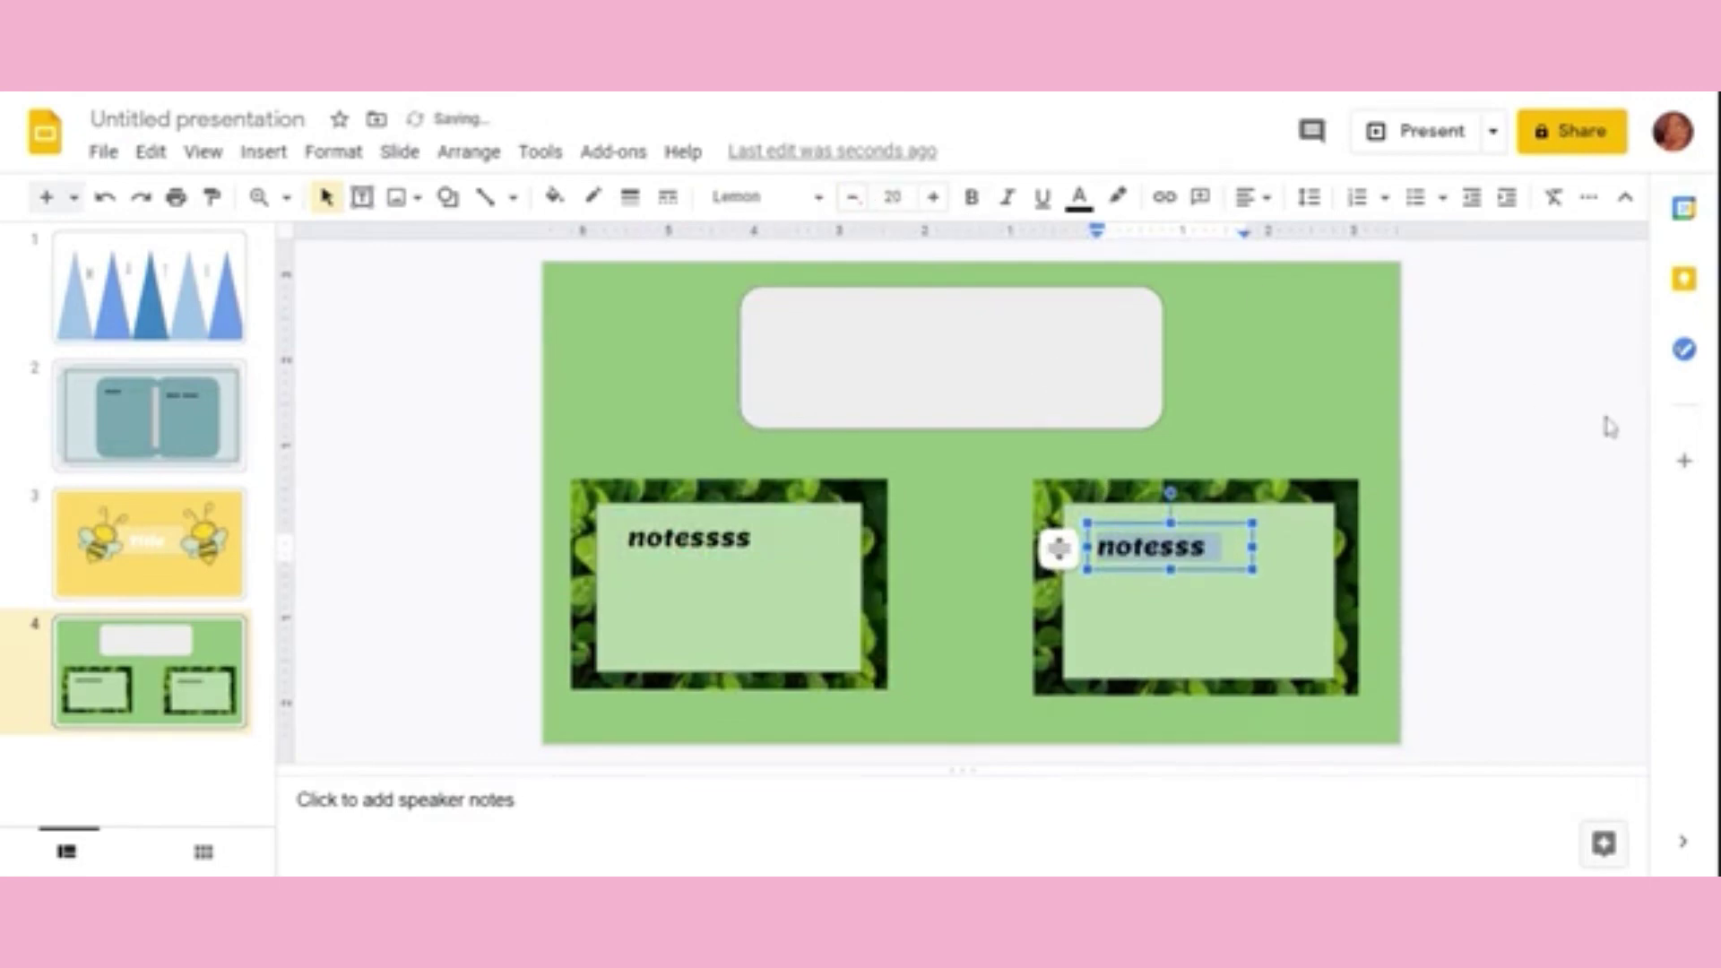
pyautogui.click(1609, 427)
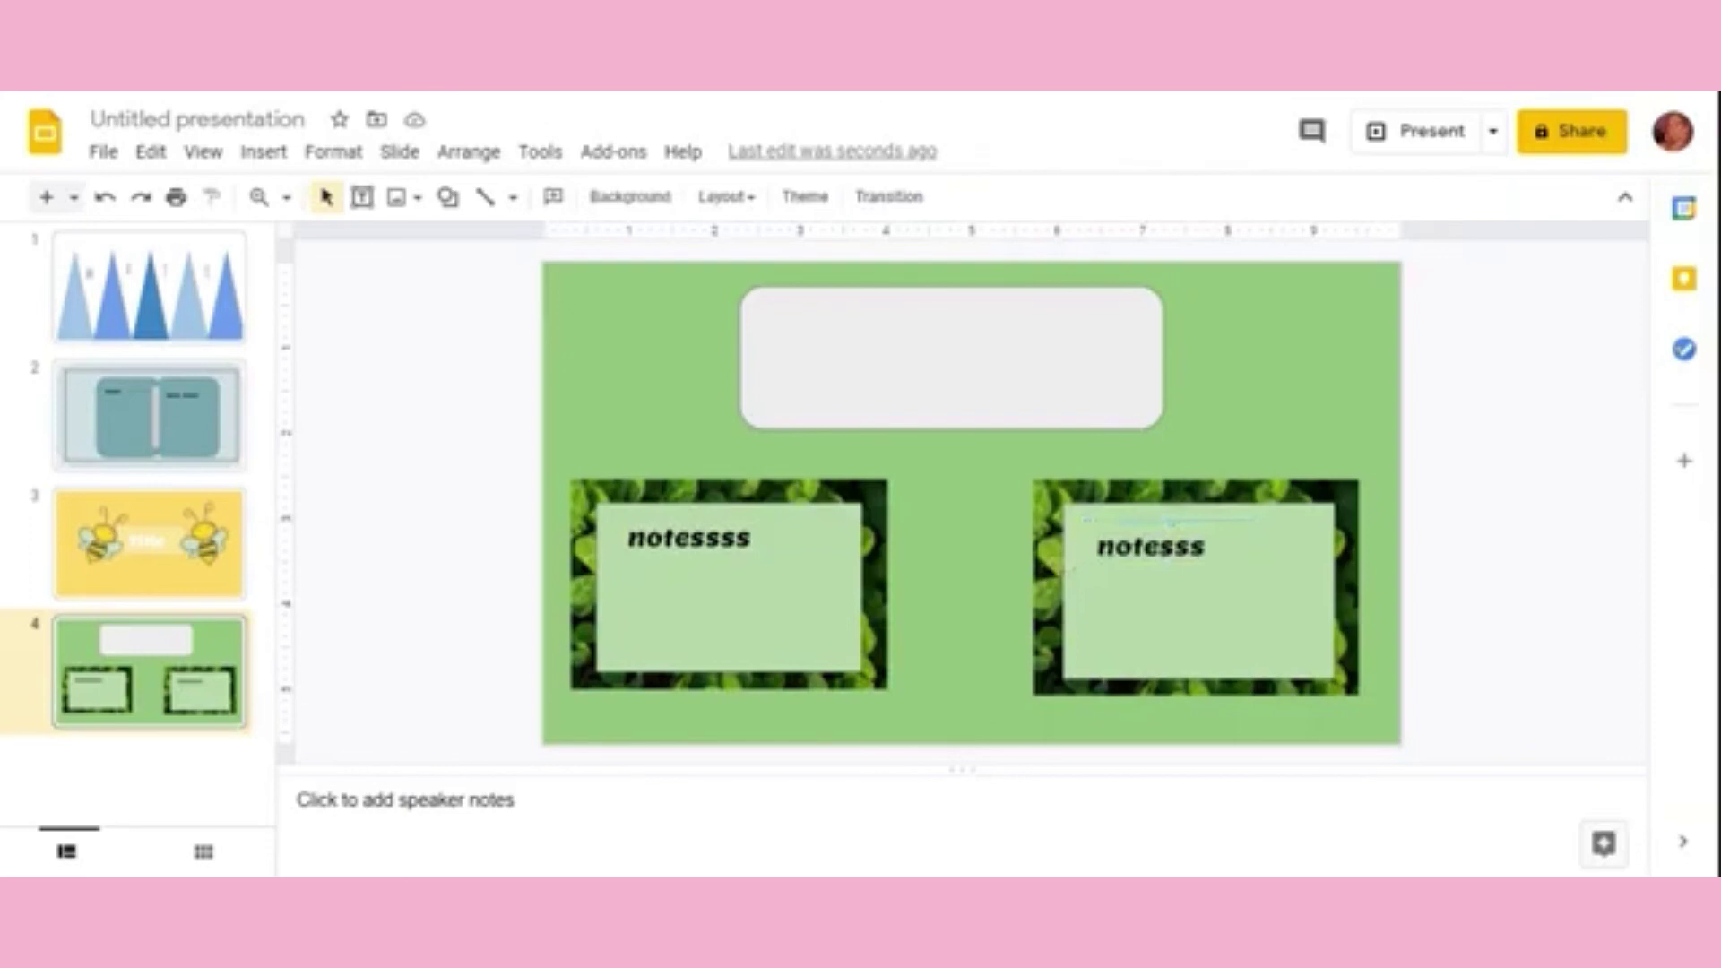
# Step: Paste the TITLE graphic, enlarge it and centre it in the grey banner
pyautogui.hotkey('ctrl', 'v')
pyautogui.moveTo(1171, 417)
pyautogui.mouseDown()
pyautogui.moveTo(1031, 403)
pyautogui.moveTo(1076, 416)
pyautogui.mouseUp()
pyautogui.moveTo(960, 360); pyautogui.dragTo(947, 339)
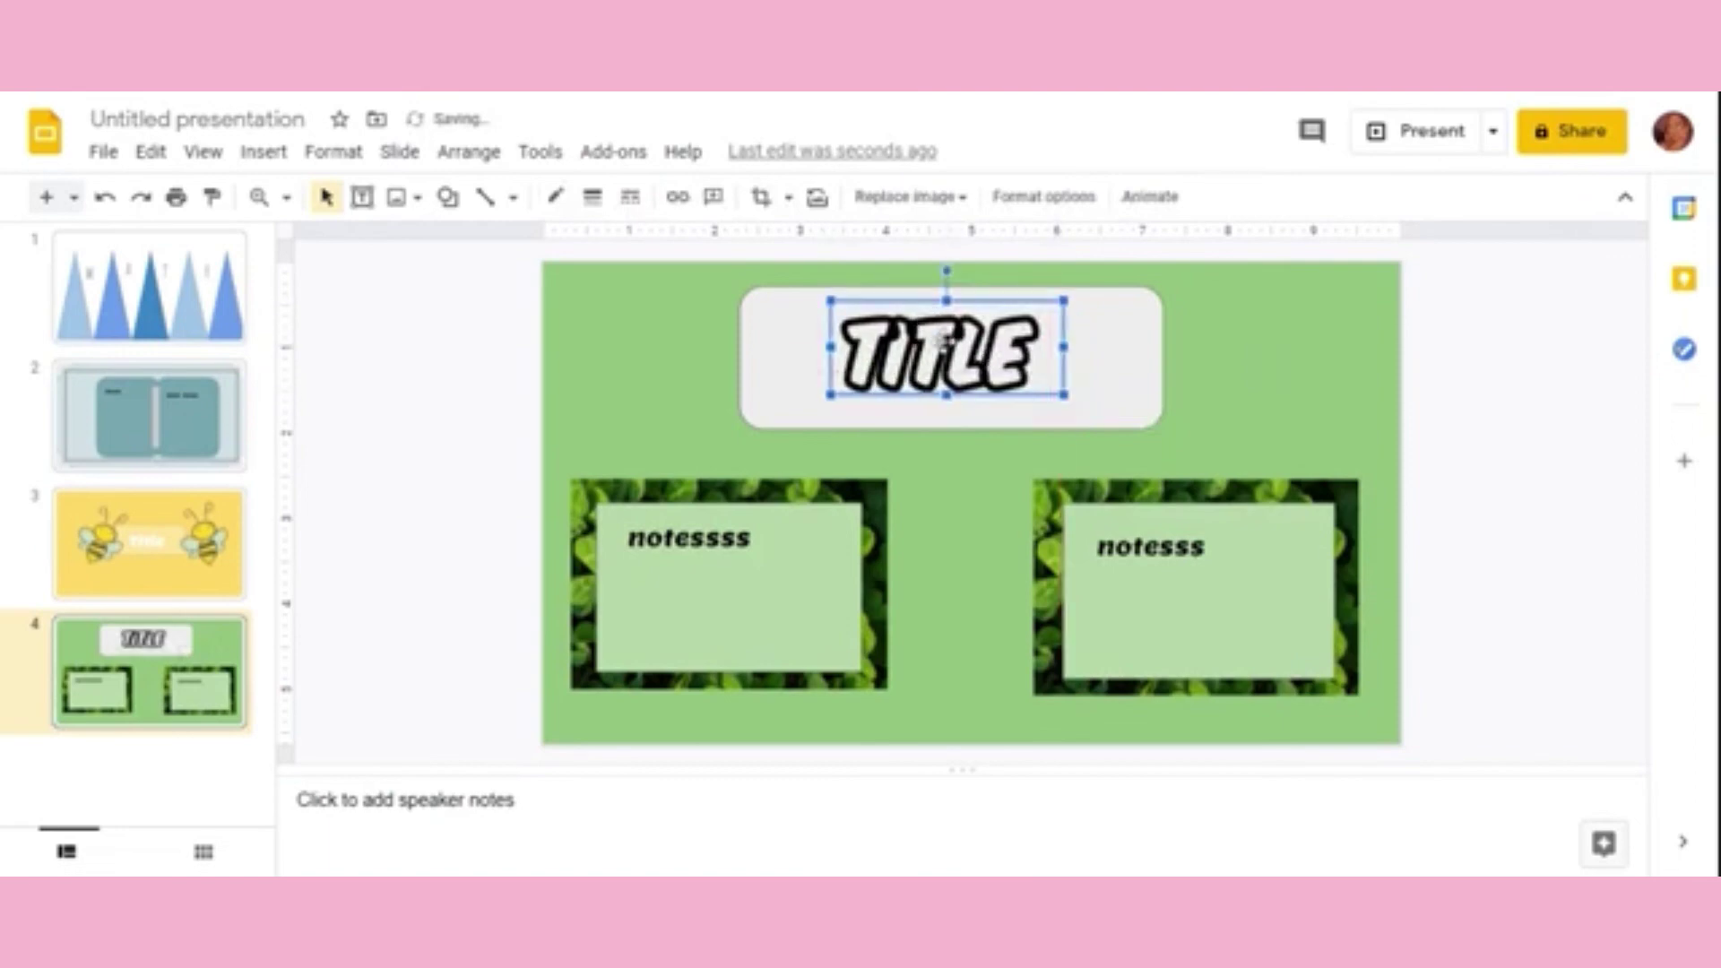
pyautogui.click(1590, 355)
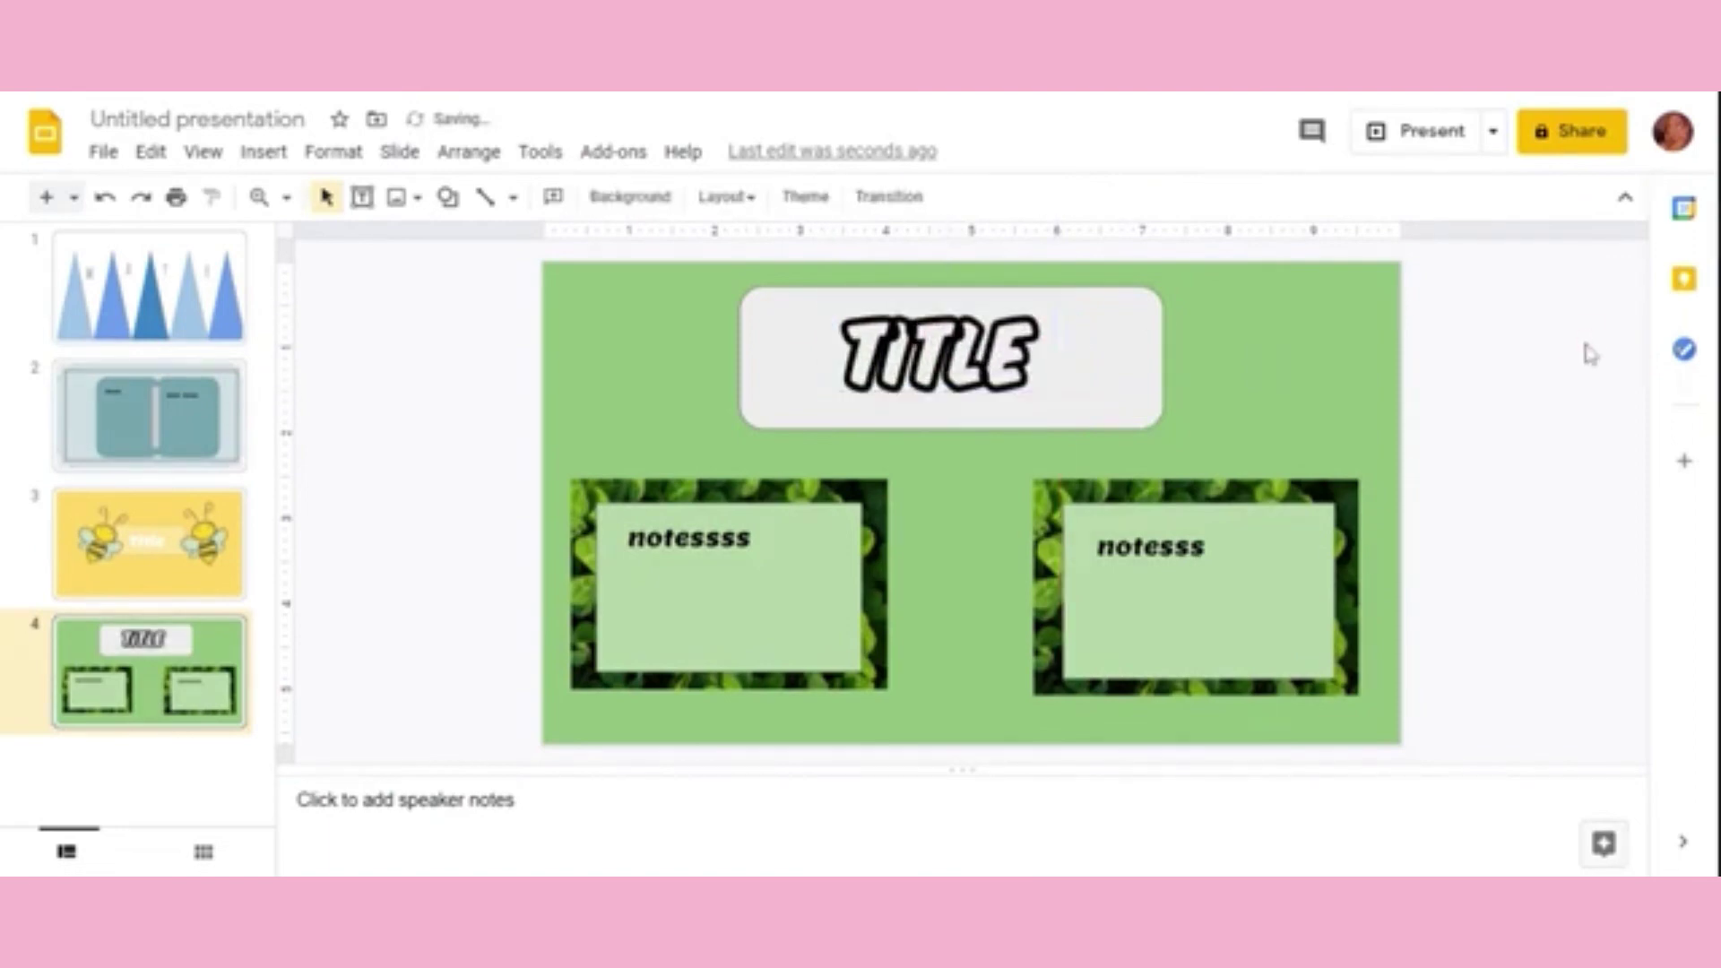
# Step: Start presenting slide 4 with its TITLE banner and clover notes boxes full screen
pyautogui.click(1461, 126)
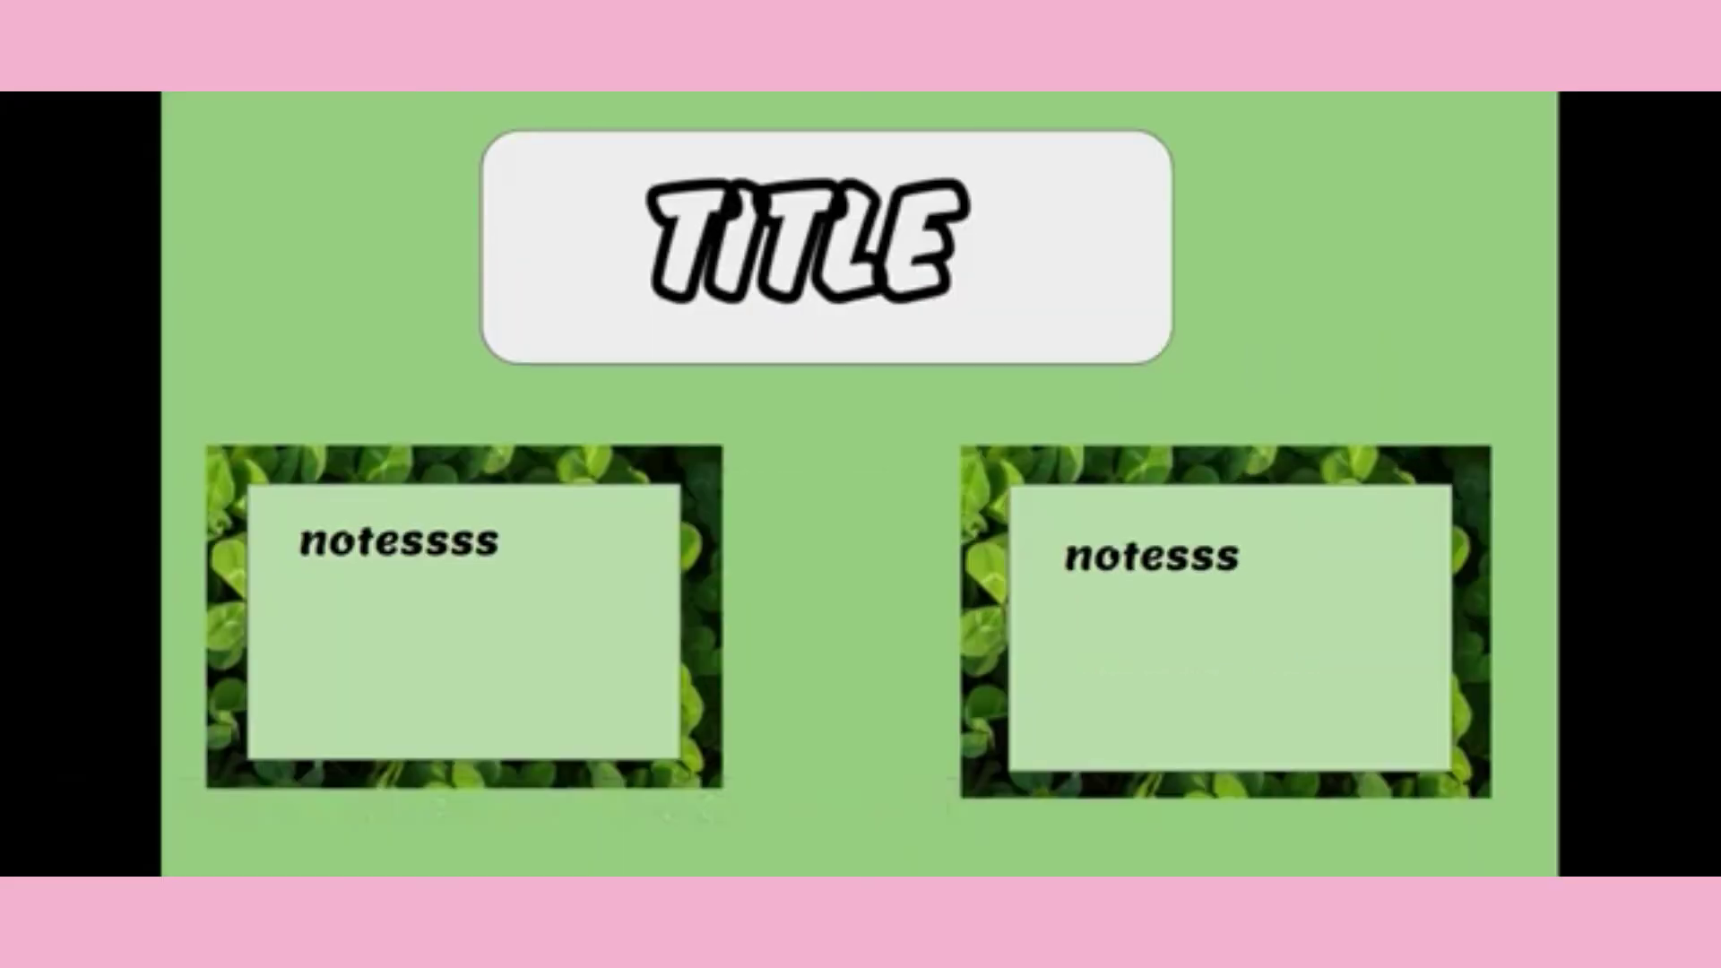